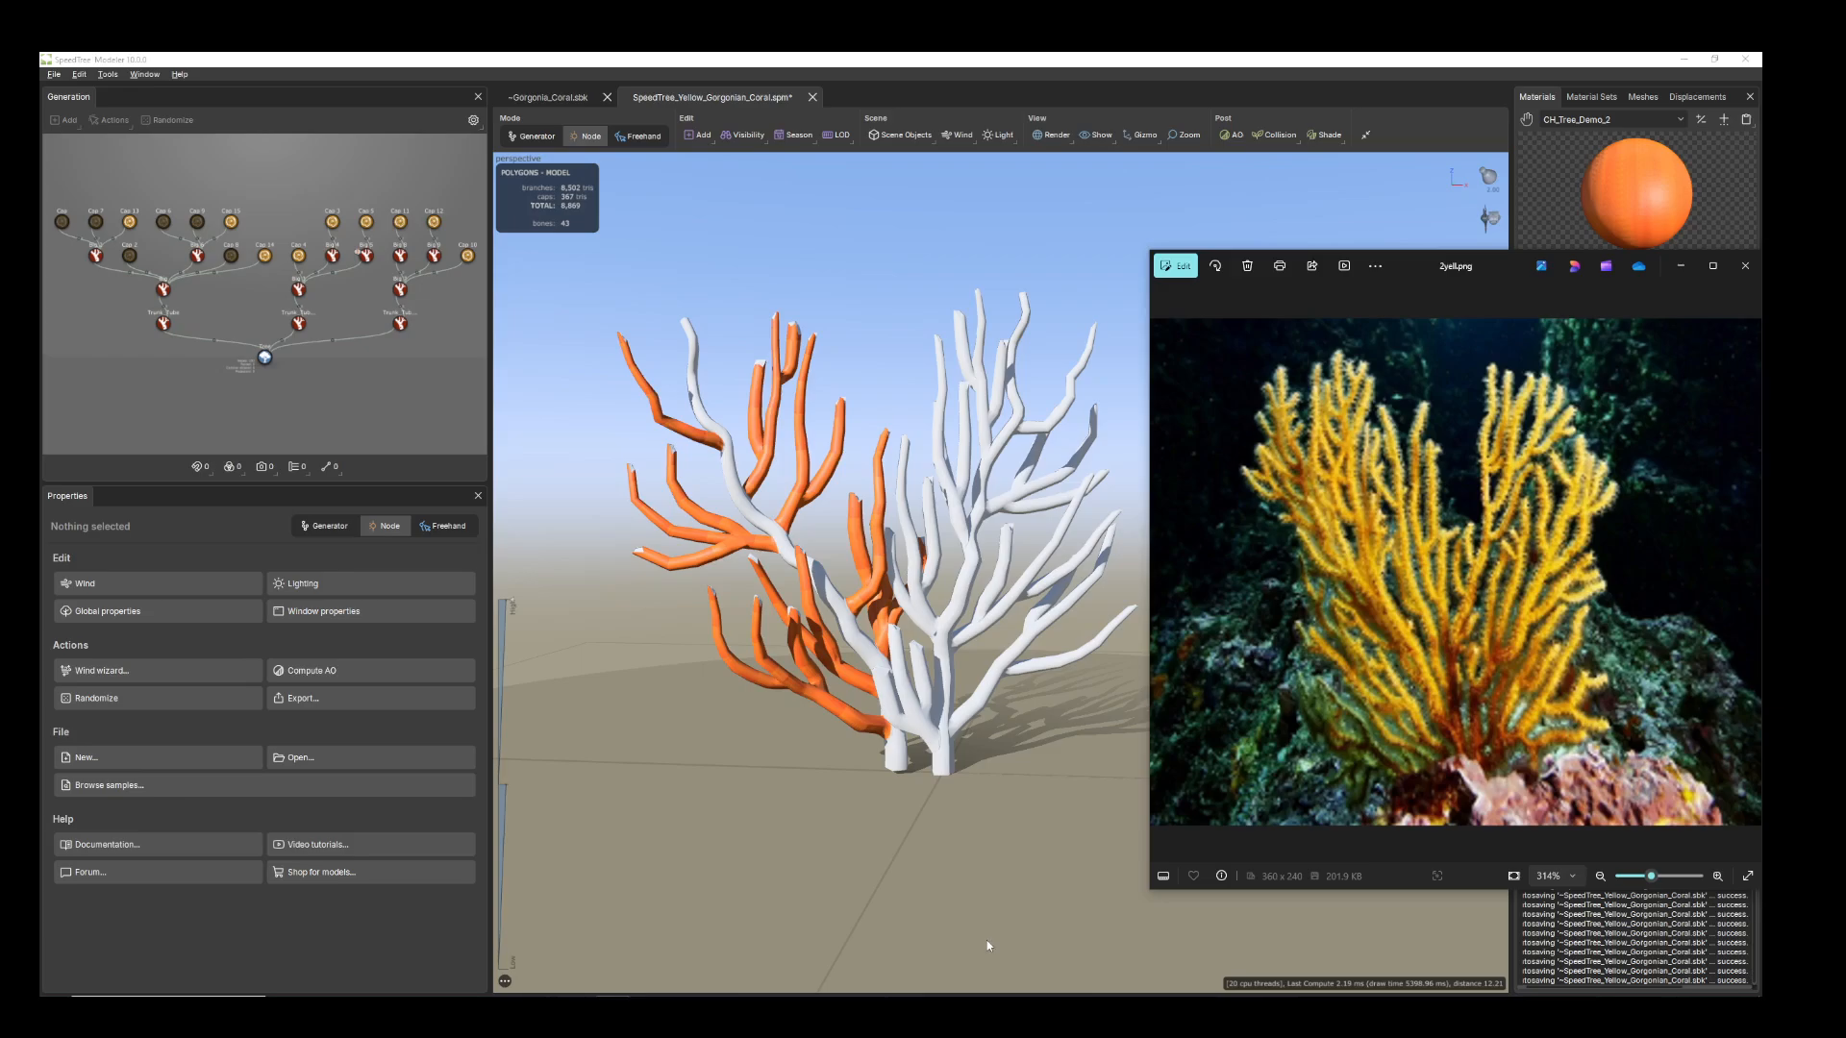
Bring the coral model in front of the reference photo and look over its branch structure
{"action": "left_click", "coordinate": [987, 940]}
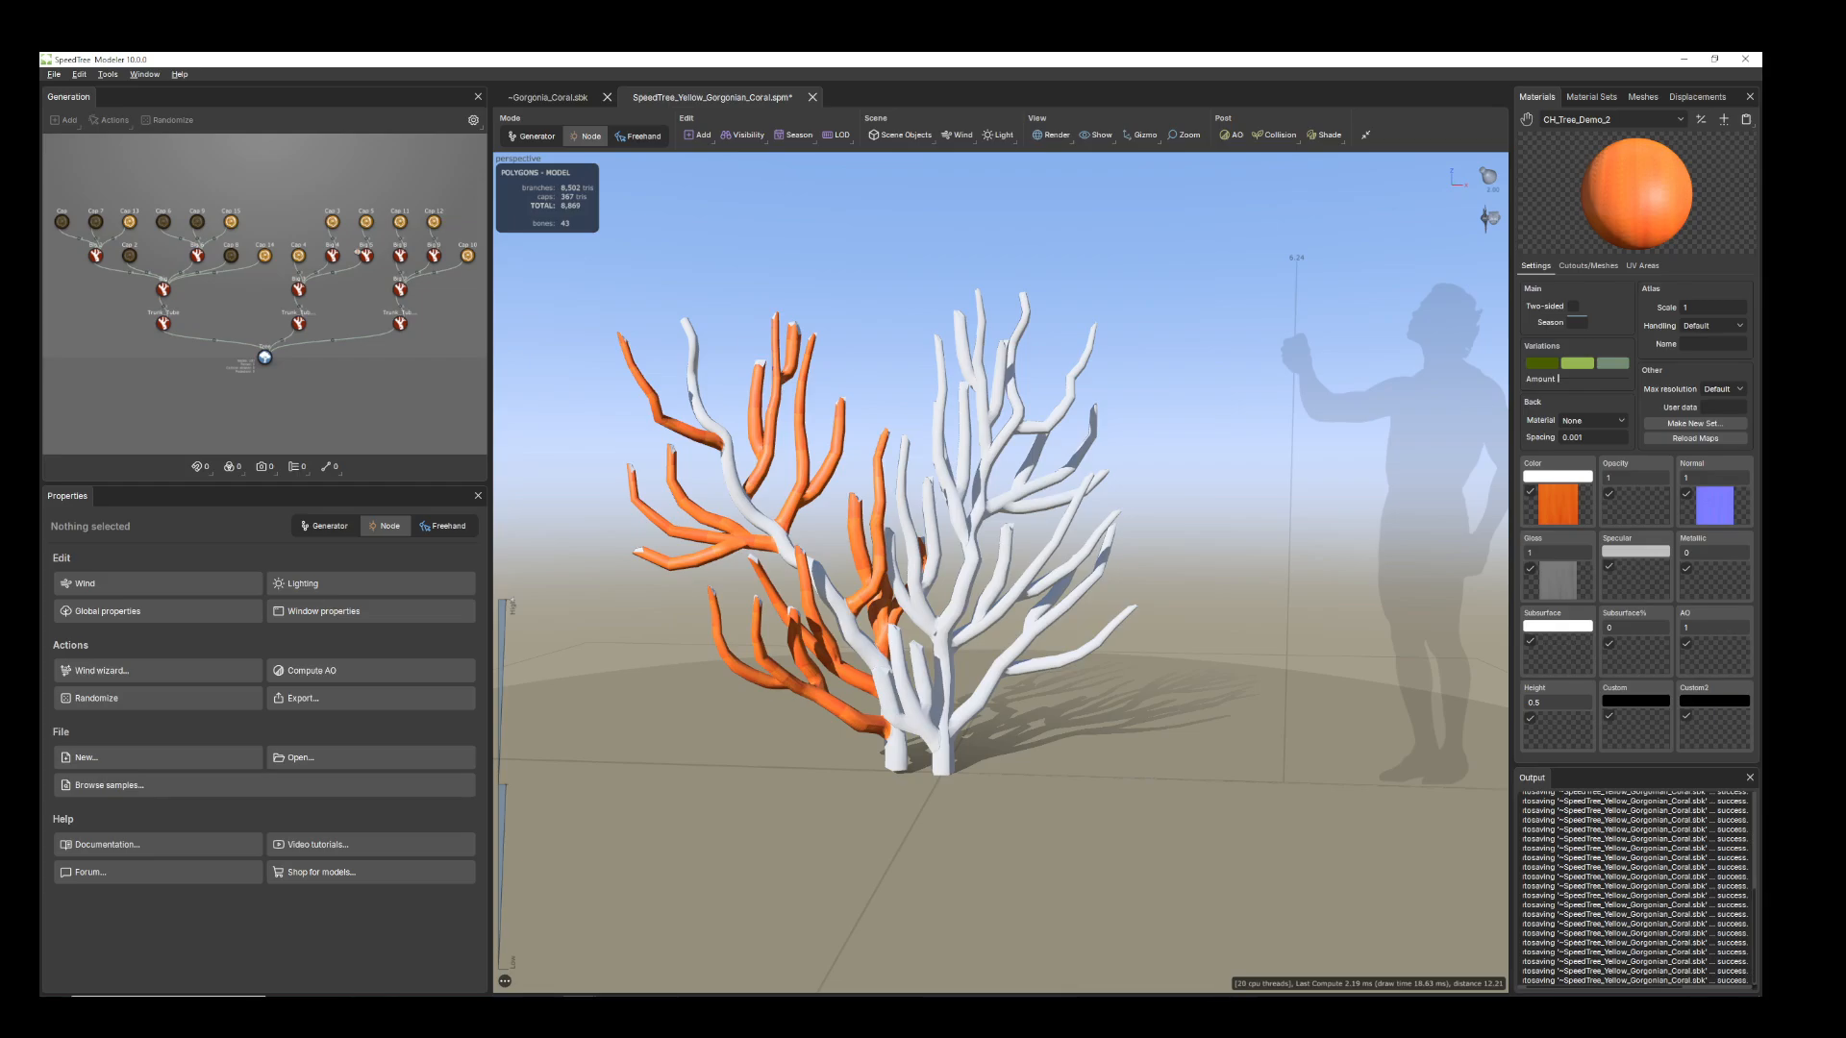
{"action": "mouse_move", "coordinate": [1110, 770]}
{"action": "middle_mouse_down"}
{"action": "mouse_move", "coordinate": [1072, 763]}
{"action": "mouse_move", "coordinate": [1103, 758]}
{"action": "middle_mouse_up"}
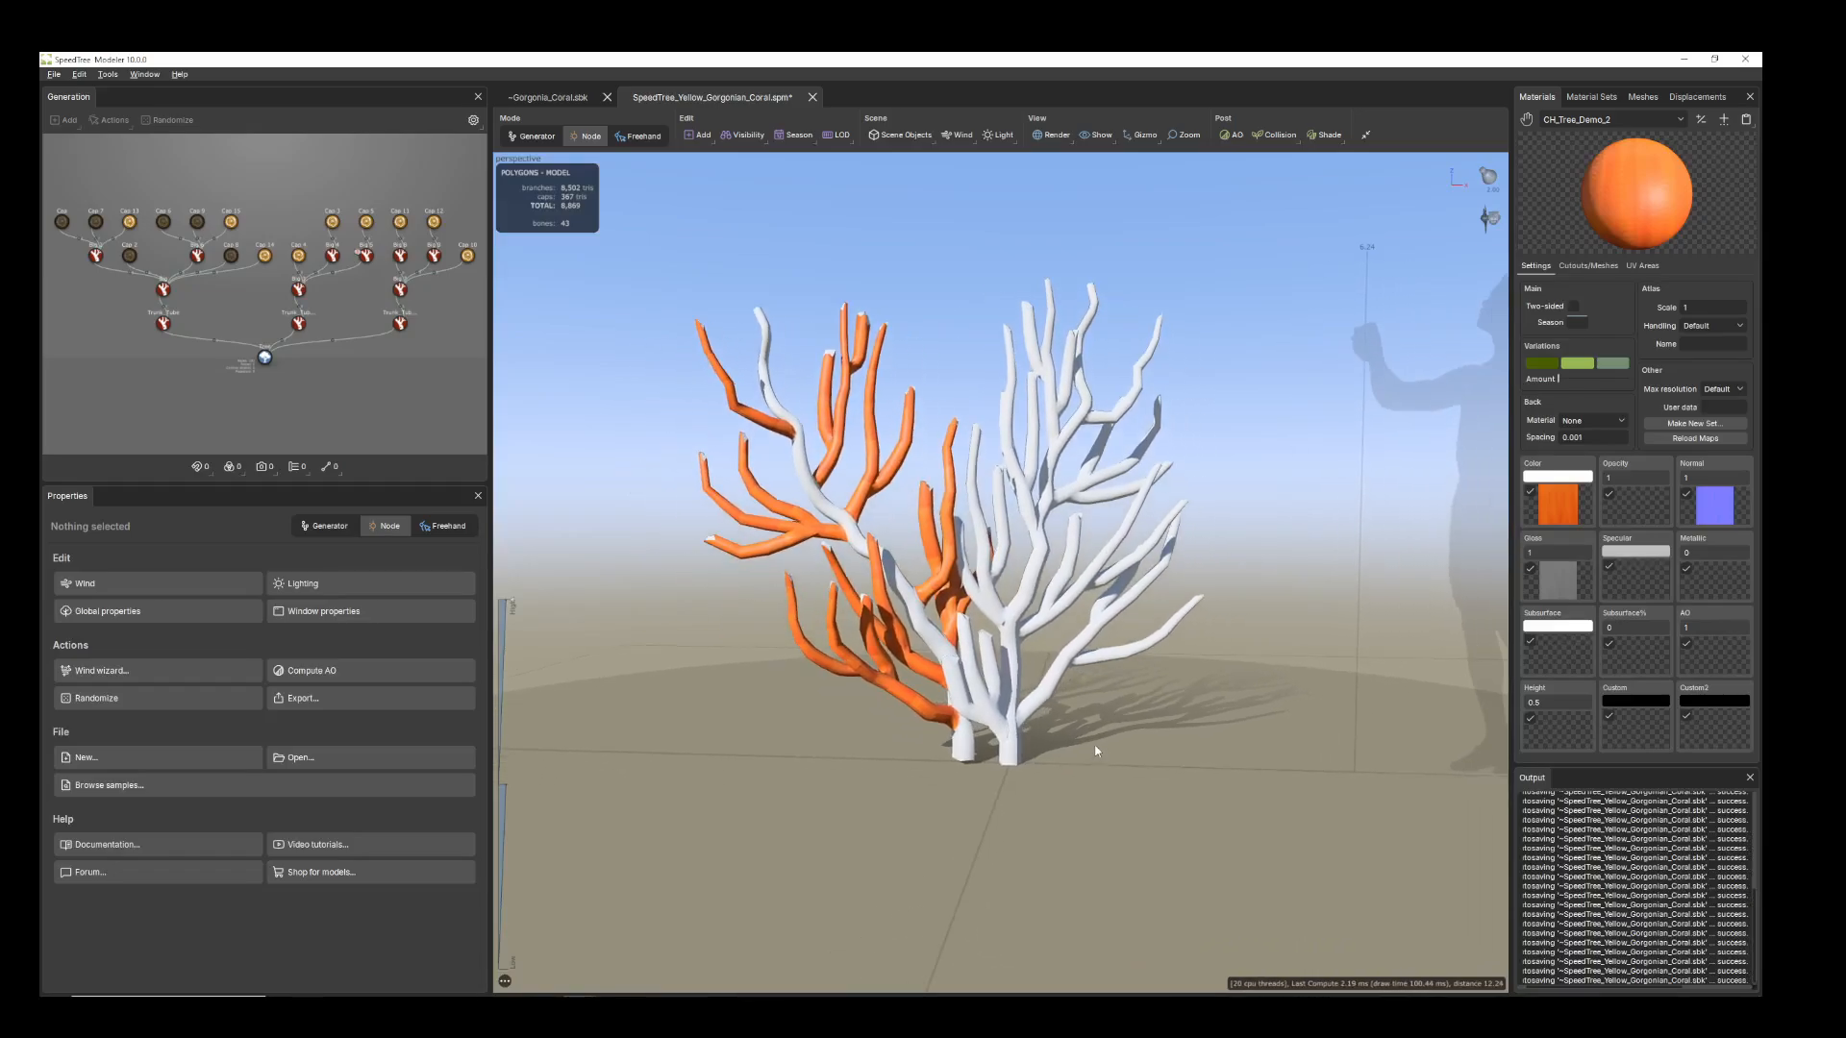
{"action": "scroll", "coordinate": [1095, 751], "scroll_direction": "down", "scroll_amount": 2}
{"action": "scroll", "coordinate": [1095, 751], "scroll_direction": "up", "scroll_amount": 2}
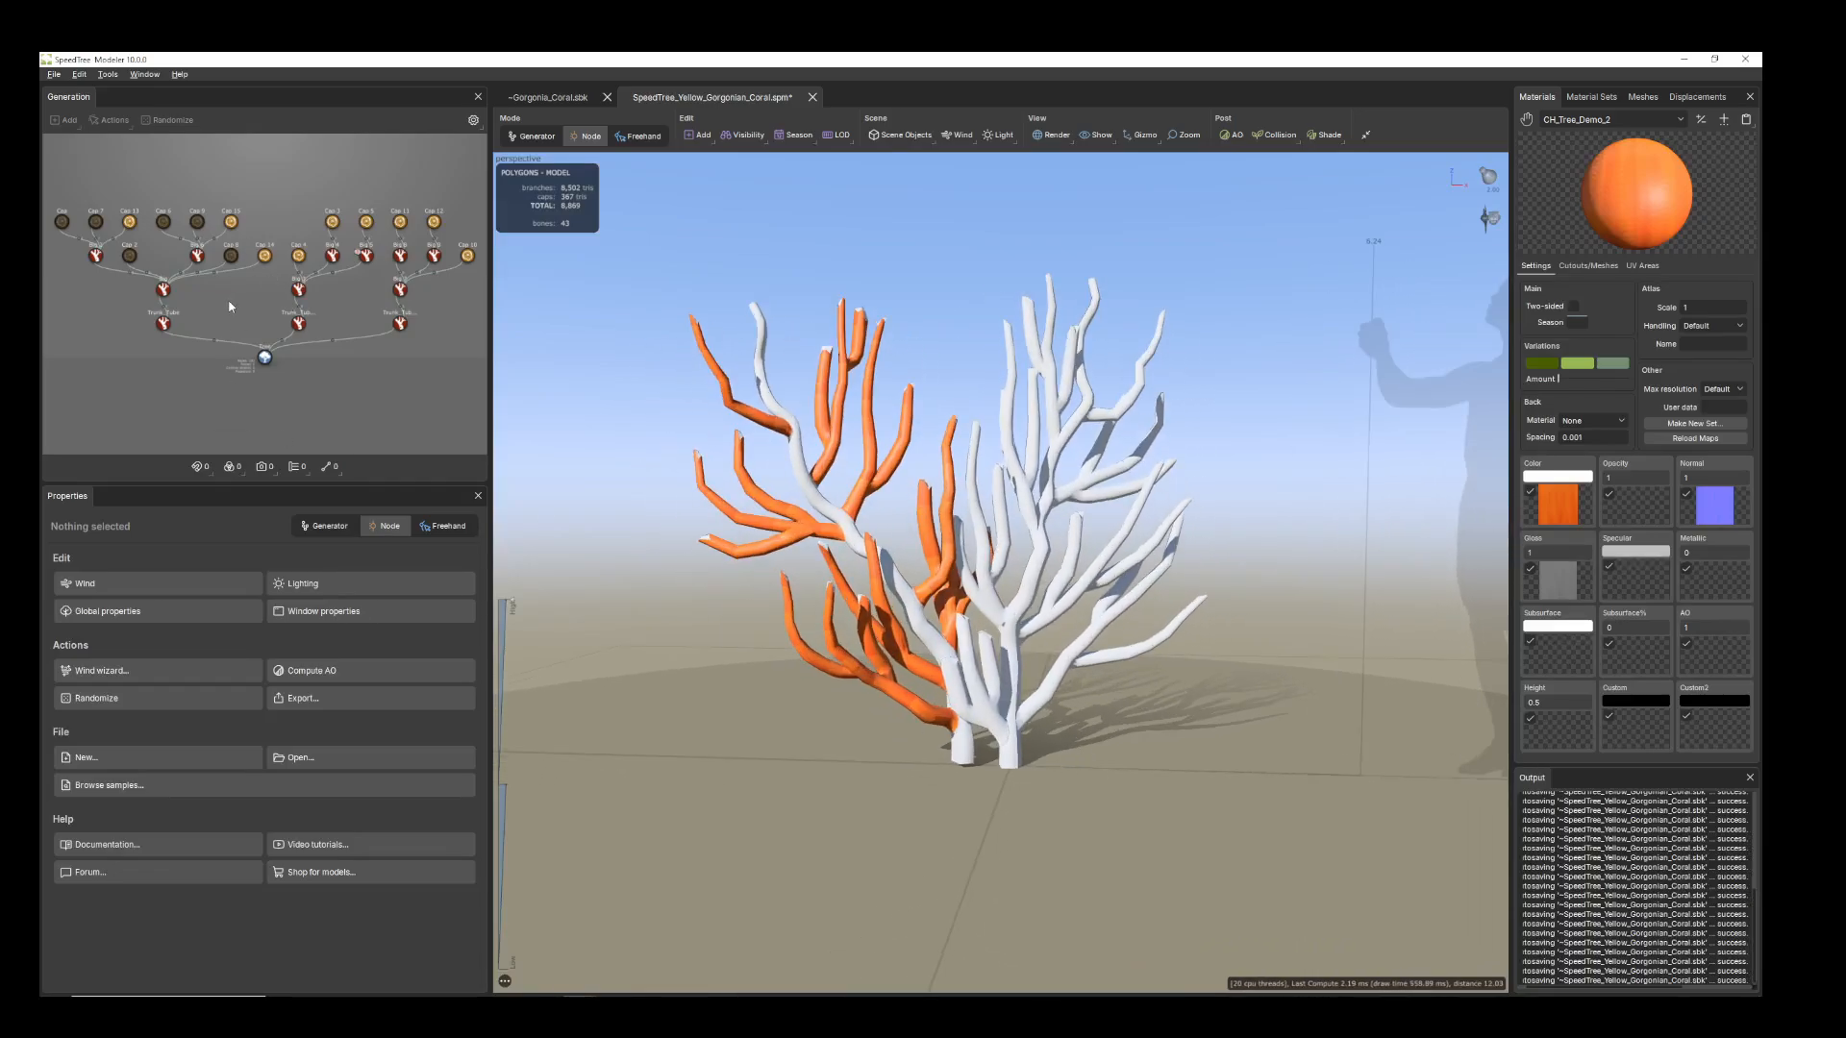
Hide the complete generator hierarchies of the third trunk and of Trunk_Tube 2 in the generation graph
{"action": "middle_click_drag", "start_coordinate": [426, 388], "coordinate": [390, 406]}
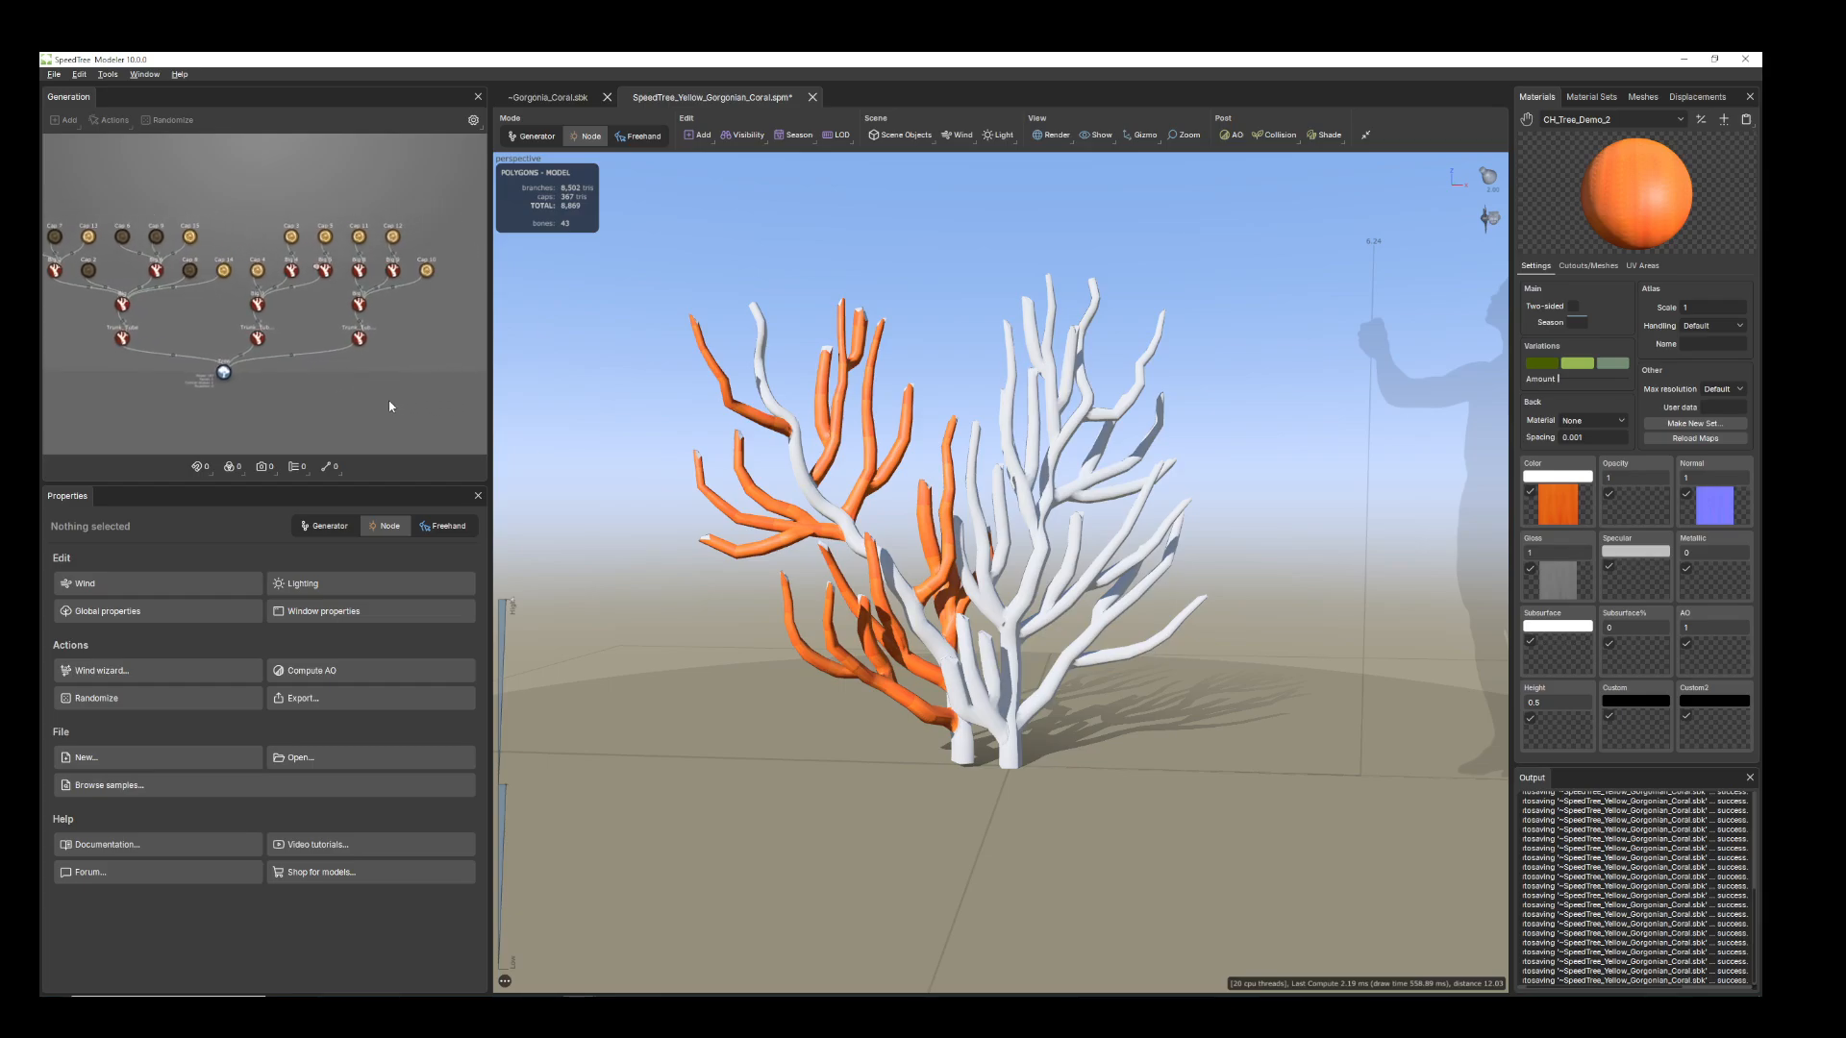
{"action": "left_click_drag", "start_coordinate": [366, 223], "coordinate": [474, 377]}
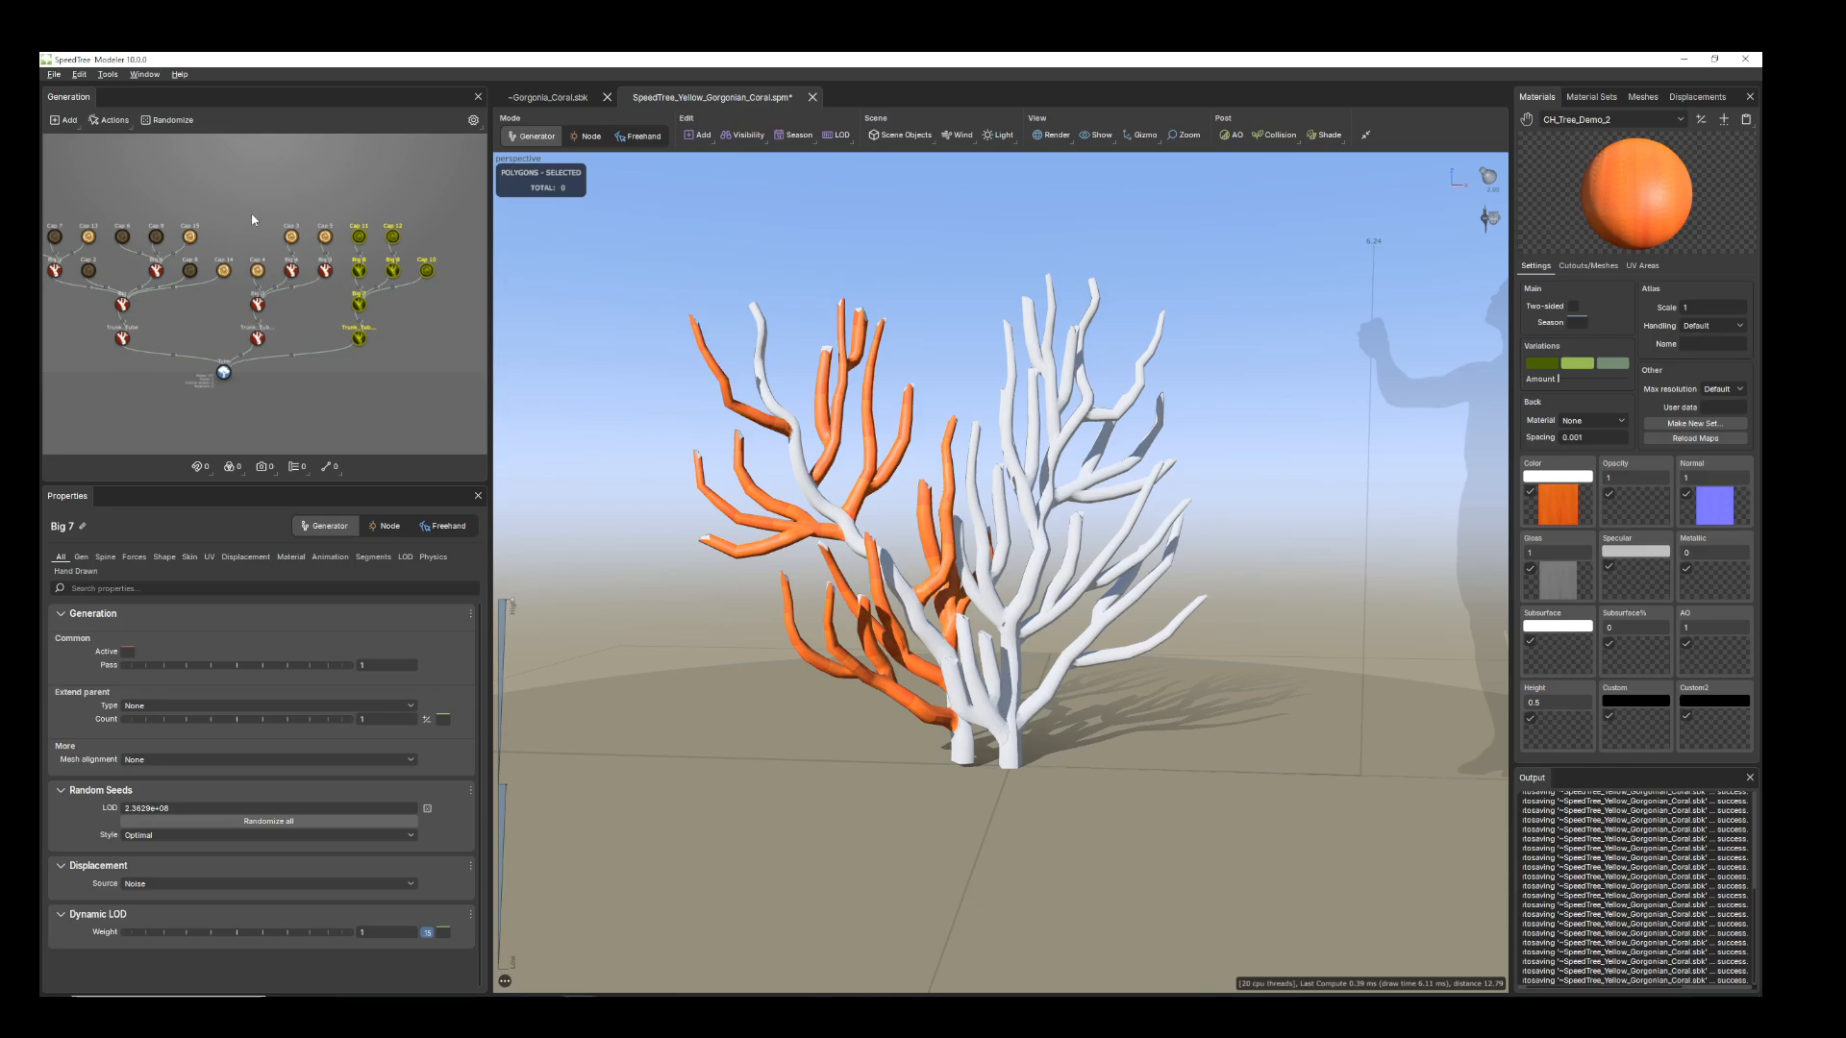
{"action": "left_click_drag", "start_coordinate": [246, 212], "coordinate": [336, 317]}
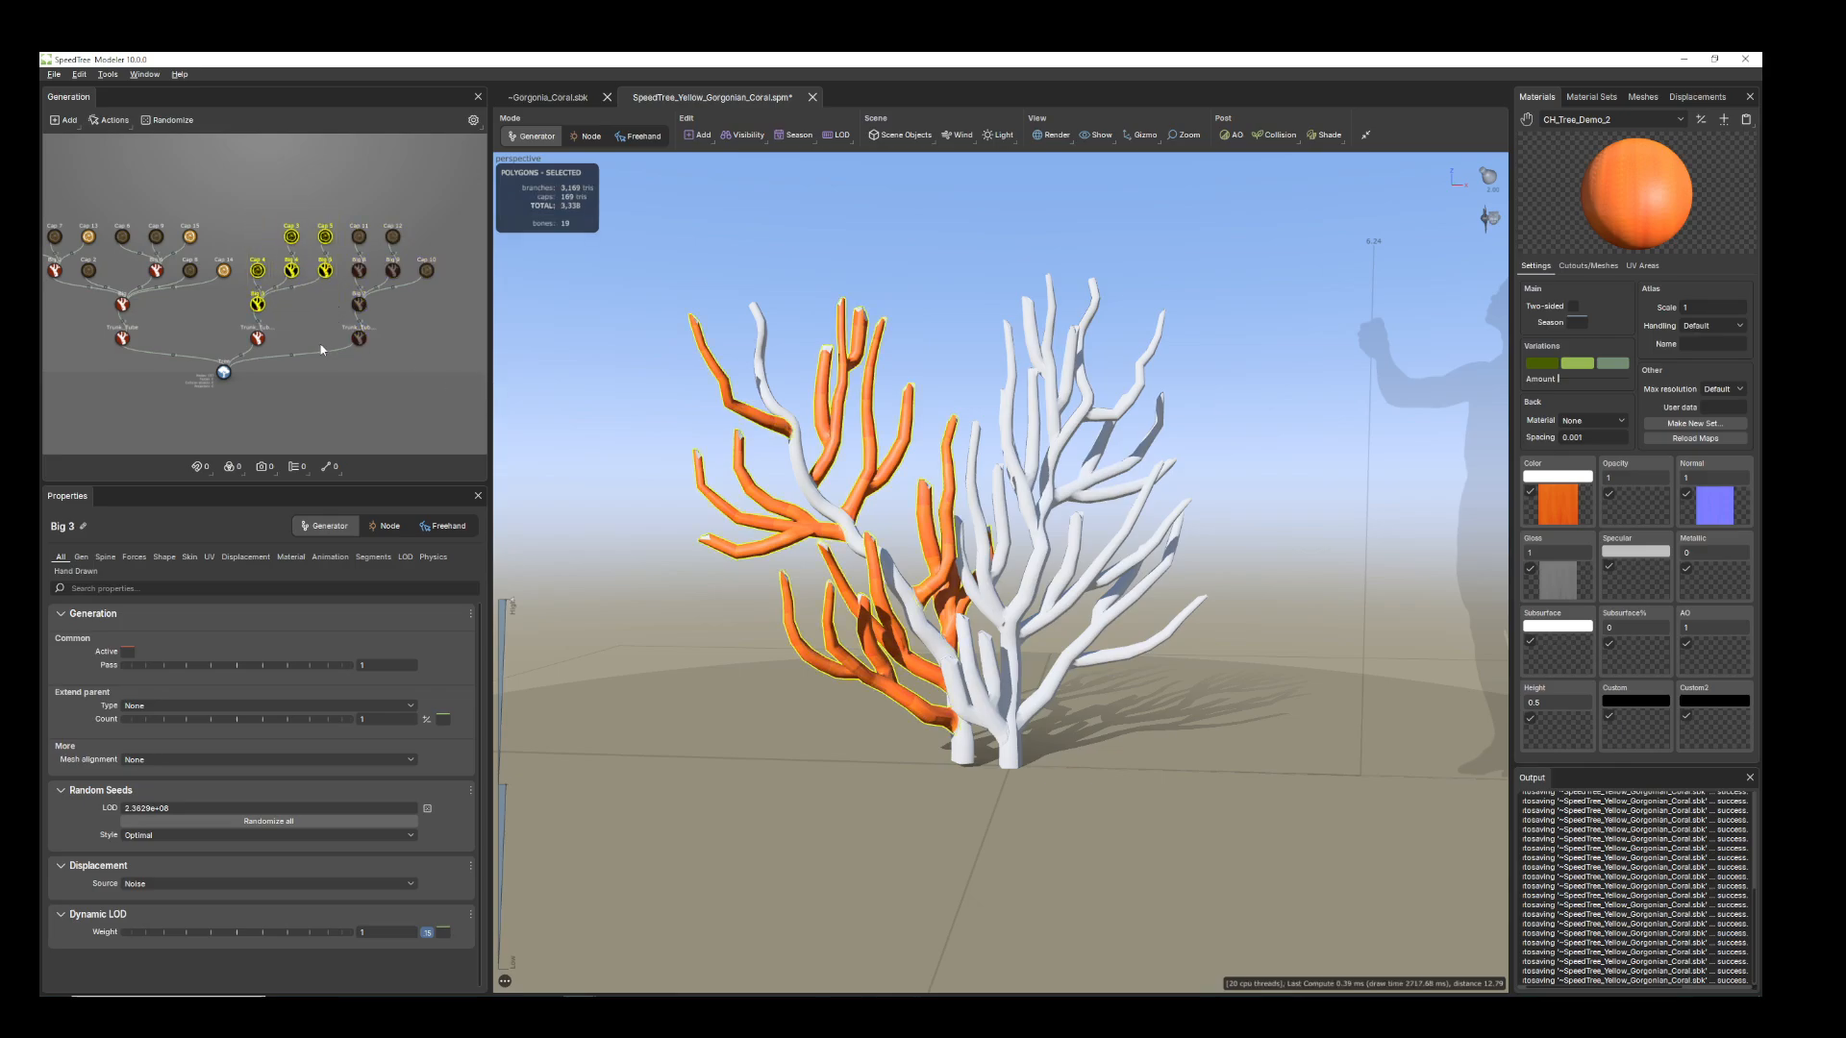
{"action": "key", "text": "h"}
{"action": "left_click", "coordinate": [257, 340]}
{"action": "key", "text": "h"}
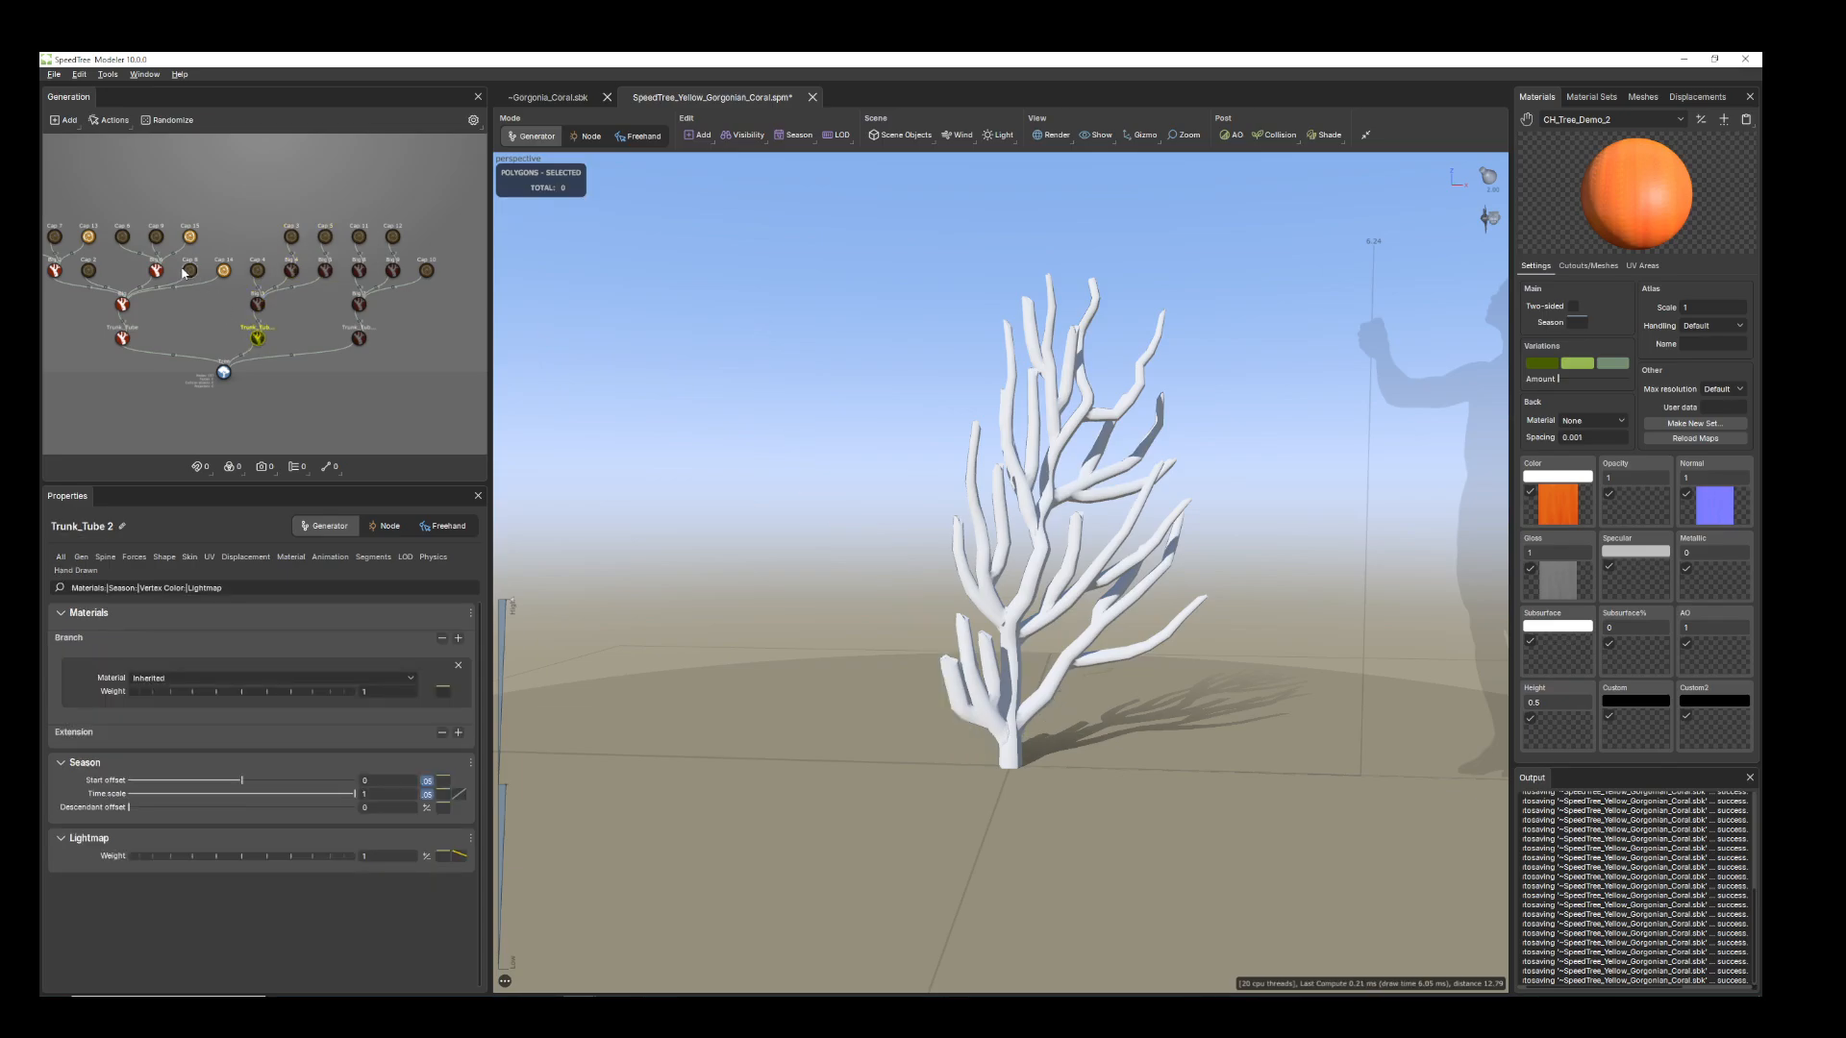
Hide all branch and cap generators of the first trunk, keeping only Trunk_Tube shown
{"action": "middle_click_drag", "start_coordinate": [315, 397], "coordinate": [417, 407]}
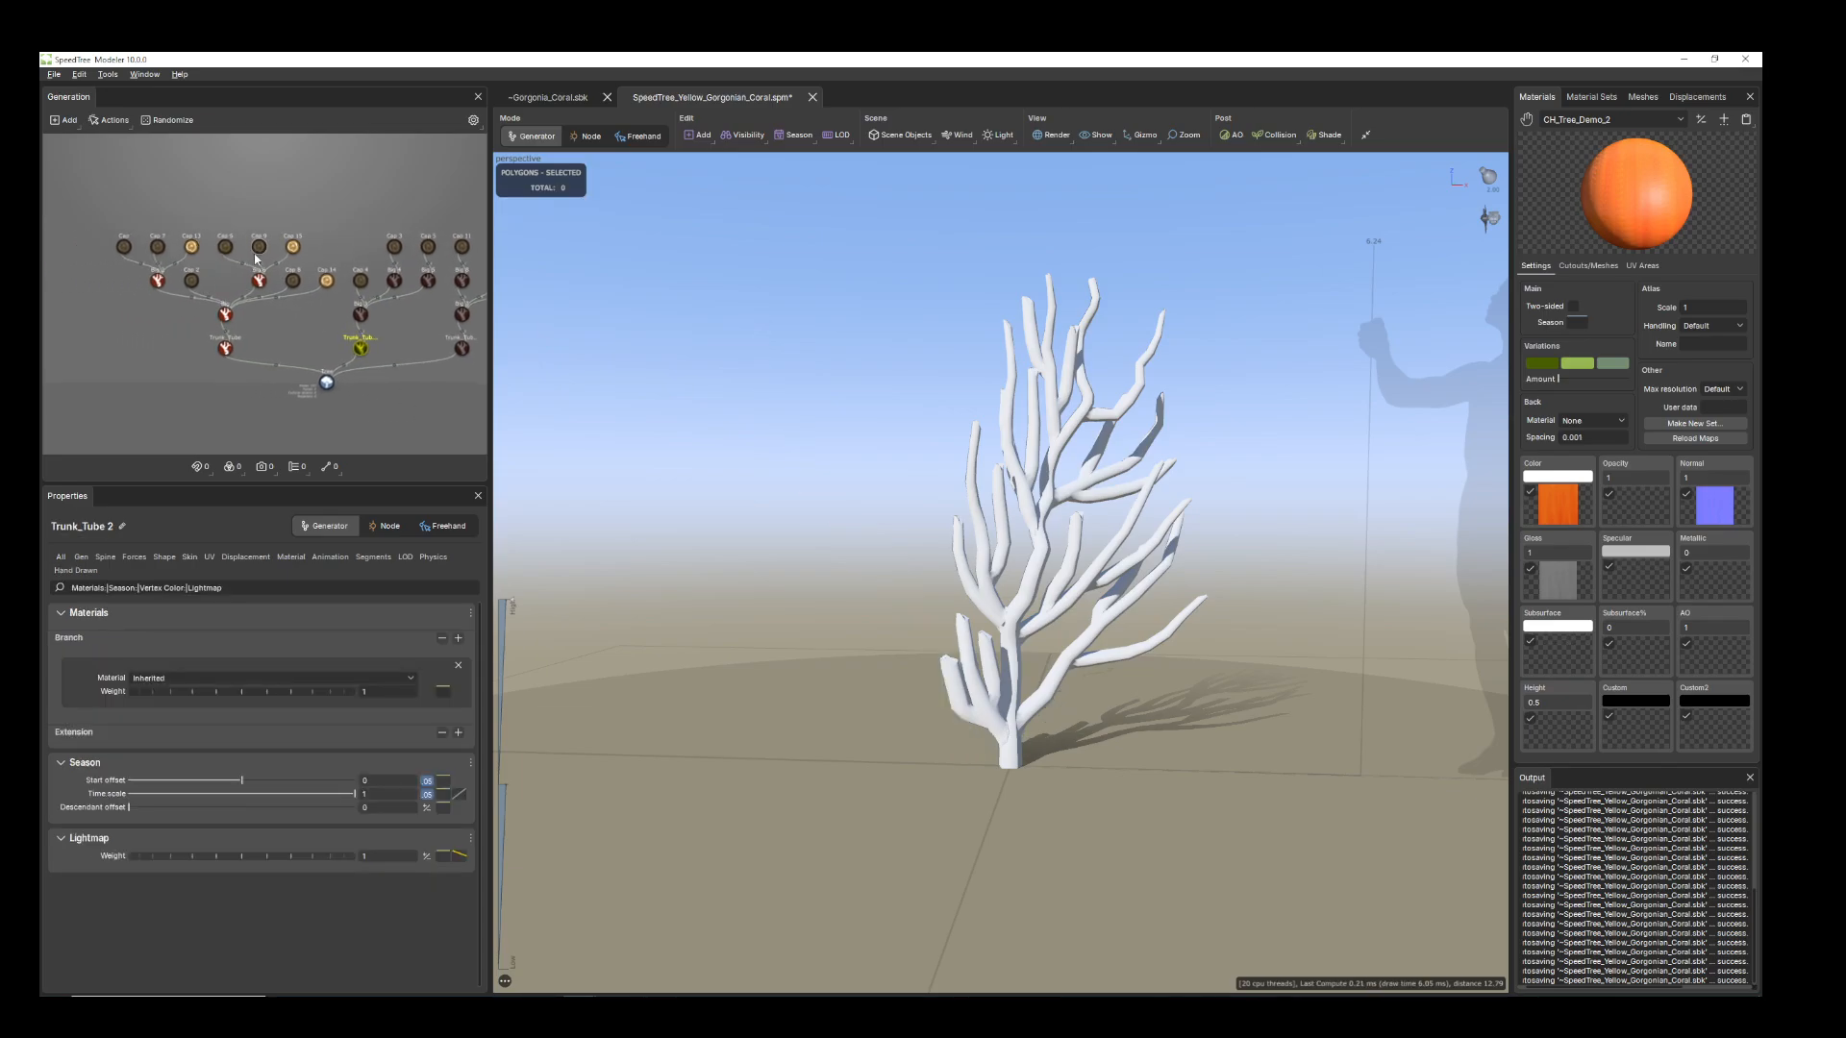
{"action": "left_click", "coordinate": [258, 282]}
{"action": "left_click", "coordinate": [291, 250]}
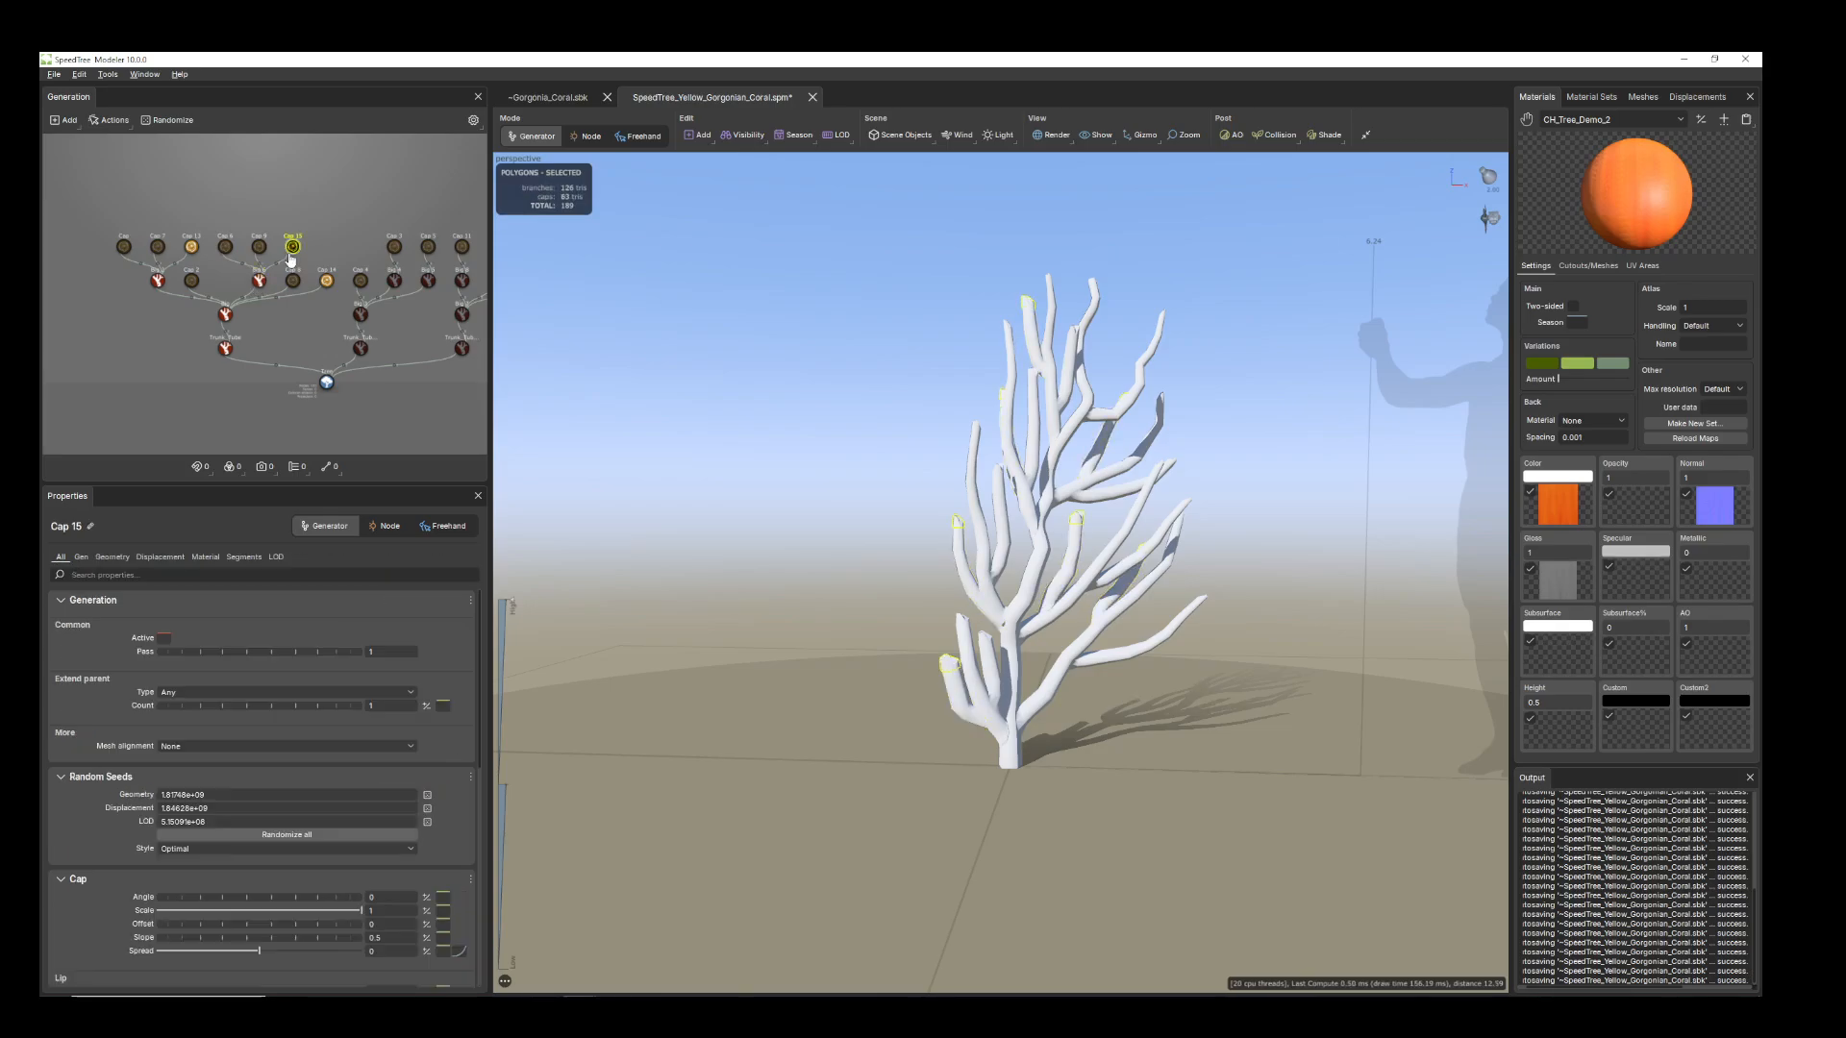
{"action": "left_click", "coordinate": [259, 281]}
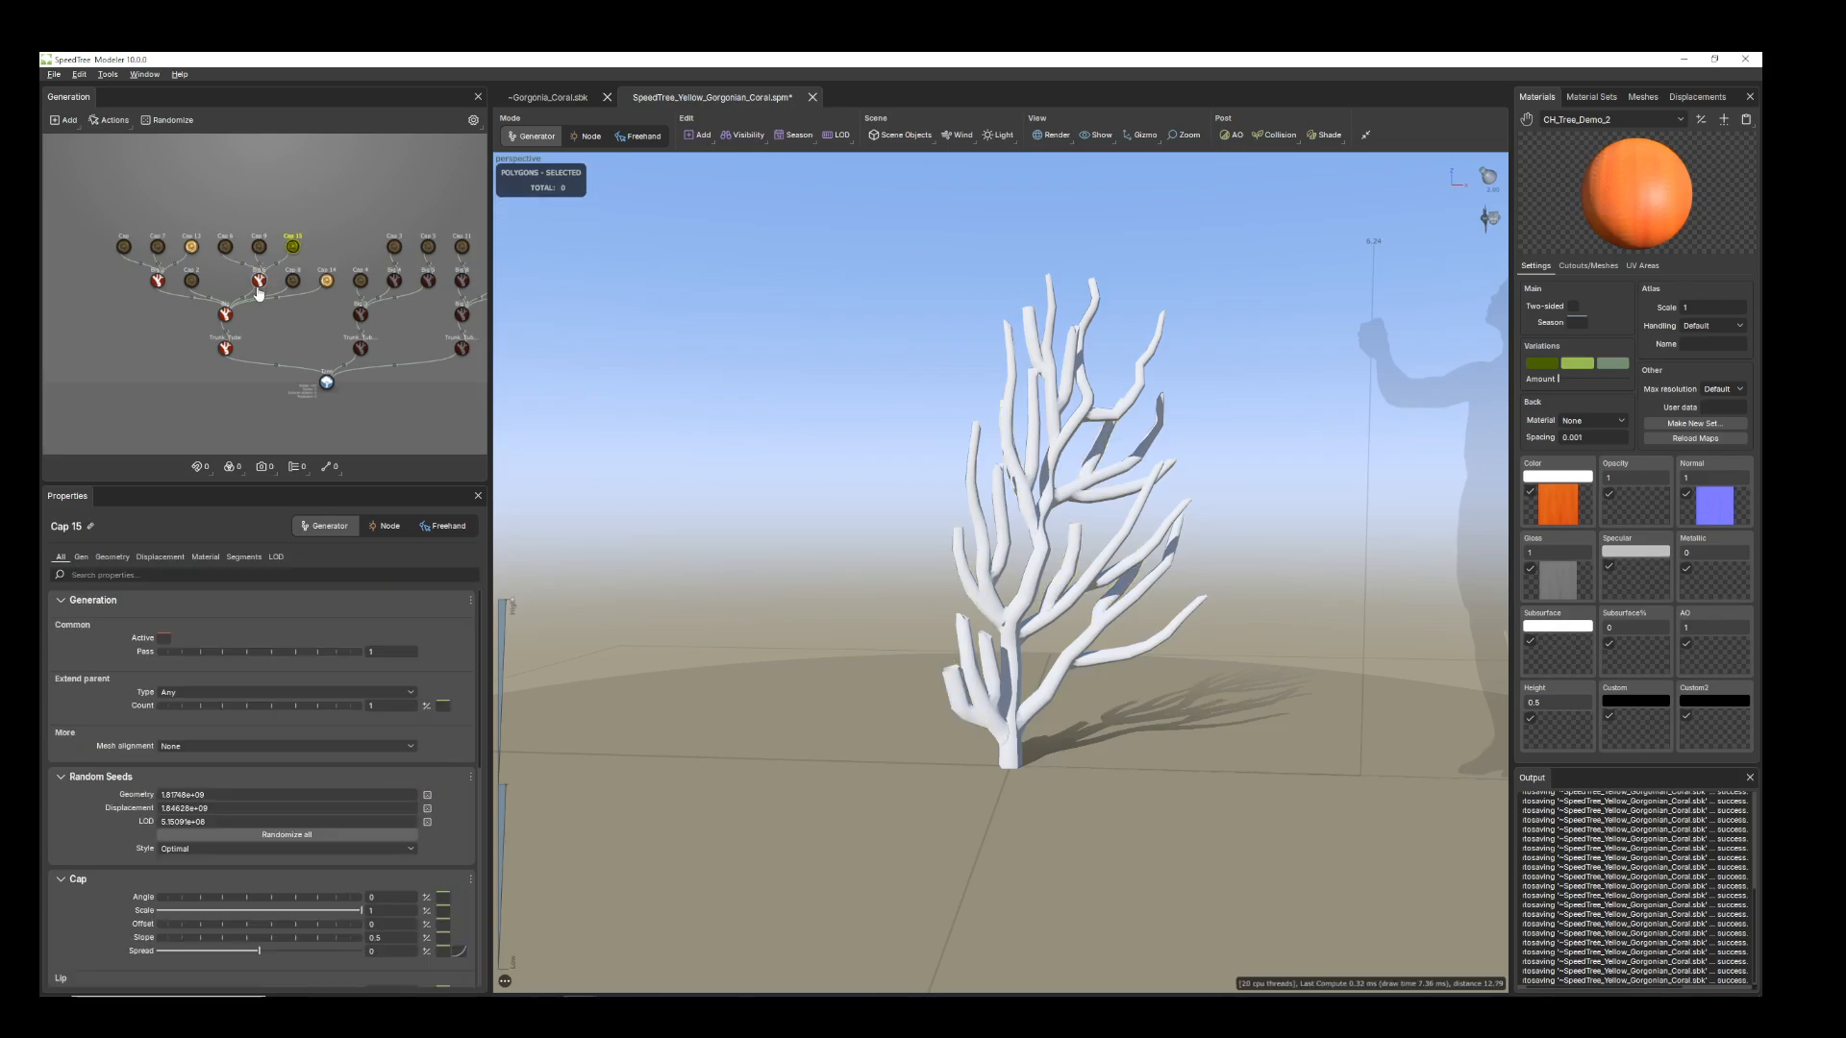
{"action": "left_click", "coordinate": [321, 284]}
{"action": "left_click", "coordinate": [195, 250]}
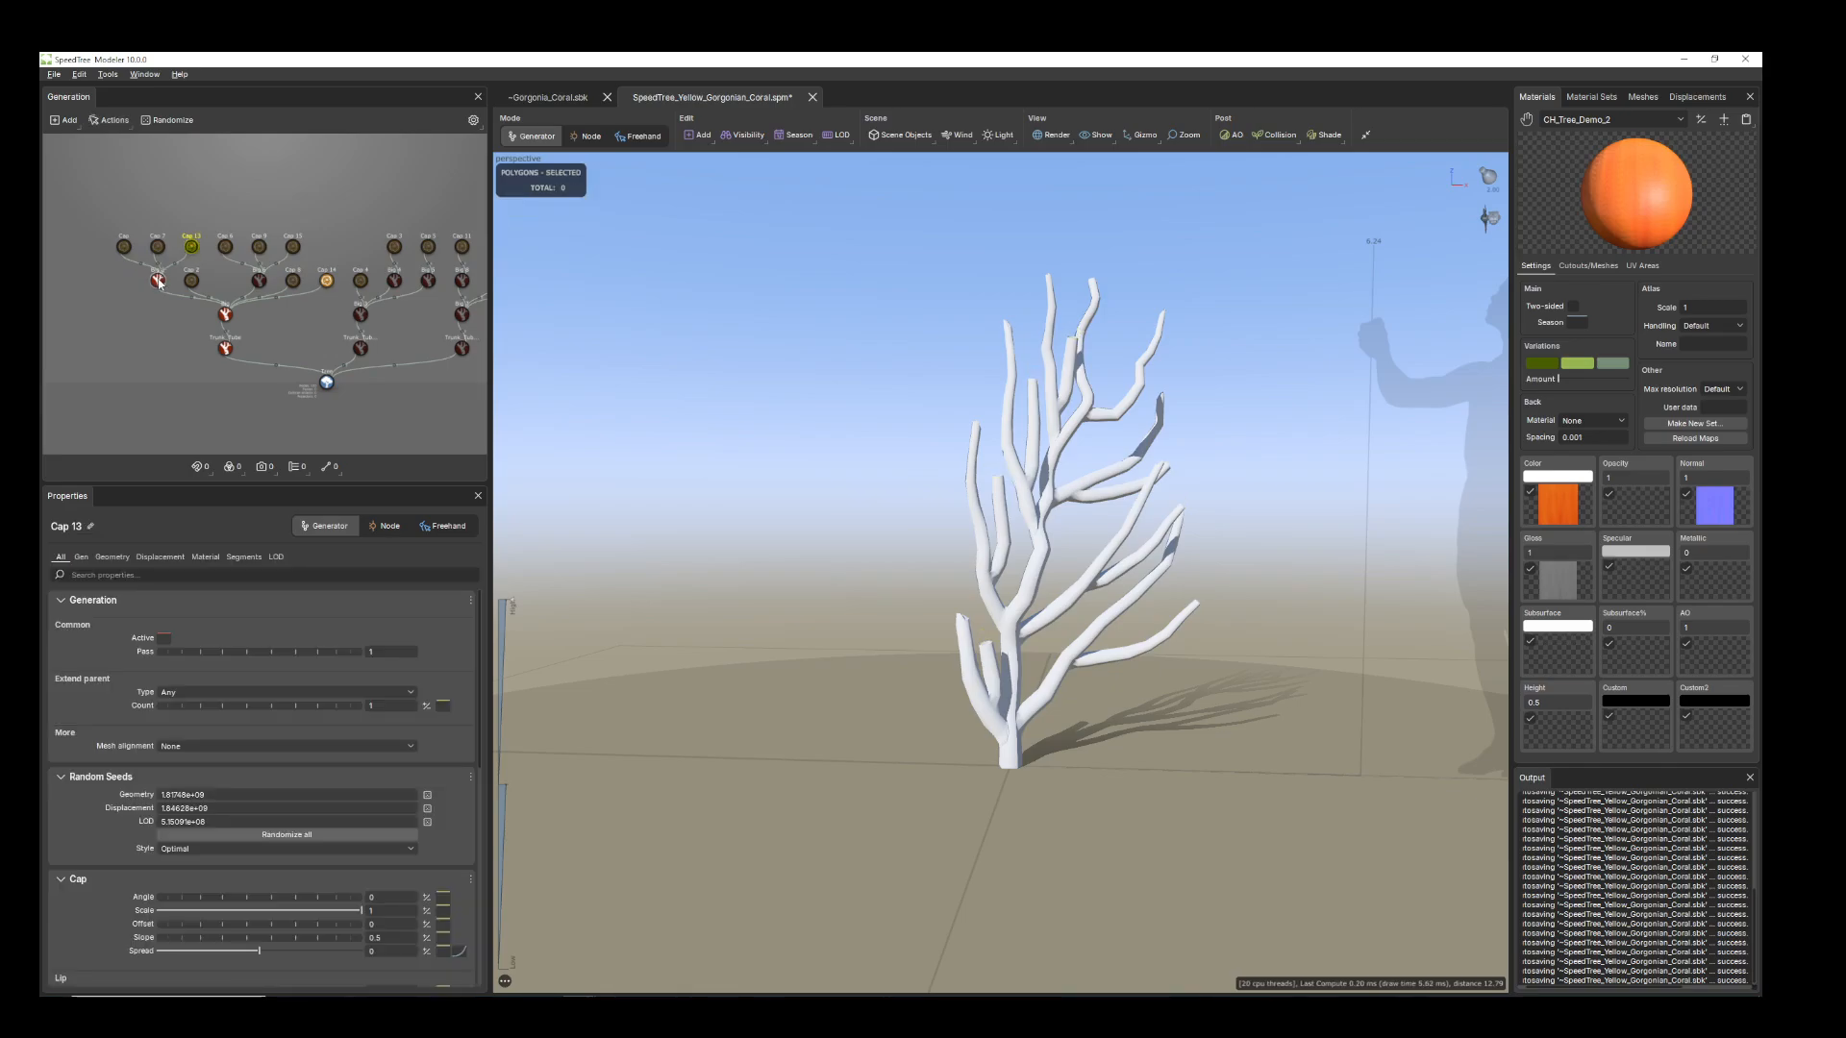
{"action": "left_click", "coordinate": [159, 283]}
{"action": "left_click", "coordinate": [225, 348]}
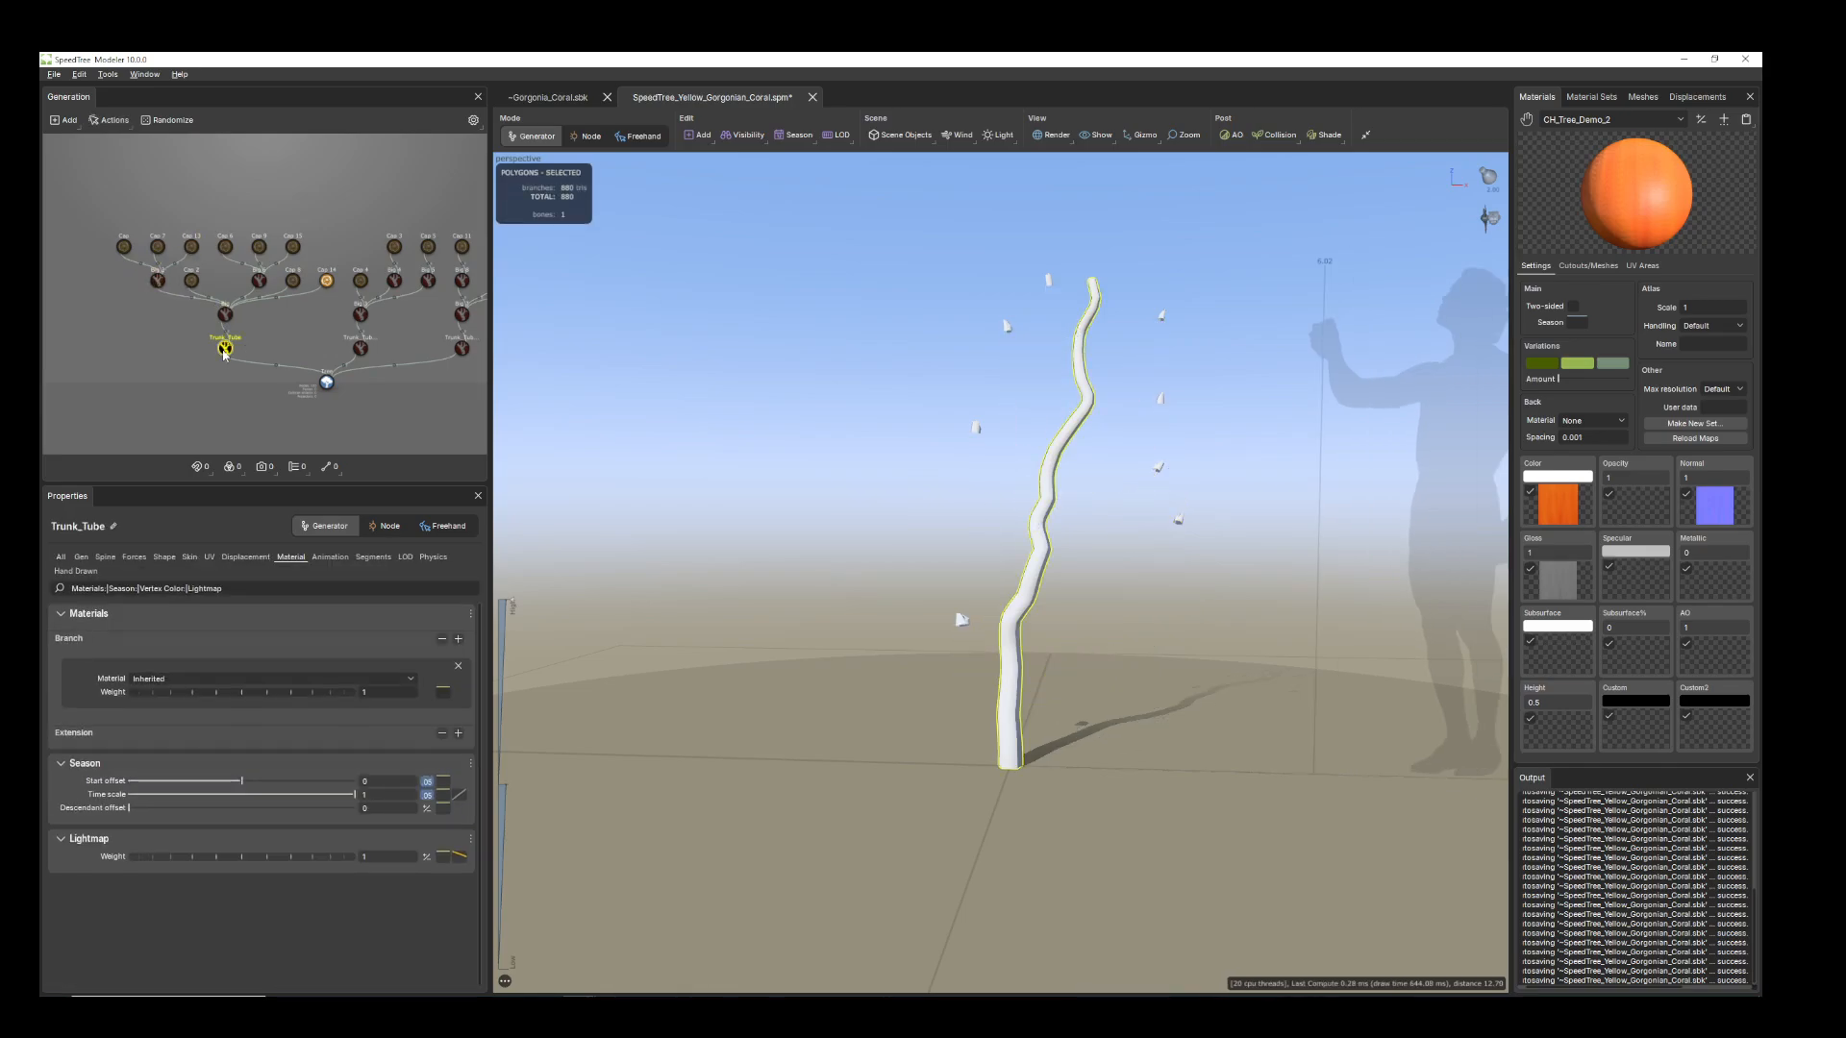
{"action": "left_click", "coordinate": [328, 282]}
Look through the trunk types available as geometry to add to the selected Trunk_Tube
{"action": "left_click", "coordinate": [1023, 628]}
{"action": "right_click", "coordinate": [1019, 281]}
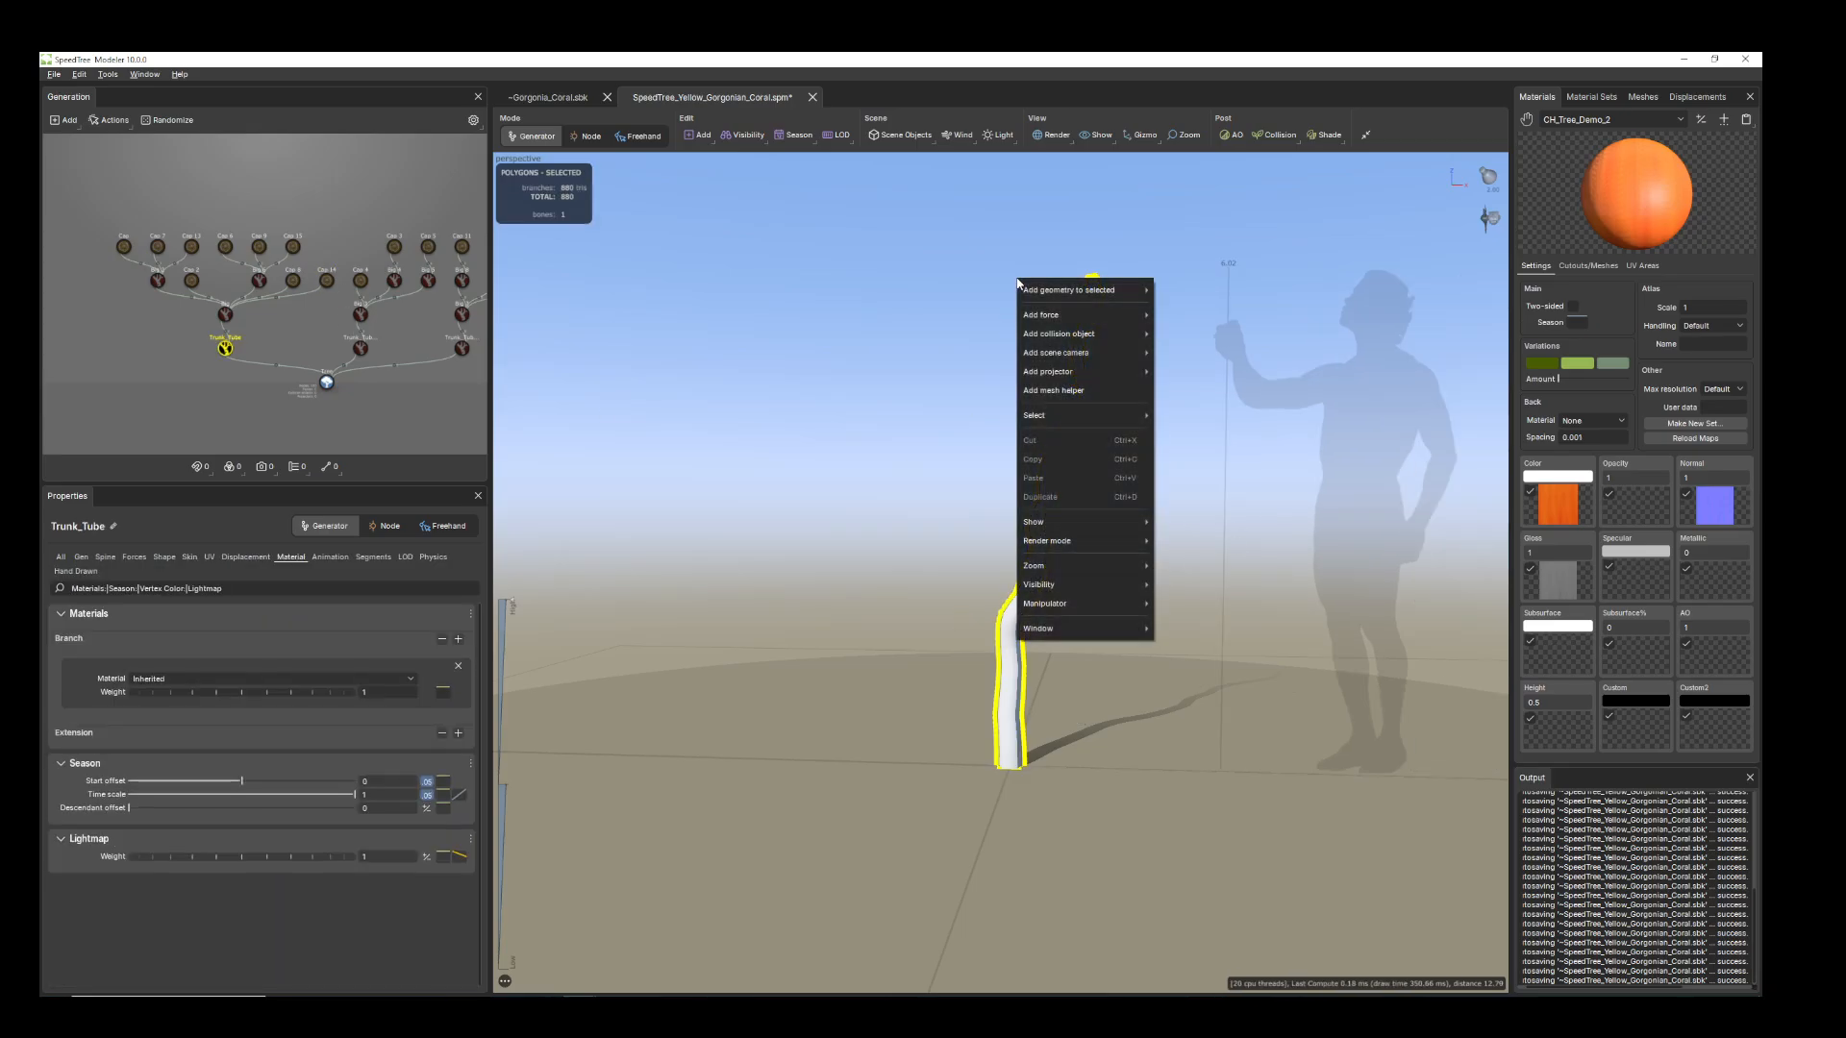
{"action": "mouse_move", "coordinate": [1067, 289]}
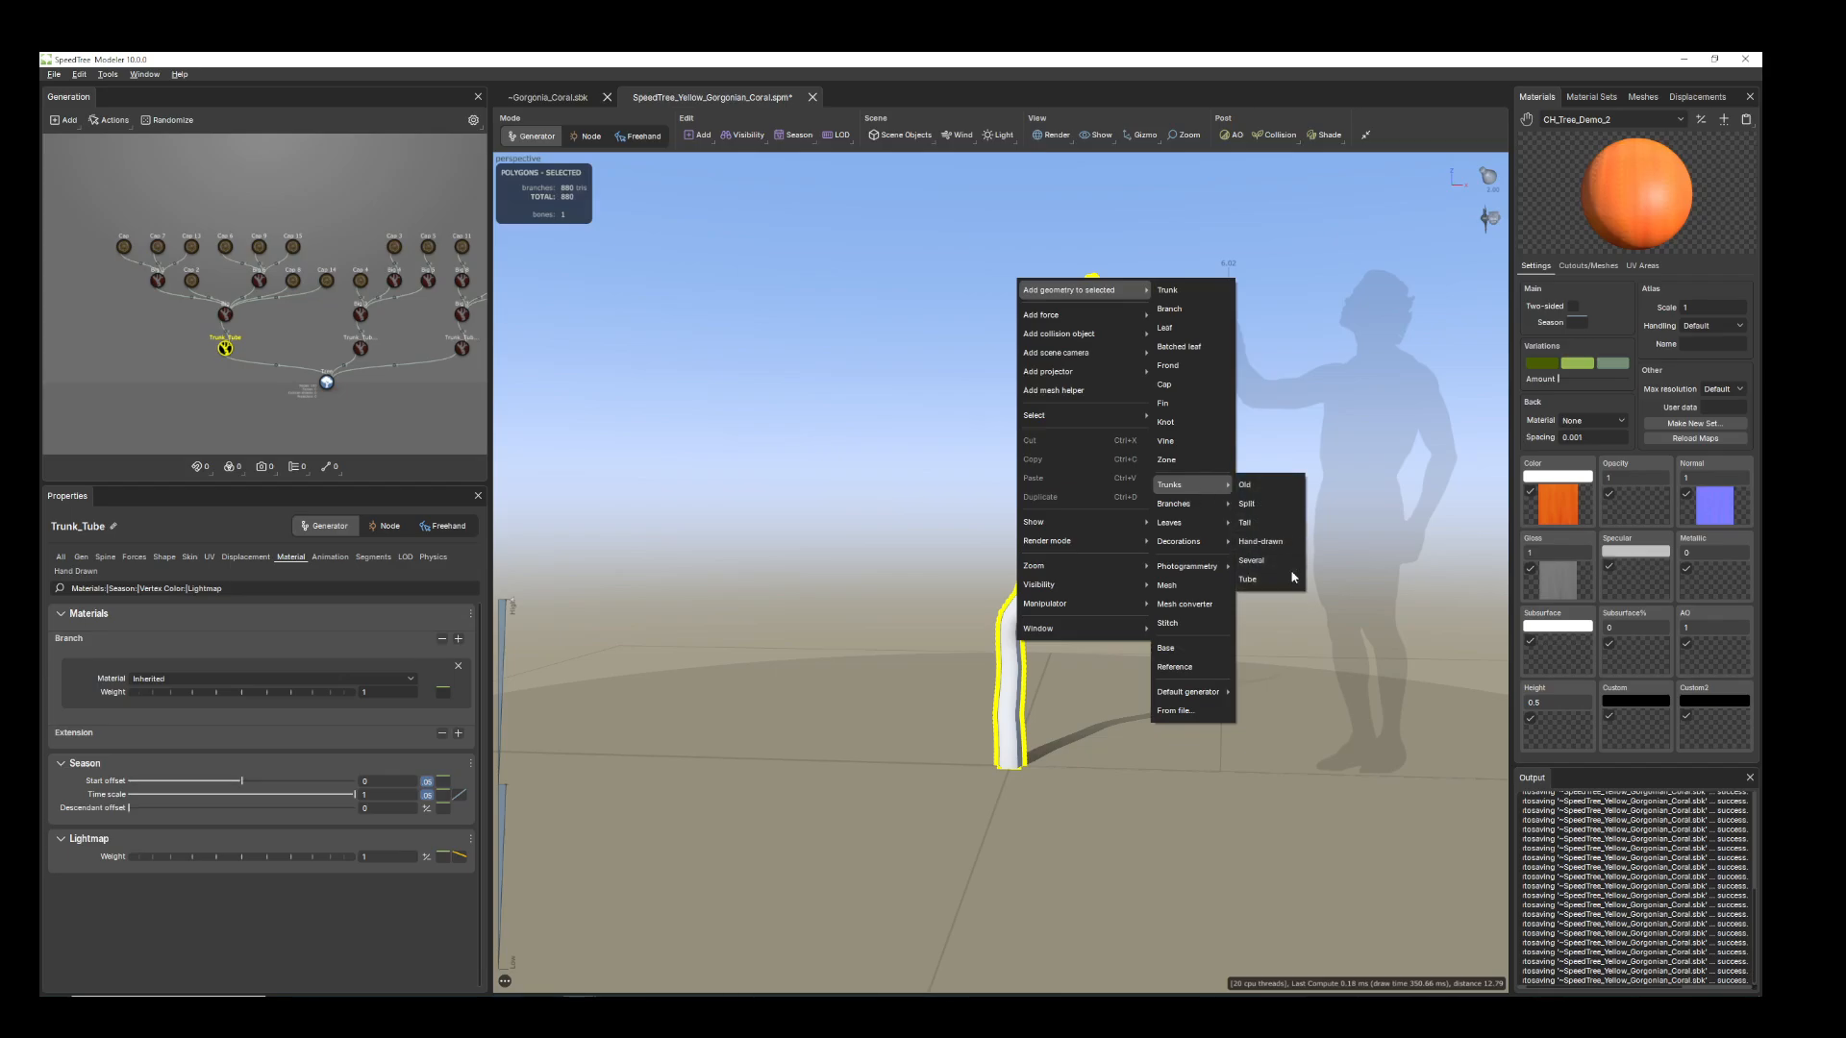
{"action": "left_click", "coordinate": [766, 564]}
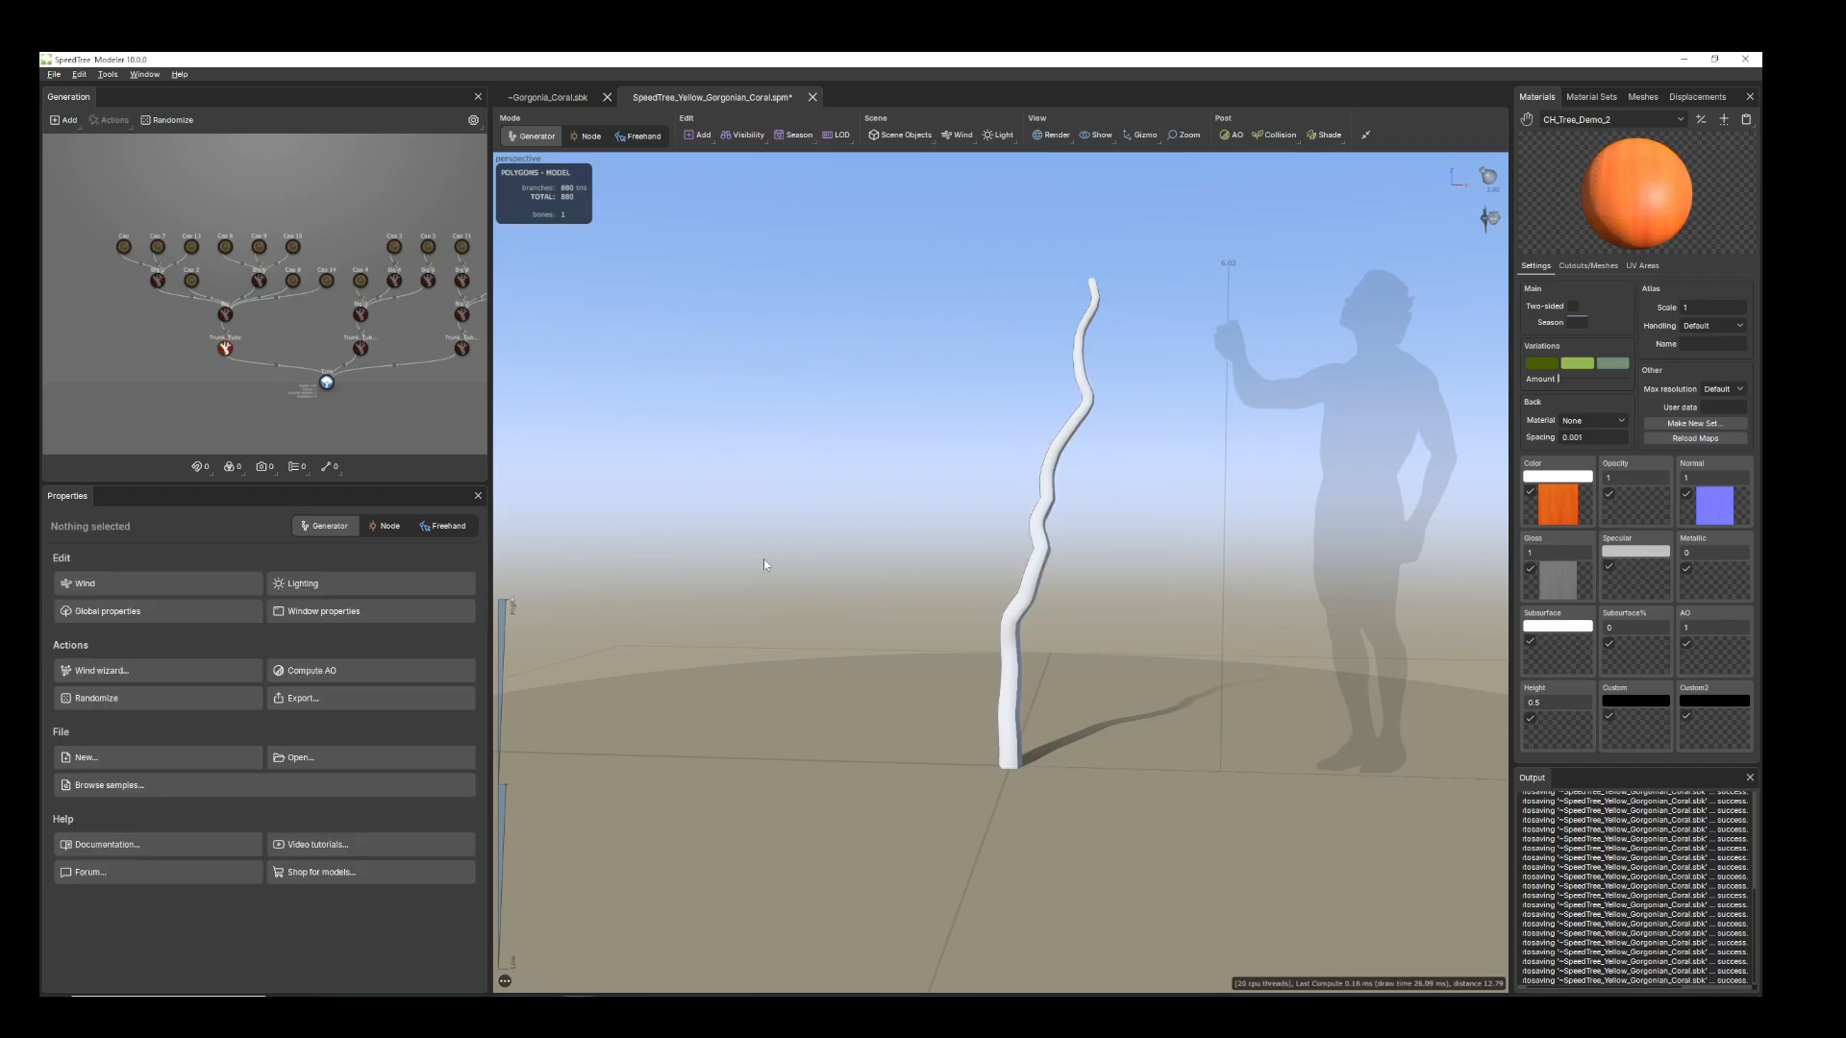
Examine the Spine properties of Trunk_Tube down to its late noise settings
{"action": "left_click", "coordinate": [1030, 582]}
{"action": "left_click", "coordinate": [105, 557]}
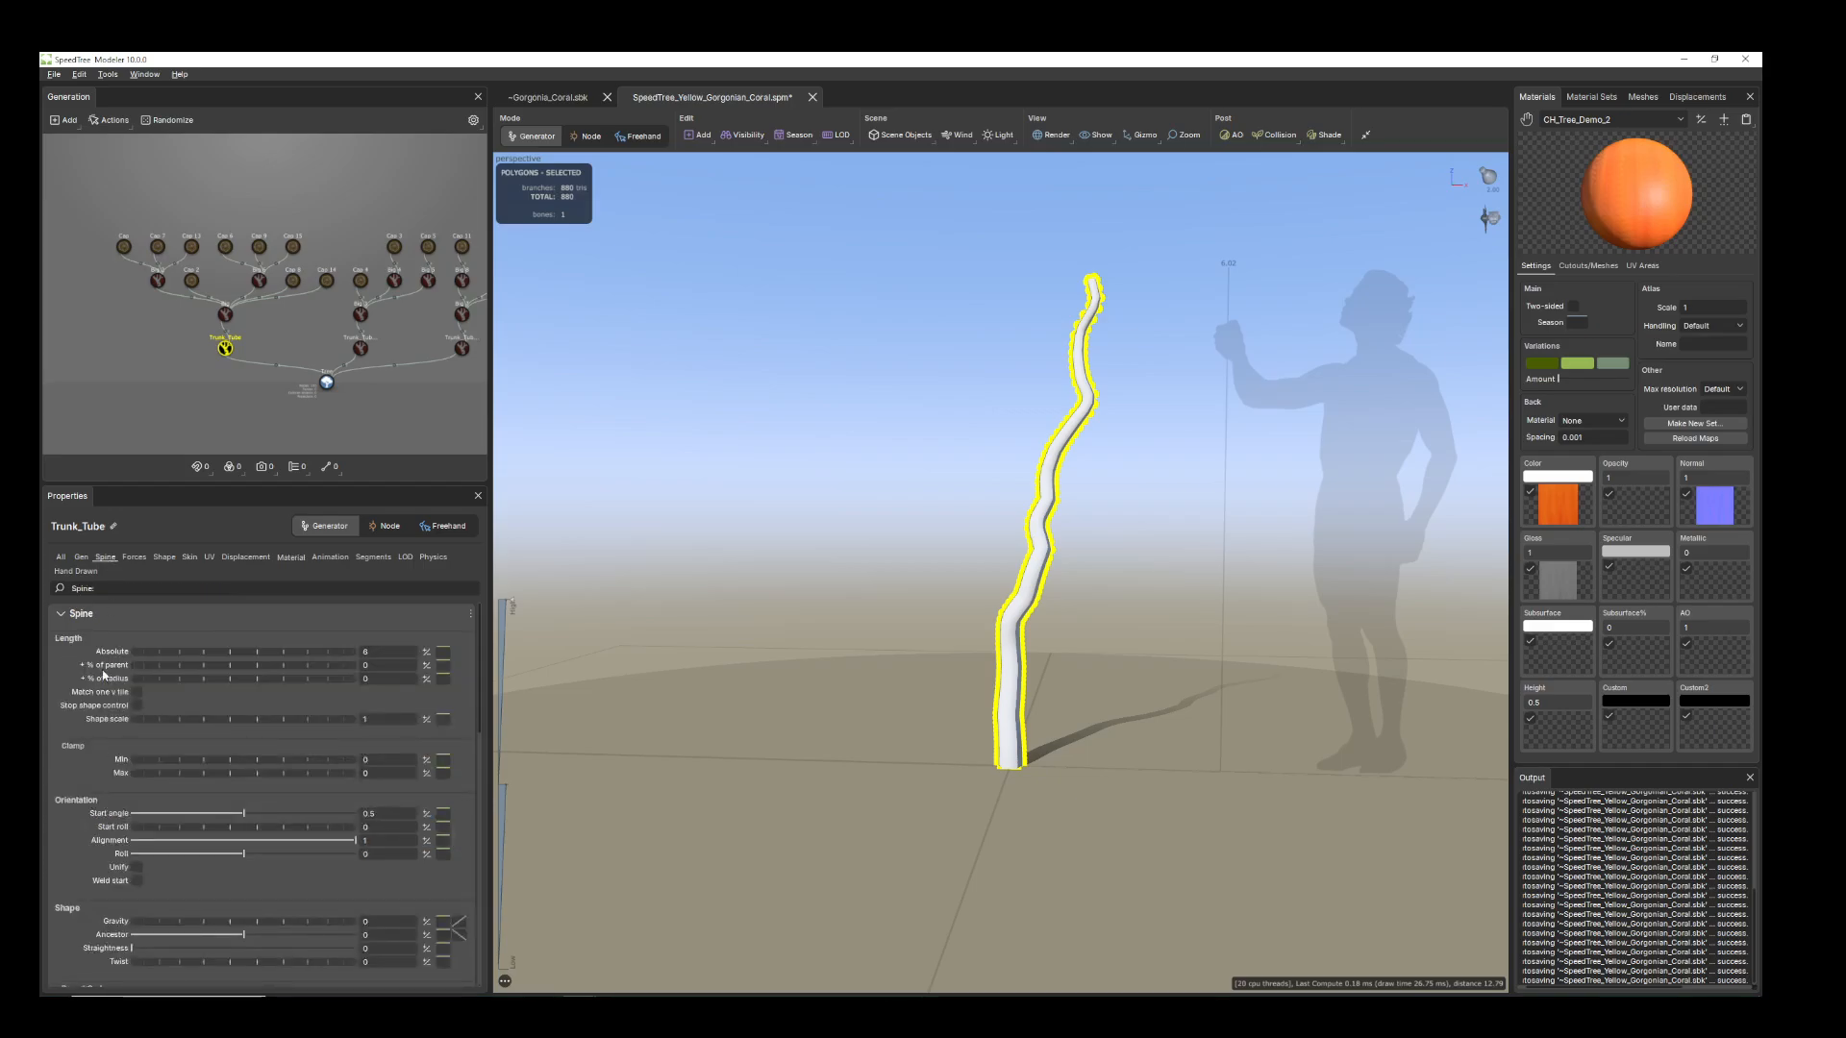
{"action": "scroll", "coordinate": [197, 851], "scroll_direction": "down", "scroll_amount": 5}
{"action": "scroll", "coordinate": [154, 923], "scroll_direction": "down", "scroll_amount": 5}
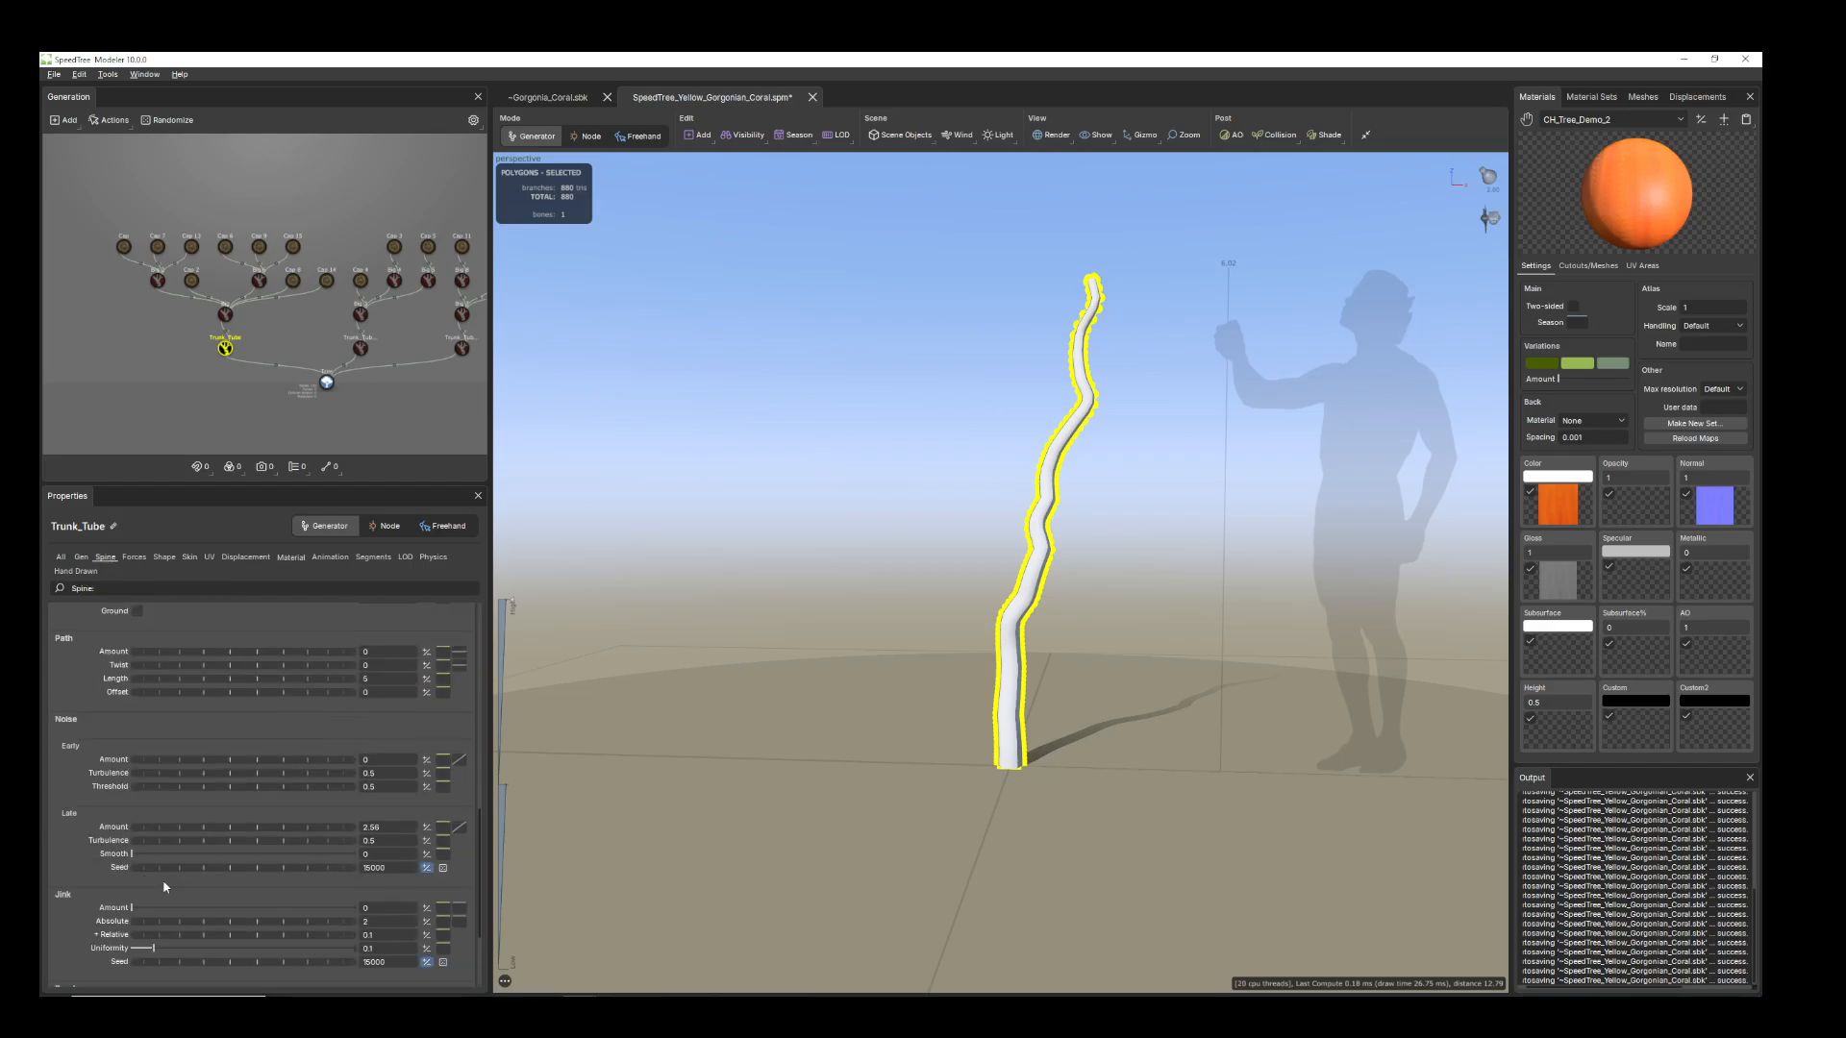
{"action": "left_click_drag", "start_coordinate": [156, 830], "coordinate": [159, 832]}
Show the first trunk's main Big branches, both secondary branch generators and Cap 13 again
{"action": "left_click", "coordinate": [225, 313]}
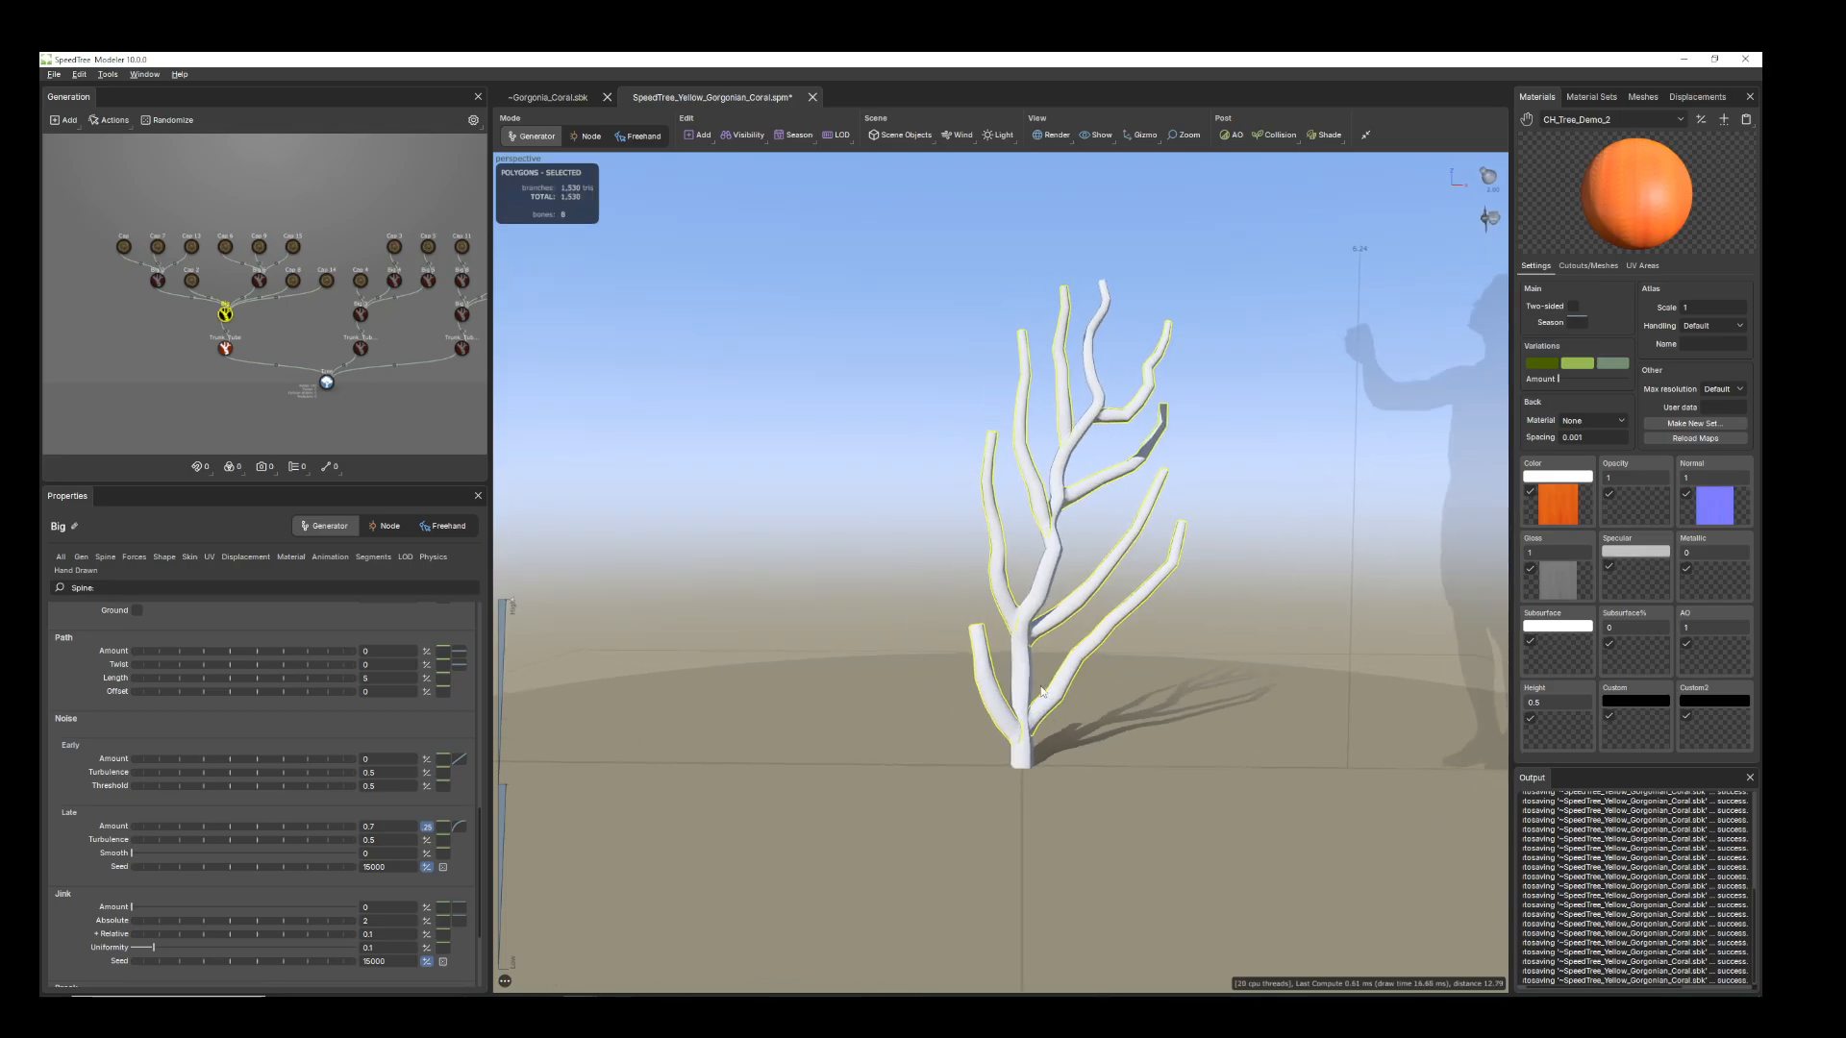
{"action": "left_click", "coordinate": [259, 280]}
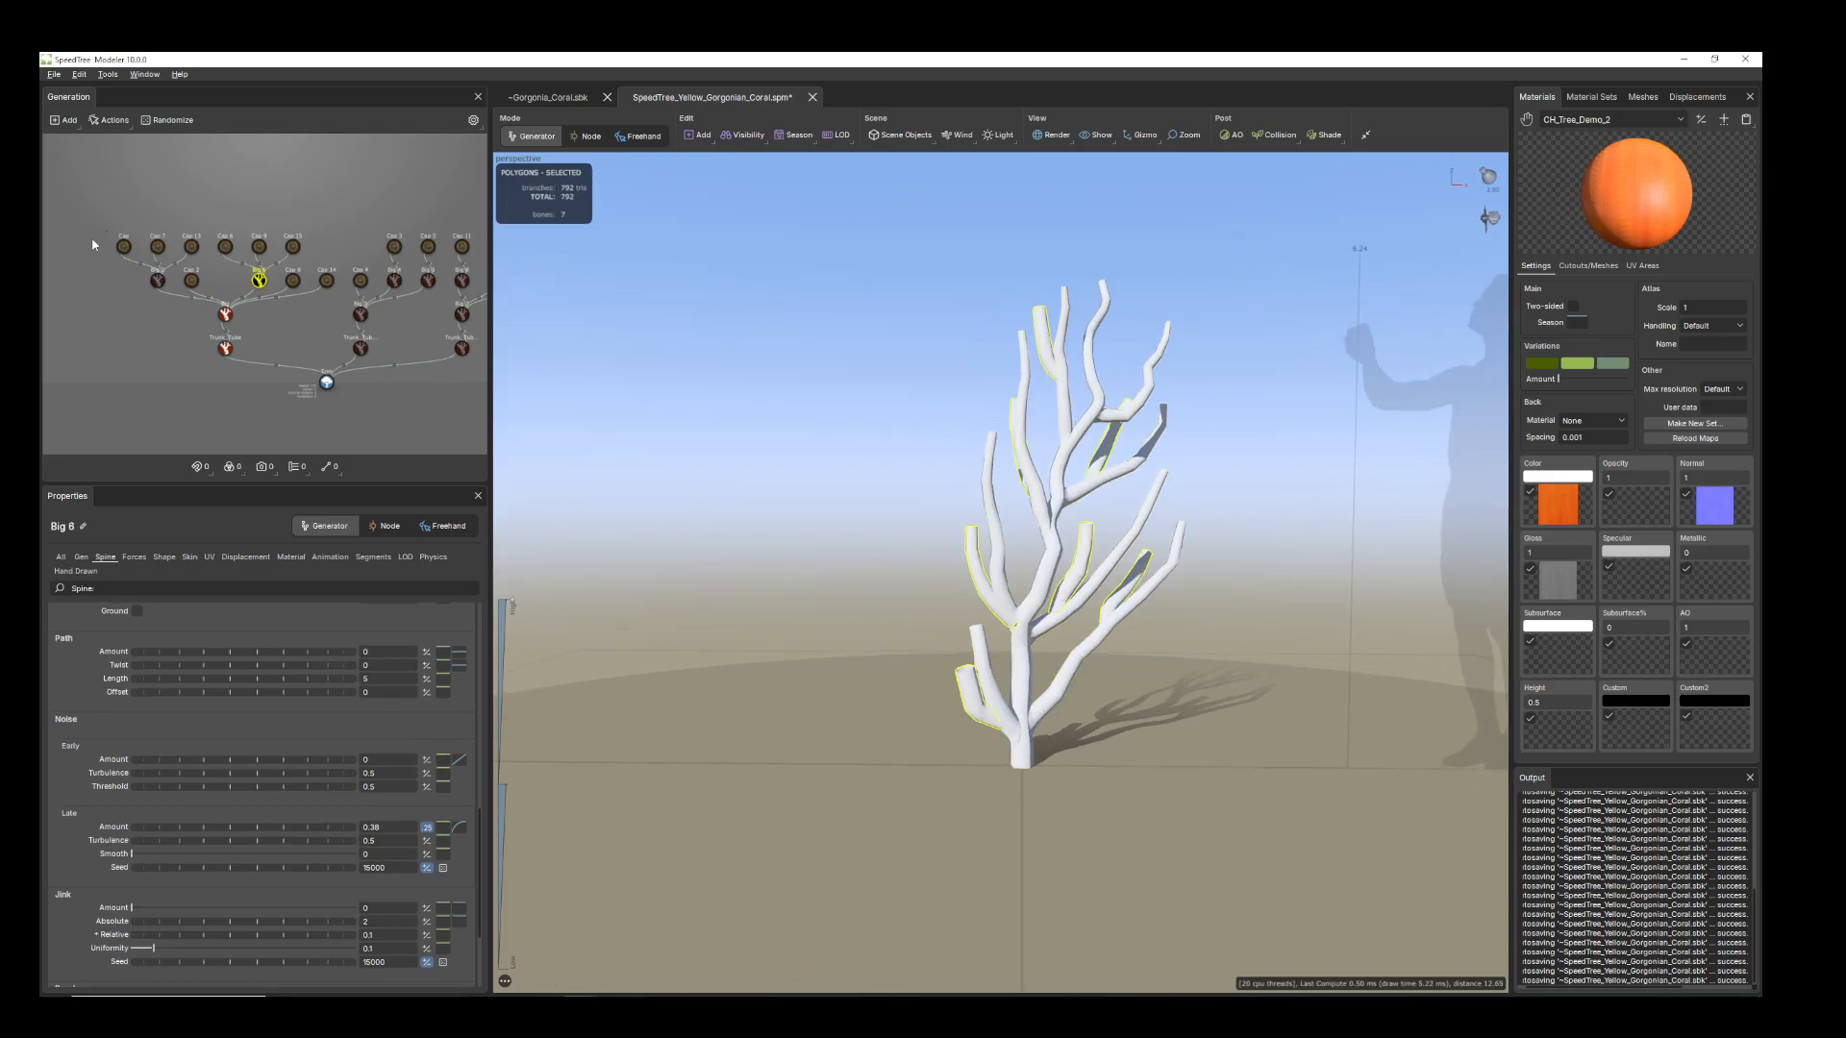
{"action": "left_click", "coordinate": [157, 280]}
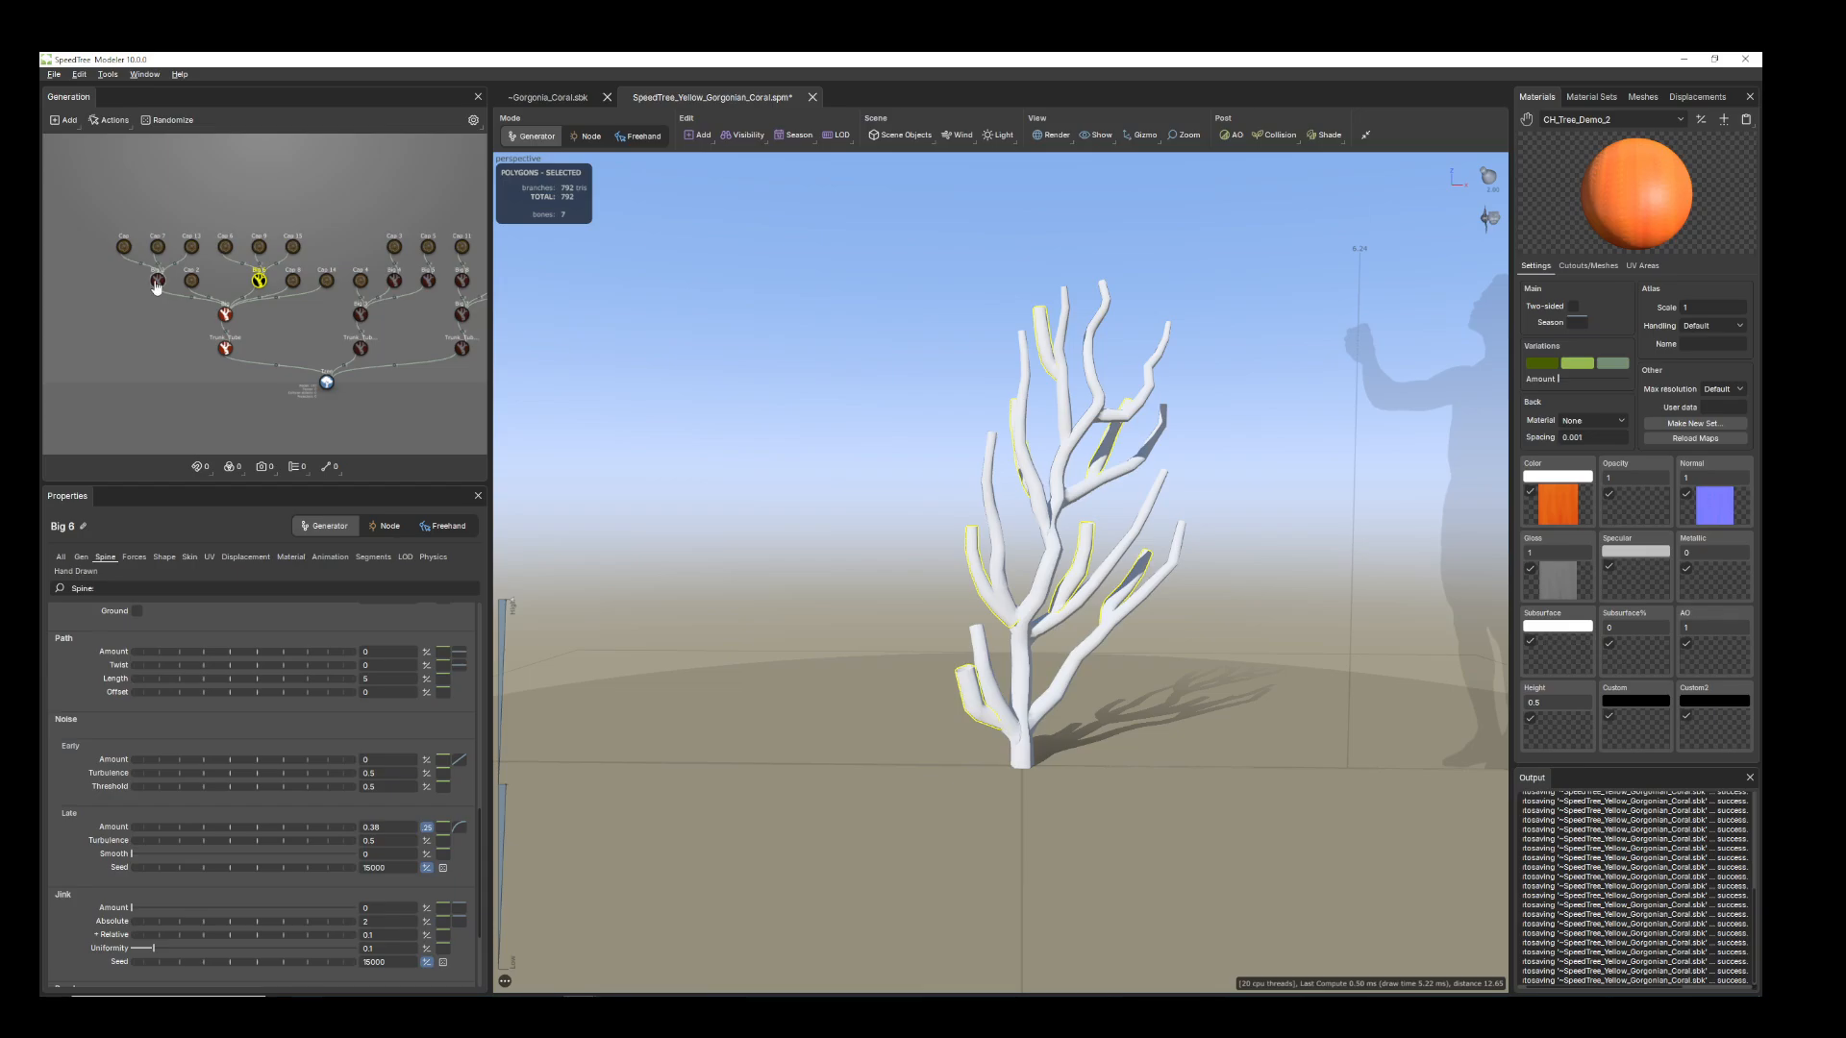
{"action": "left_click", "coordinate": [191, 247]}
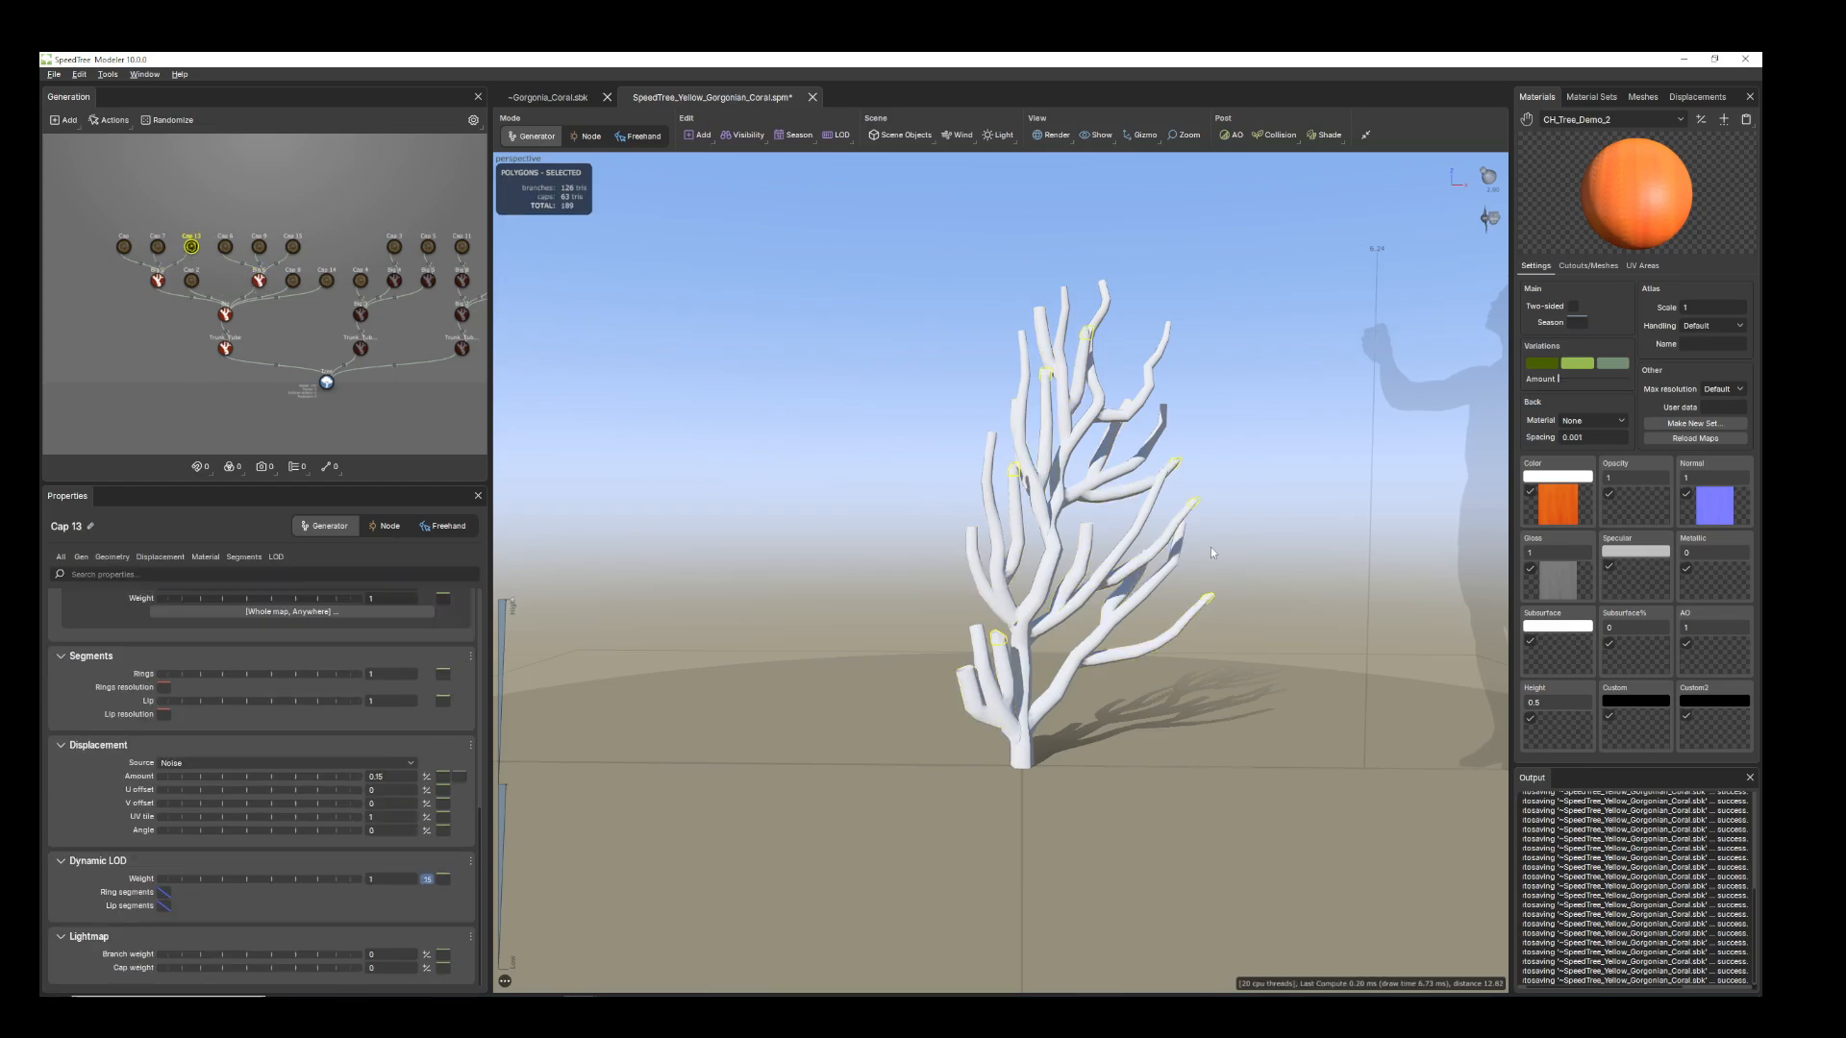
Add a Cap generator to the main Big branches of the first trunk
{"action": "left_click", "coordinate": [993, 445]}
{"action": "right_click", "coordinate": [993, 445]}
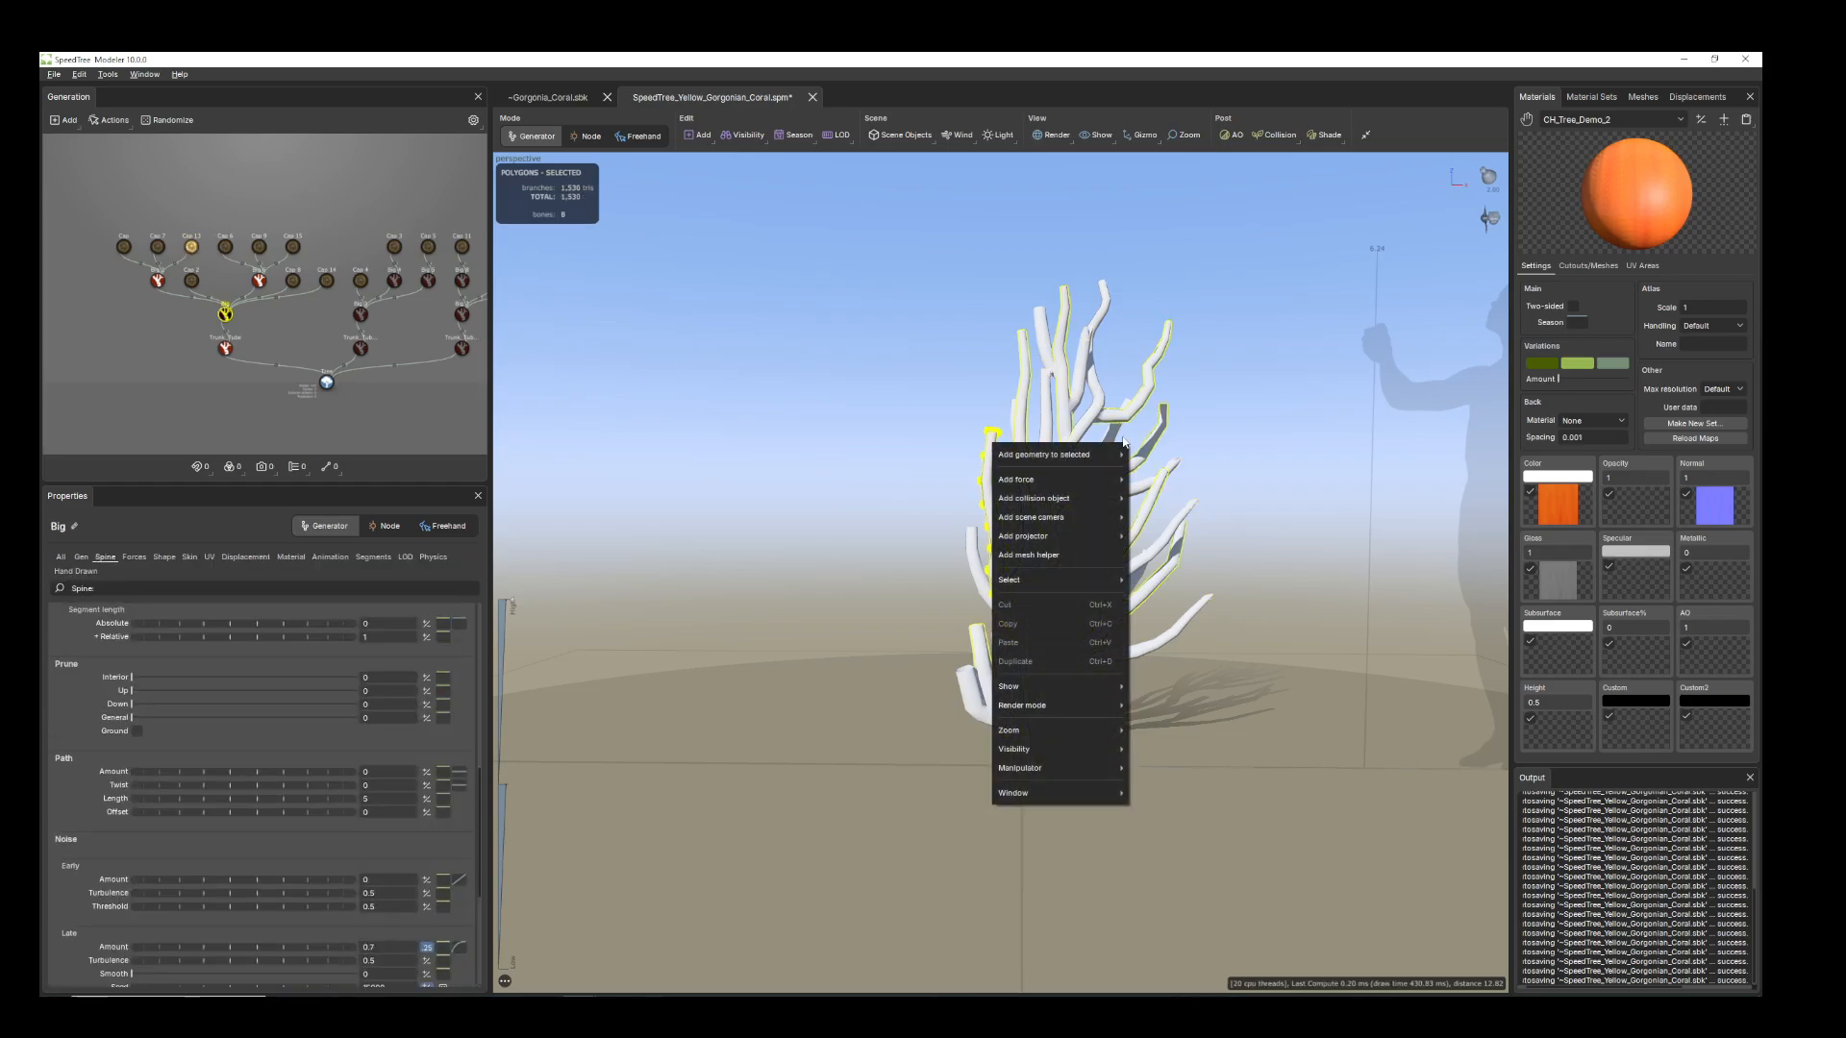
{"action": "mouse_move", "coordinate": [1058, 454]}
{"action": "left_click", "coordinate": [1158, 551]}
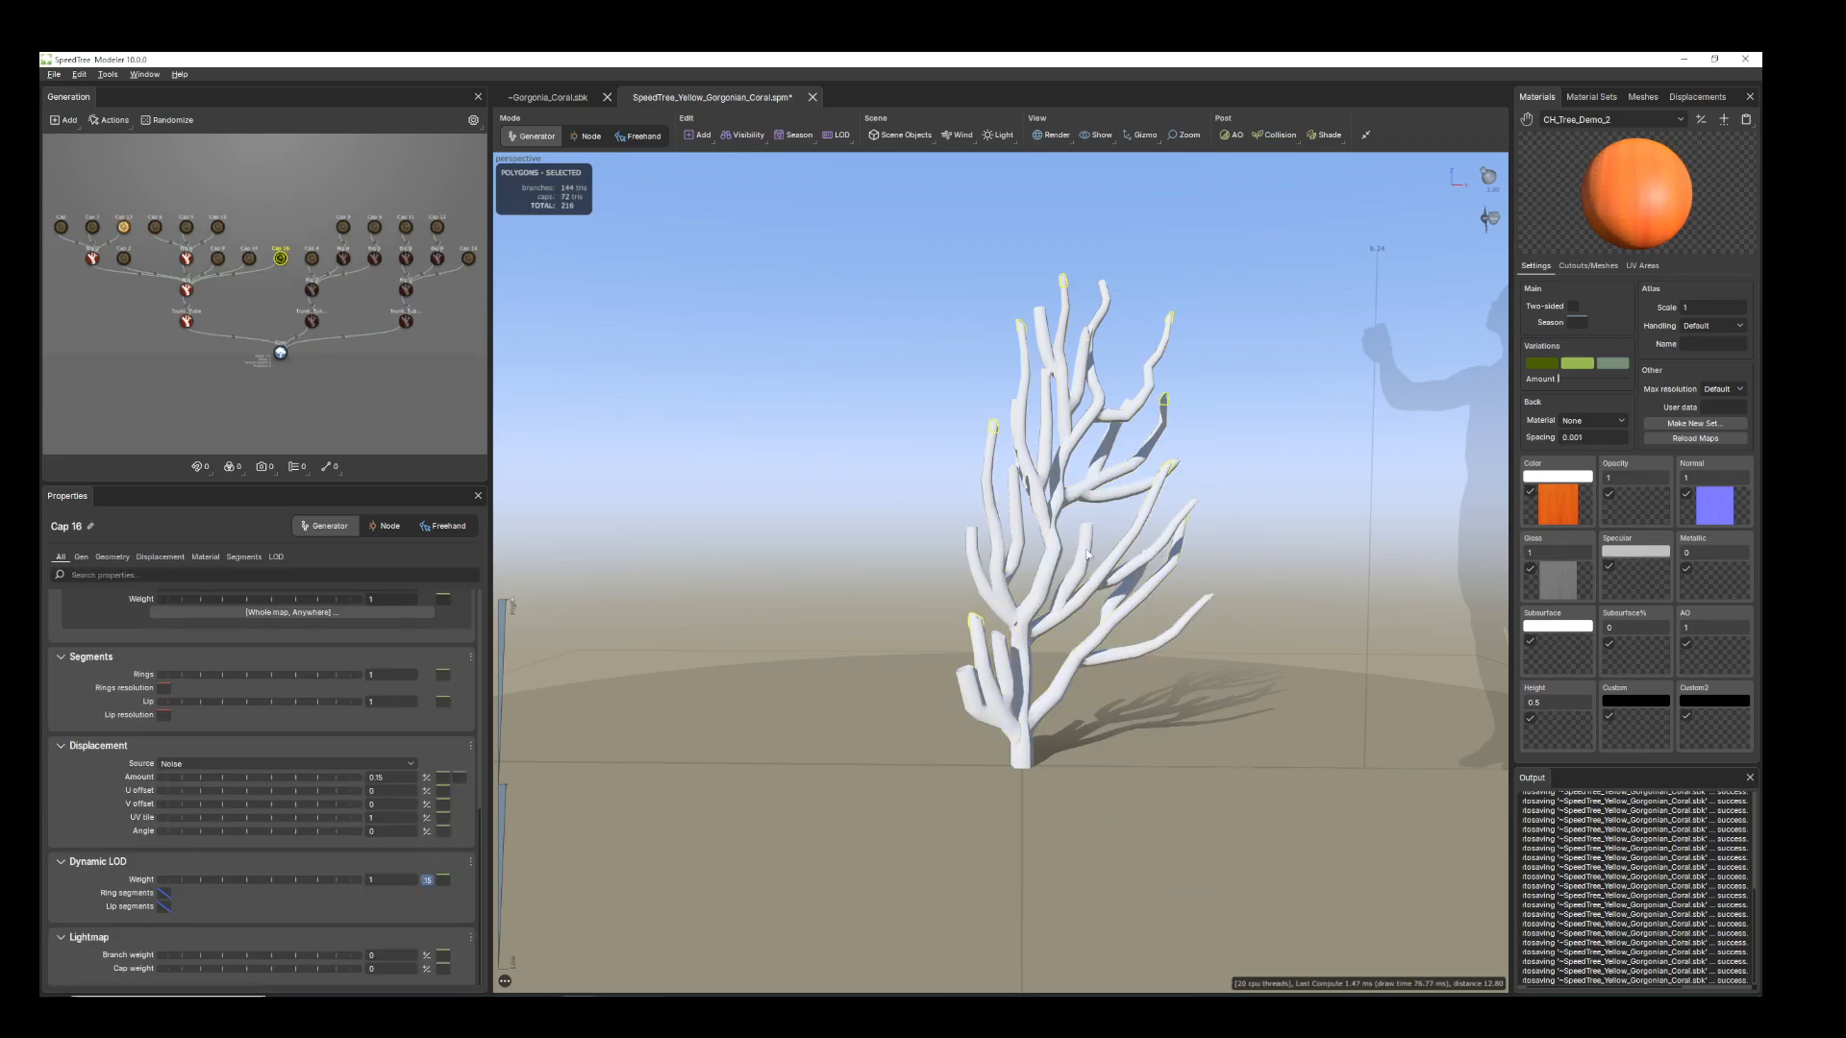
{"action": "left_click_drag", "start_coordinate": [938, 533], "coordinate": [977, 589]}
{"action": "scroll", "coordinate": [977, 589], "scroll_direction": "up", "scroll_amount": 5}
{"action": "left_click_drag", "start_coordinate": [1170, 630], "coordinate": [1064, 607]}
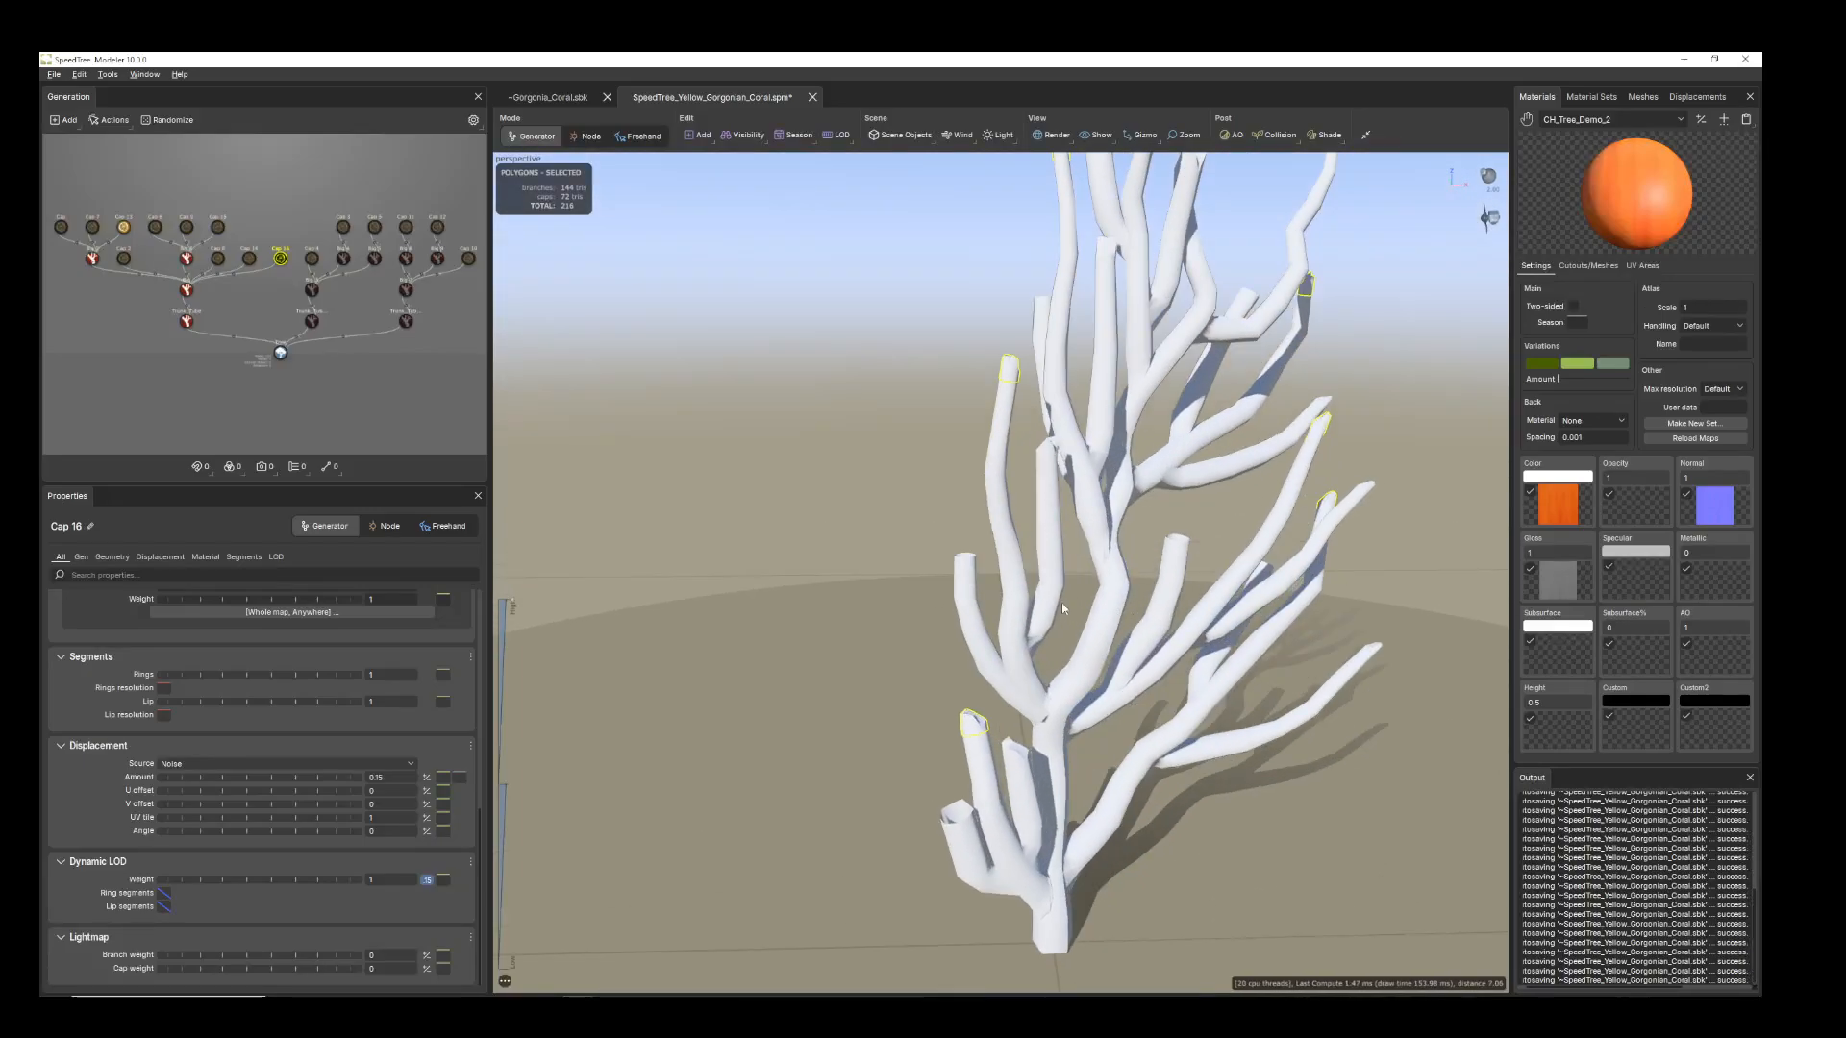
Look at the geometry types that can be added to the first trunk's secondary branches
{"action": "left_click", "coordinate": [977, 606]}
{"action": "right_click", "coordinate": [967, 582]}
{"action": "mouse_move", "coordinate": [1038, 593]}
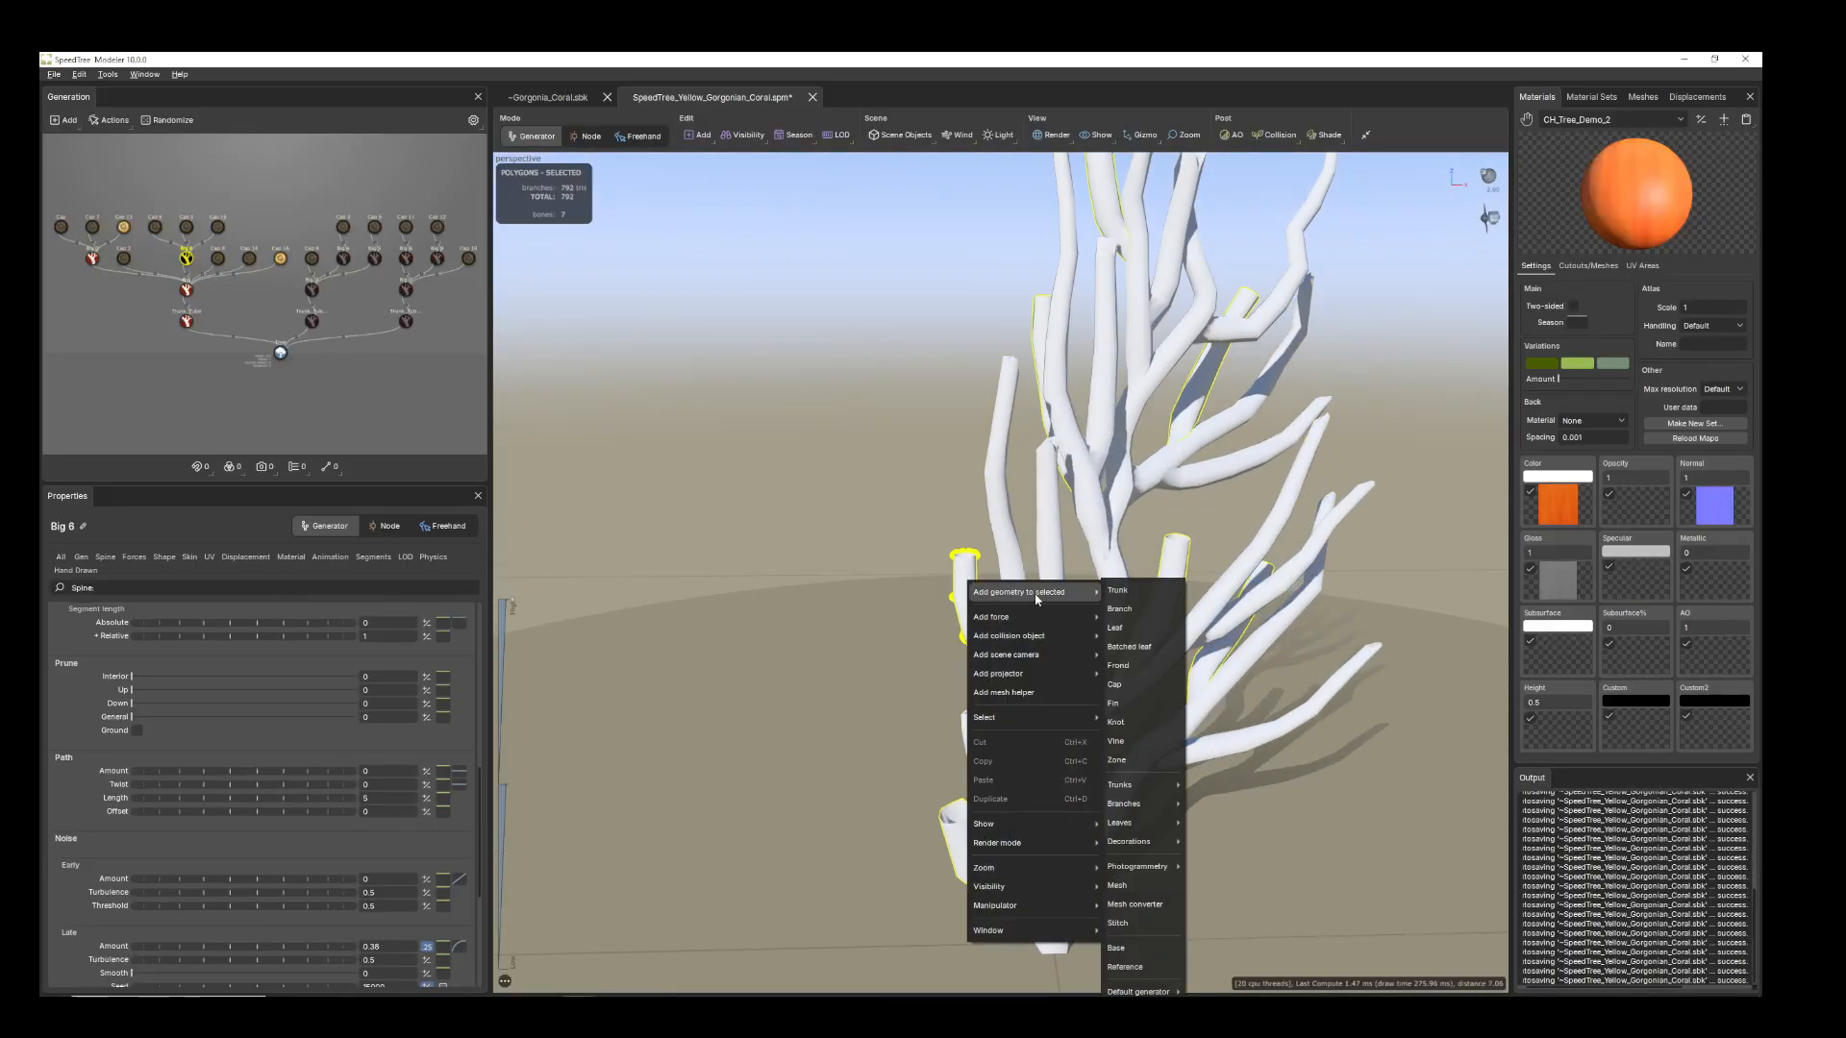
{"action": "left_click", "coordinate": [833, 494]}
{"action": "scroll", "coordinate": [1110, 659], "scroll_direction": "down", "scroll_amount": 5}
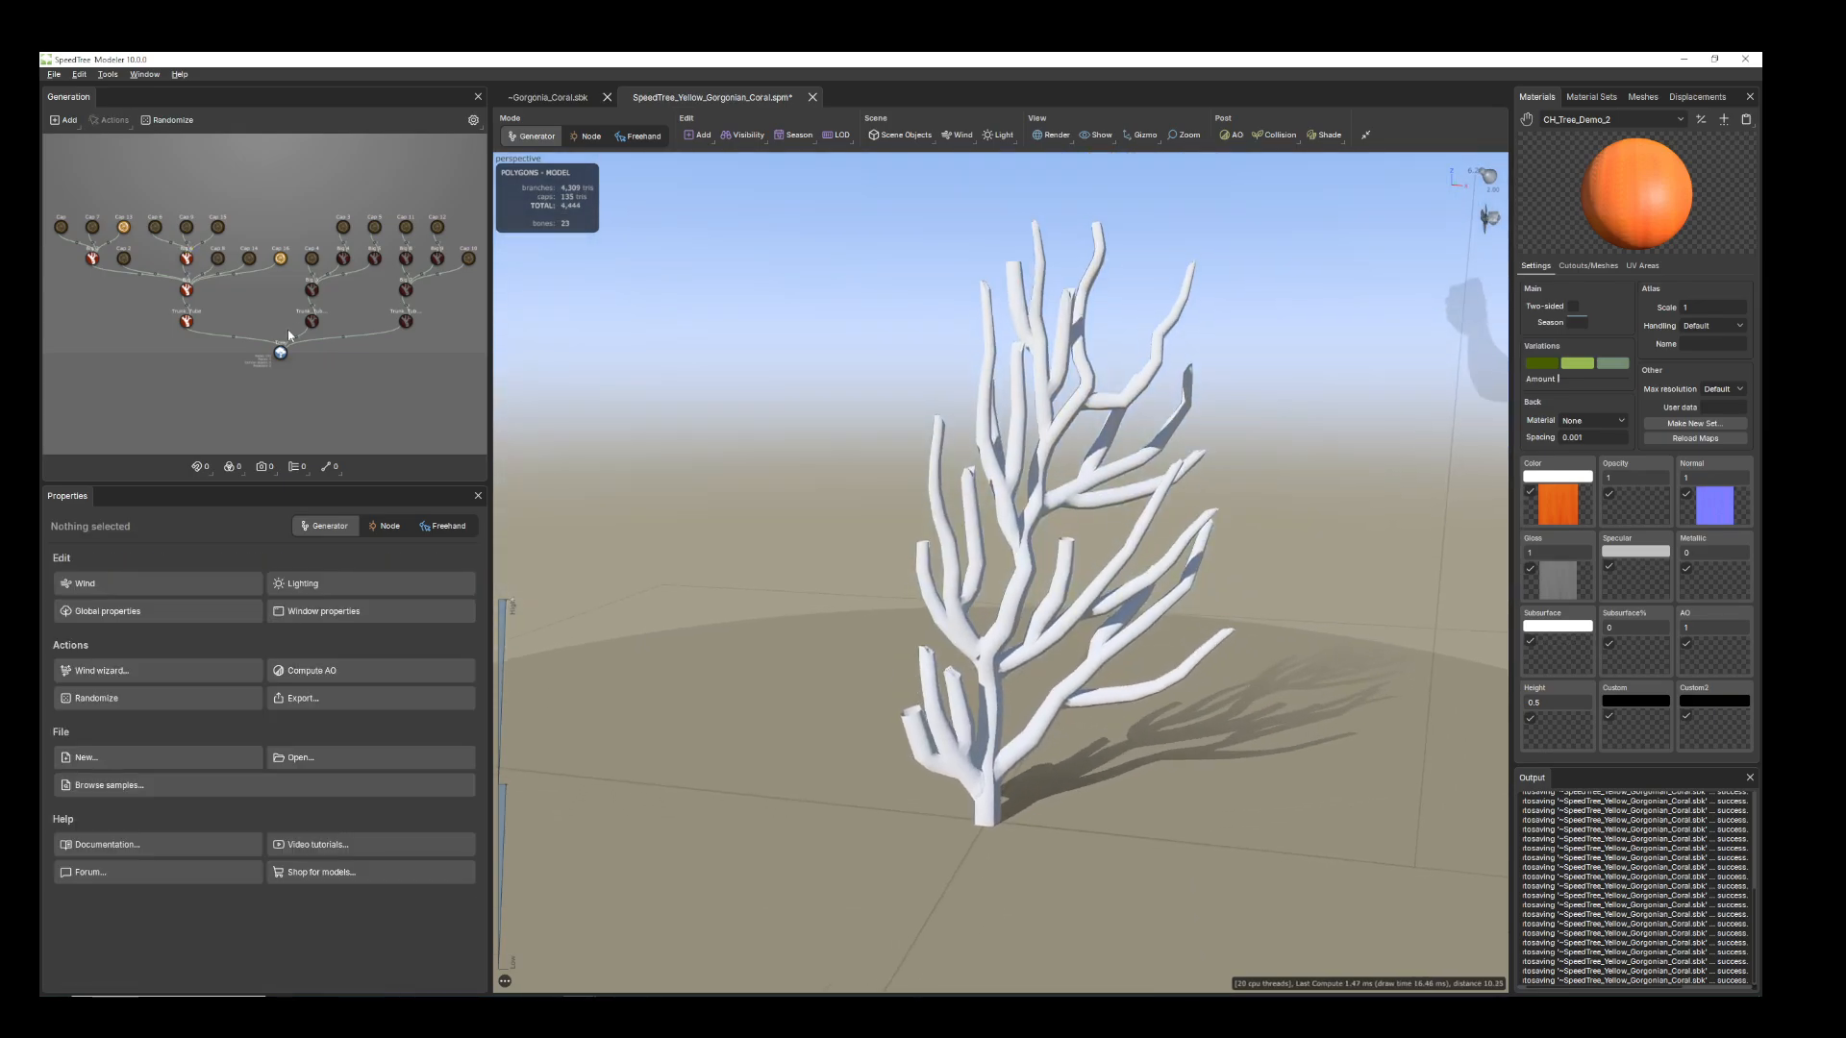
Hide the Cap 13 and Cap 16 generators on the first trunk
{"action": "double_click", "coordinate": [123, 229]}
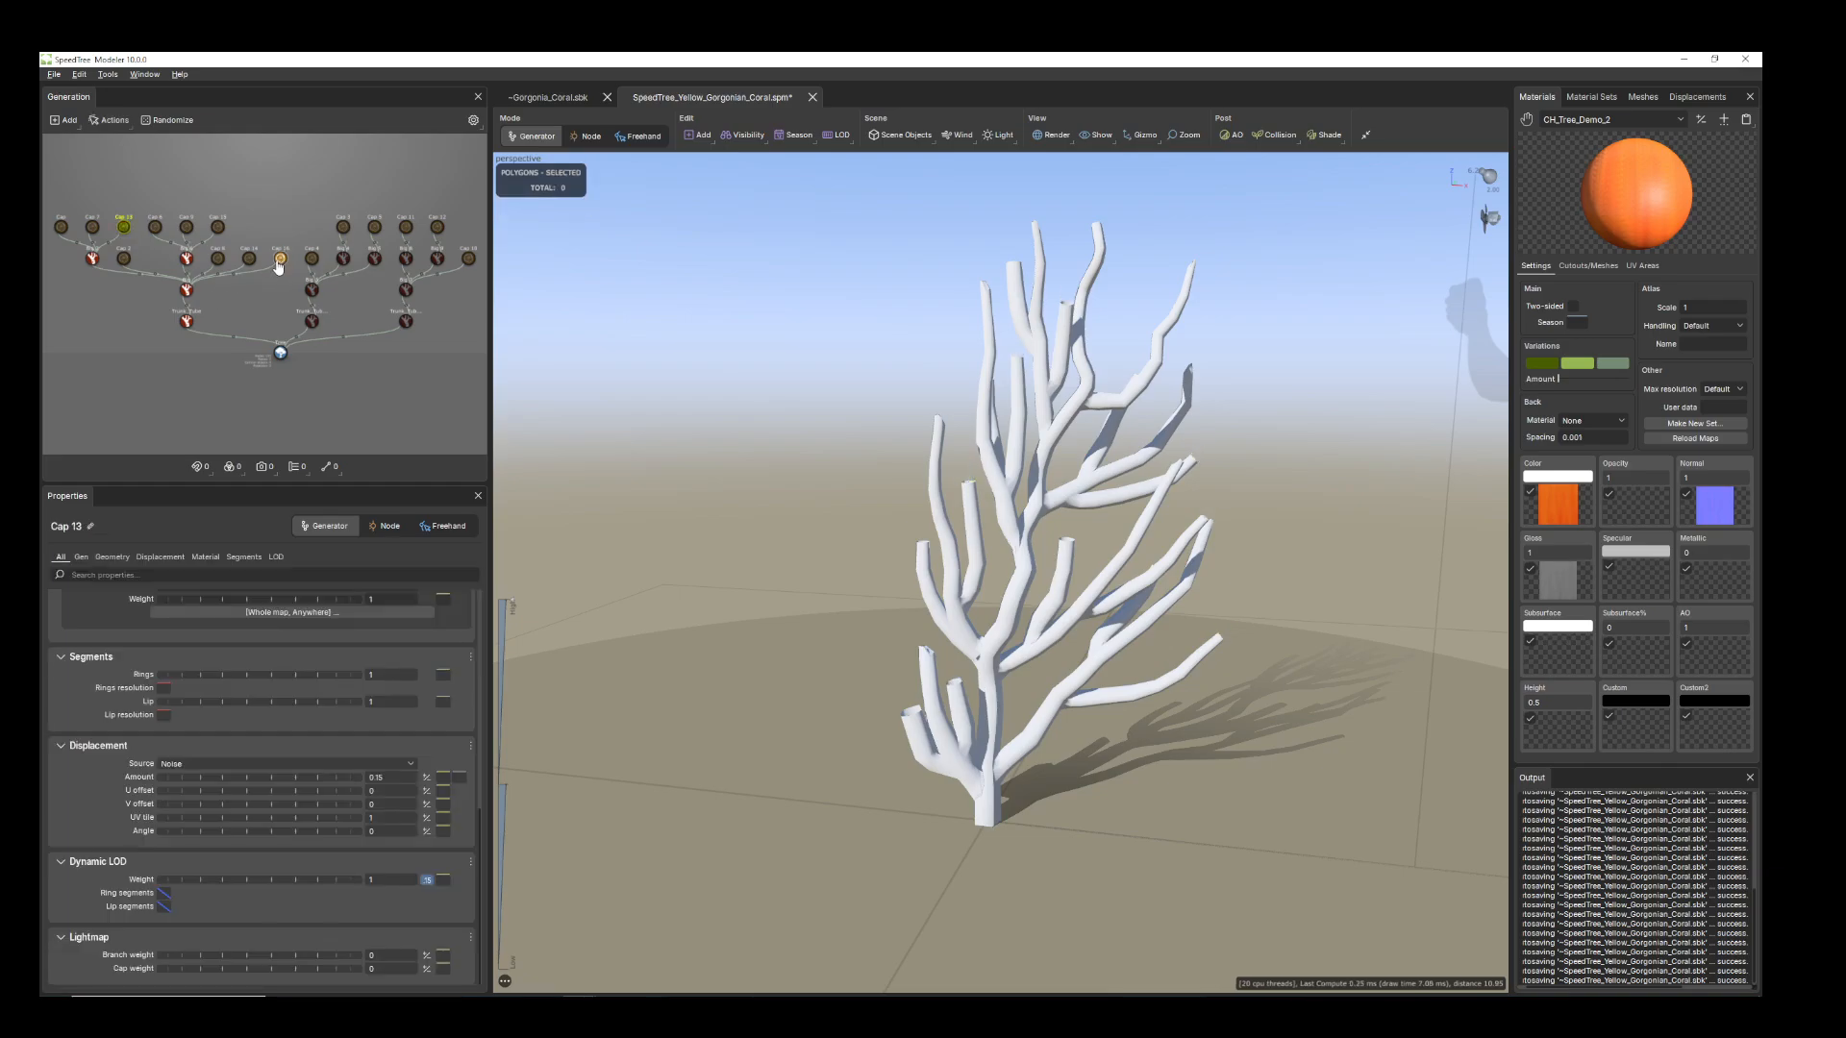
{"action": "double_click", "coordinate": [280, 259]}
{"action": "mouse_move", "coordinate": [899, 721]}
{"action": "left_mouse_down"}
{"action": "mouse_move", "coordinate": [875, 675]}
{"action": "mouse_move", "coordinate": [915, 713]}
{"action": "left_mouse_up"}
{"action": "scroll", "coordinate": [919, 713], "scroll_direction": "down", "scroll_amount": 4}
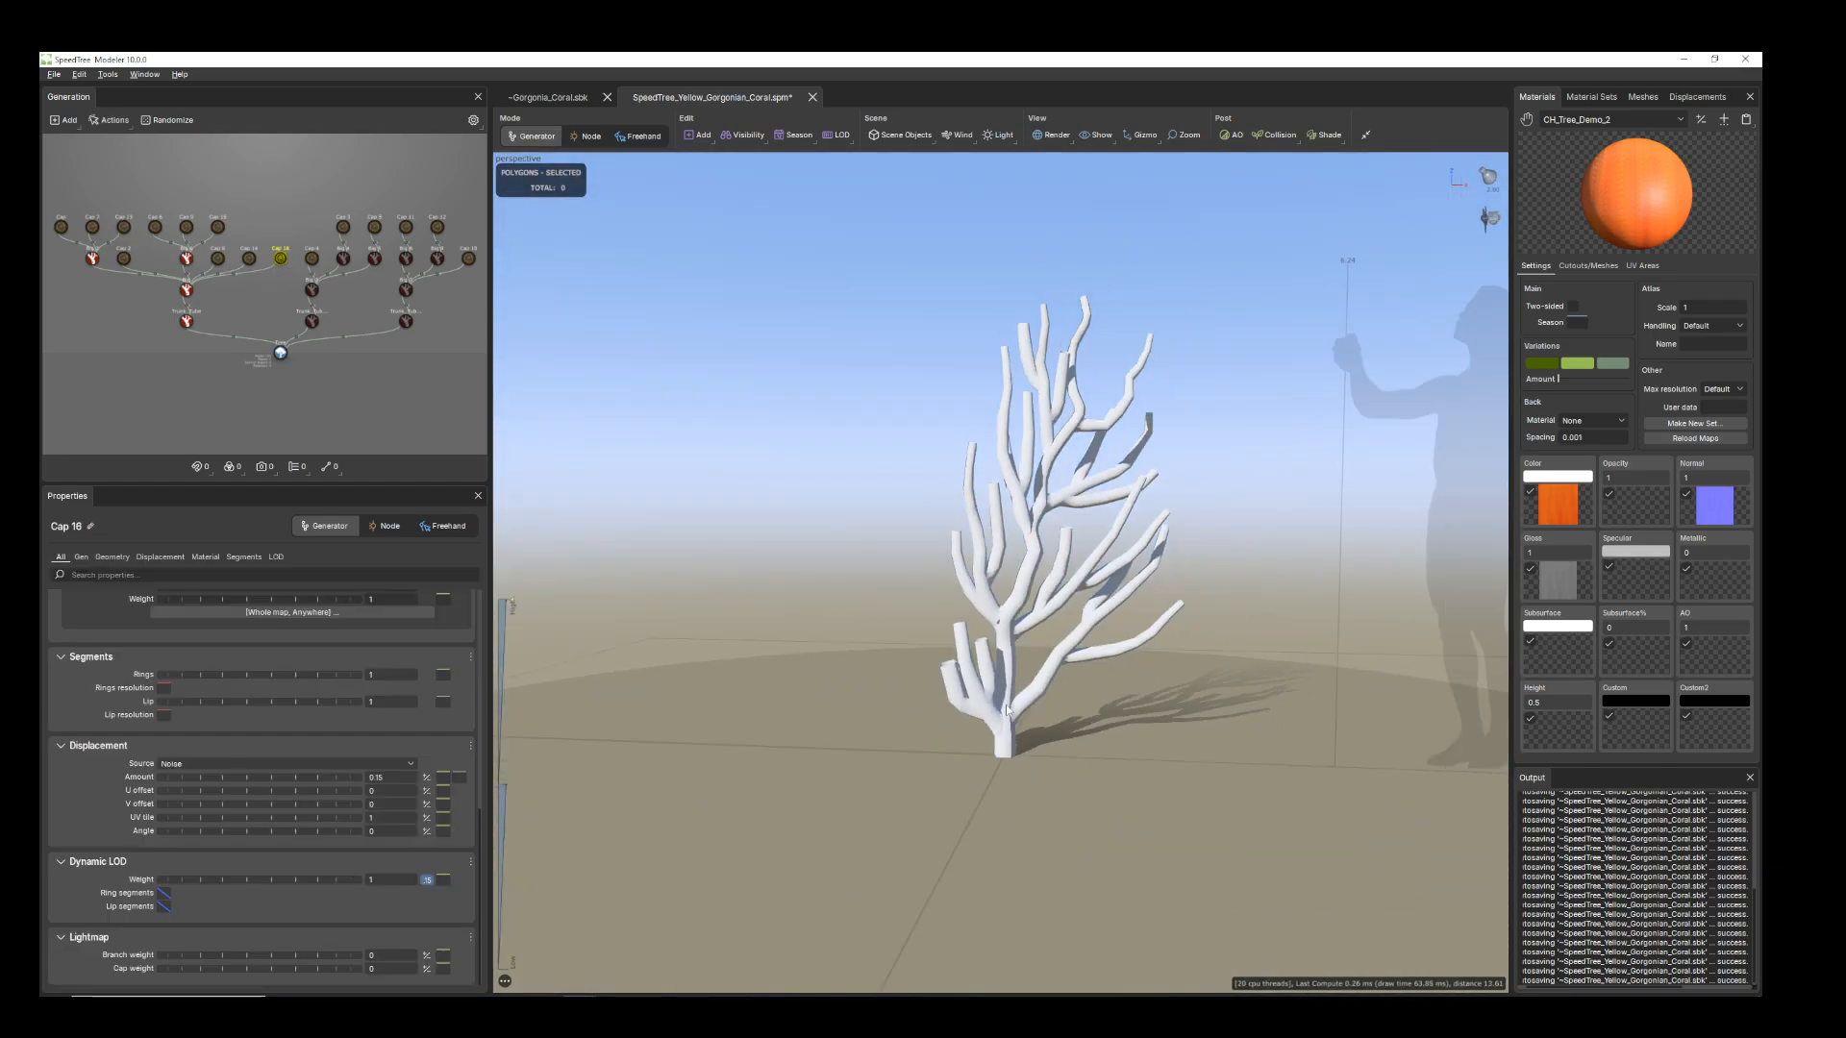
{"action": "middle_click_drag", "start_coordinate": [1226, 694], "coordinate": [1144, 710]}
{"action": "left_click_drag", "start_coordinate": [1022, 764], "coordinate": [1003, 736]}
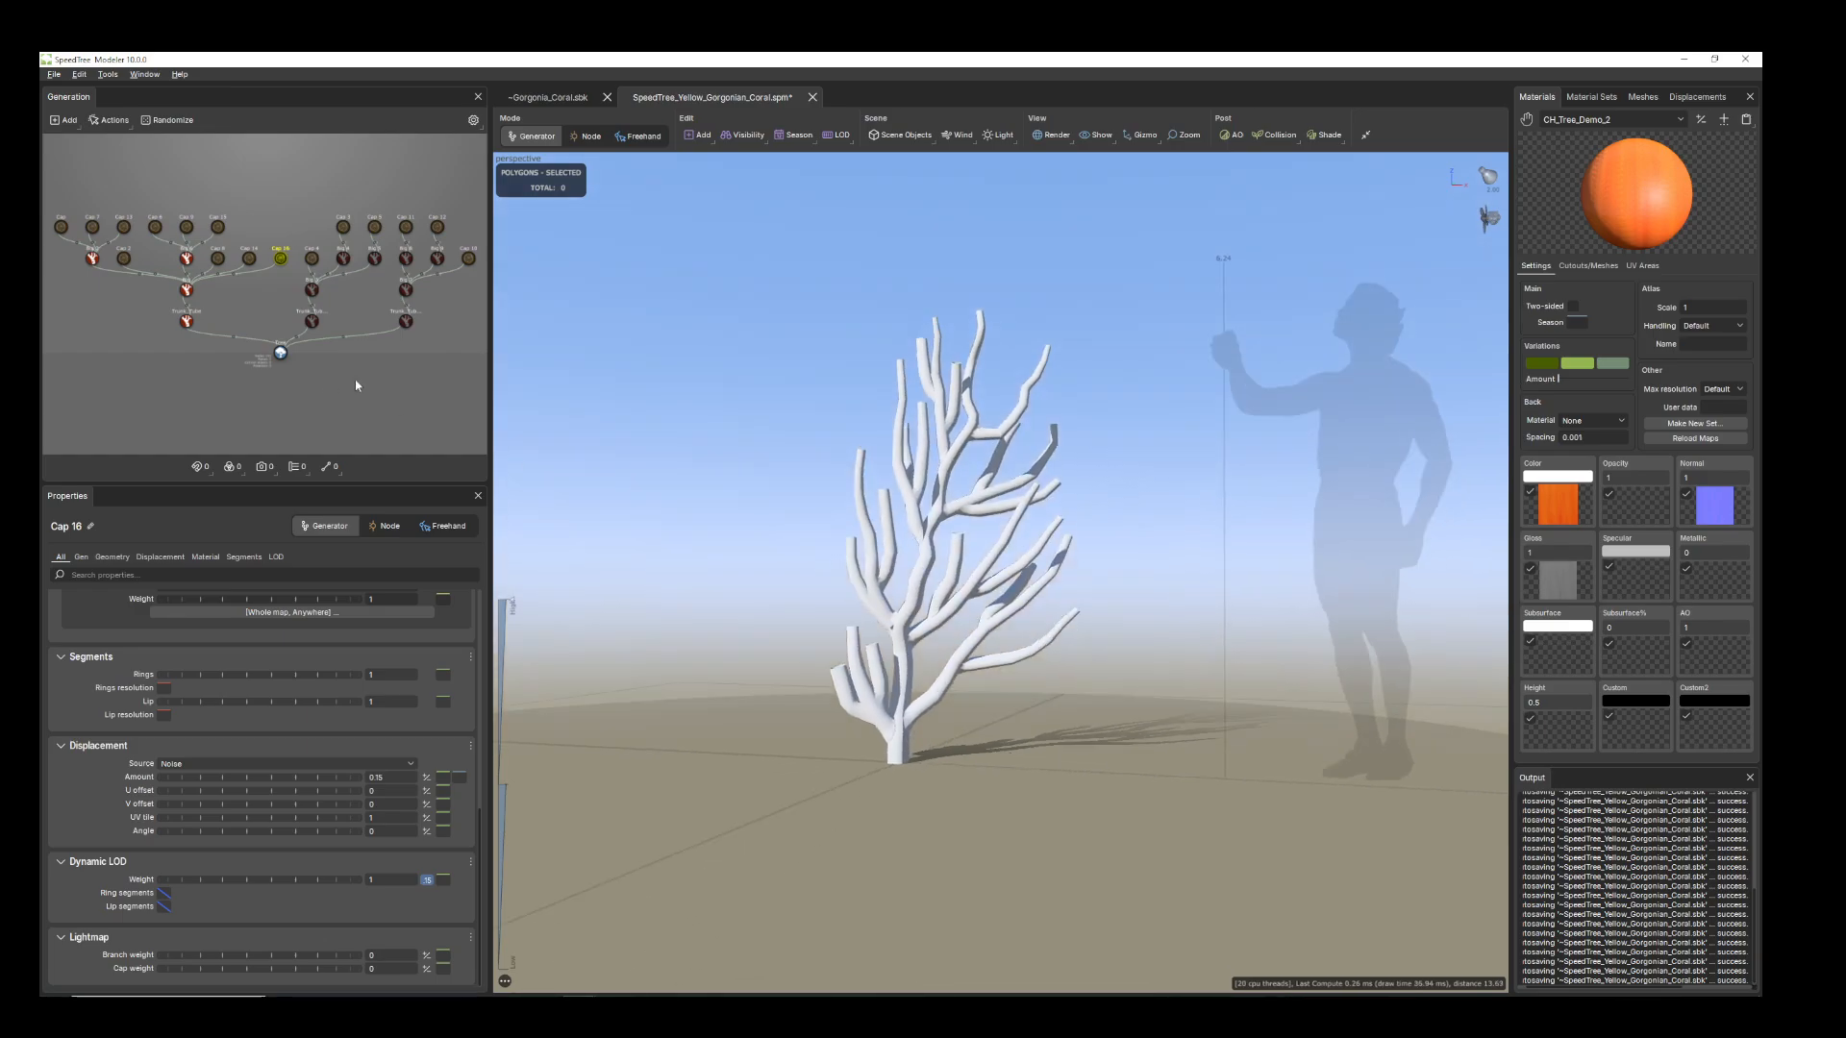
Show the second trunk's hierarchy again and hide its cap generators, including Cap 3 and Cap 5
{"action": "left_click_drag", "start_coordinate": [302, 200], "coordinate": [390, 334]}
{"action": "left_click_drag", "start_coordinate": [912, 615], "coordinate": [943, 631]}
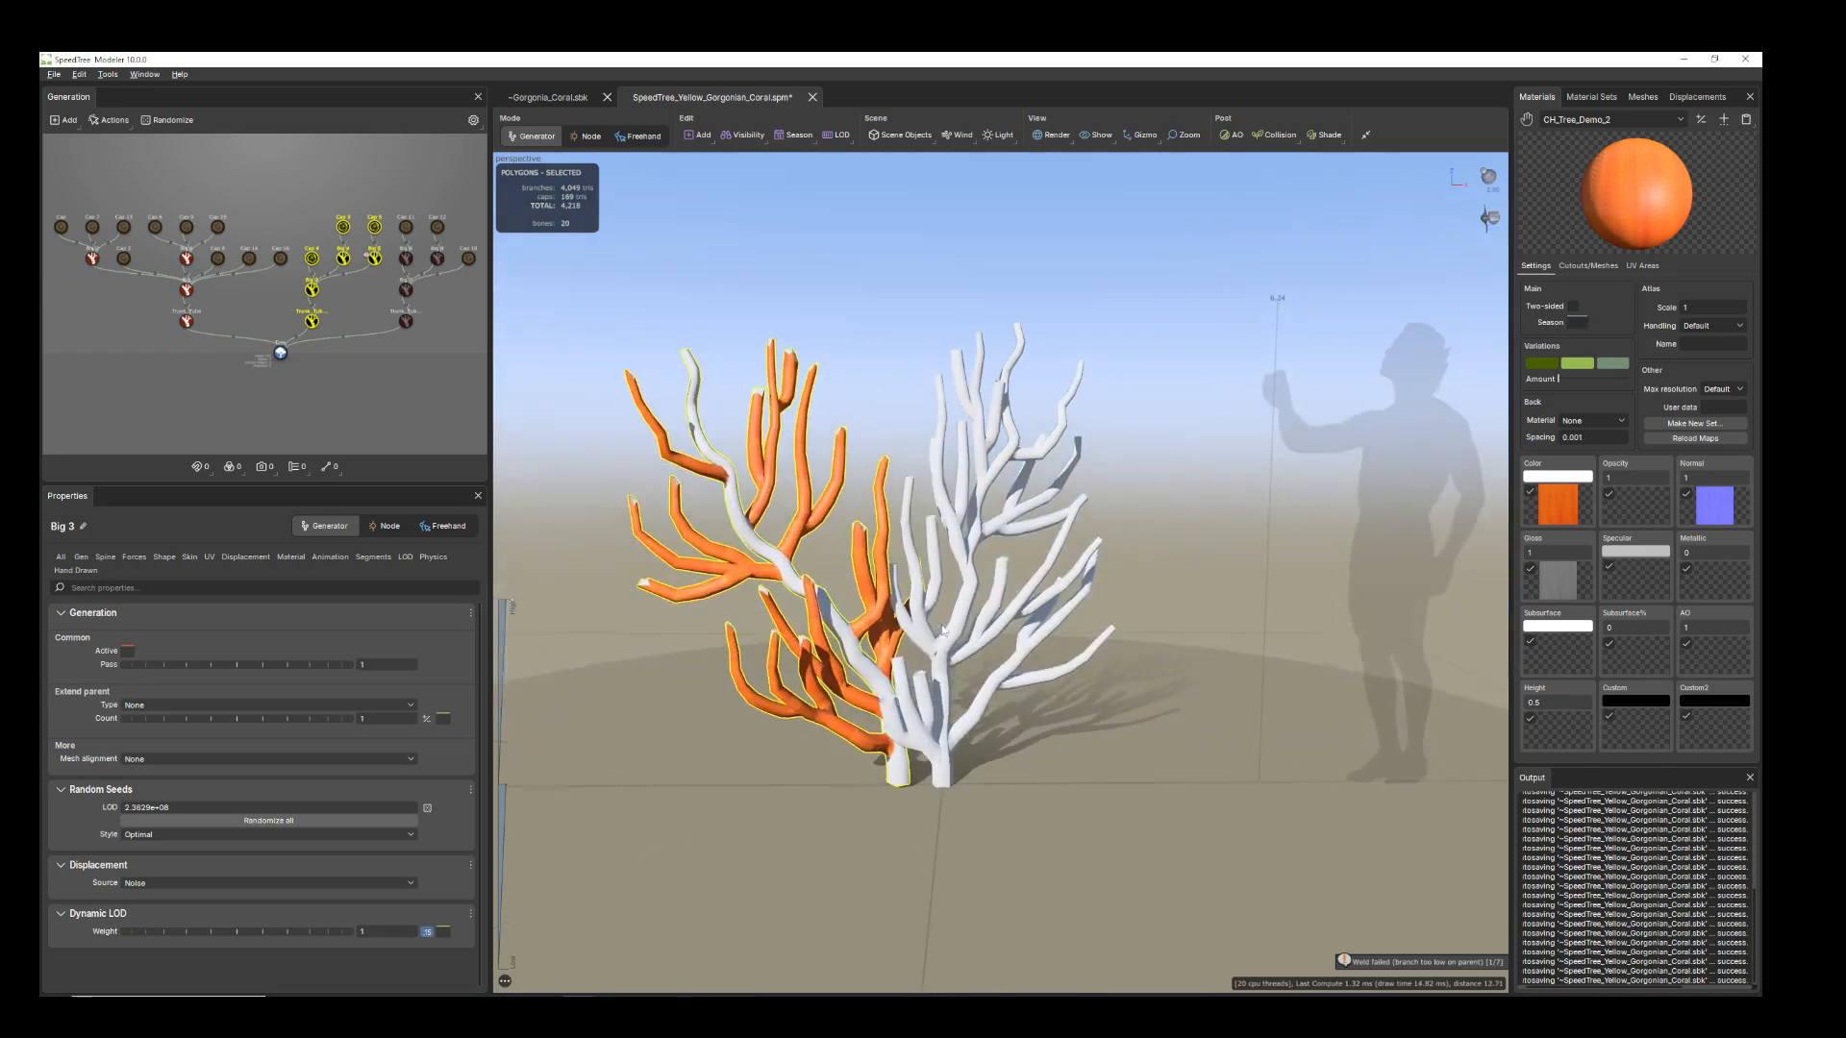
{"action": "left_click", "coordinate": [343, 226]}
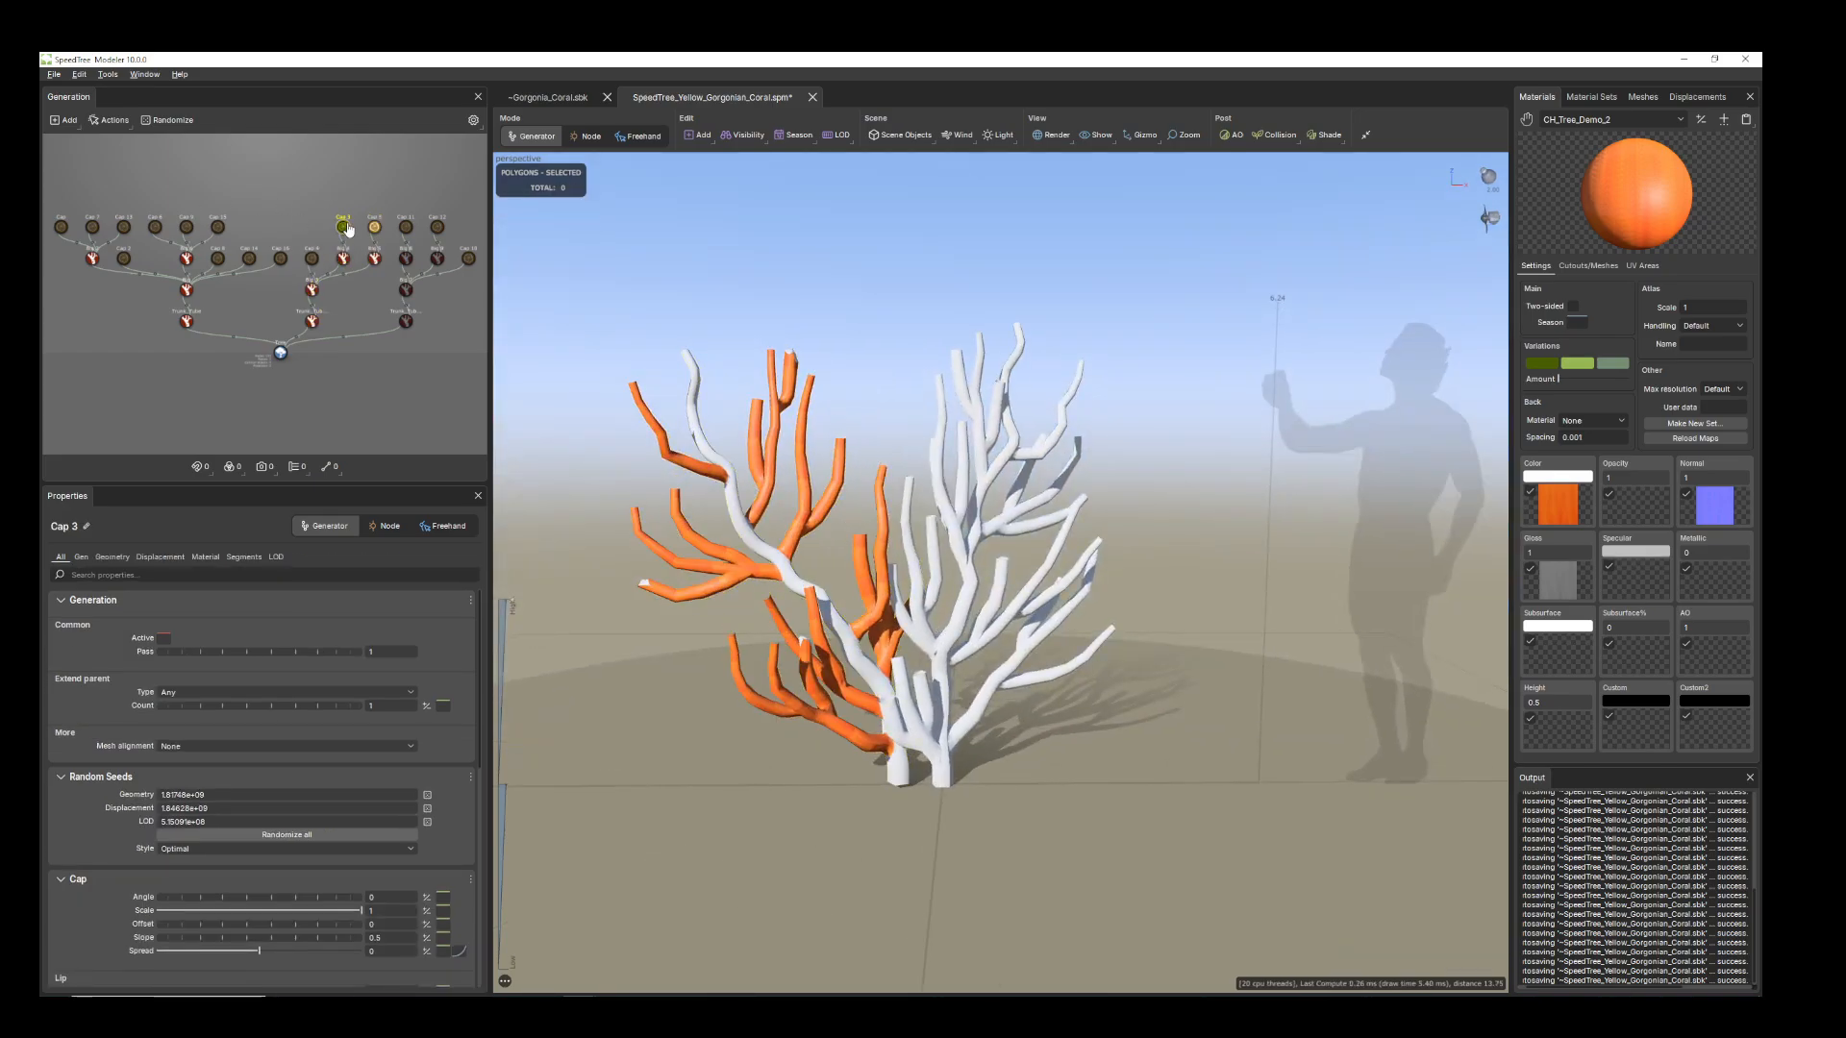
{"action": "left_click", "coordinate": [375, 228]}
{"action": "scroll", "coordinate": [1011, 744], "scroll_direction": "down", "scroll_amount": 3}
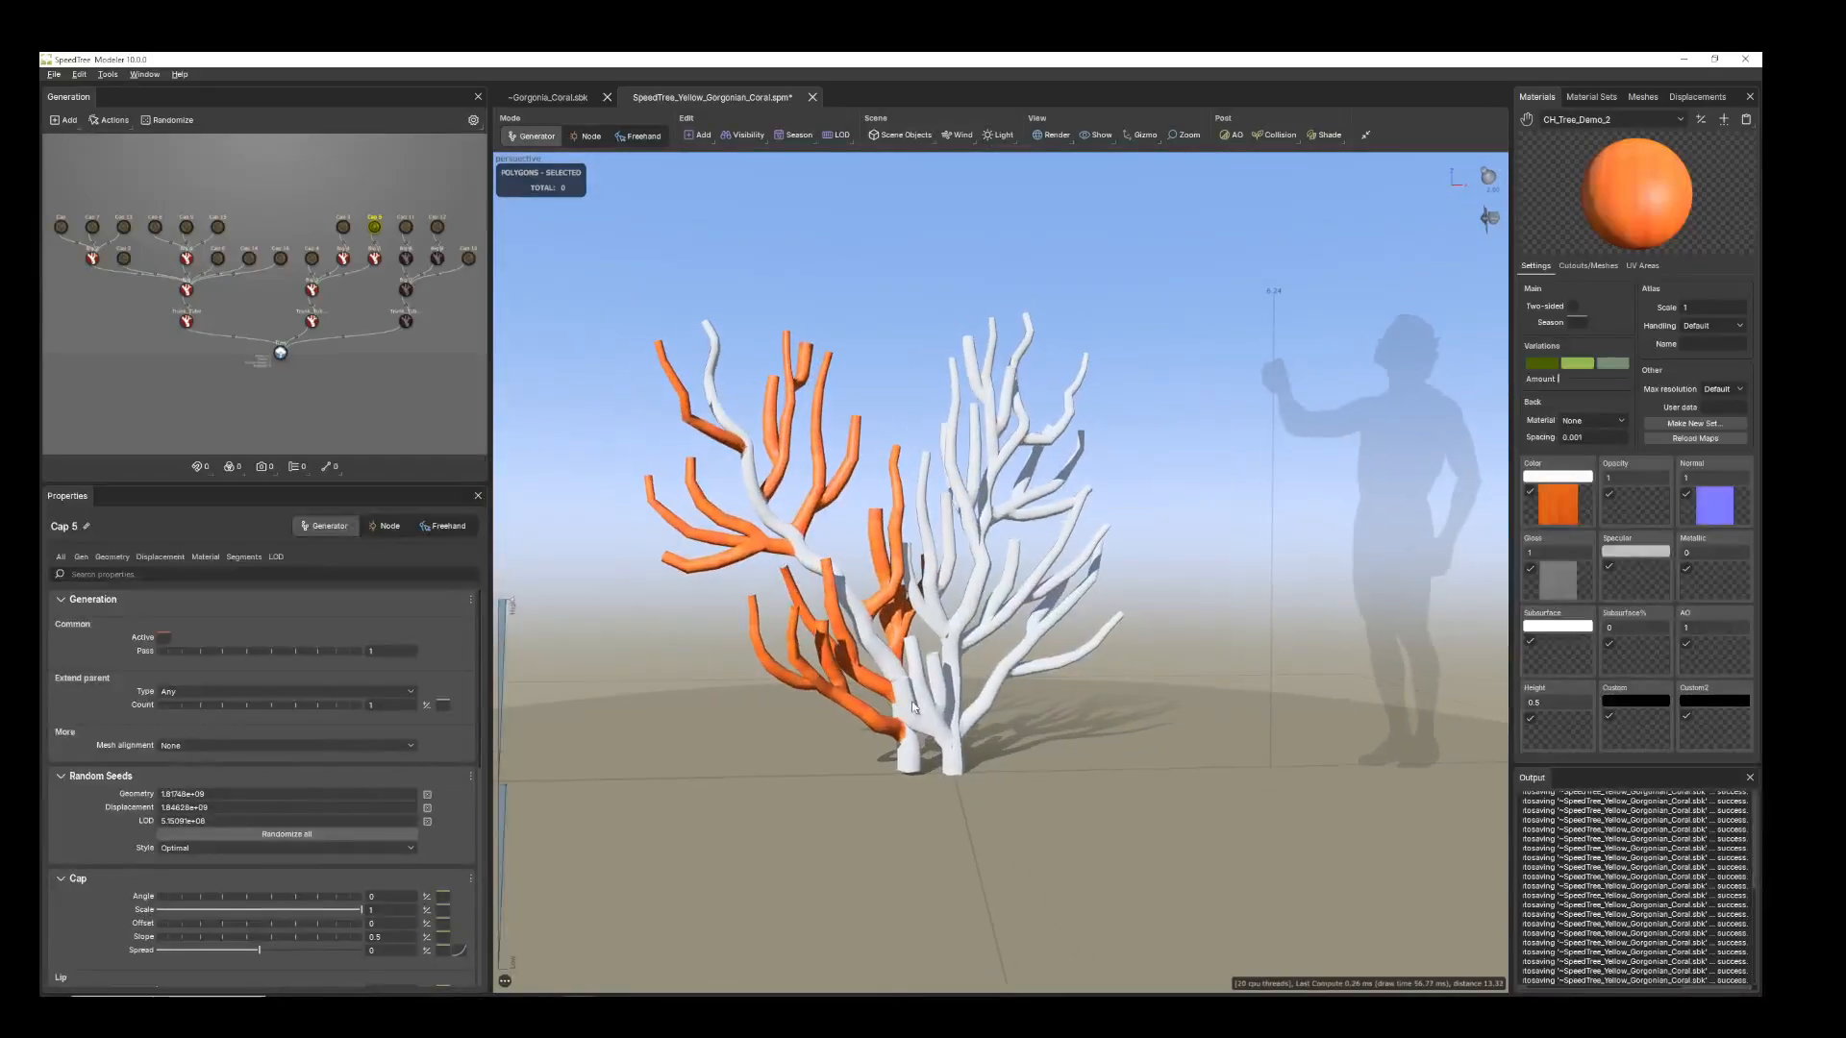
{"action": "left_click_drag", "start_coordinate": [1011, 744], "coordinate": [968, 738]}
{"action": "scroll", "coordinate": [623, 394], "scroll_direction": "up", "scroll_amount": 4}
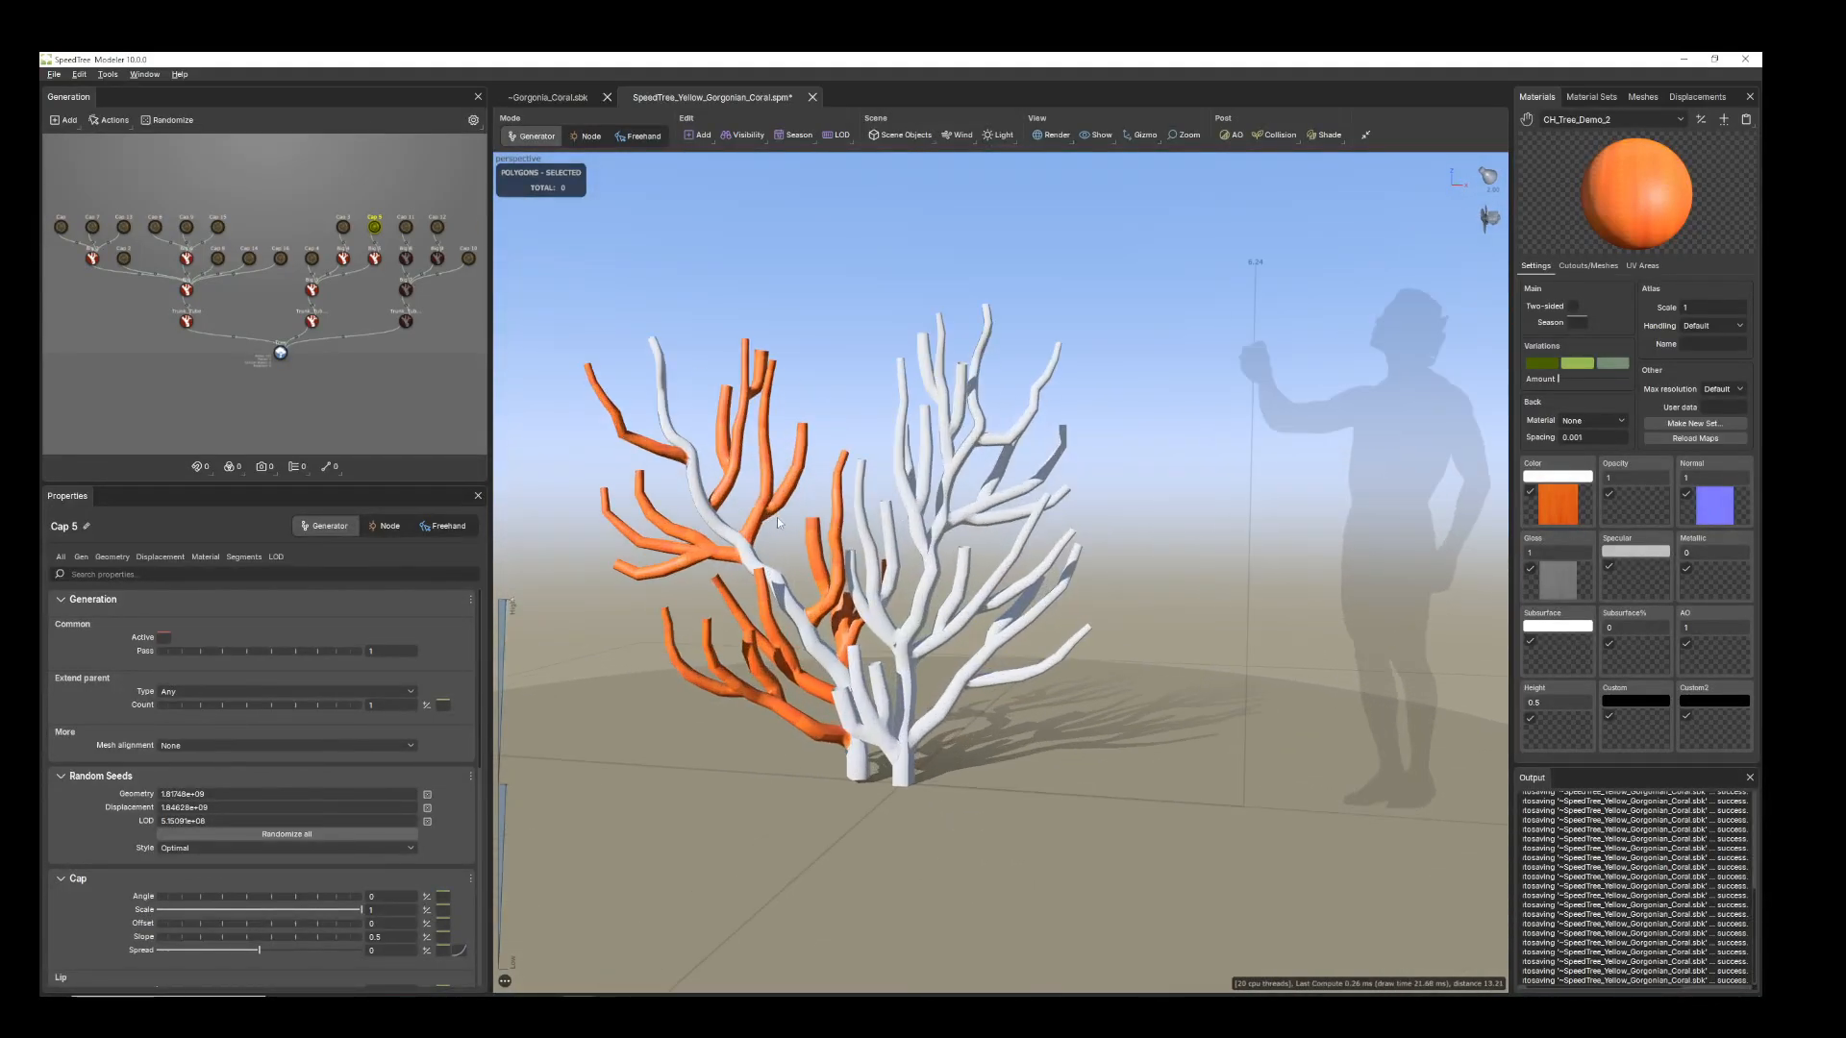
{"action": "left_click_drag", "start_coordinate": [611, 390], "coordinate": [838, 546]}
{"action": "scroll", "coordinate": [839, 546], "scroll_direction": "down", "scroll_amount": 2}
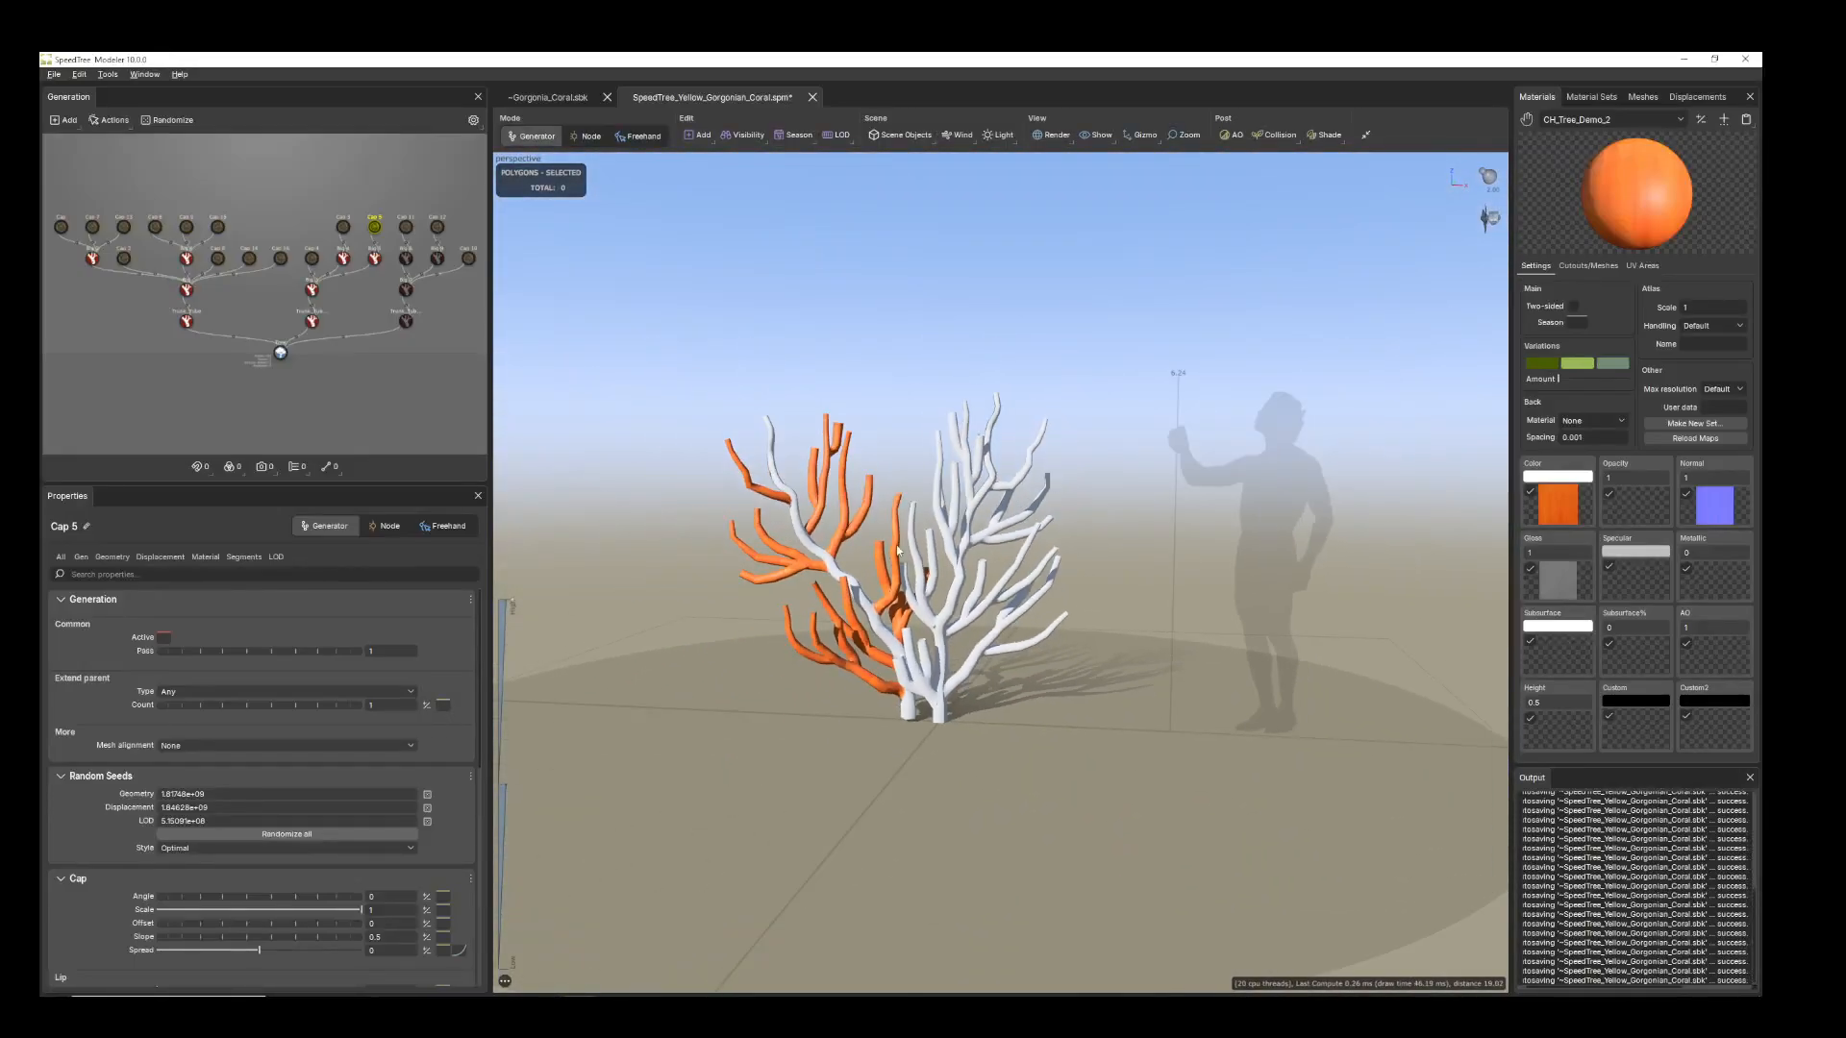
{"action": "scroll", "coordinate": [945, 700], "scroll_direction": "up", "scroll_amount": 2}
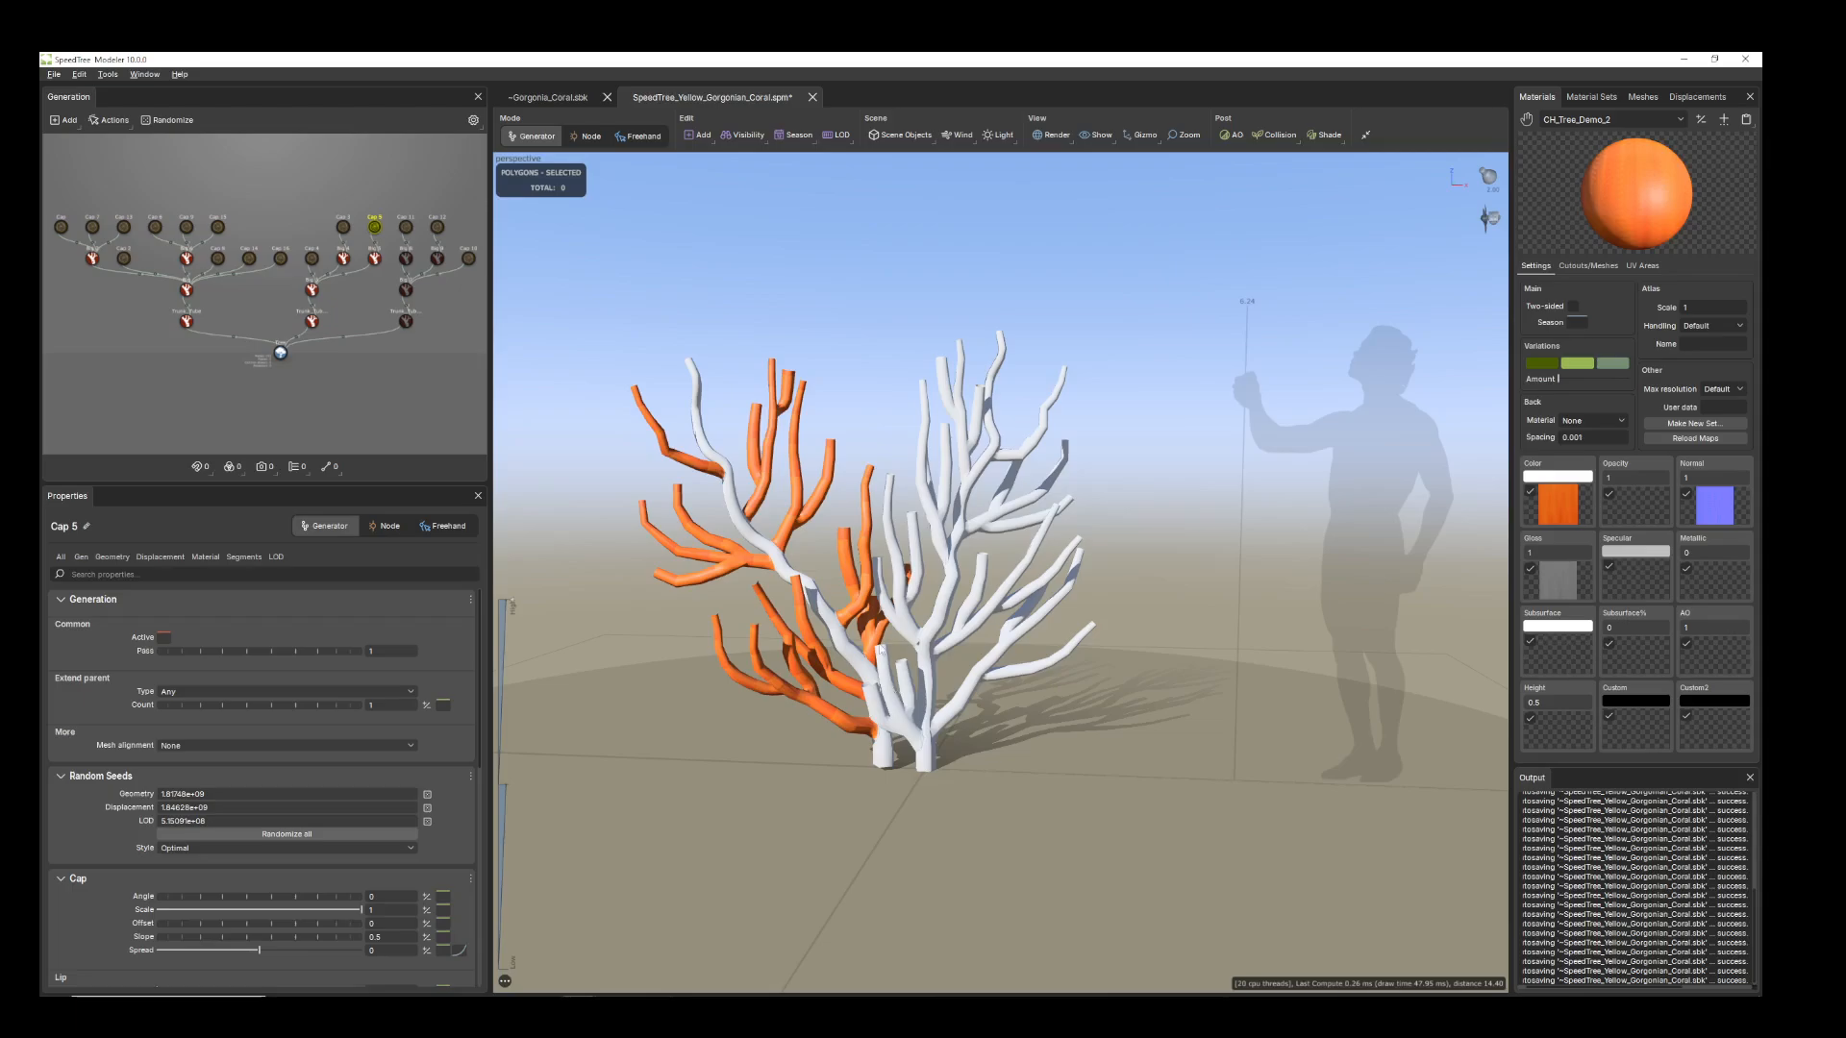
Export the coral model as an Autodesk FBX mesh
{"action": "left_click", "coordinate": [54, 74]}
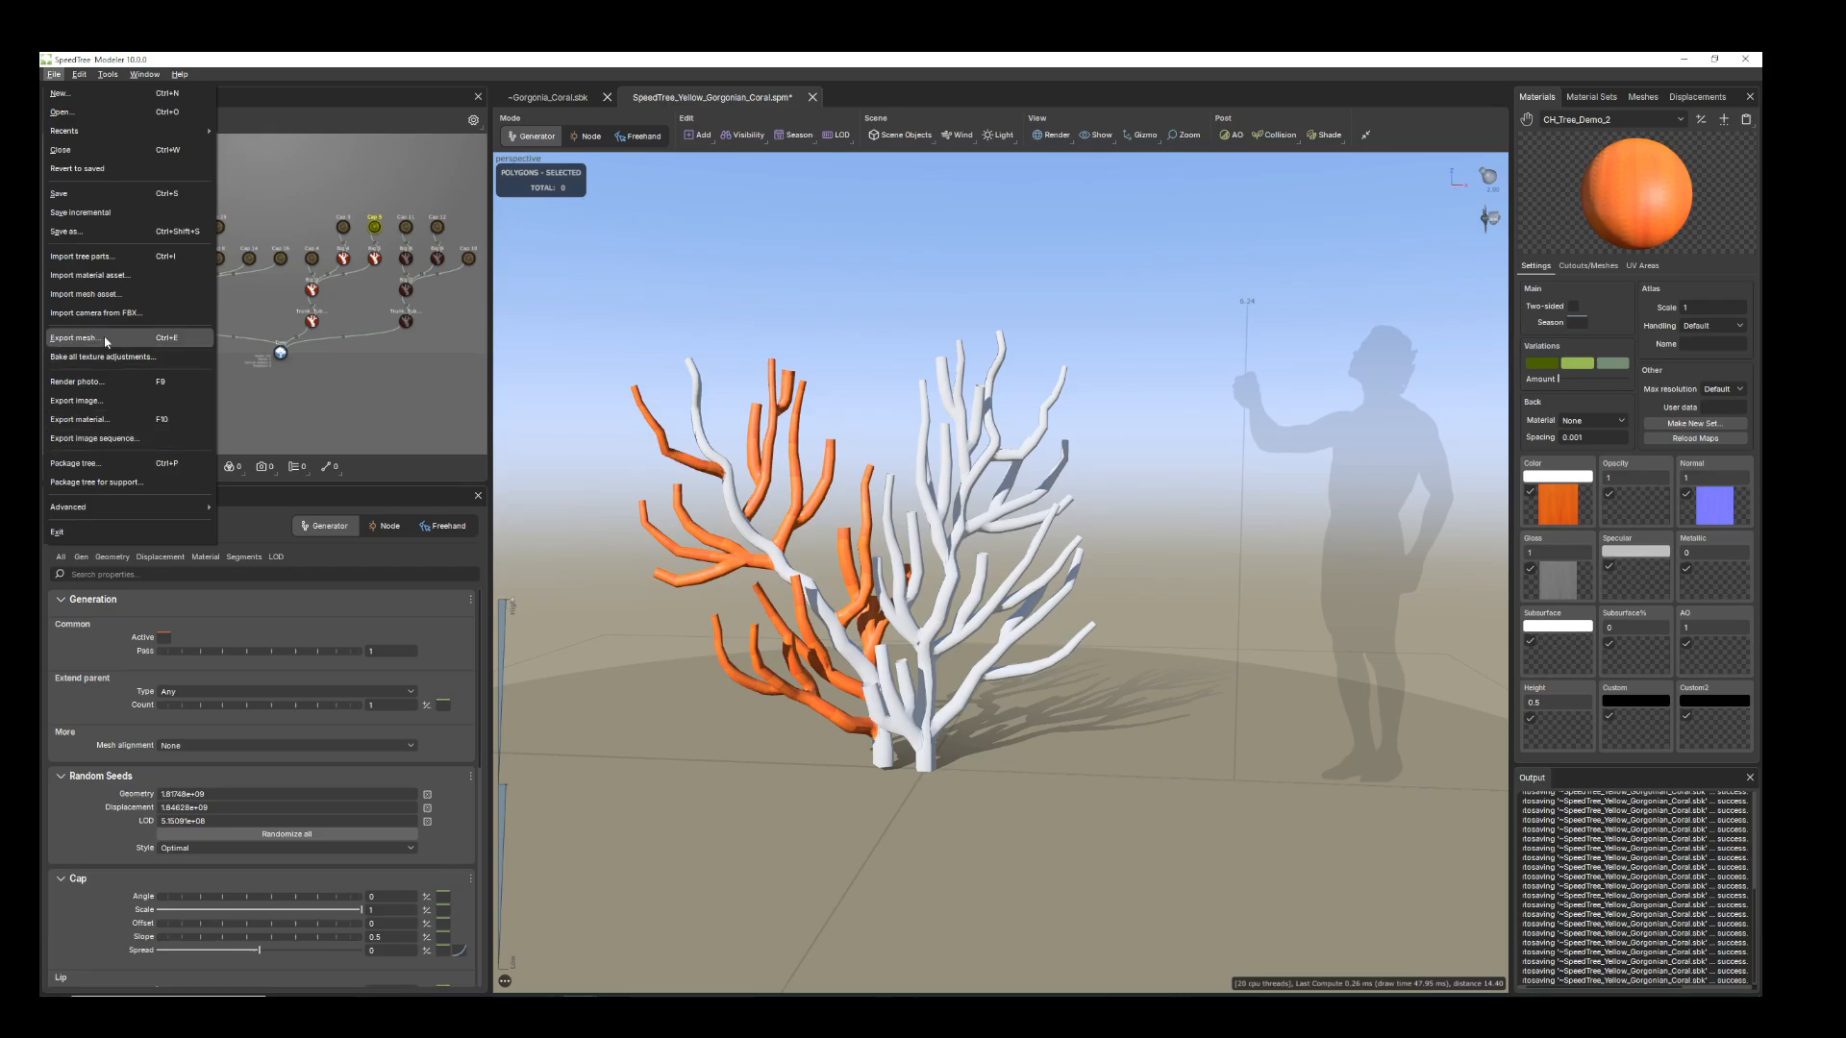
{"action": "left_click", "coordinate": [73, 337]}
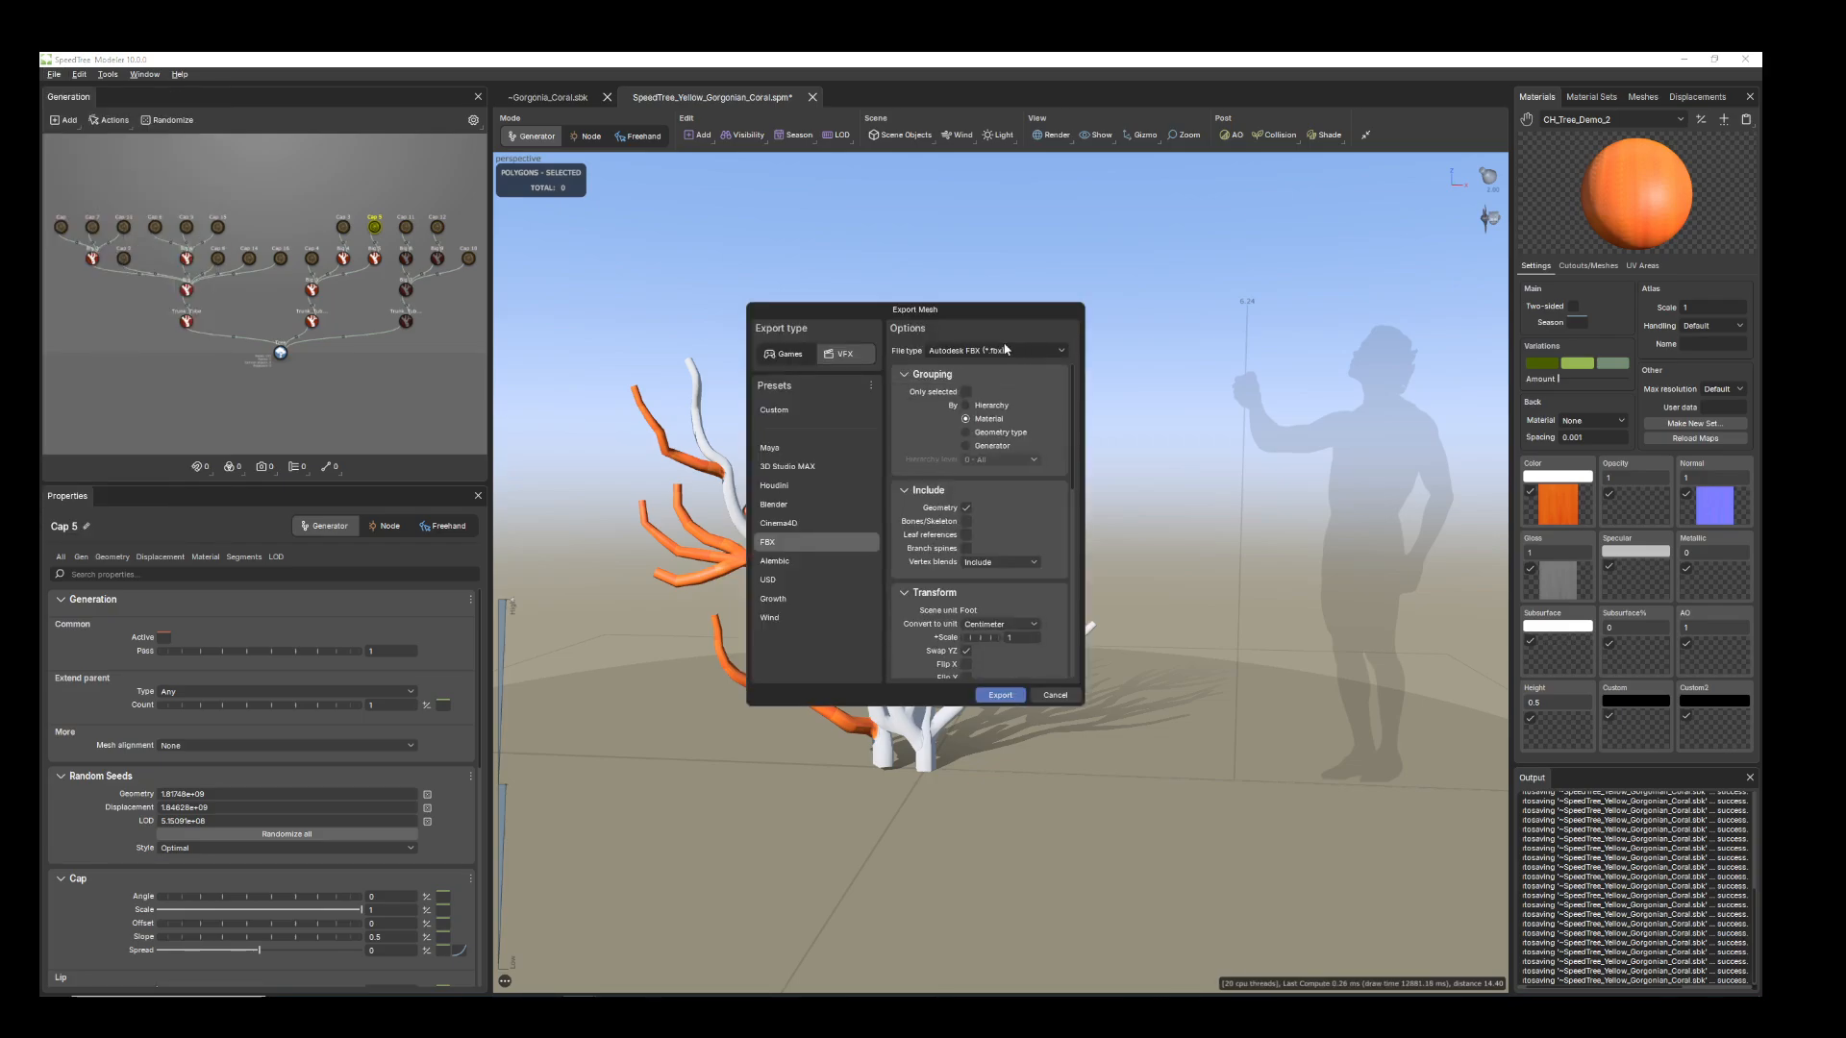
{"action": "left_click", "coordinate": [1013, 696]}
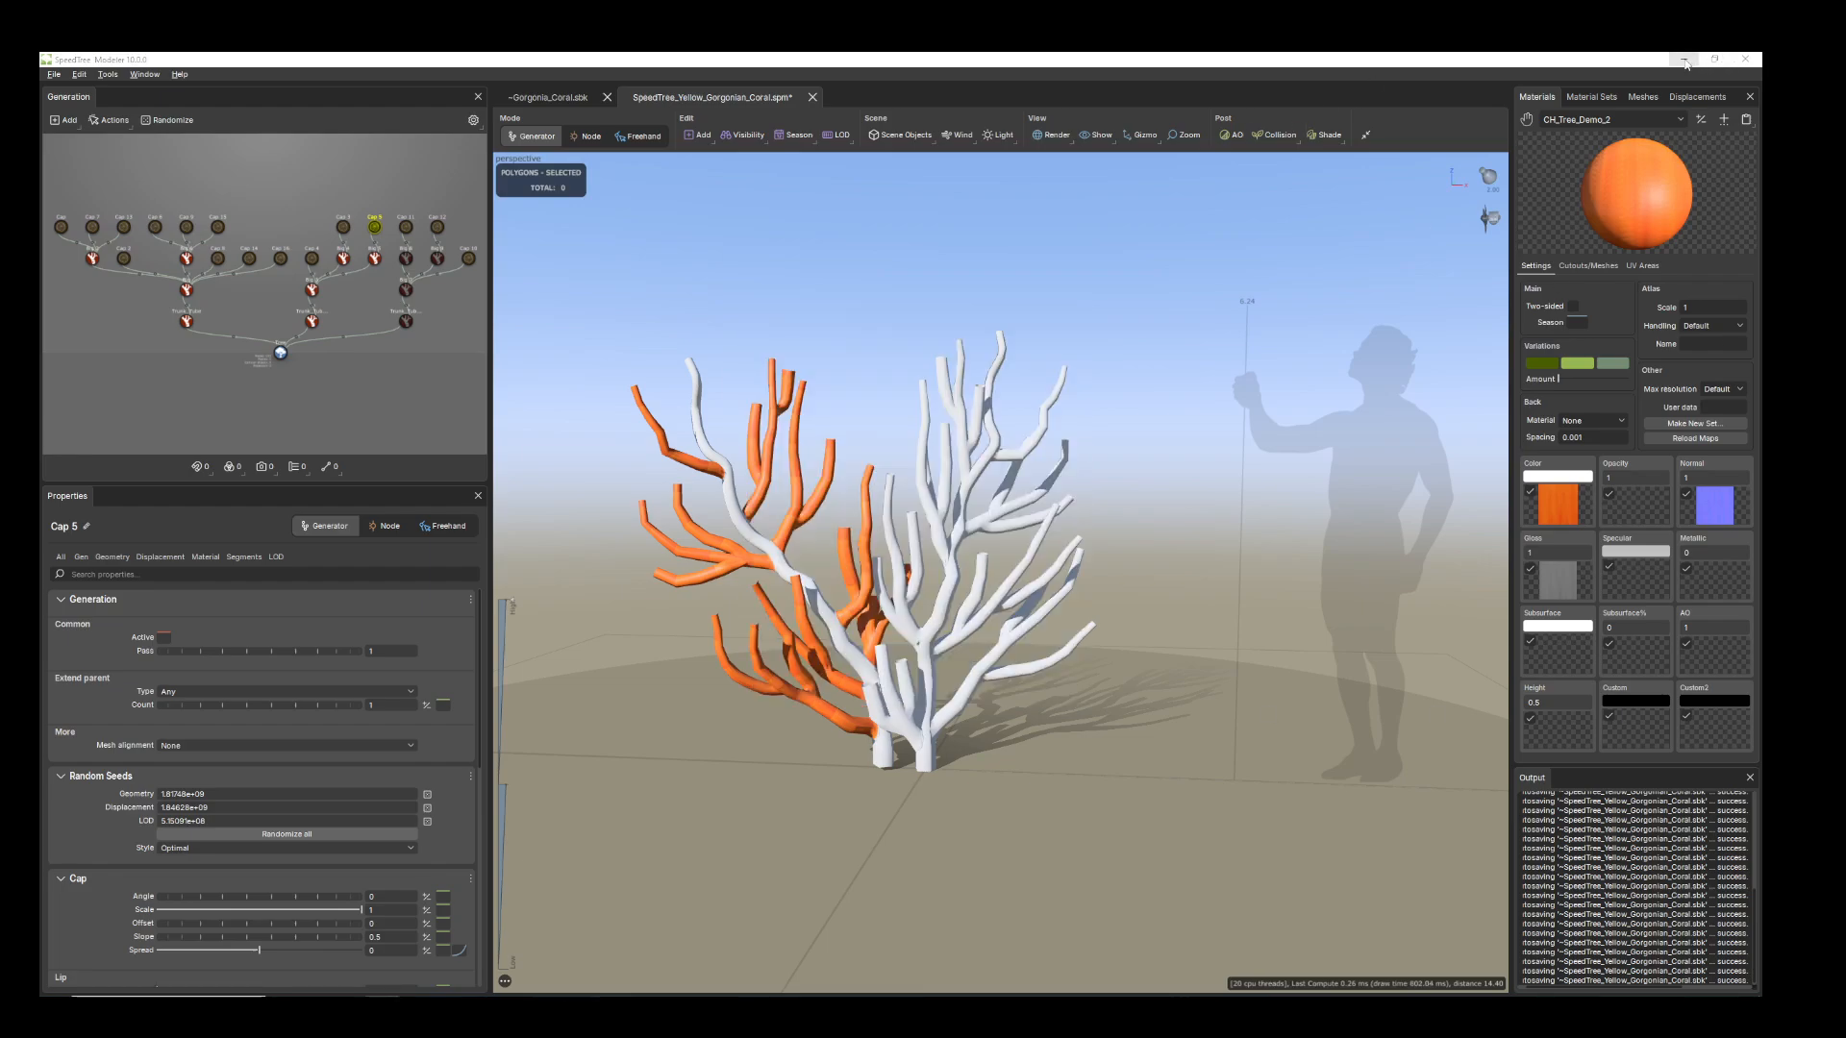
Minimize SpeedTree, close the open ZBrush session and minimize Substance Painter to reach the desktop
{"action": "left_click", "coordinate": [1685, 62]}
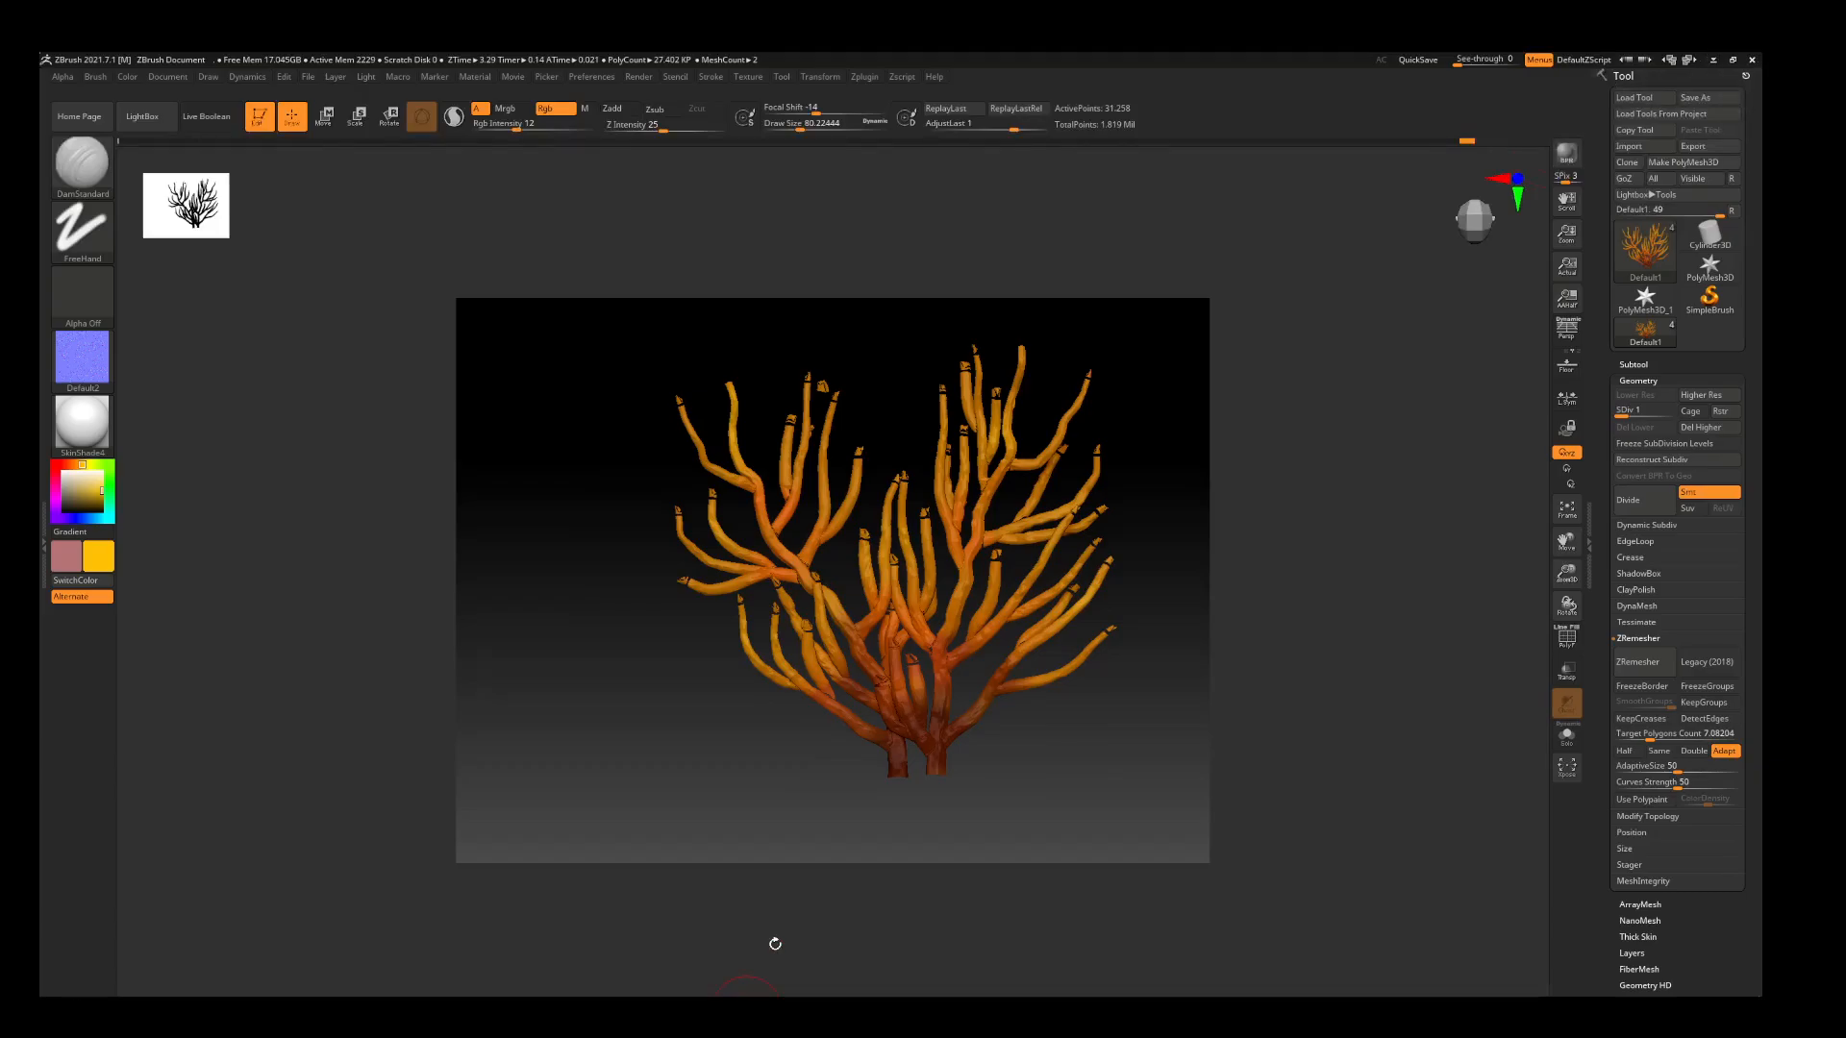
{"action": "left_click", "coordinate": [1752, 60]}
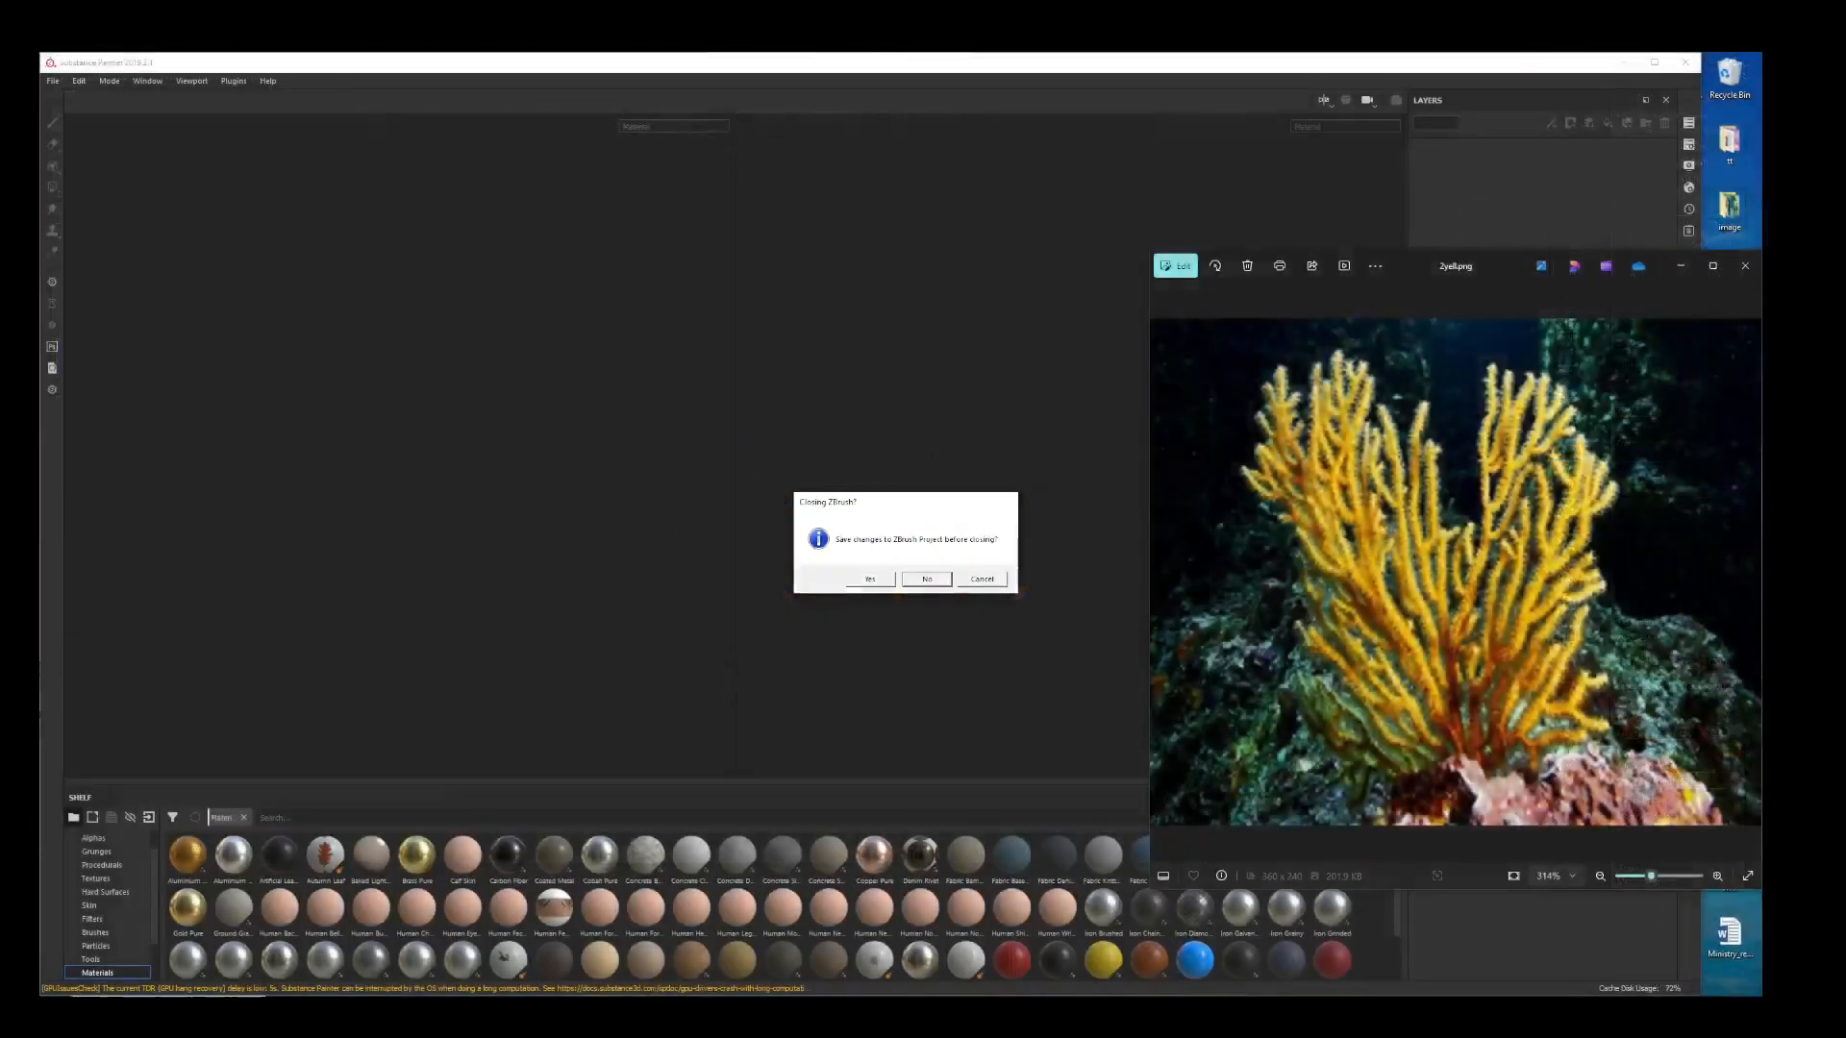
{"action": "left_click", "coordinate": [1623, 63]}
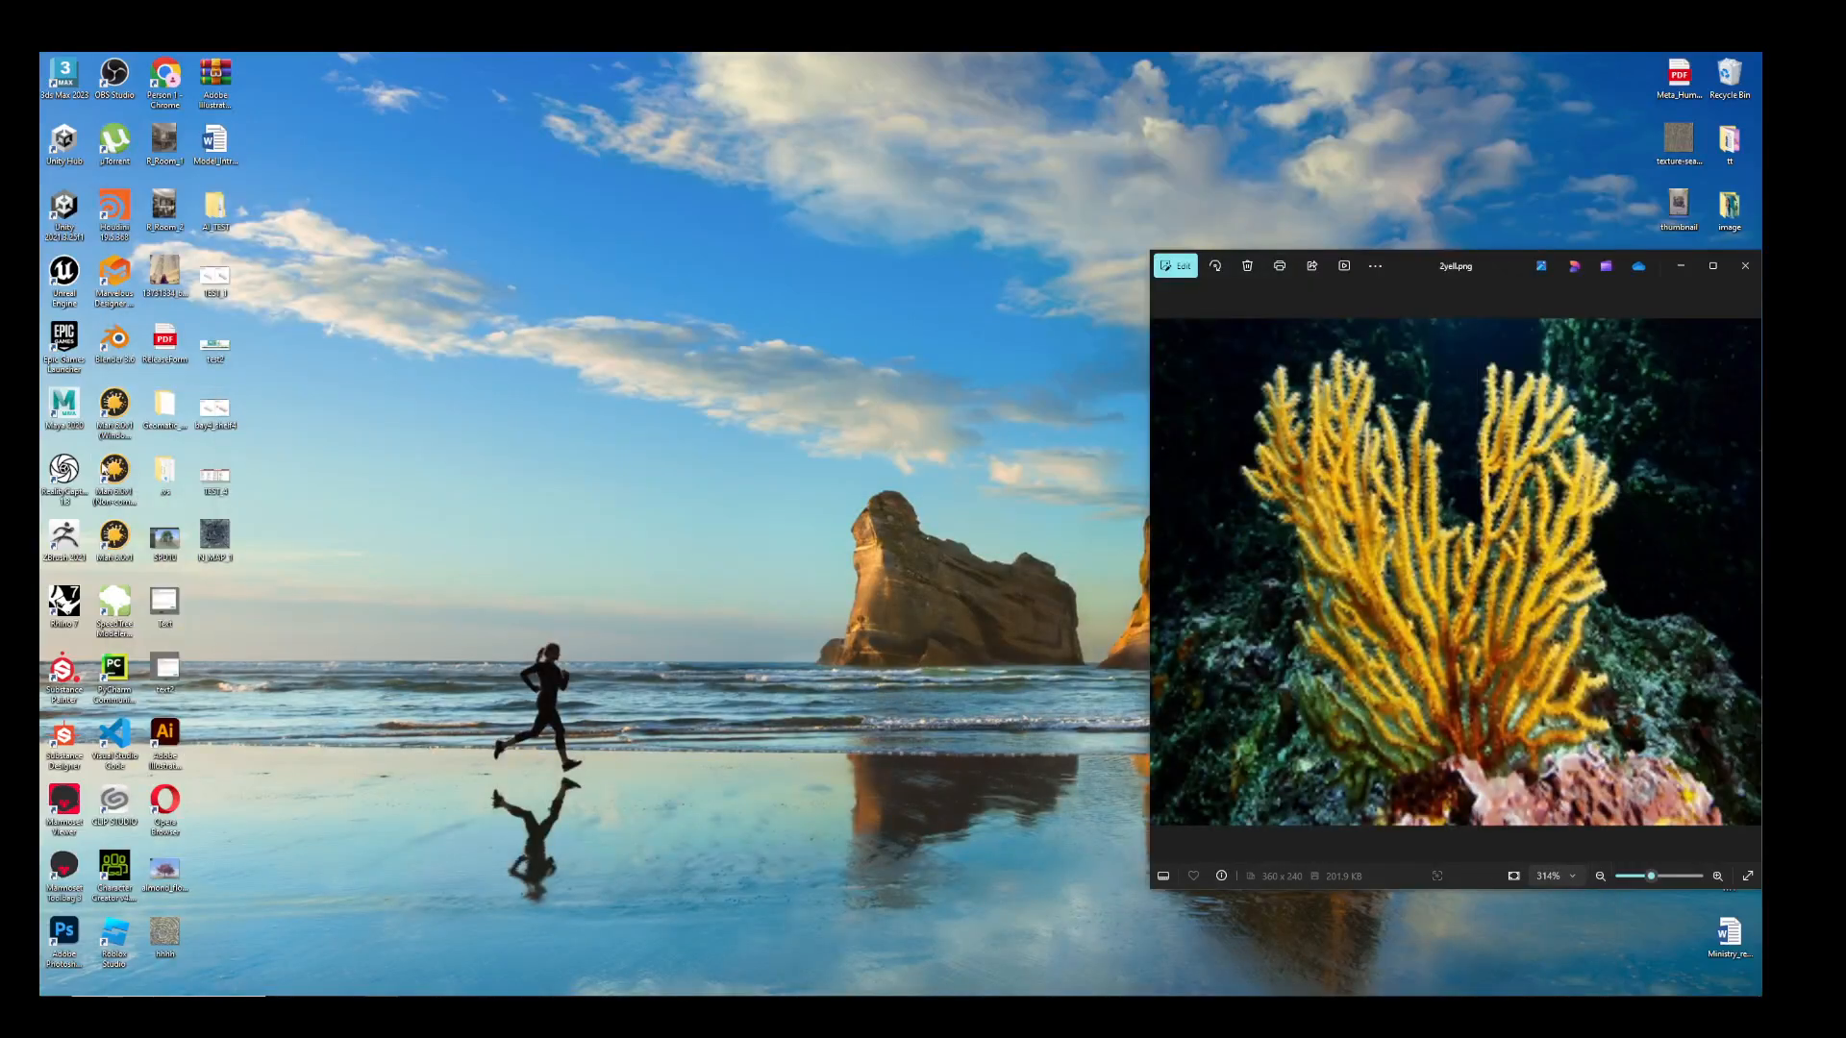
Launch a fresh ZBrush session and dismiss its home page and LightBox
{"action": "double_click", "coordinate": [67, 538]}
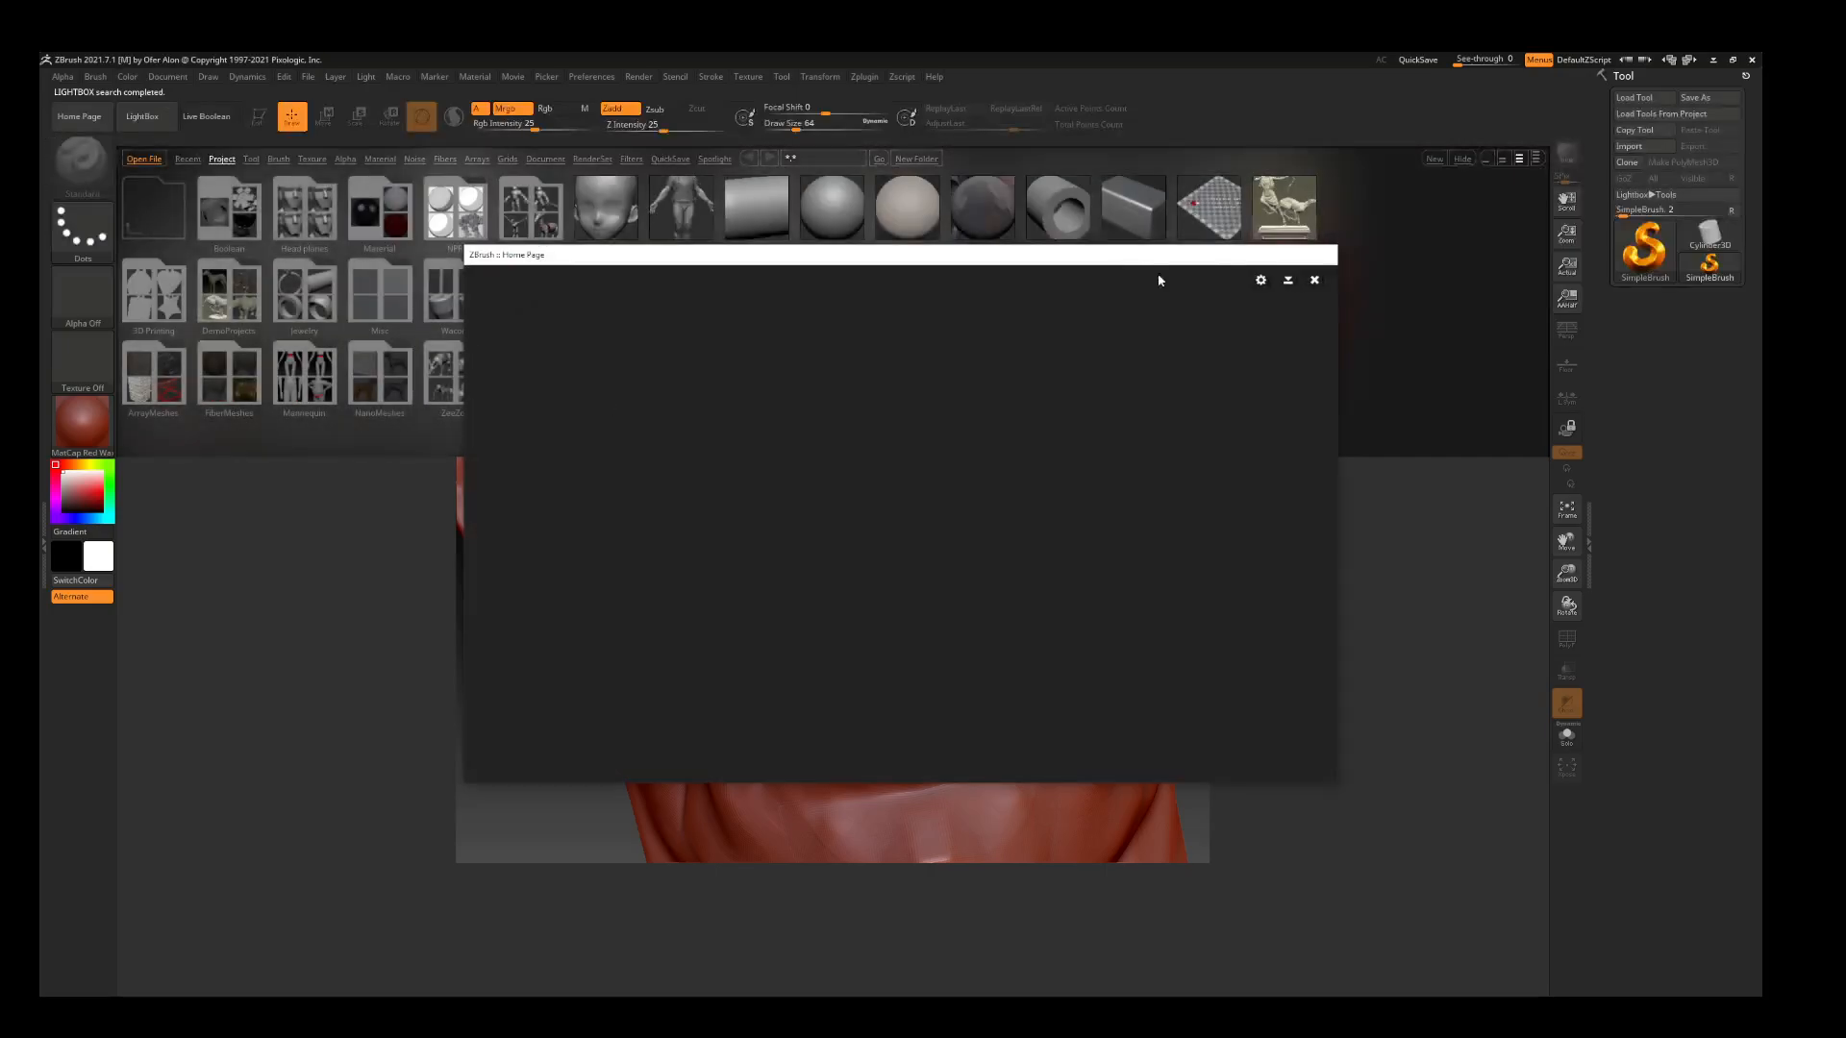
{"action": "left_click", "coordinate": [1313, 280]}
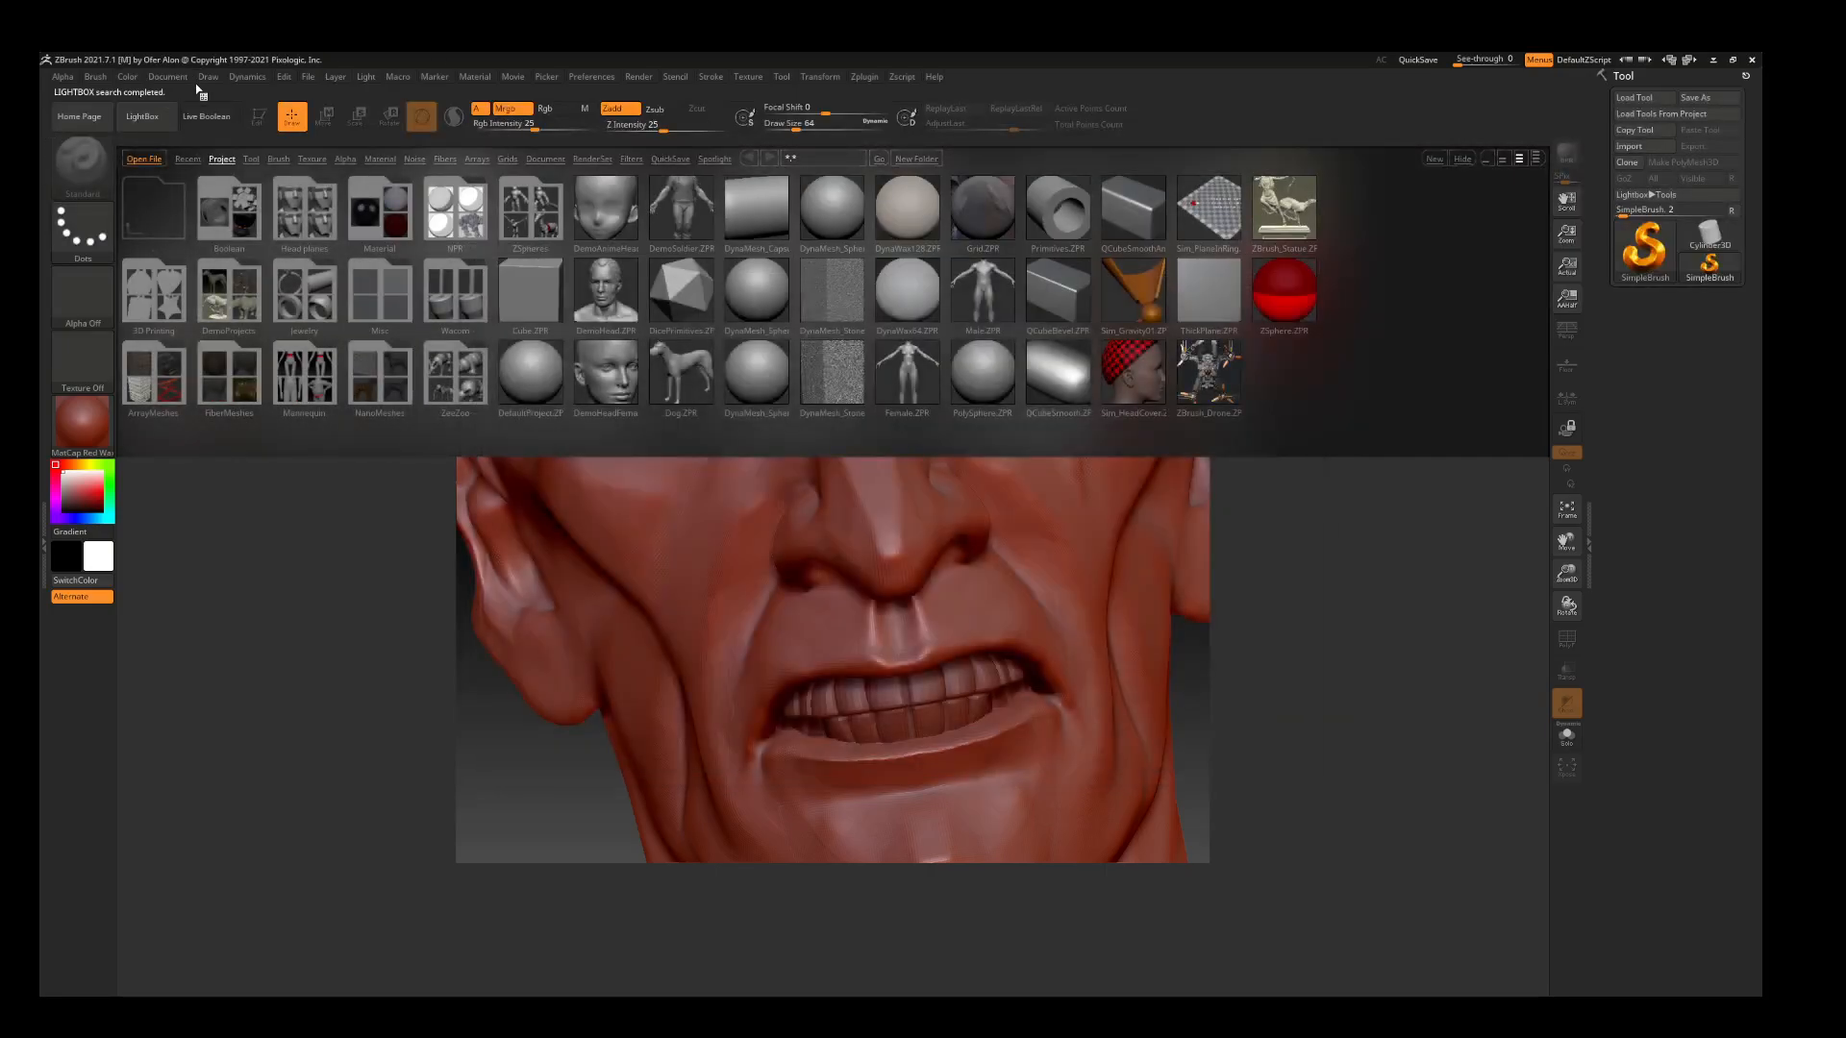
{"action": "left_click", "coordinate": [143, 116]}
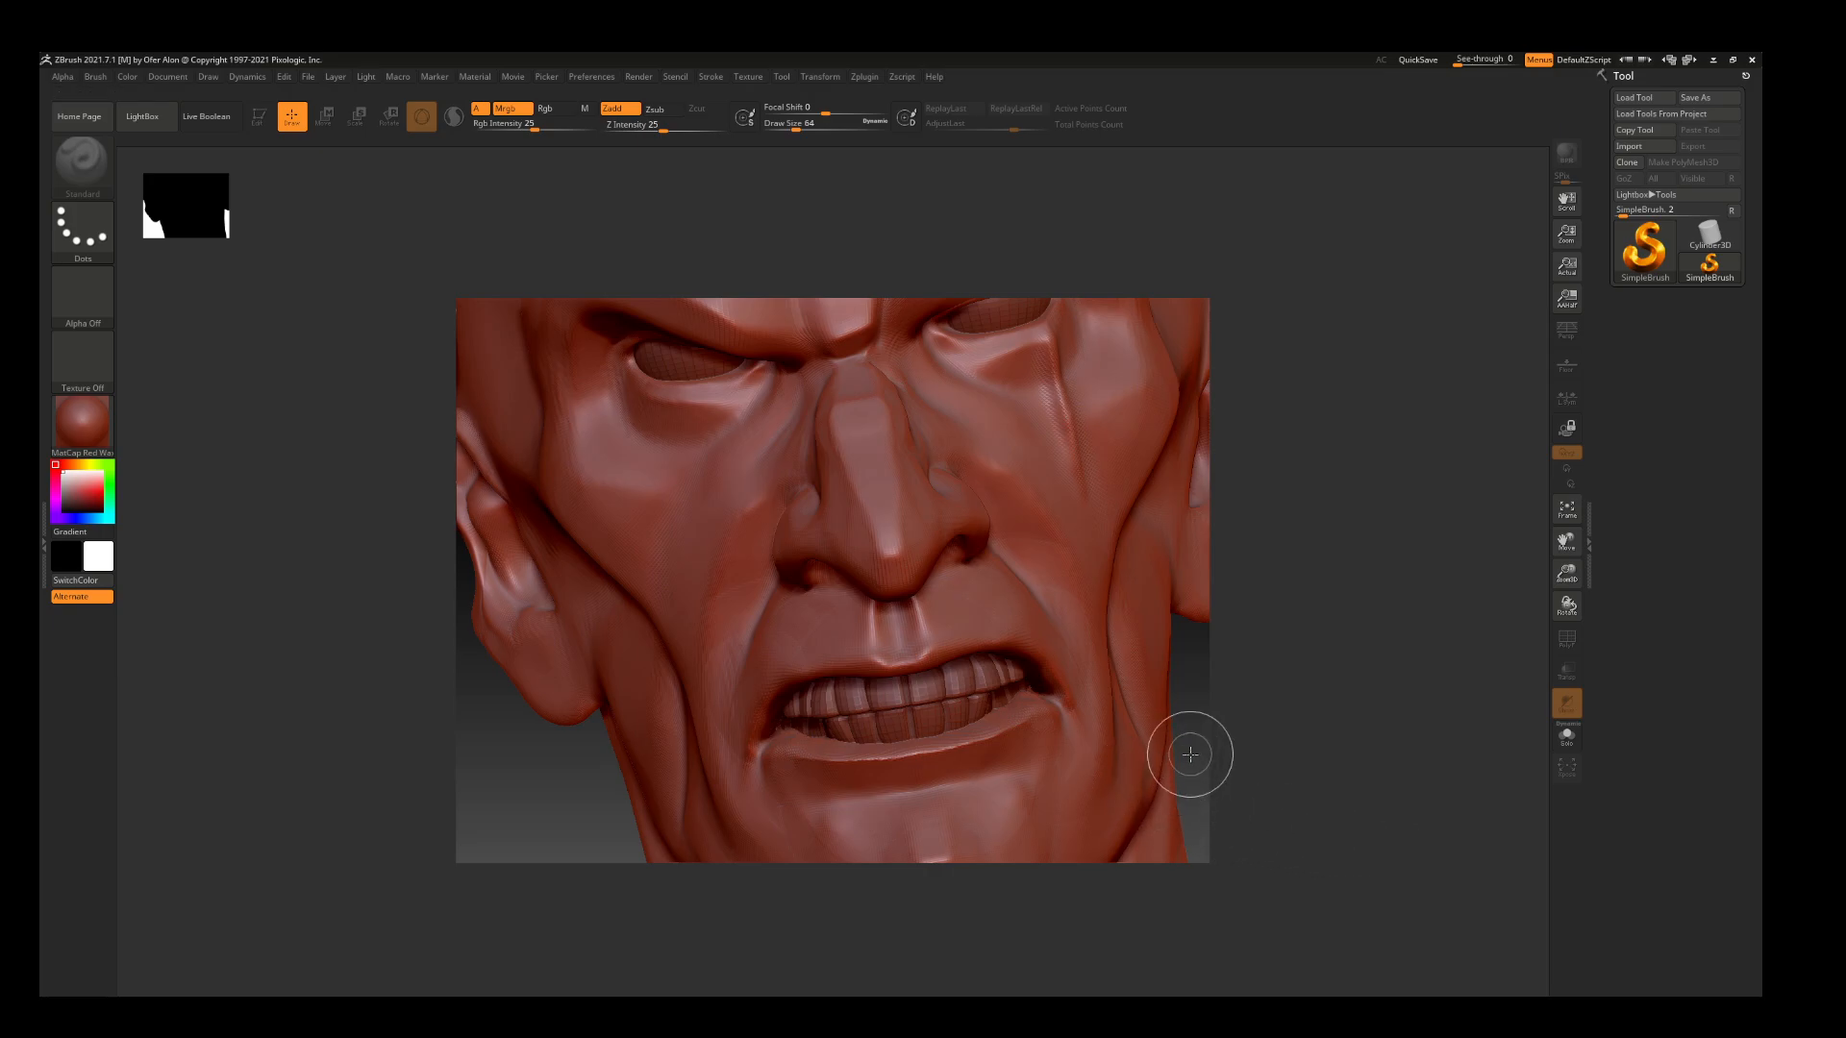
Clear the canvas and import the coral mesh as a tool, dismissing the import message
{"action": "key", "text": "ctrl"}
{"action": "key", "text": "ctrl+n"}
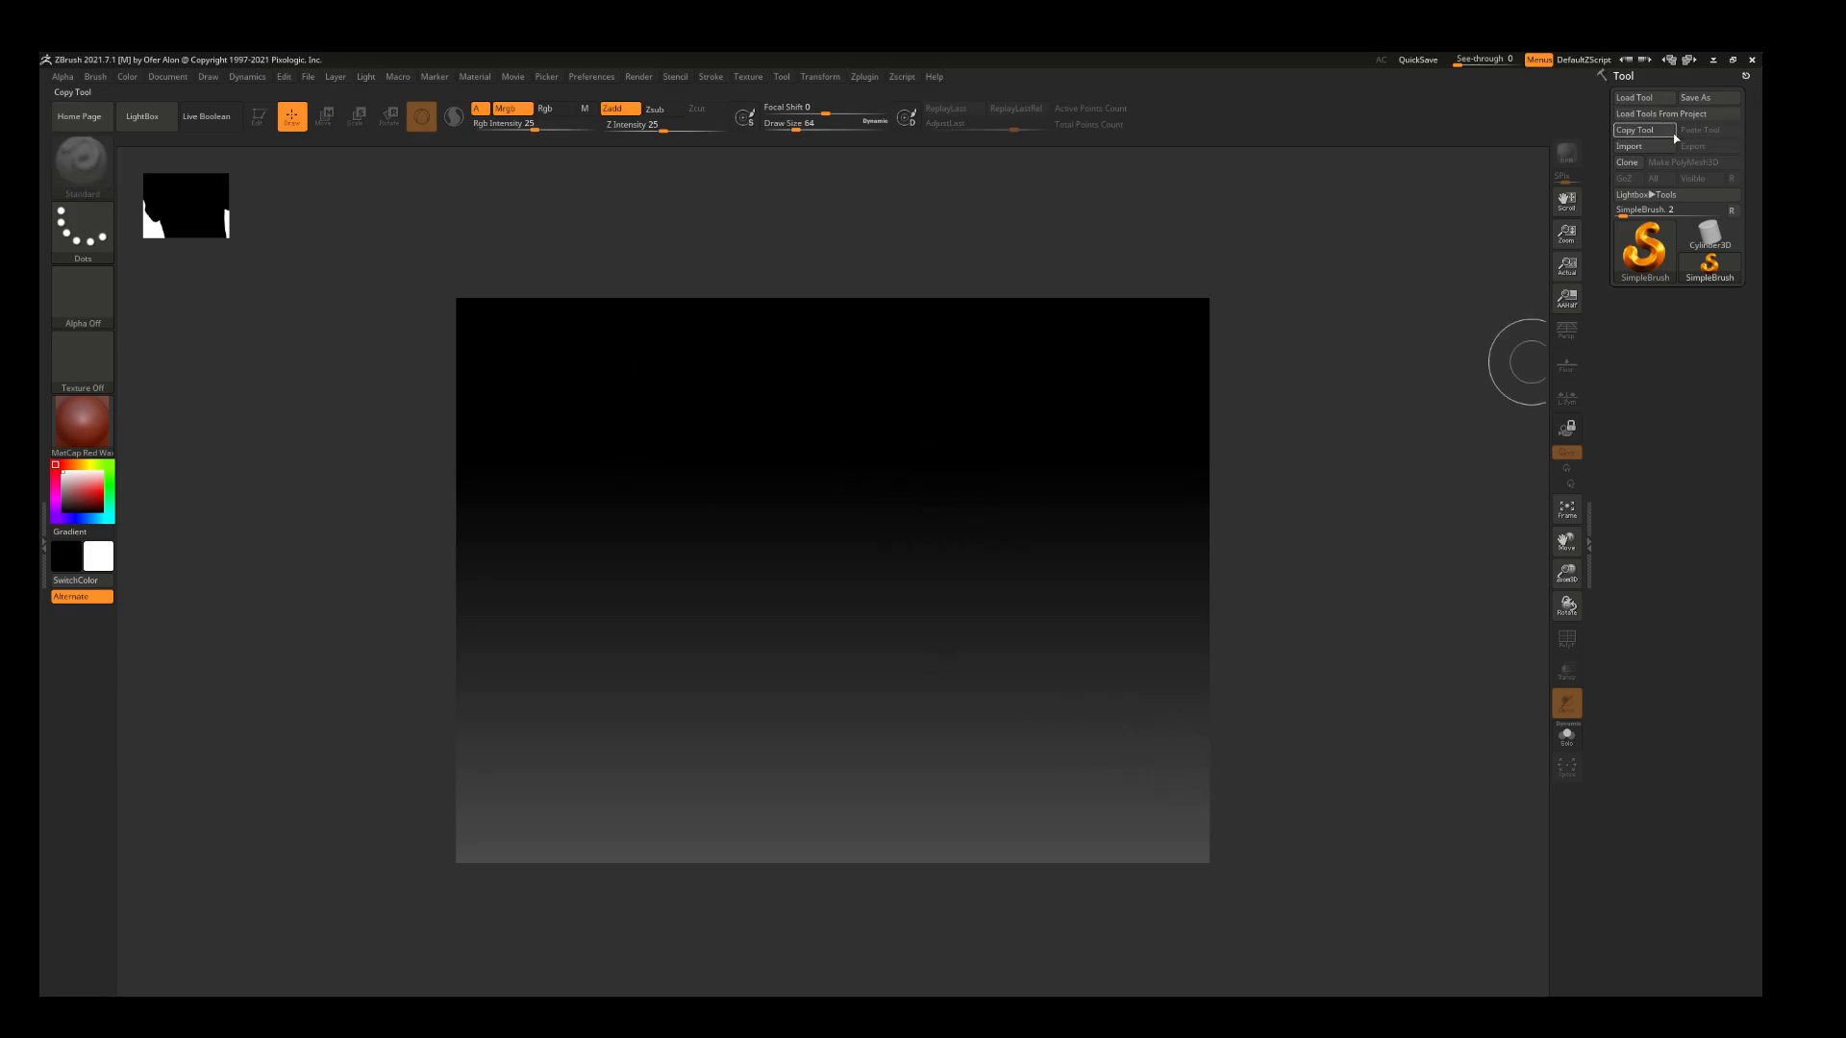
{"action": "left_click", "coordinate": [1641, 146]}
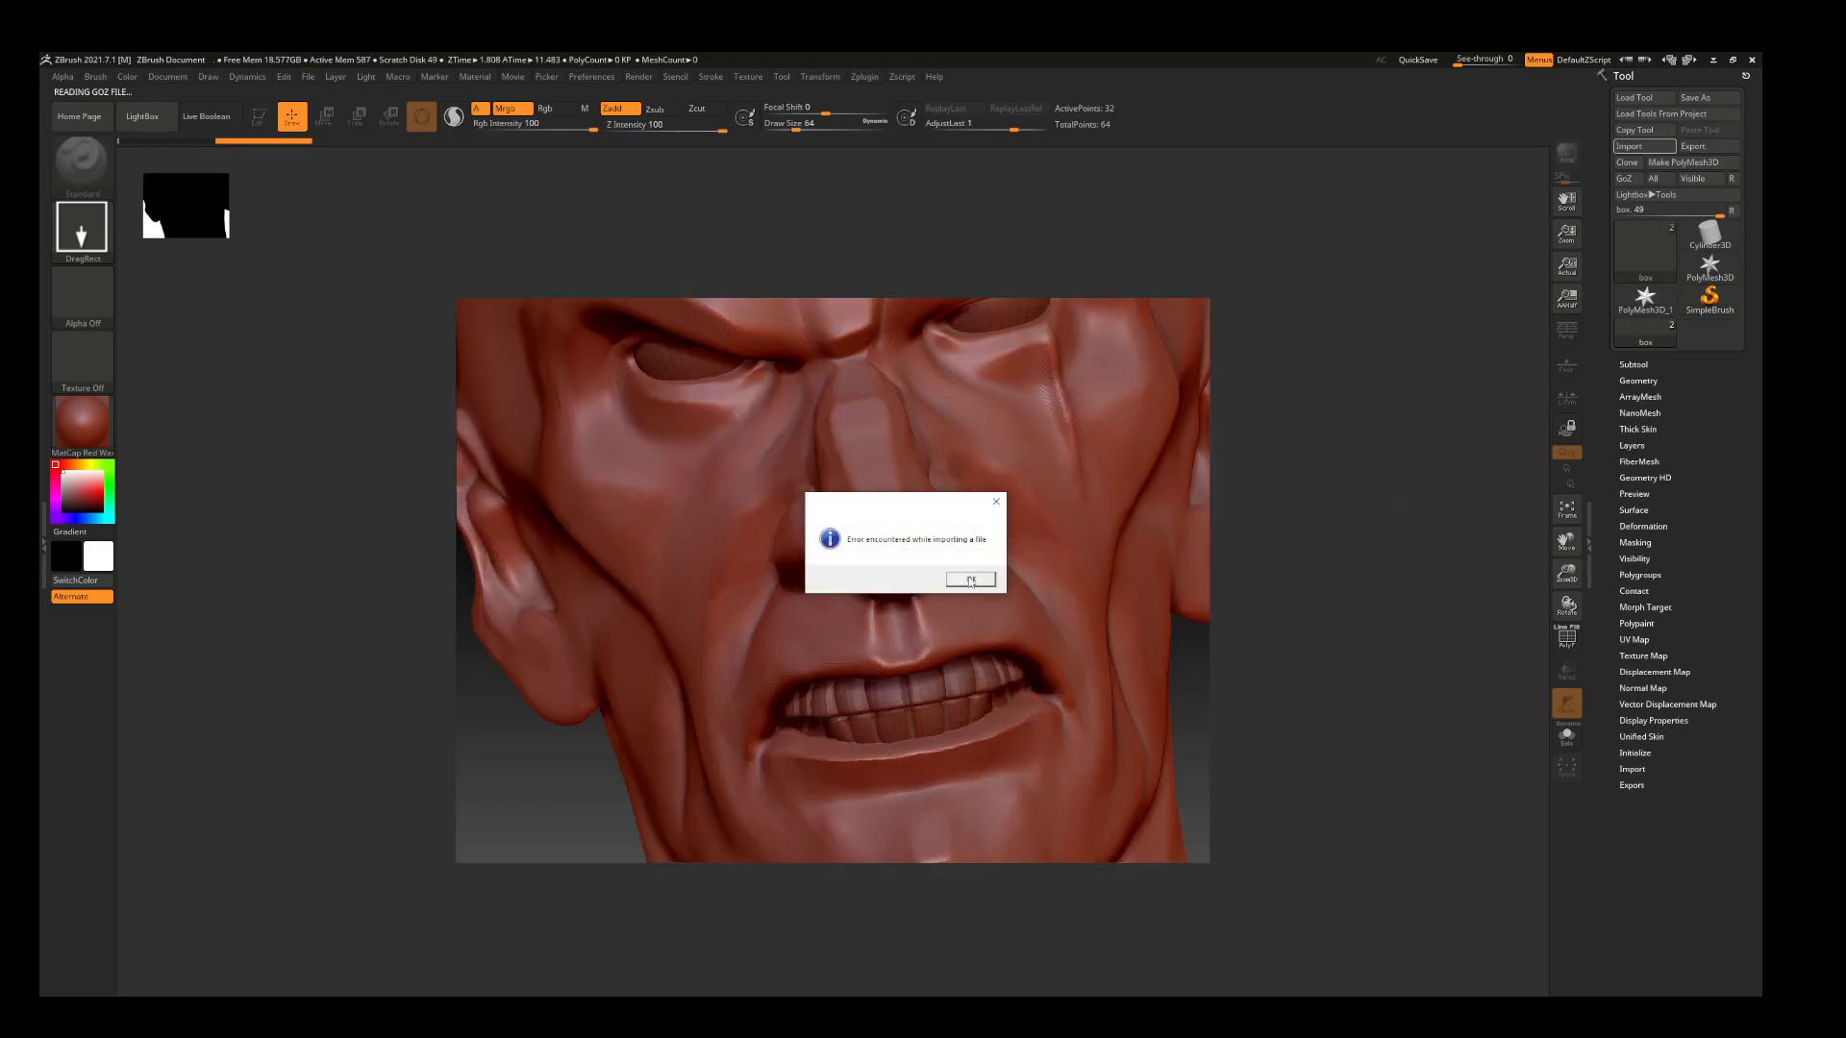
{"action": "left_click", "coordinate": [966, 580]}
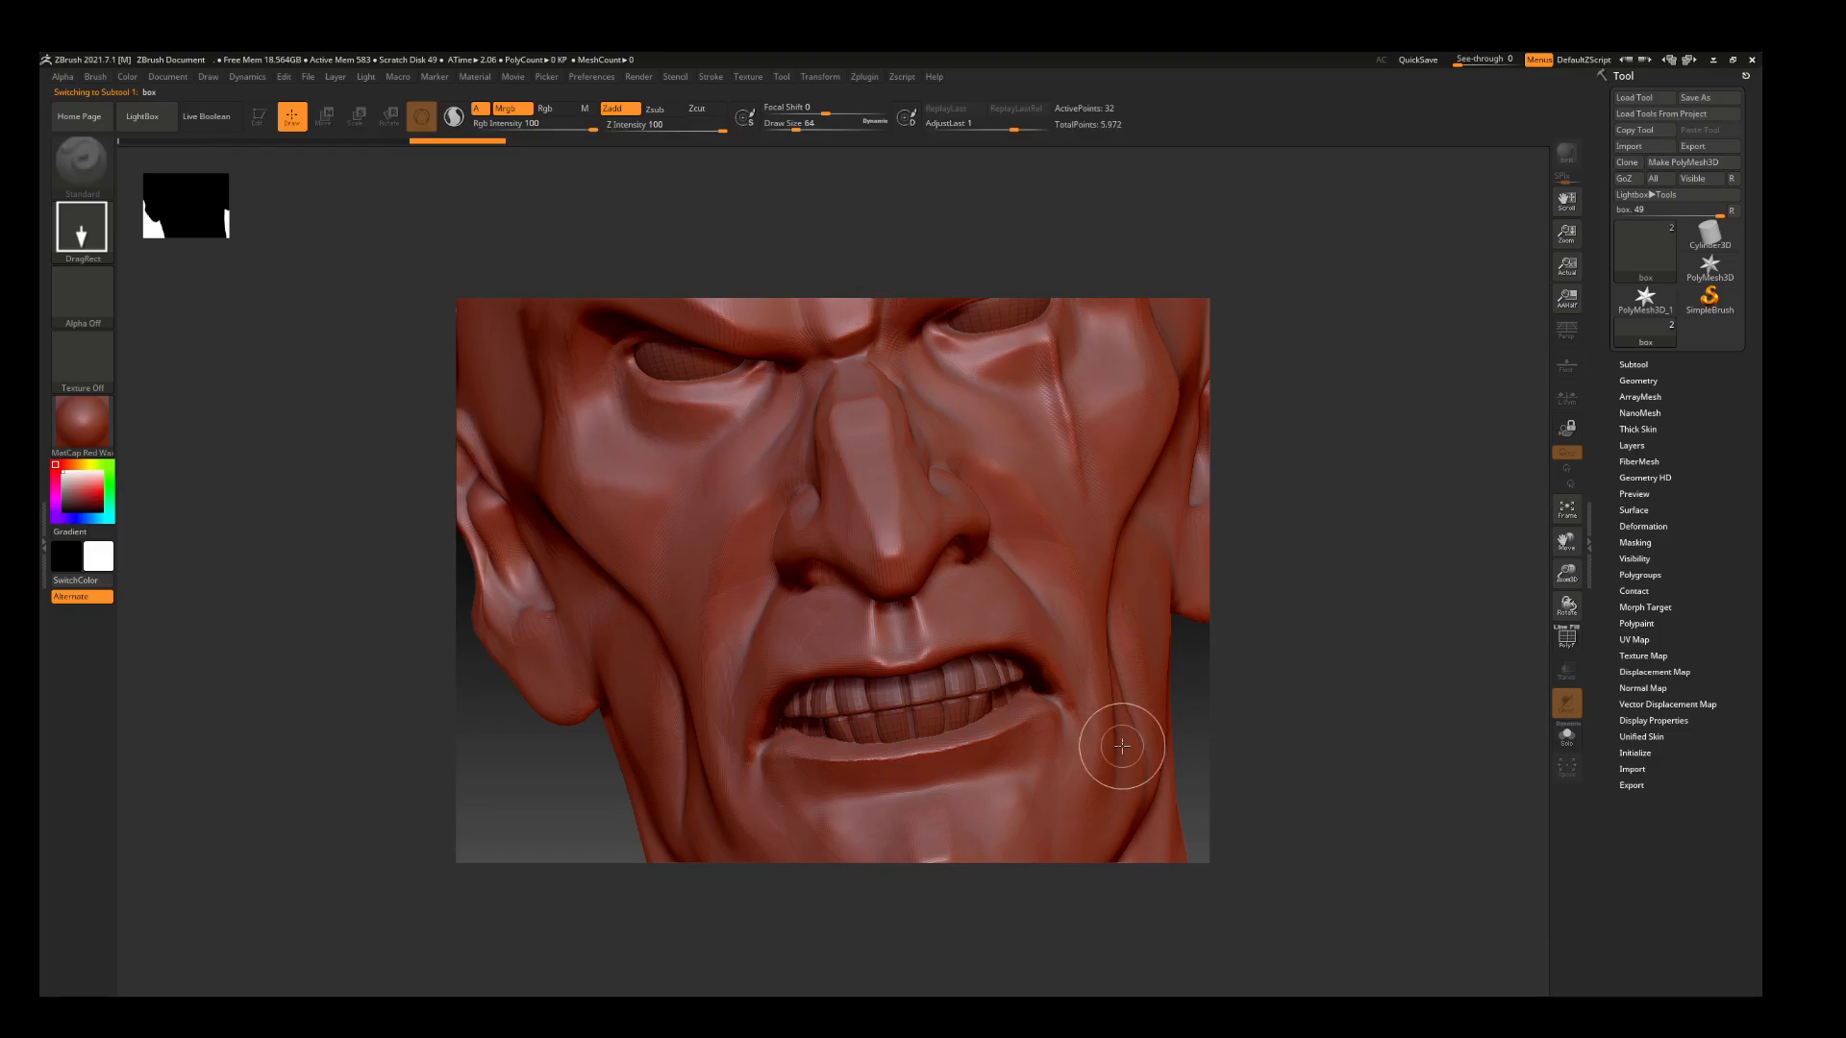
Clear the canvas, draw the imported coral on it and enter Edit mode with the model turned upright
{"action": "key", "text": "ctrl"}
{"action": "key", "text": "ctrl+n"}
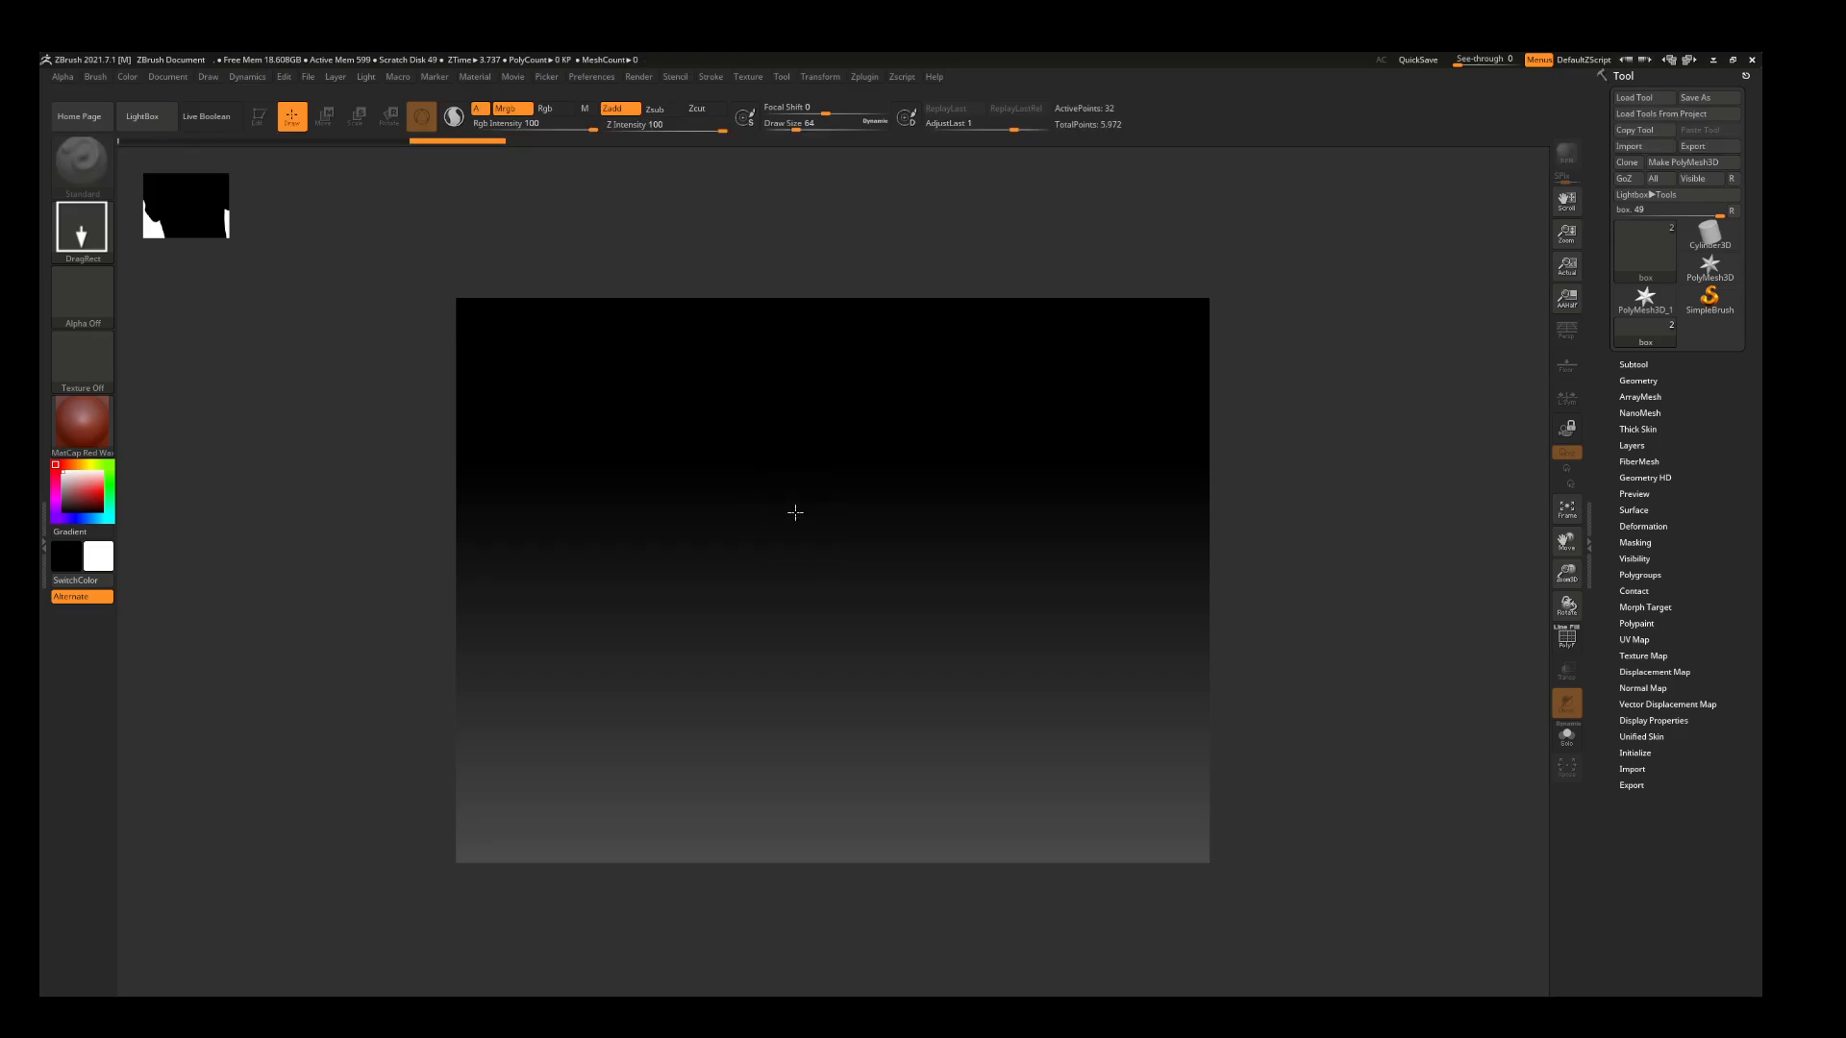
{"action": "left_click_drag", "start_coordinate": [795, 513], "coordinate": [950, 957]}
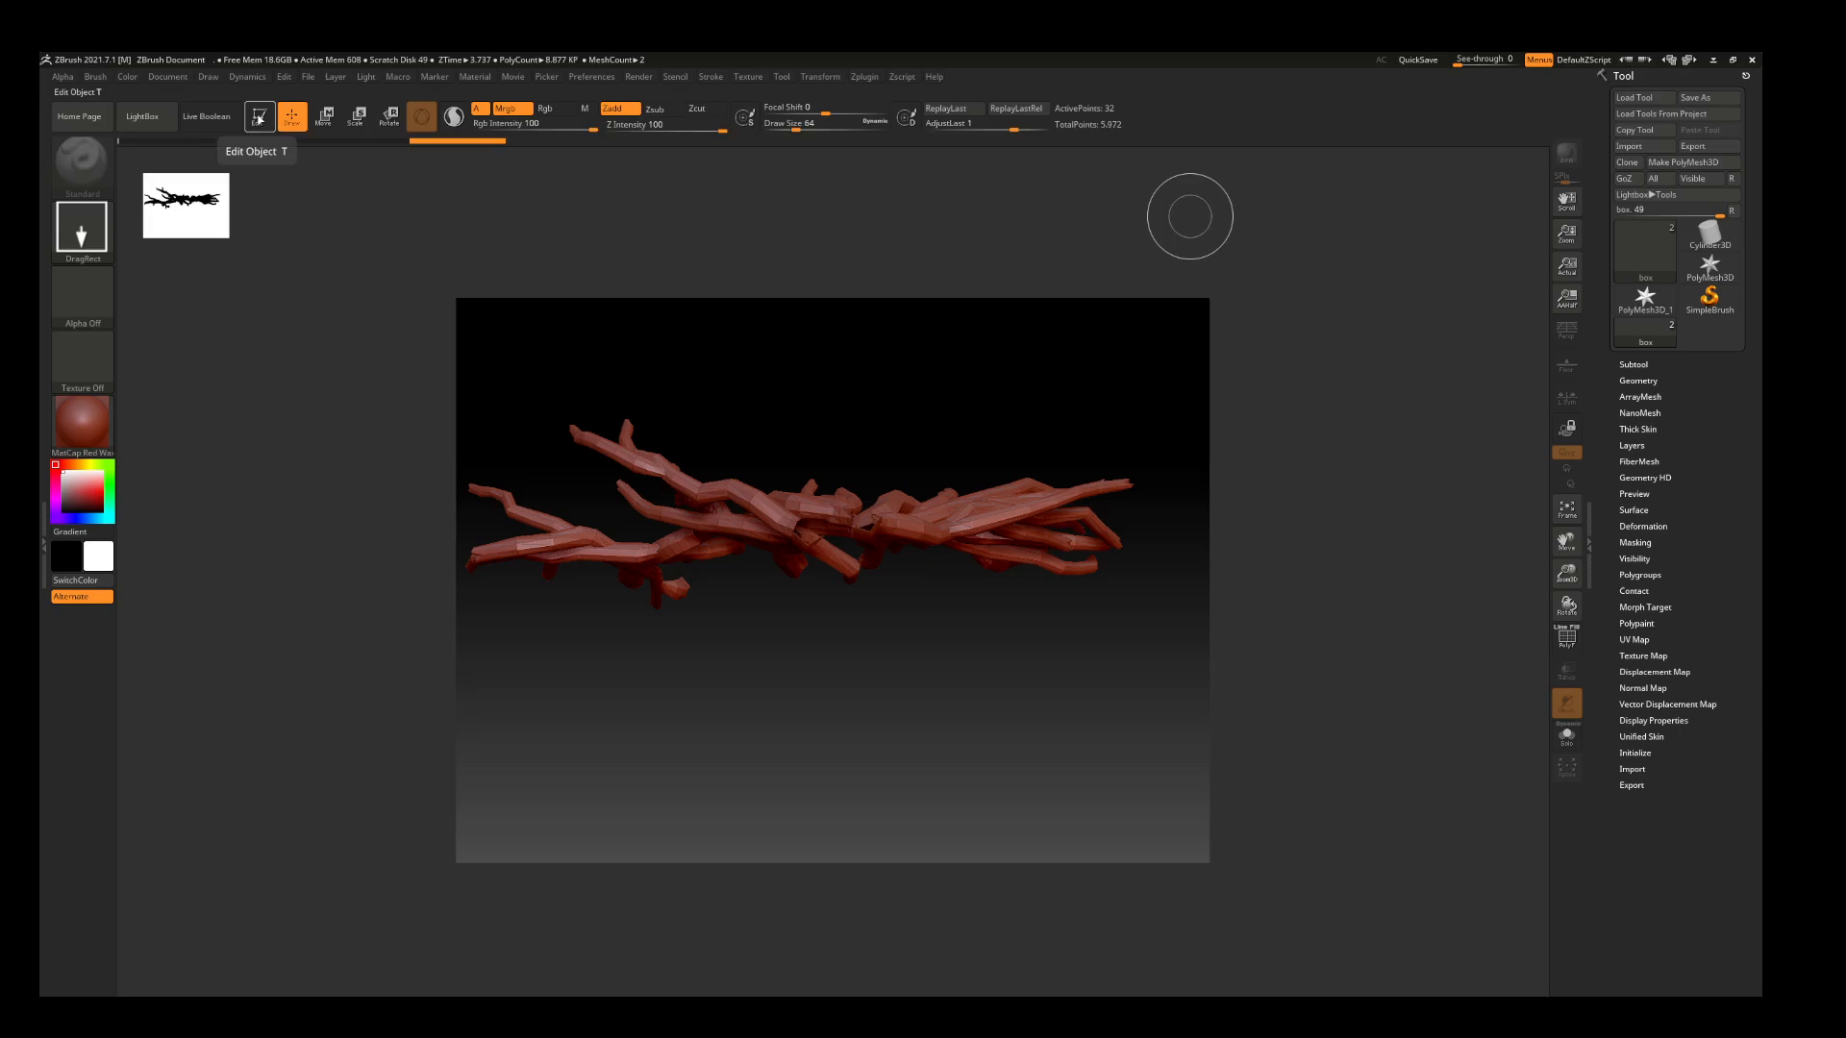
{"action": "left_click", "coordinate": [259, 118]}
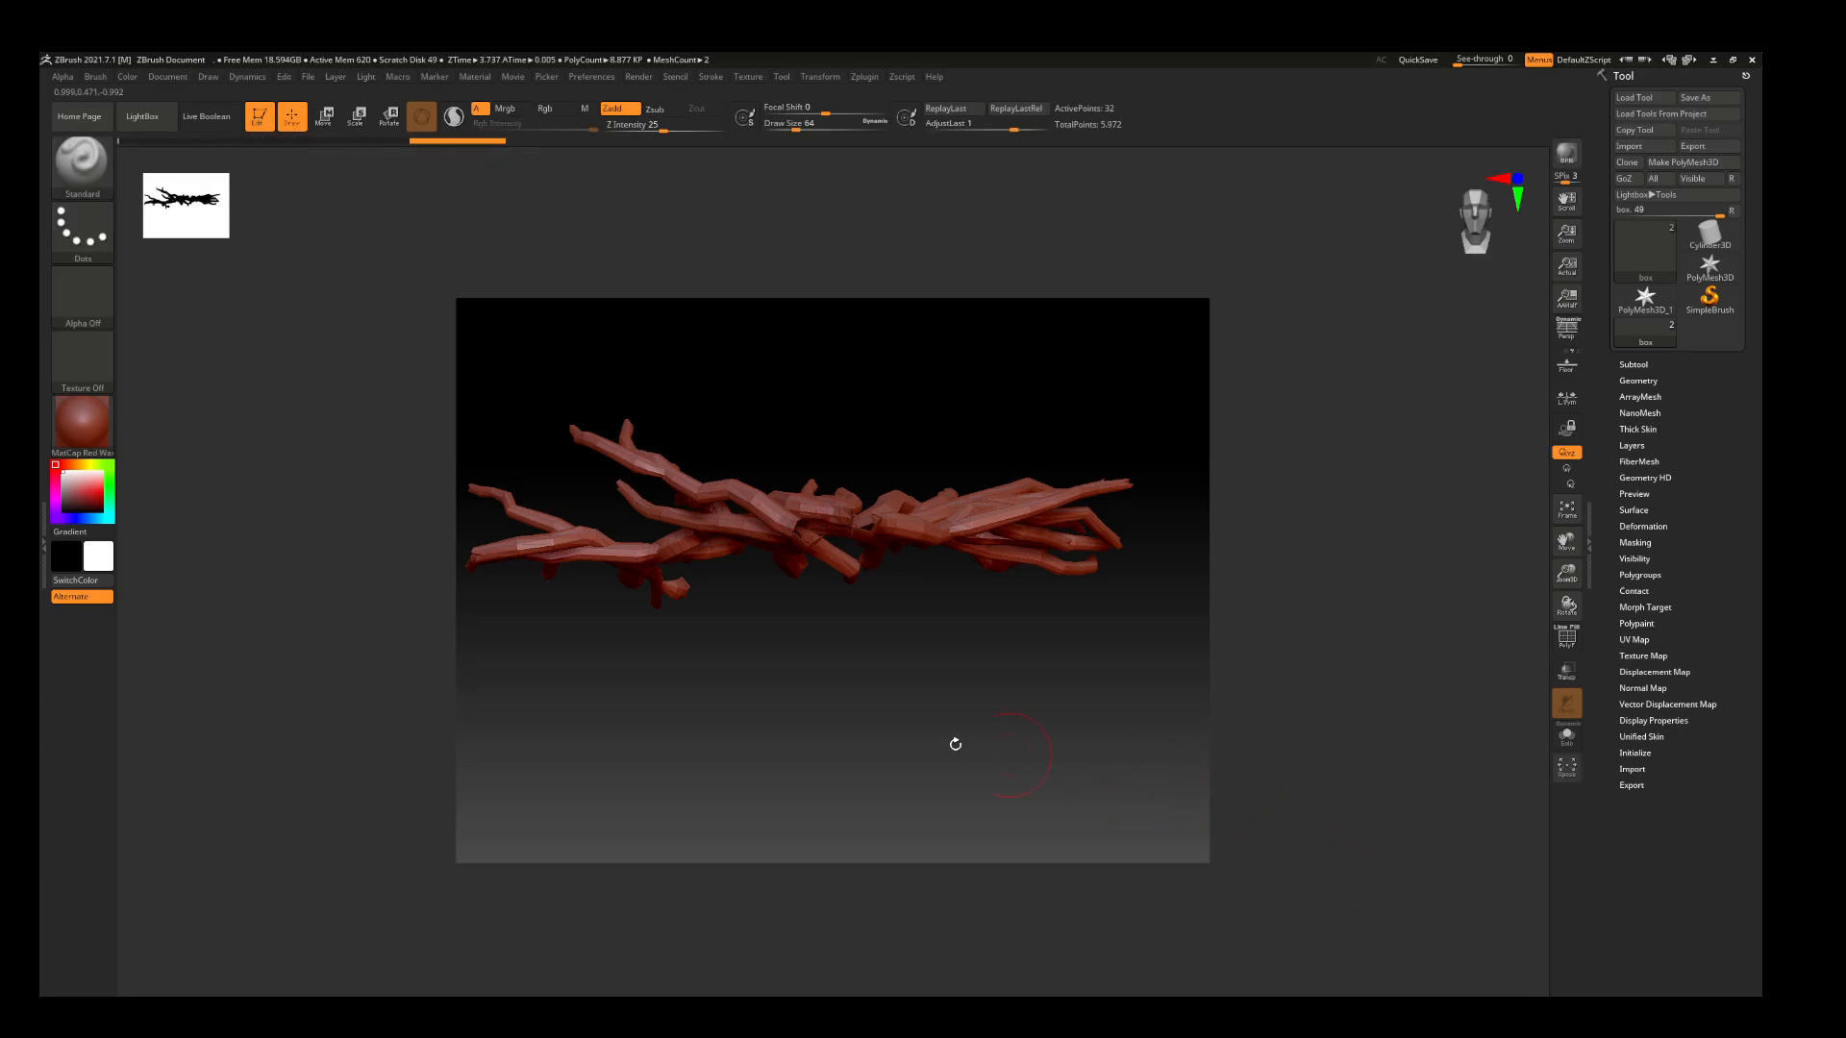
{"action": "left_click_drag", "start_coordinate": [955, 744], "coordinate": [865, 858]}
{"action": "mouse_move", "coordinate": [1567, 577]}
{"action": "left_mouse_down"}
{"action": "mouse_move", "coordinate": [1565, 544]}
{"action": "mouse_move", "coordinate": [1567, 577]}
{"action": "left_mouse_up"}
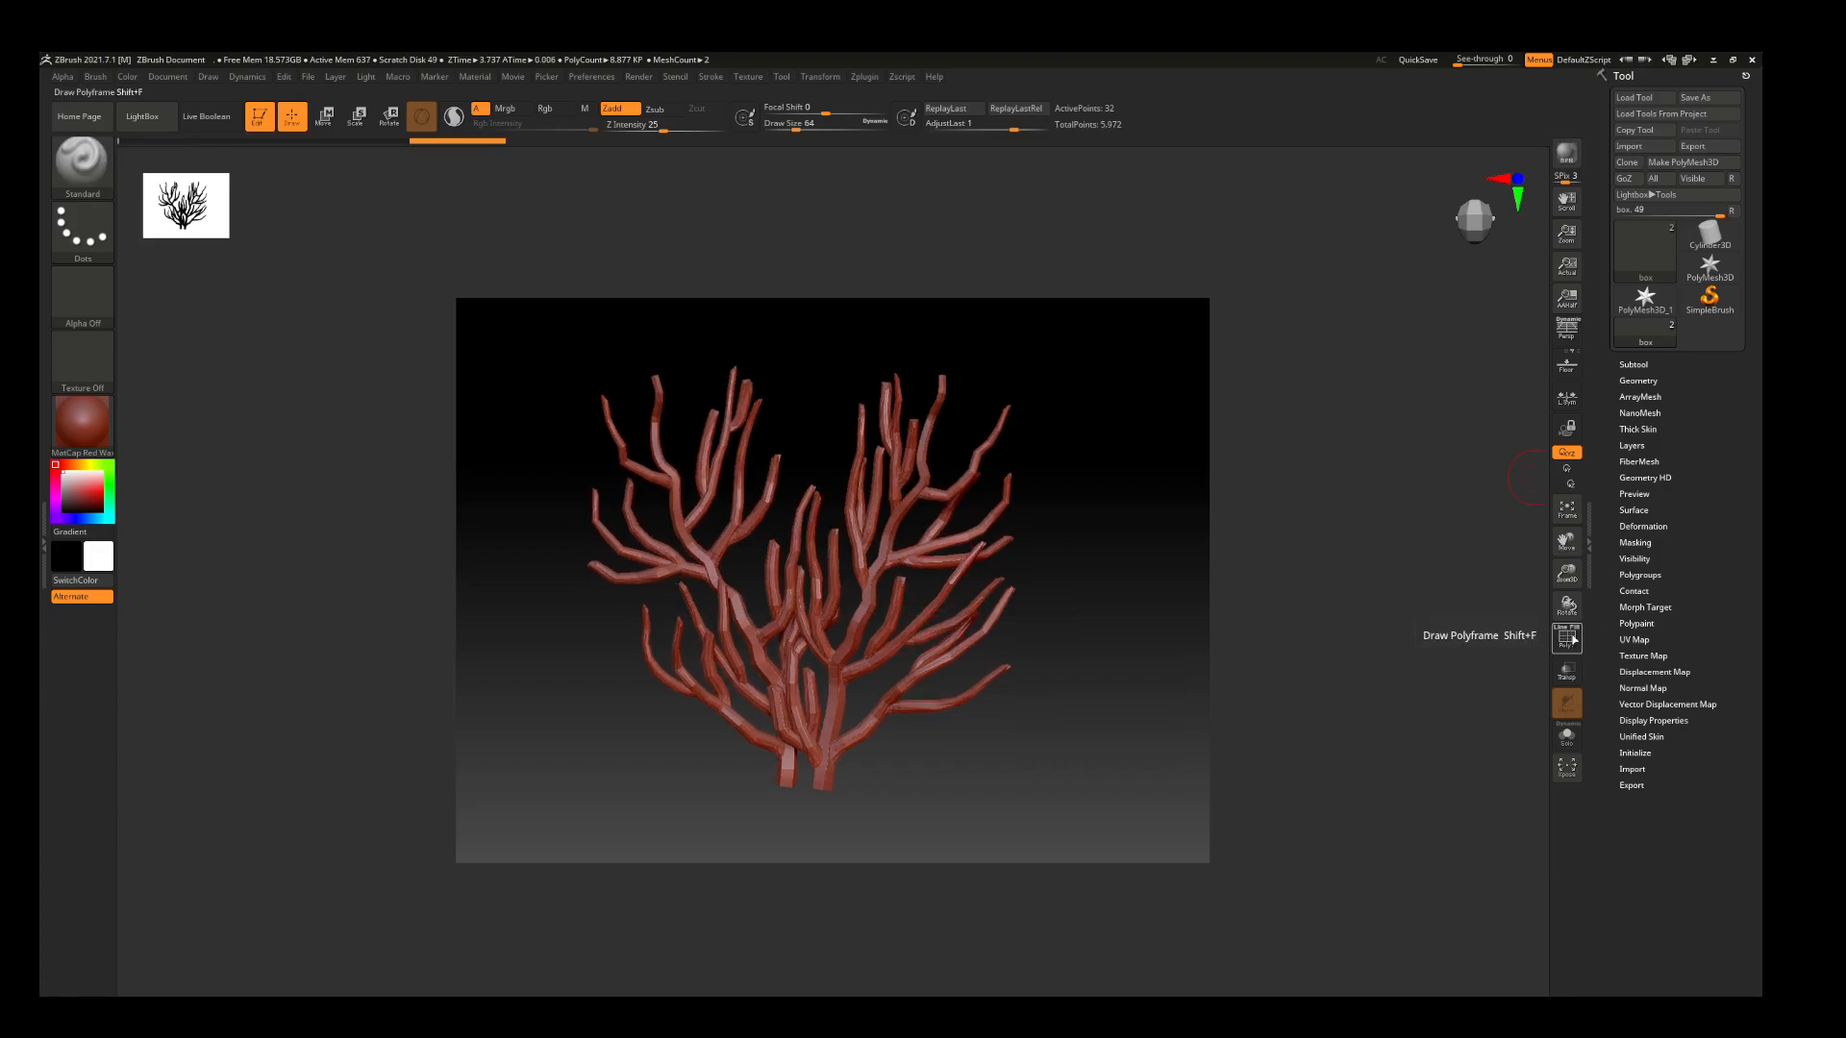
Turn on the polyframe display and make the Default0 coral subtool active
{"action": "left_click", "coordinate": [1568, 638]}
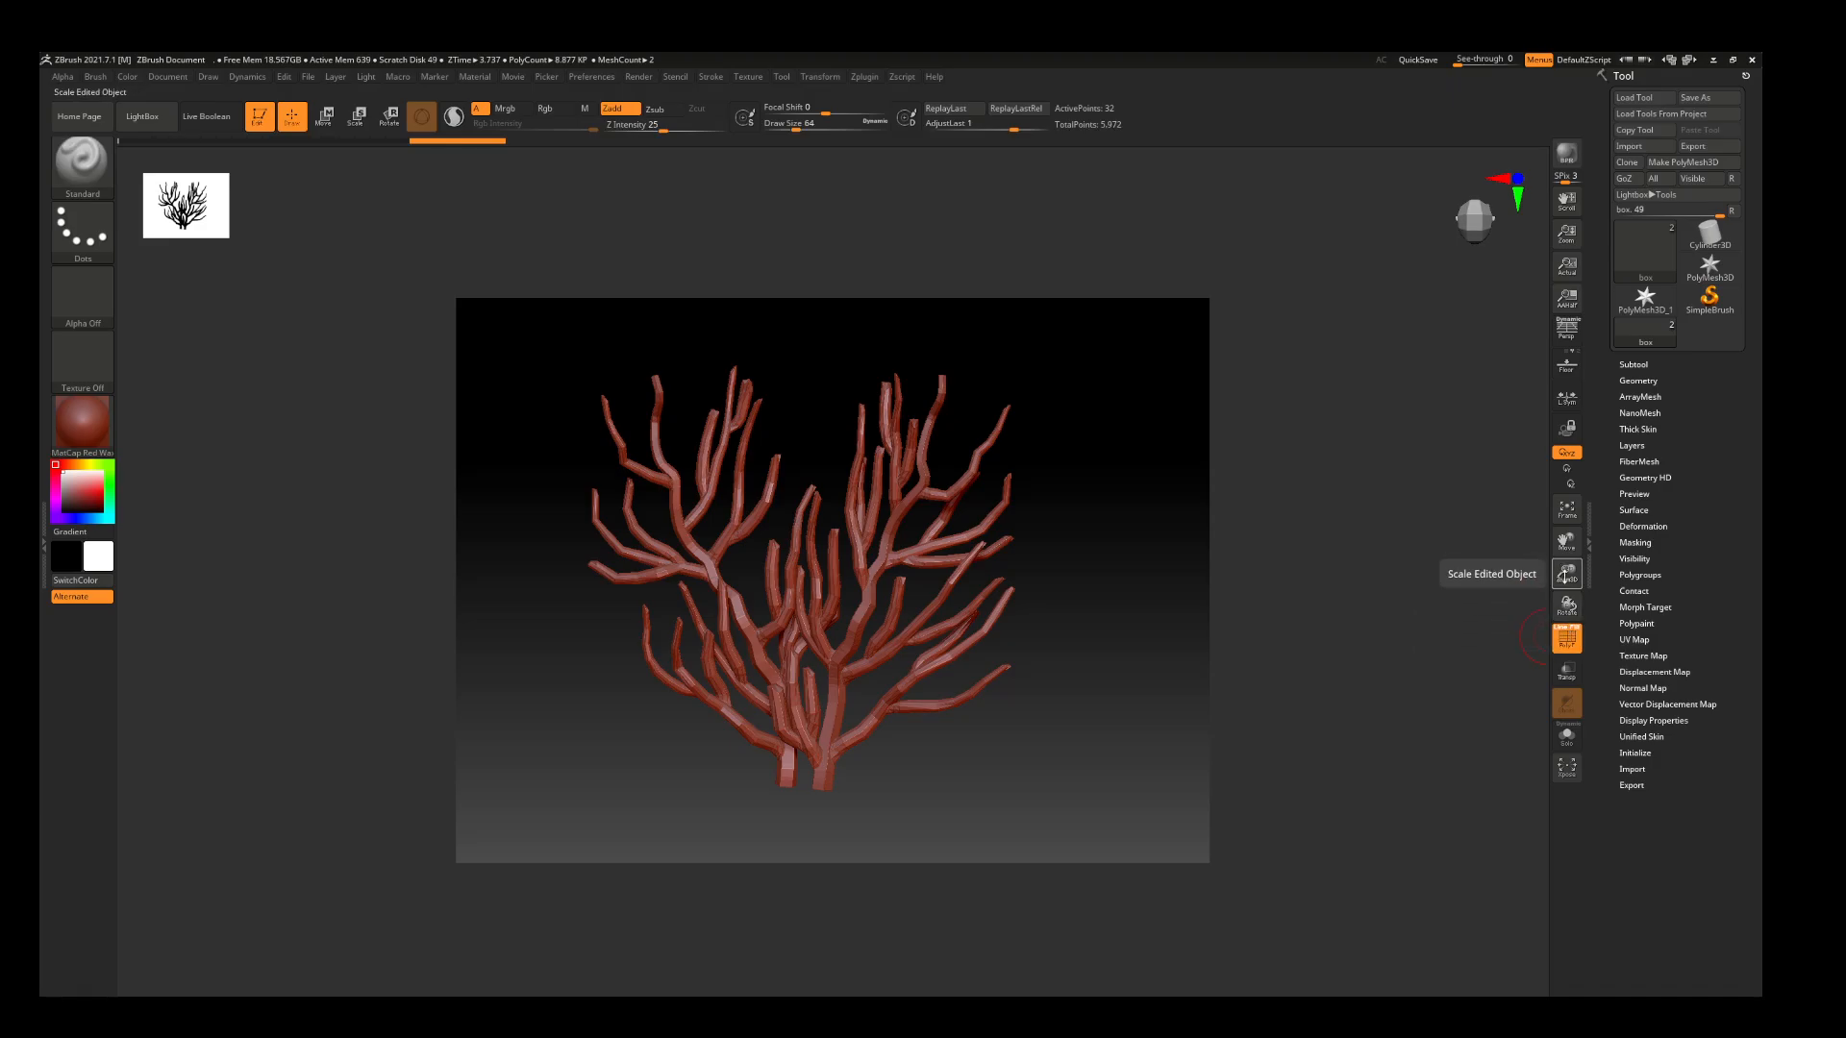
{"action": "left_click_drag", "start_coordinate": [1568, 573], "coordinate": [1570, 602]}
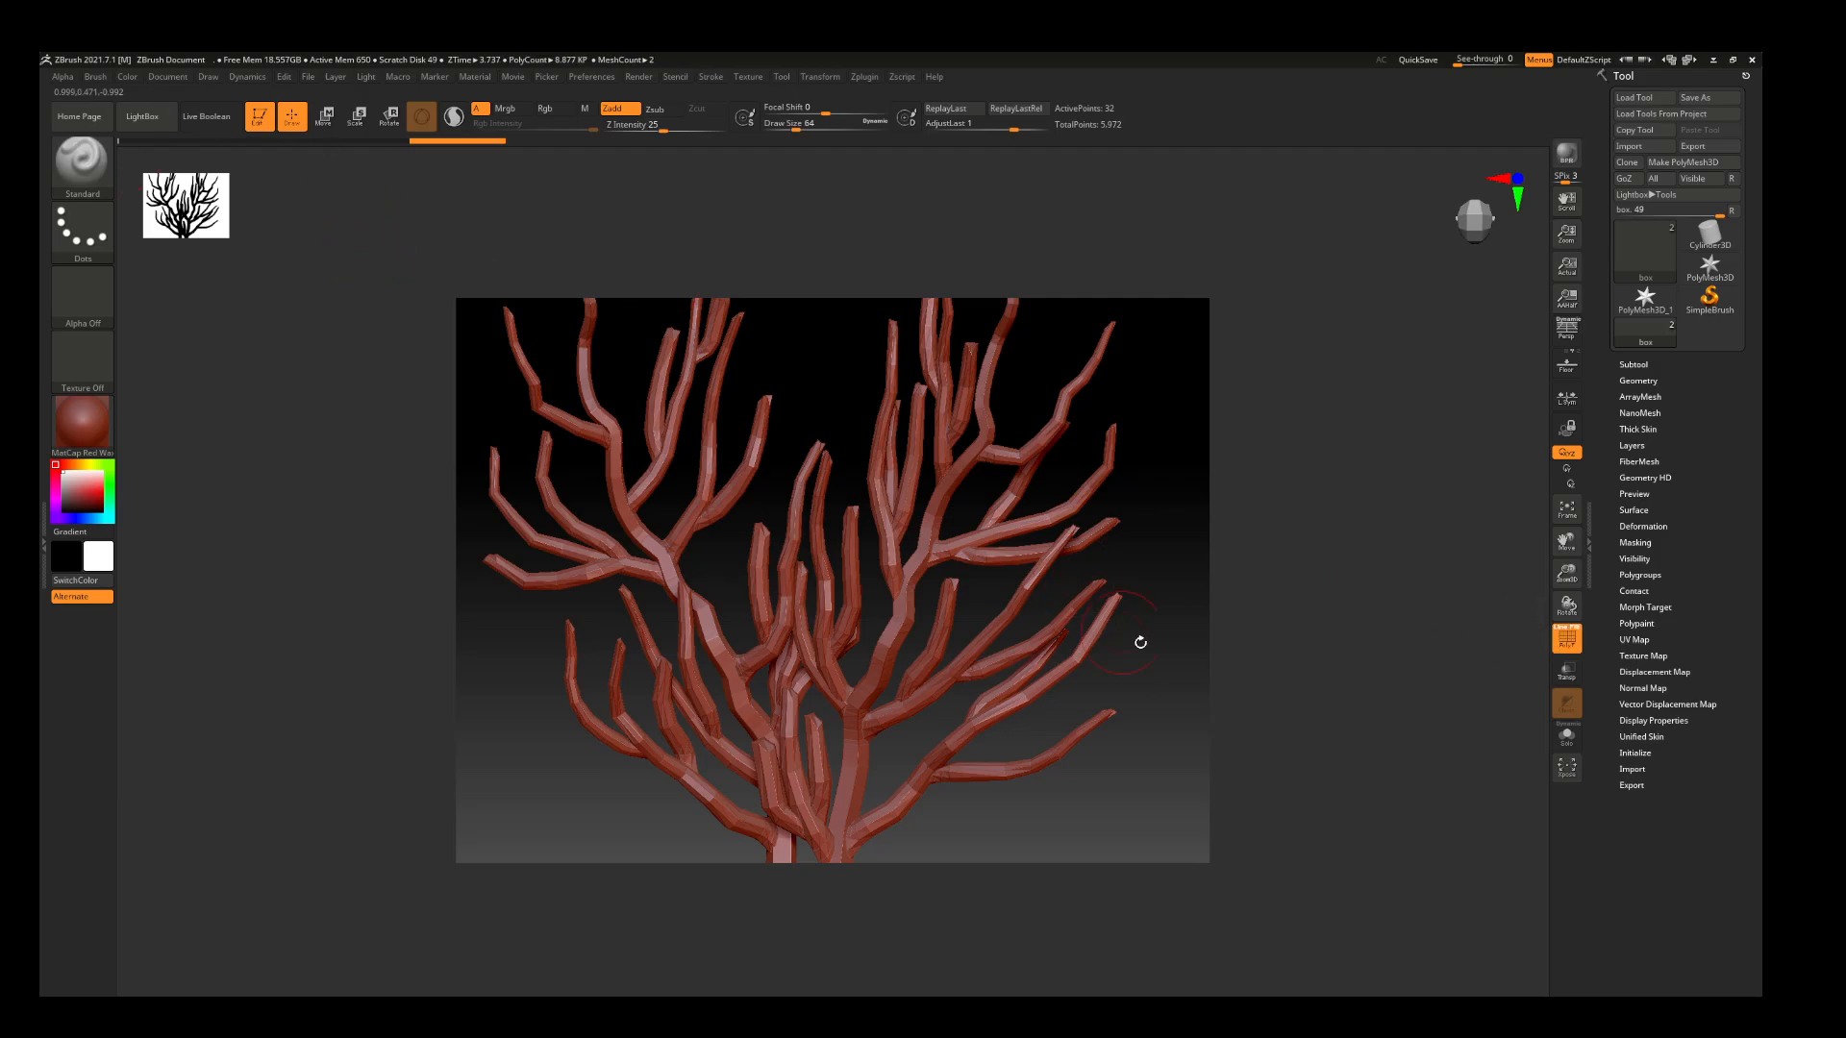
{"action": "left_click_drag", "start_coordinate": [1137, 638], "coordinate": [1183, 664]}
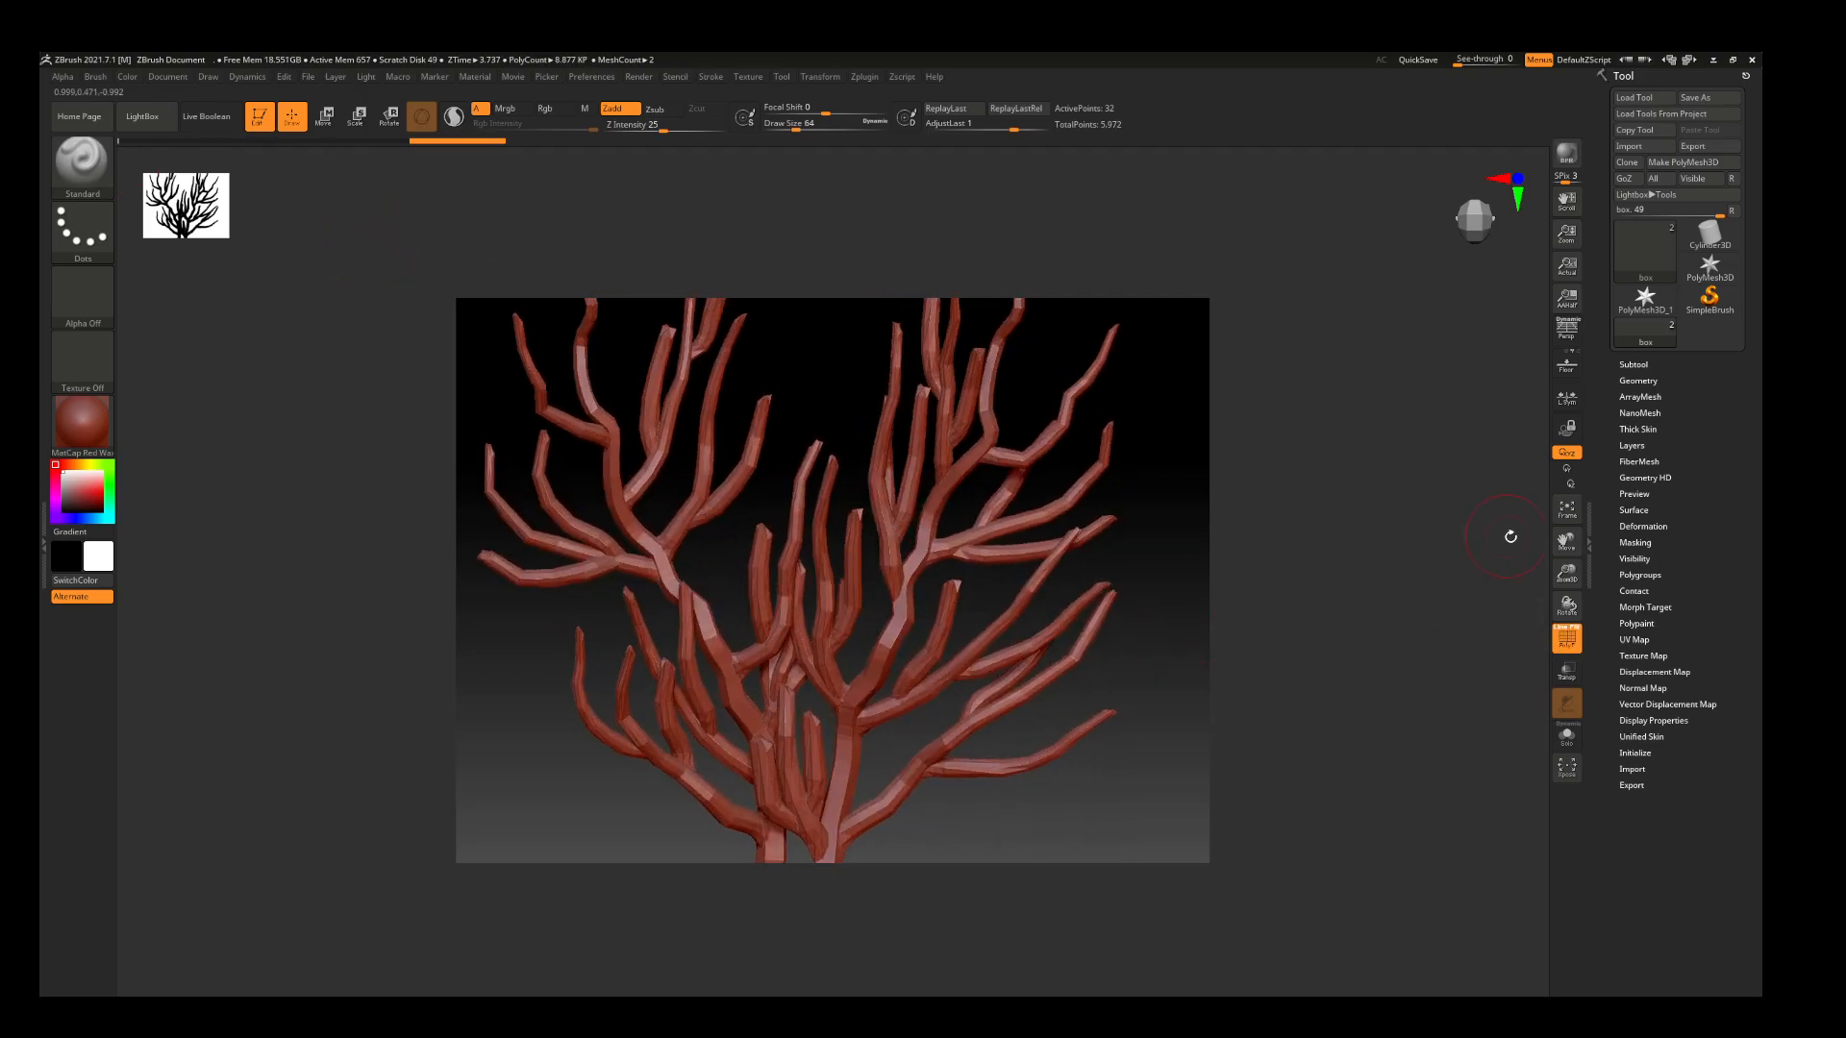
{"action": "left_click_drag", "start_coordinate": [1567, 575], "coordinate": [1564, 593]}
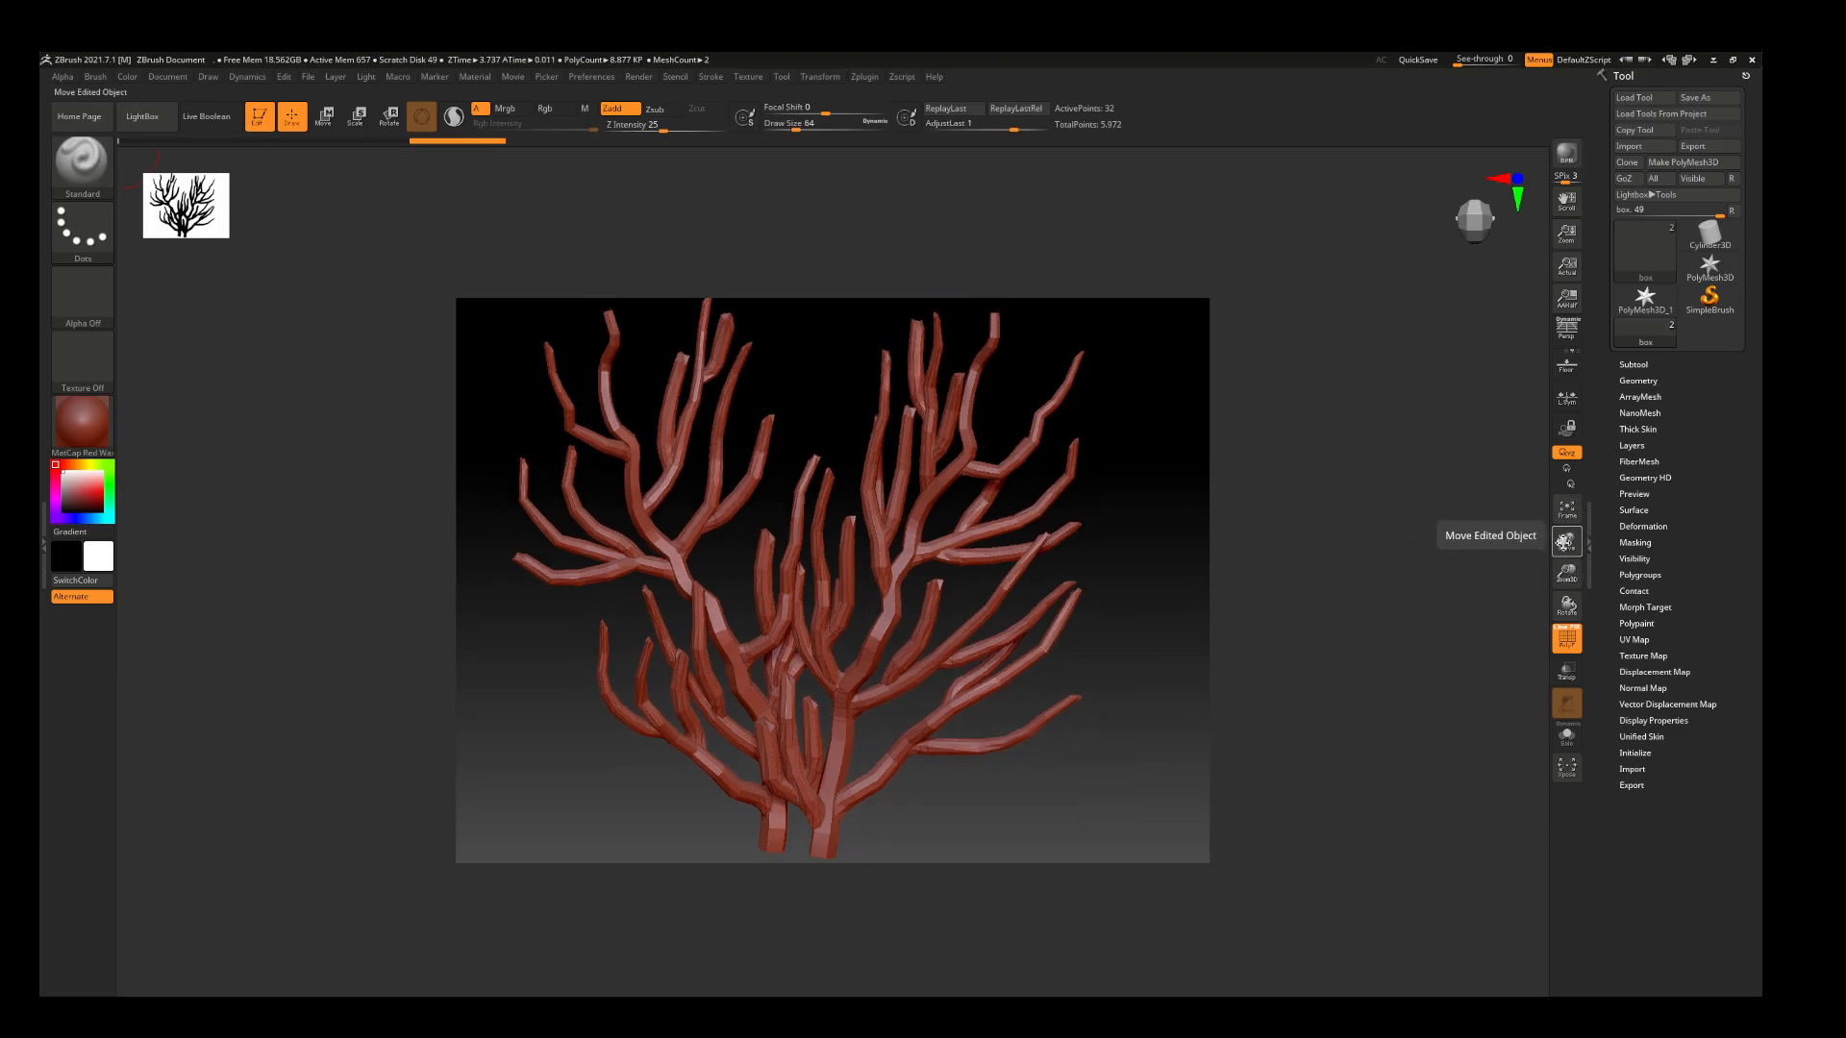
{"action": "left_click", "coordinate": [1633, 363]}
{"action": "left_click", "coordinate": [1682, 436]}
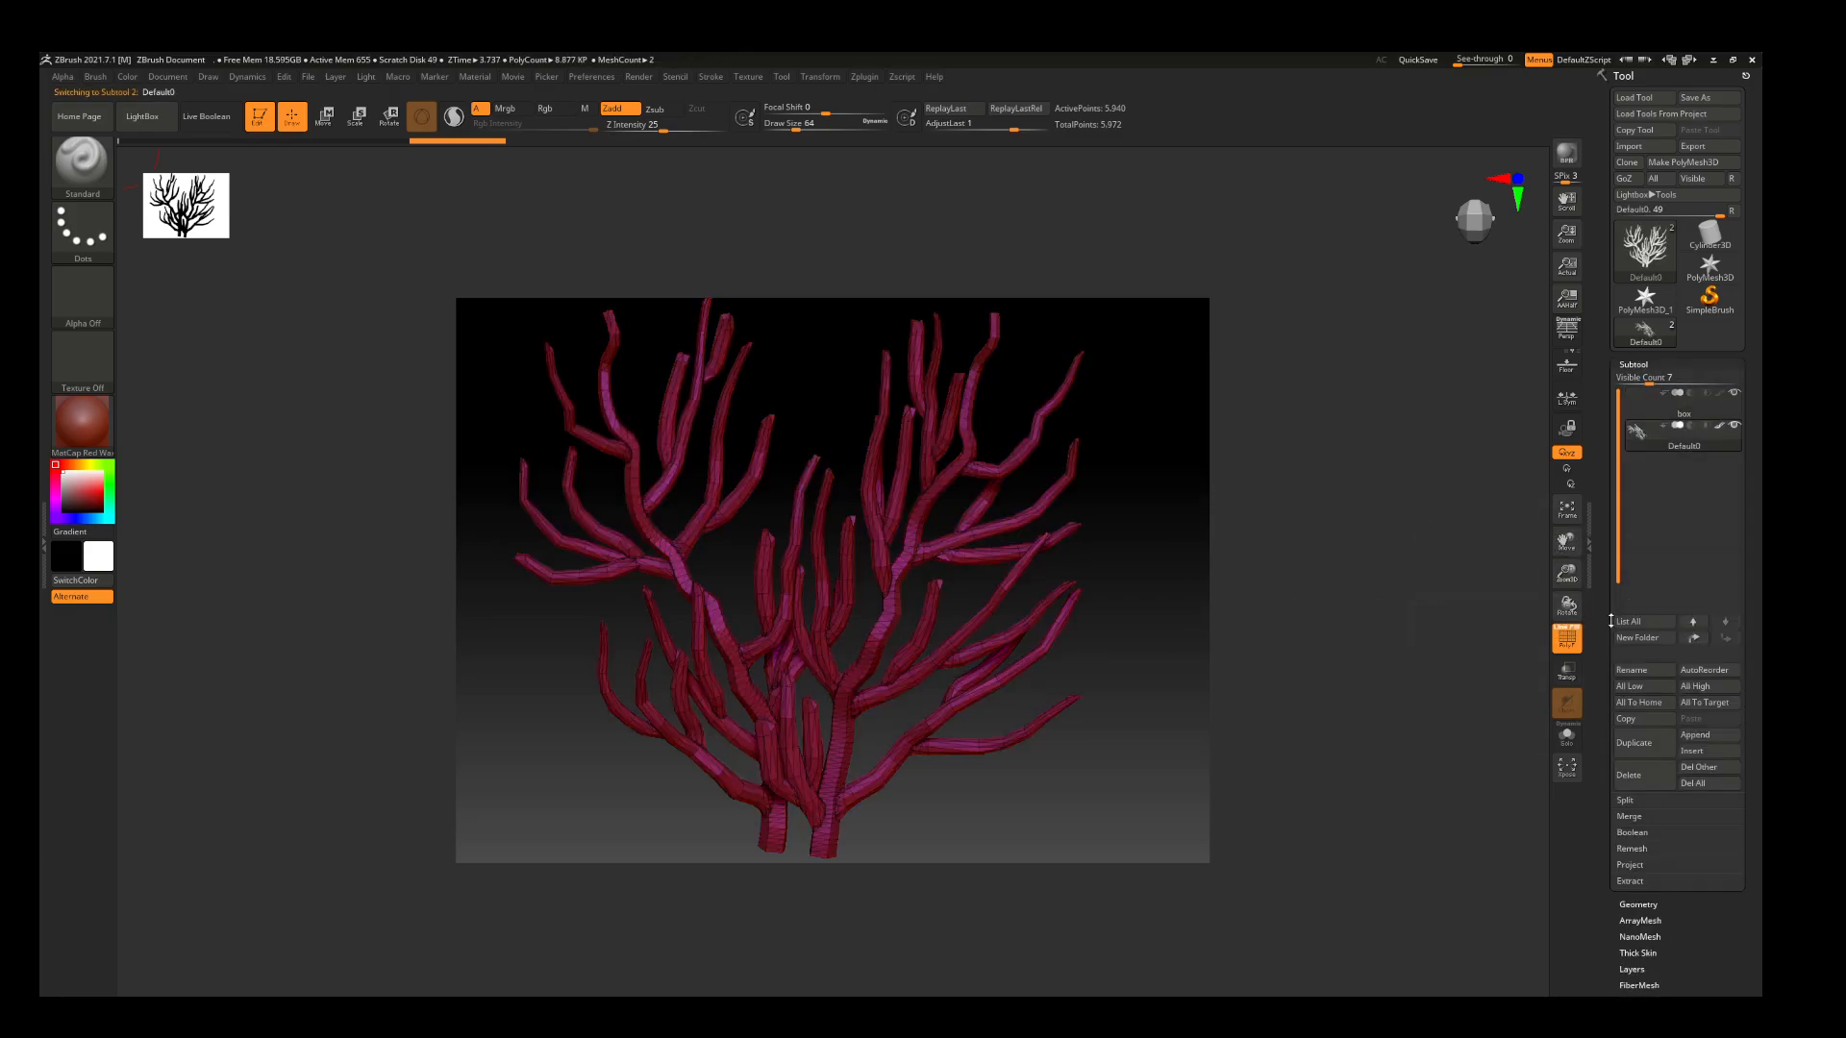
Compare the coral with and without its polyframe, leaving the polyframe off
{"action": "left_click", "coordinate": [1567, 644]}
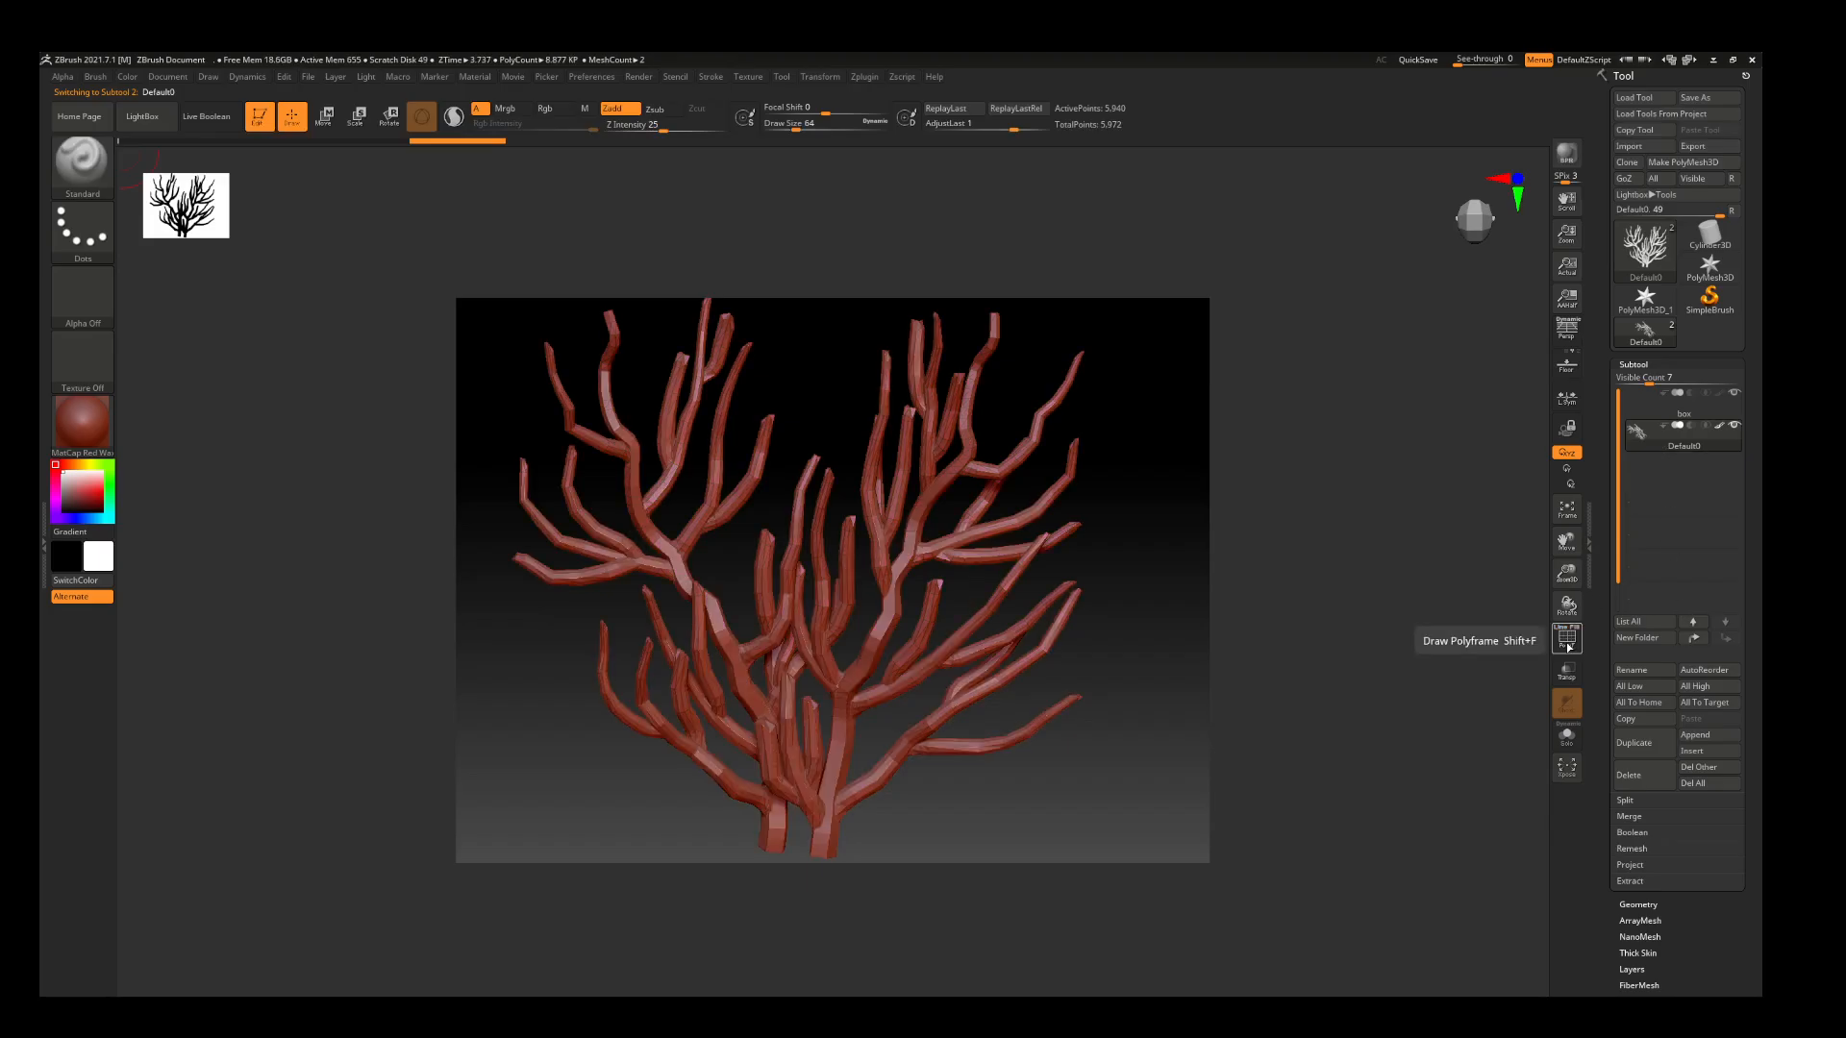
{"action": "left_click", "coordinate": [1567, 643]}
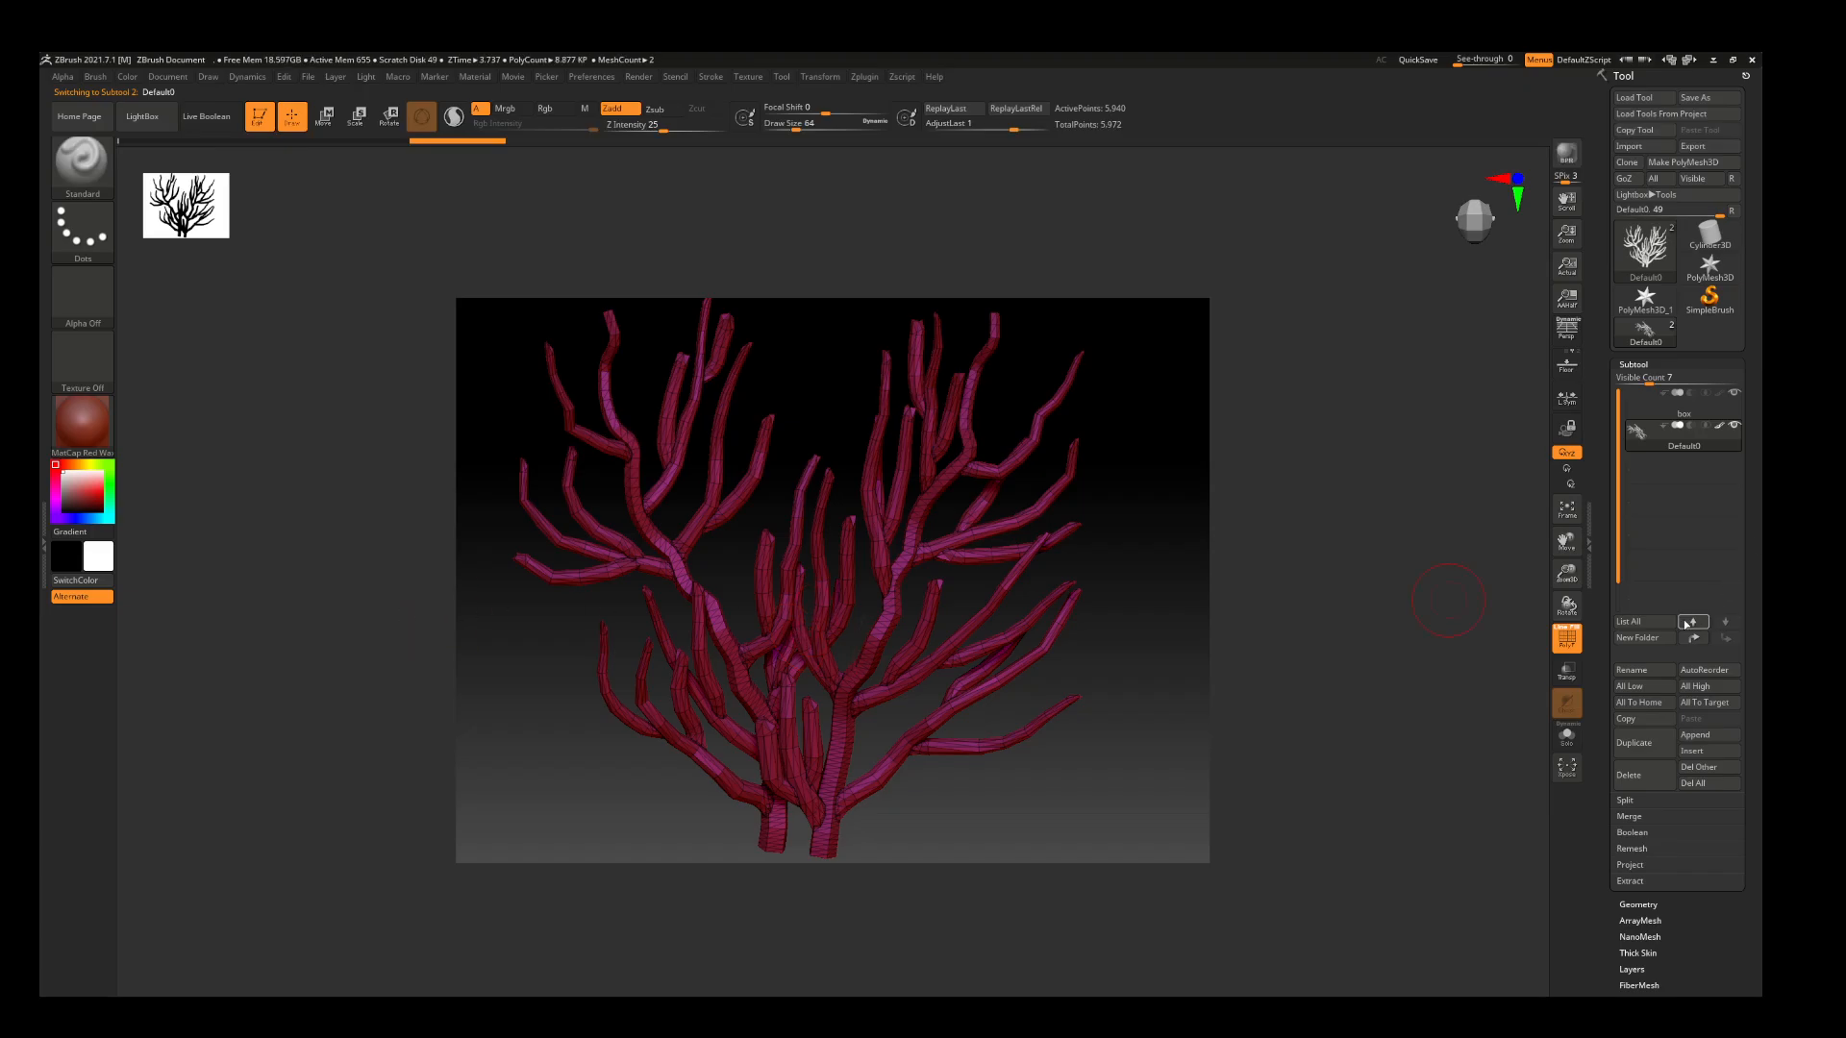
{"action": "left_click", "coordinate": [1567, 642]}
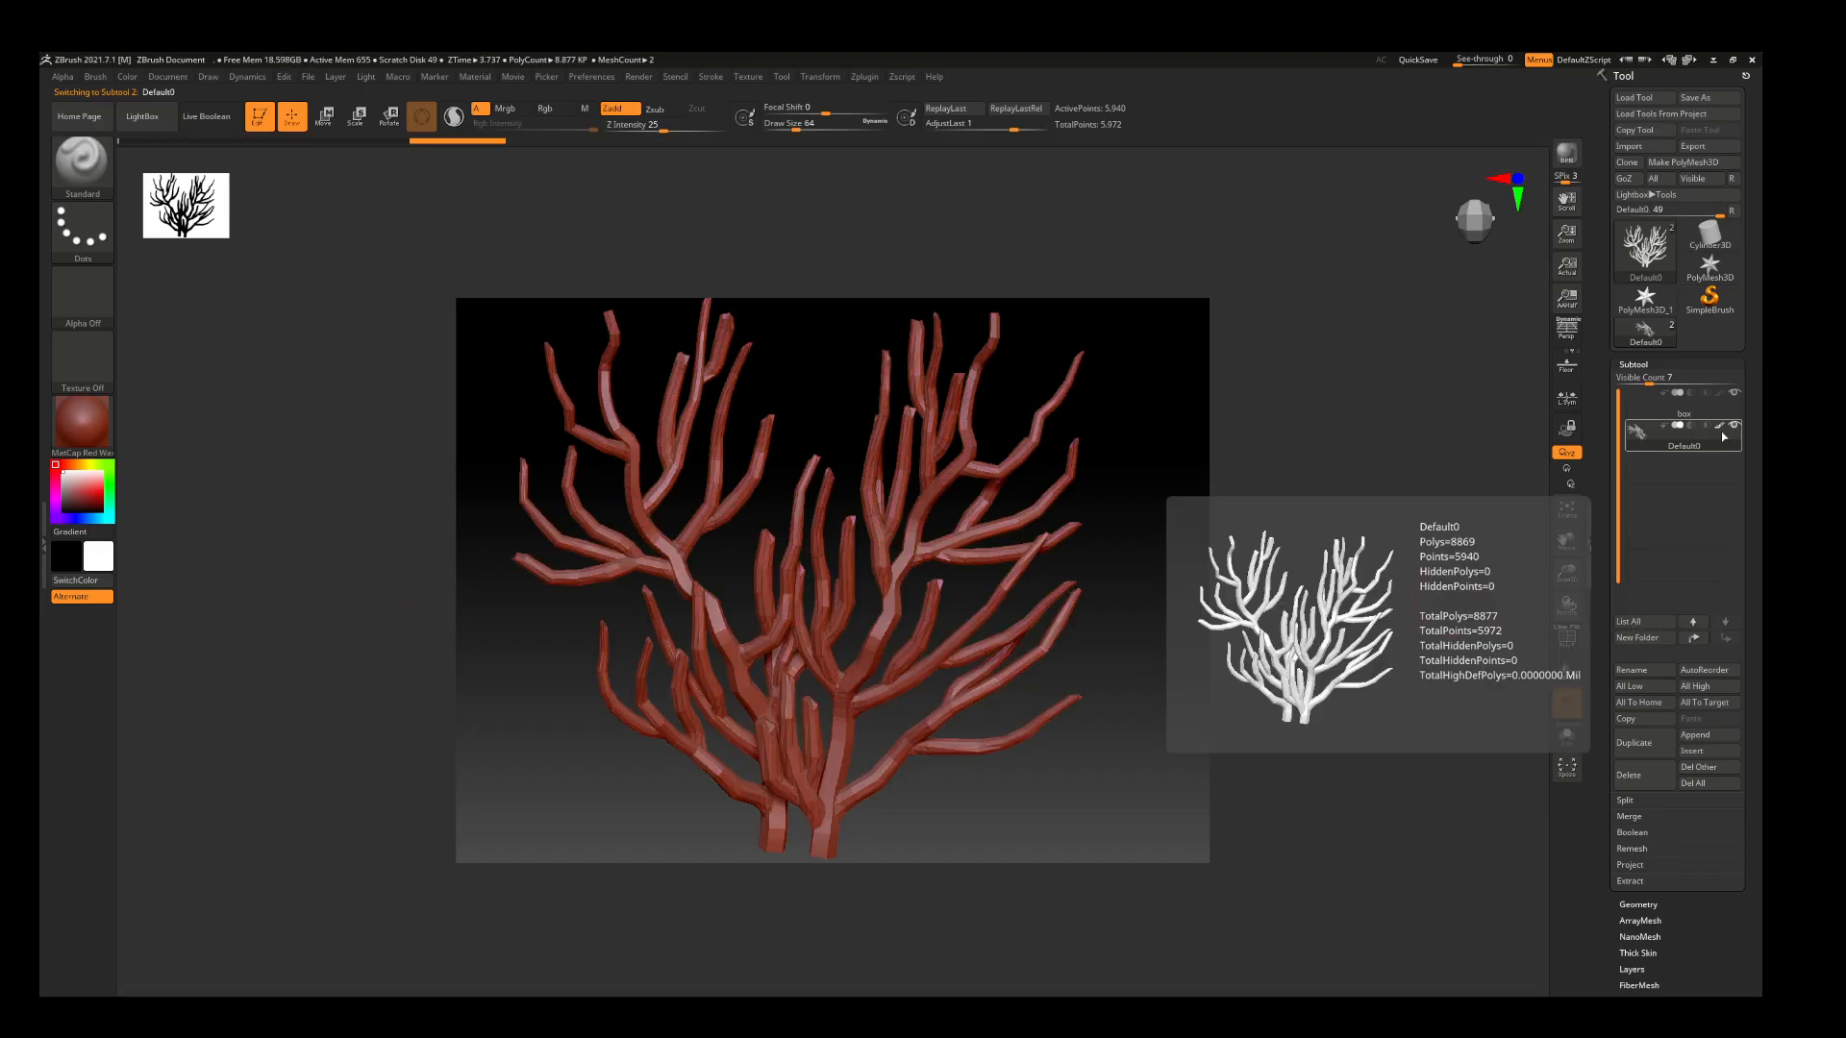
Duplicate the coral subtool, hide the copy and make the original active
{"action": "left_click", "coordinate": [1648, 745]}
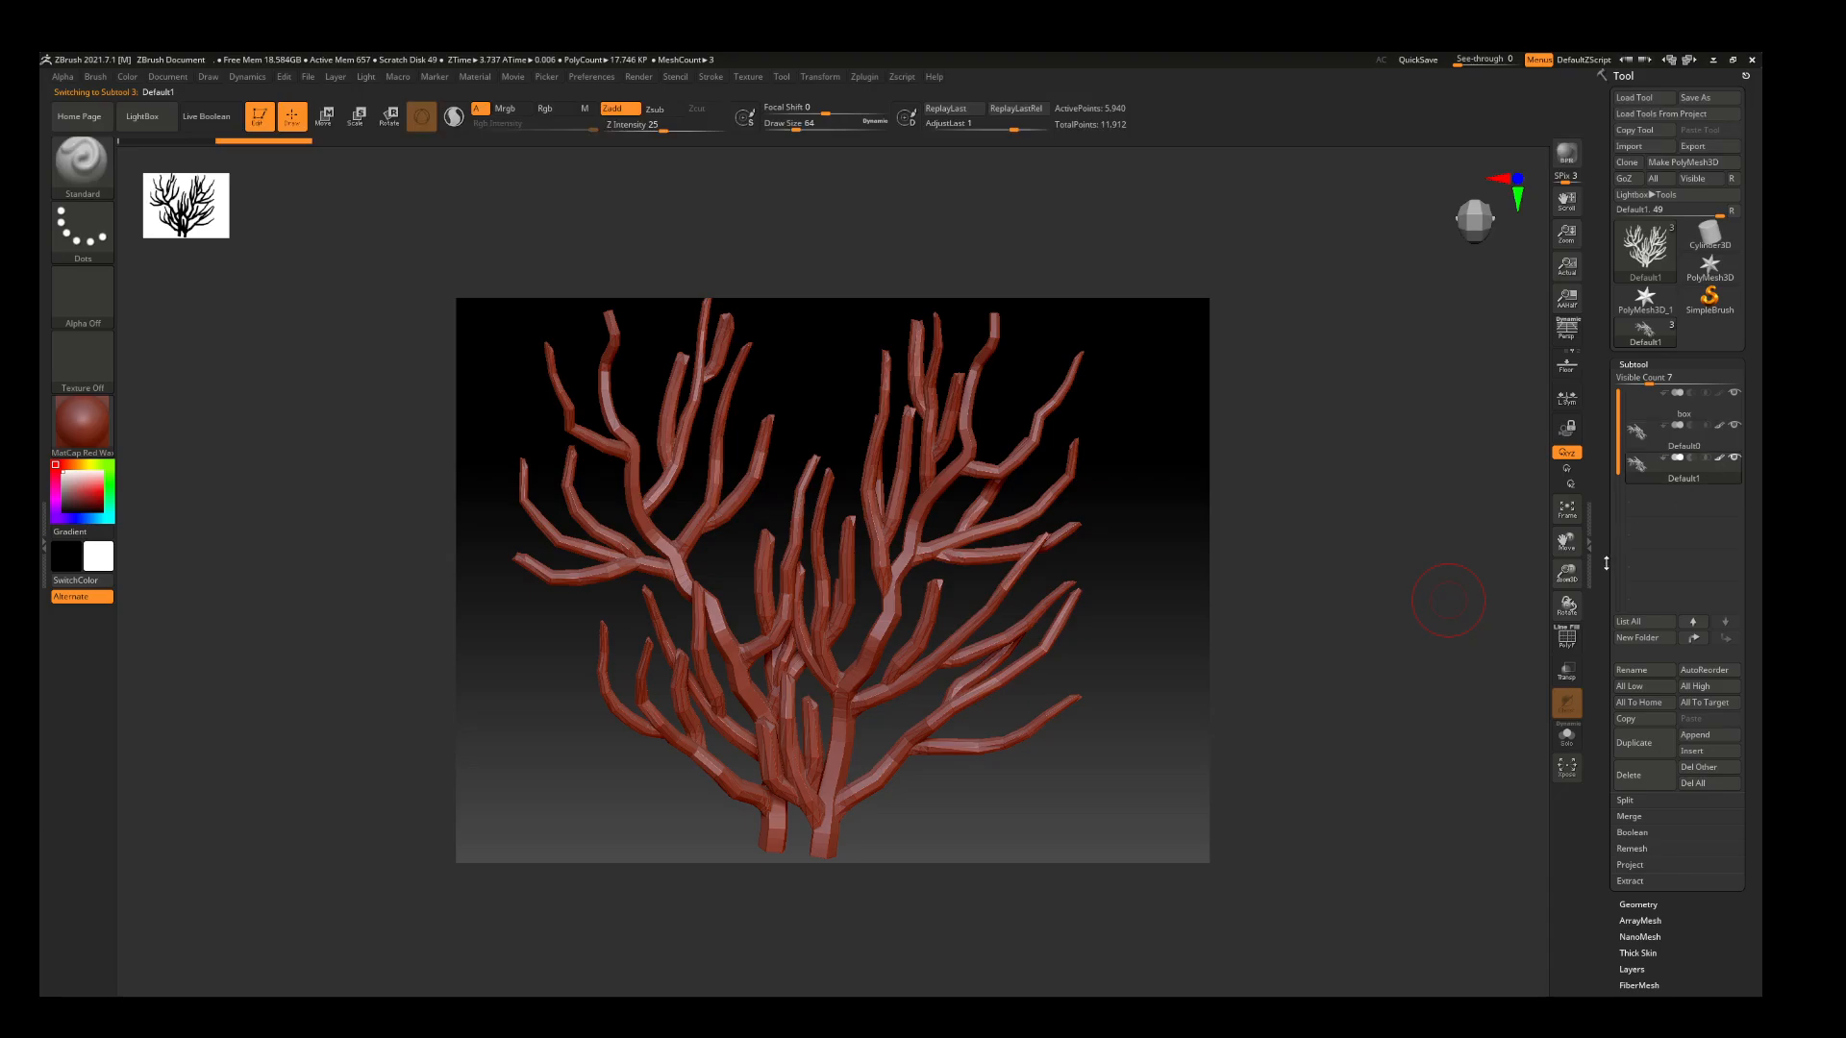
{"action": "left_click_drag", "start_coordinate": [1605, 564], "coordinate": [1605, 542]}
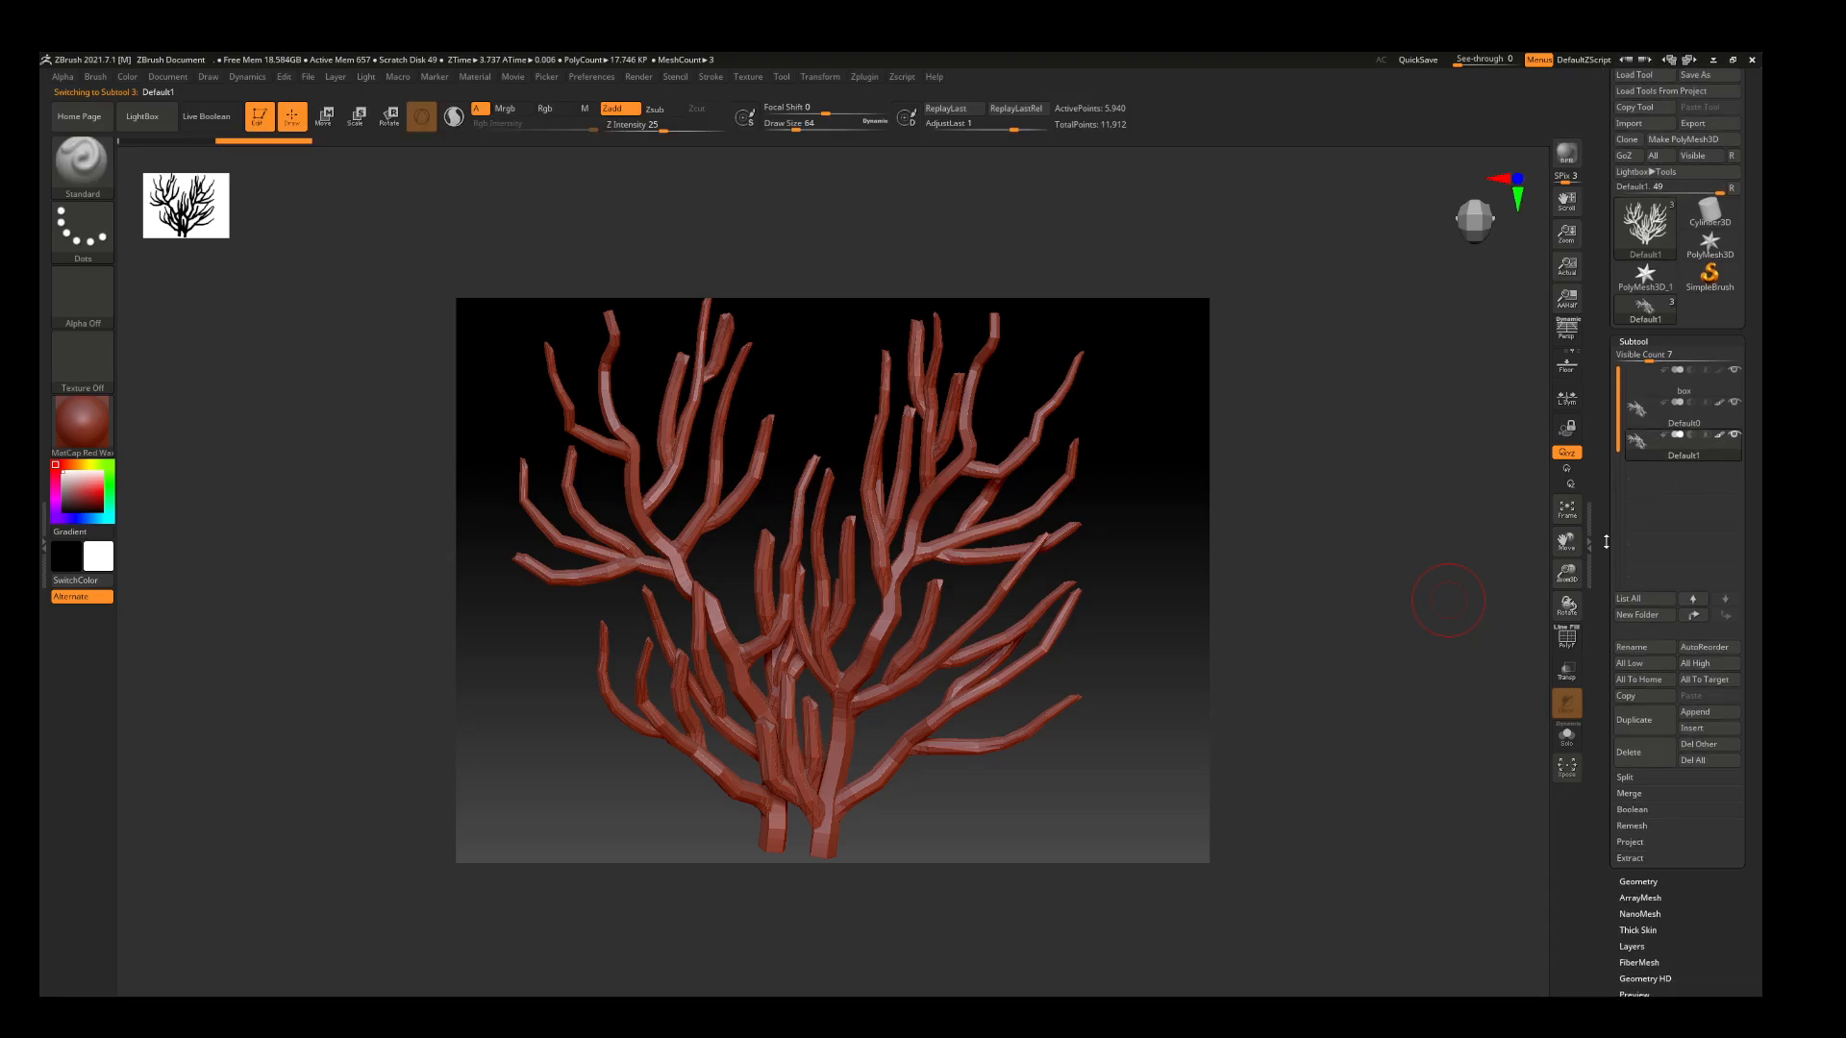
{"action": "left_click", "coordinate": [1736, 441]}
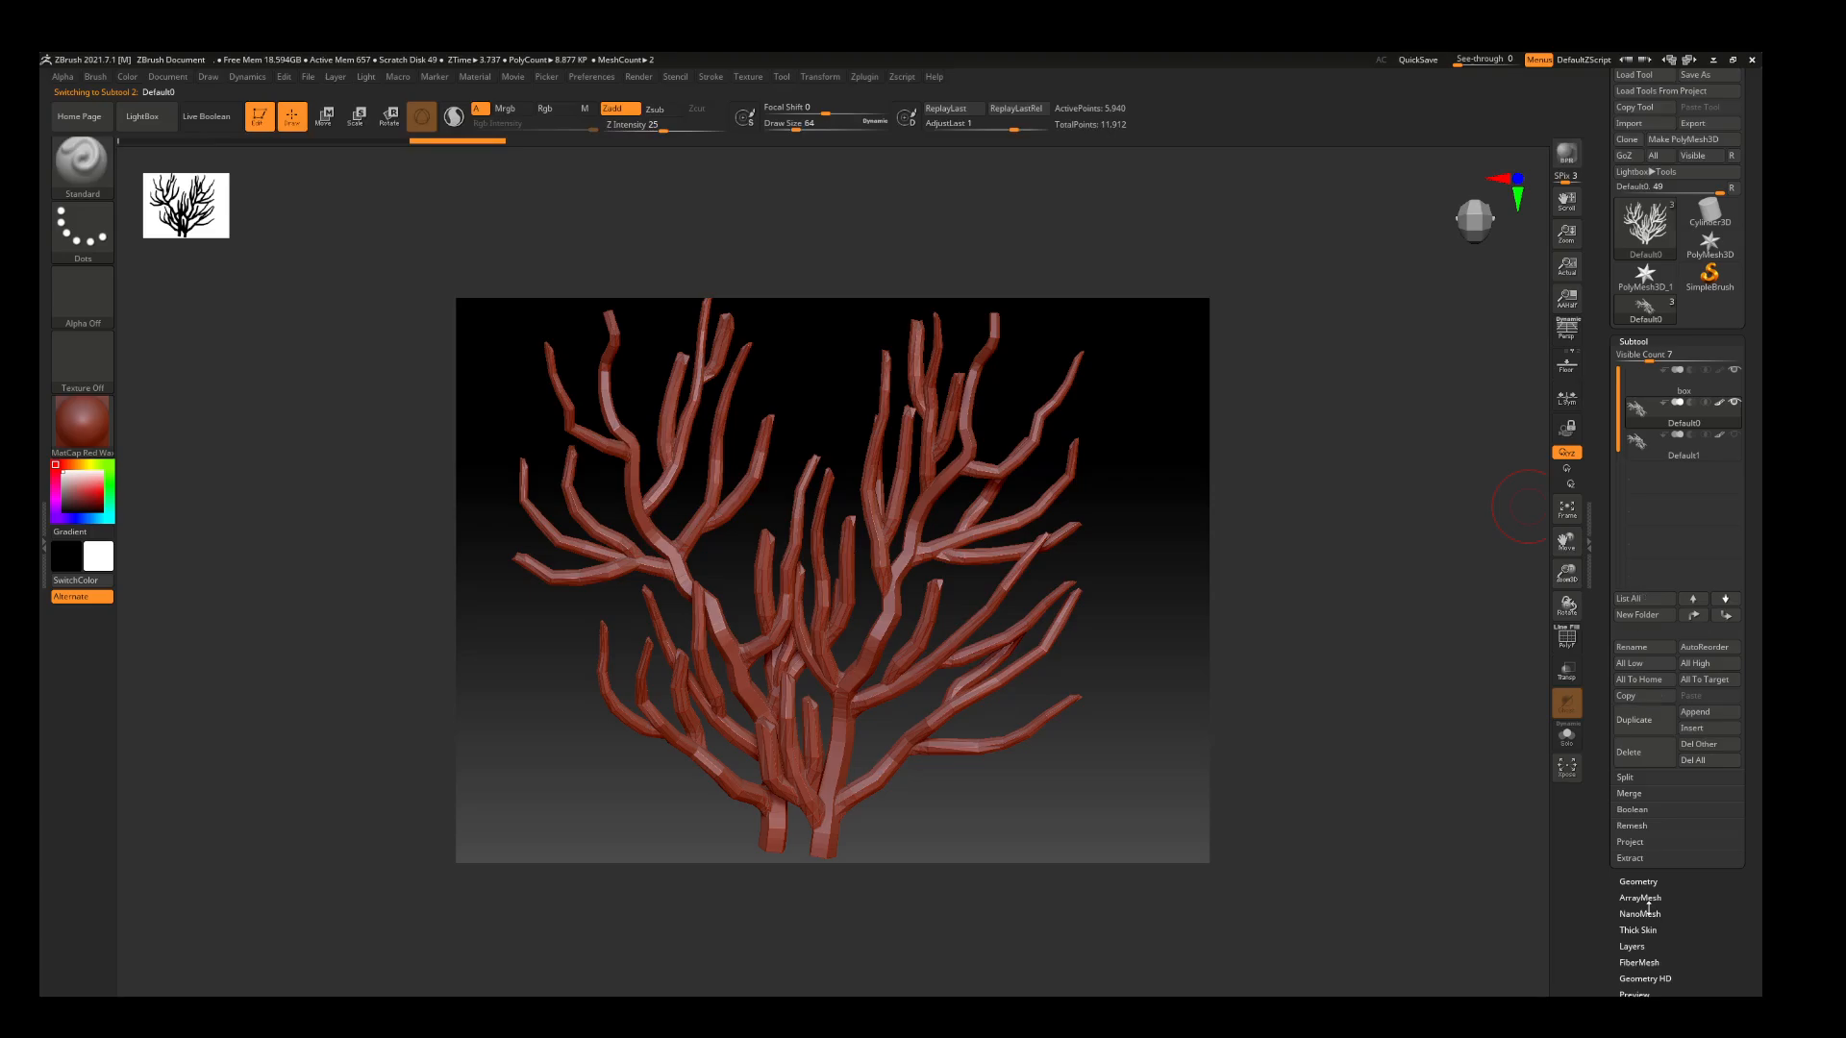
Open the Geometry settings for the original coral subtool
{"action": "left_click_drag", "start_coordinate": [1606, 881], "coordinate": [1605, 797]}
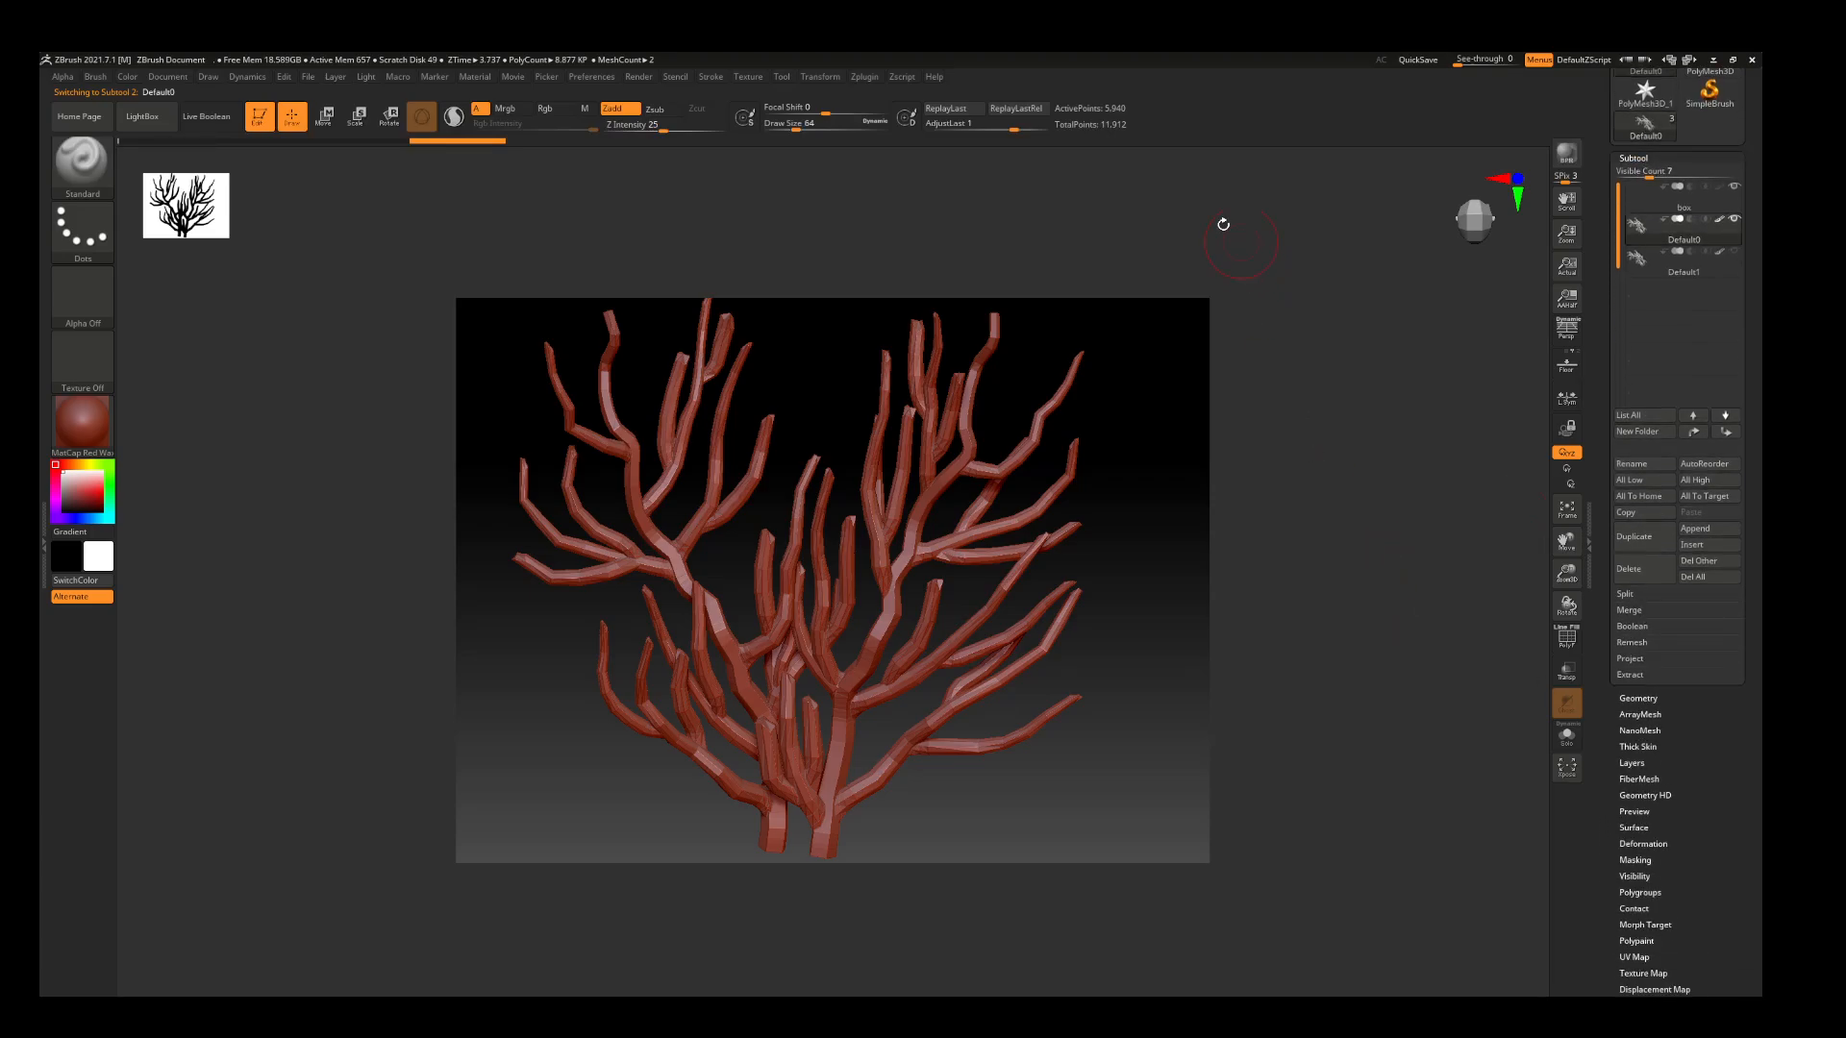
{"action": "mouse_move", "coordinate": [1076, 746]}
{"action": "left_mouse_down"}
{"action": "mouse_move", "coordinate": [1117, 741]}
{"action": "mouse_move", "coordinate": [1080, 734]}
{"action": "left_mouse_up"}
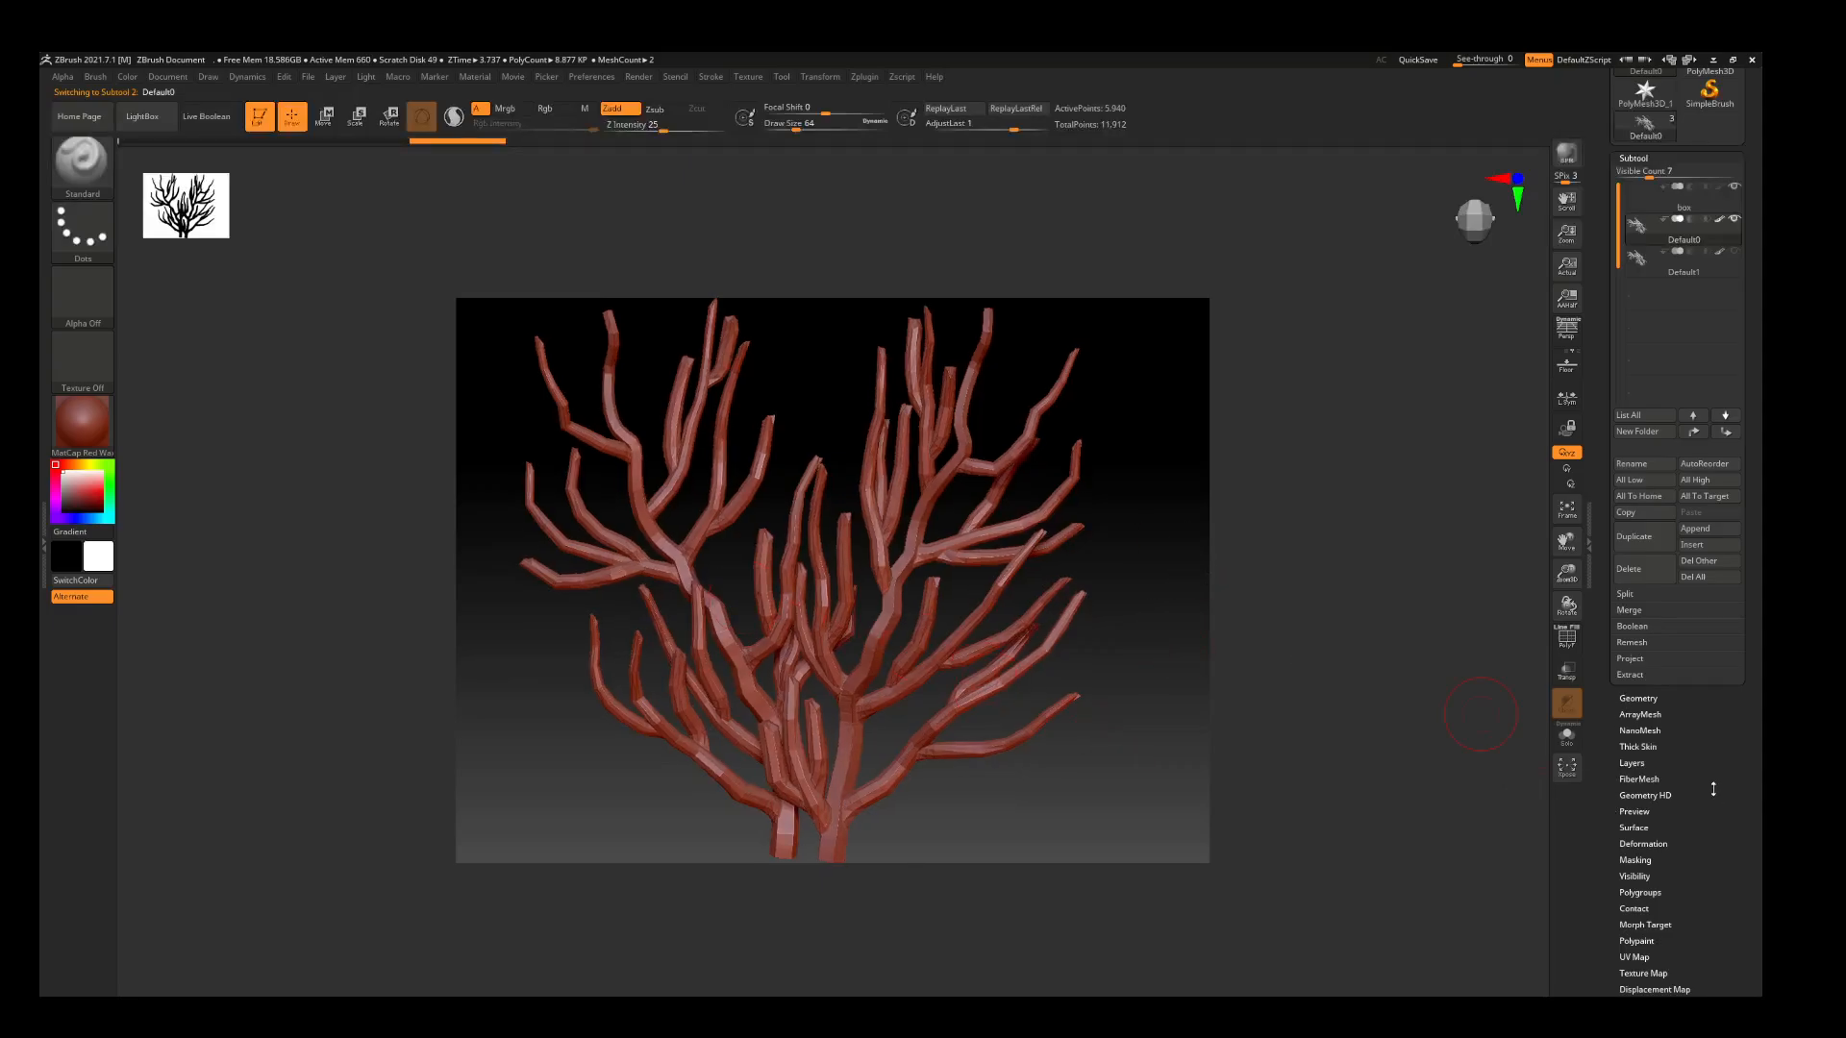
{"action": "left_click", "coordinate": [1638, 699]}
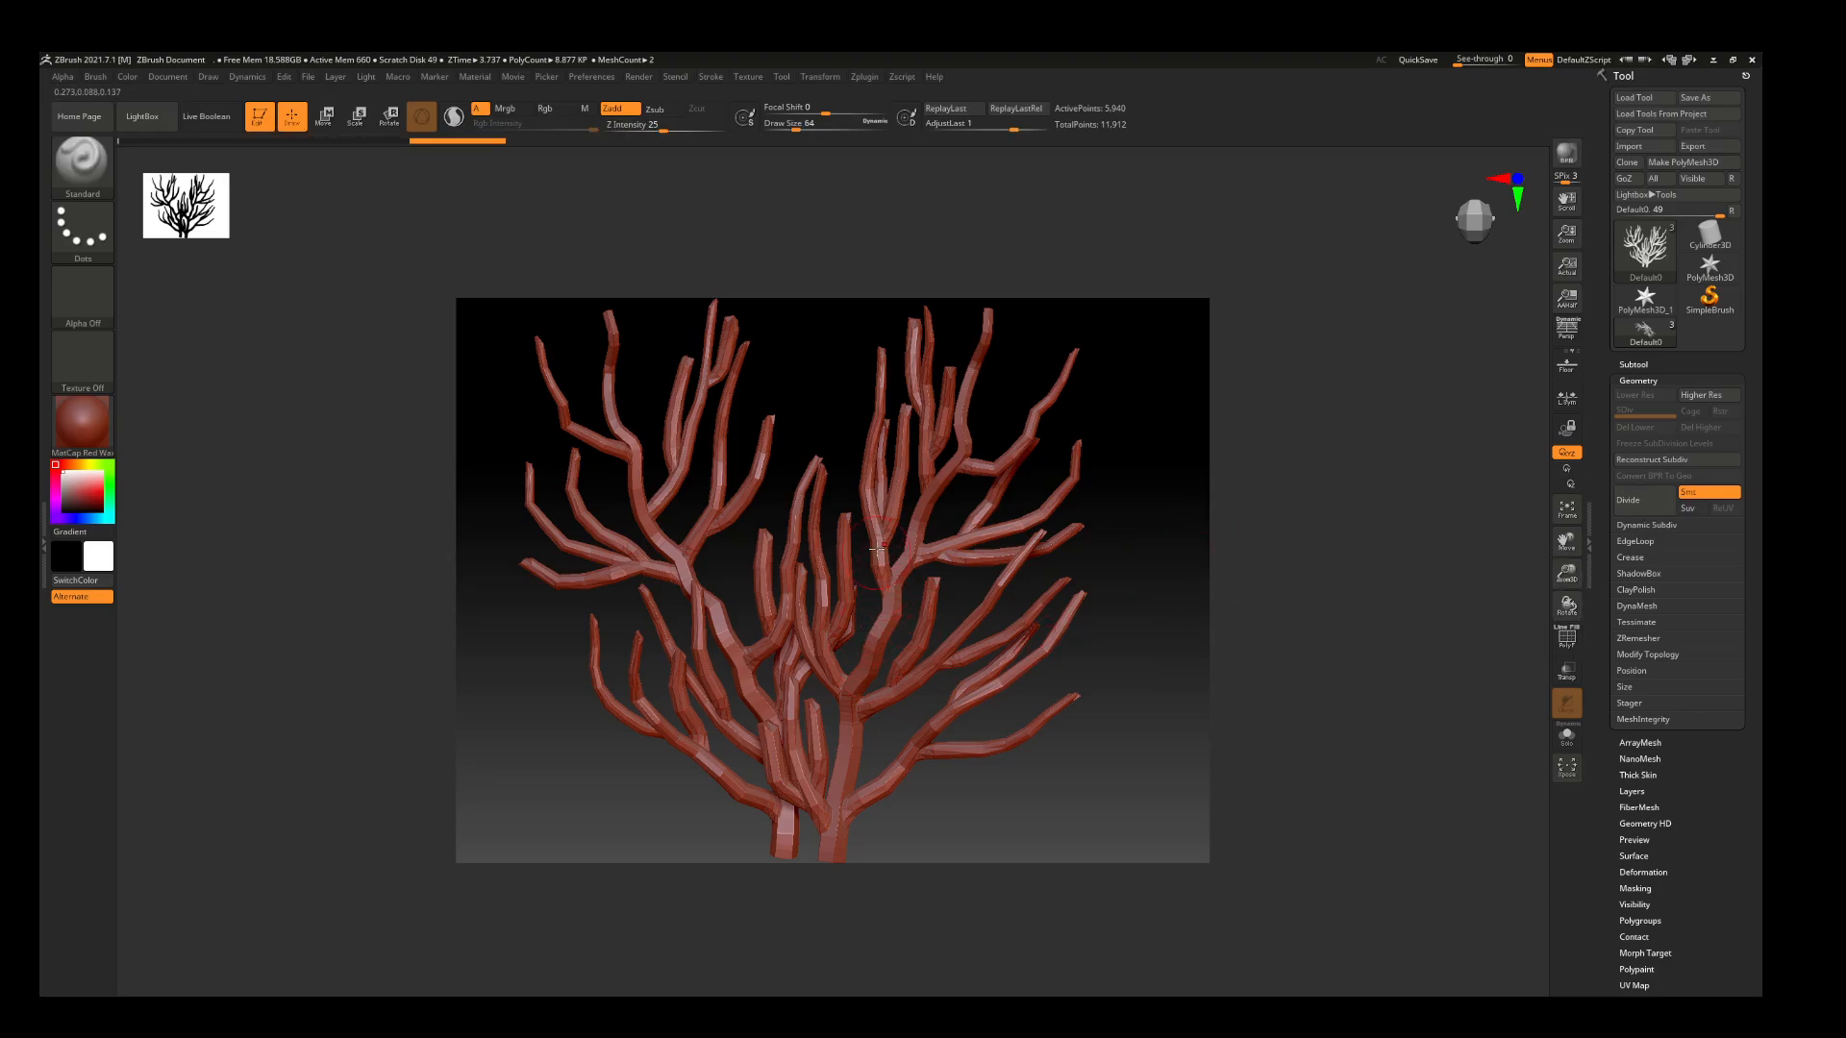
Try the Smooth brush on the low-poly coral's right trunk and its central branches
{"action": "left_click_drag", "start_coordinate": [1122, 663], "coordinate": [1078, 661]}
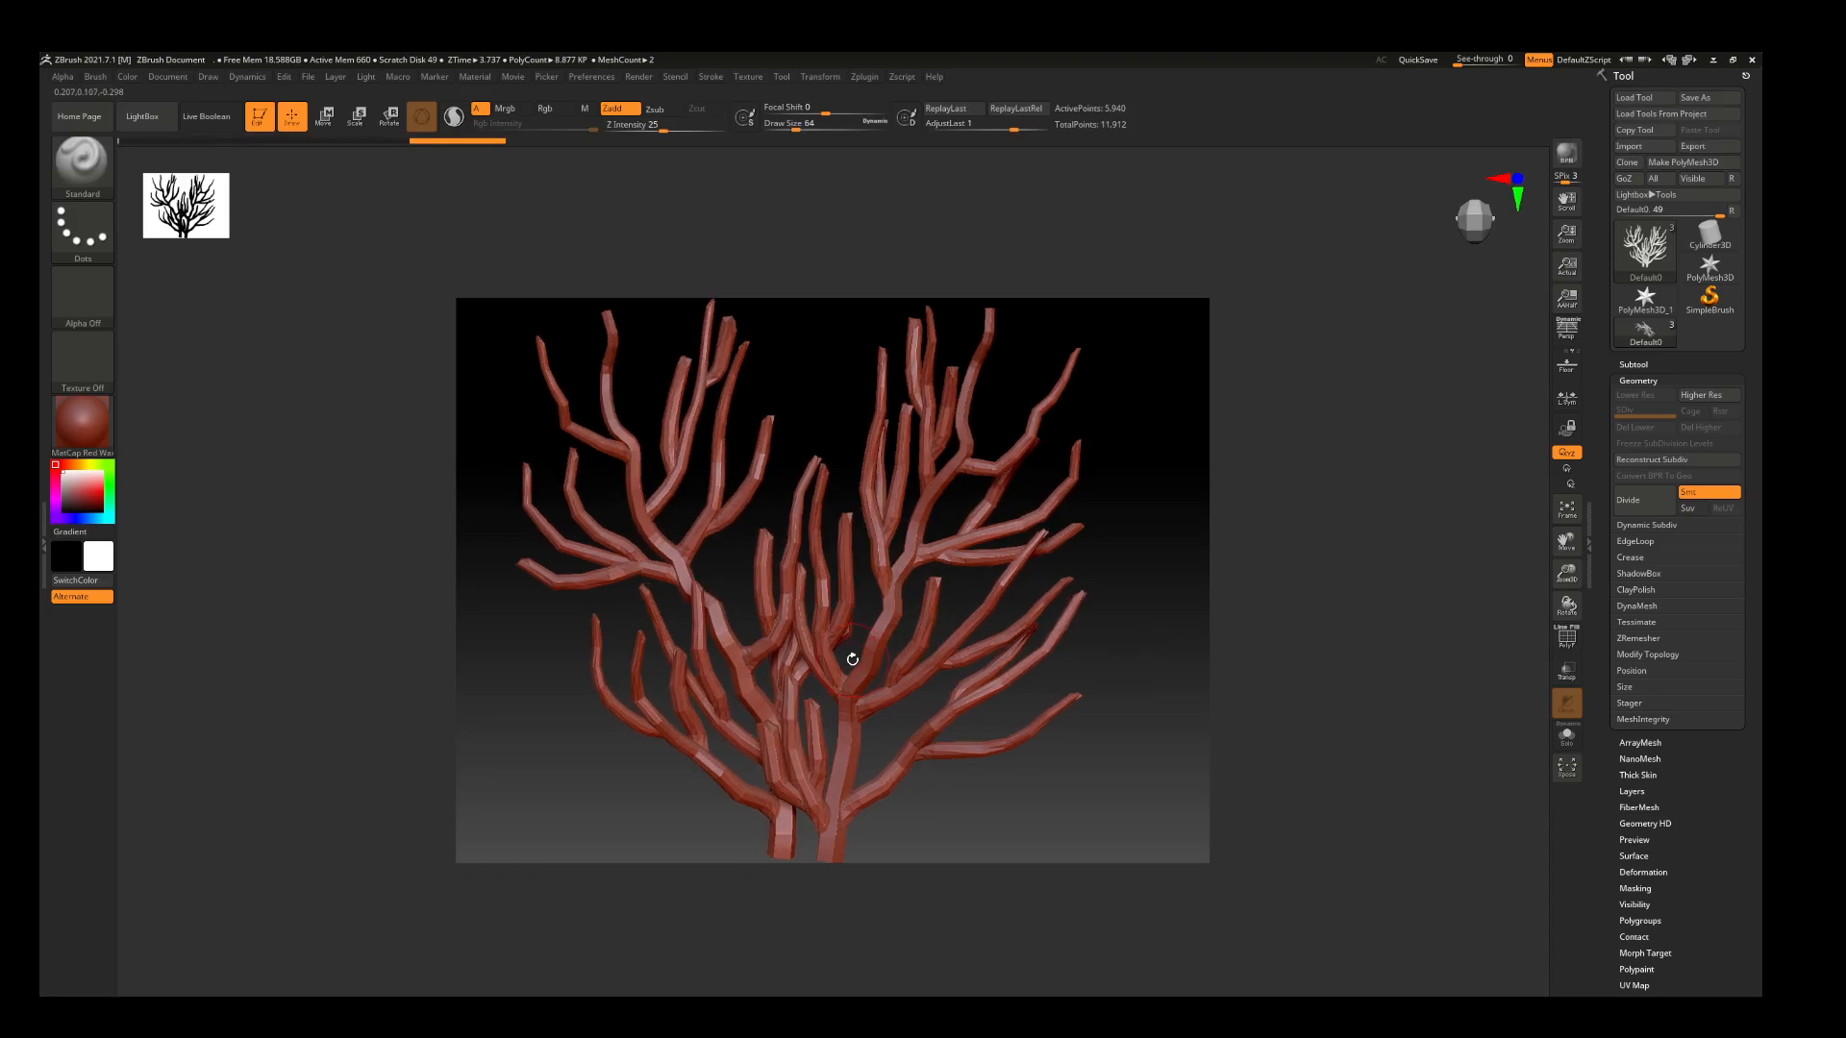
{"action": "key", "text": "shift"}
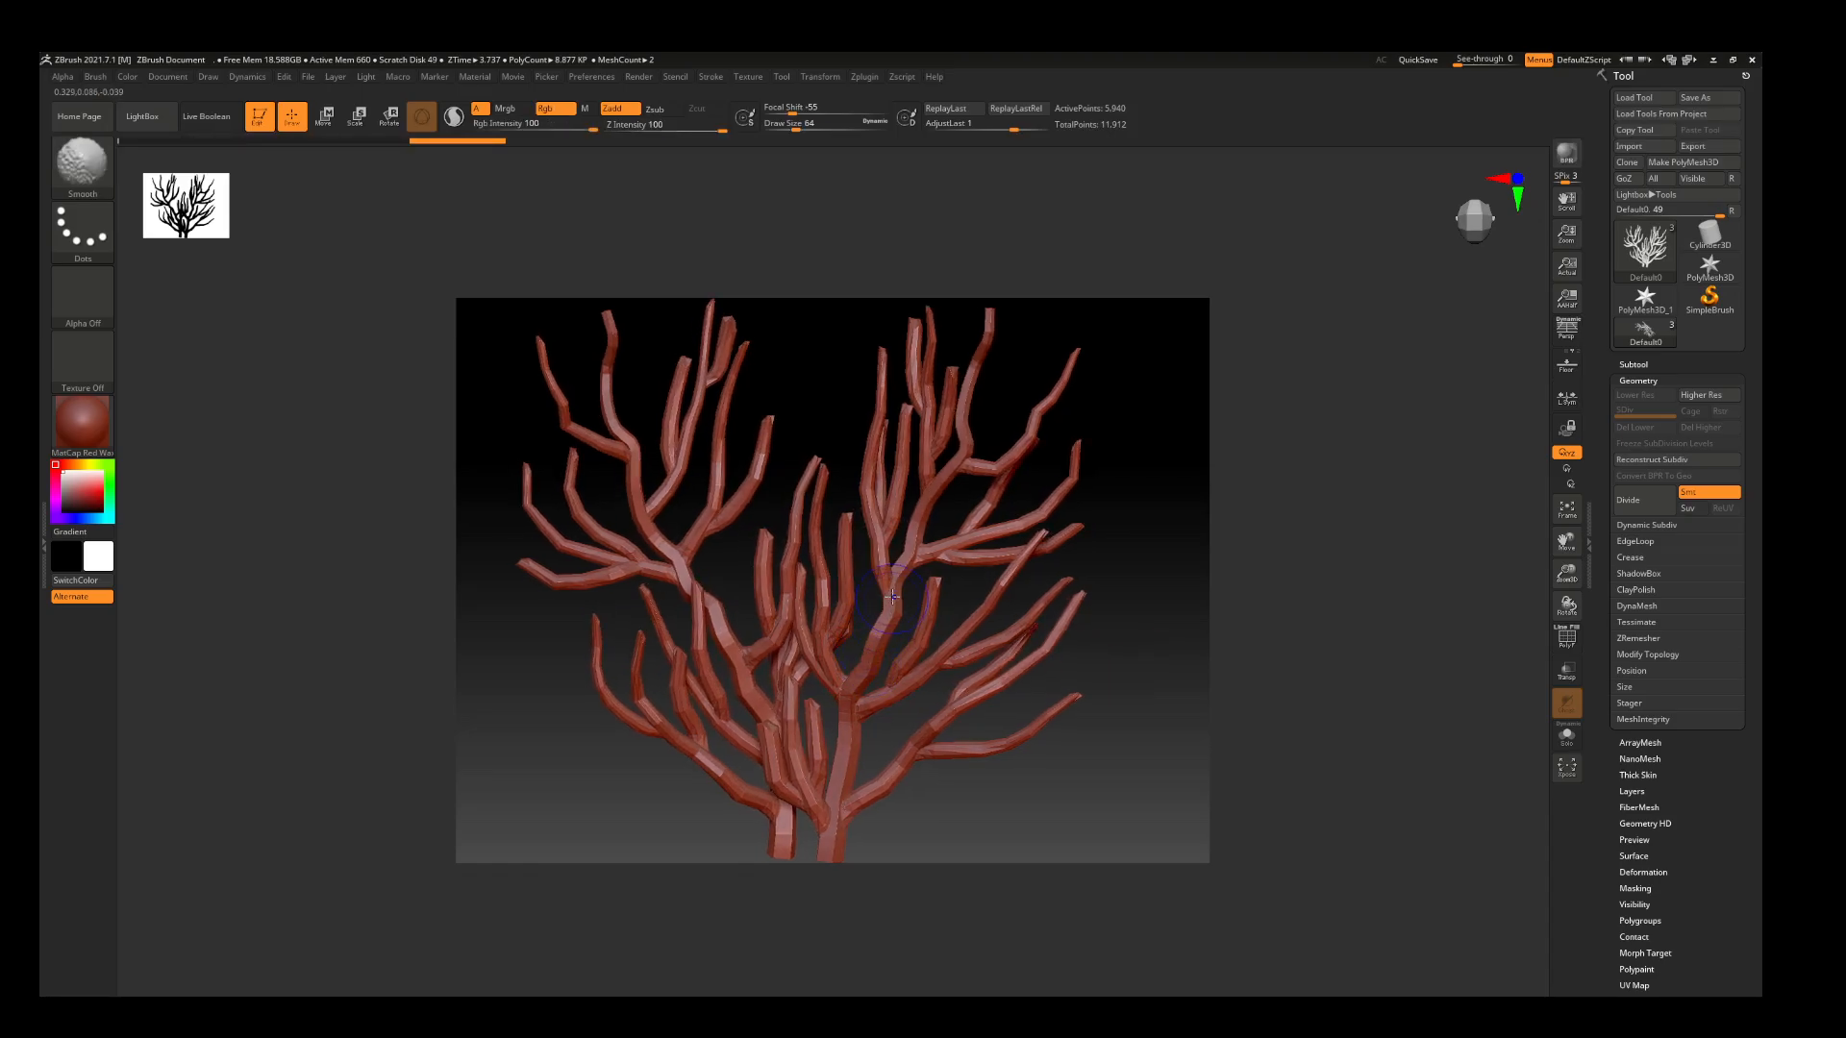
{"action": "left_click_drag", "start_coordinate": [892, 597], "coordinate": [893, 592], "text": "shift"}
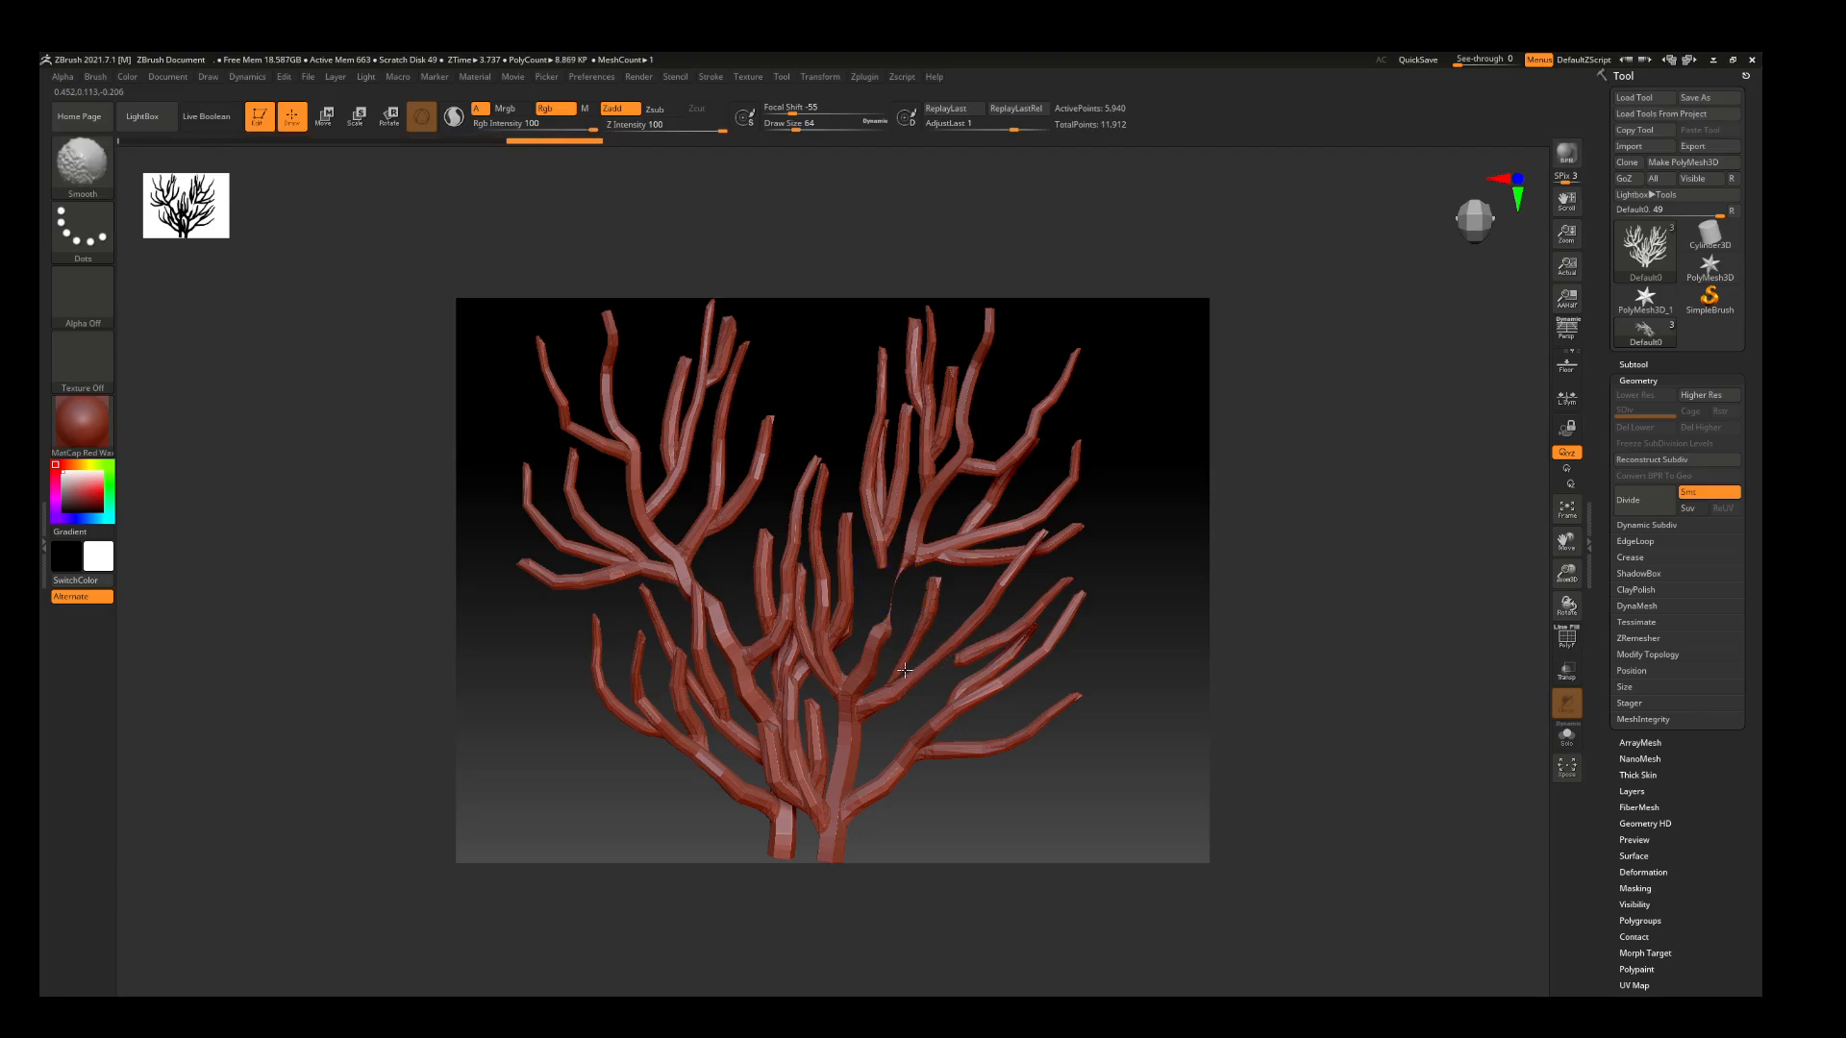
{"action": "mouse_move", "coordinate": [905, 670]}
{"action": "left_mouse_down", "text": "shift"}
{"action": "mouse_move", "coordinate": [865, 707]}
{"action": "mouse_move", "coordinate": [829, 856]}
{"action": "left_mouse_up", "text": "shift"}
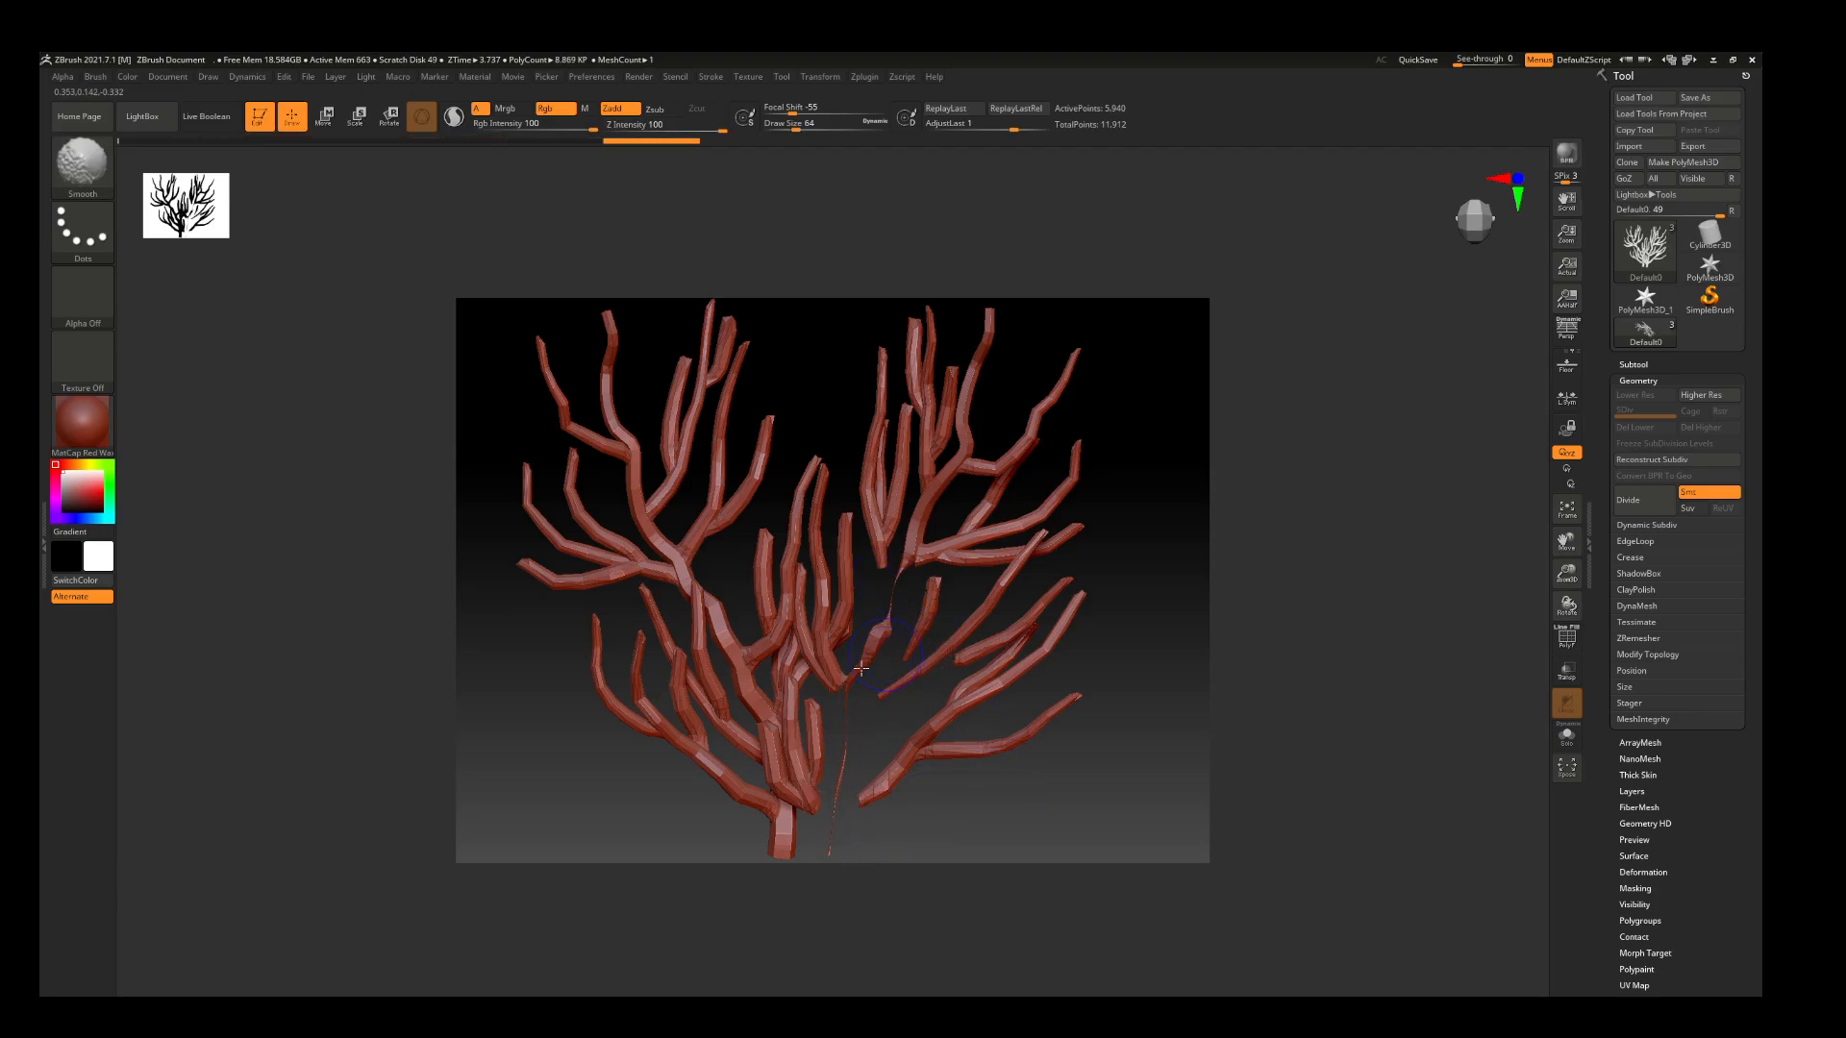
{"action": "mouse_move", "coordinate": [861, 667]}
{"action": "left_mouse_down", "text": "shift"}
{"action": "mouse_move", "coordinate": [829, 663]}
{"action": "mouse_move", "coordinate": [817, 616]}
{"action": "mouse_move", "coordinate": [835, 595]}
{"action": "left_mouse_up", "text": "shift"}
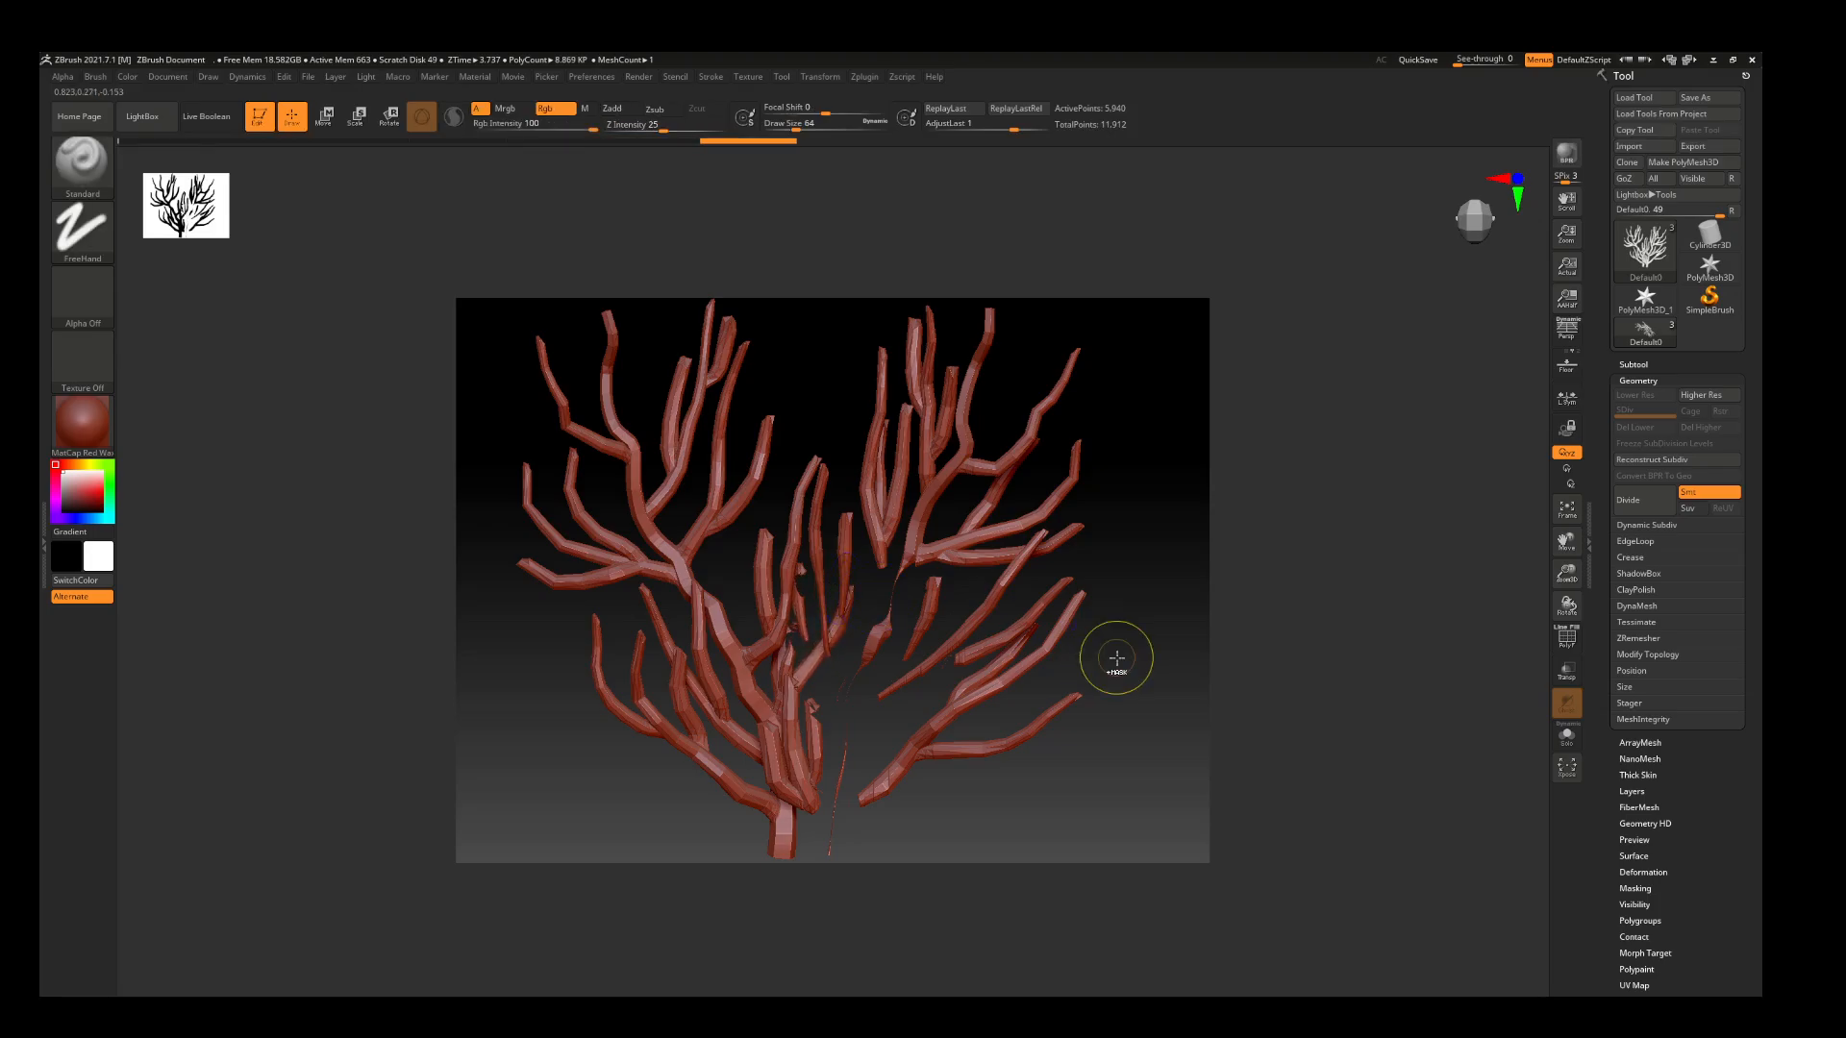
Undo the Smooth brush strokes on the coral until its trunks and branches regain their original shape
{"action": "key", "text": "ctrl+z"}
{"action": "key", "text": "ctrl+z"}
{"action": "key", "text": "ctrl+z"}
{"action": "key", "text": "ctrl+z"}
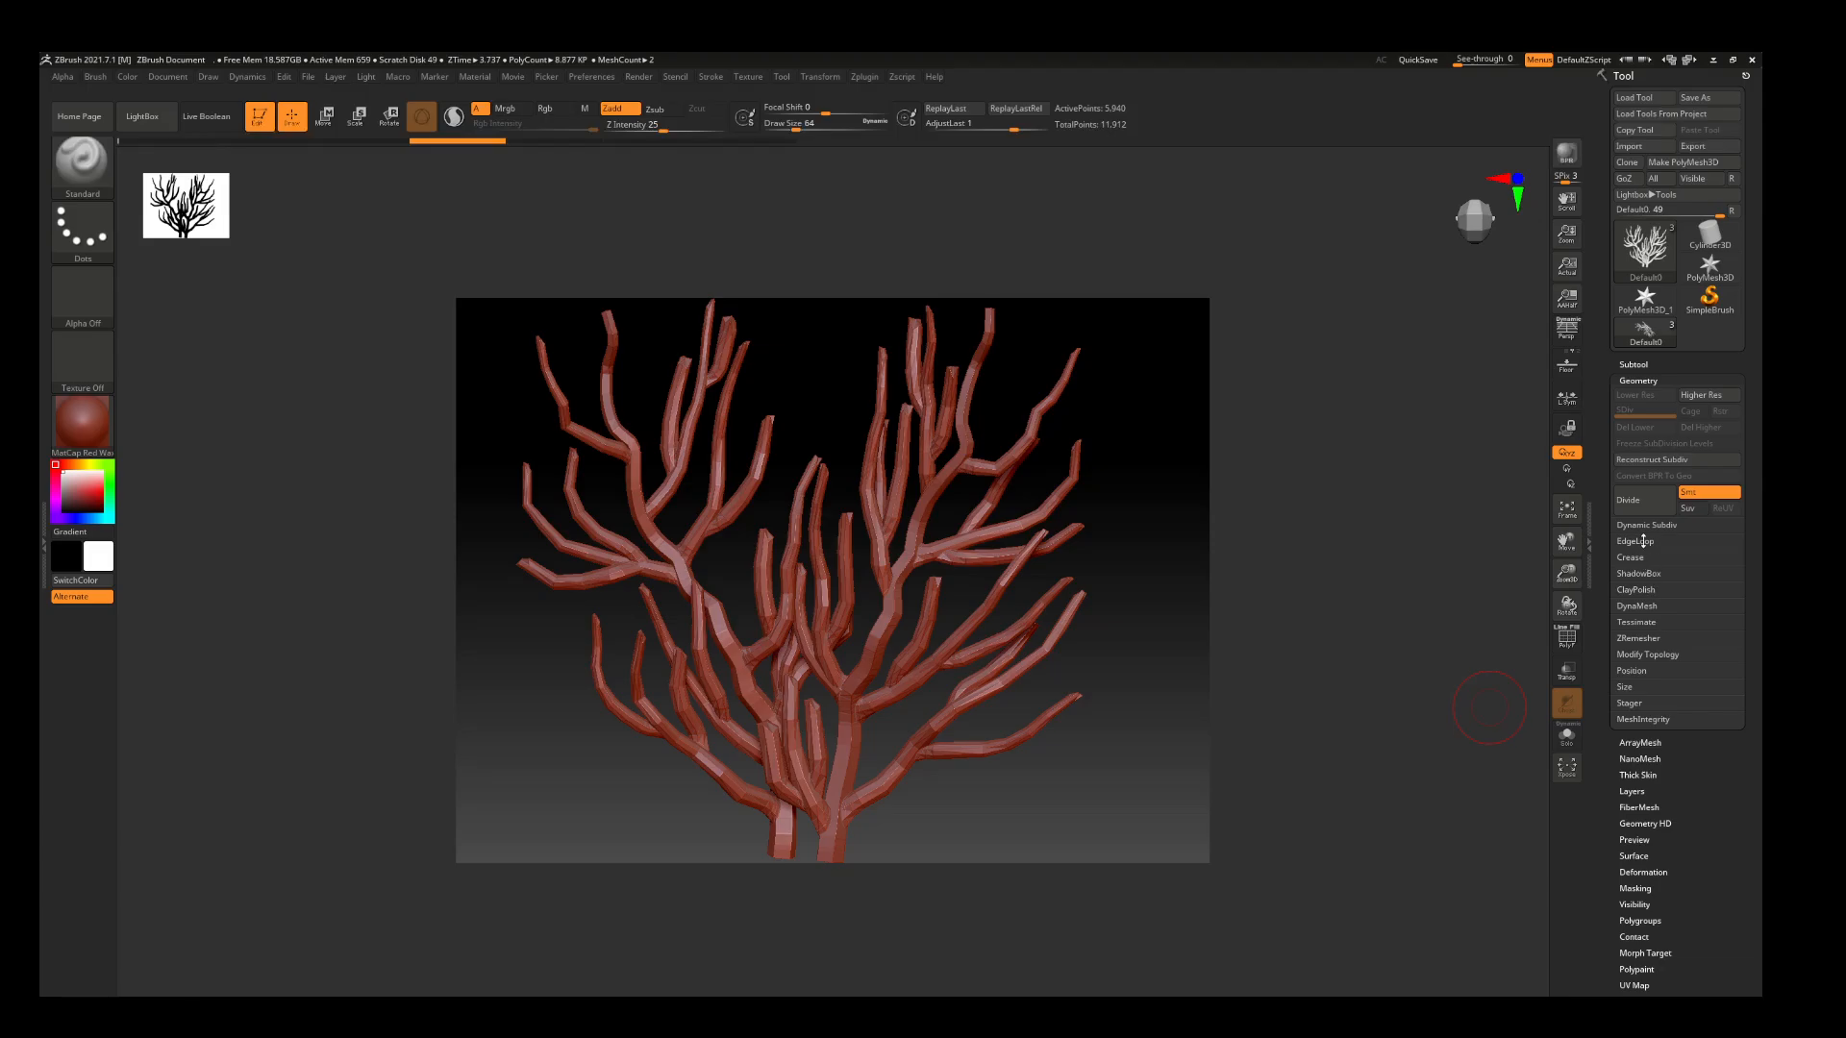
Remesh the coral subtool with ZRemesher at a target polygon count of 5 and adaptive density
{"action": "left_click_drag", "start_coordinate": [1567, 584], "coordinate": [1573, 532]}
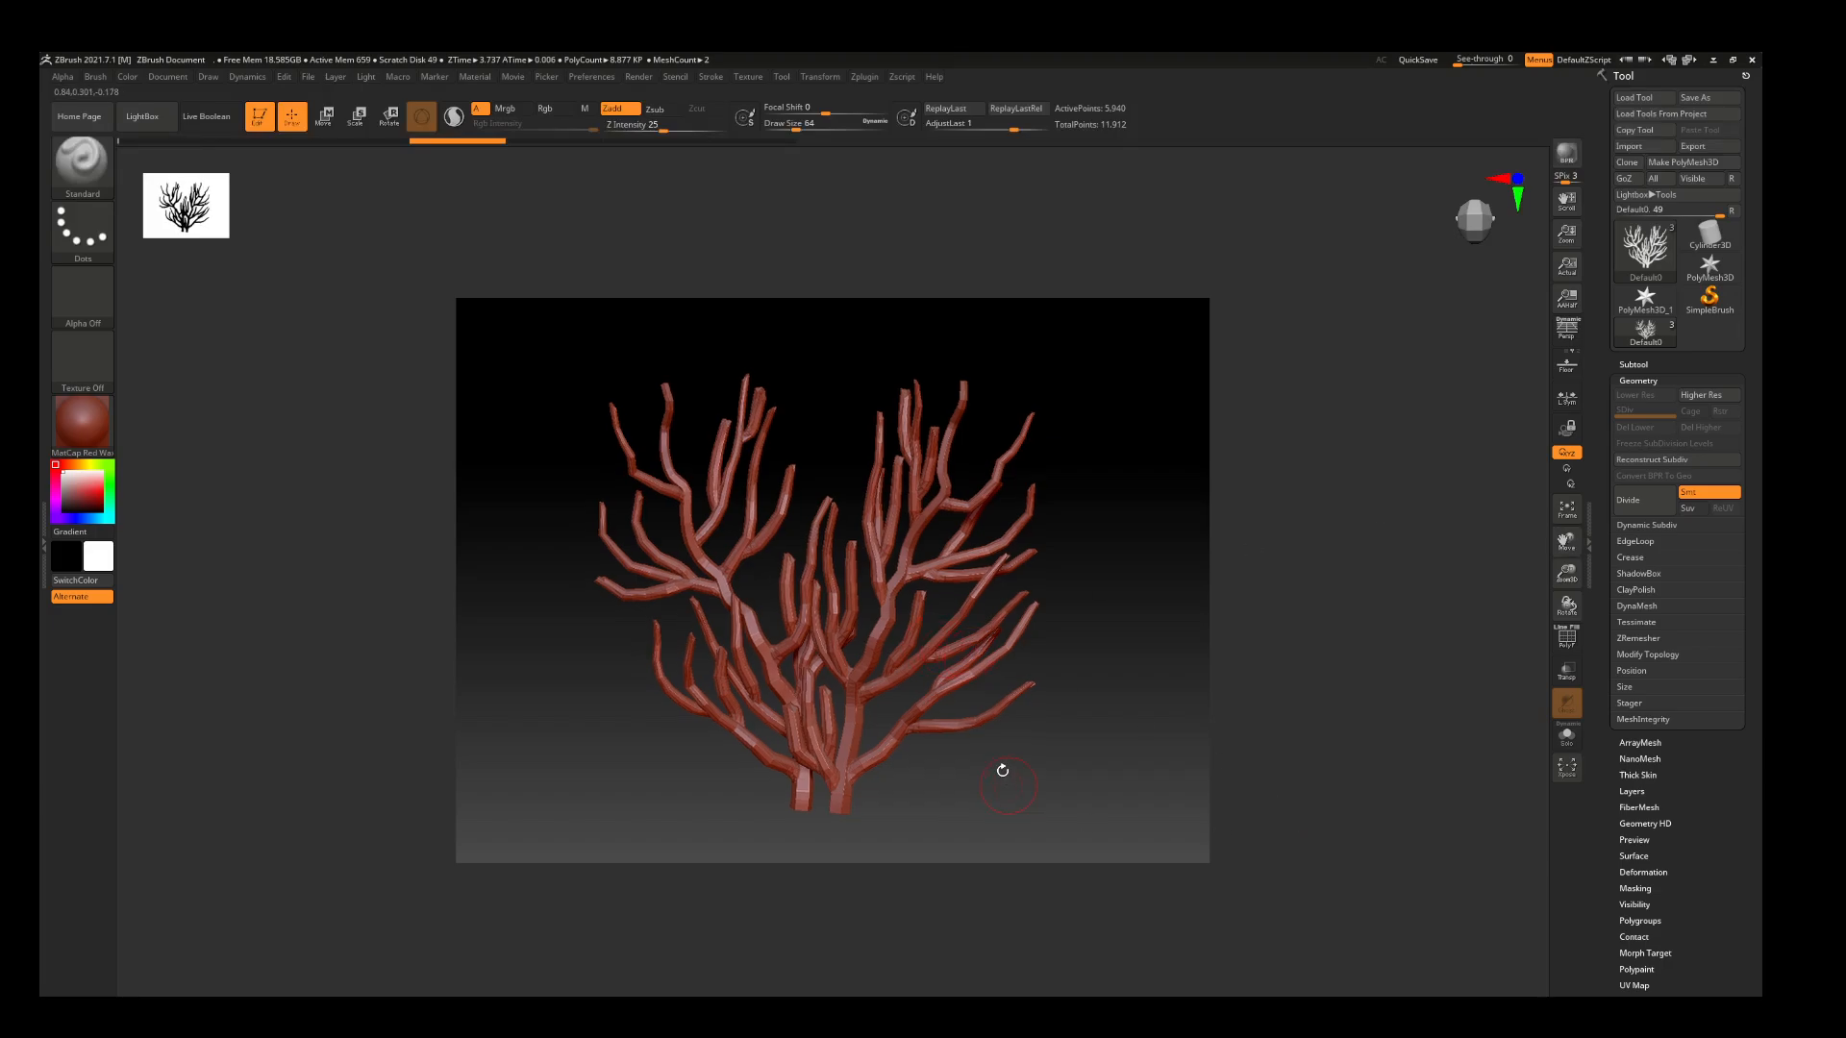
{"action": "left_click_drag", "start_coordinate": [1002, 770], "coordinate": [1038, 783]}
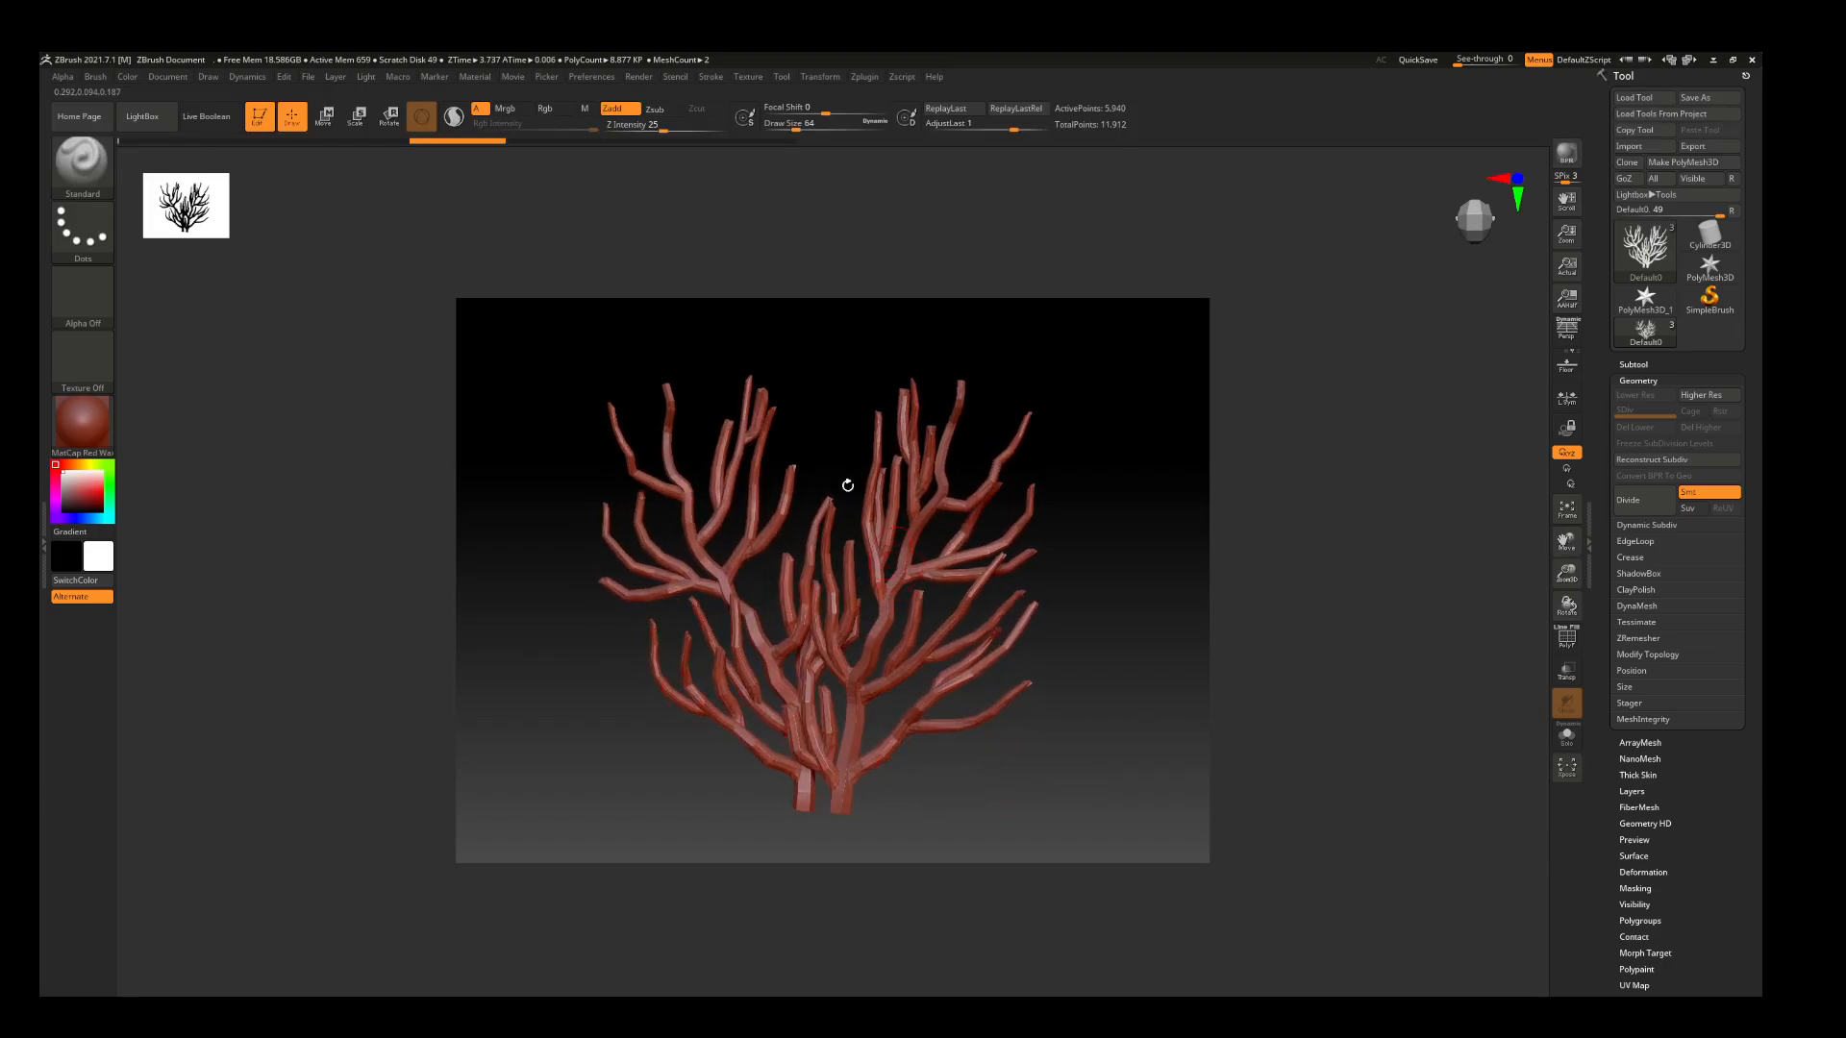
{"action": "left_click", "coordinate": [1638, 639]}
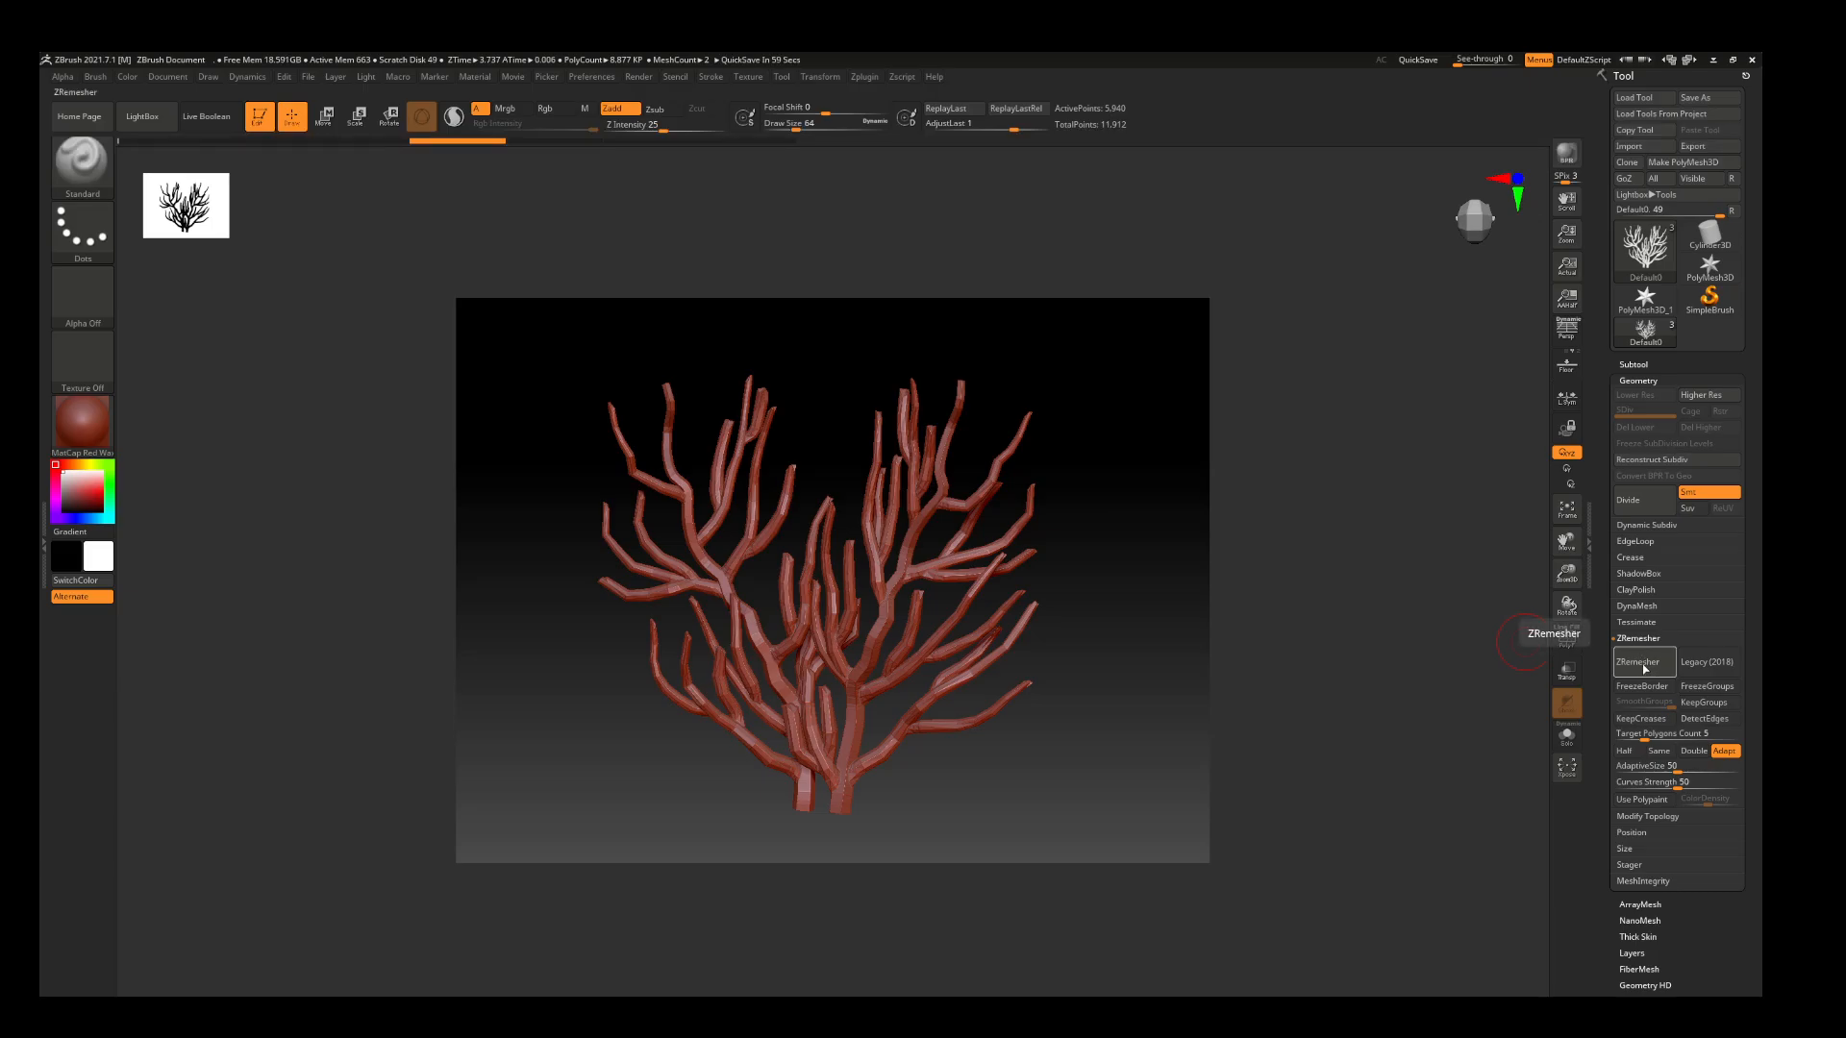
{"action": "left_click", "coordinate": [1643, 670]}
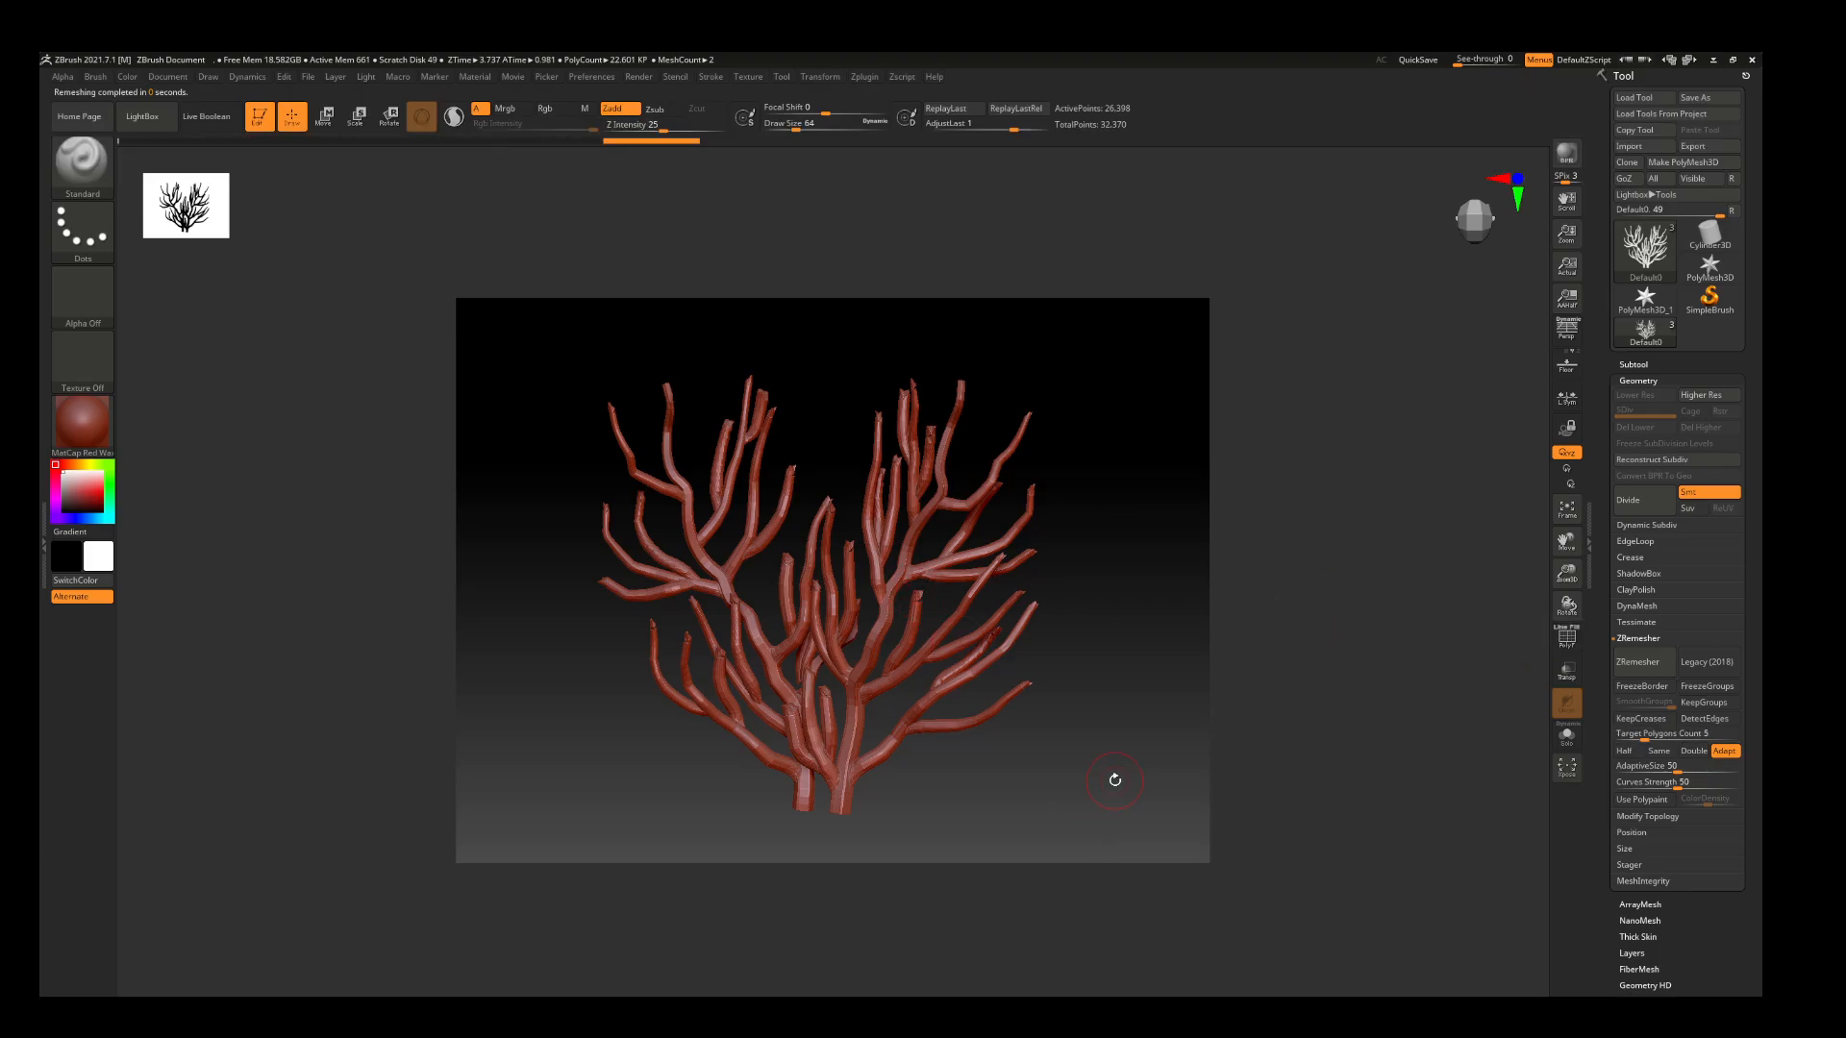
{"action": "mouse_move", "coordinate": [1120, 775]}
{"action": "left_mouse_down"}
{"action": "mouse_move", "coordinate": [1141, 775]}
{"action": "mouse_move", "coordinate": [1120, 775]}
{"action": "left_mouse_up"}
Divide the remeshed coral three times to reach subdivision level 4
{"action": "left_click", "coordinate": [1640, 507]}
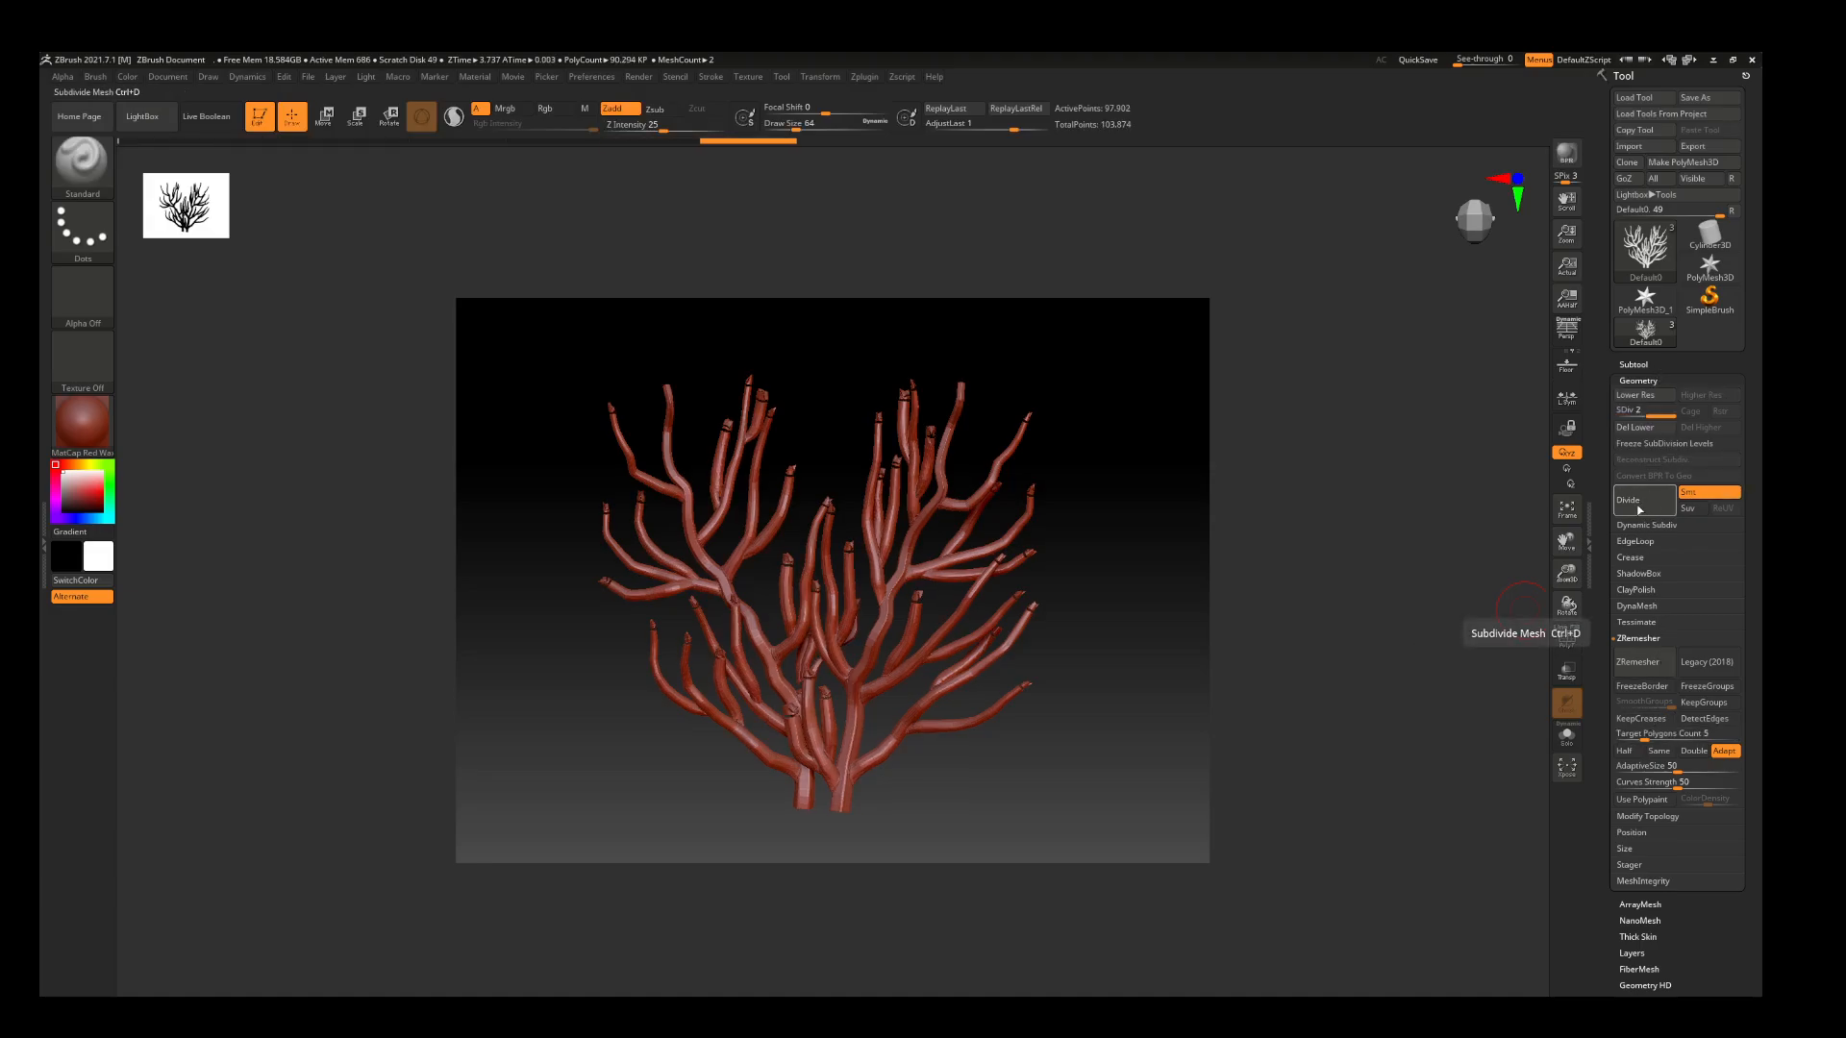
{"action": "left_click", "coordinate": [1639, 509]}
{"action": "left_click", "coordinate": [1639, 507]}
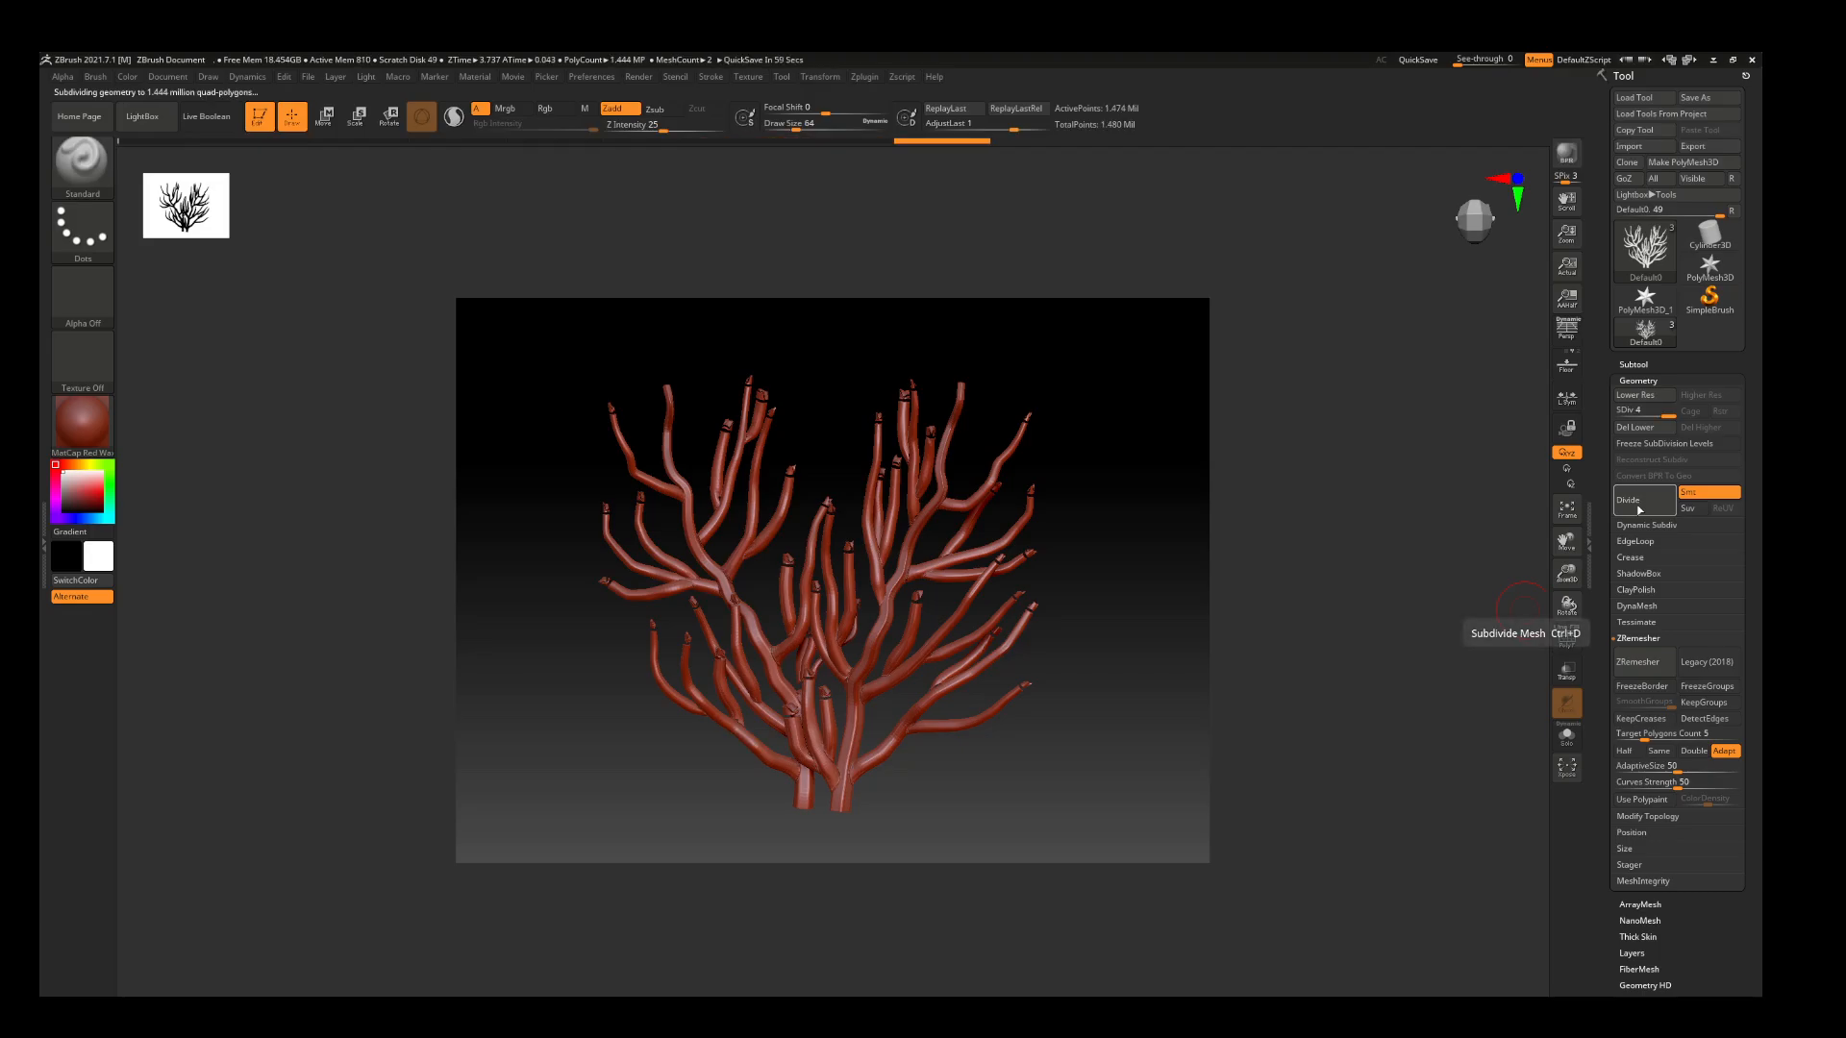
{"action": "left_click_drag", "start_coordinate": [1567, 574], "coordinate": [1590, 515]}
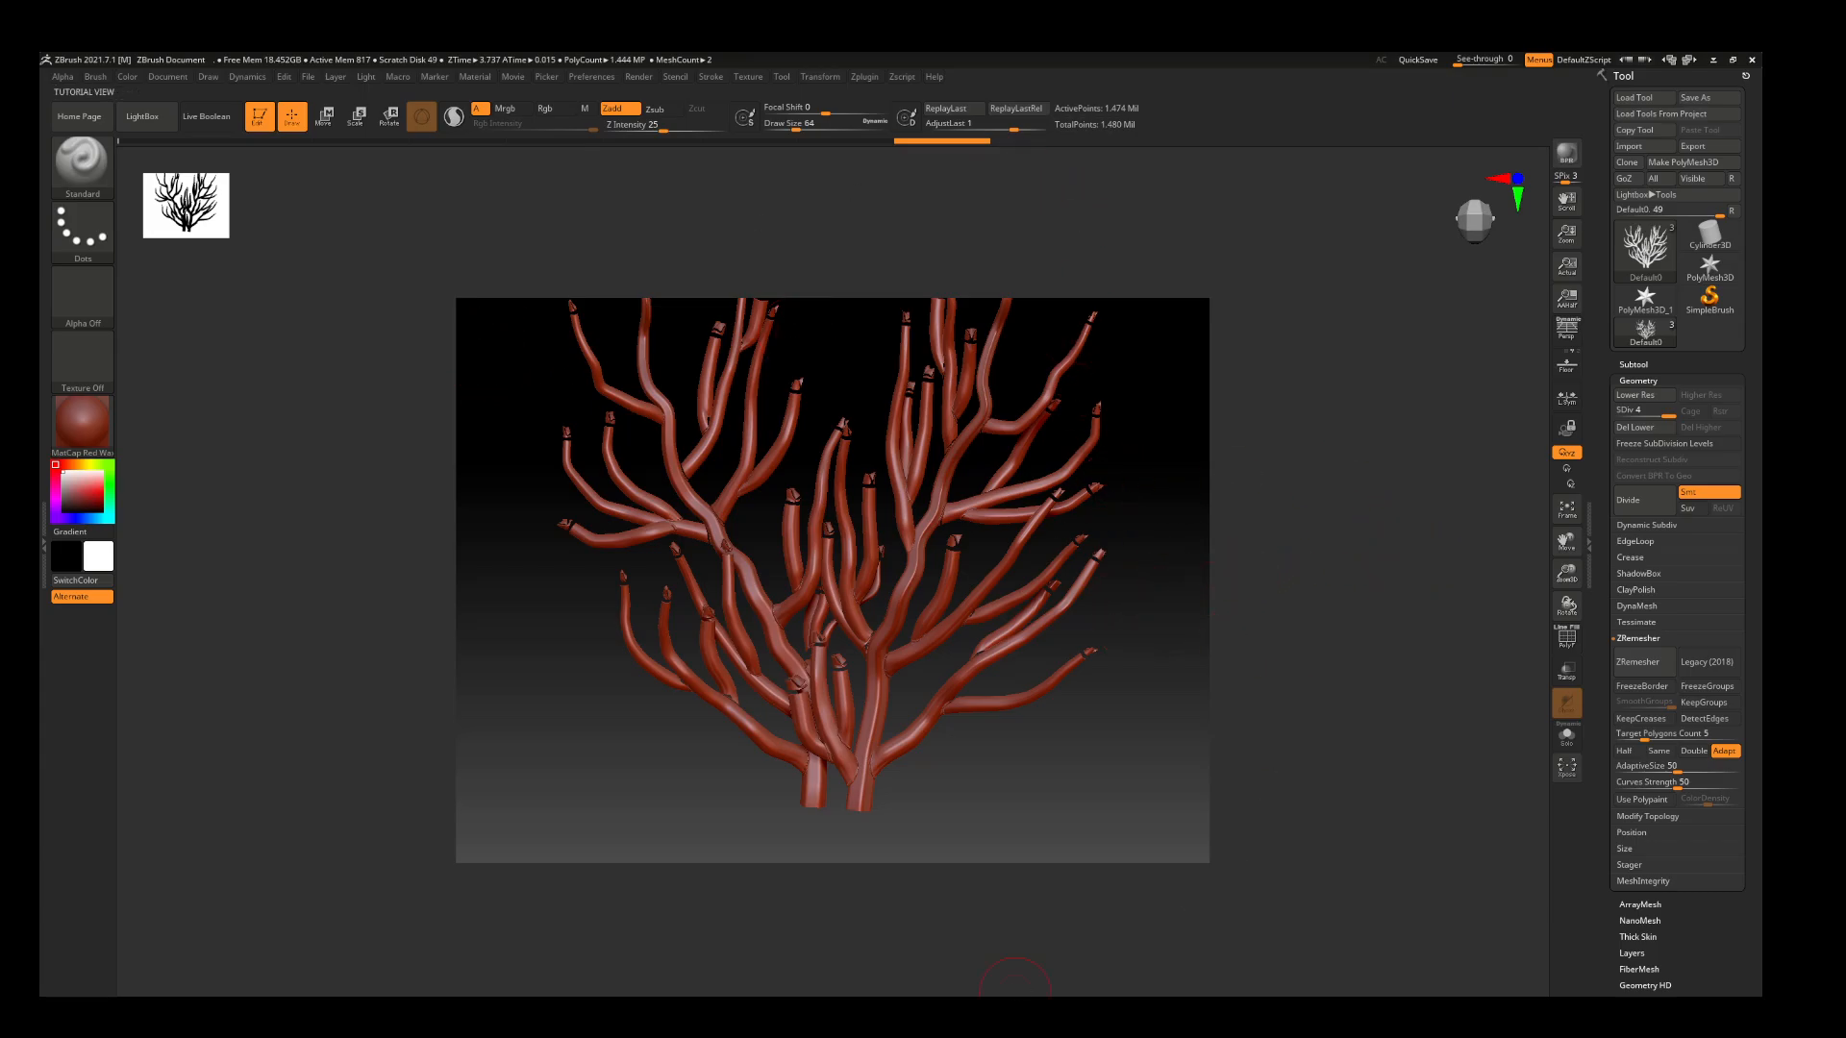
Compare the subdivided coral with the yellow gorgonian reference photo, and open the model's subtool list
{"action": "key", "text": "alt+Tab"}
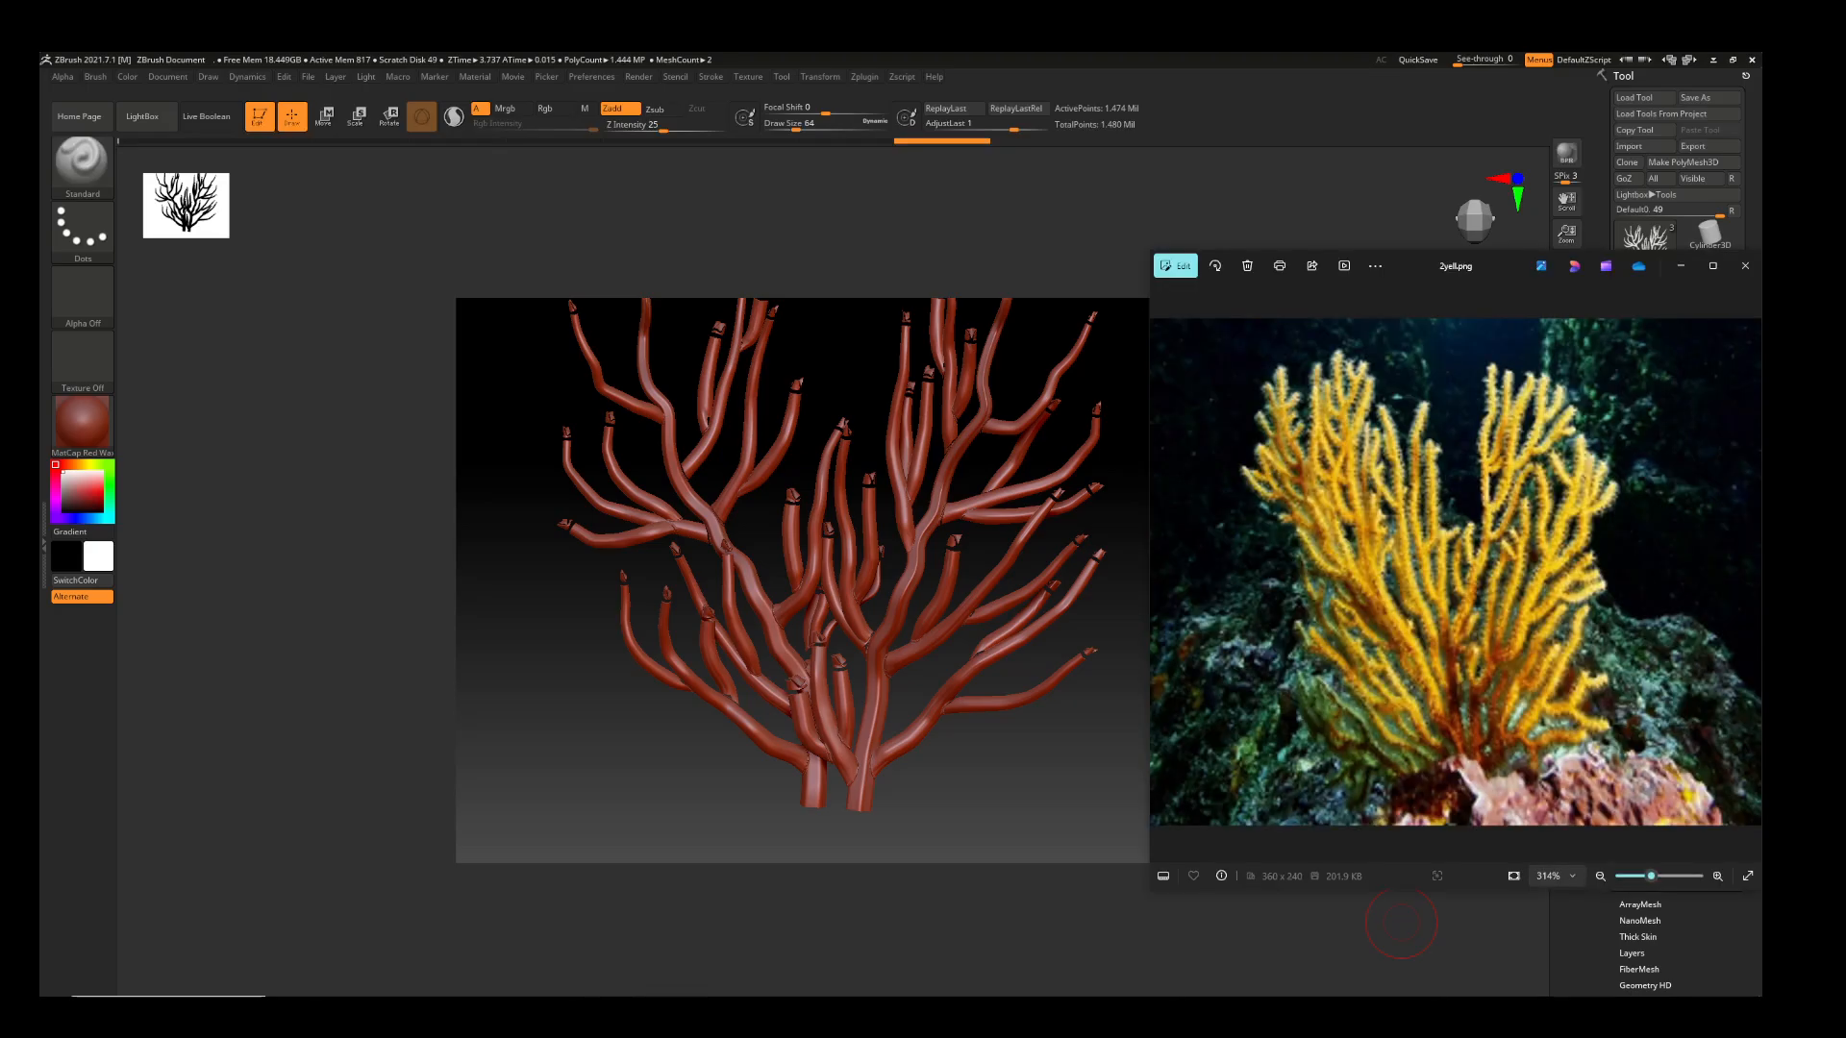
{"action": "key", "text": "alt+Tab"}
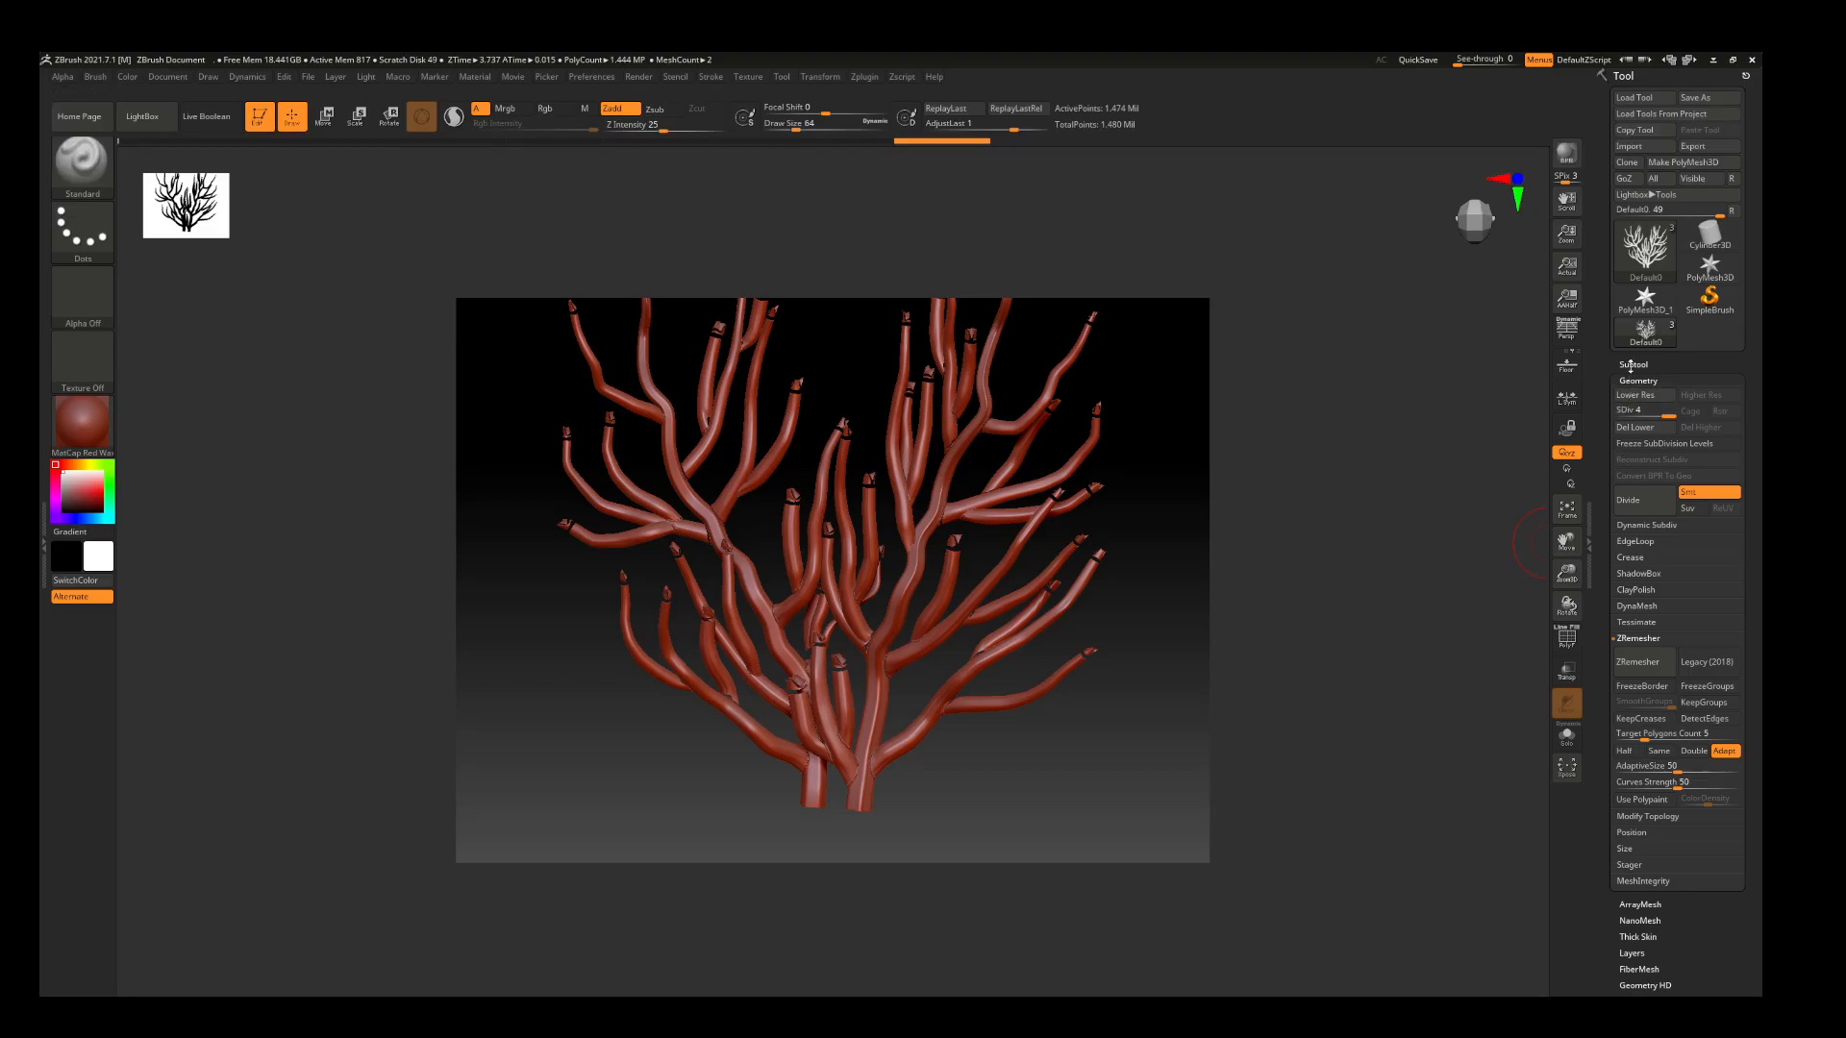
{"action": "left_click", "coordinate": [1632, 364]}
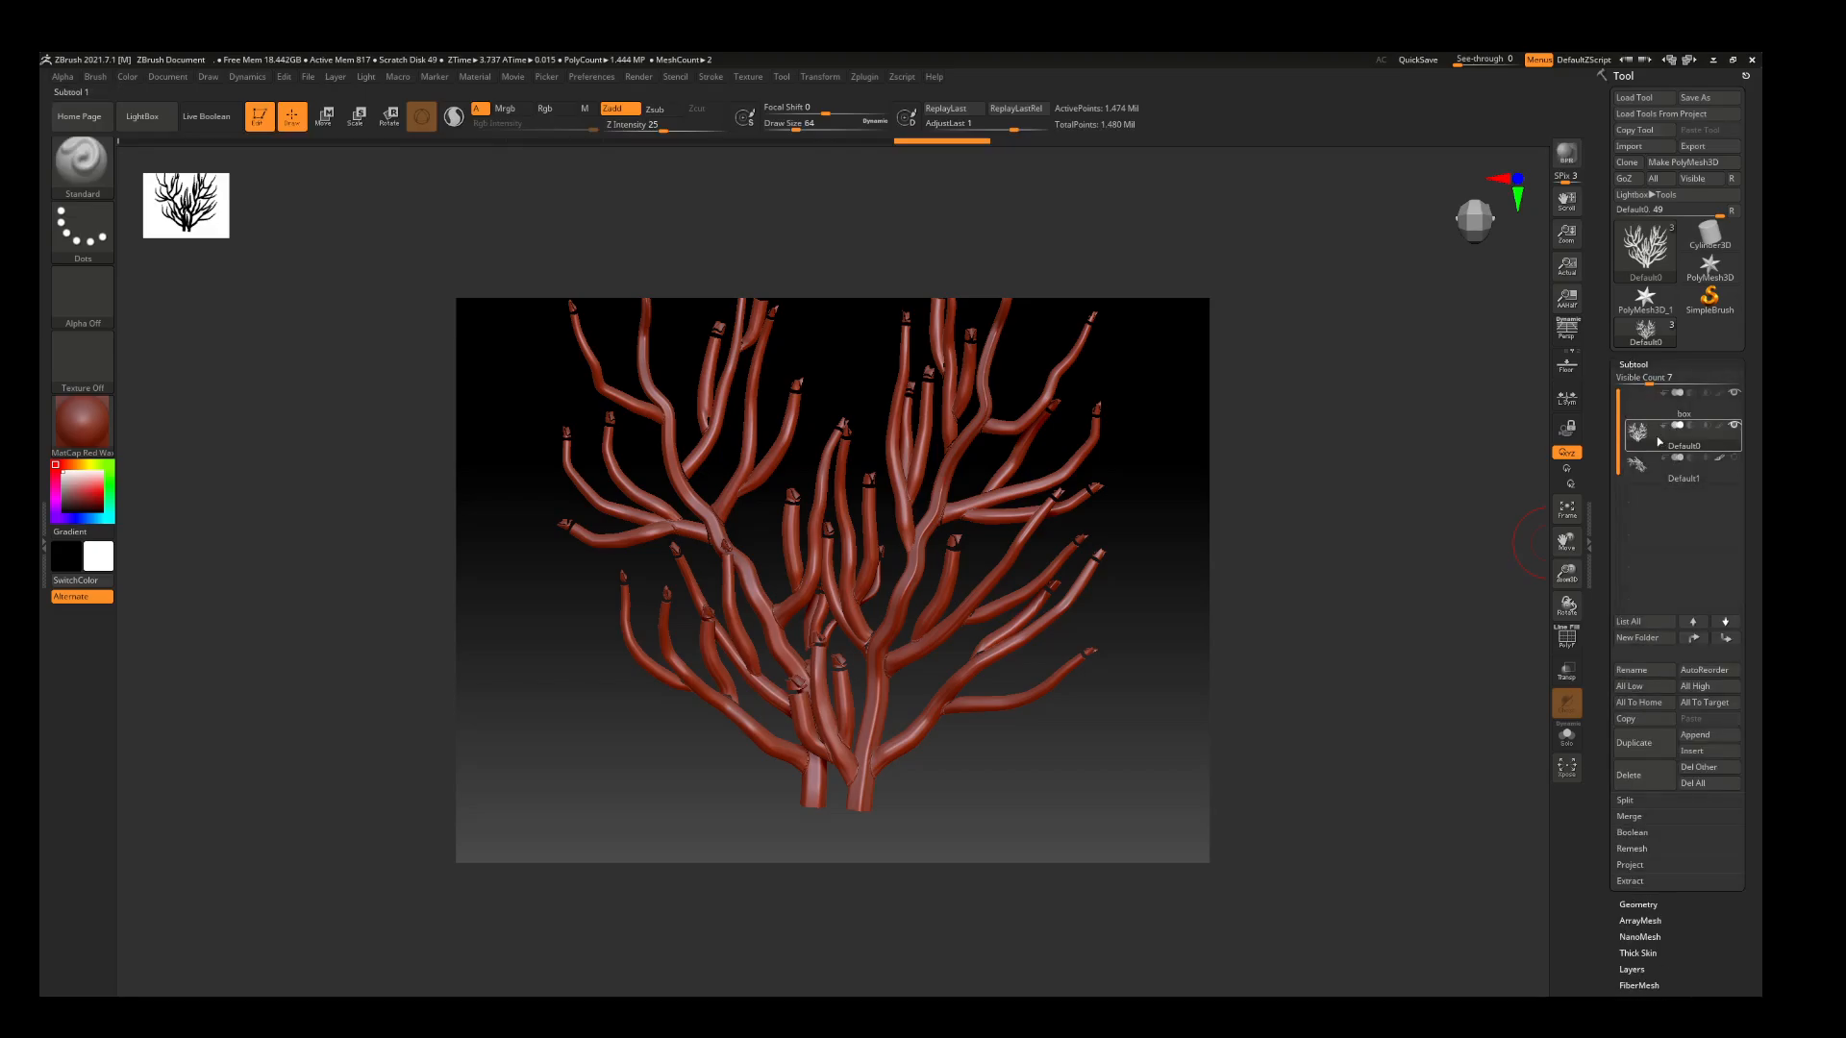
{"action": "mouse_move", "coordinate": [1648, 443]}
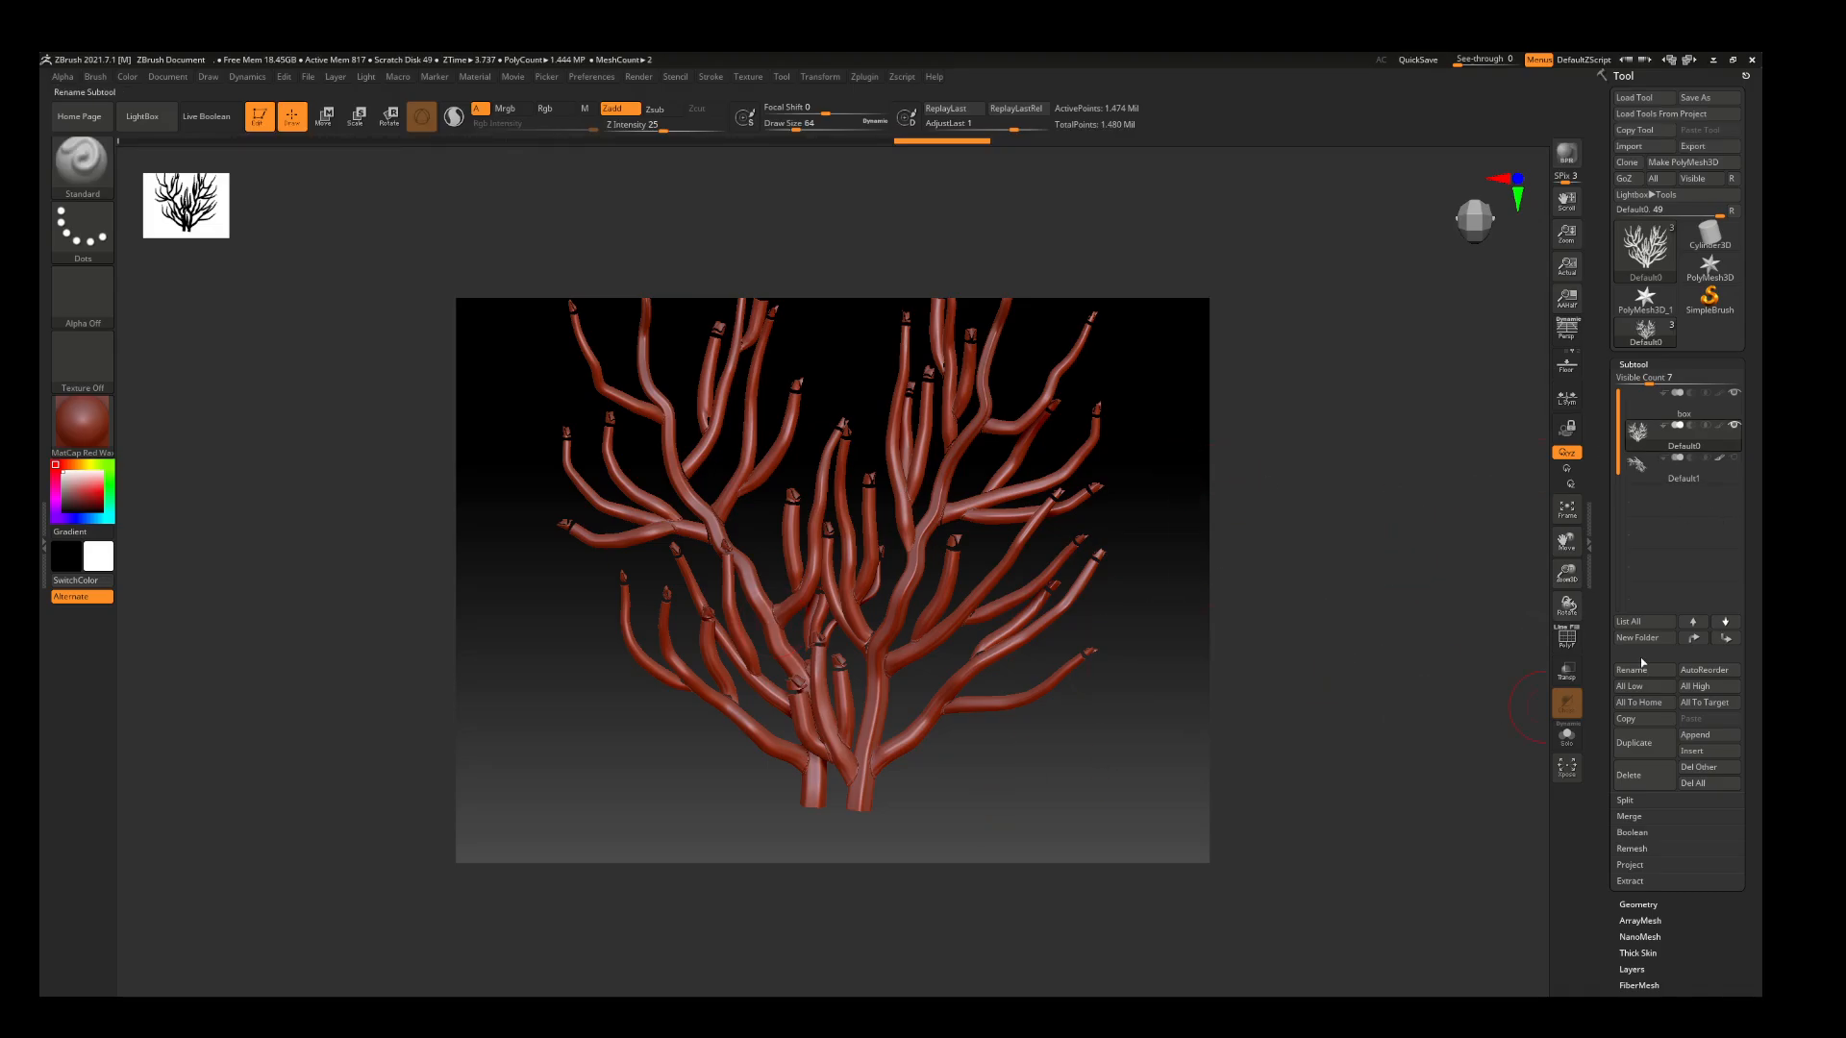
{"action": "left_click_drag", "start_coordinate": [1567, 574], "coordinate": [1580, 483]}
{"action": "left_click_drag", "start_coordinate": [1567, 574], "coordinate": [1566, 583]}
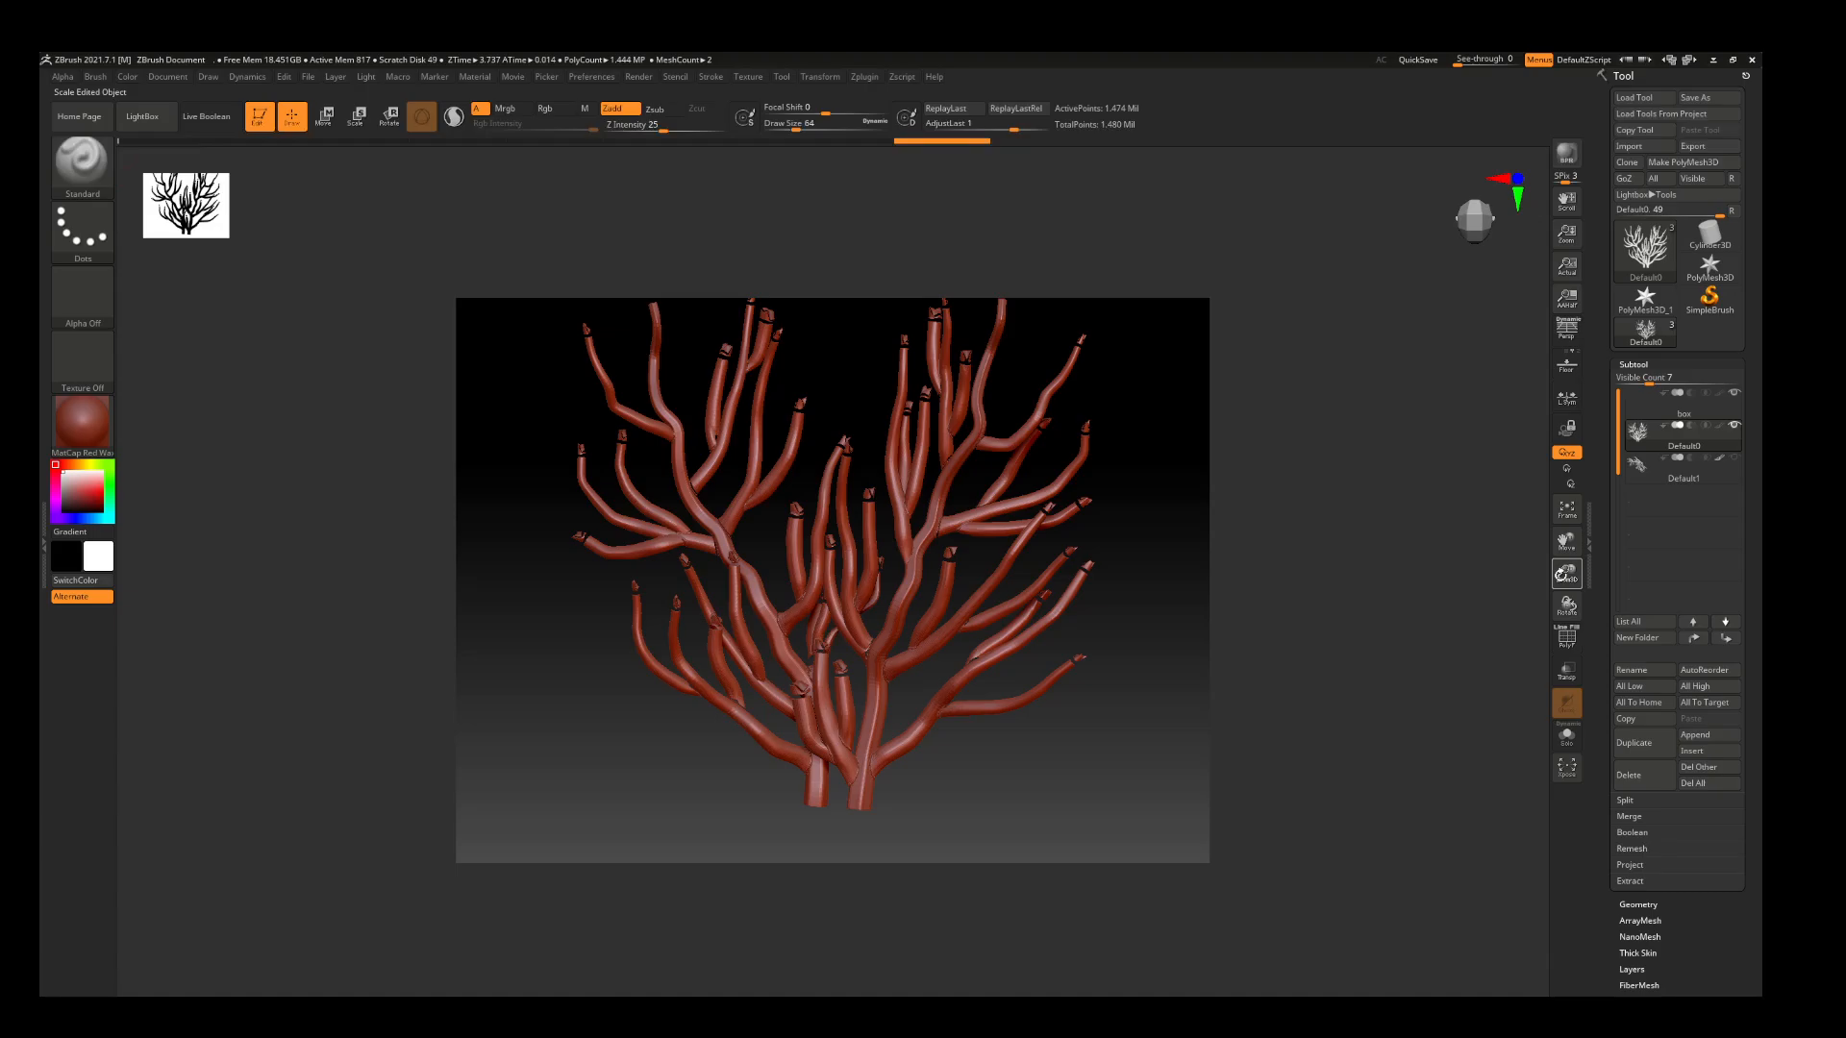
Carve short strokes into the coral's central trunks with the DamStandard brush at a draw size of about 5.75
{"action": "key", "text": "b"}
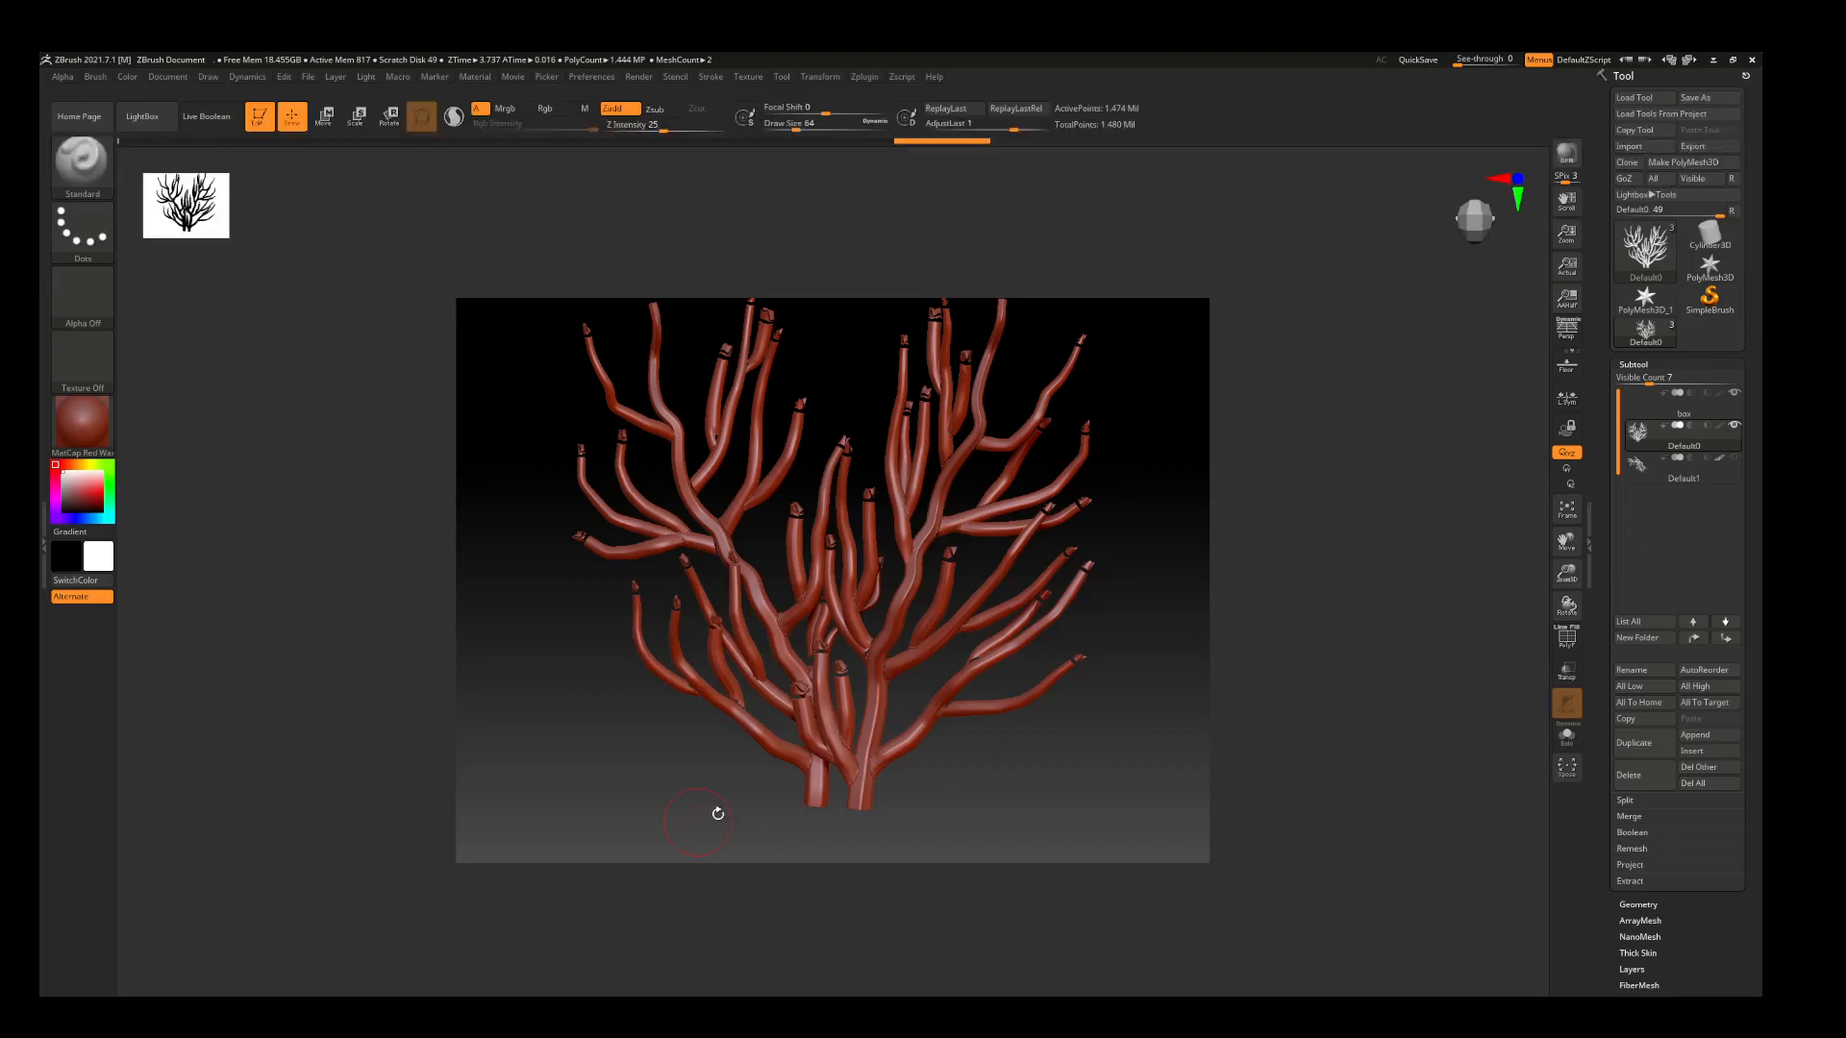
{"action": "key", "text": "b"}
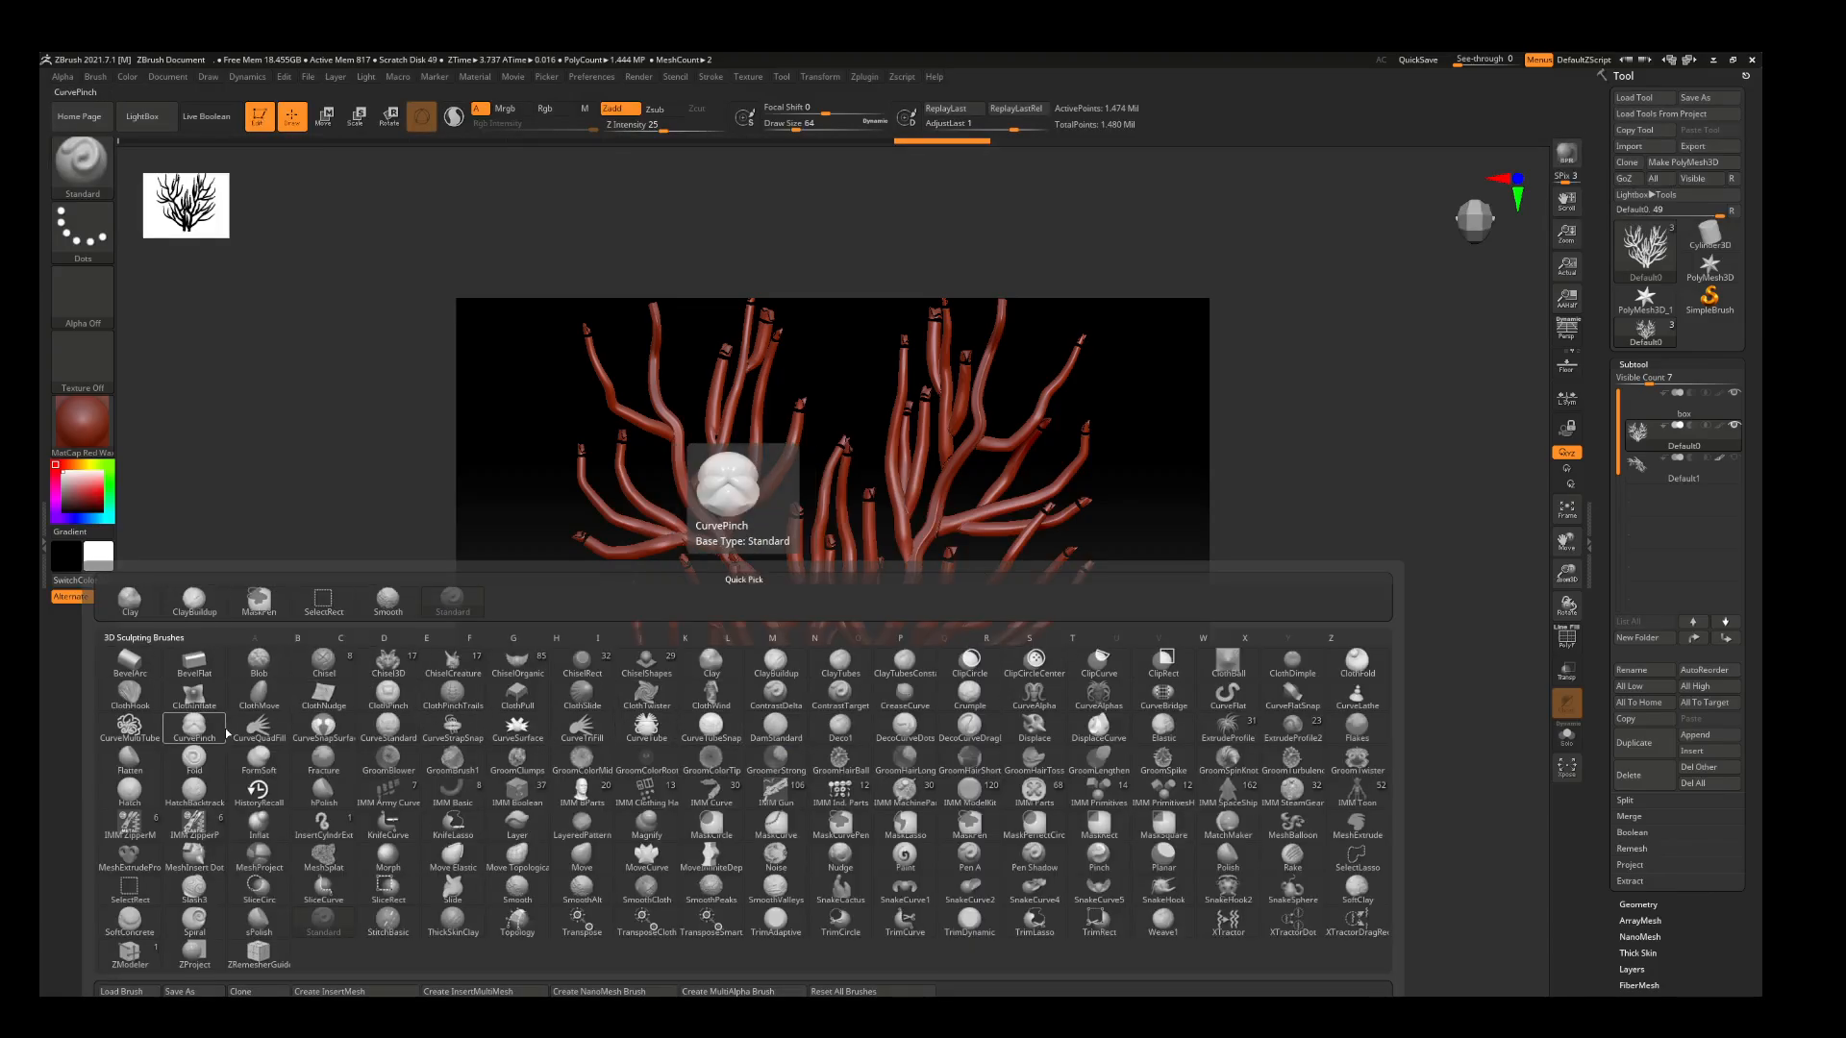
{"action": "left_click", "coordinate": [777, 728]}
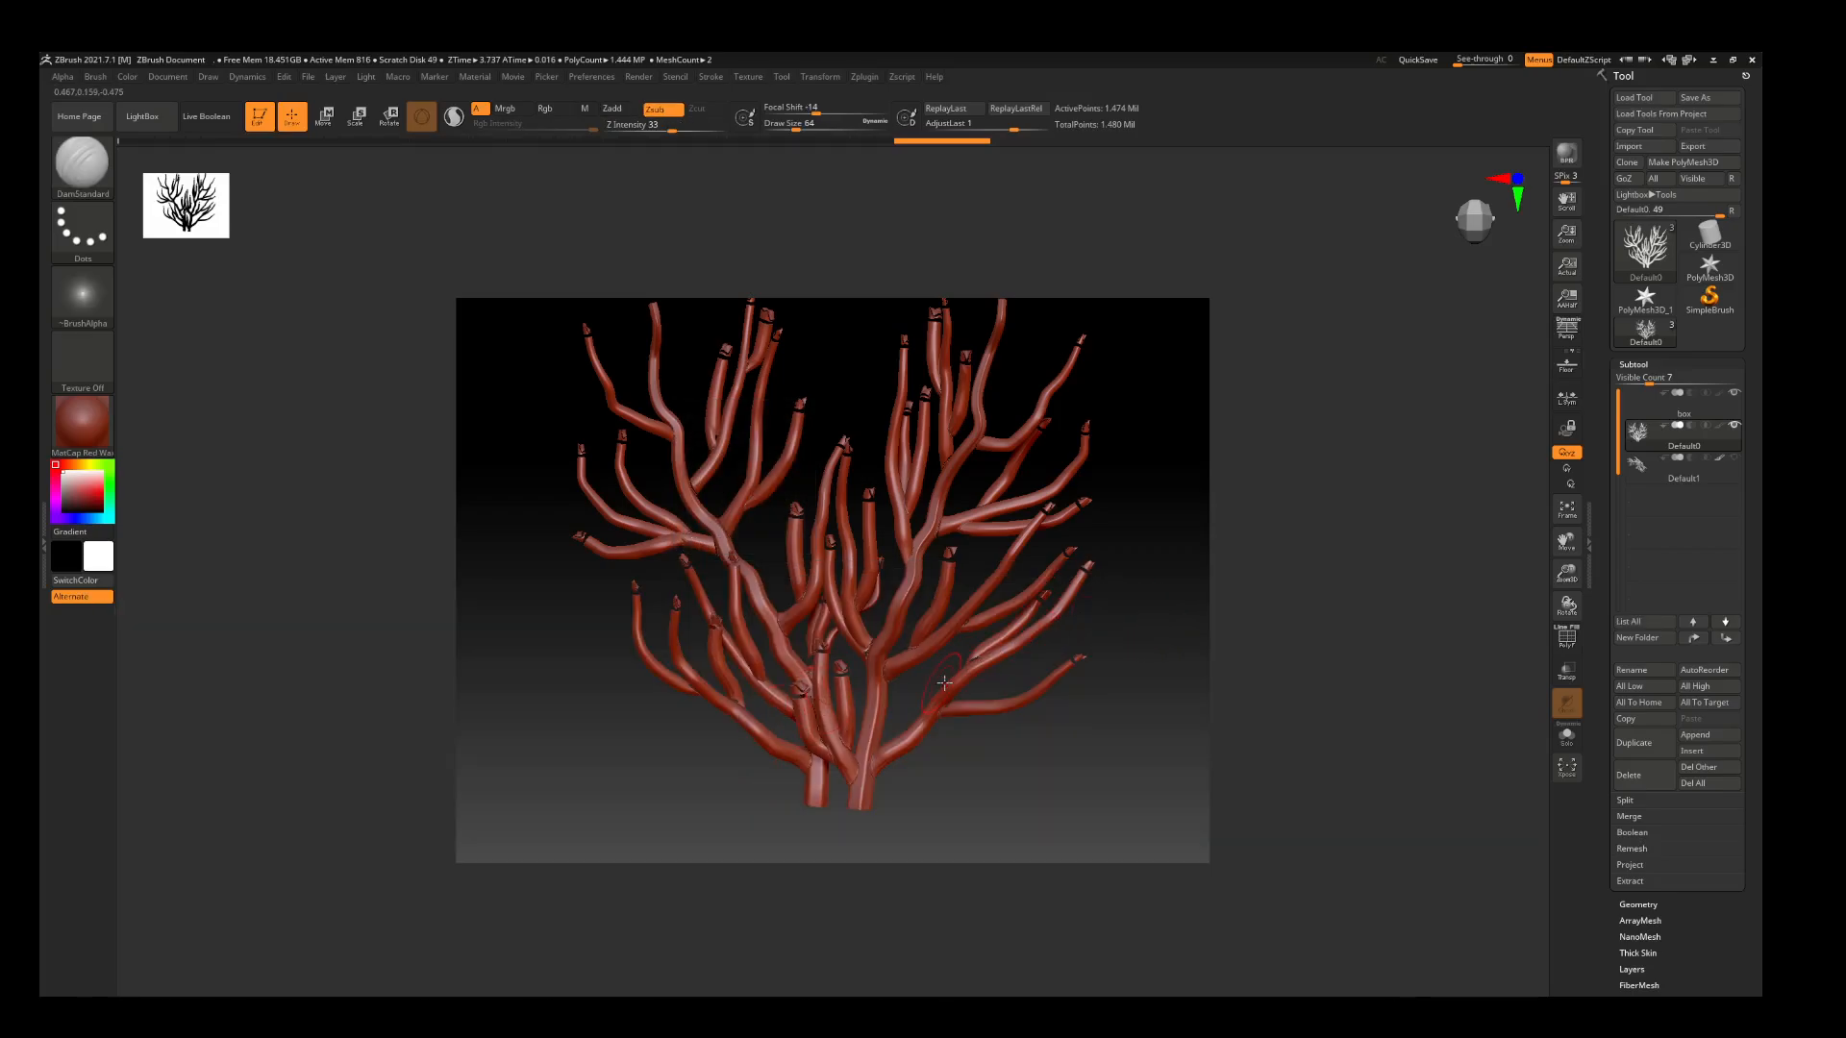
{"action": "key", "text": "space"}
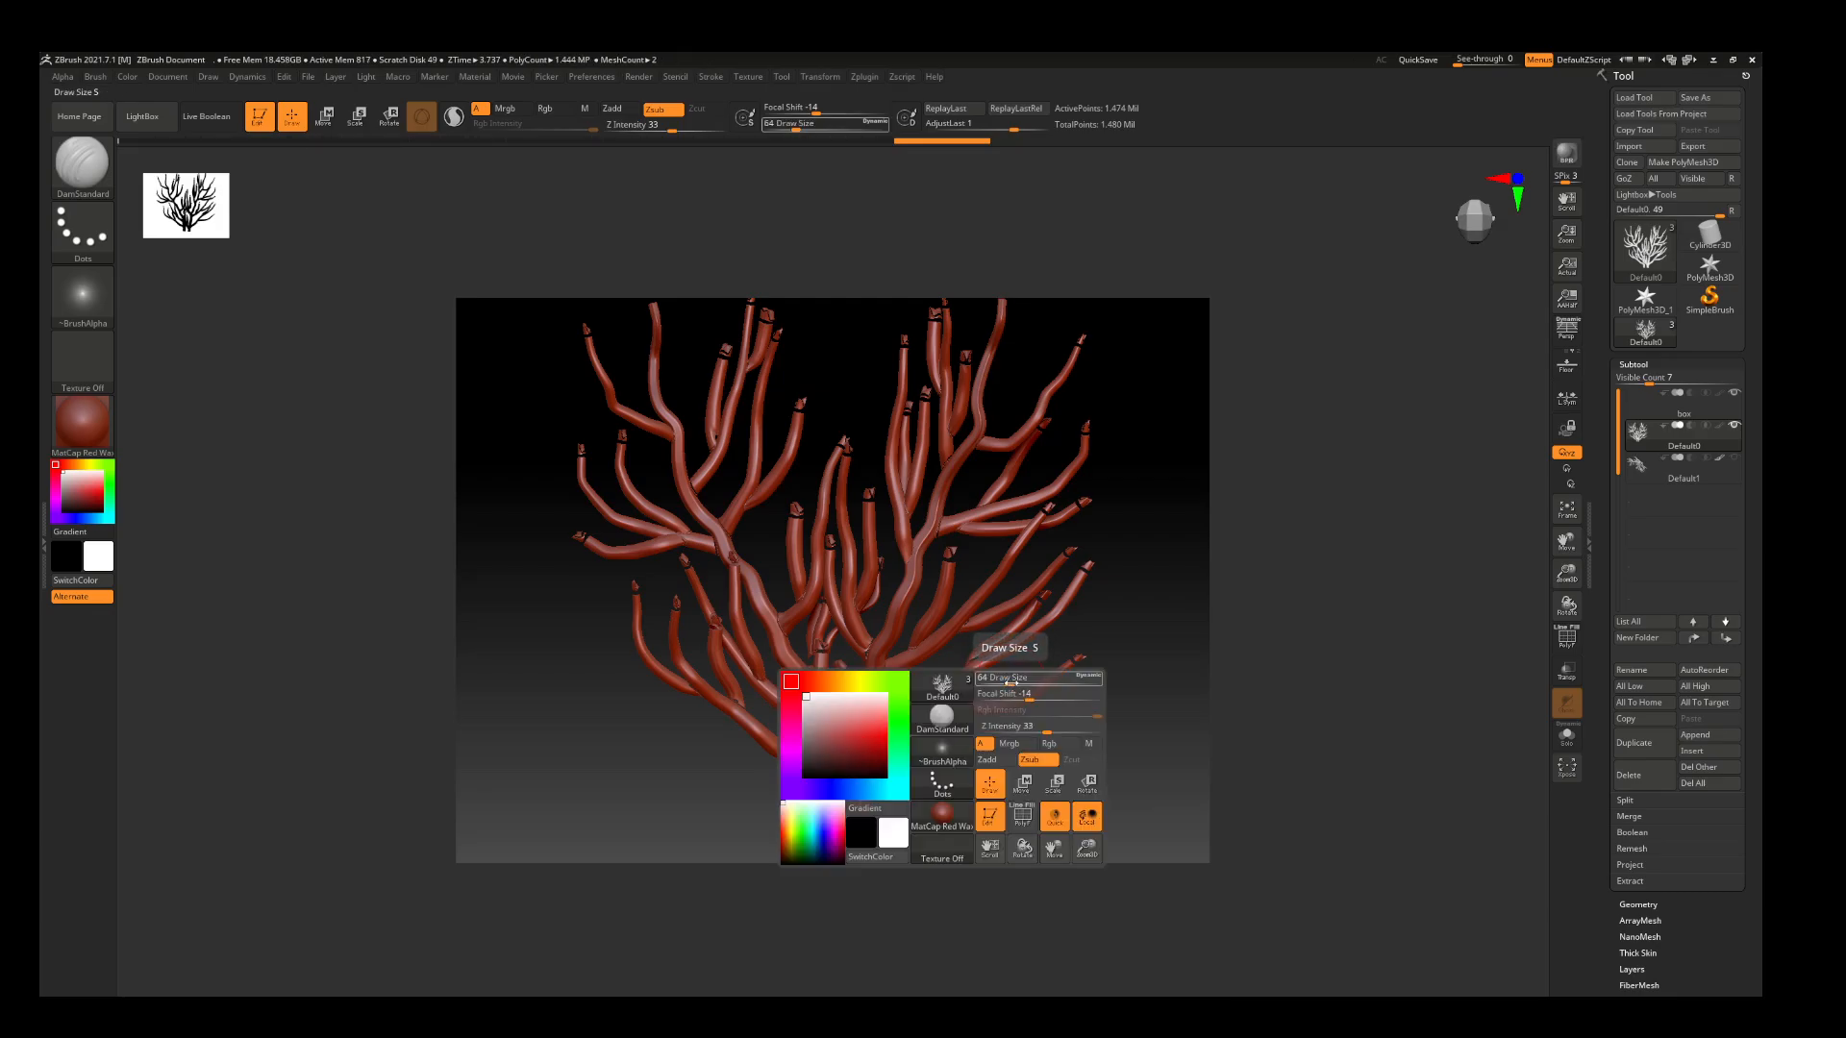
{"action": "left_click_drag", "start_coordinate": [1010, 684], "coordinate": [1000, 685]}
{"action": "key", "text": "space"}
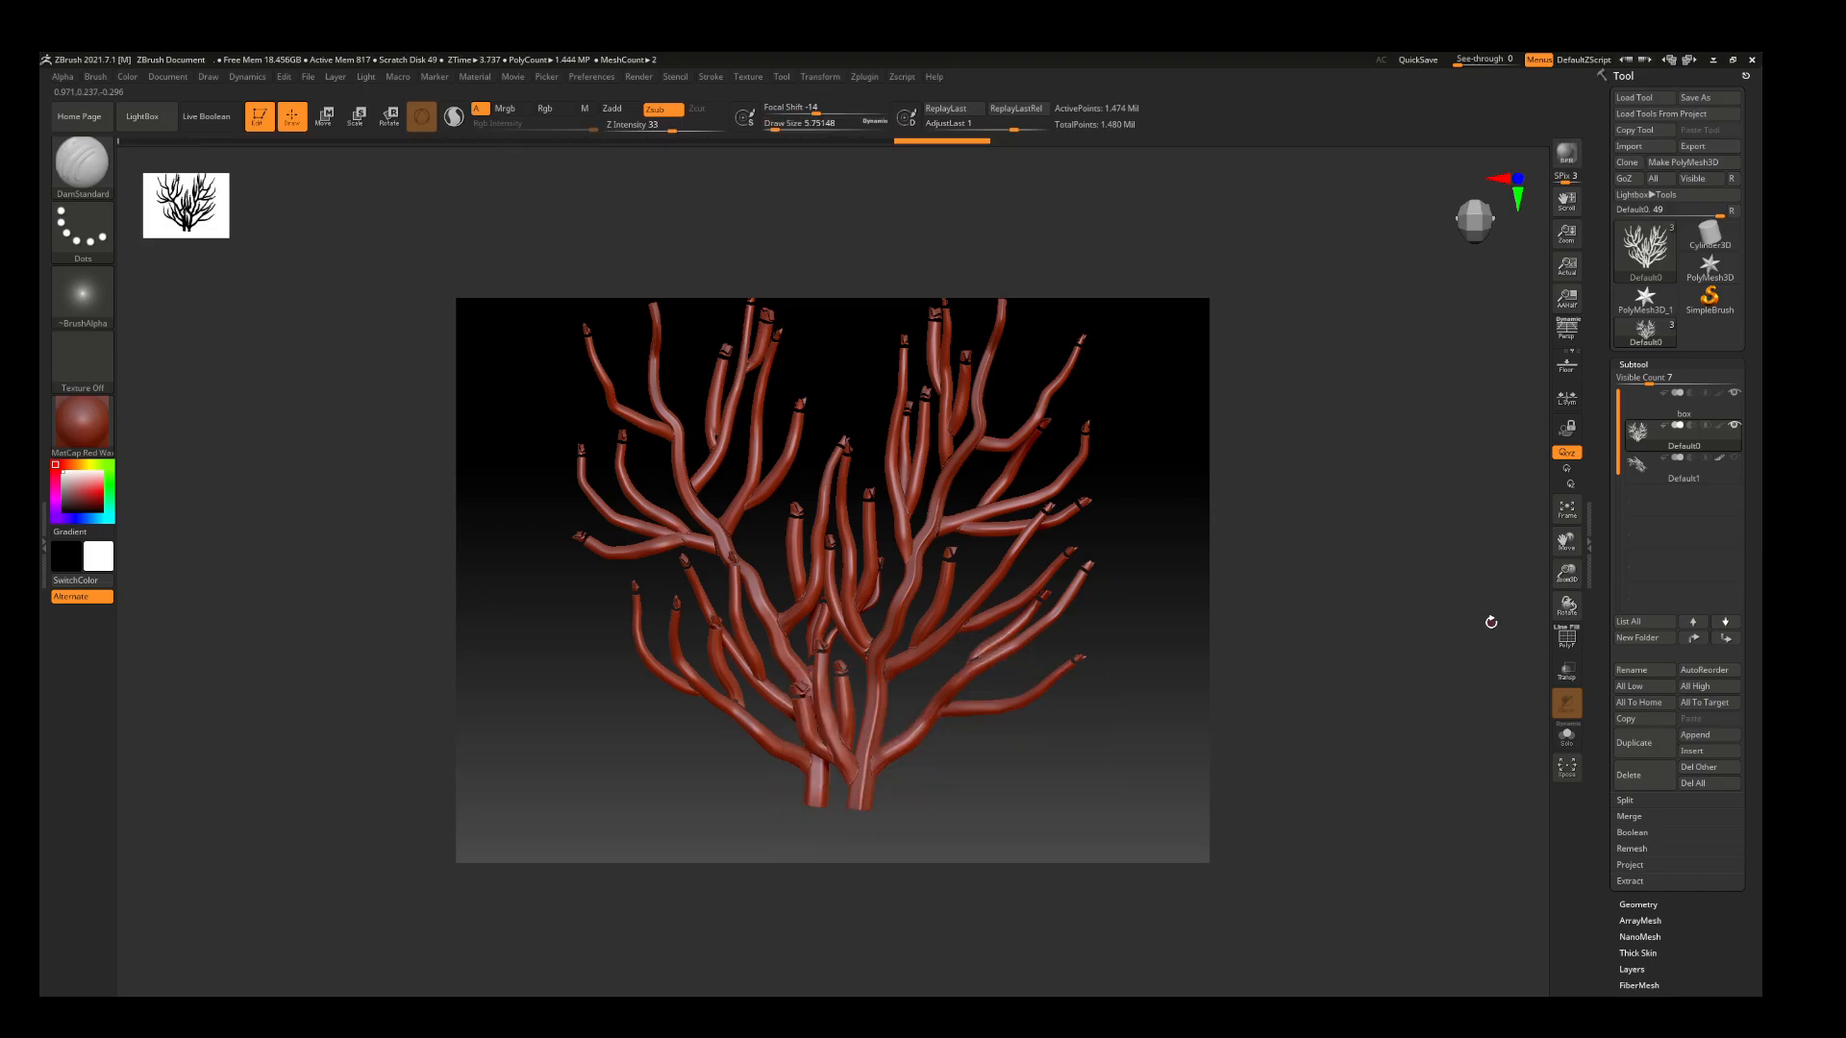
{"action": "left_click_drag", "start_coordinate": [1568, 575], "coordinate": [1582, 606]}
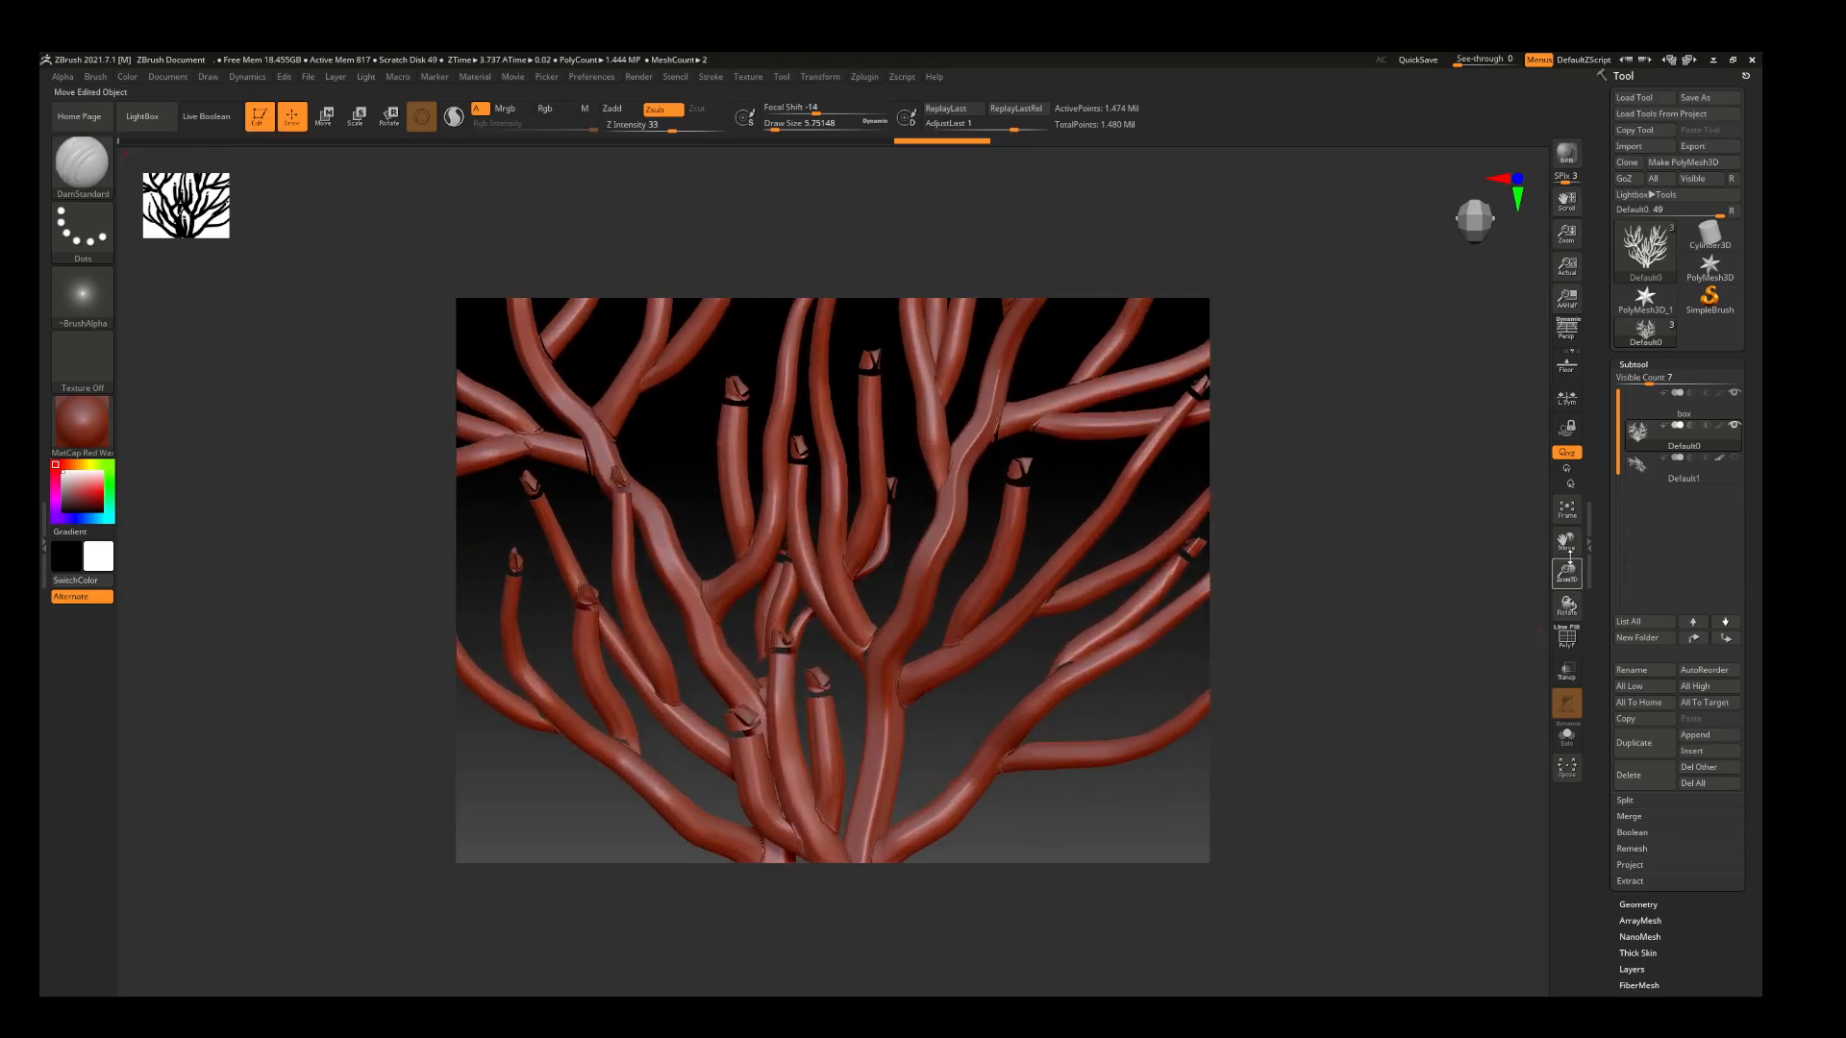
{"action": "left_click_drag", "start_coordinate": [1567, 543], "coordinate": [1573, 383]}
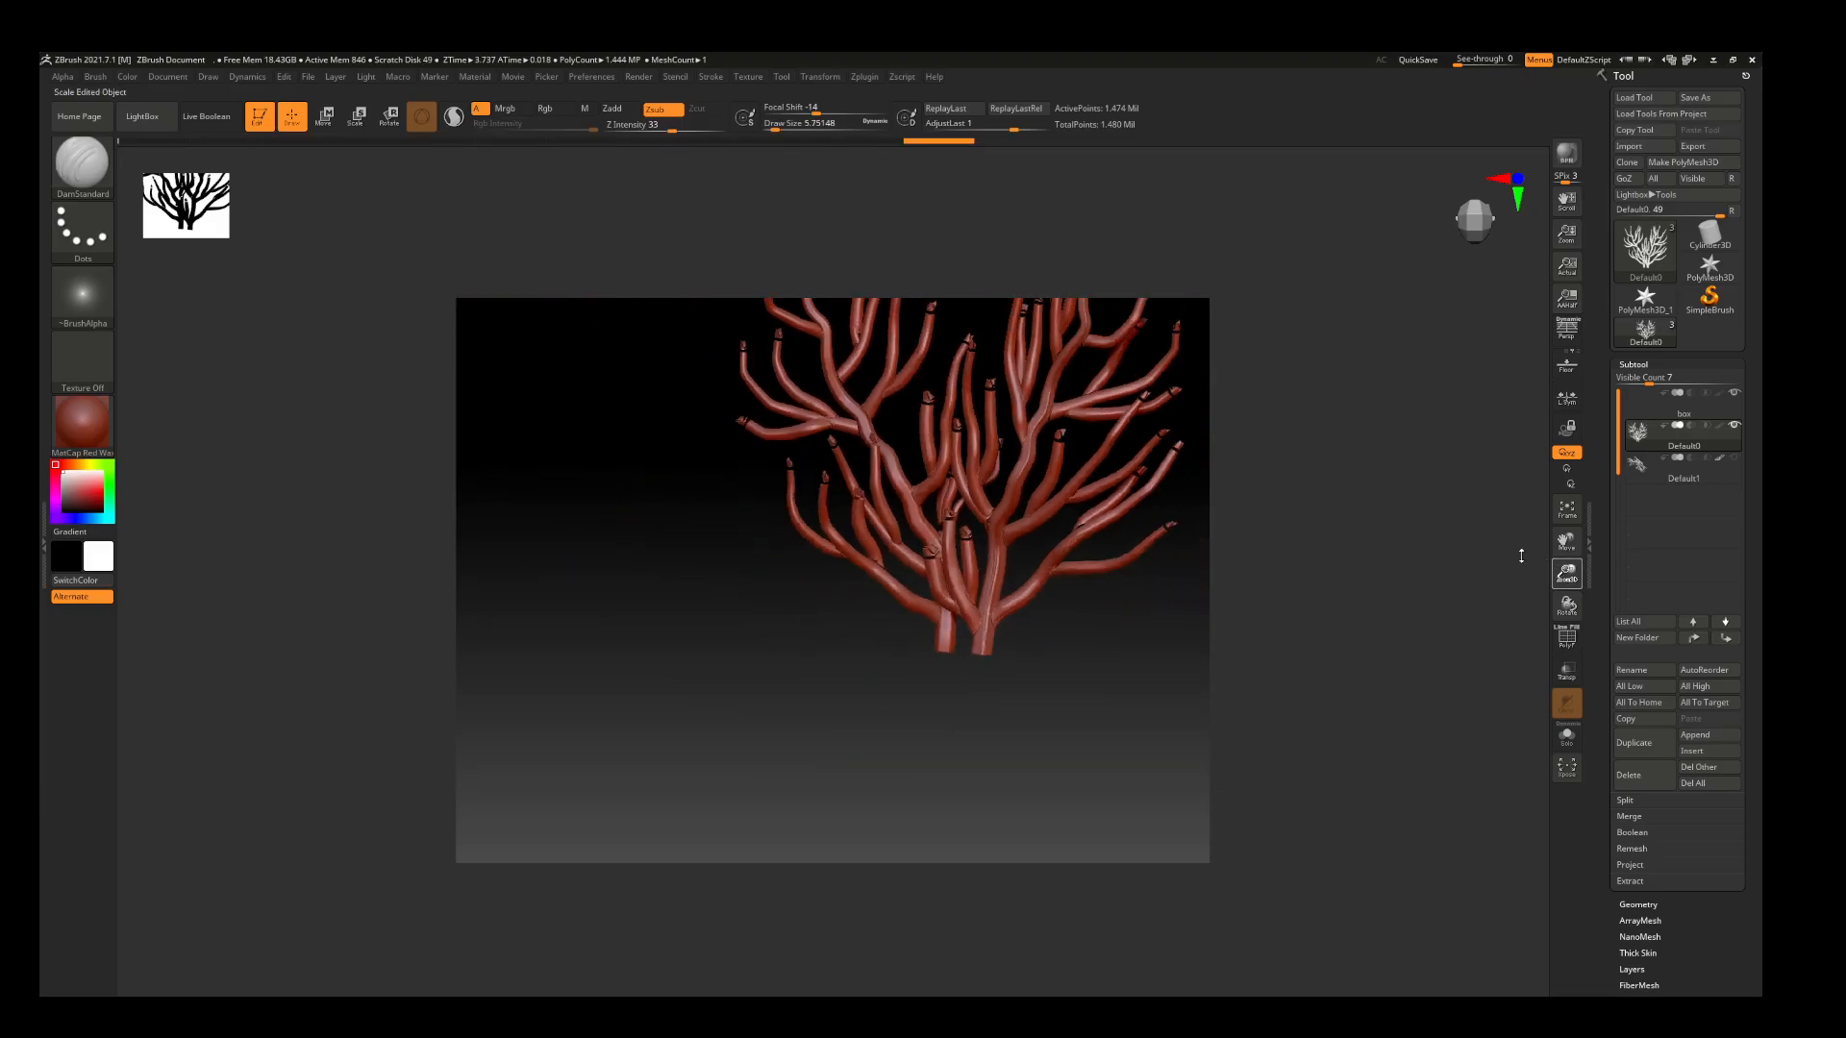
{"action": "left_click_drag", "start_coordinate": [1567, 574], "coordinate": [1488, 635]}
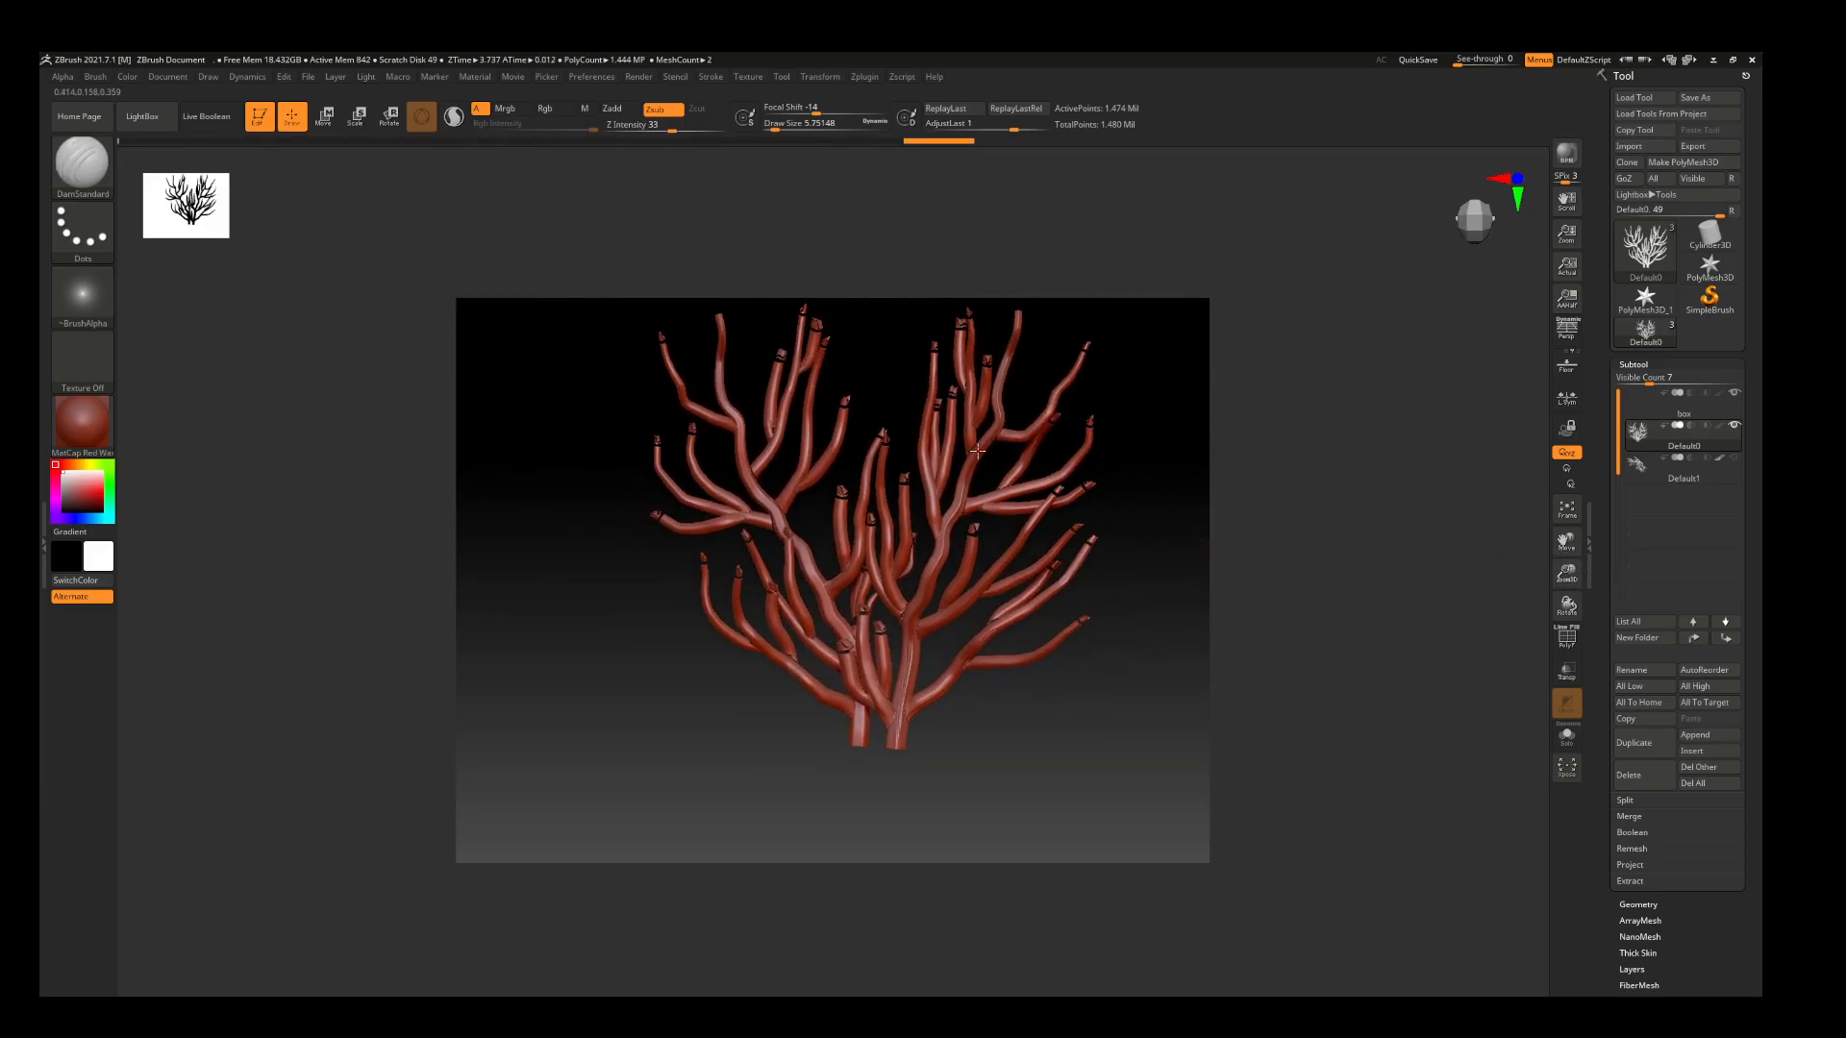
{"action": "left_click_drag", "start_coordinate": [907, 634], "coordinate": [900, 638]}
{"action": "left_click", "coordinate": [862, 632]}
Lower the coral to subdivision level 1 and unwrap its UVs with UV Master
{"action": "left_click", "coordinate": [1634, 904]}
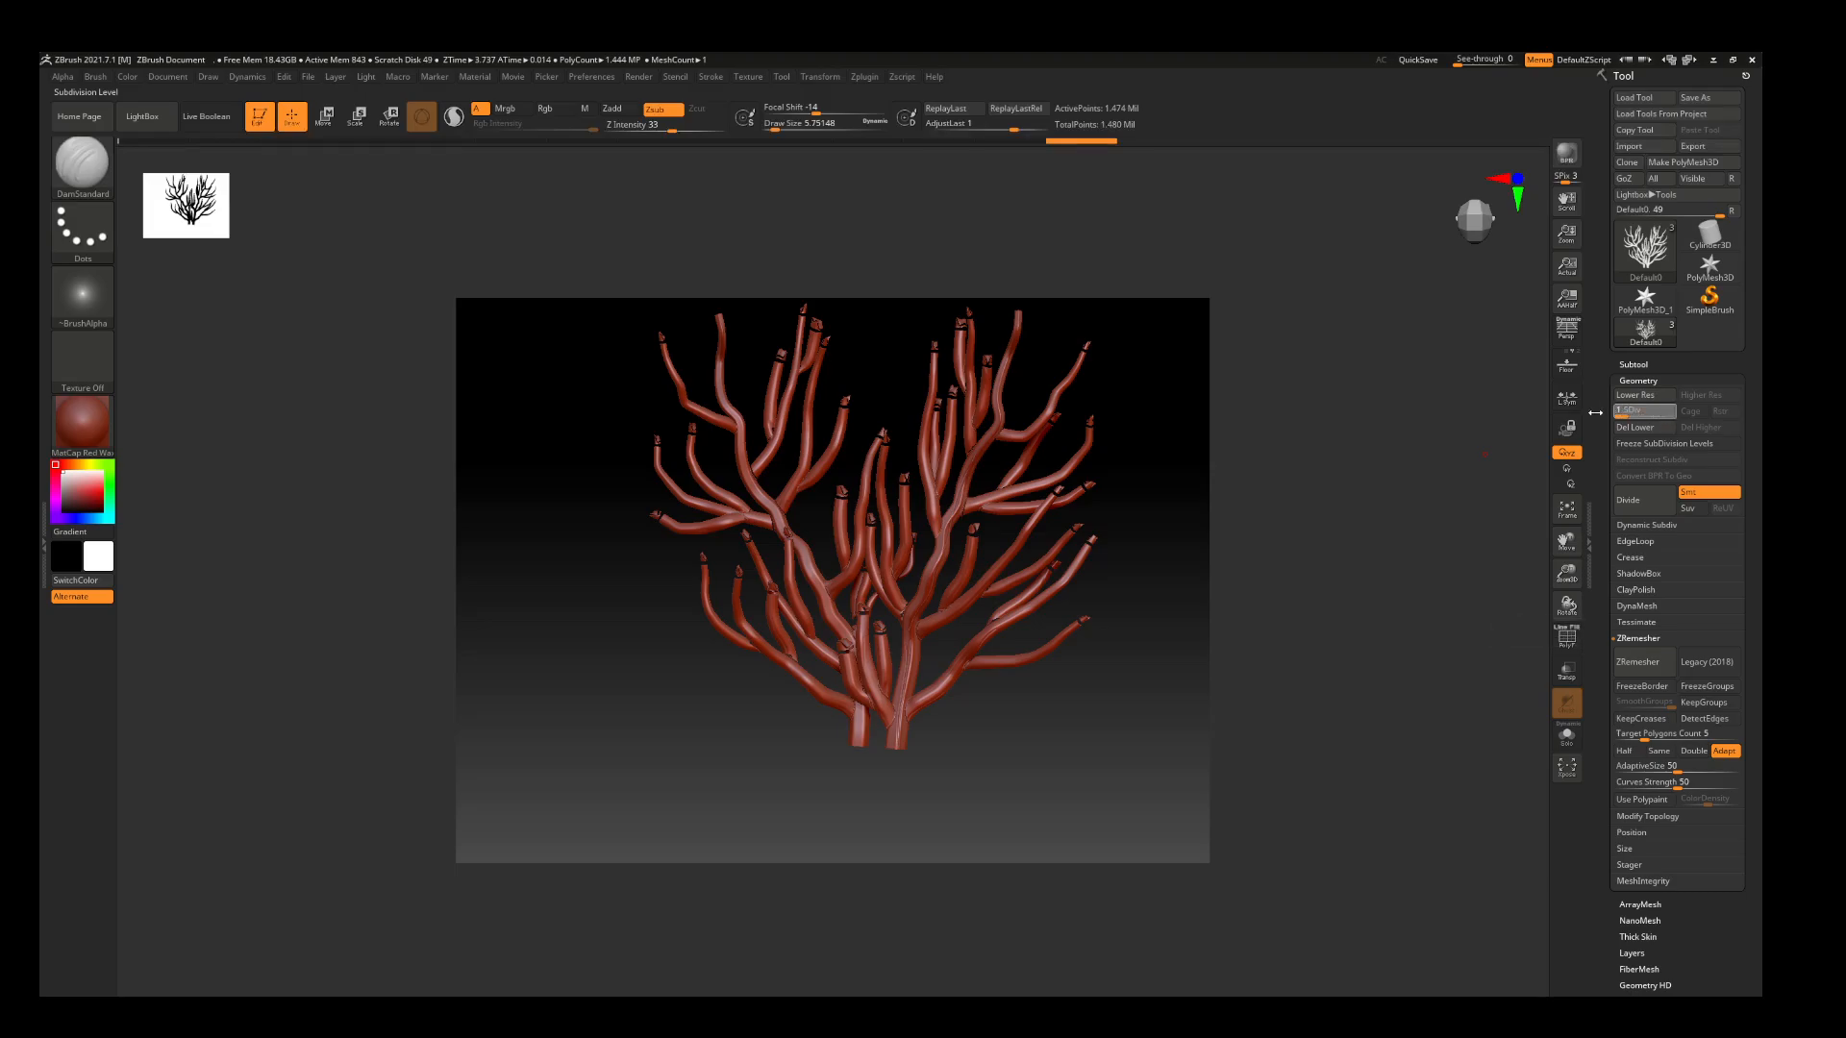
{"action": "left_click_drag", "start_coordinate": [1667, 416], "coordinate": [1453, 570]}
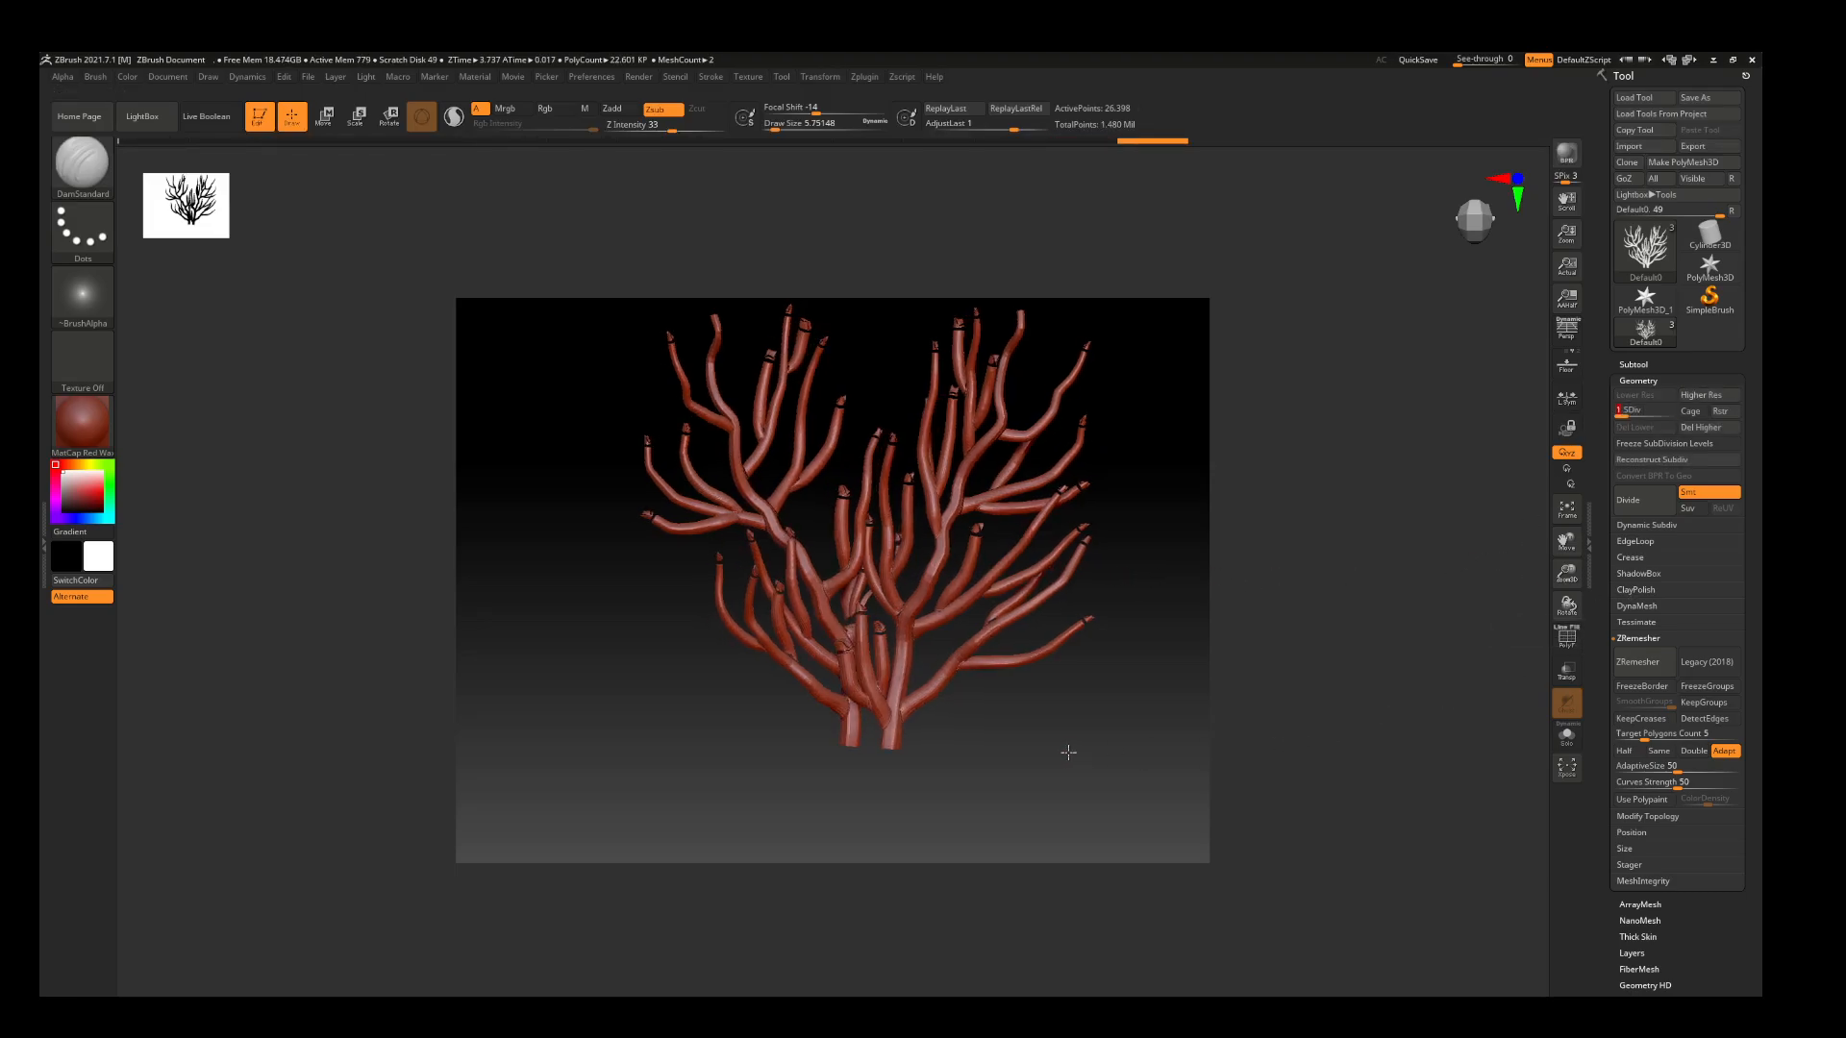
{"action": "scroll", "coordinate": [1625, 865], "scroll_direction": "down", "scroll_amount": 5}
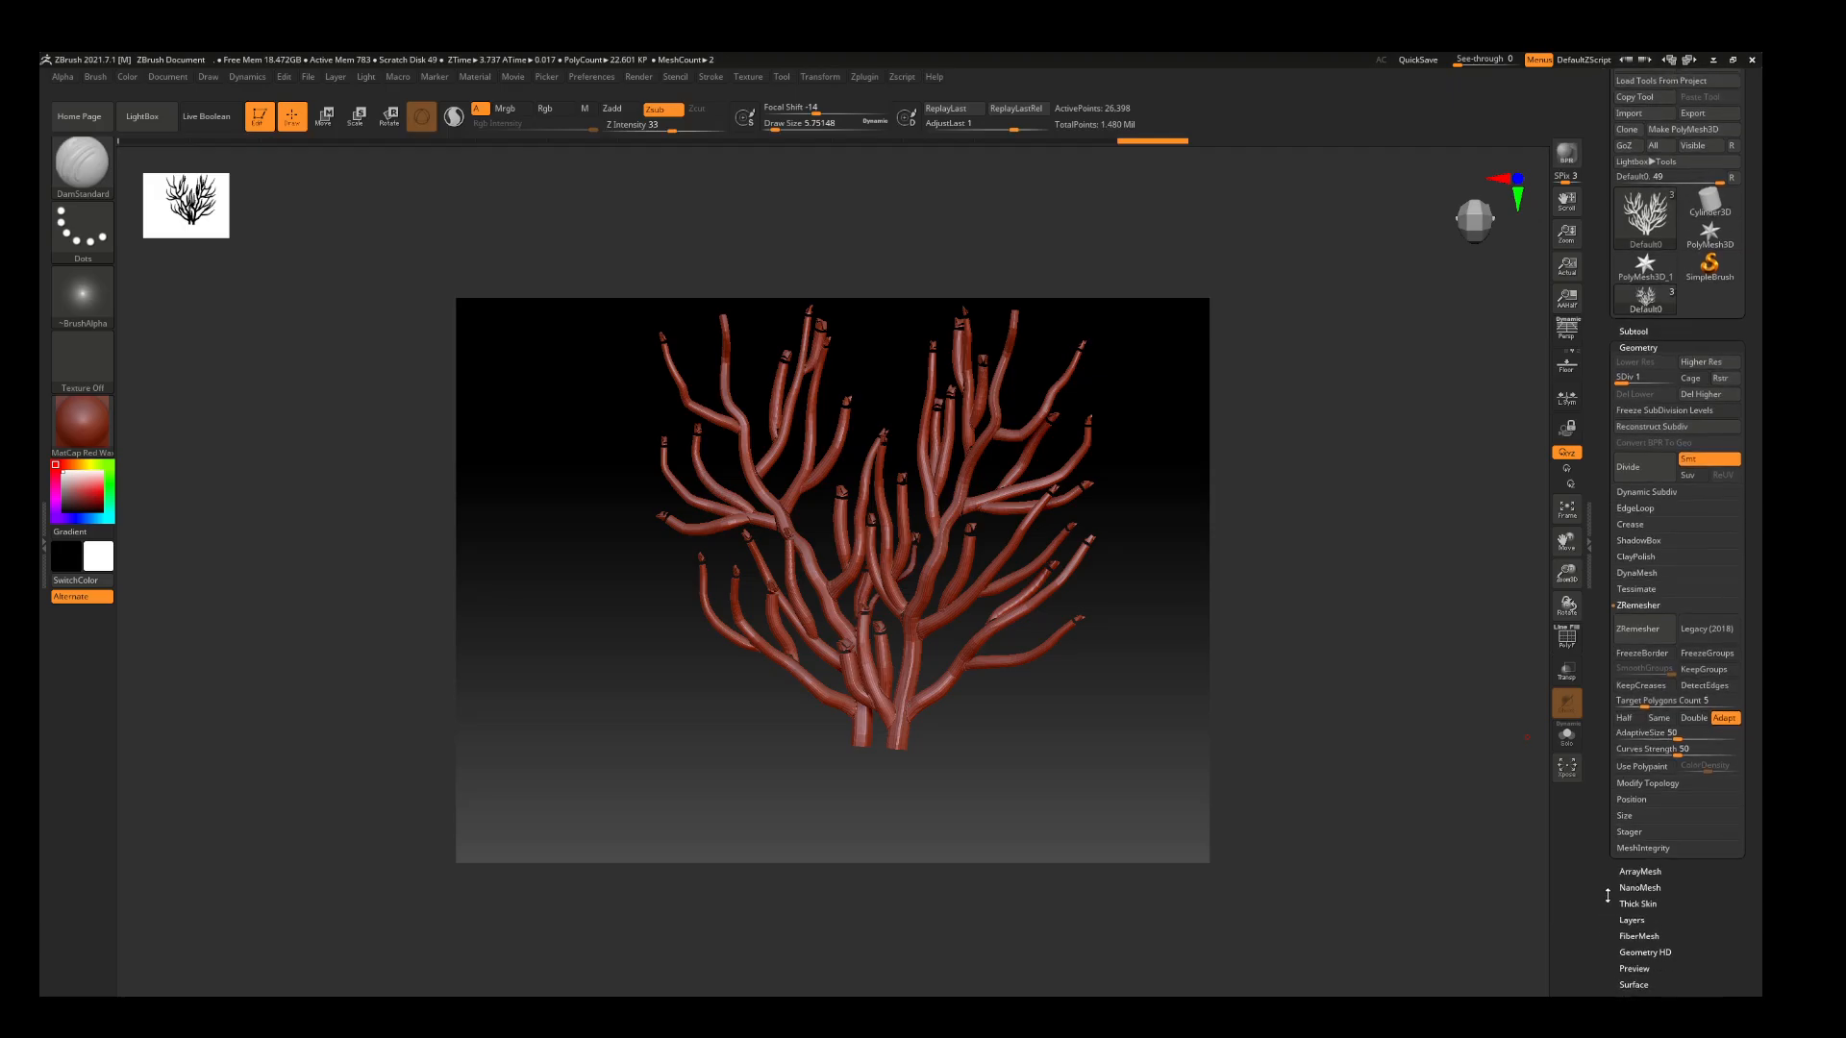
{"action": "left_click", "coordinate": [1635, 764]}
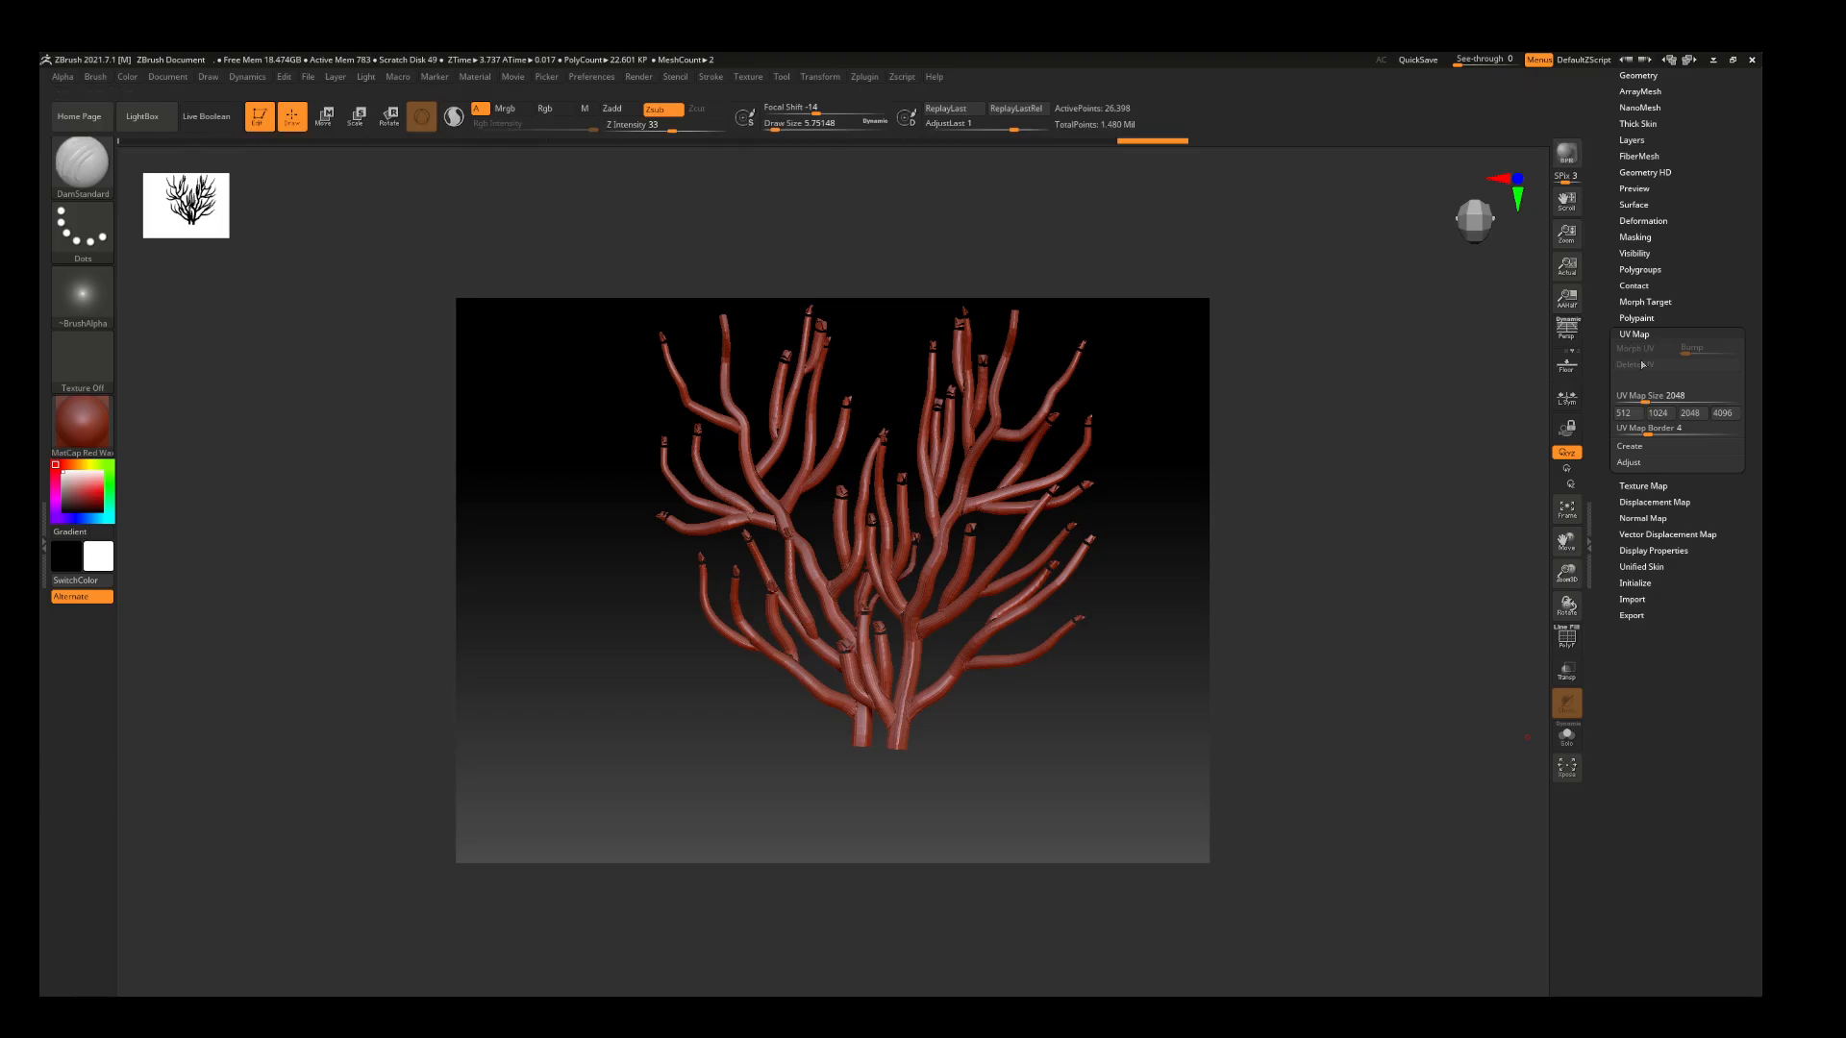
{"action": "left_click", "coordinate": [866, 78]}
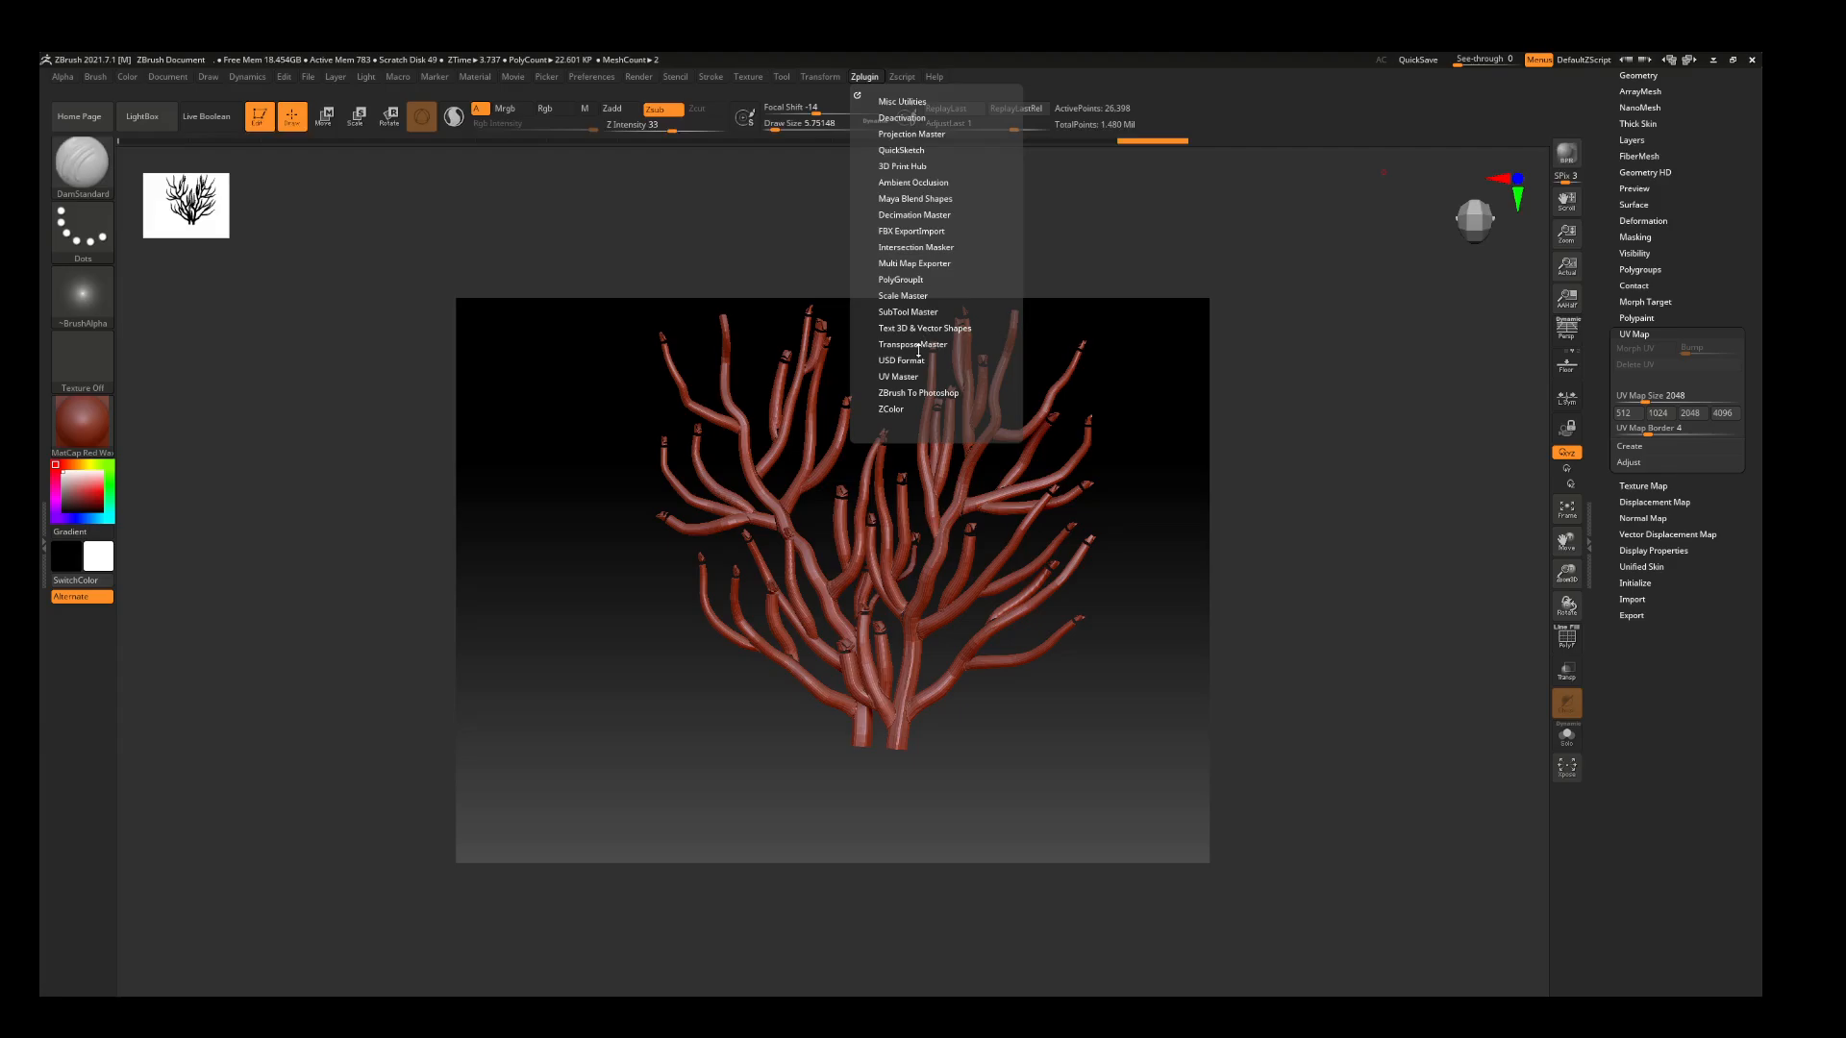
{"action": "left_click", "coordinate": [901, 376]}
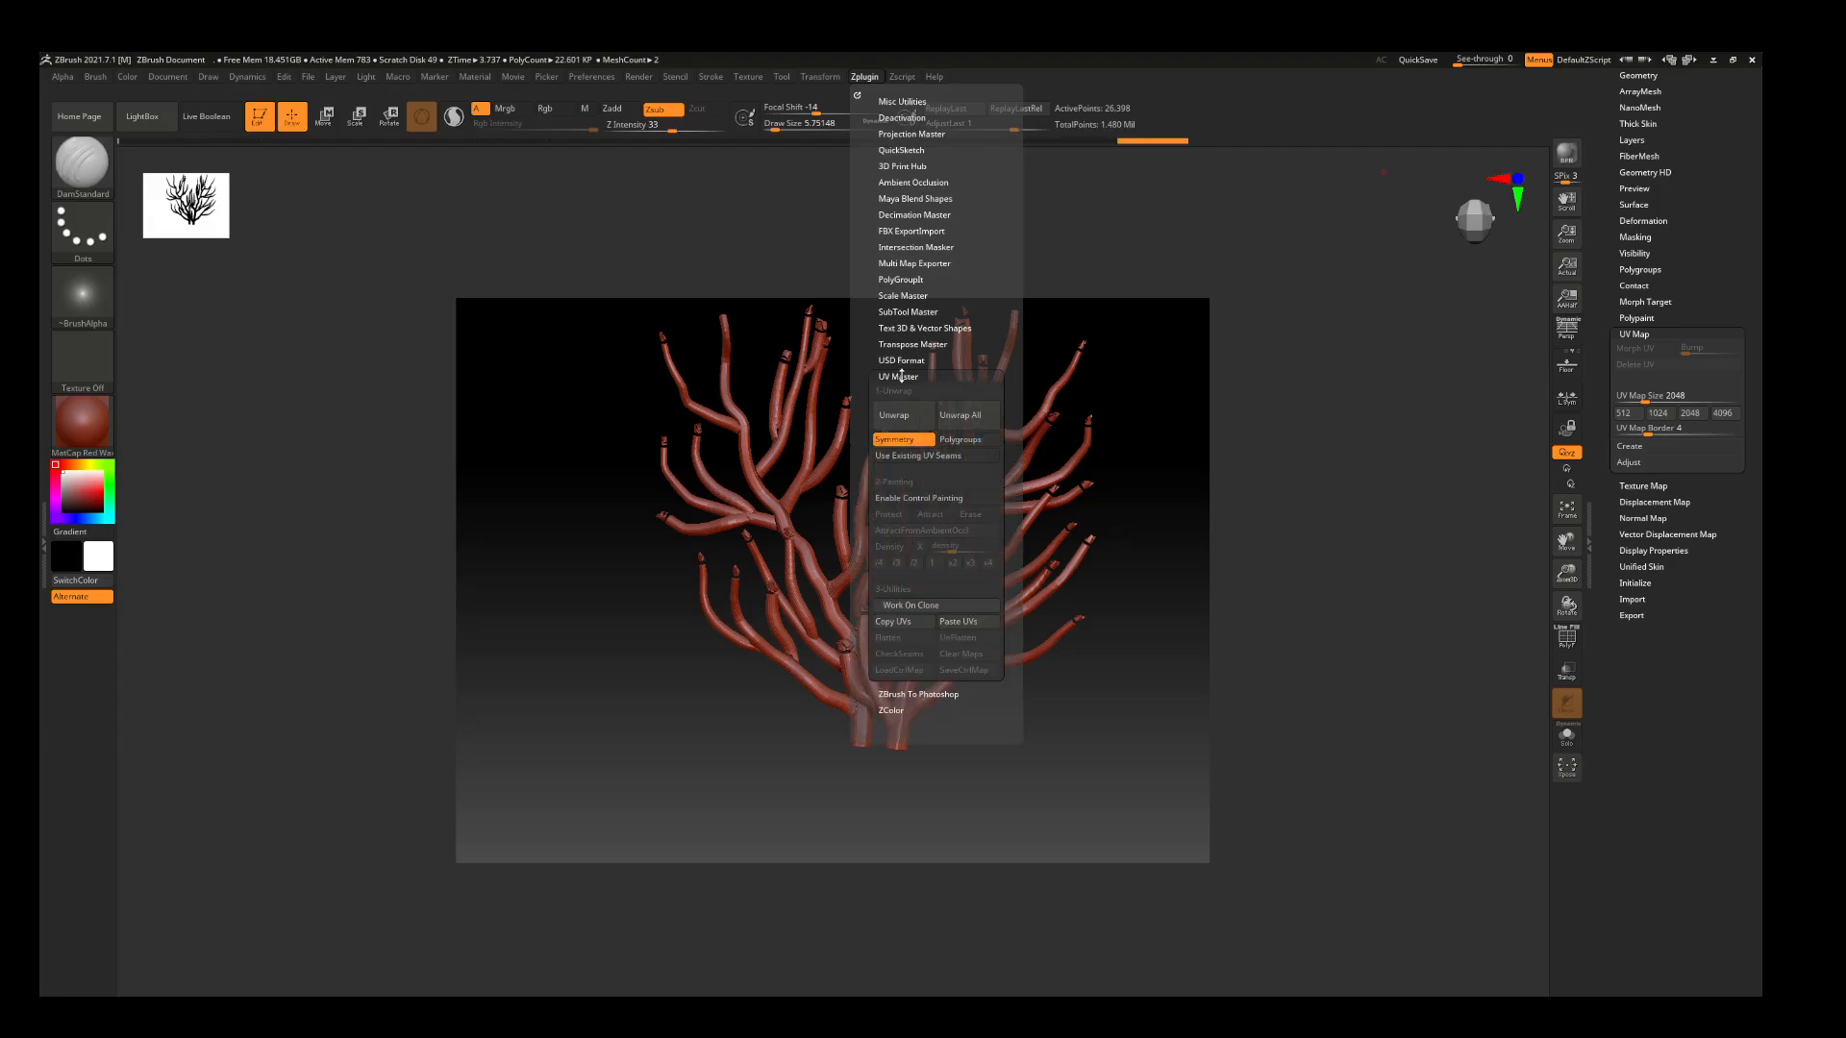
{"action": "left_click", "coordinate": [904, 418]}
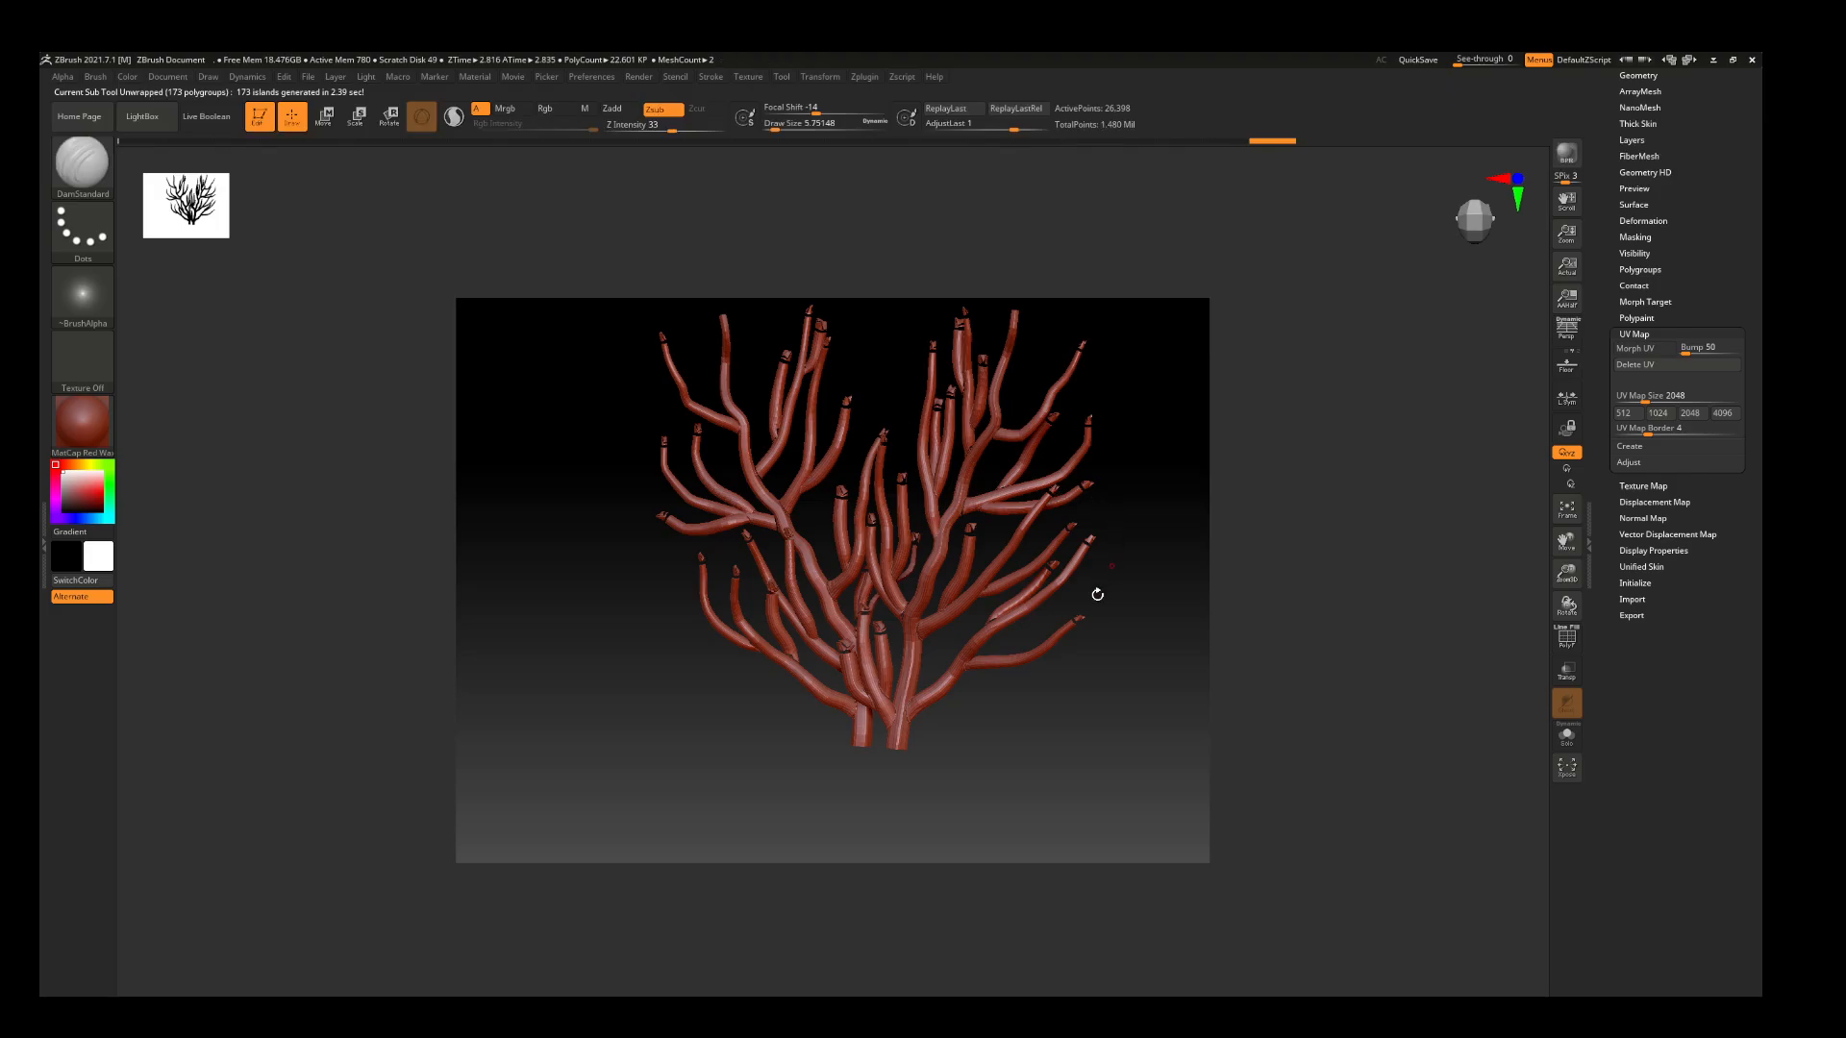
Preview the coral's flattened UV islands with Morph UV and switch back to the 3D shape
{"action": "left_click_drag", "start_coordinate": [1608, 366], "coordinate": [1631, 506]}
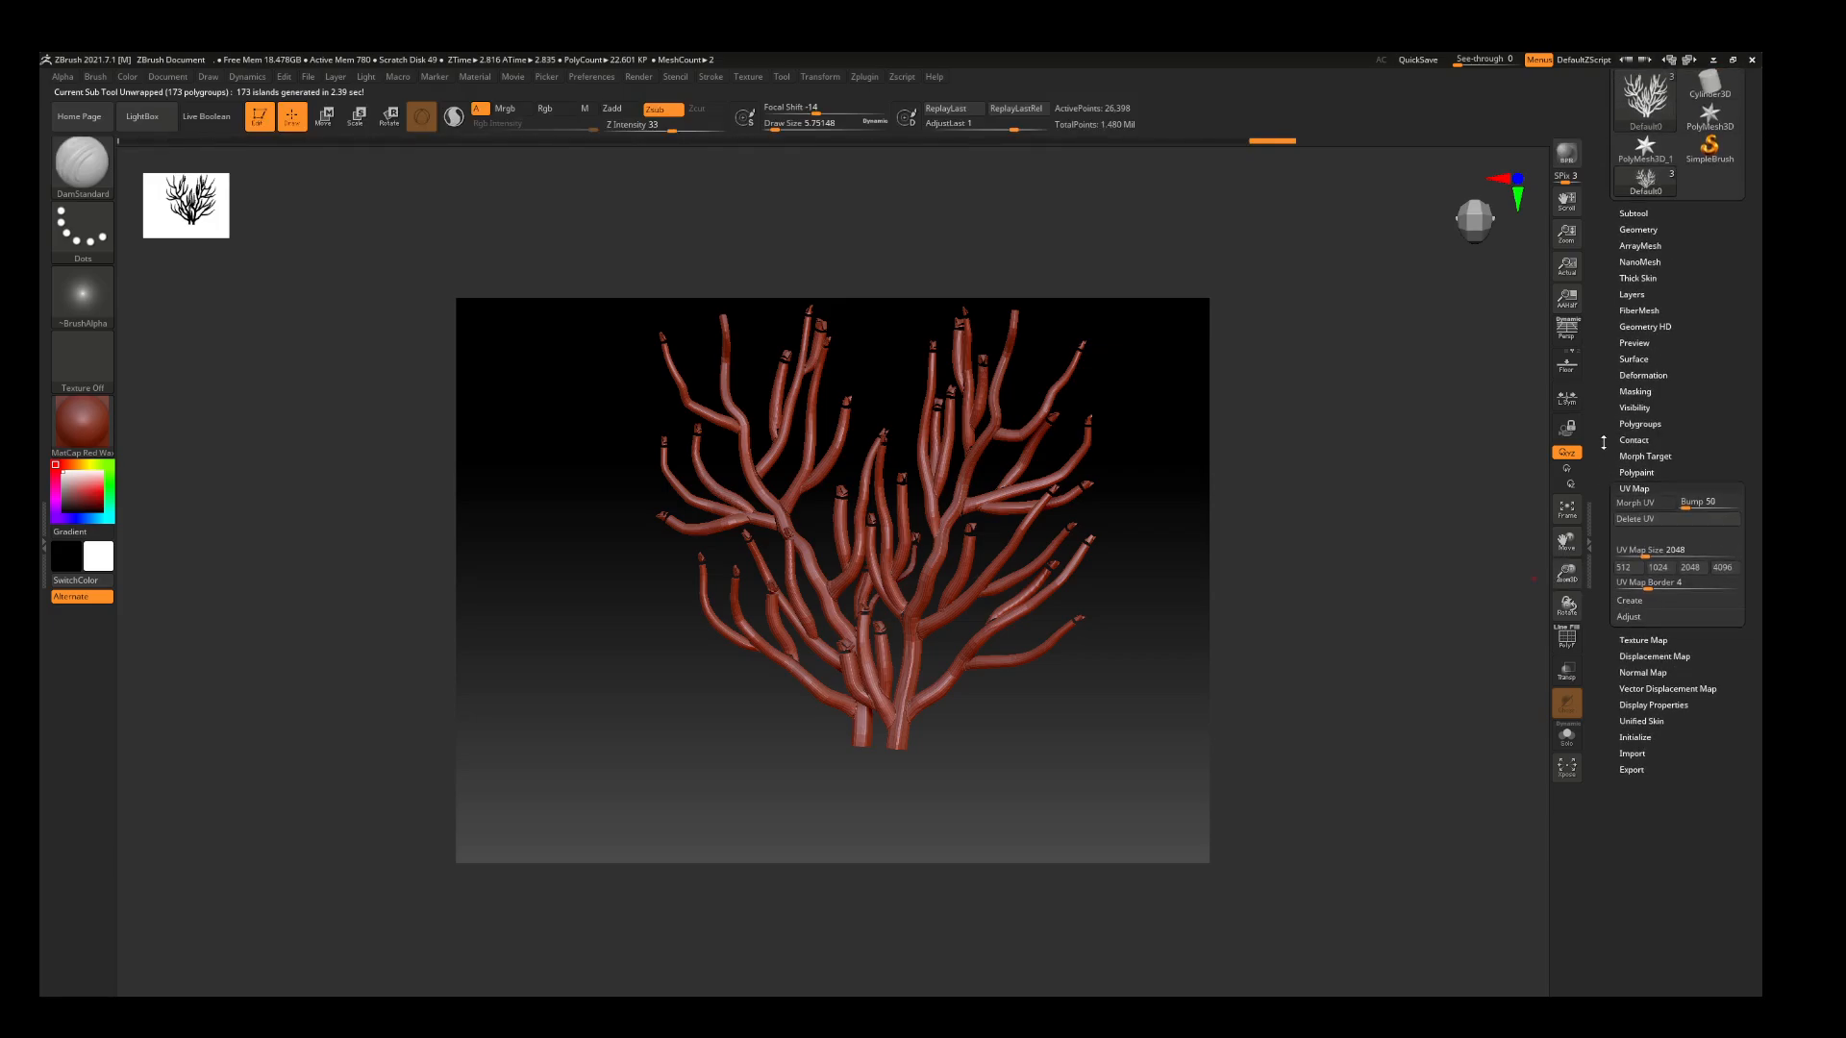
{"action": "left_click", "coordinate": [1632, 504]}
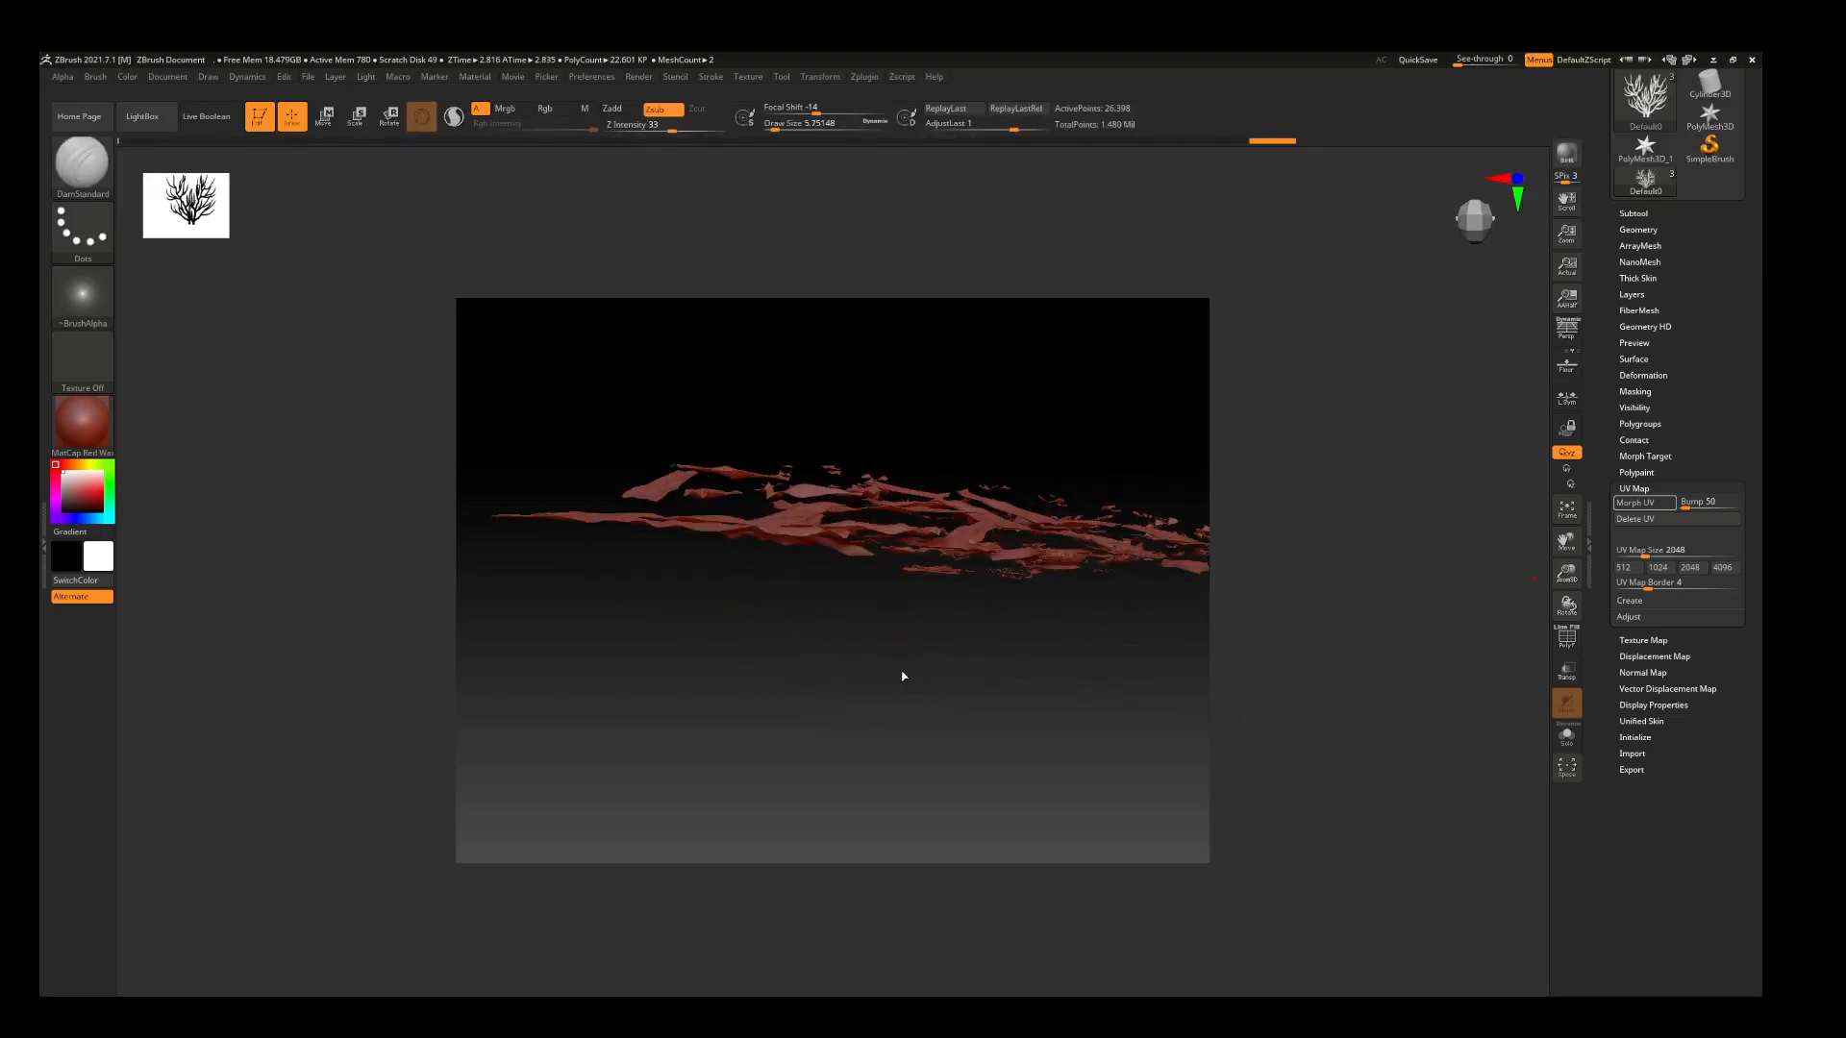
{"action": "left_click_drag", "start_coordinate": [978, 664], "coordinate": [1284, 720]}
{"action": "left_click", "coordinate": [1649, 503]}
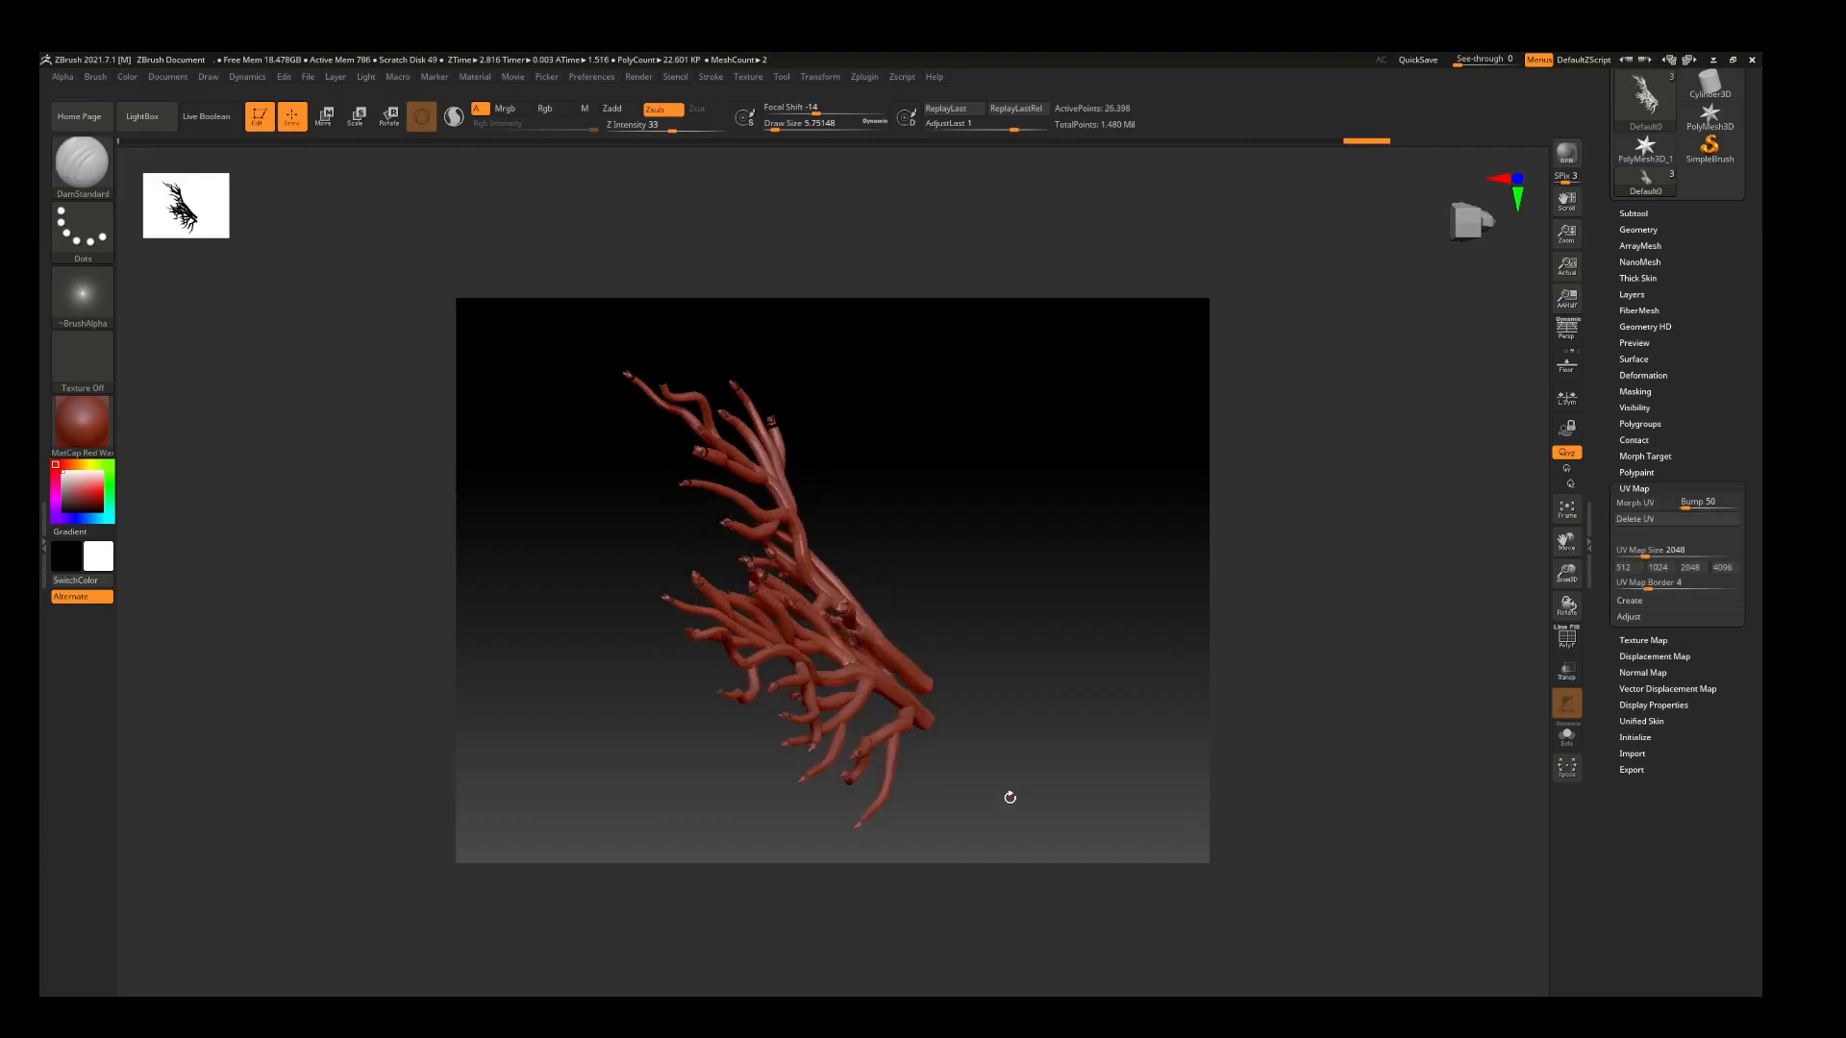
Select the Default0 coral subtool and hide the subtool above it in the list
{"action": "left_click_drag", "start_coordinate": [1003, 801], "coordinate": [1135, 646]}
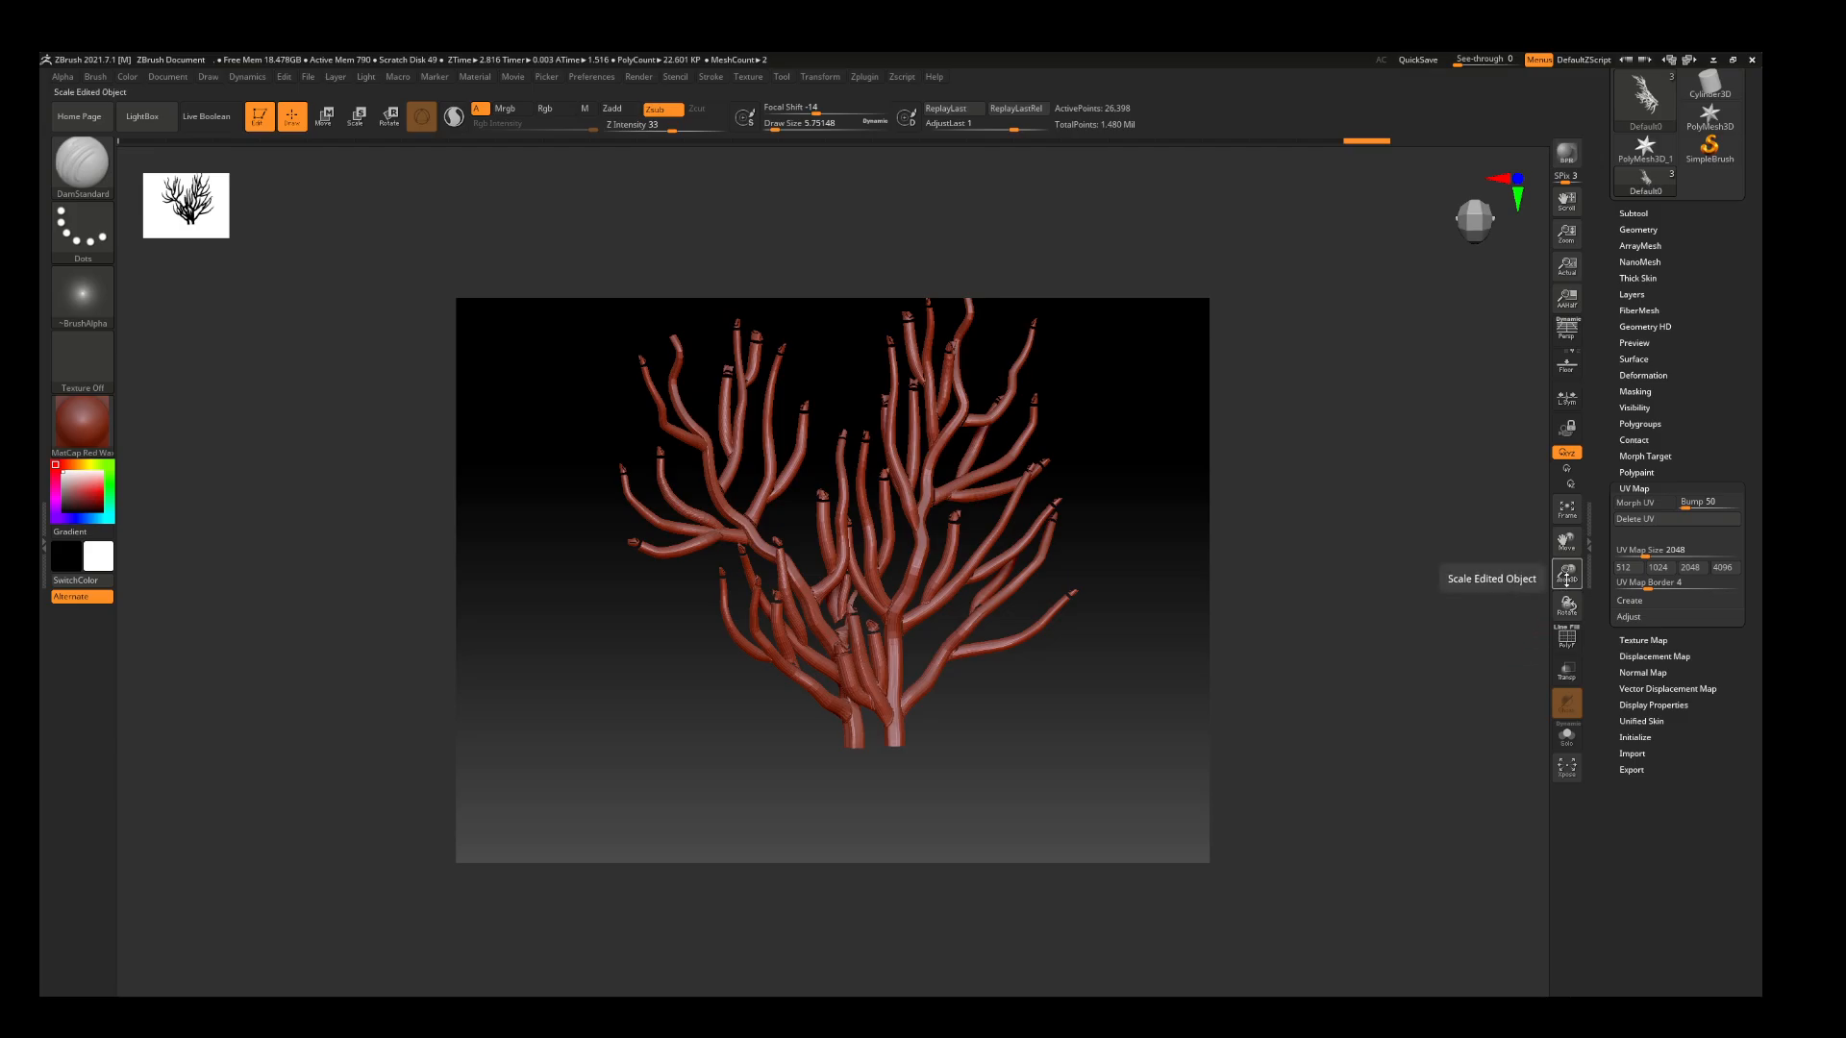
{"action": "left_click_drag", "start_coordinate": [1568, 576], "coordinate": [1566, 592]}
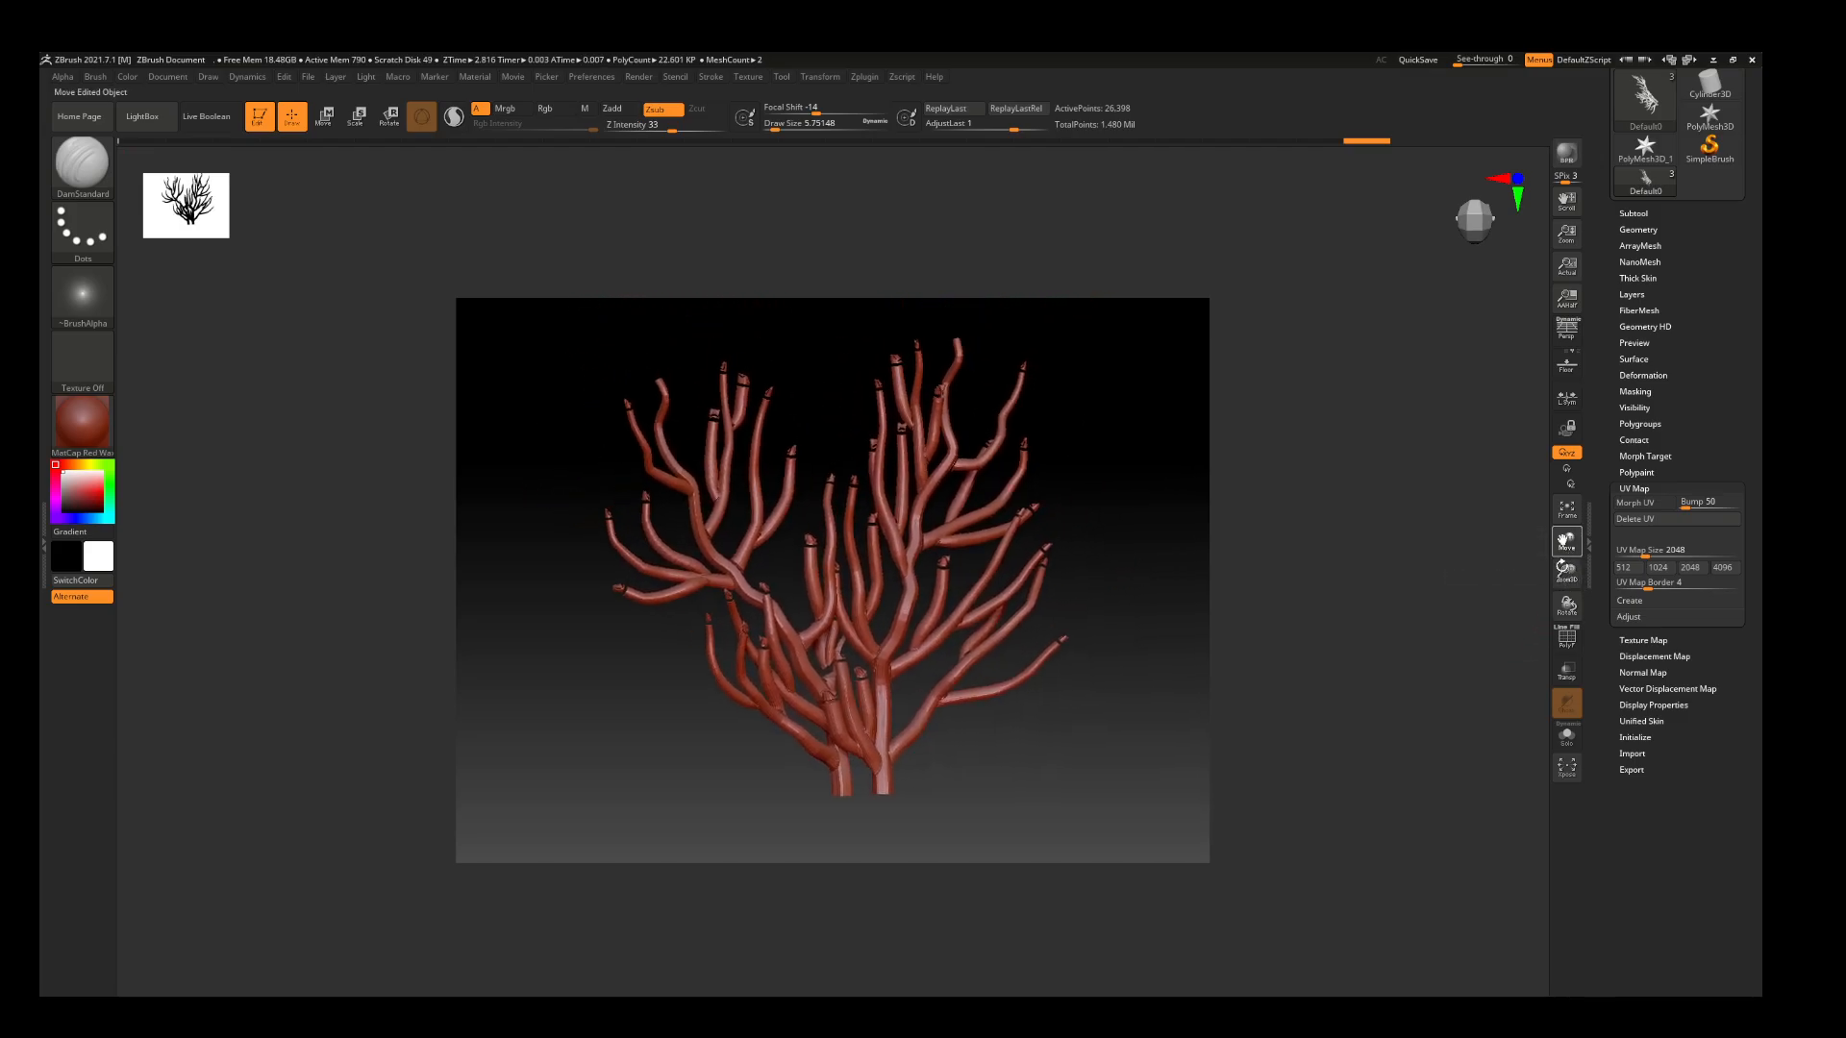
{"action": "left_click_drag", "start_coordinate": [1145, 777], "coordinate": [1109, 758]}
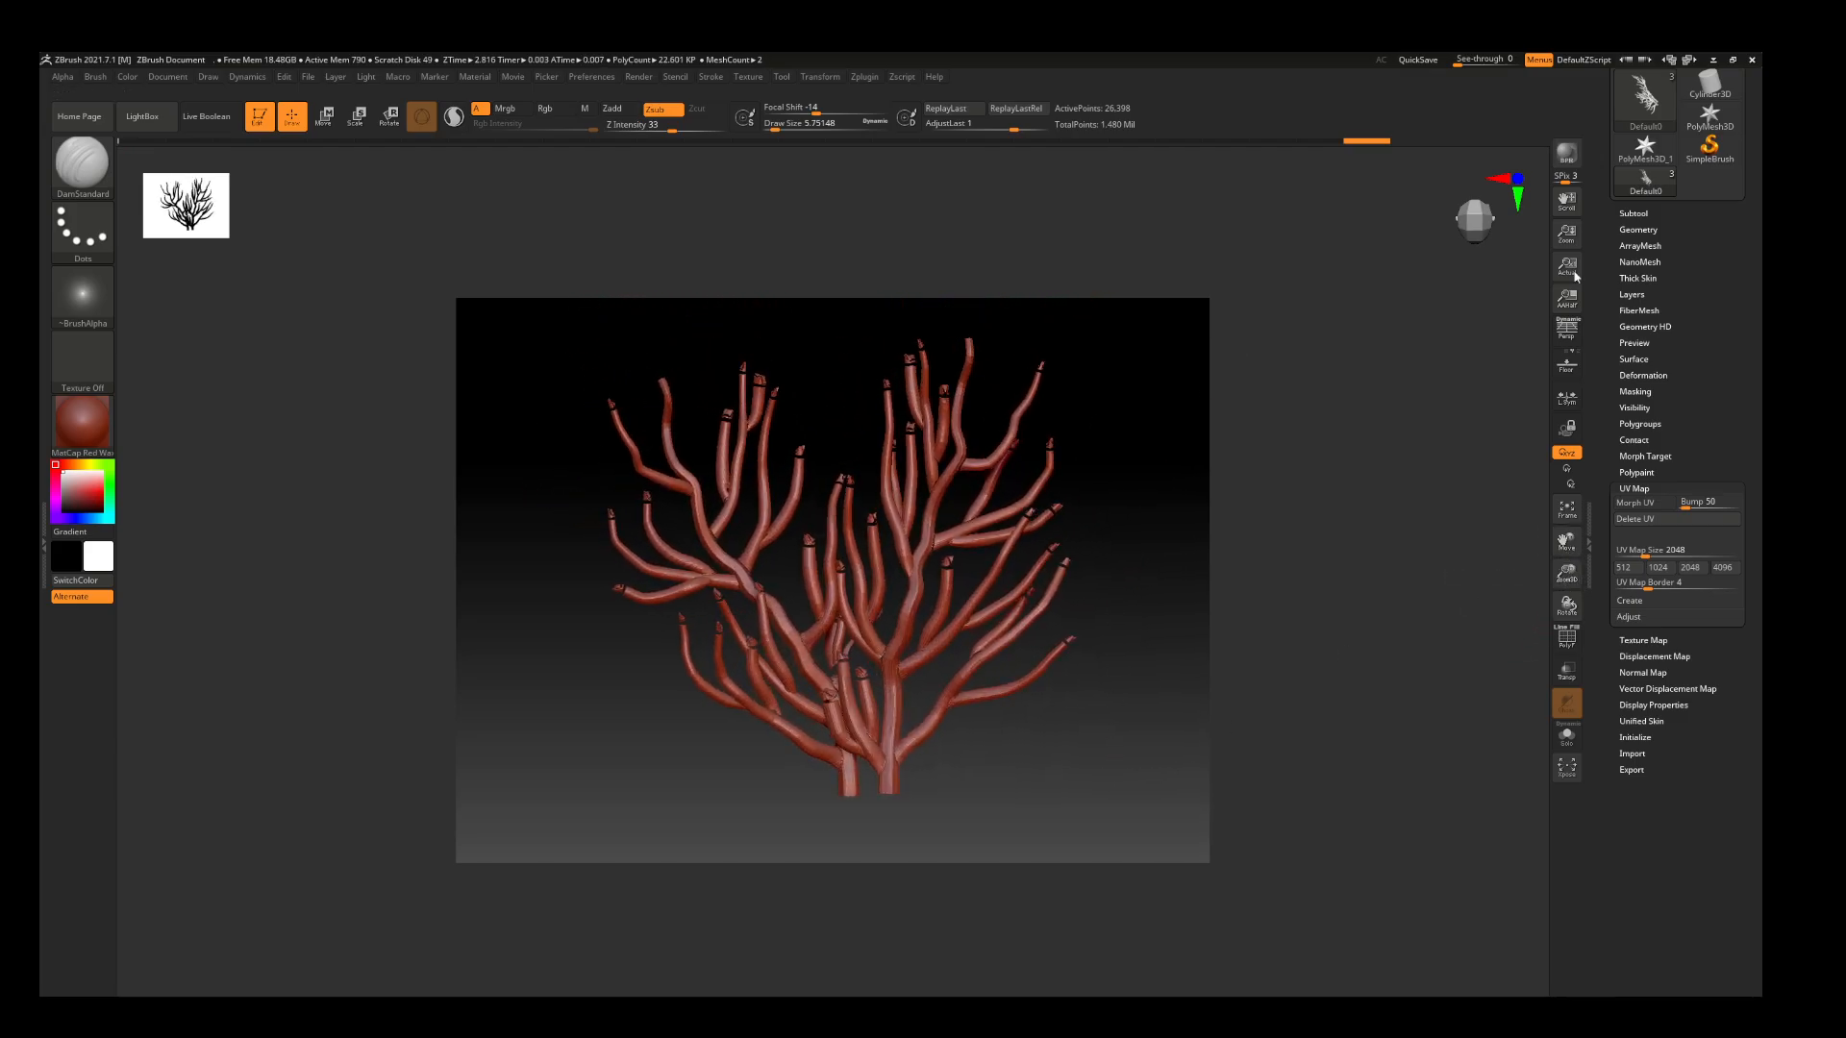
{"action": "left_click", "coordinate": [1635, 213]}
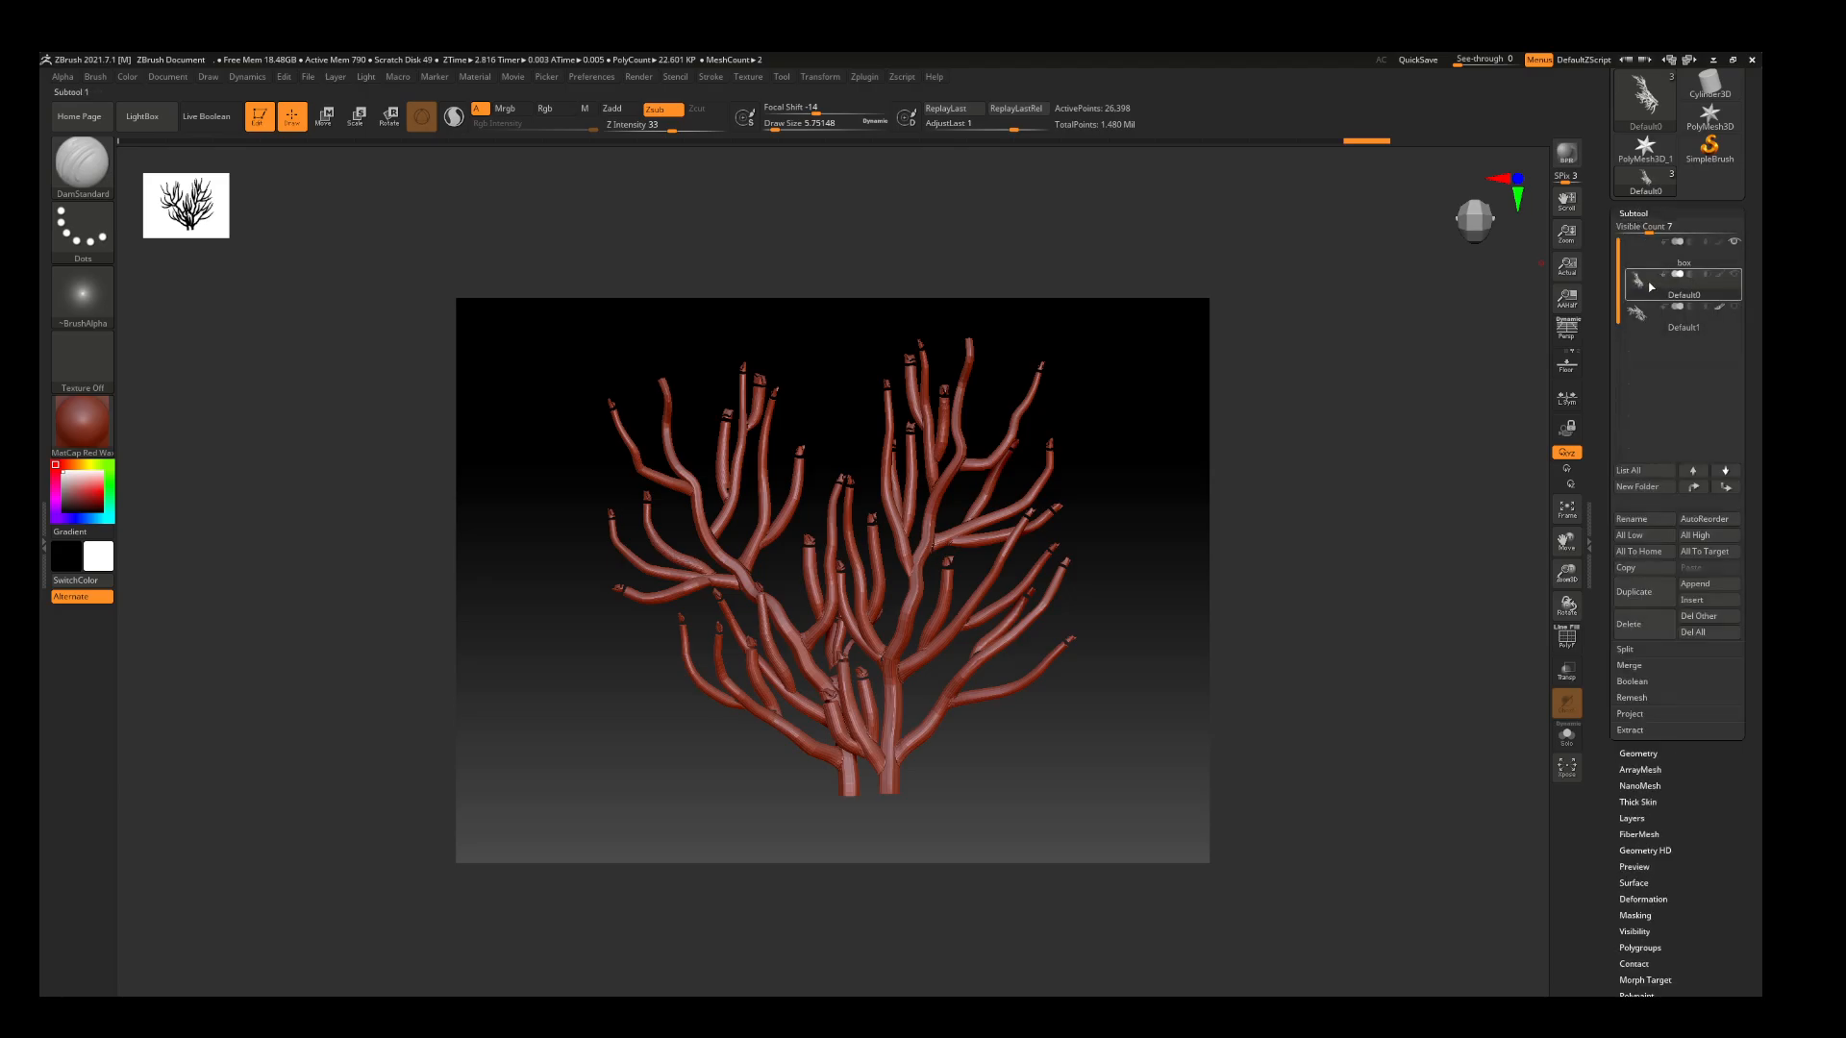
{"action": "left_click", "coordinate": [1650, 286]}
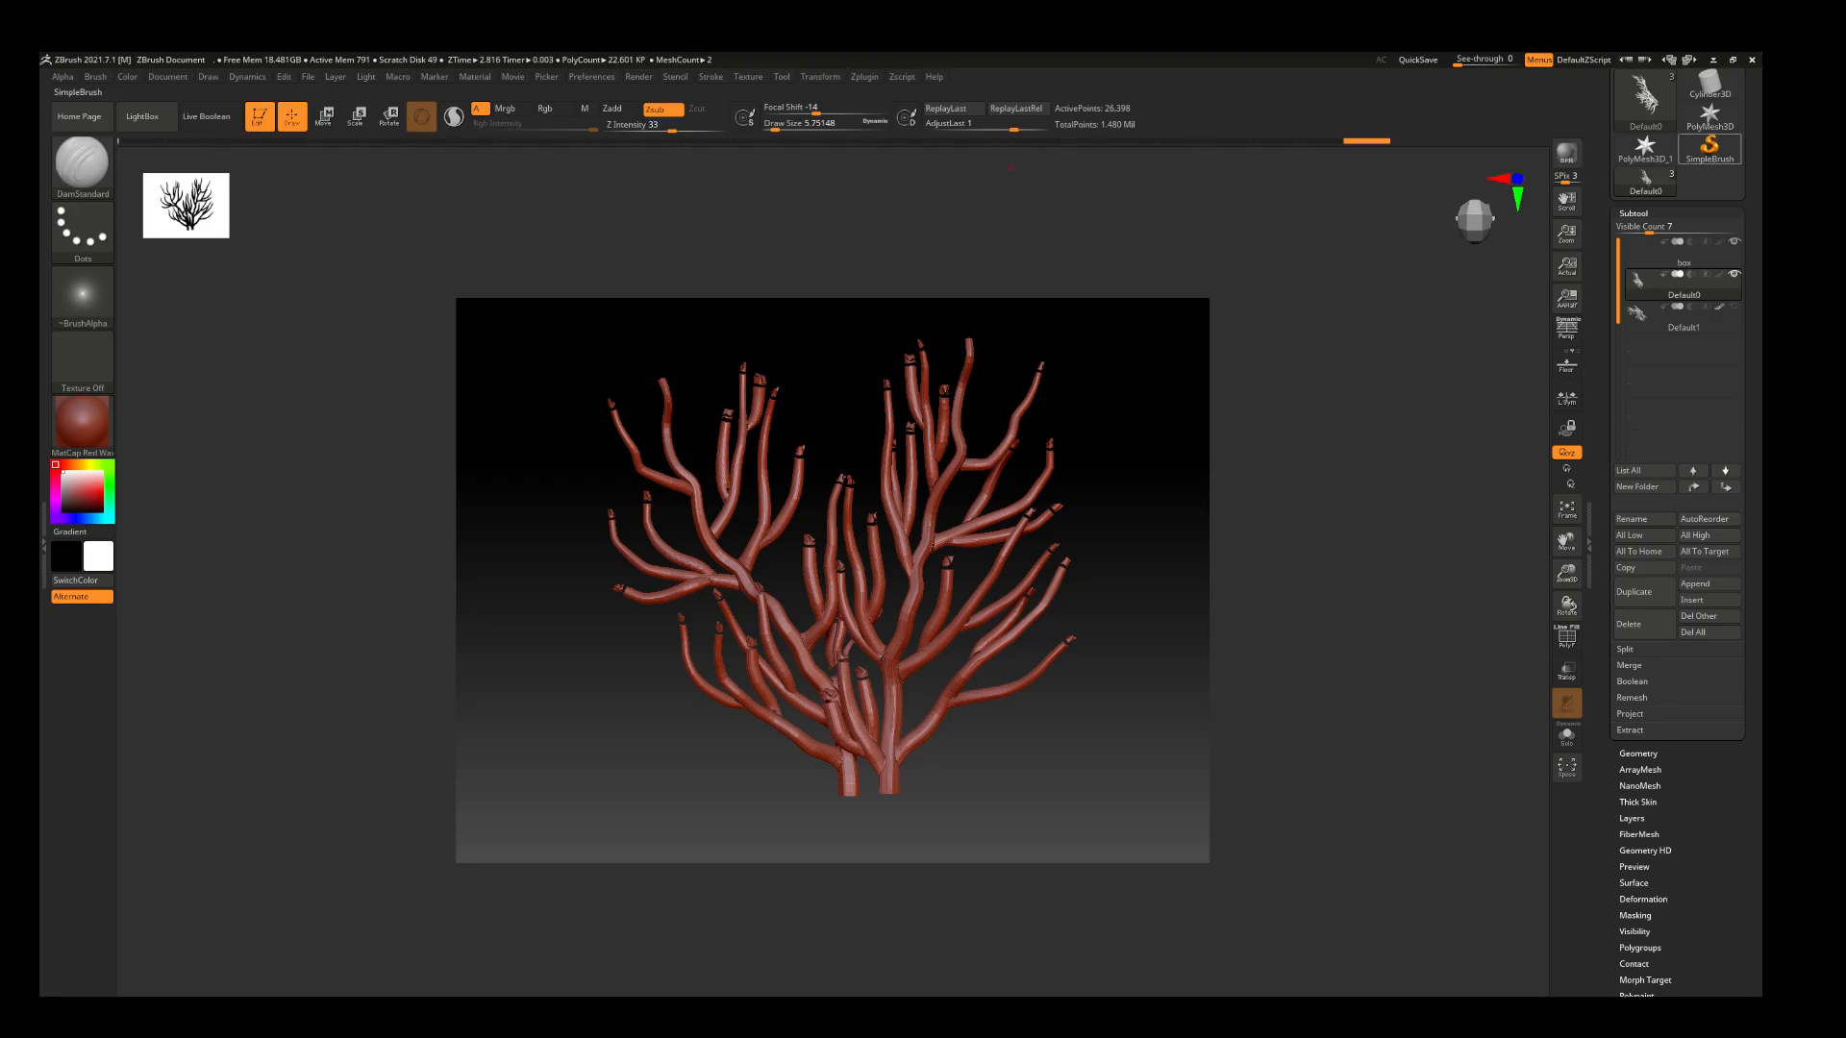
{"action": "left_click", "coordinate": [1734, 241]}
Raise the coral mesh to subdivision level 4 and inspect its trunks and branches
{"action": "left_click", "coordinate": [1645, 754]}
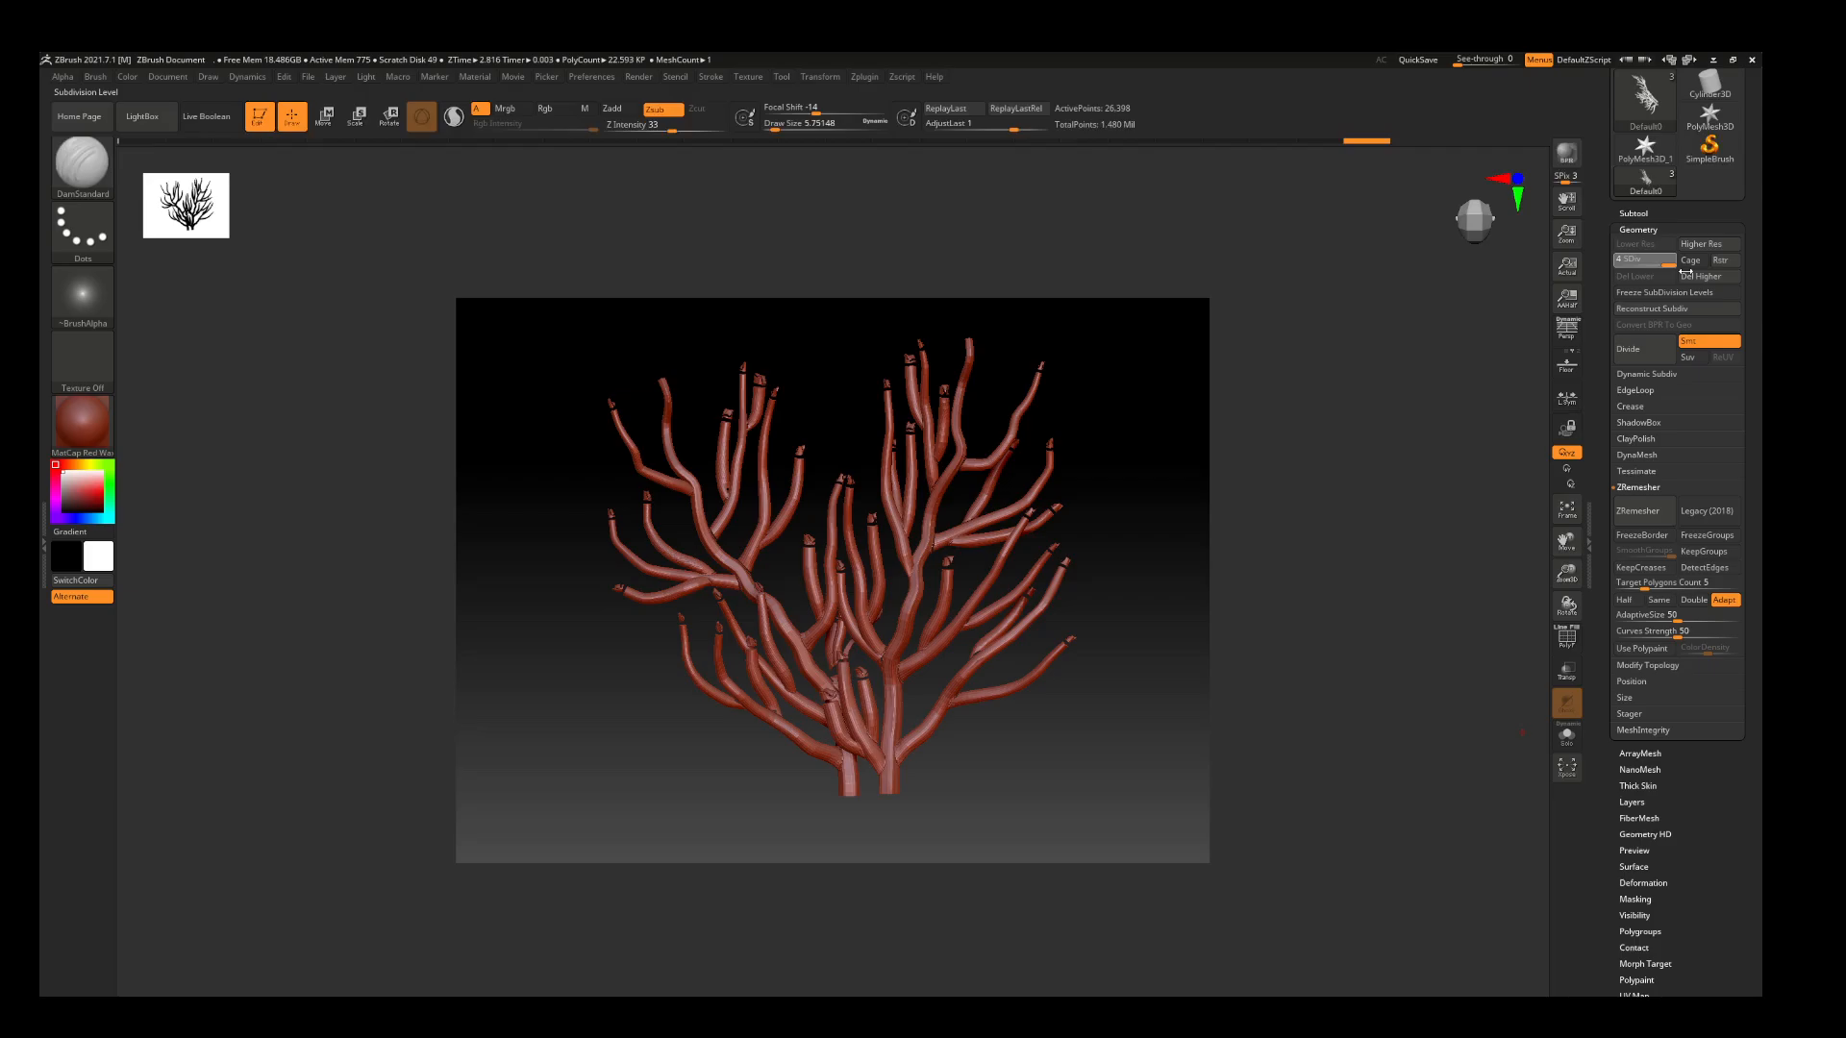
{"action": "left_click_drag", "start_coordinate": [1685, 271], "coordinate": [1686, 271]}
{"action": "left_click_drag", "start_coordinate": [1566, 574], "coordinate": [1550, 687]}
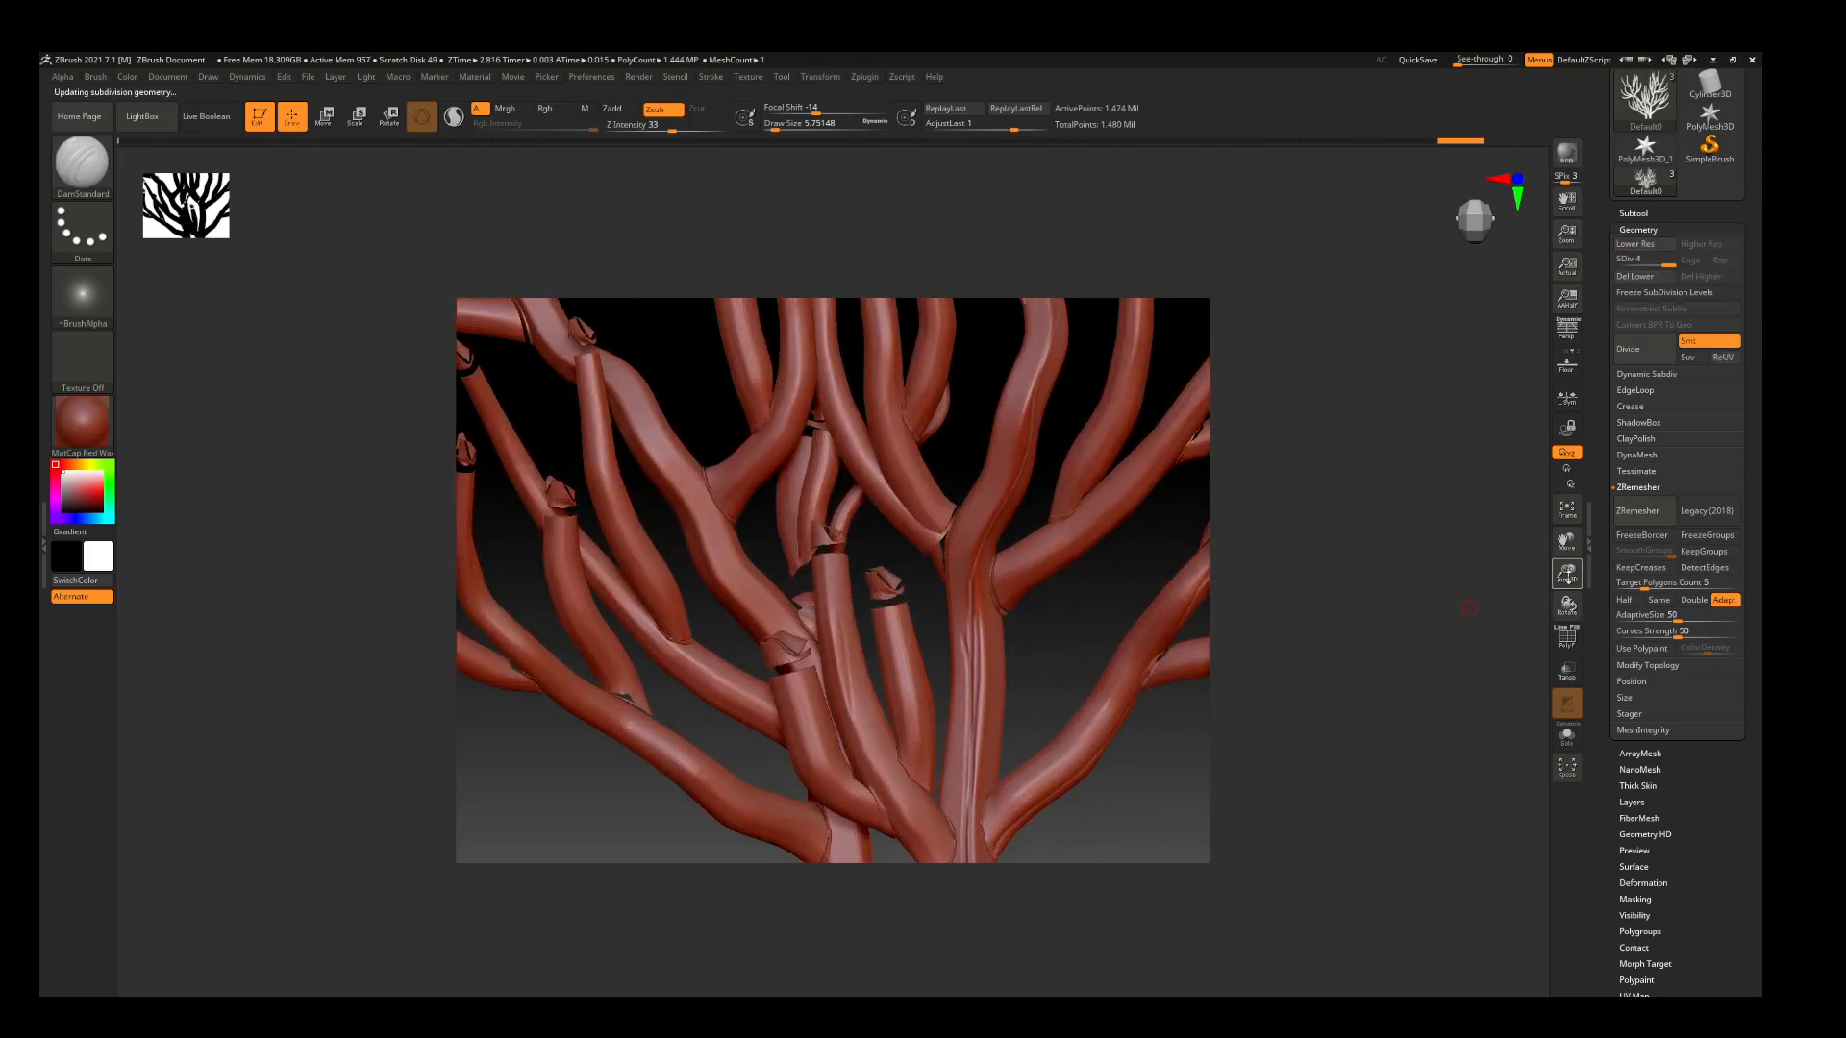
{"action": "left_click_drag", "start_coordinate": [1567, 575], "coordinate": [1512, 527]}
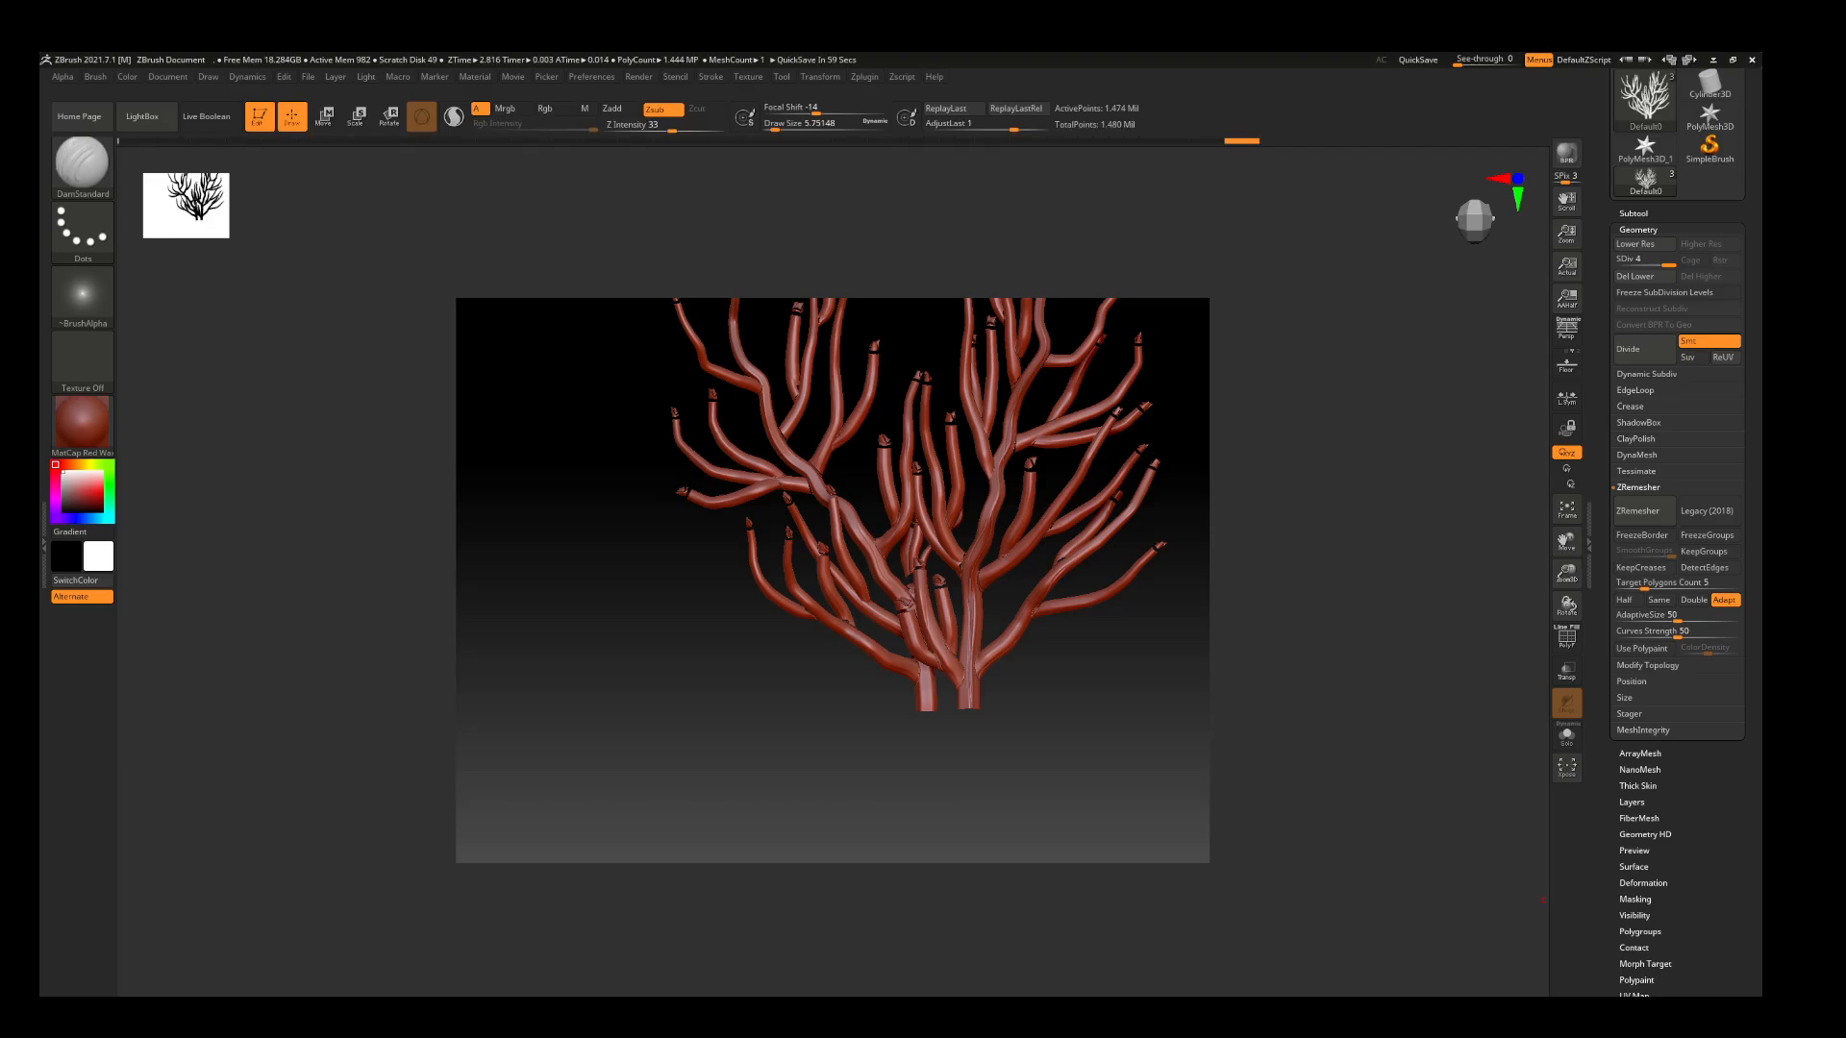
{"action": "key", "text": "alt+Tab"}
{"action": "left_click_drag", "start_coordinate": [1417, 260], "coordinate": [1798, 192]}
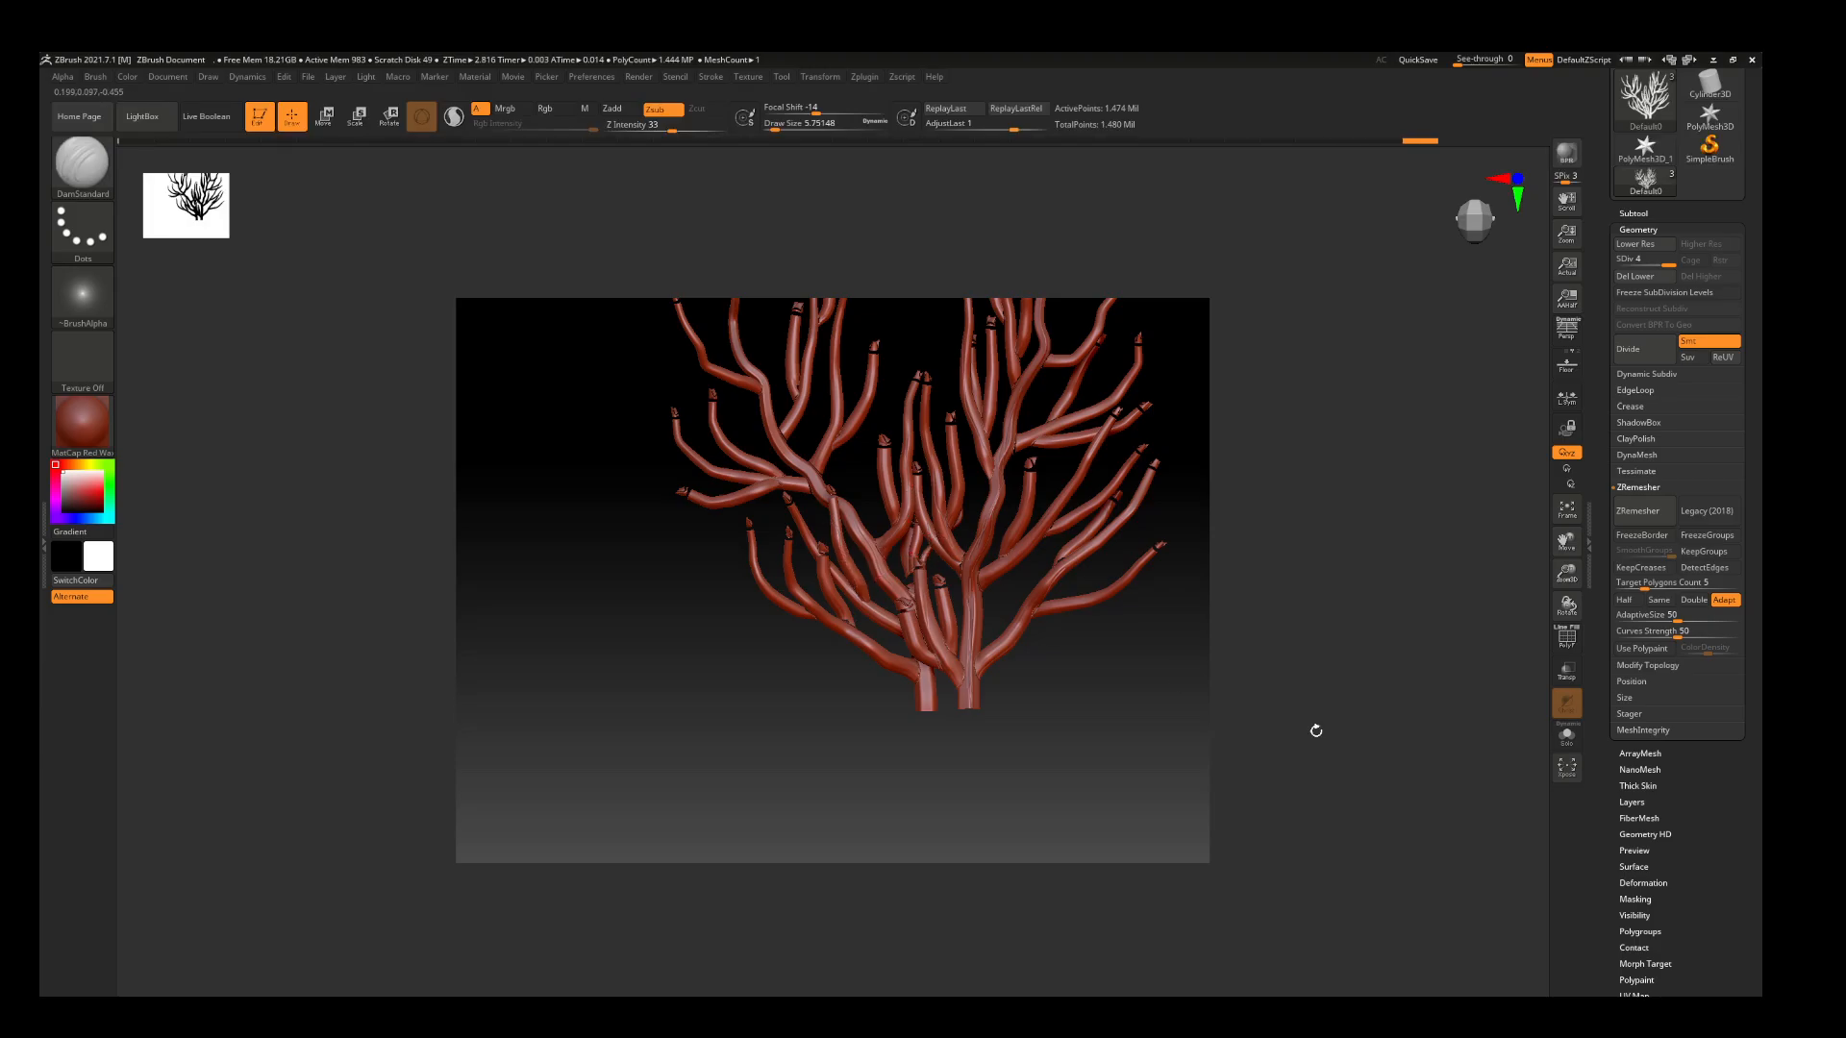
Set the DamStandard brush to the DragRect stroke with Alpha 25
{"action": "left_click_drag", "start_coordinate": [1567, 543], "coordinate": [1560, 553]}
{"action": "left_click", "coordinate": [69, 166]}
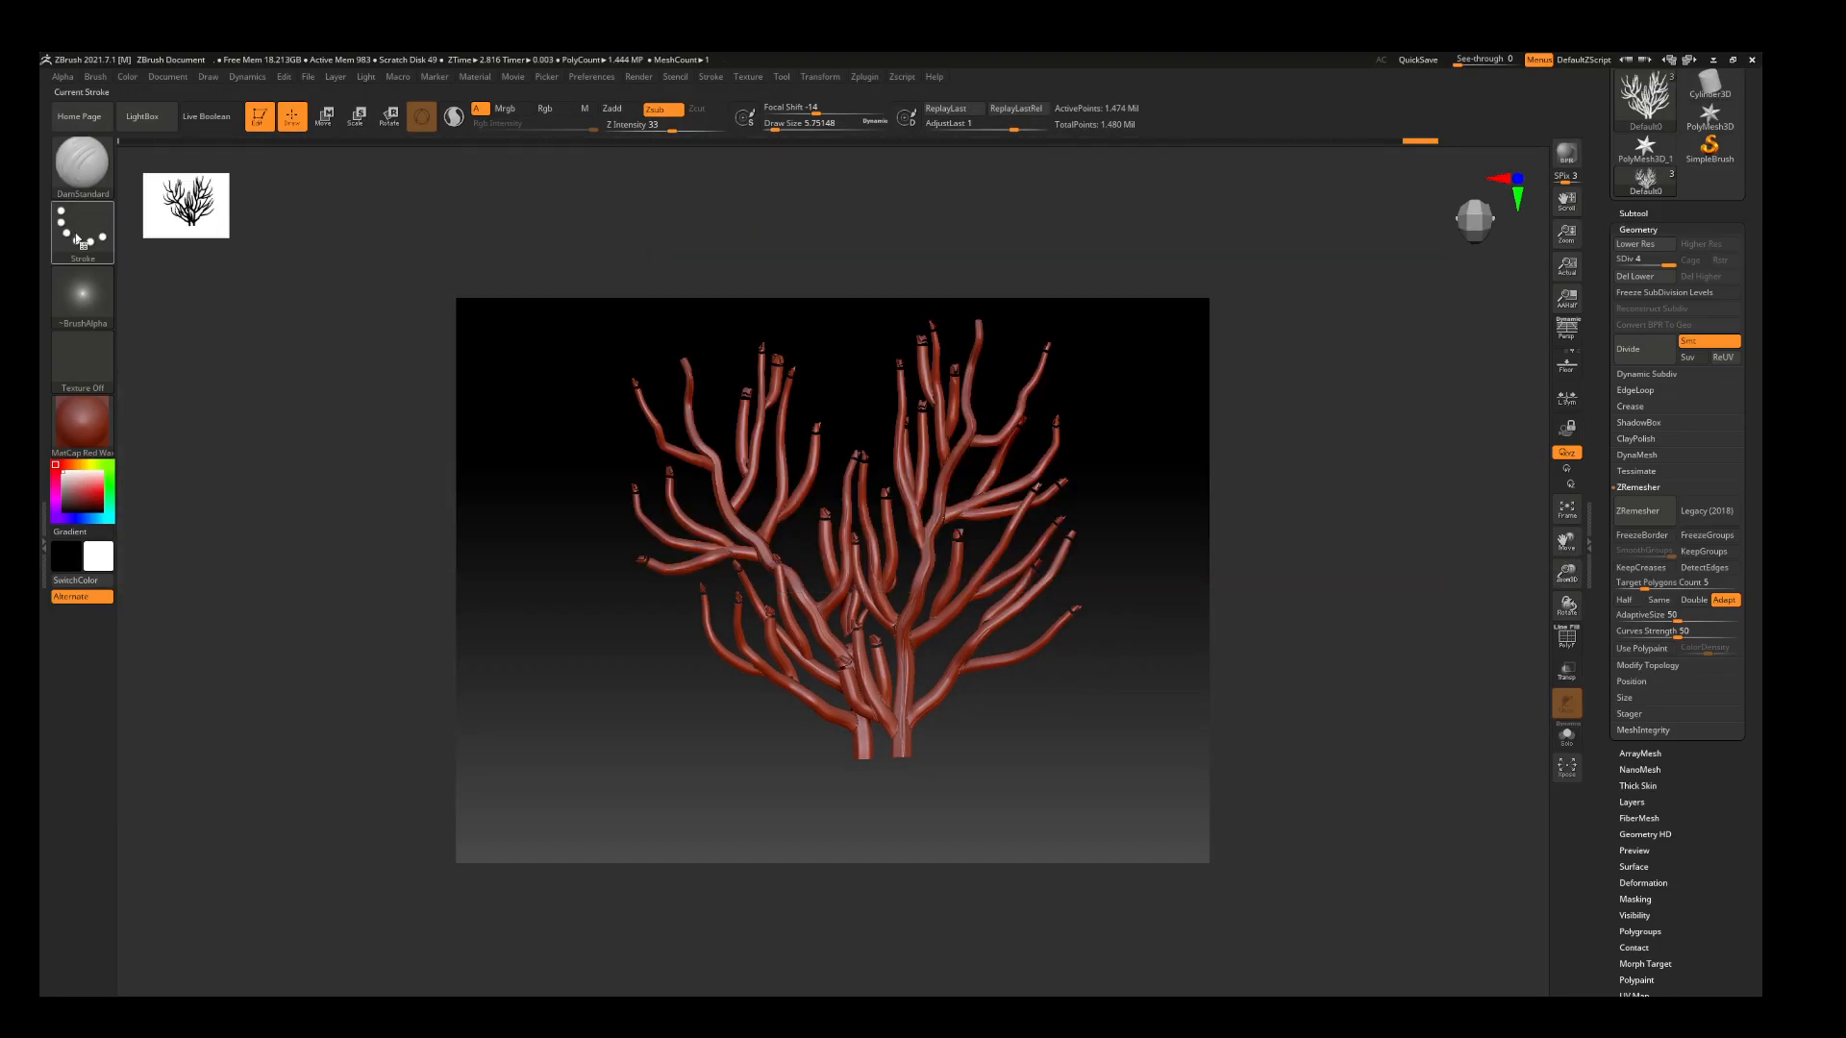
{"action": "left_click", "coordinate": [82, 233]}
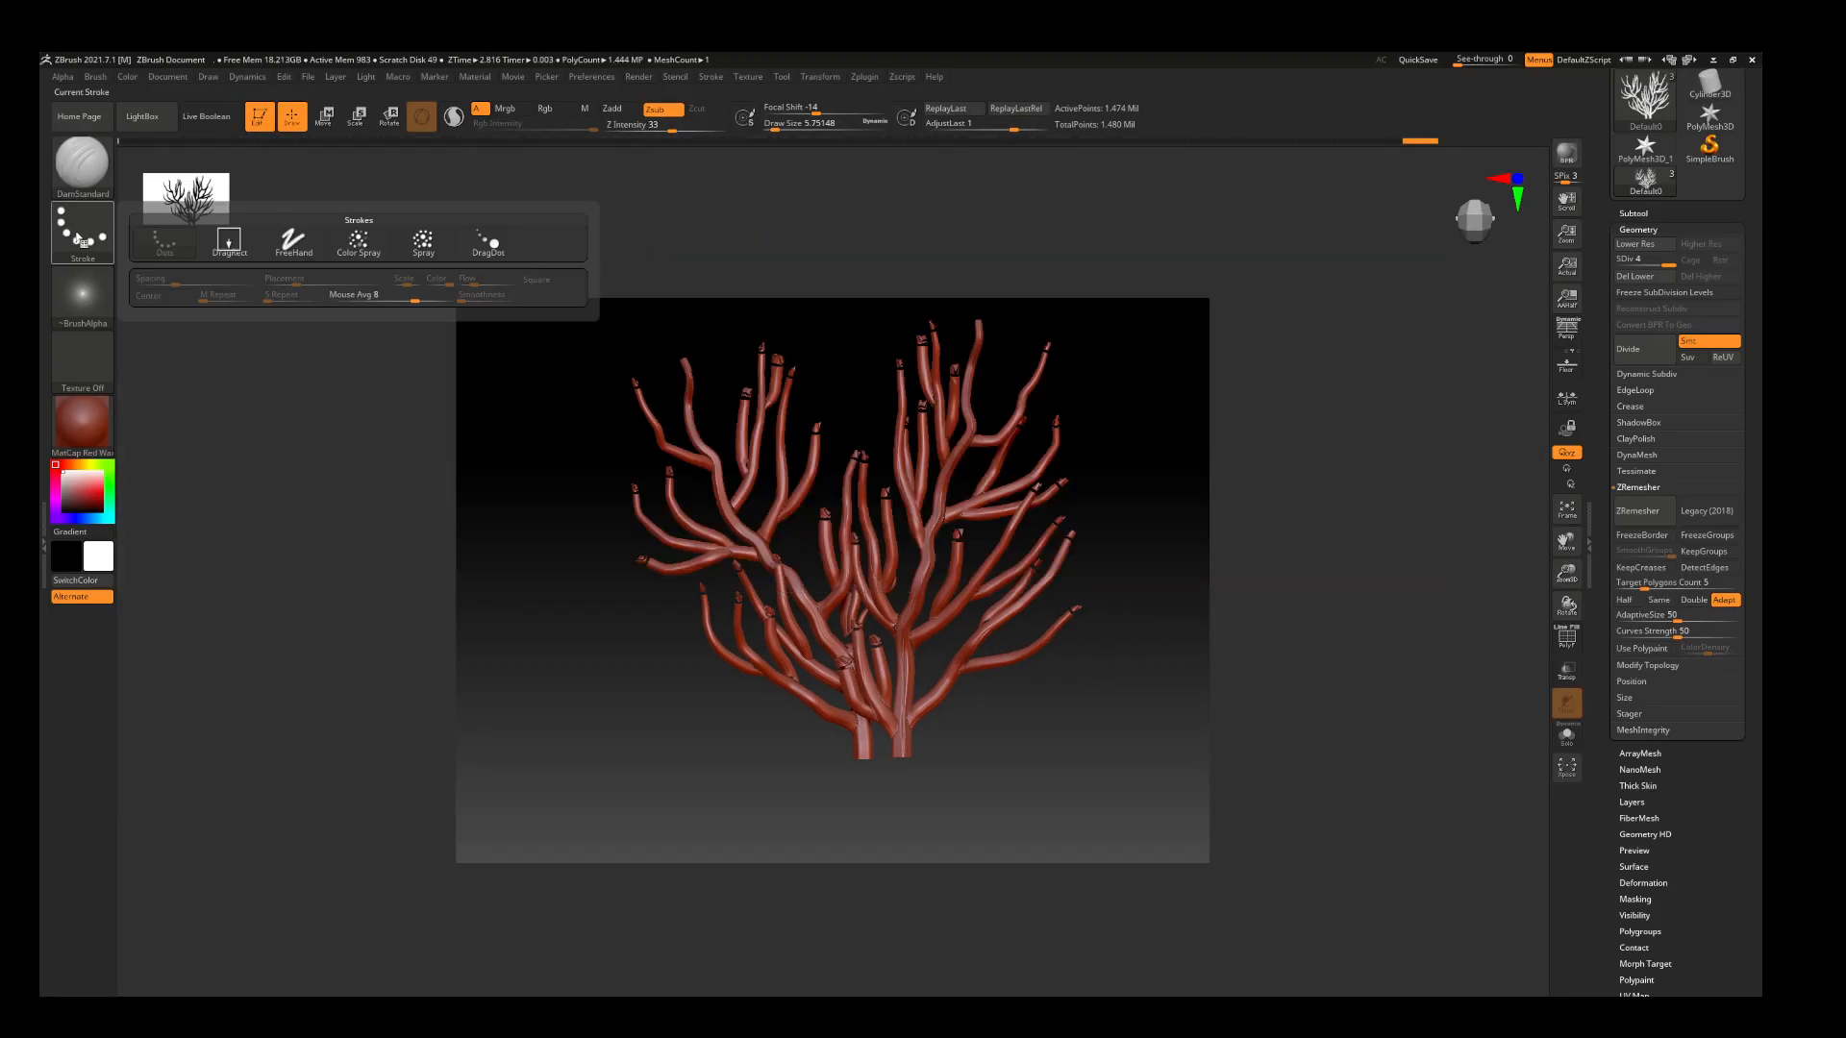
{"action": "left_click", "coordinate": [233, 245]}
{"action": "left_click", "coordinate": [81, 291]}
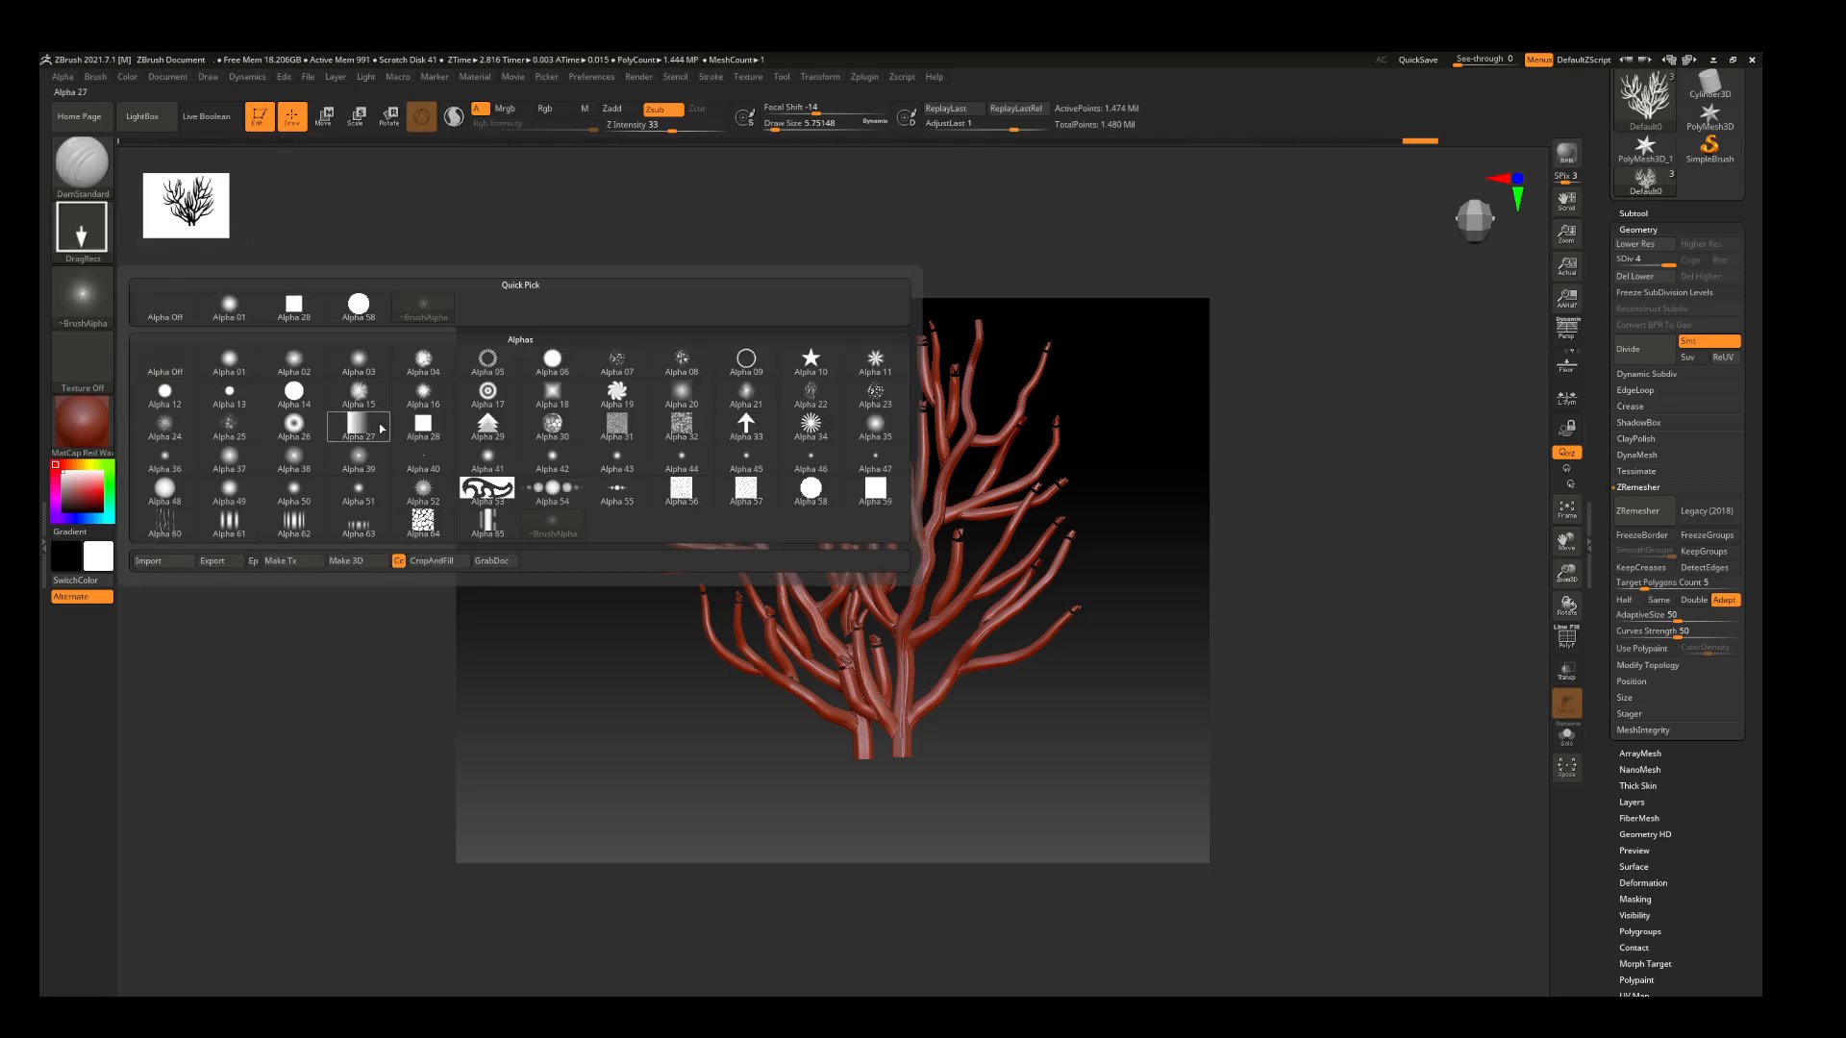
{"action": "left_click", "coordinate": [228, 428]}
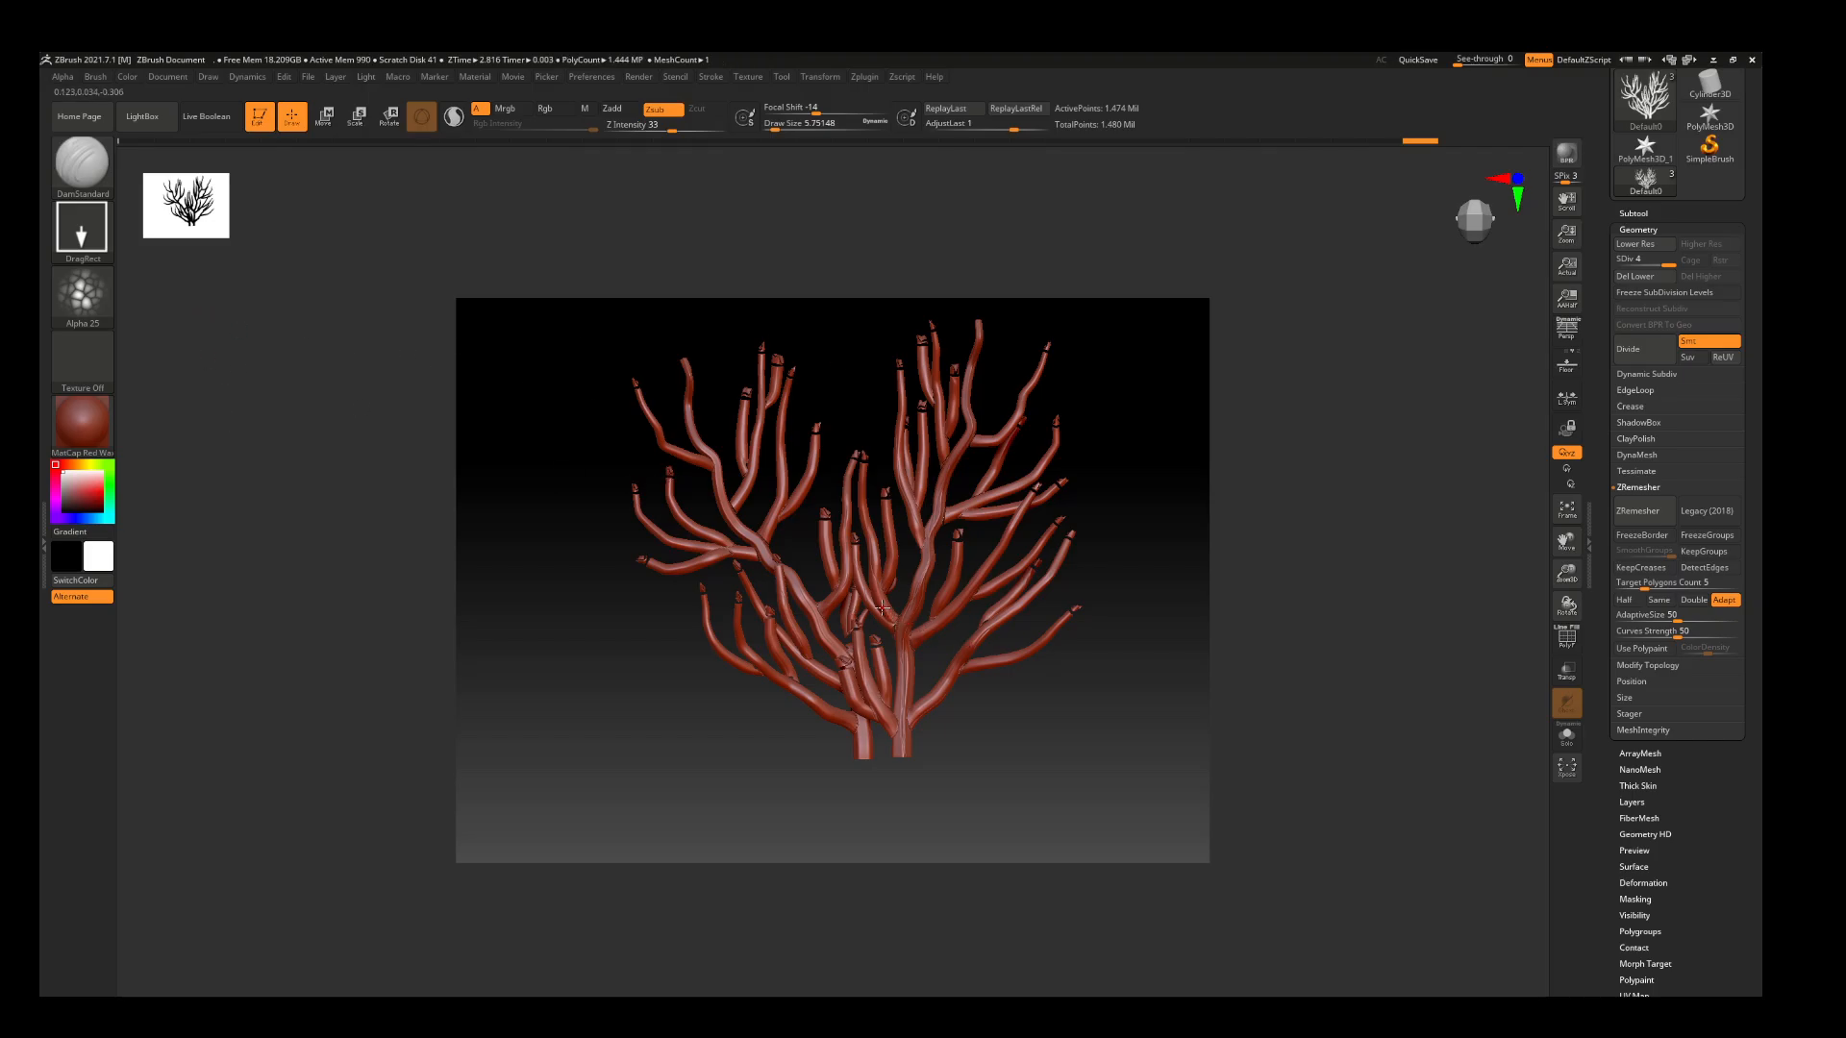
Stamp the Alpha 25 texture along the coral's left main branch, from near the trunk up to its upper bend
{"action": "left_click_drag", "start_coordinate": [1567, 574], "coordinate": [1594, 615]}
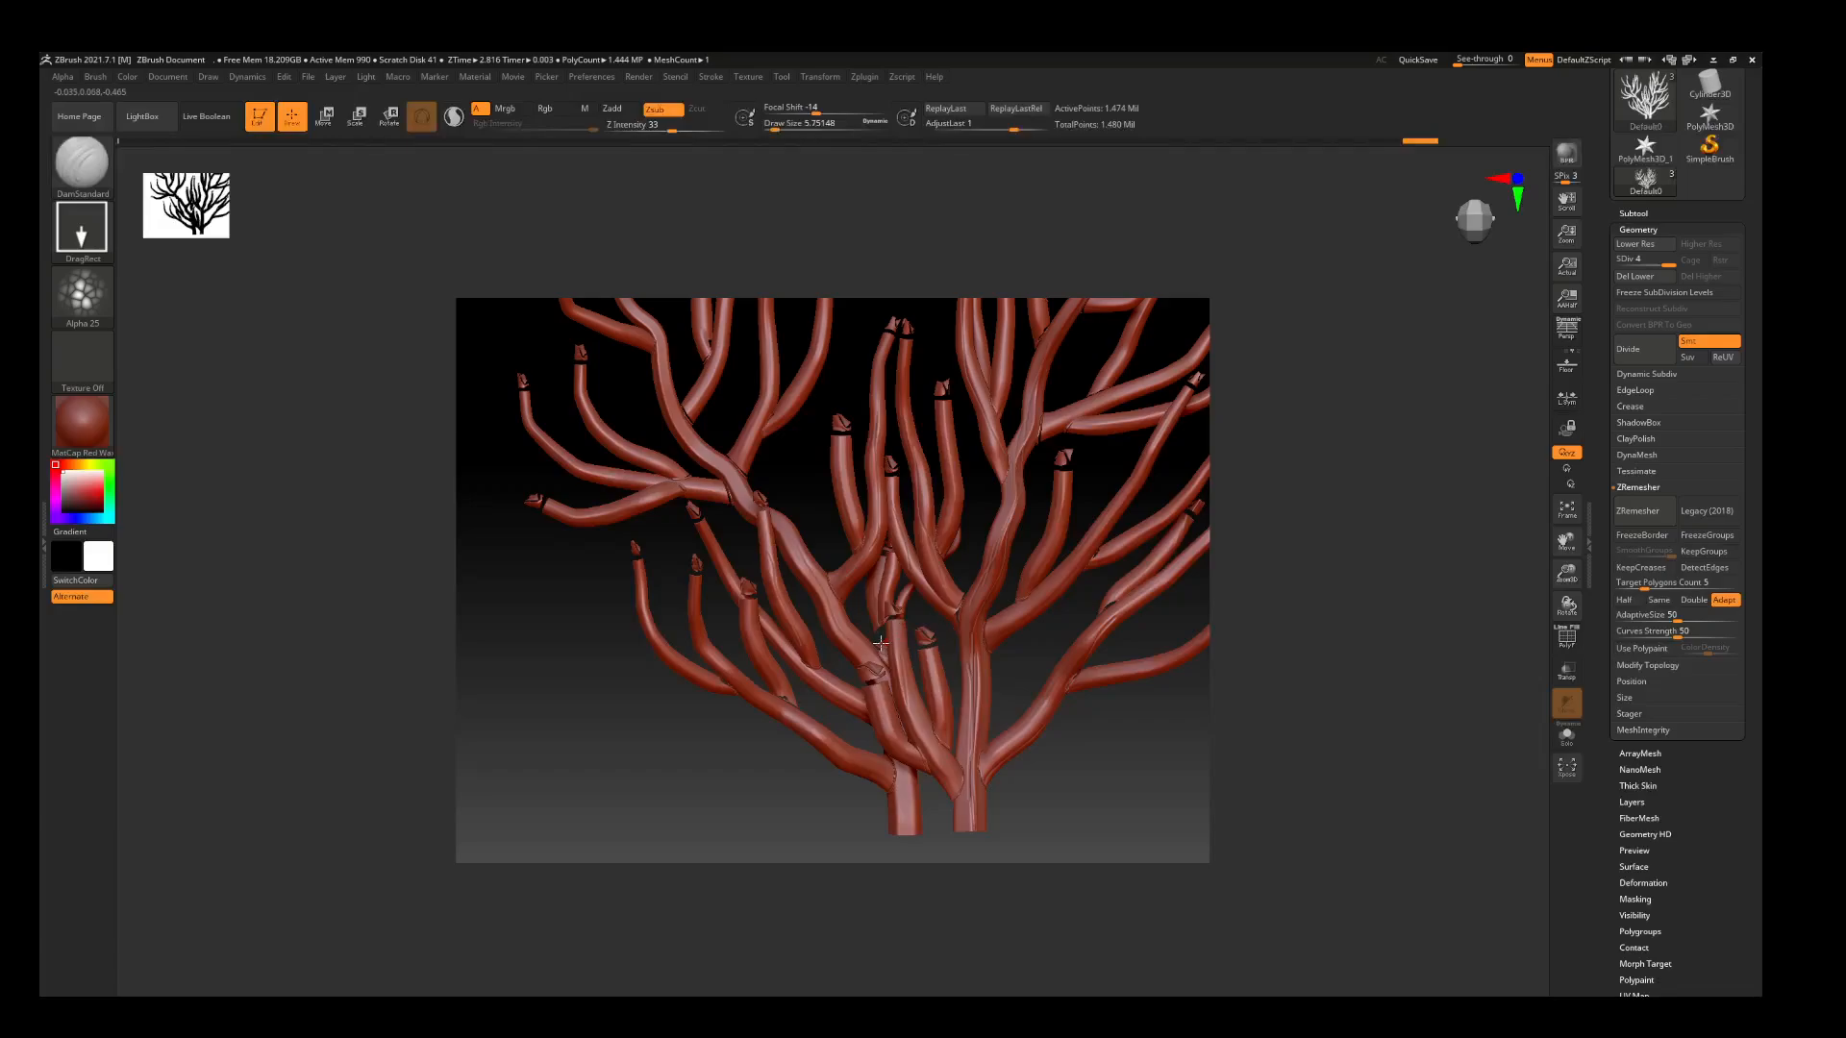
{"action": "left_click_drag", "start_coordinate": [835, 614], "coordinate": [853, 640]}
{"action": "left_click_drag", "start_coordinate": [815, 572], "coordinate": [819, 601]}
{"action": "left_click_drag", "start_coordinate": [791, 534], "coordinate": [809, 589]}
{"action": "mouse_move", "coordinate": [759, 497]}
{"action": "left_mouse_down"}
{"action": "mouse_move", "coordinate": [775, 547]}
{"action": "mouse_move", "coordinate": [799, 549]}
{"action": "mouse_move", "coordinate": [747, 512]}
{"action": "left_mouse_up"}
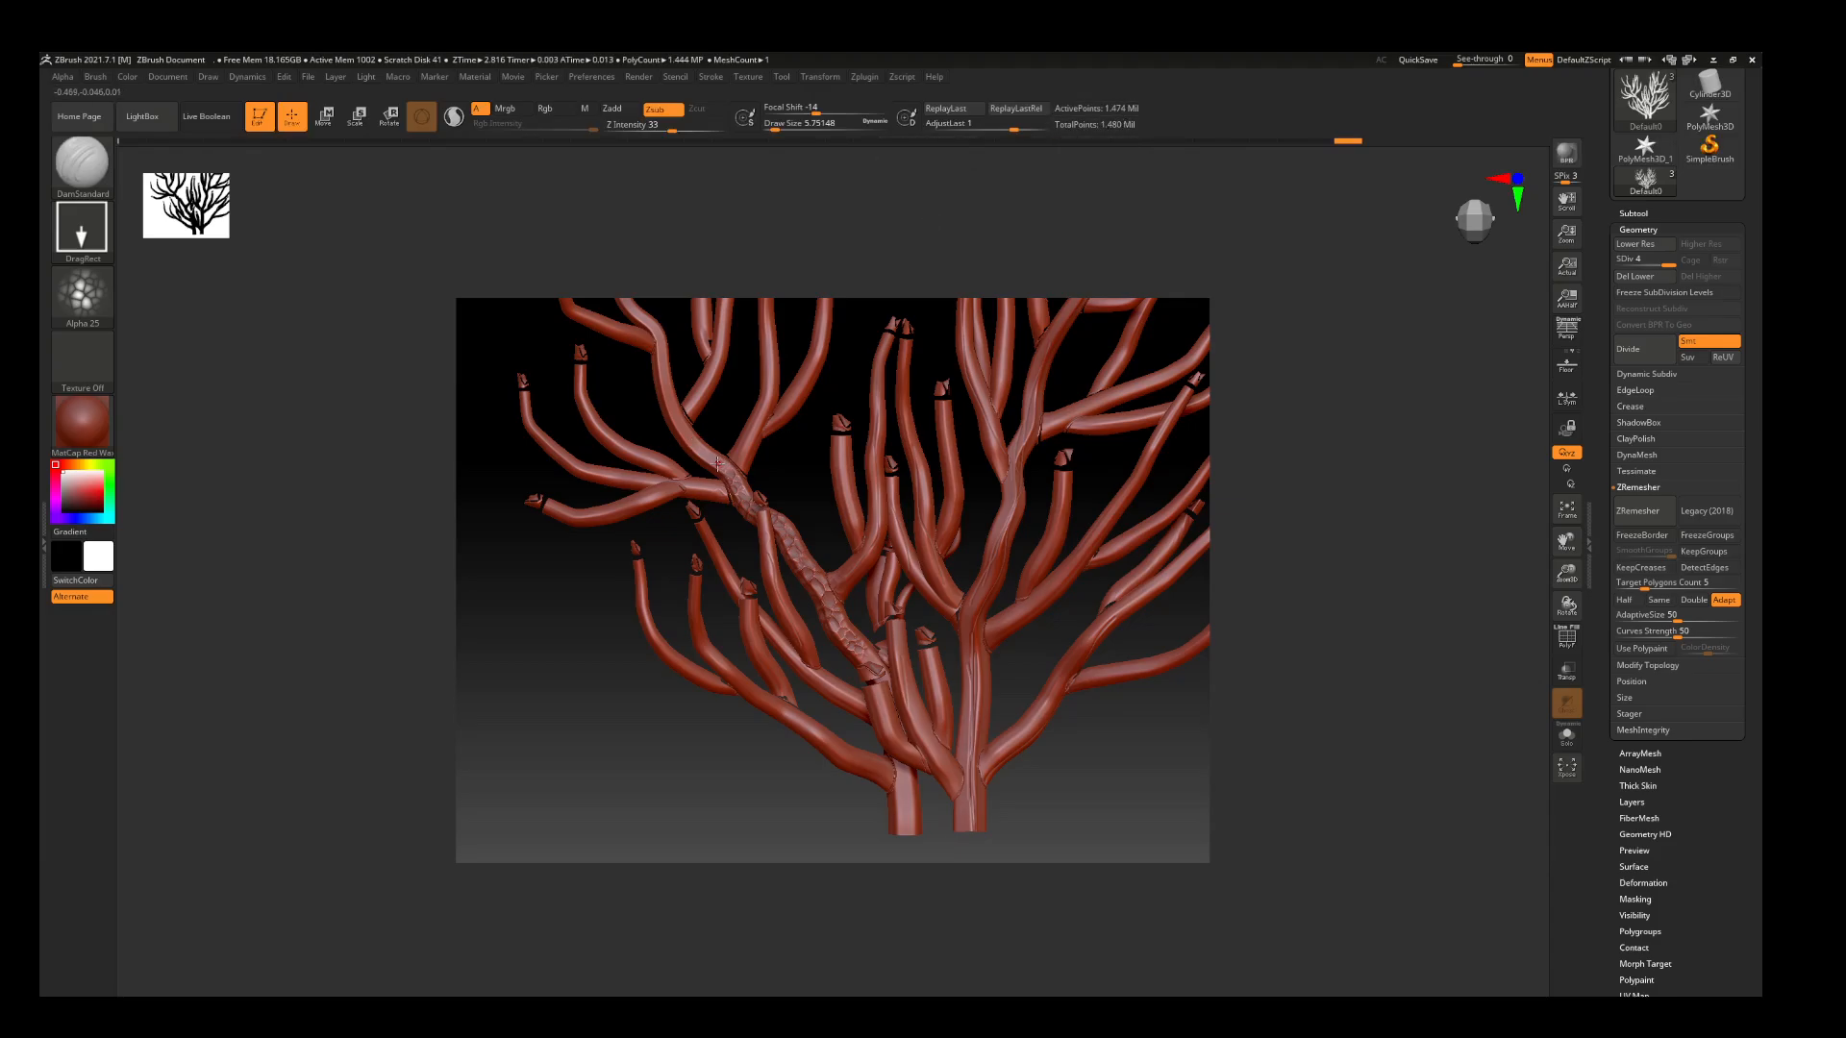
{"action": "left_click_drag", "start_coordinate": [745, 480], "coordinate": [678, 436]}
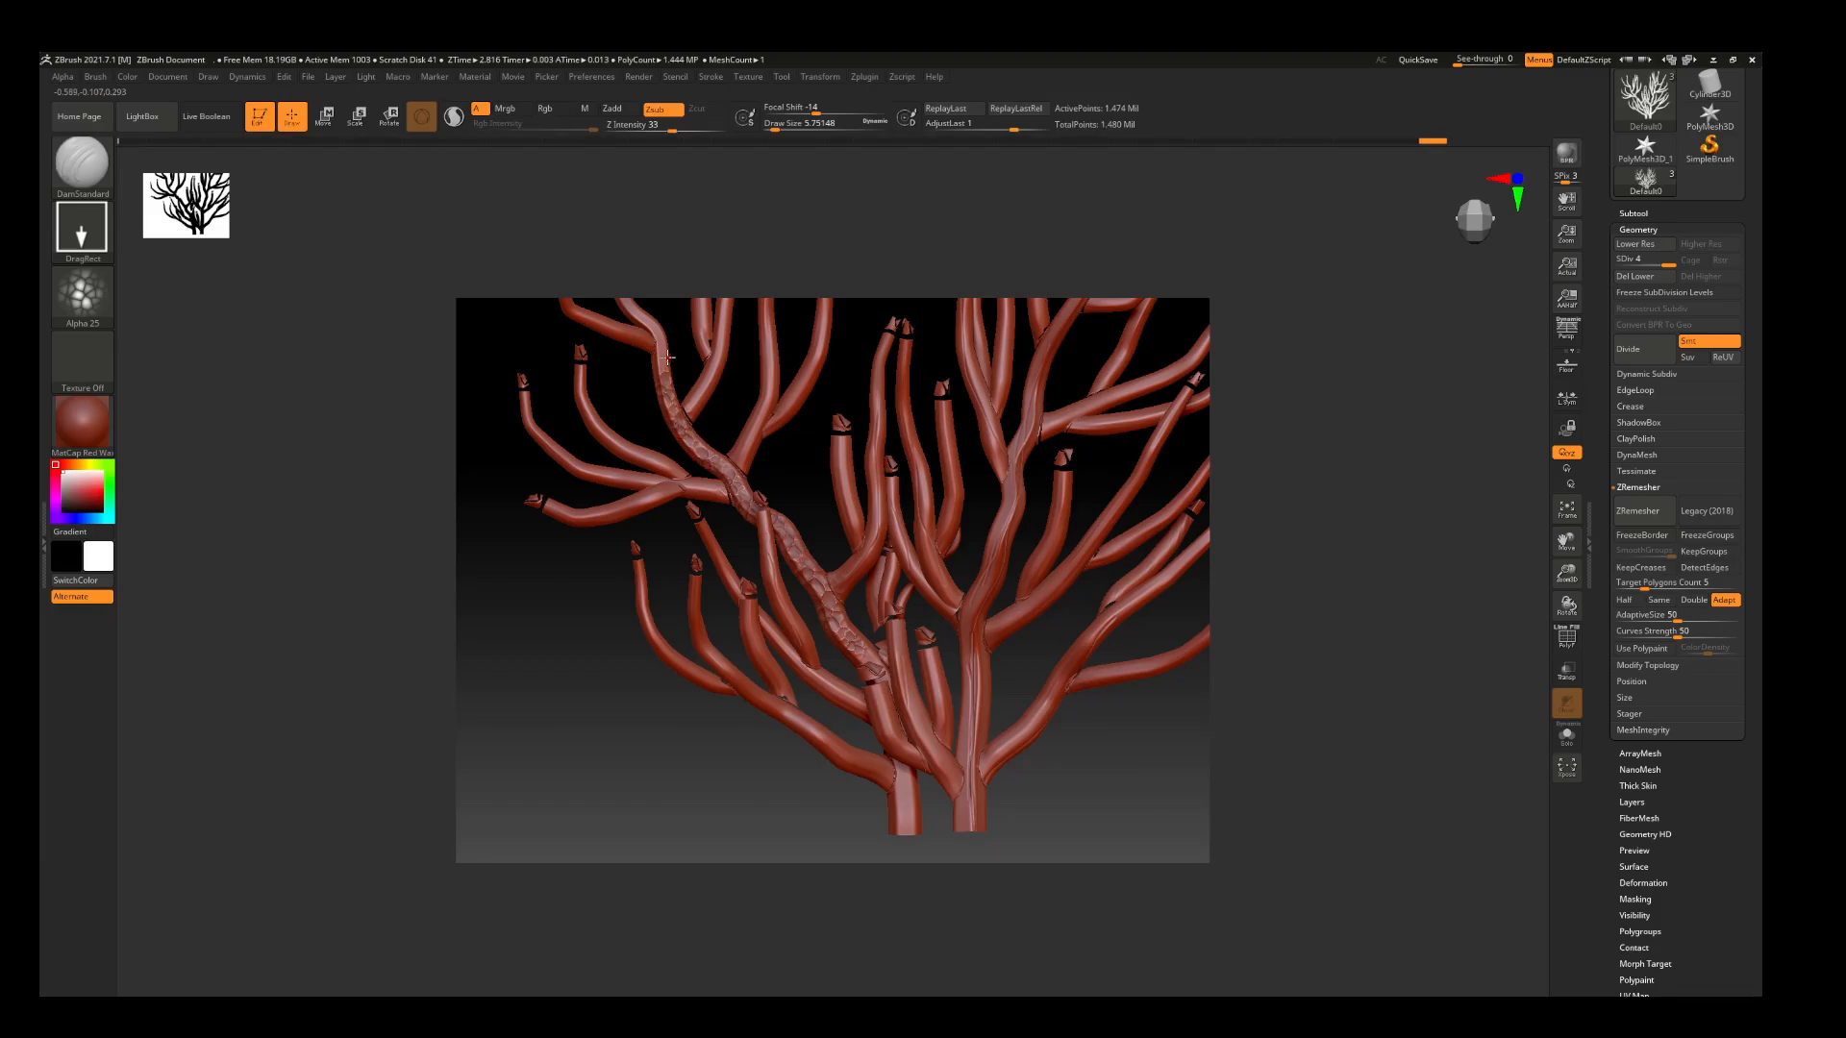
{"action": "left_click_drag", "start_coordinate": [668, 357], "coordinate": [665, 370]}
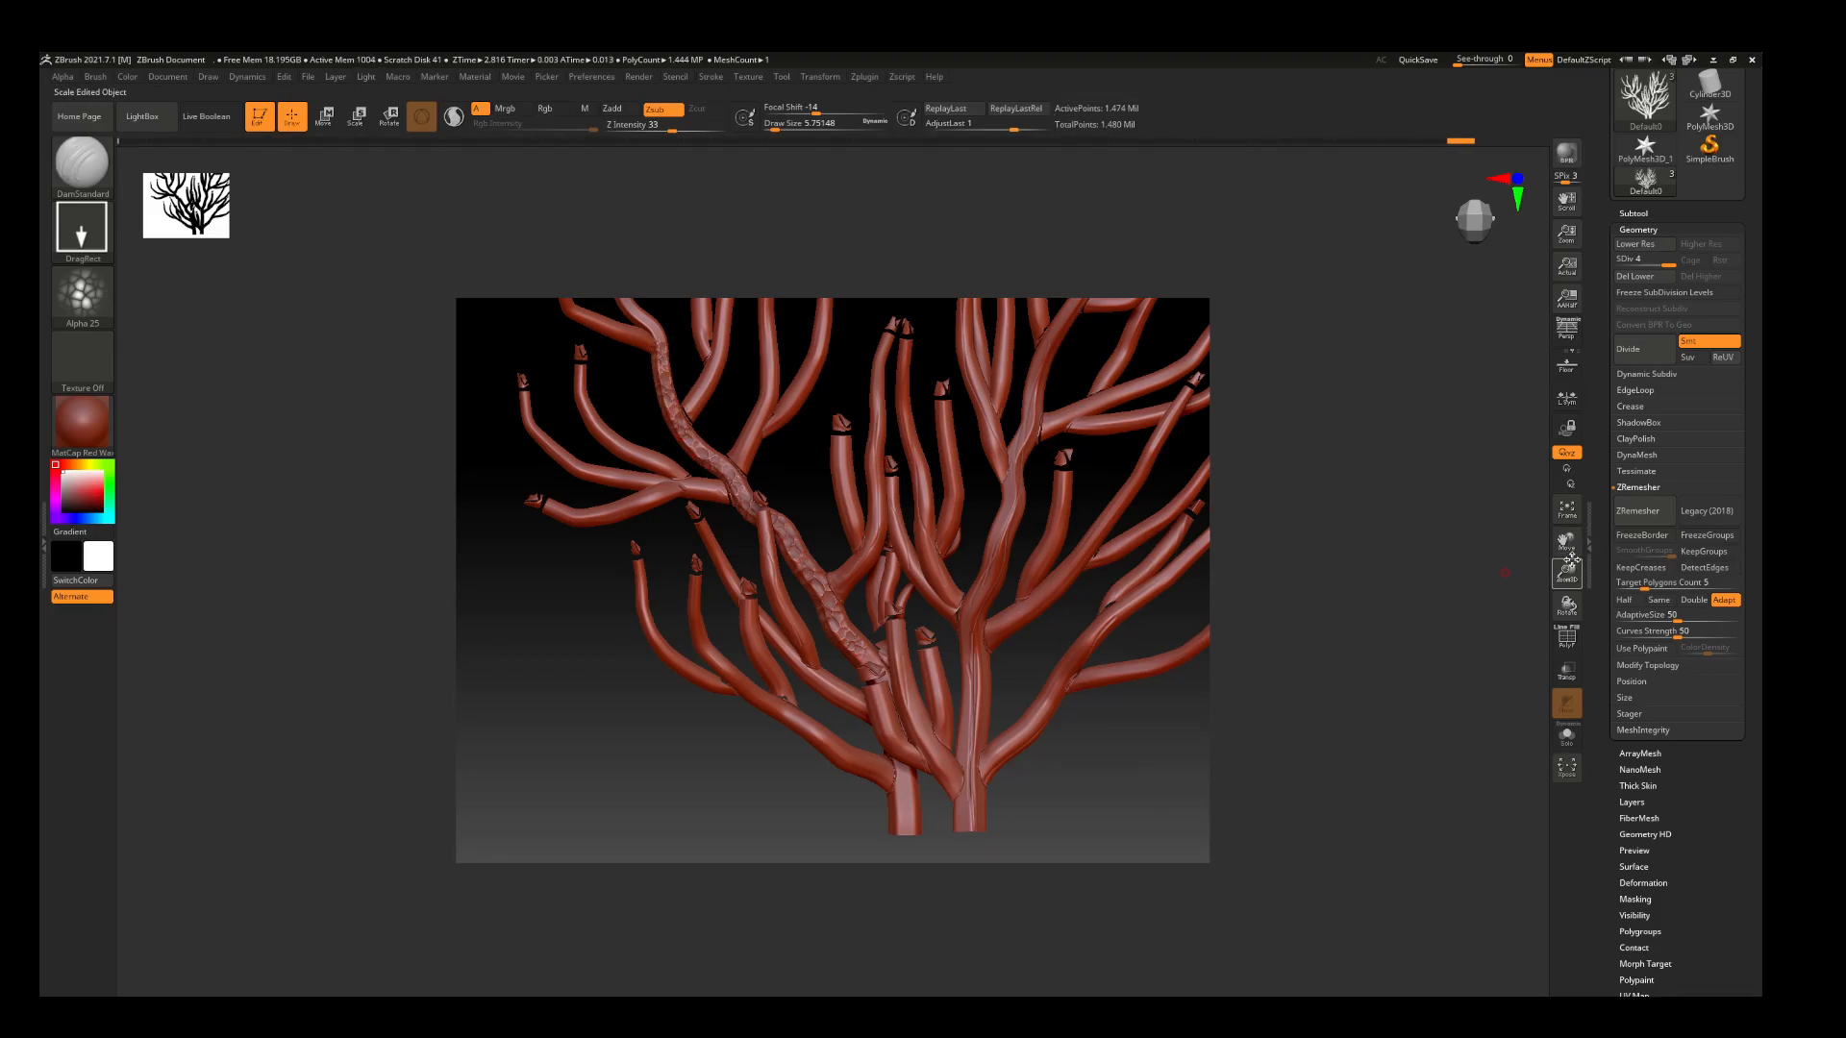
Stamp the bumpy alpha over the right trunk's base and along the lower right branches
{"action": "left_click_drag", "start_coordinate": [1568, 571], "coordinate": [1483, 589]}
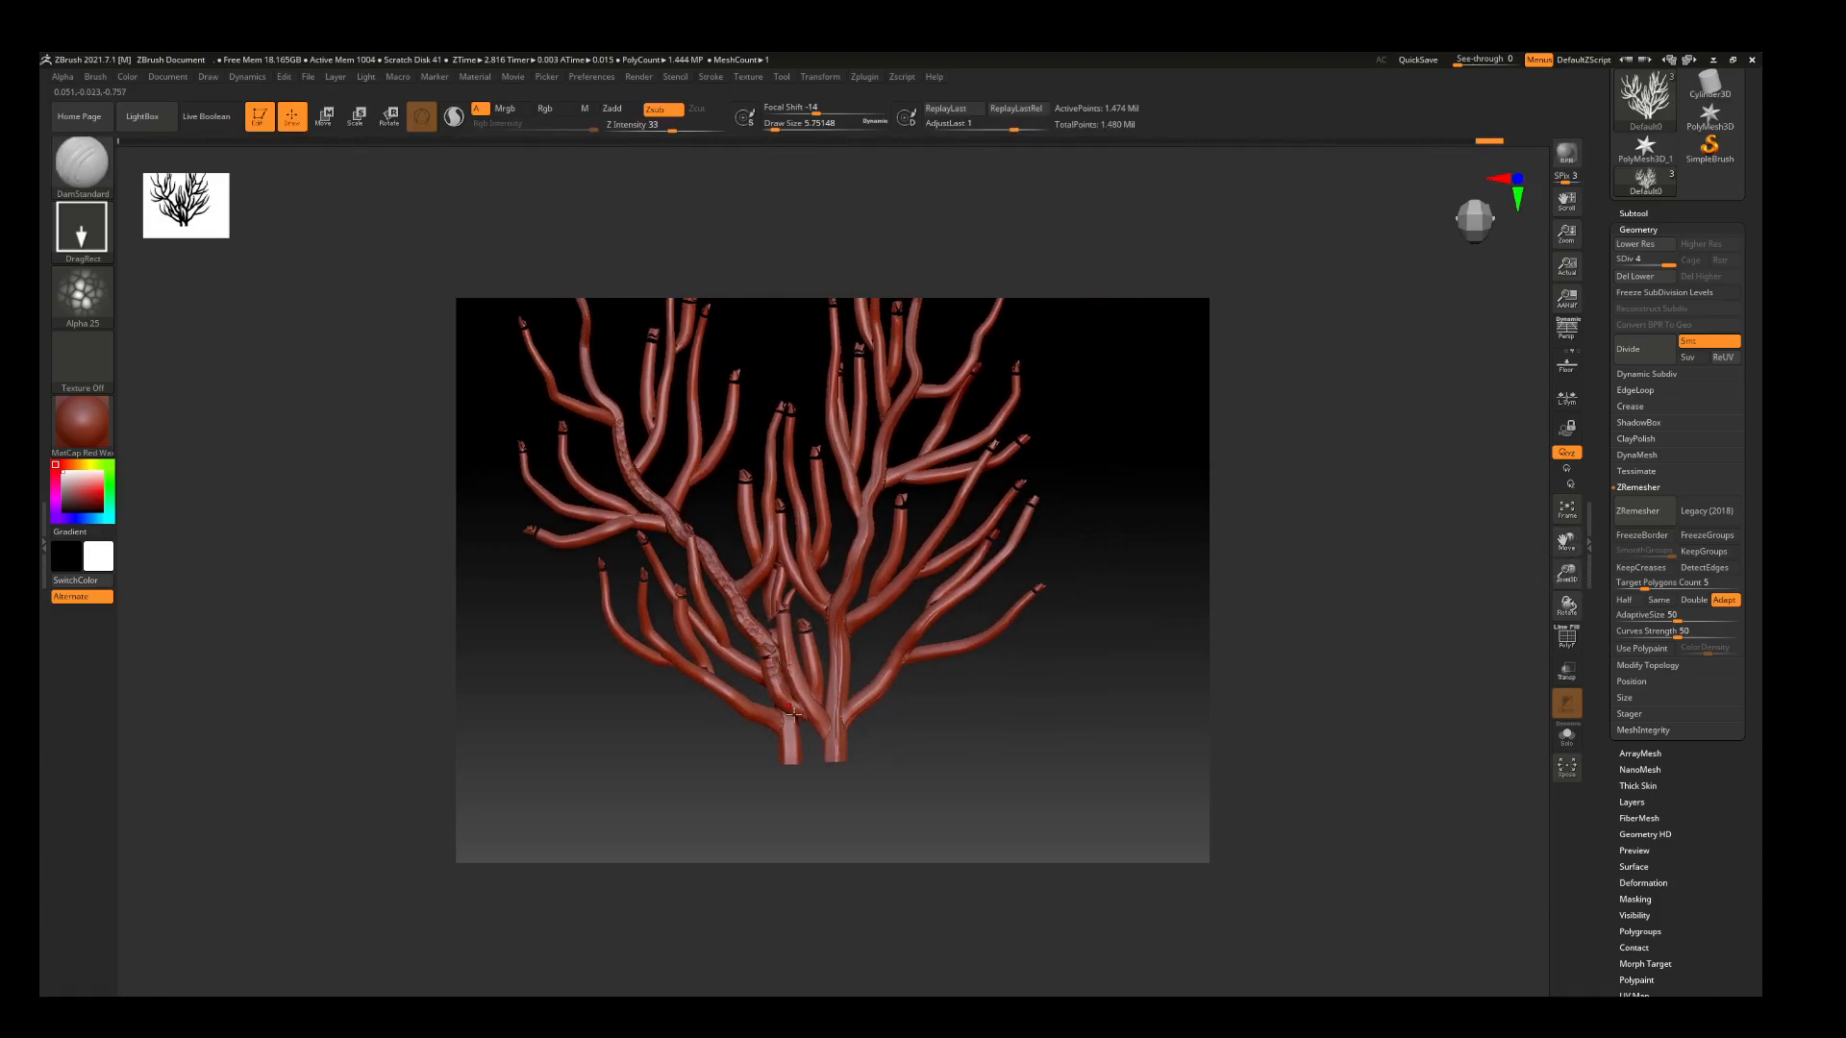
{"action": "left_click_drag", "start_coordinate": [839, 695], "coordinate": [834, 767]}
{"action": "mouse_move", "coordinate": [867, 701]}
{"action": "left_mouse_down"}
{"action": "mouse_move", "coordinate": [842, 738]}
{"action": "mouse_move", "coordinate": [971, 587]}
{"action": "mouse_move", "coordinate": [954, 606]}
{"action": "left_mouse_up"}
{"action": "mouse_move", "coordinate": [1009, 551]}
{"action": "left_mouse_down"}
{"action": "mouse_move", "coordinate": [846, 632]}
{"action": "mouse_move", "coordinate": [837, 666]}
{"action": "left_mouse_up"}
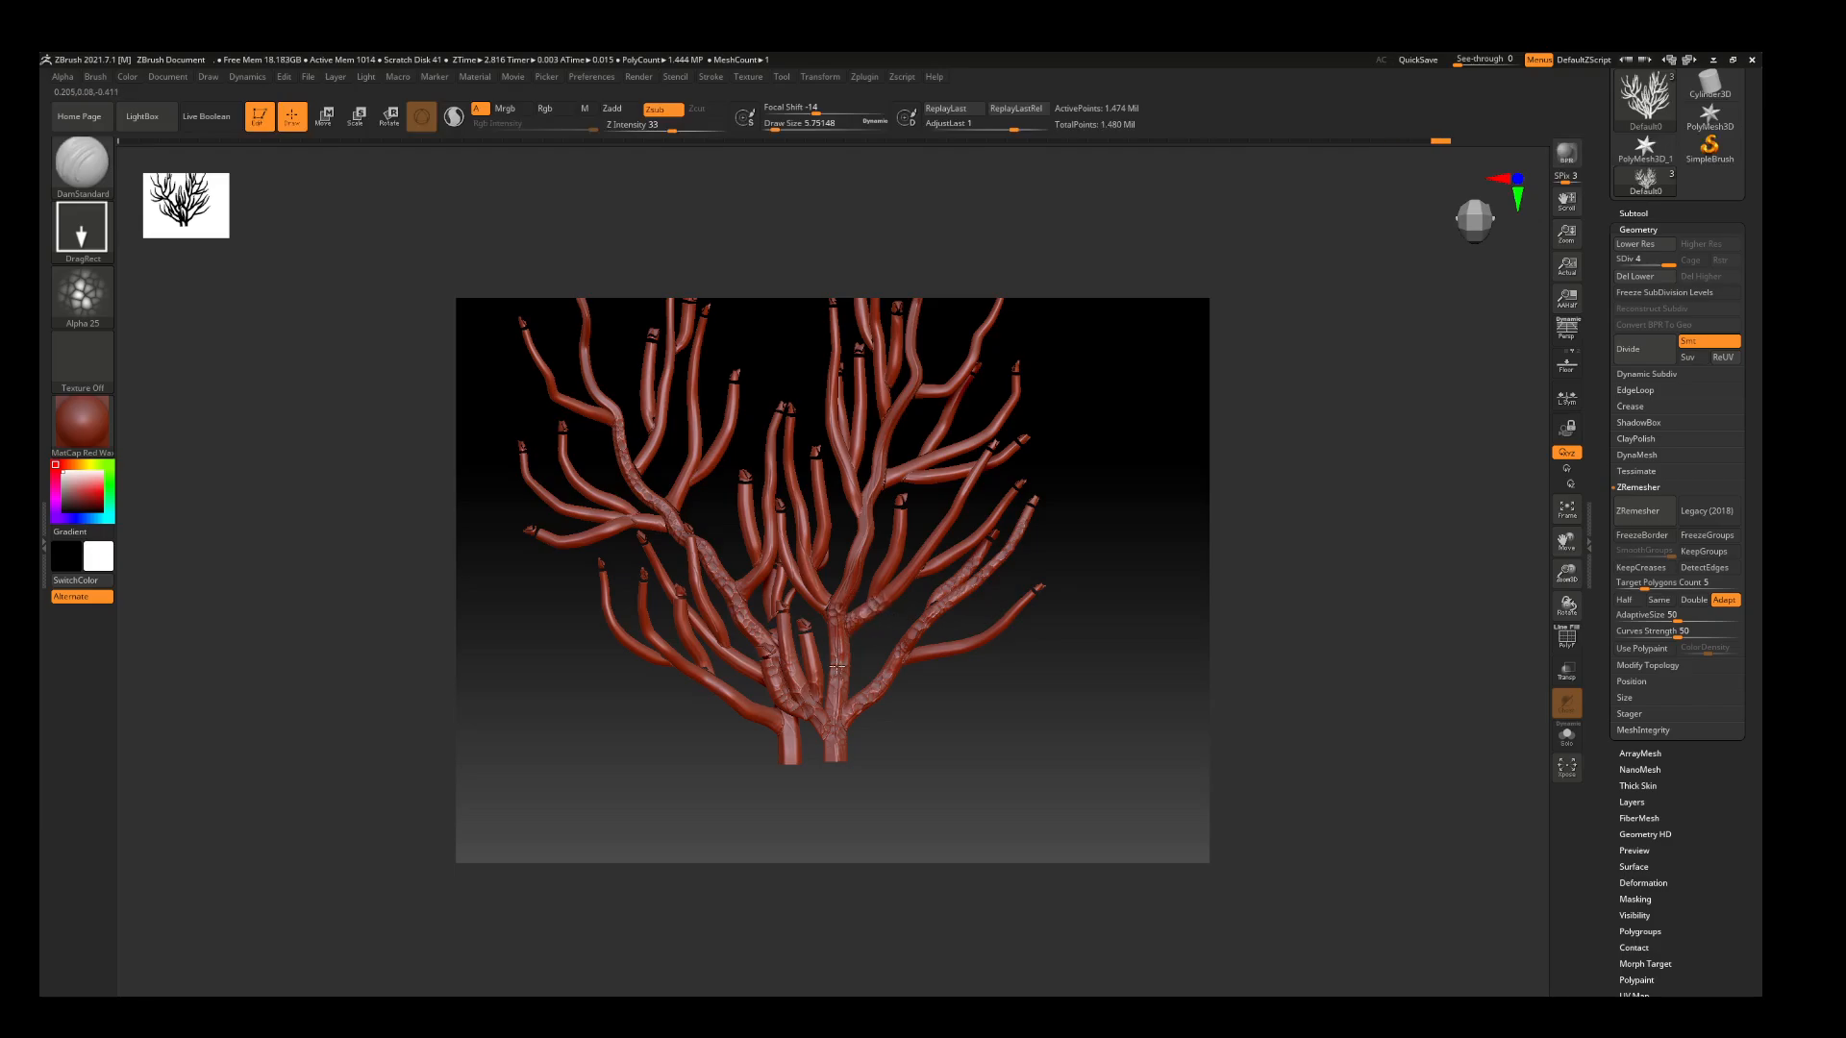
Stamp the bumpy alpha up the right main branch and into its upper forks
{"action": "left_click_drag", "start_coordinate": [854, 583], "coordinate": [848, 614]}
{"action": "mouse_move", "coordinate": [863, 545]}
{"action": "left_mouse_down"}
{"action": "mouse_move", "coordinate": [858, 562]}
{"action": "mouse_move", "coordinate": [859, 516]}
{"action": "left_mouse_up"}
{"action": "mouse_move", "coordinate": [839, 449]}
{"action": "left_mouse_down"}
{"action": "mouse_move", "coordinate": [831, 414]}
{"action": "mouse_move", "coordinate": [866, 403]}
{"action": "mouse_move", "coordinate": [862, 426]}
{"action": "left_mouse_up"}
{"action": "left_click_drag", "start_coordinate": [860, 445], "coordinate": [862, 457]}
{"action": "mouse_move", "coordinate": [864, 387]}
{"action": "left_mouse_down"}
{"action": "mouse_move", "coordinate": [882, 432]}
{"action": "mouse_move", "coordinate": [901, 404]}
{"action": "left_mouse_up"}
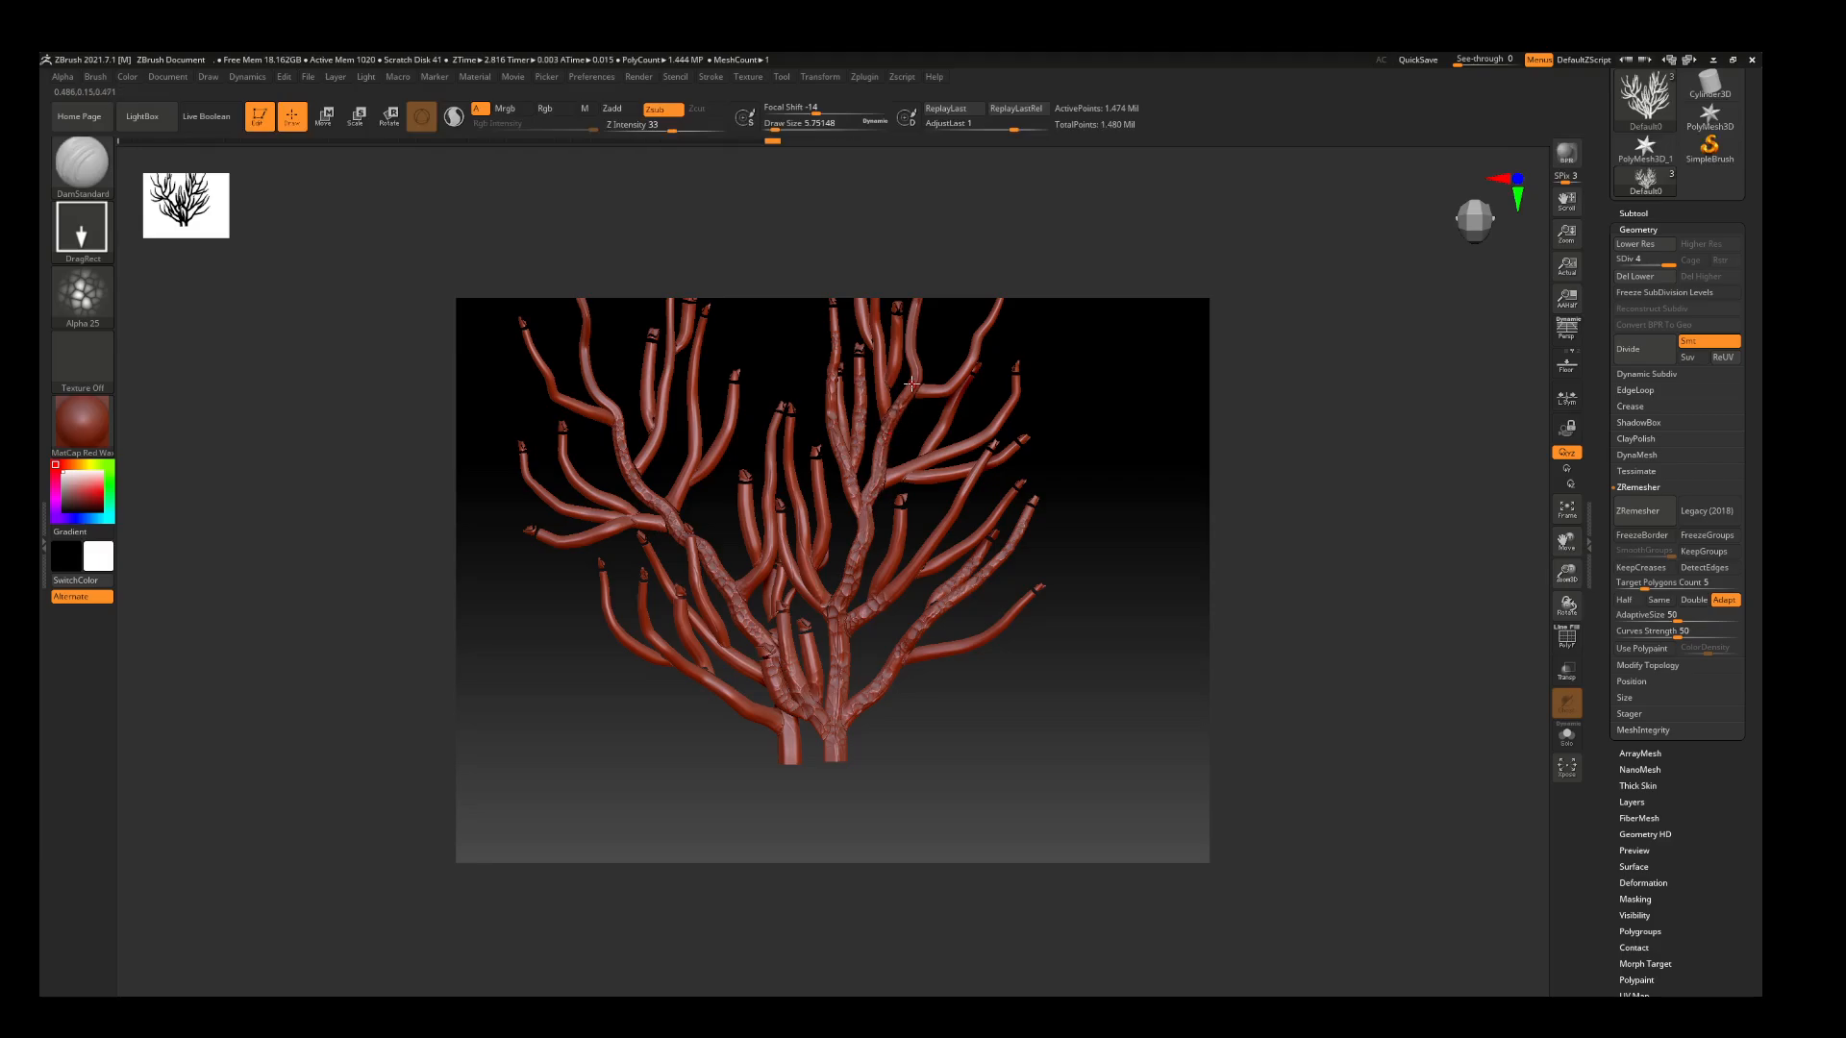
Stamp the alpha texture onto the smooth lower right branch, the short central branches and the upper right side branch
{"action": "mouse_move", "coordinate": [1568, 575]}
{"action": "left_mouse_down"}
{"action": "mouse_move", "coordinate": [1552, 587]}
{"action": "mouse_move", "coordinate": [1567, 587]}
{"action": "left_mouse_up"}
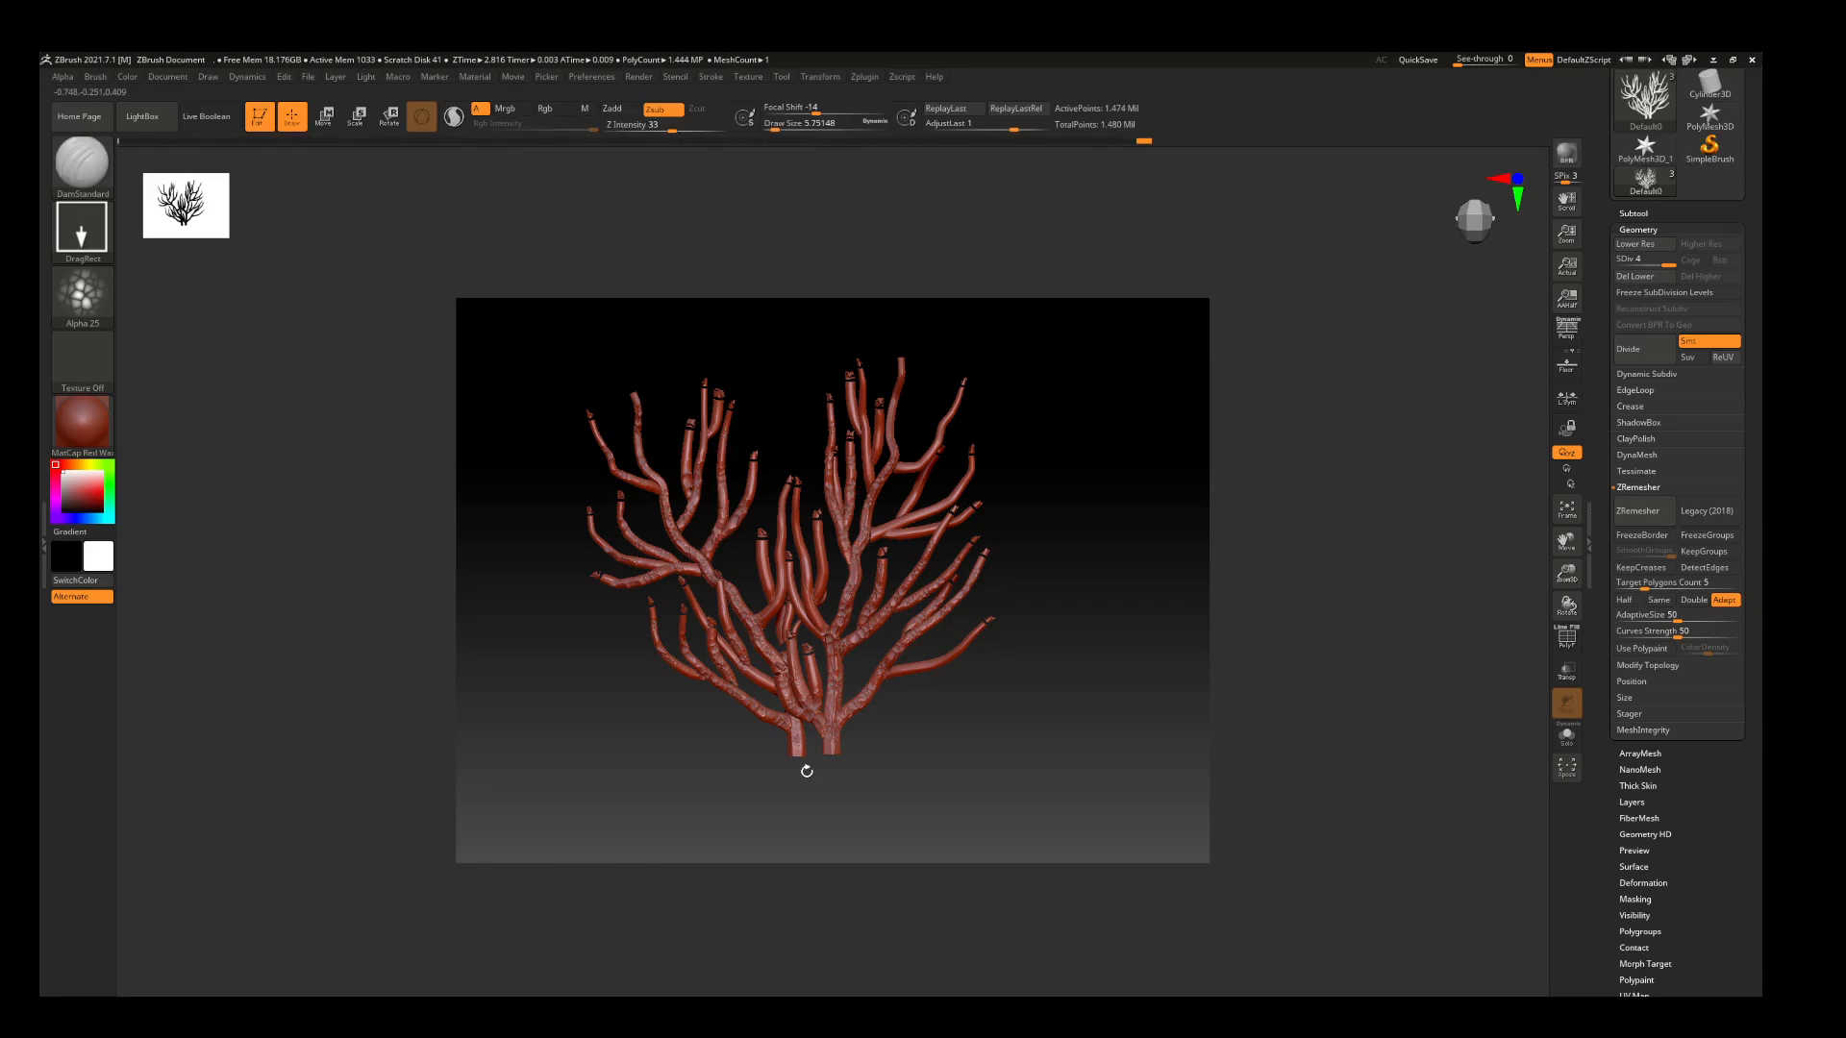
{"action": "left_click_drag", "start_coordinate": [1567, 574], "coordinate": [1567, 561]}
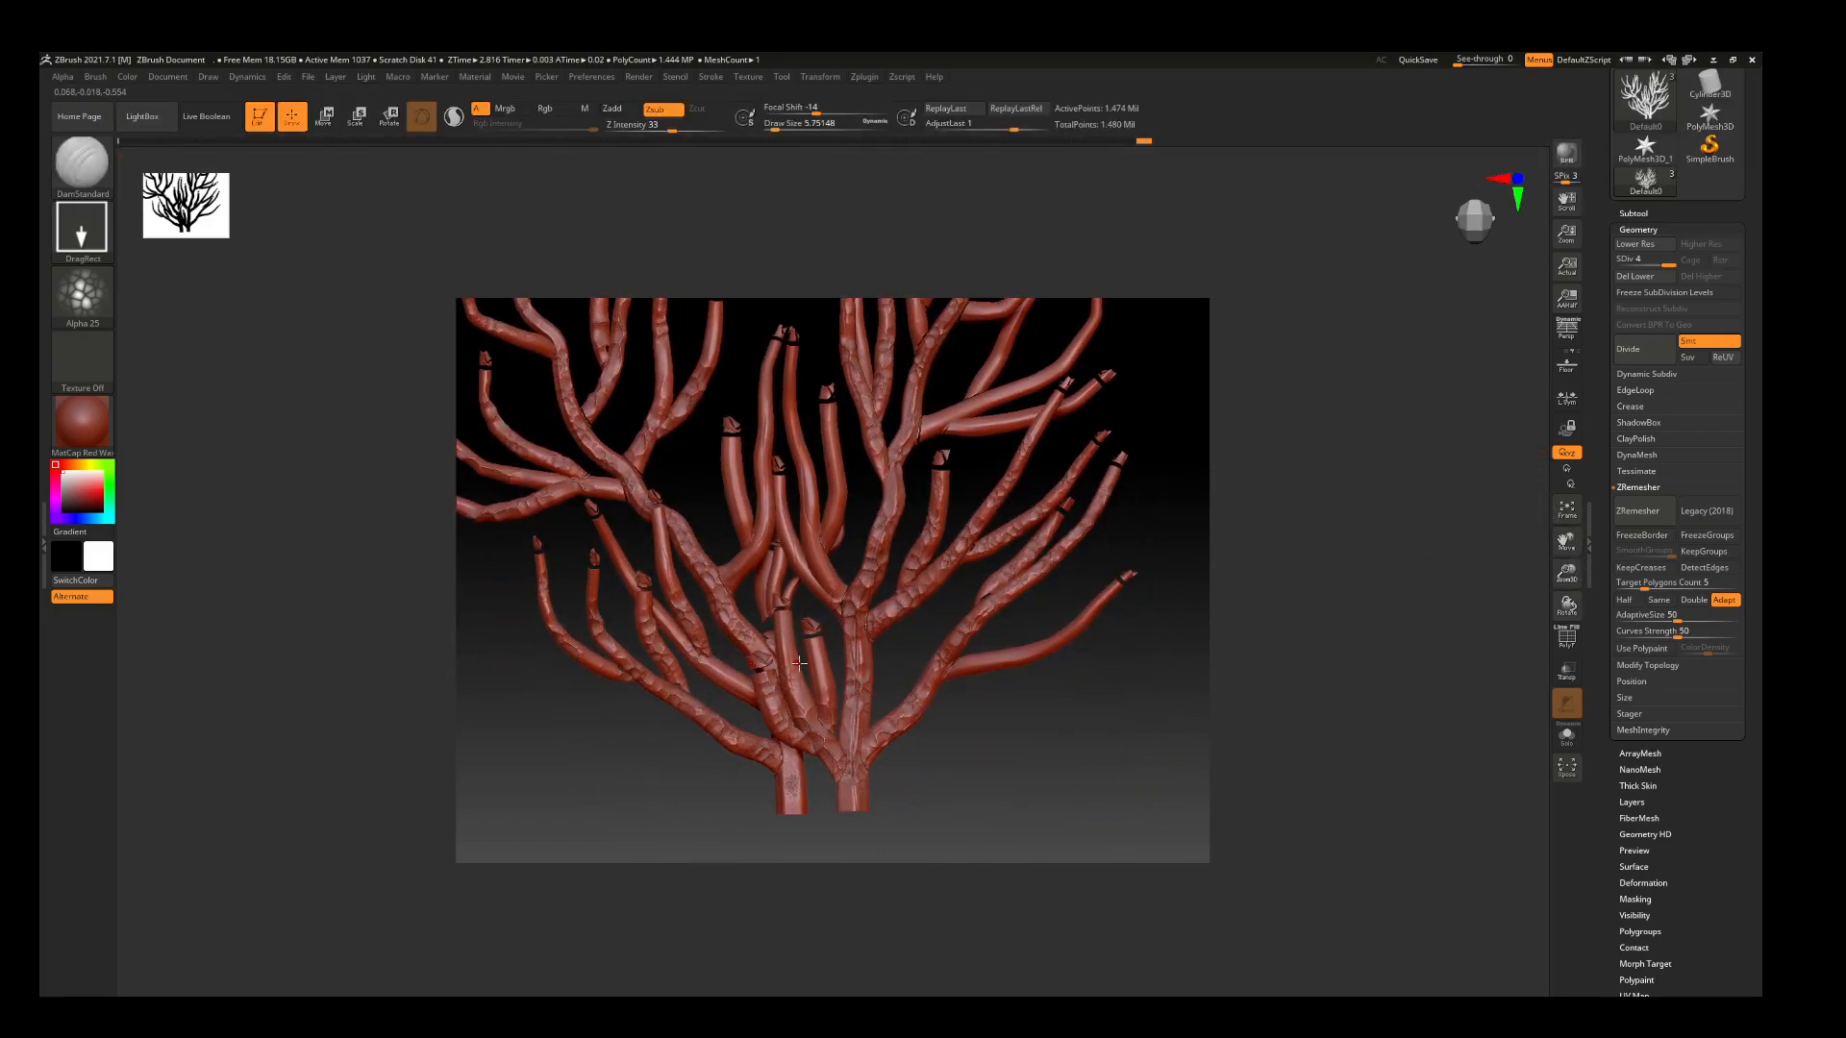
{"action": "left_click_drag", "start_coordinate": [973, 668], "coordinate": [1099, 625]}
{"action": "mouse_move", "coordinate": [825, 576]}
{"action": "left_mouse_down"}
{"action": "mouse_move", "coordinate": [819, 603]}
{"action": "mouse_move", "coordinate": [783, 506]}
{"action": "mouse_move", "coordinate": [734, 450]}
{"action": "left_mouse_up"}
{"action": "mouse_move", "coordinate": [746, 555]}
{"action": "left_mouse_down"}
{"action": "mouse_move", "coordinate": [759, 429]}
{"action": "mouse_move", "coordinate": [841, 535]}
{"action": "left_mouse_up"}
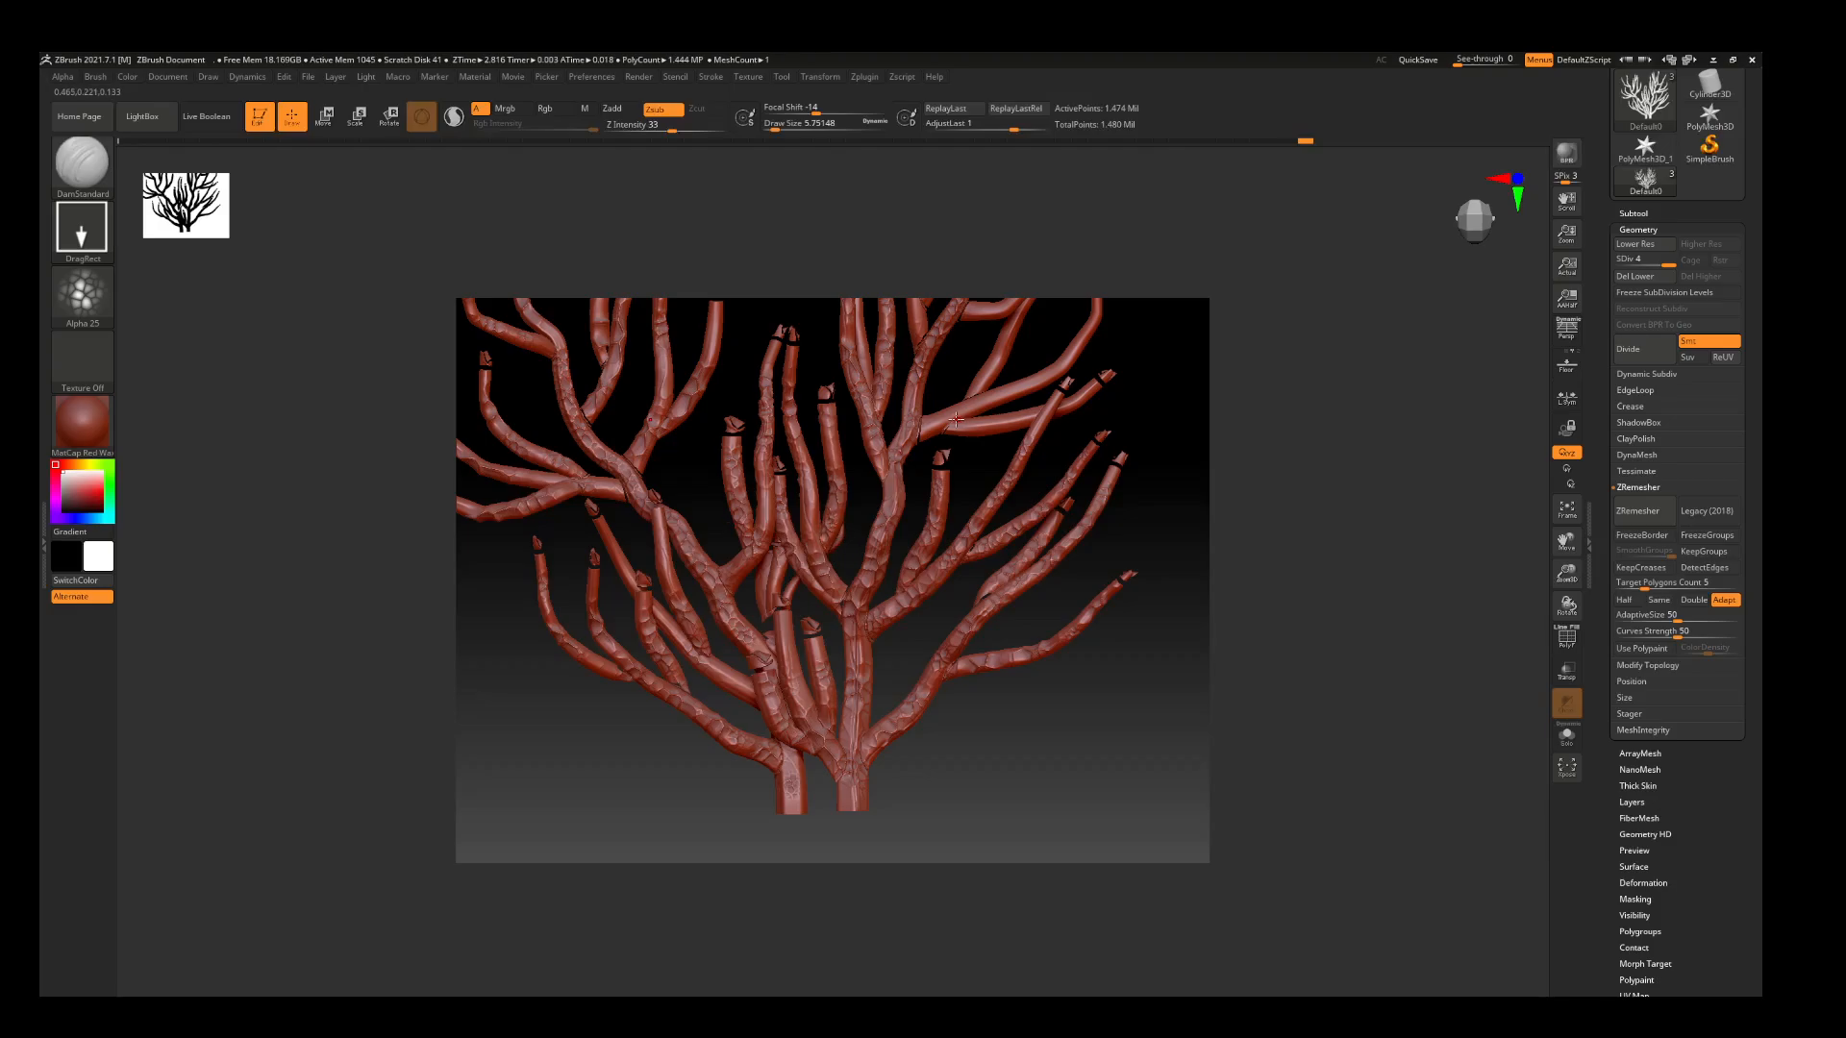
{"action": "mouse_move", "coordinate": [952, 420]}
{"action": "left_mouse_down"}
{"action": "mouse_move", "coordinate": [920, 433]}
{"action": "mouse_move", "coordinate": [1011, 405]}
{"action": "left_mouse_up"}
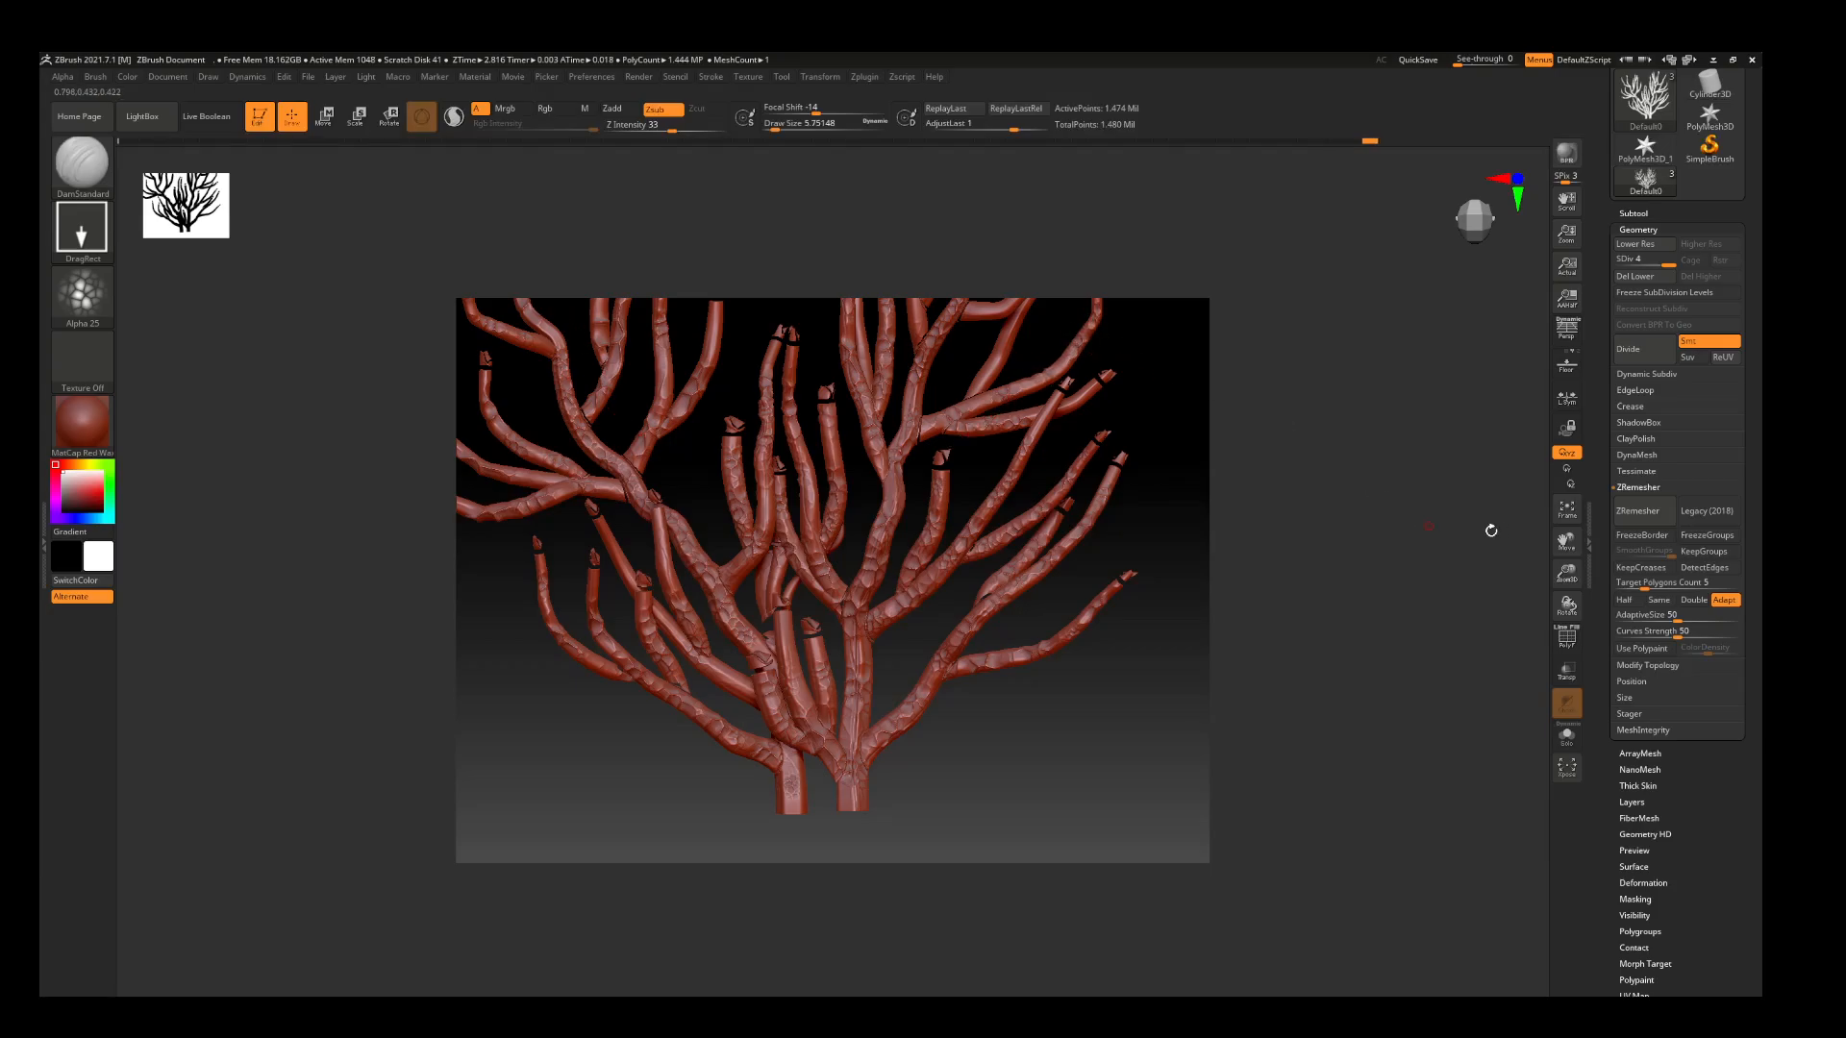
Stamp the Alpha 25 texture on the coral's rear side, over both trunk bases and the lower left branch
{"action": "mouse_move", "coordinate": [1568, 543]}
{"action": "left_mouse_down"}
{"action": "mouse_move", "coordinate": [1565, 597]}
{"action": "mouse_move", "coordinate": [1548, 565]}
{"action": "left_mouse_up"}
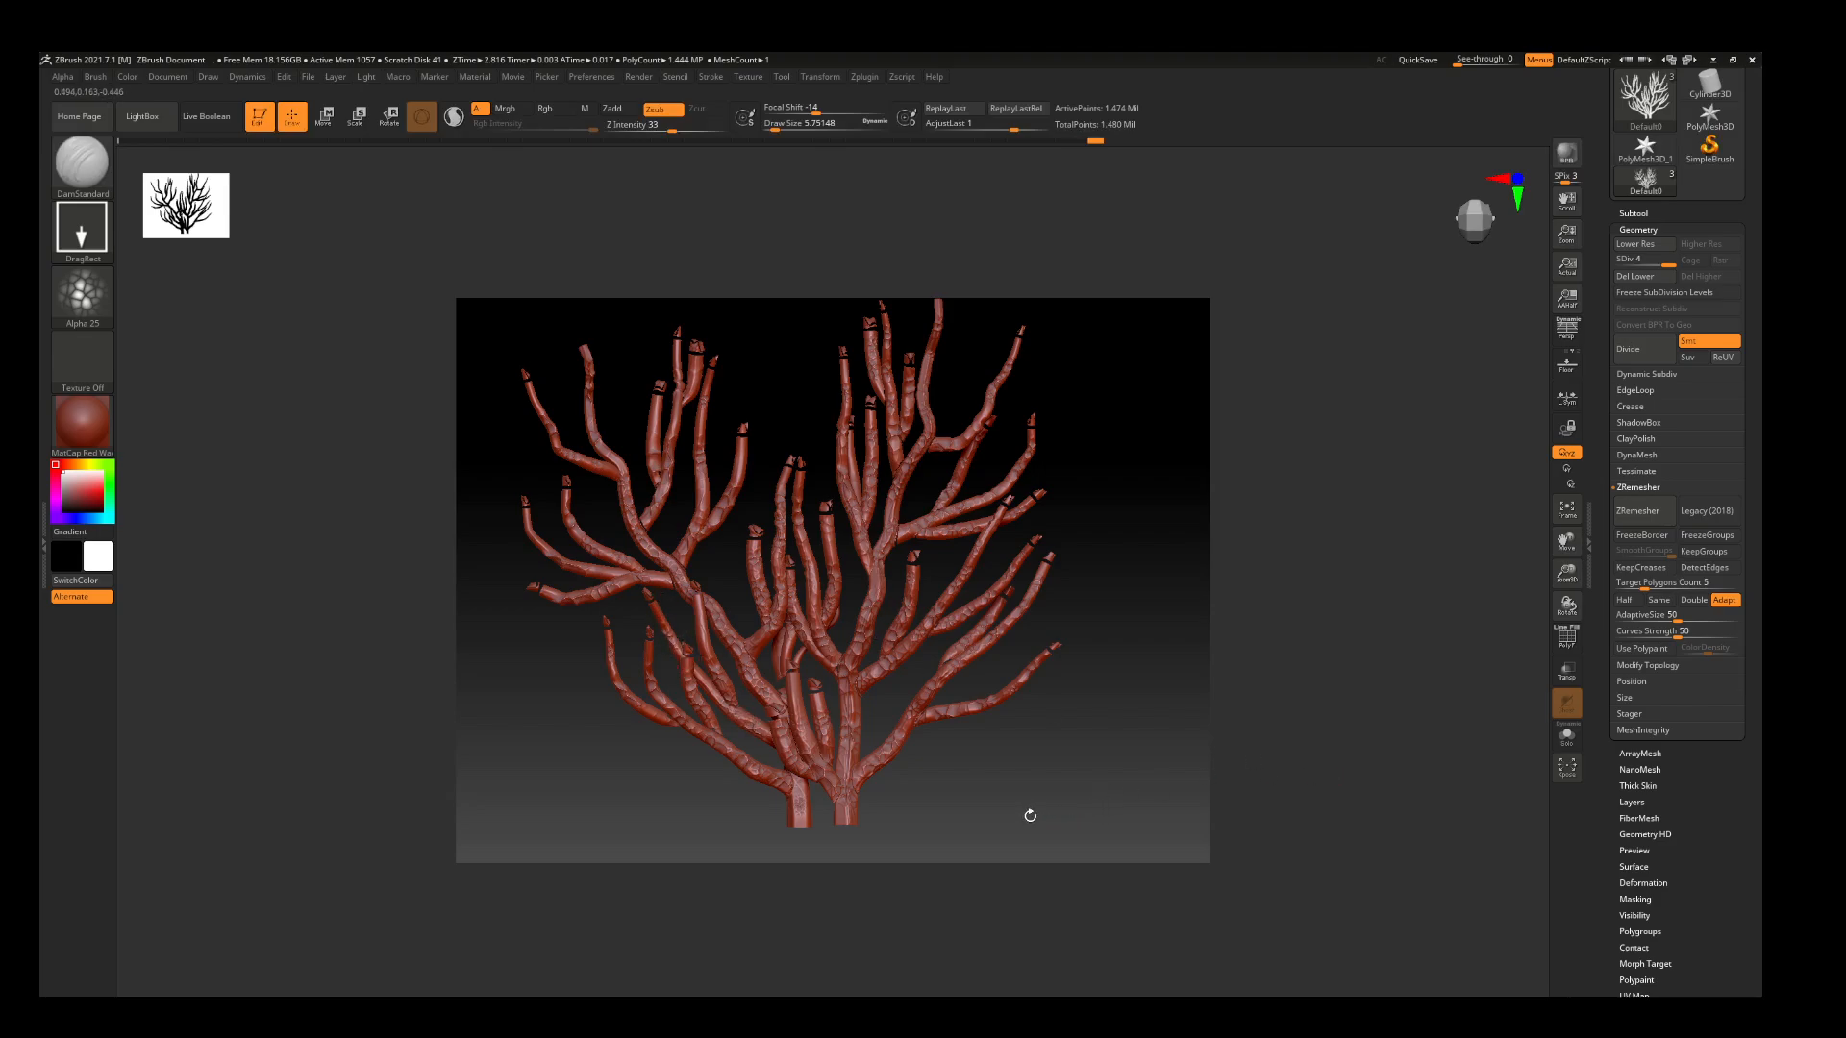
{"action": "left_click_drag", "start_coordinate": [1026, 812], "coordinate": [1110, 782]}
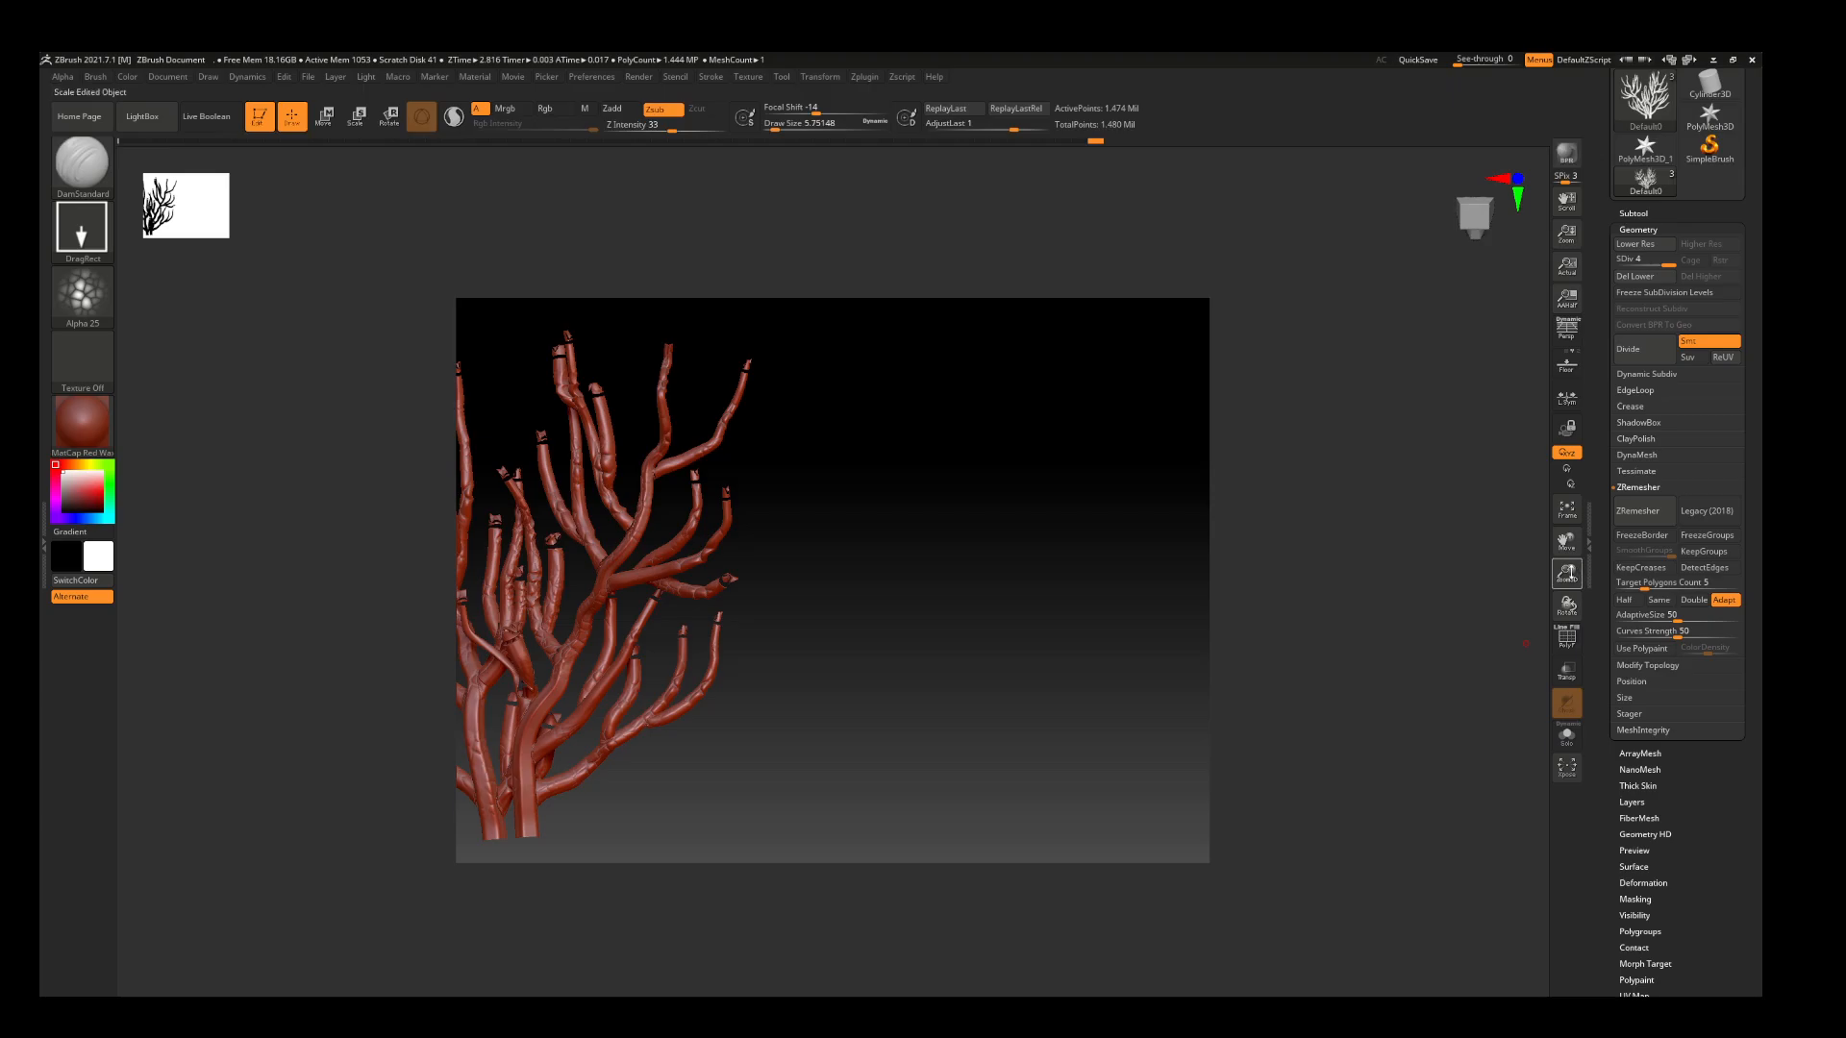
{"action": "mouse_move", "coordinate": [1567, 574]}
{"action": "left_mouse_down"}
{"action": "mouse_move", "coordinate": [1567, 550]}
{"action": "mouse_move", "coordinate": [1623, 540]}
{"action": "mouse_move", "coordinate": [1568, 581]}
{"action": "left_mouse_up"}
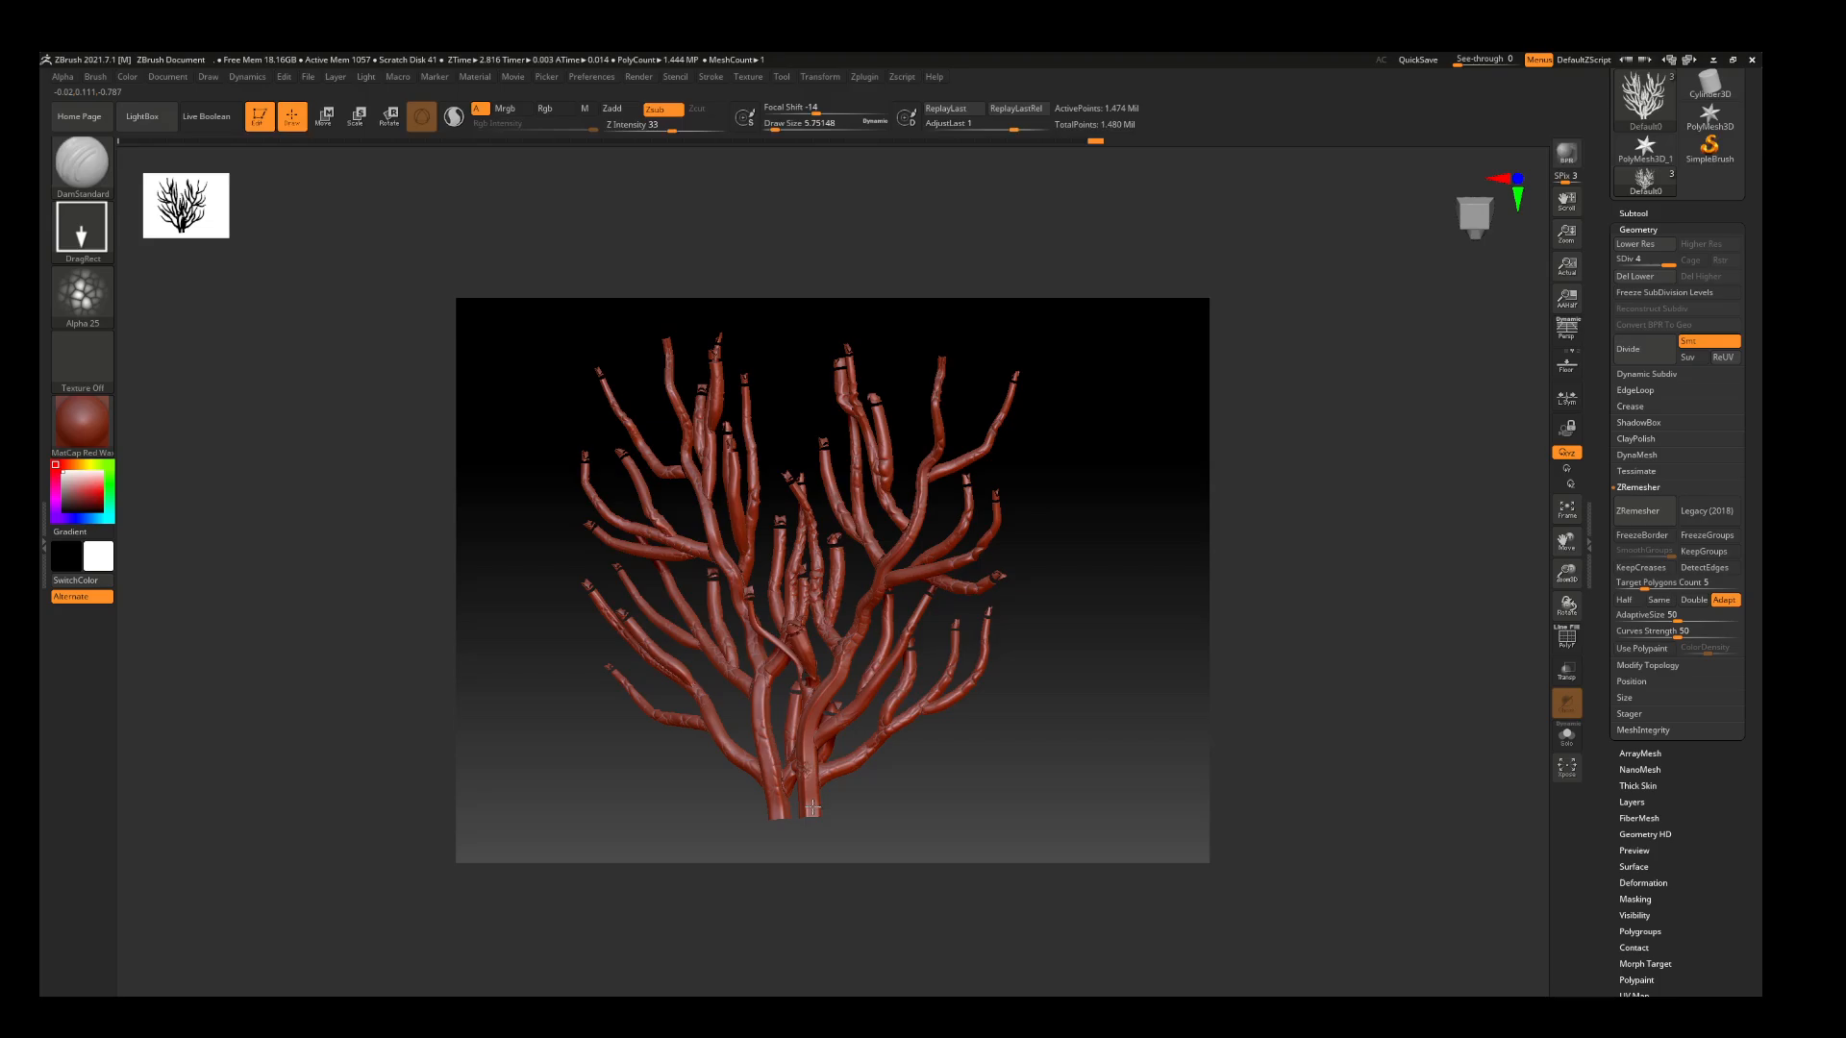
{"action": "mouse_move", "coordinate": [812, 808]}
{"action": "left_mouse_down"}
{"action": "mouse_move", "coordinate": [811, 830]}
{"action": "mouse_move", "coordinate": [774, 831]}
{"action": "left_mouse_up"}
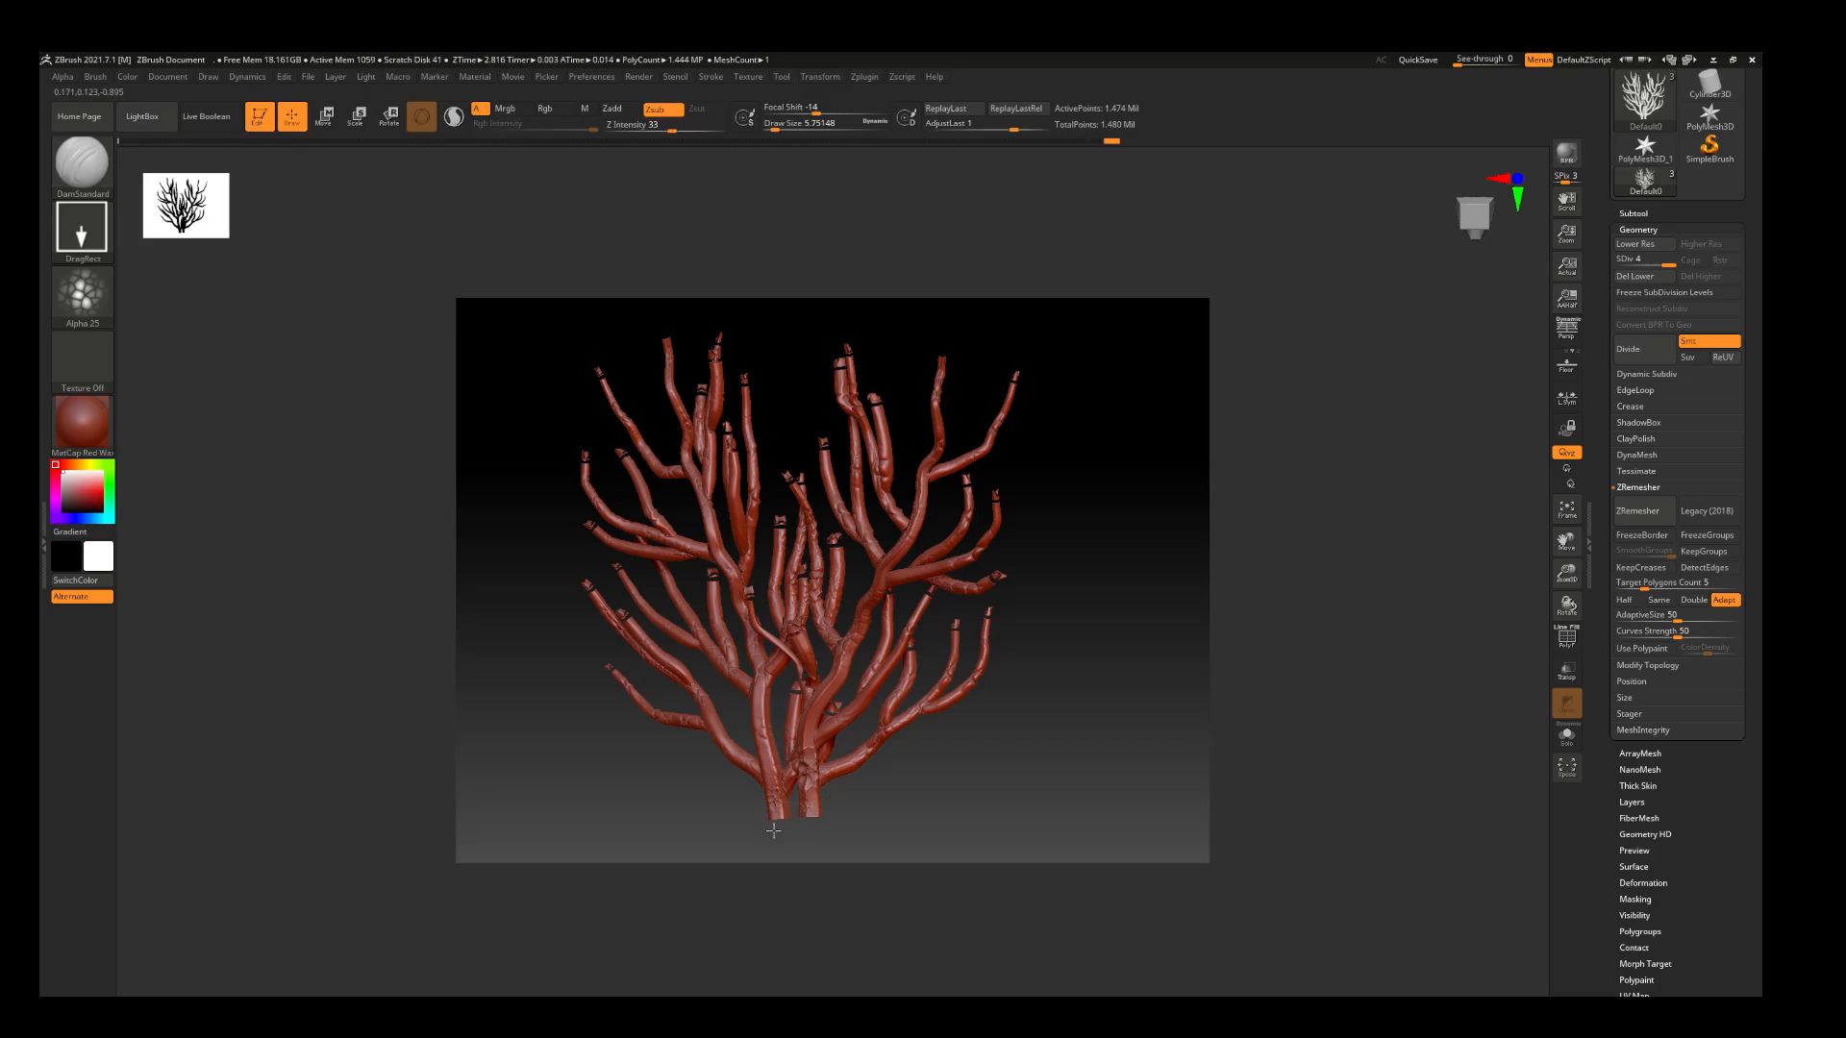
{"action": "left_click_drag", "start_coordinate": [761, 696], "coordinate": [756, 747]}
{"action": "left_click_drag", "start_coordinate": [689, 672], "coordinate": [704, 701]}
{"action": "left_click", "coordinate": [82, 293]}
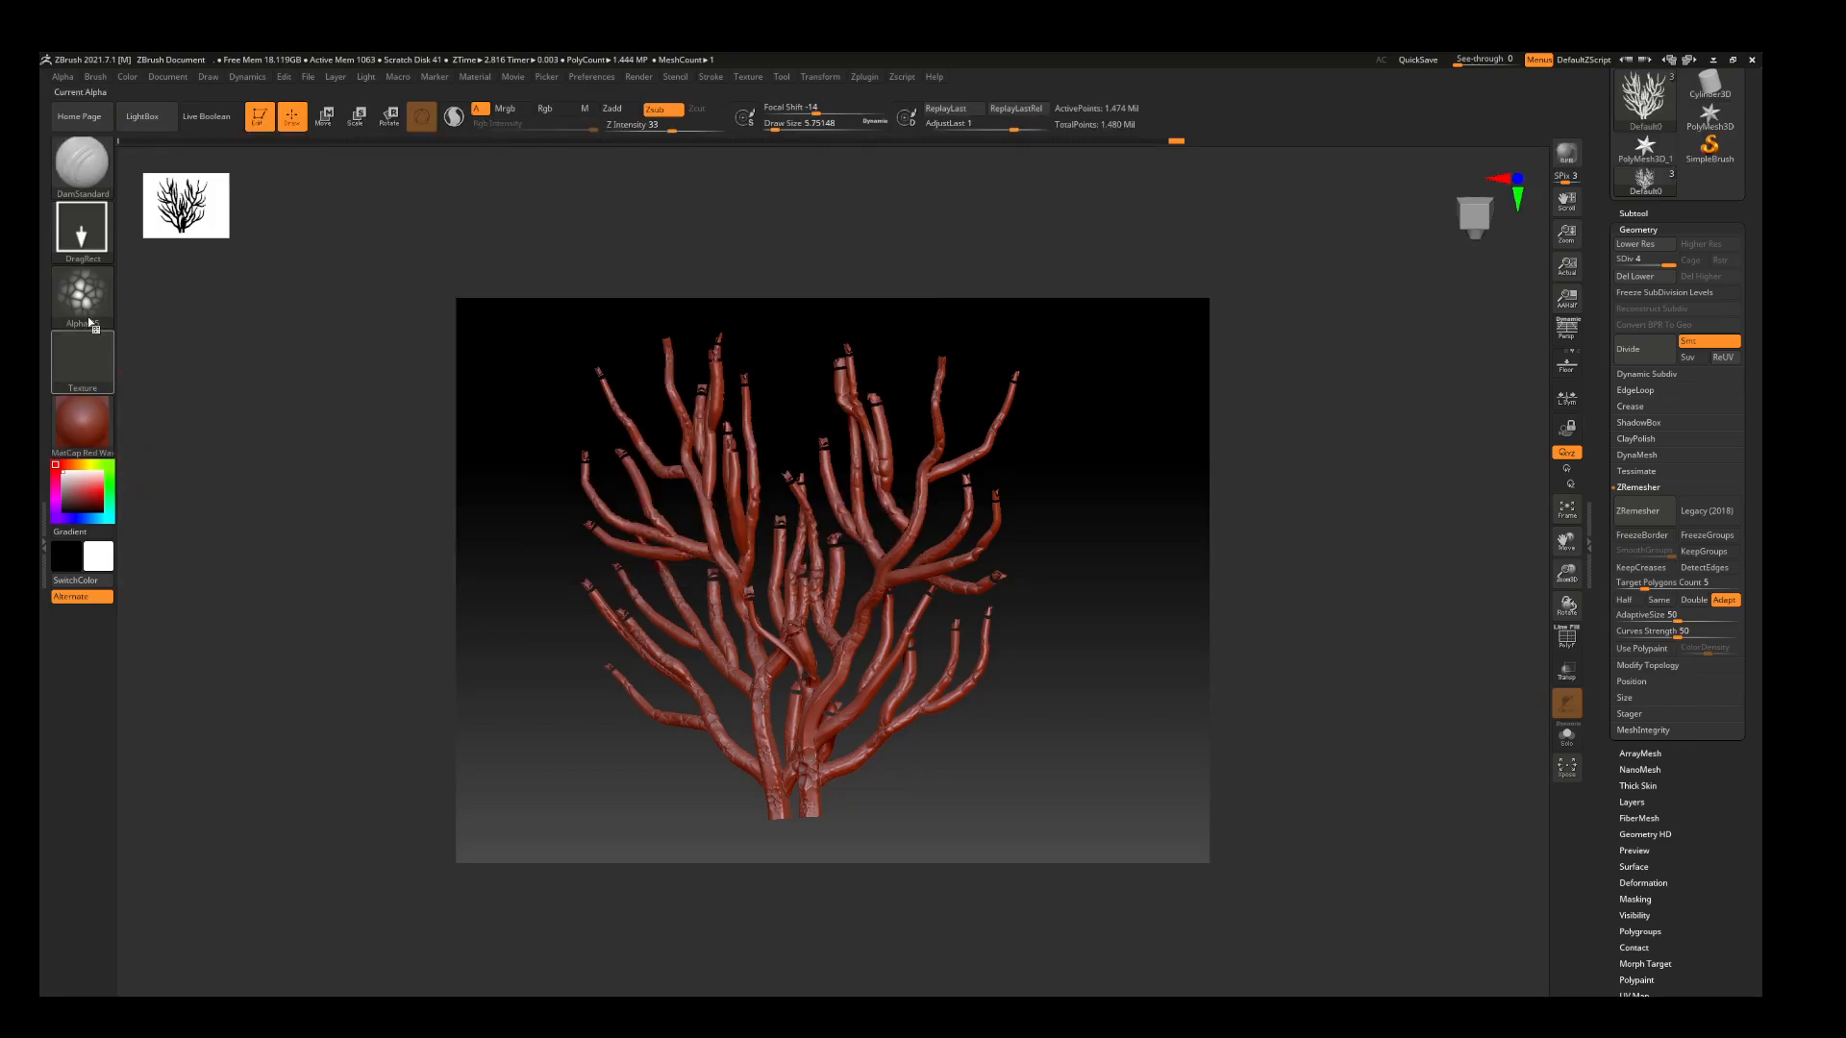
{"action": "left_click", "coordinate": [84, 289]}
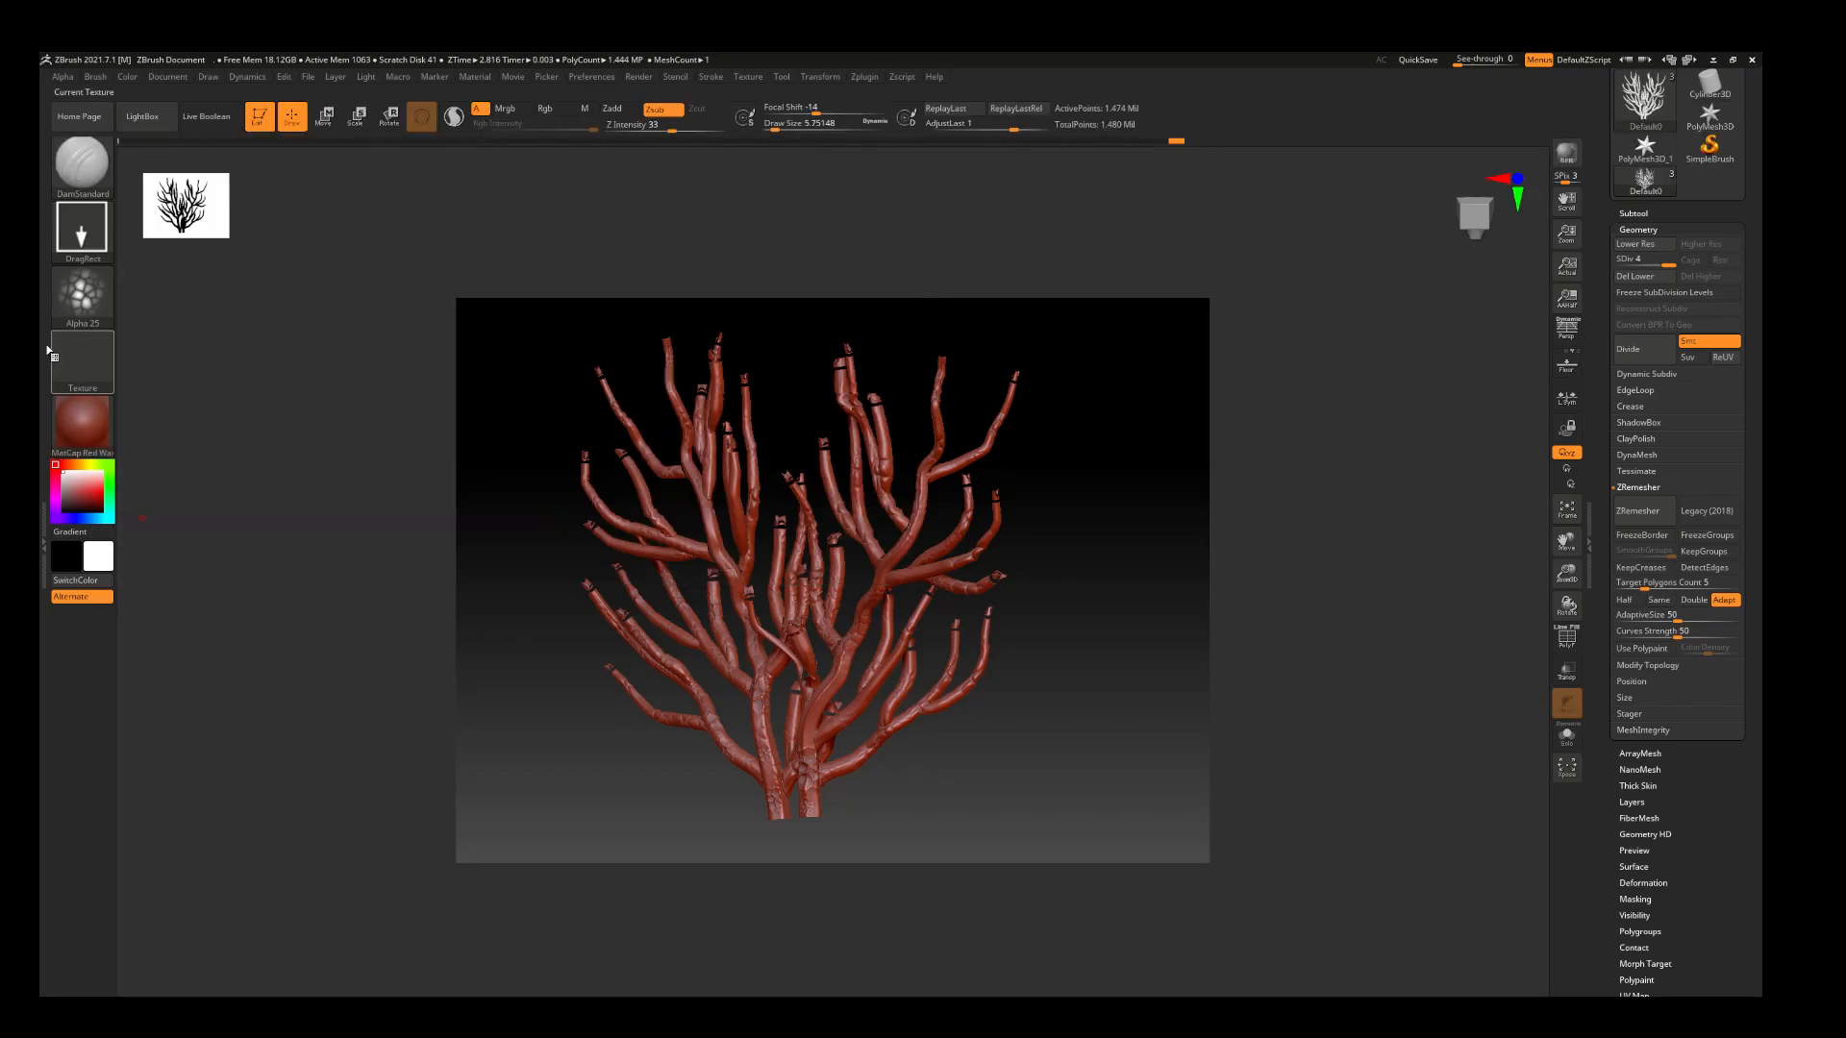
Stamp the alpha texture up the rear left main branch, the short central branch and the right trunk
{"action": "left_click_drag", "start_coordinate": [1288, 886], "coordinate": [1067, 748]}
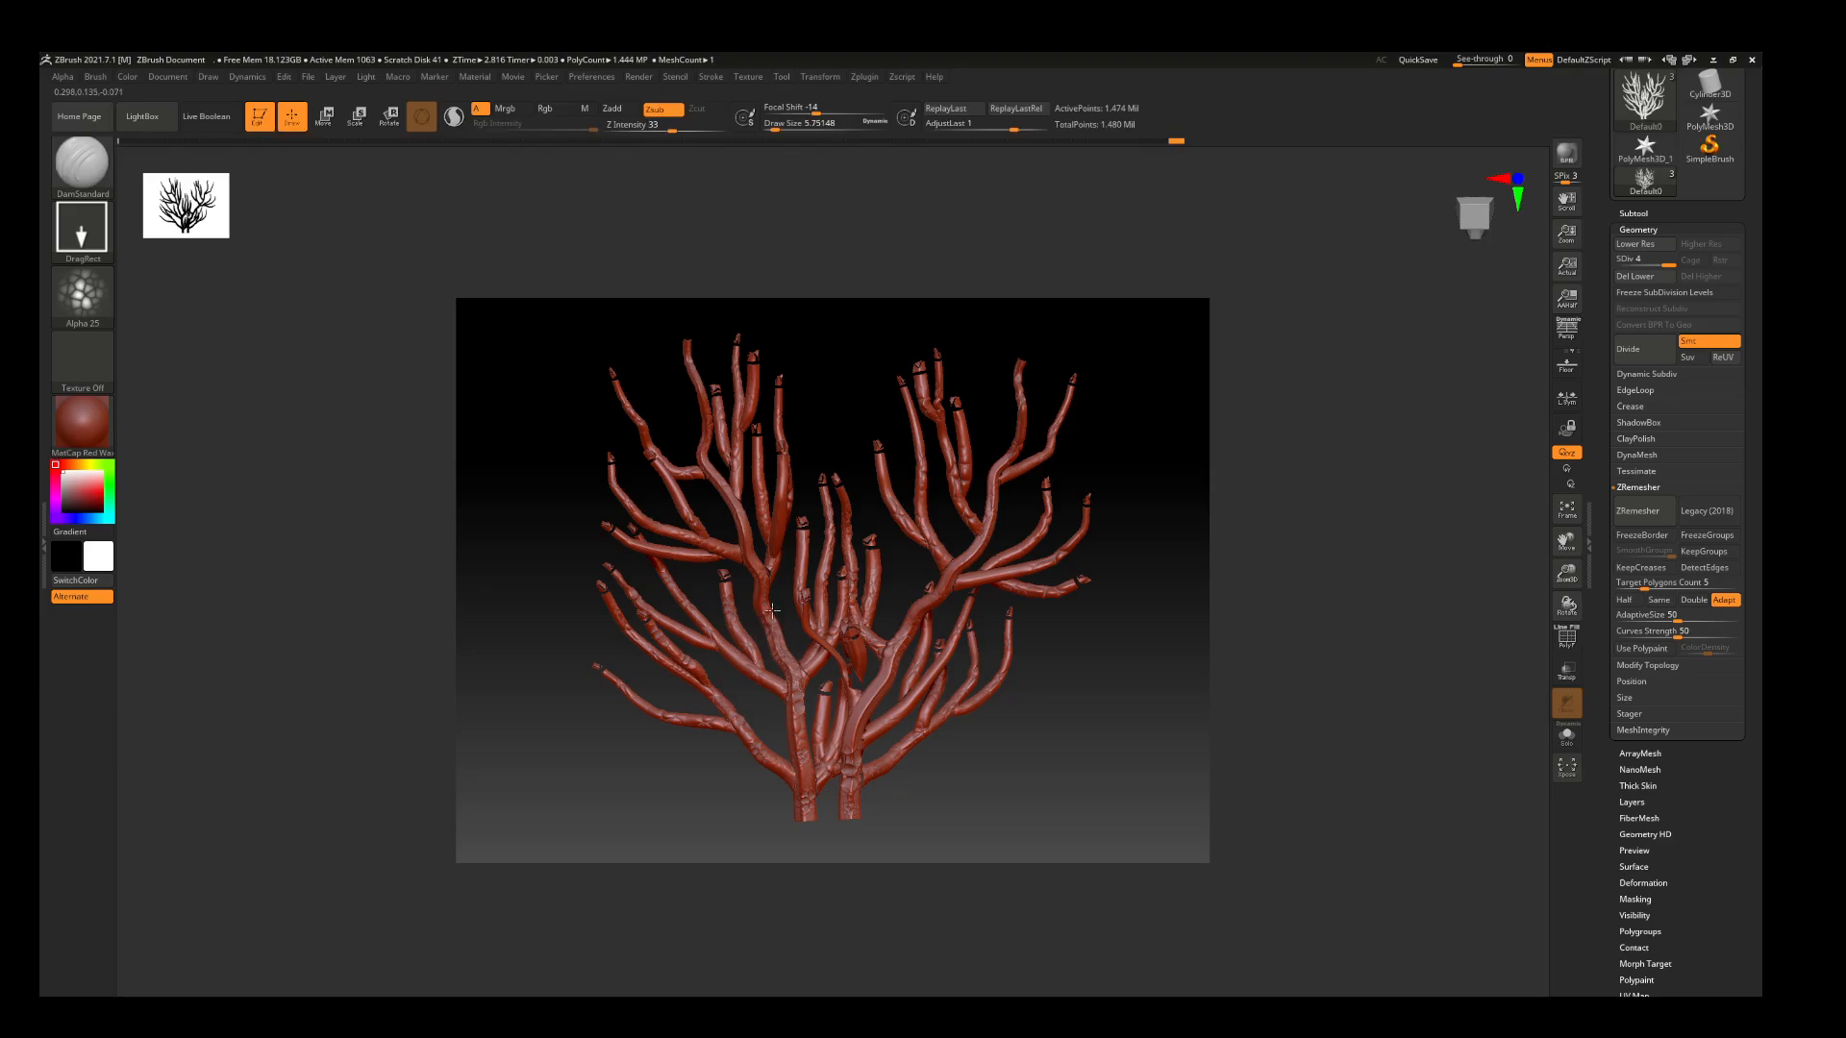
{"action": "left_click_drag", "start_coordinate": [772, 610], "coordinate": [765, 638]}
{"action": "left_click_drag", "start_coordinate": [751, 551], "coordinate": [755, 557]}
{"action": "mouse_move", "coordinate": [782, 499]}
{"action": "left_mouse_down"}
{"action": "mouse_move", "coordinate": [740, 450]}
{"action": "mouse_move", "coordinate": [755, 421]}
{"action": "left_mouse_up"}
{"action": "left_click_drag", "start_coordinate": [830, 673], "coordinate": [824, 665]}
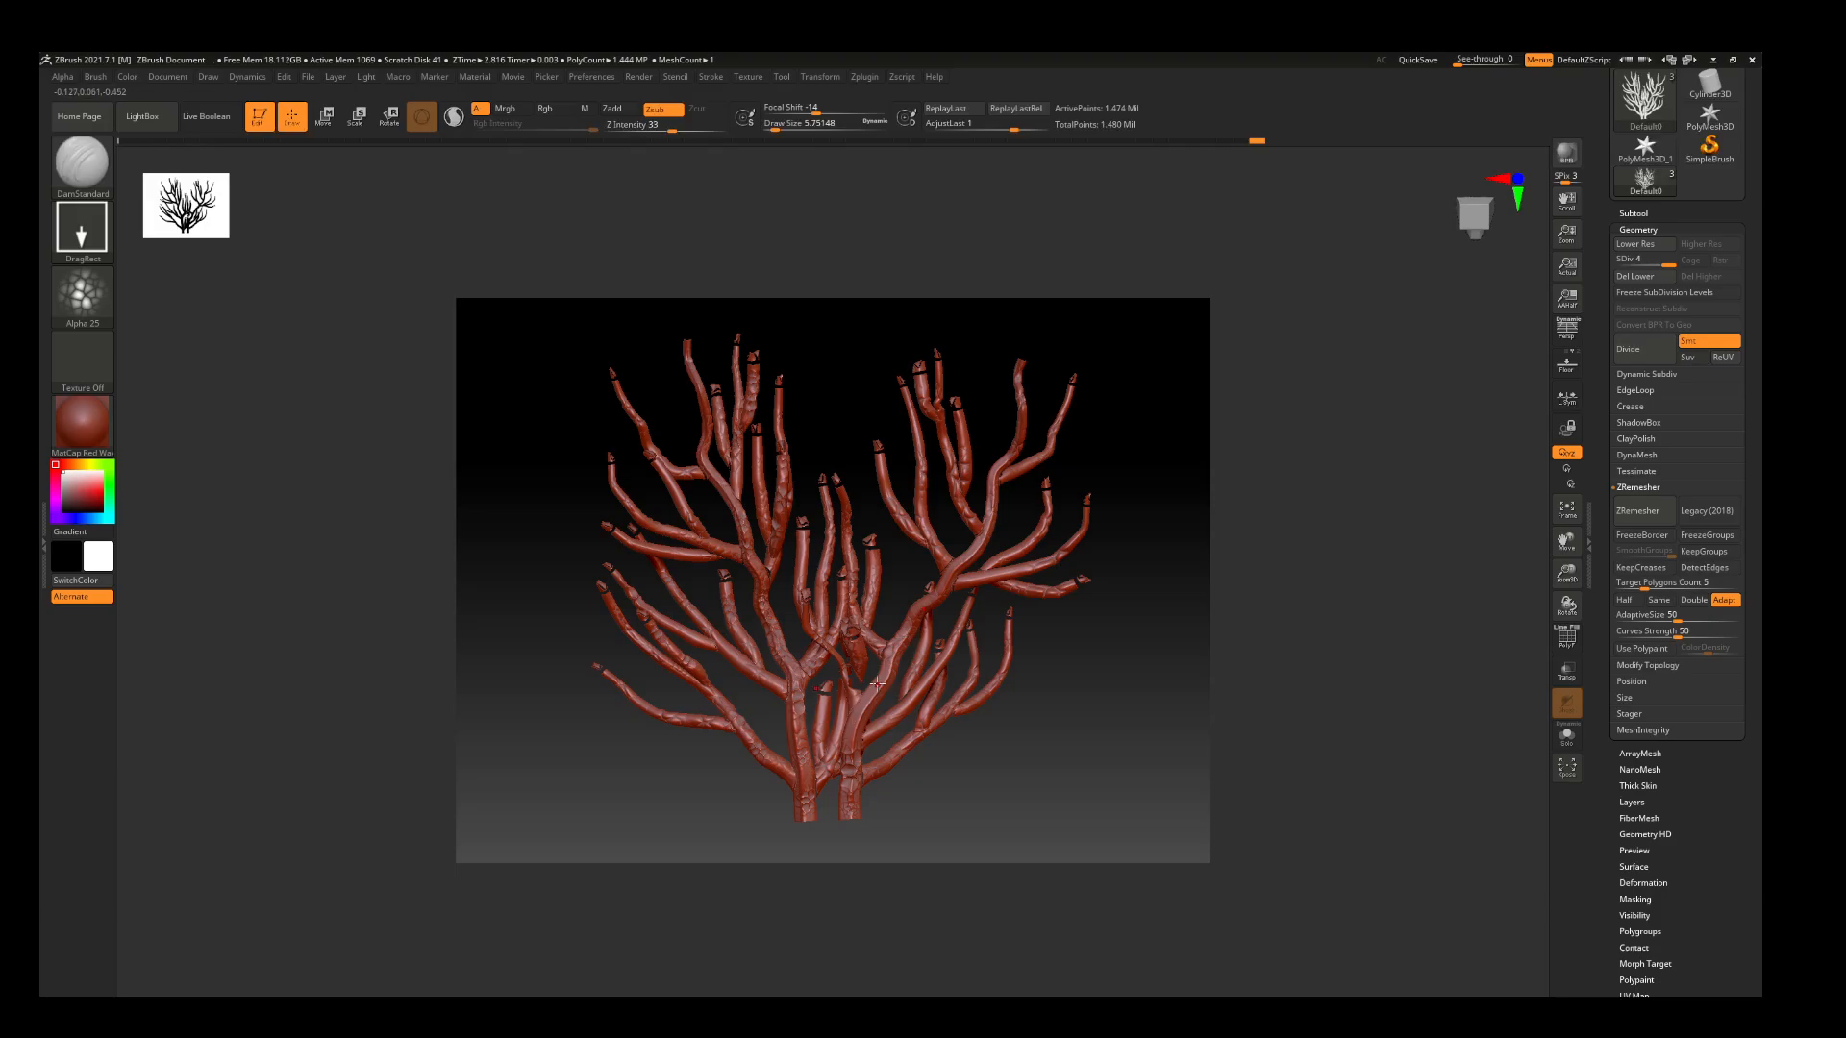
{"action": "left_click_drag", "start_coordinate": [859, 723], "coordinate": [853, 742]}
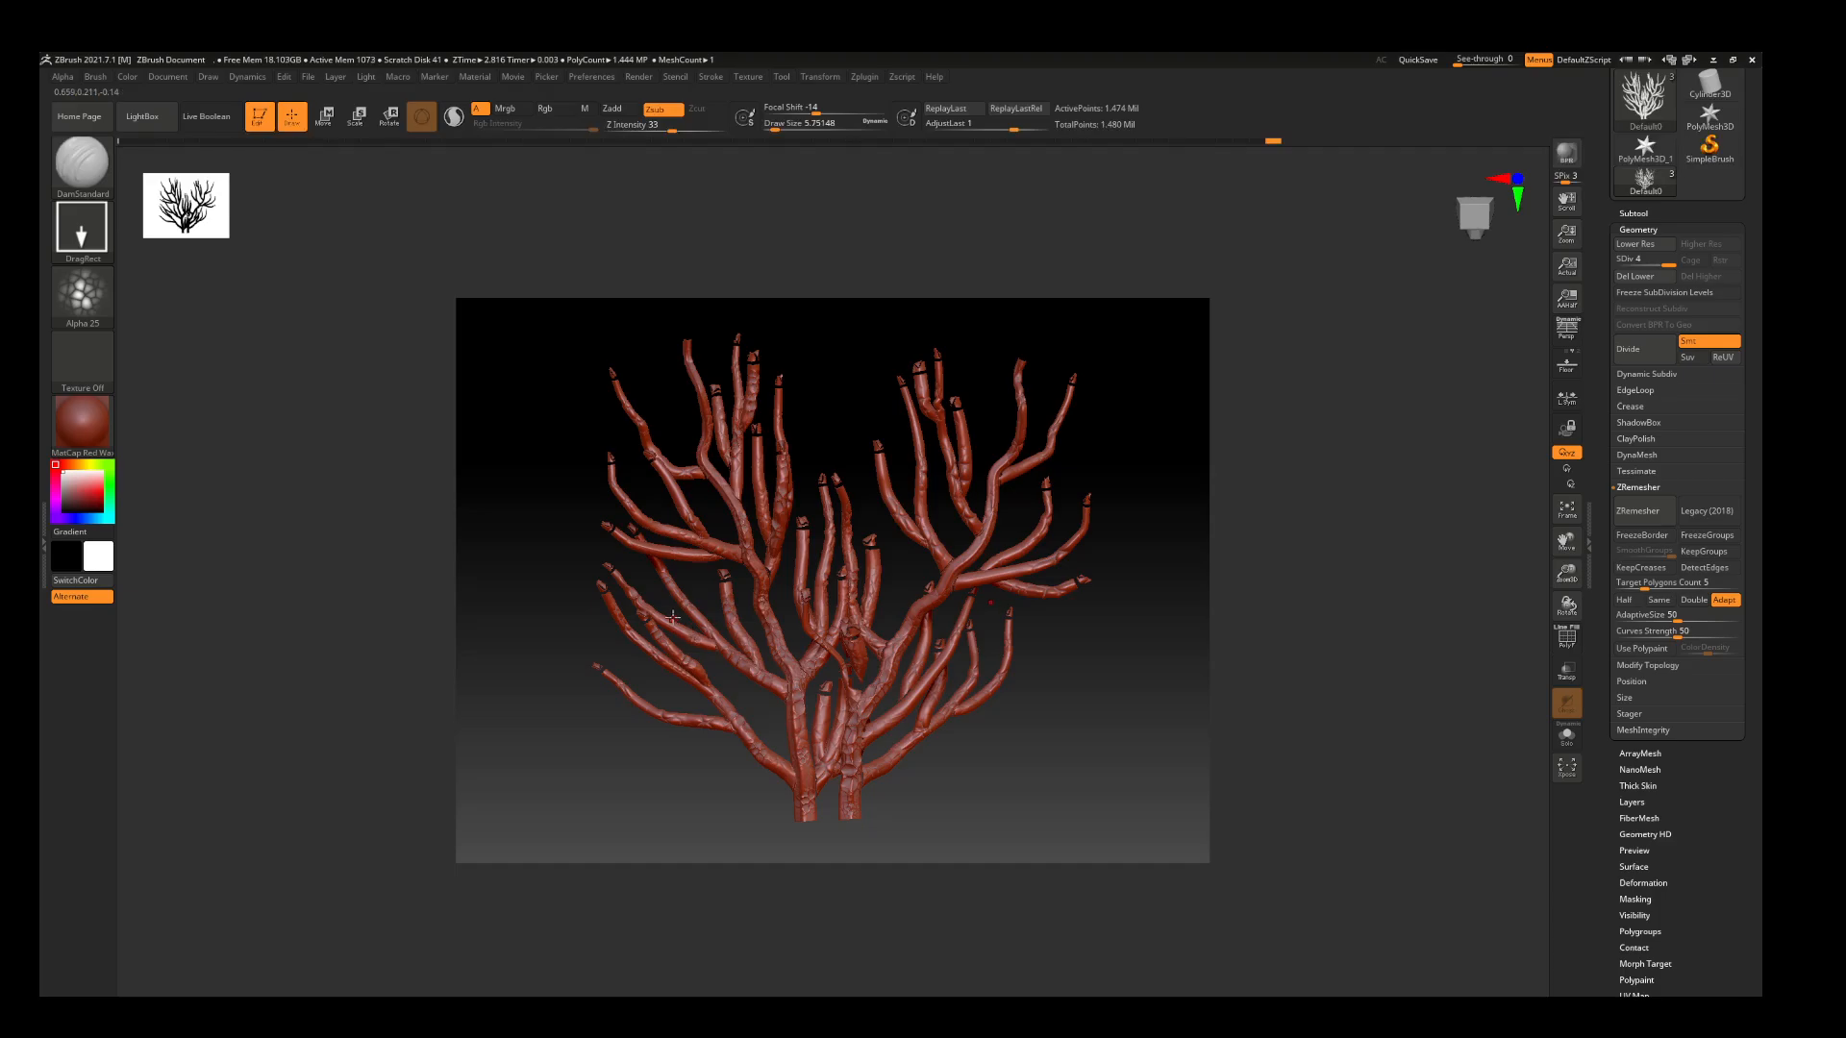
Stamp the alpha texture on the remaining smooth rear side branches at the left, upper right and lower right of the coral
{"action": "left_click_drag", "start_coordinate": [690, 641], "coordinate": [692, 647]}
{"action": "mouse_move", "coordinate": [959, 577]}
{"action": "left_mouse_down"}
{"action": "mouse_move", "coordinate": [954, 597]}
{"action": "mouse_move", "coordinate": [983, 527]}
{"action": "left_mouse_up"}
{"action": "left_click_drag", "start_coordinate": [1039, 455], "coordinate": [1052, 463]}
{"action": "left_click_drag", "start_coordinate": [926, 721], "coordinate": [931, 710]}
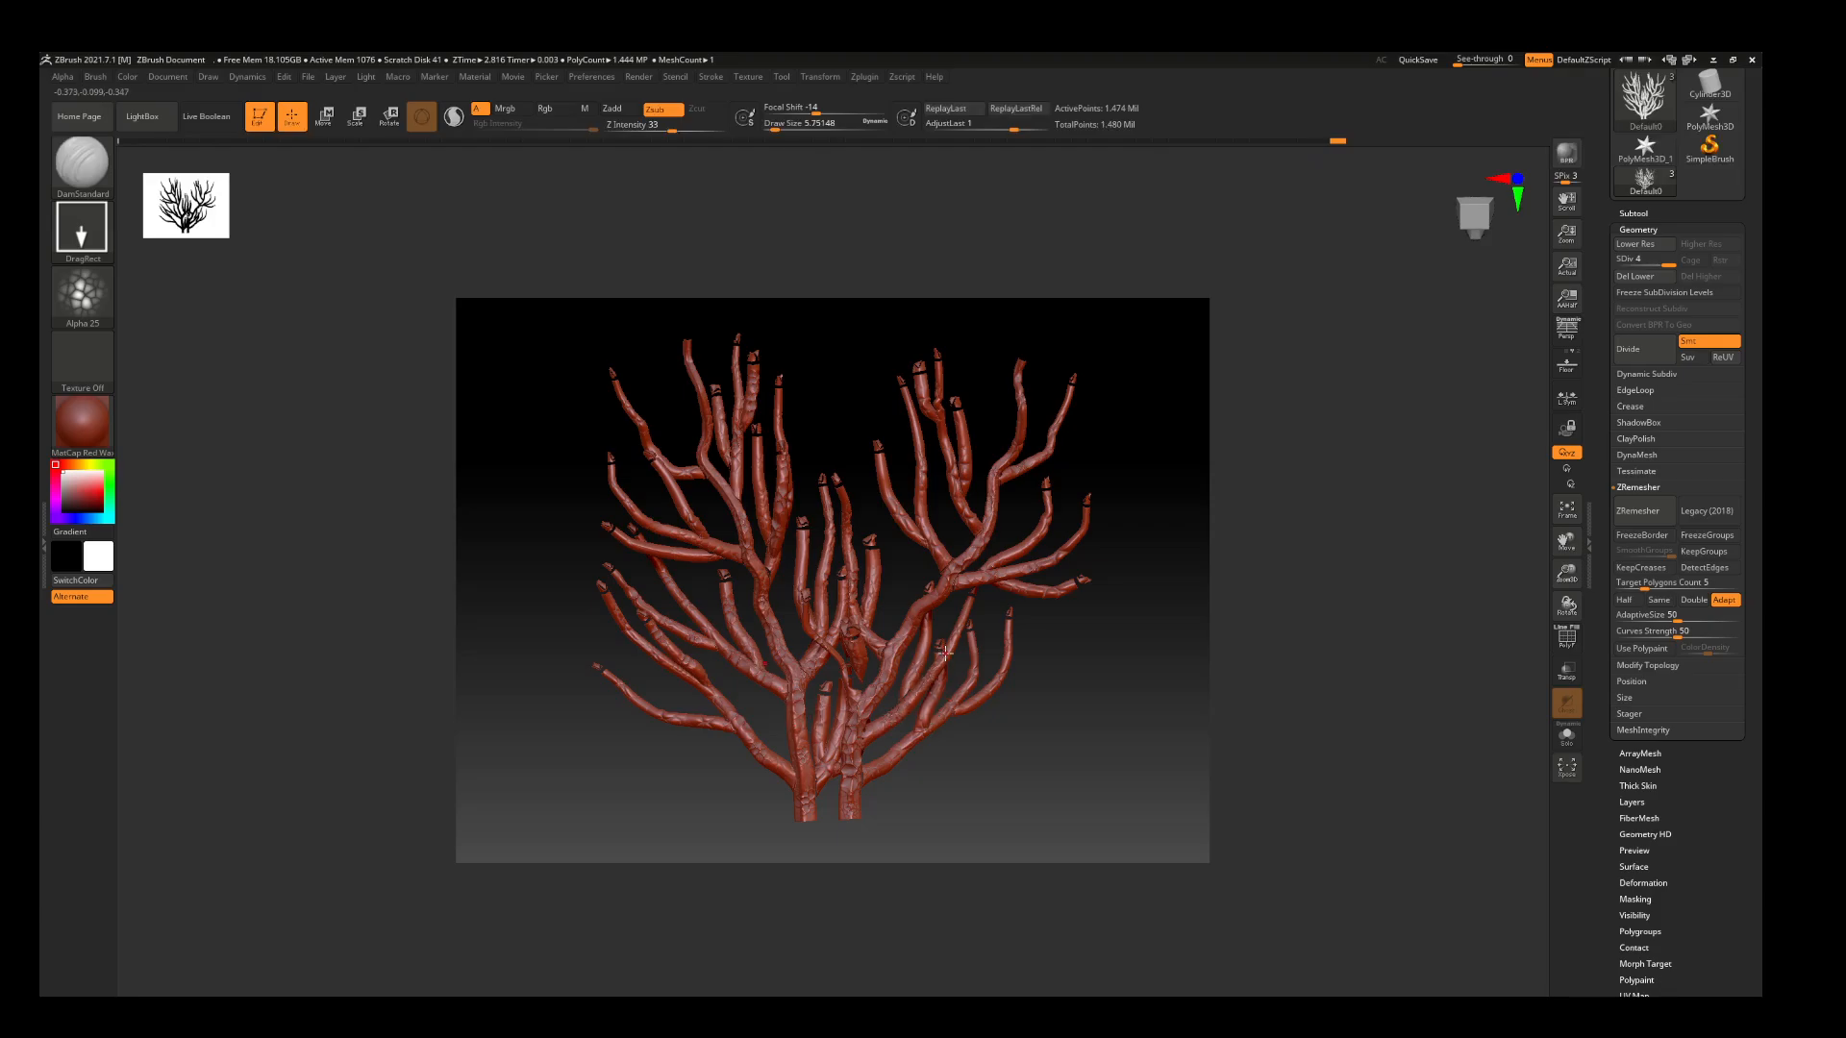
{"action": "left_click_drag", "start_coordinate": [962, 620], "coordinate": [935, 609]}
{"action": "left_click_drag", "start_coordinate": [1059, 763], "coordinate": [873, 773]}
{"action": "left_click_drag", "start_coordinate": [1084, 678], "coordinate": [1153, 686]}
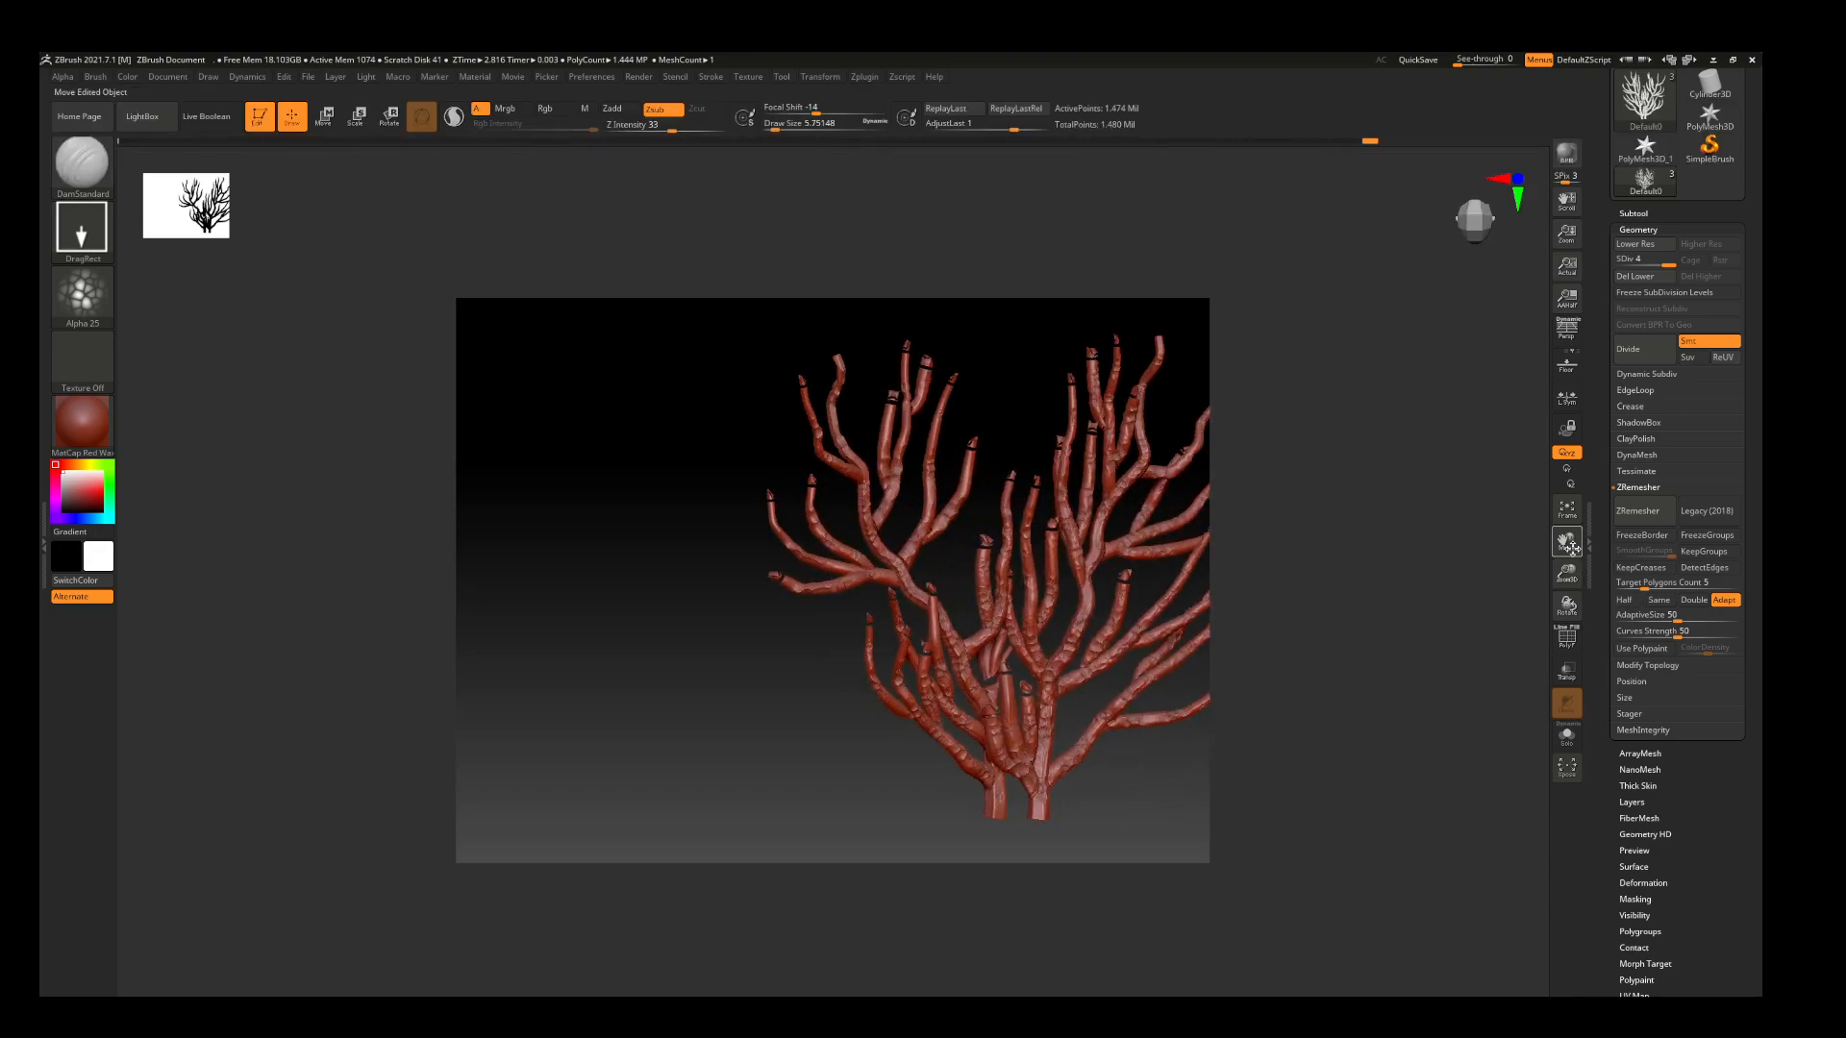
Look through the coral's Normal Map and Texture Map settings and open its Polypaint settings
{"action": "left_click_drag", "start_coordinate": [1566, 541], "coordinate": [1504, 552]}
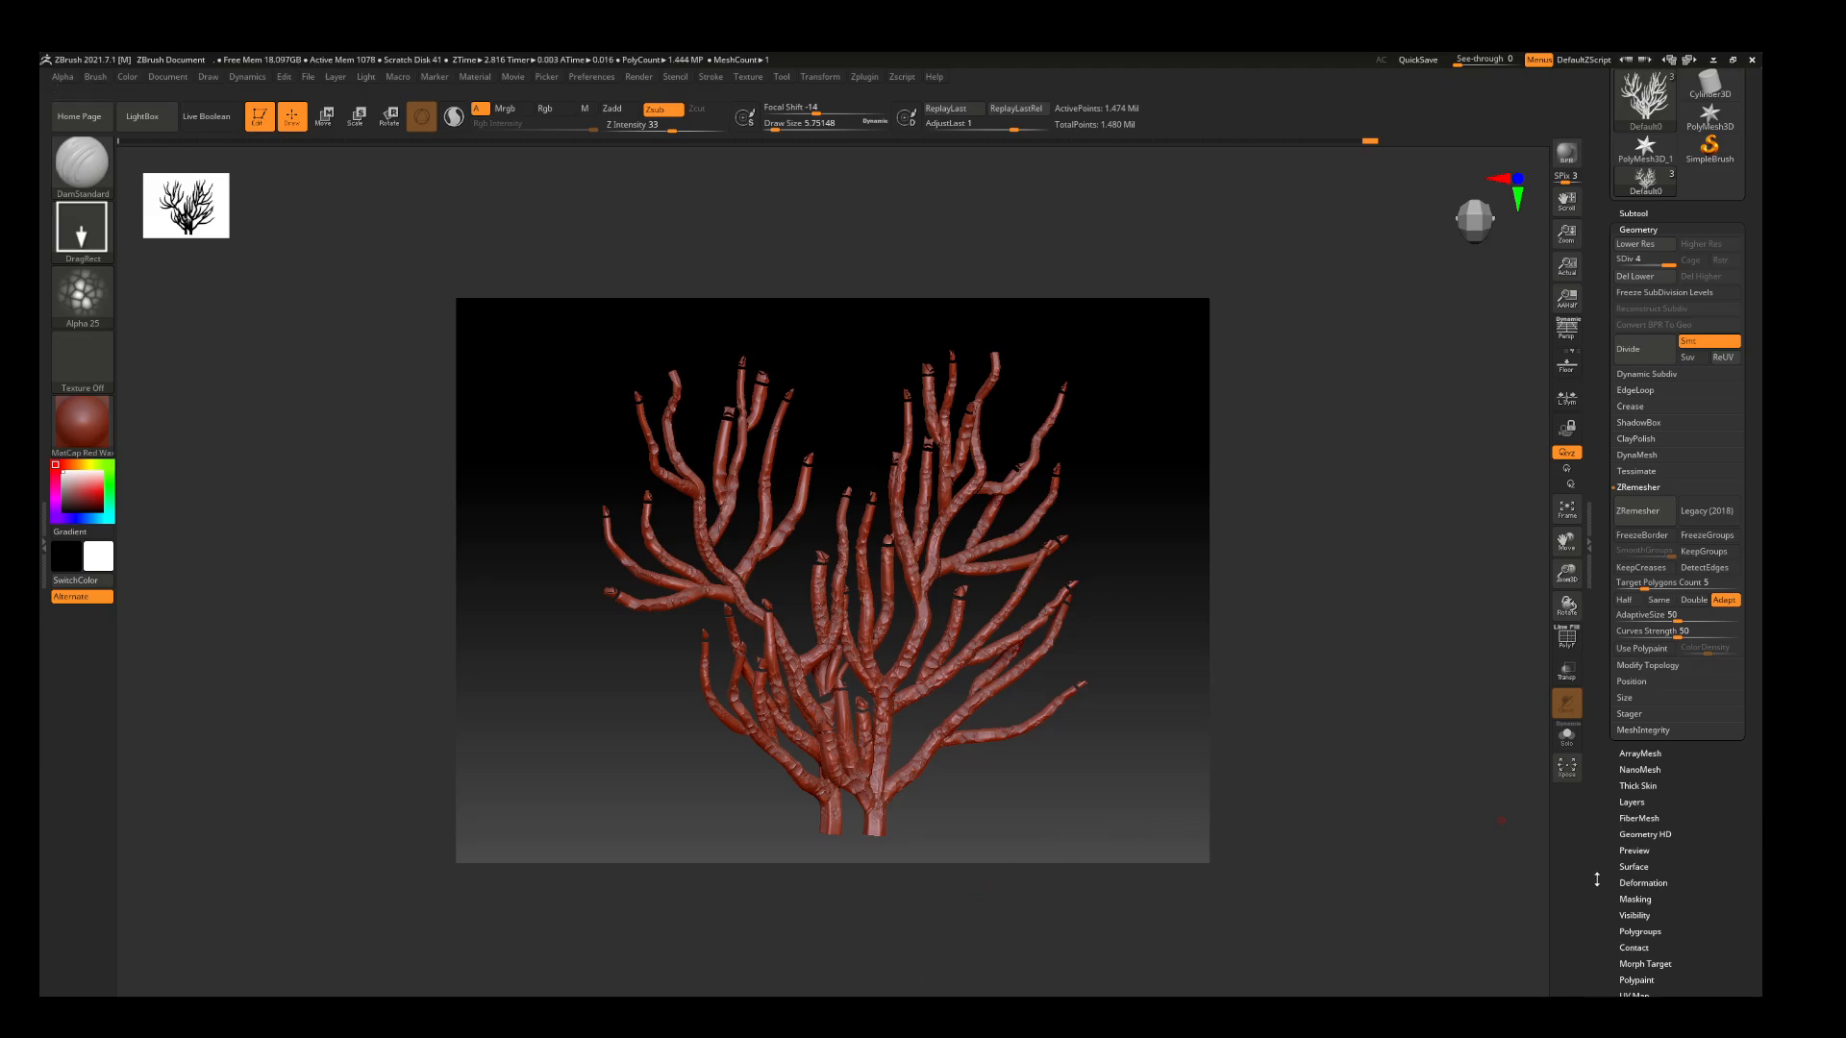
{"action": "left_click_drag", "start_coordinate": [1597, 880], "coordinate": [1596, 826]}
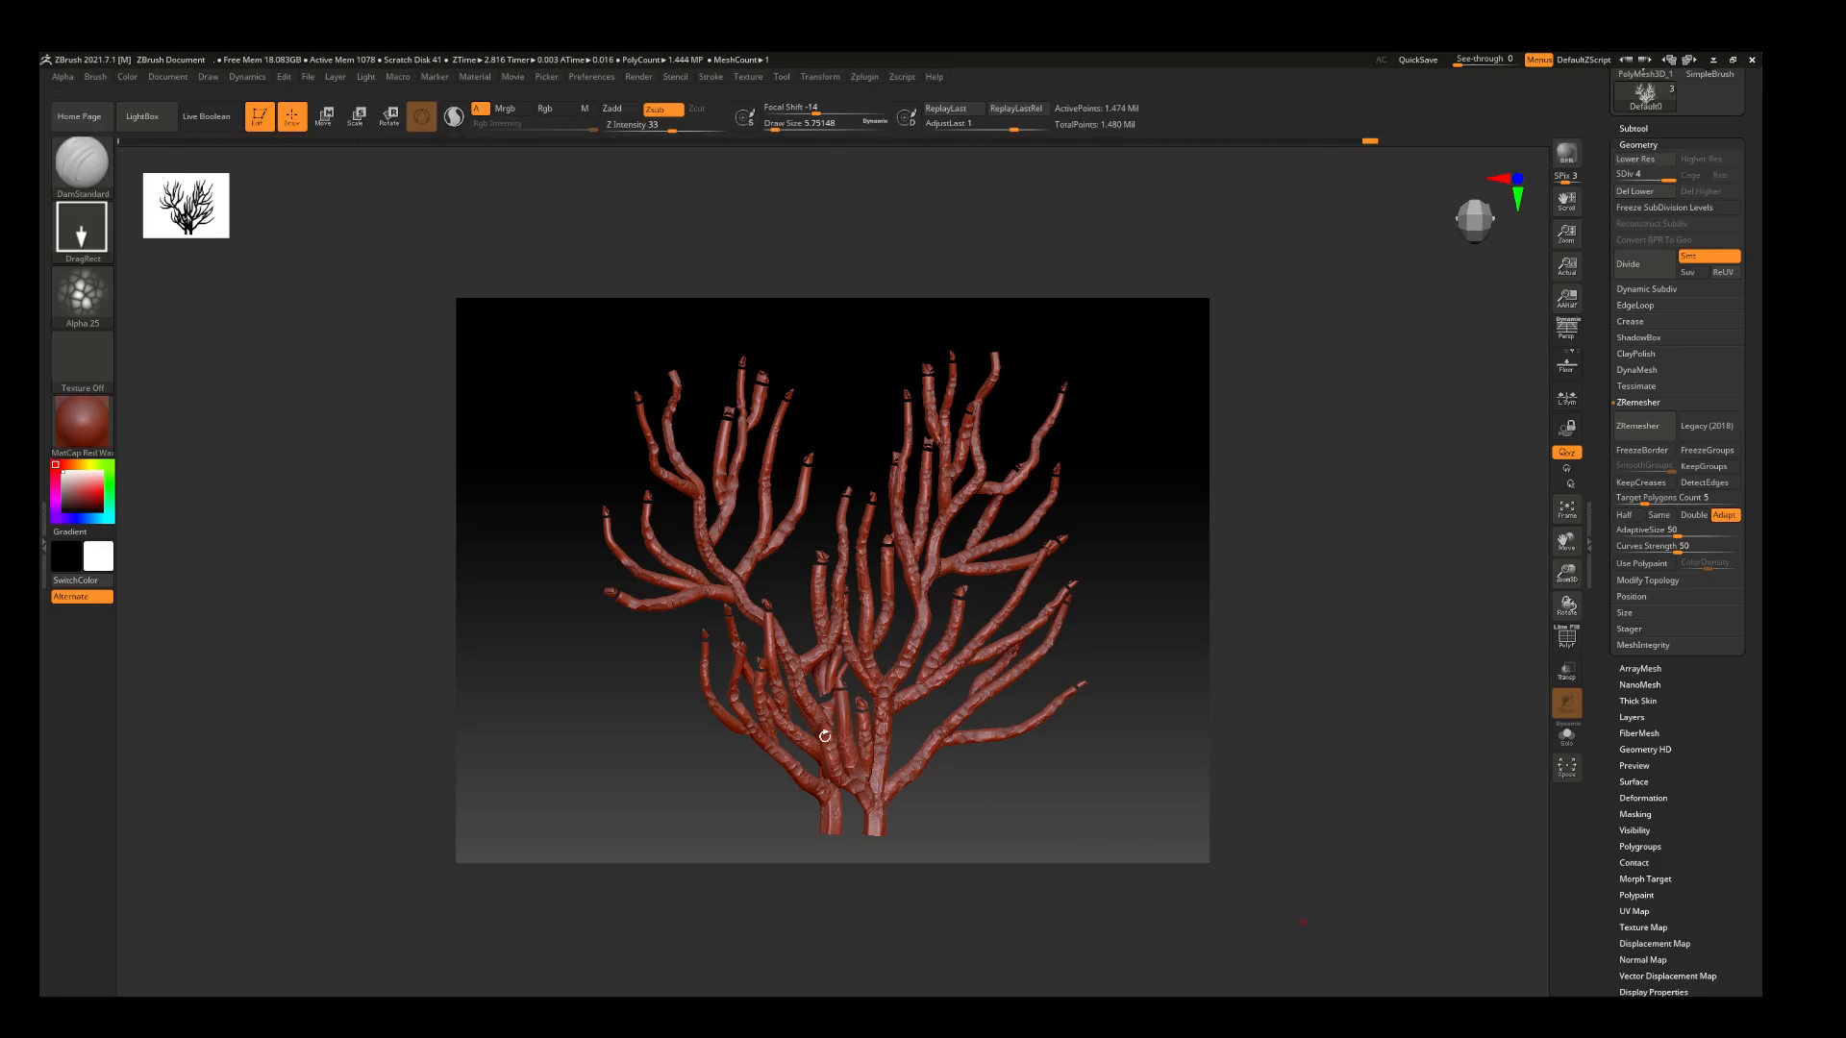
{"action": "left_click_drag", "start_coordinate": [1613, 958], "coordinate": [1596, 855]}
{"action": "left_click", "coordinate": [1639, 842]}
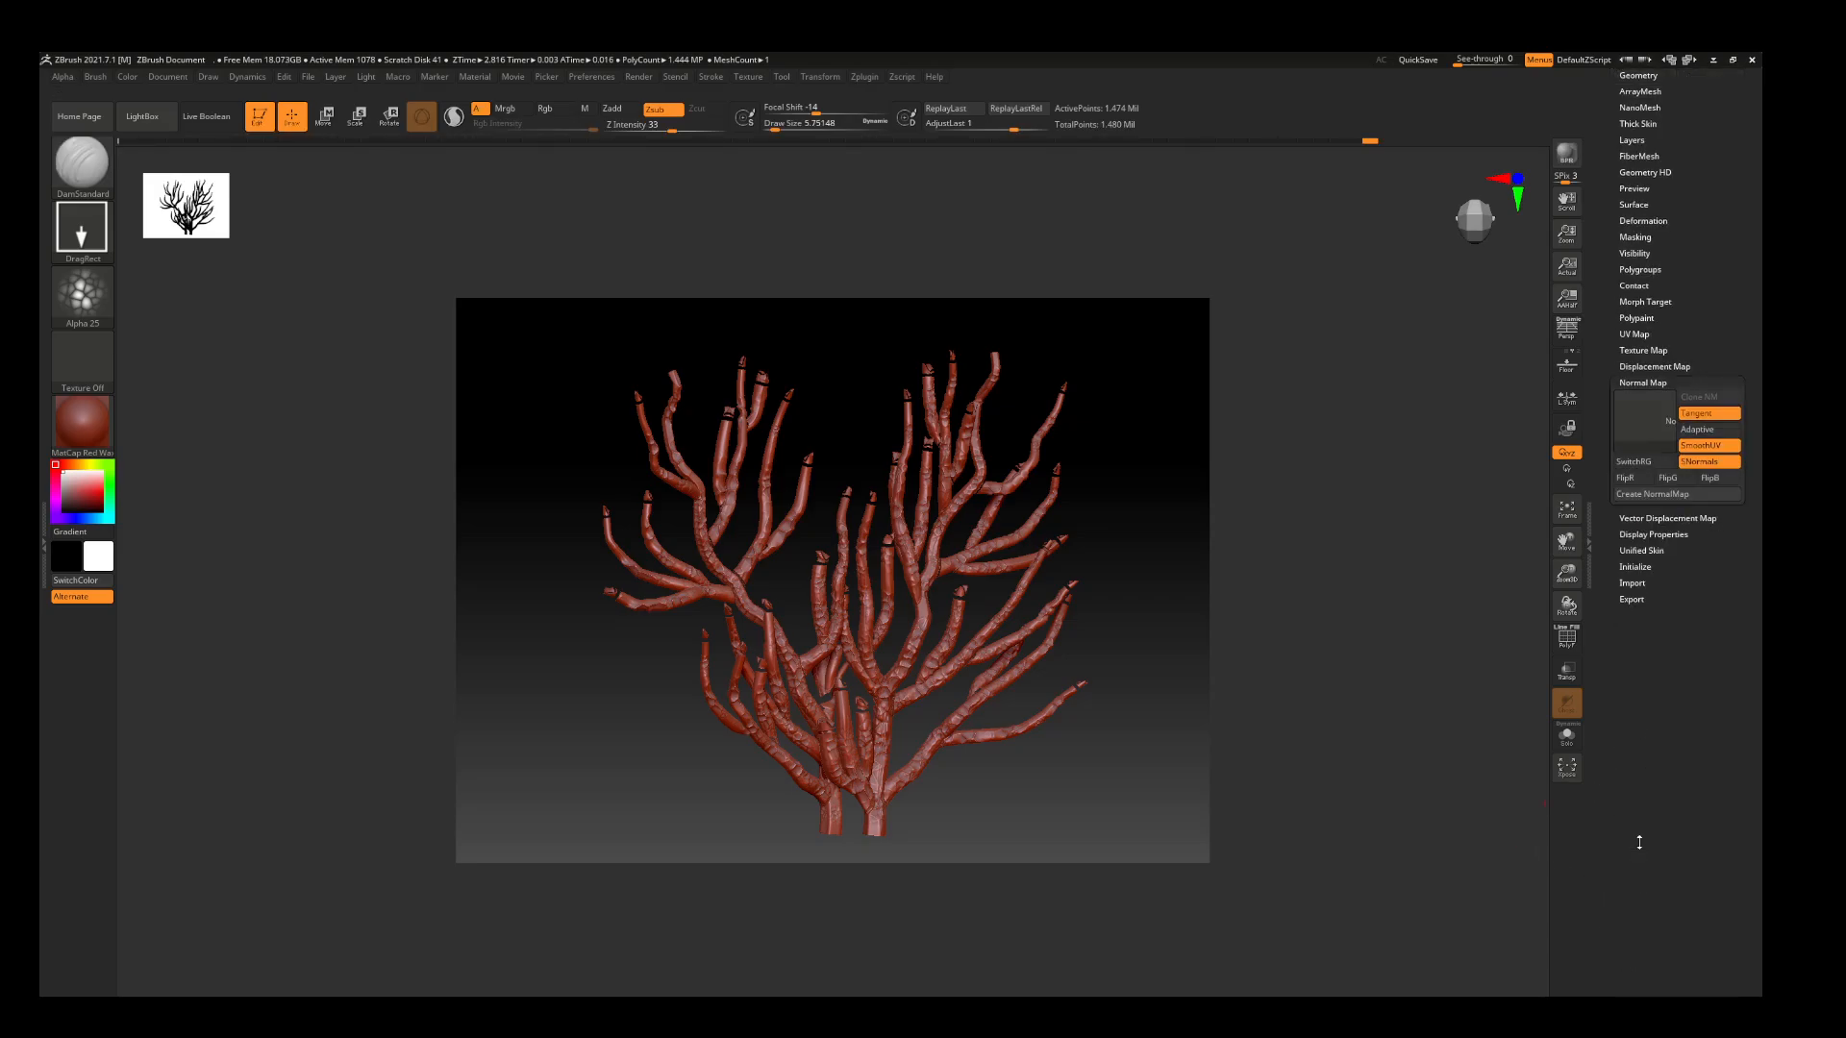
{"action": "left_click_drag", "start_coordinate": [1682, 677], "coordinate": [1682, 981]}
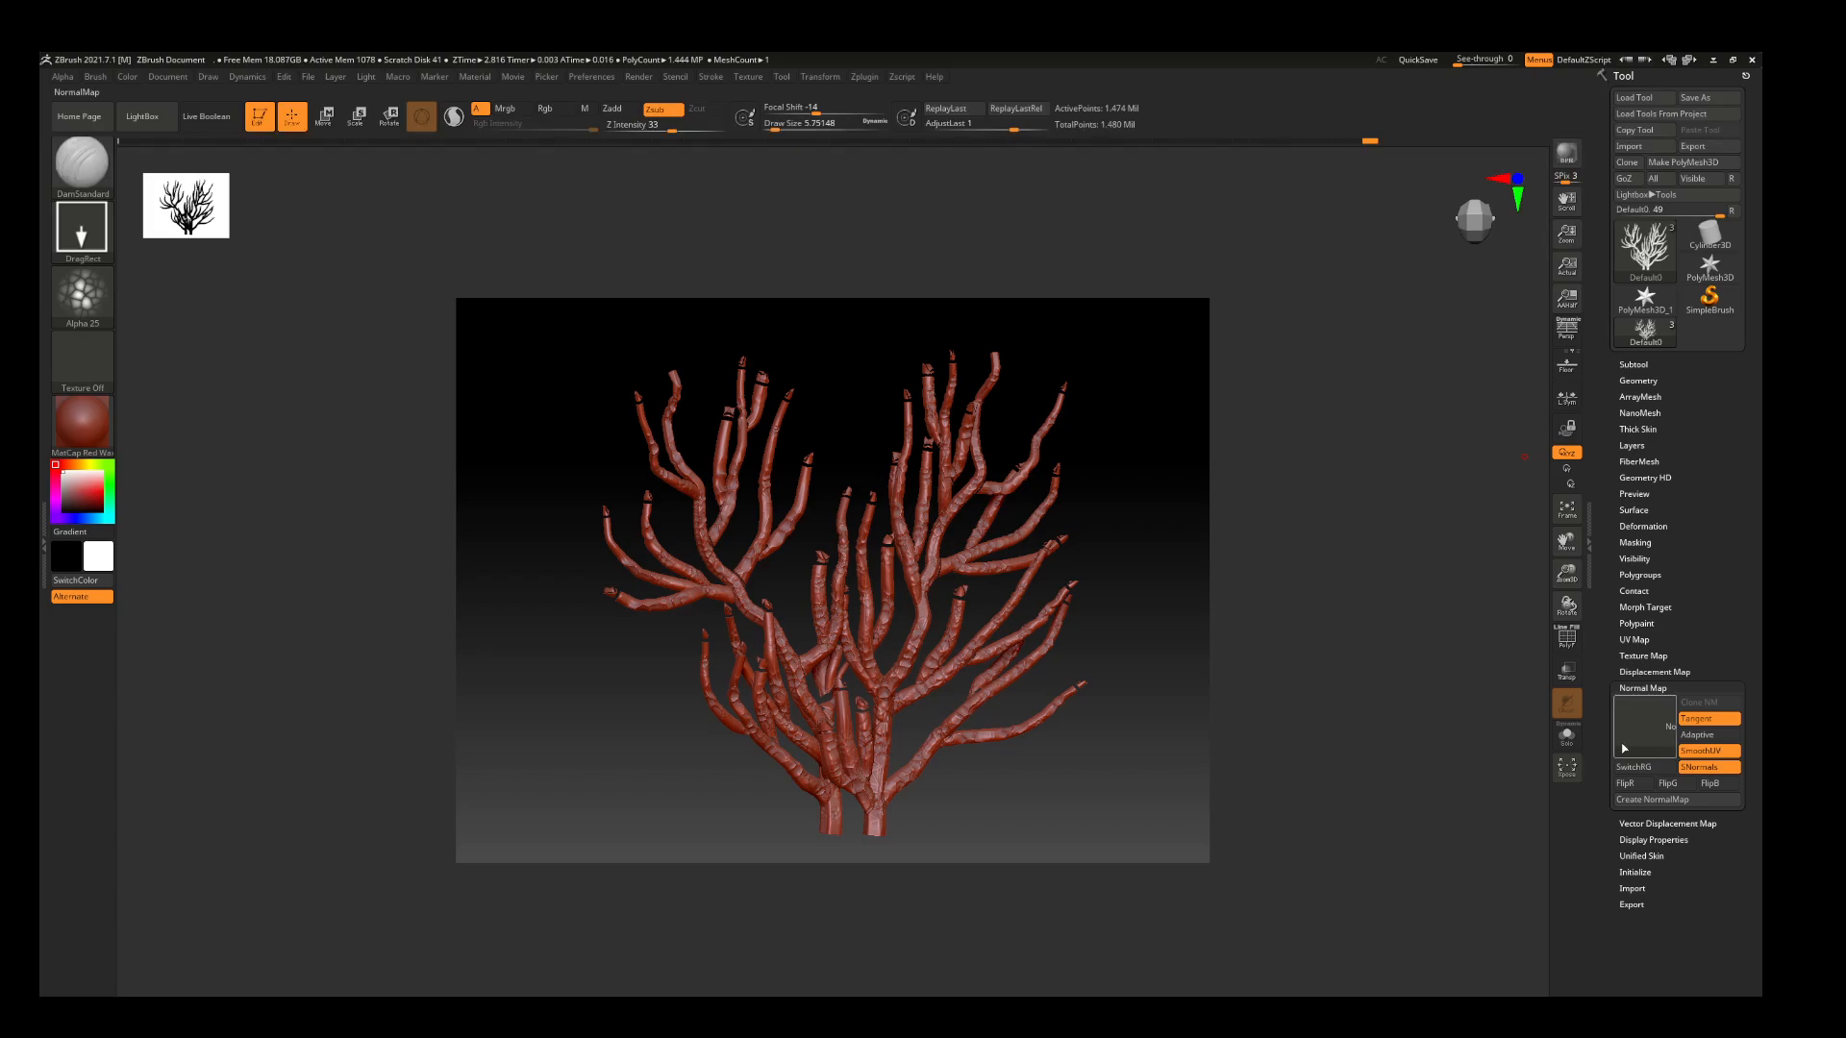
{"action": "left_click", "coordinate": [1637, 655]}
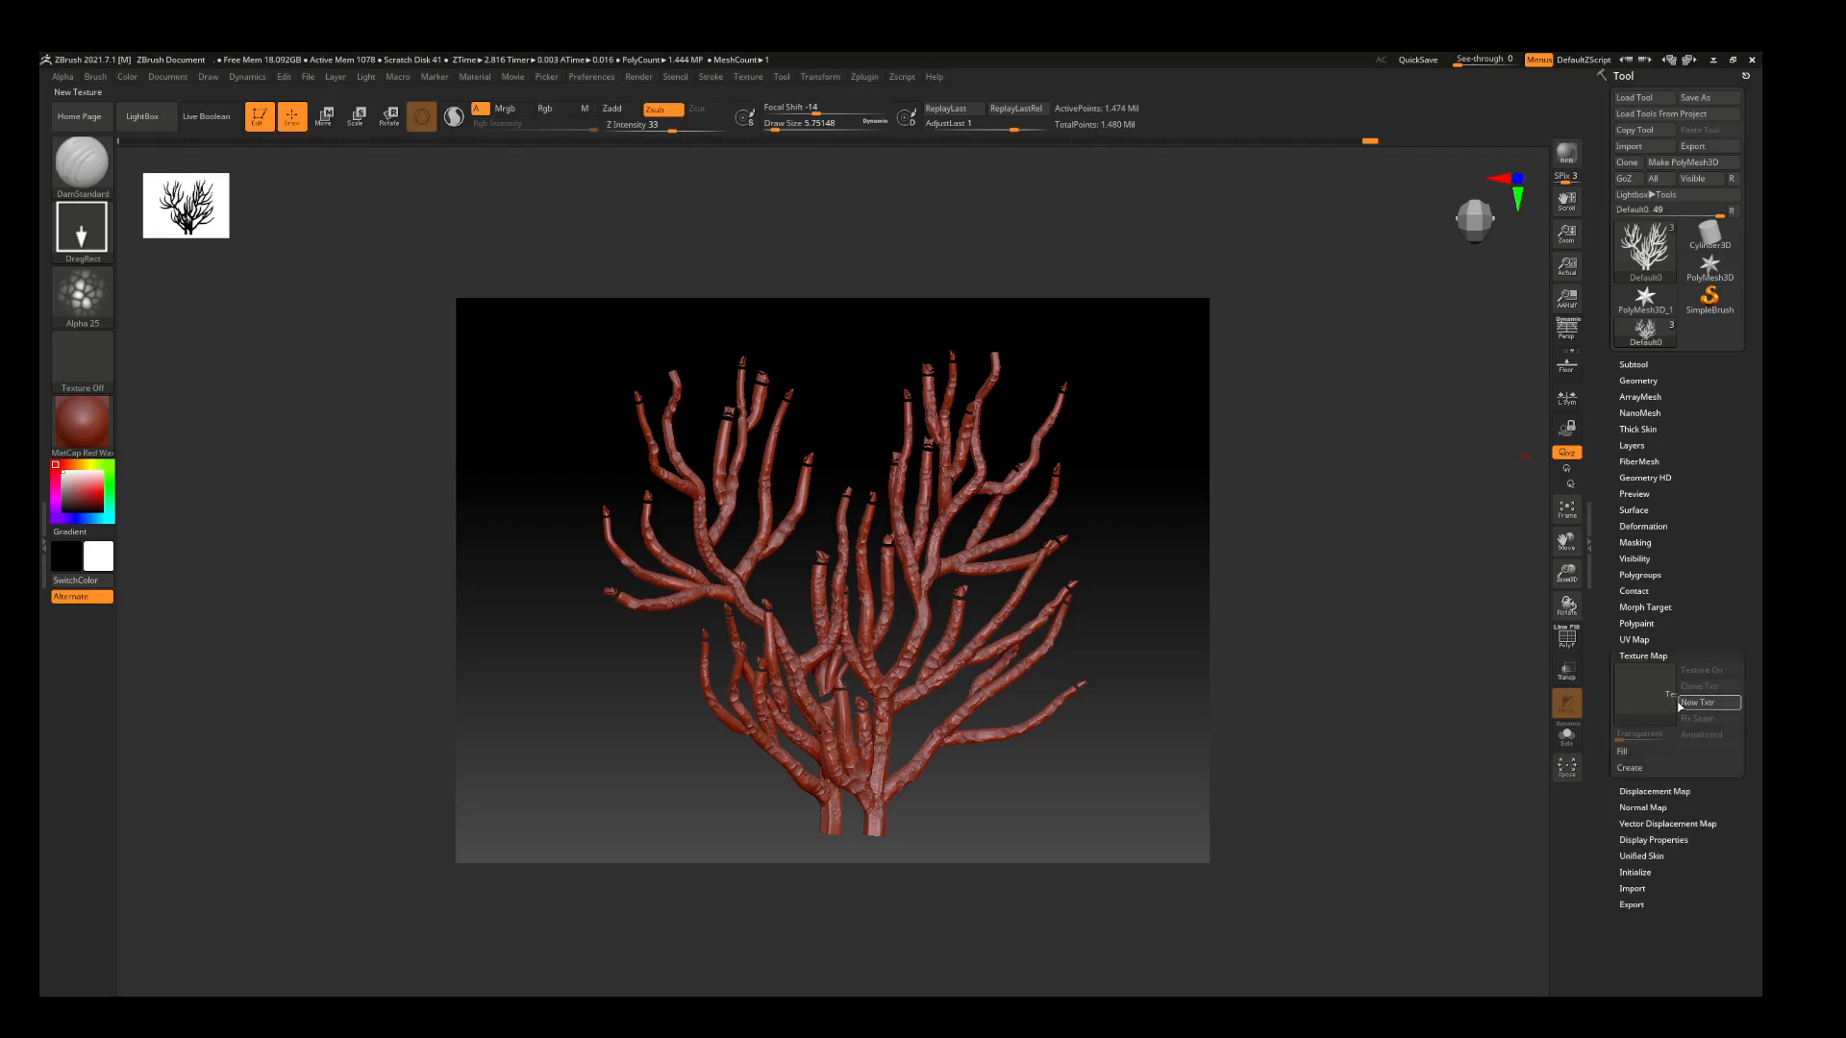
{"action": "left_click", "coordinate": [1638, 623]}
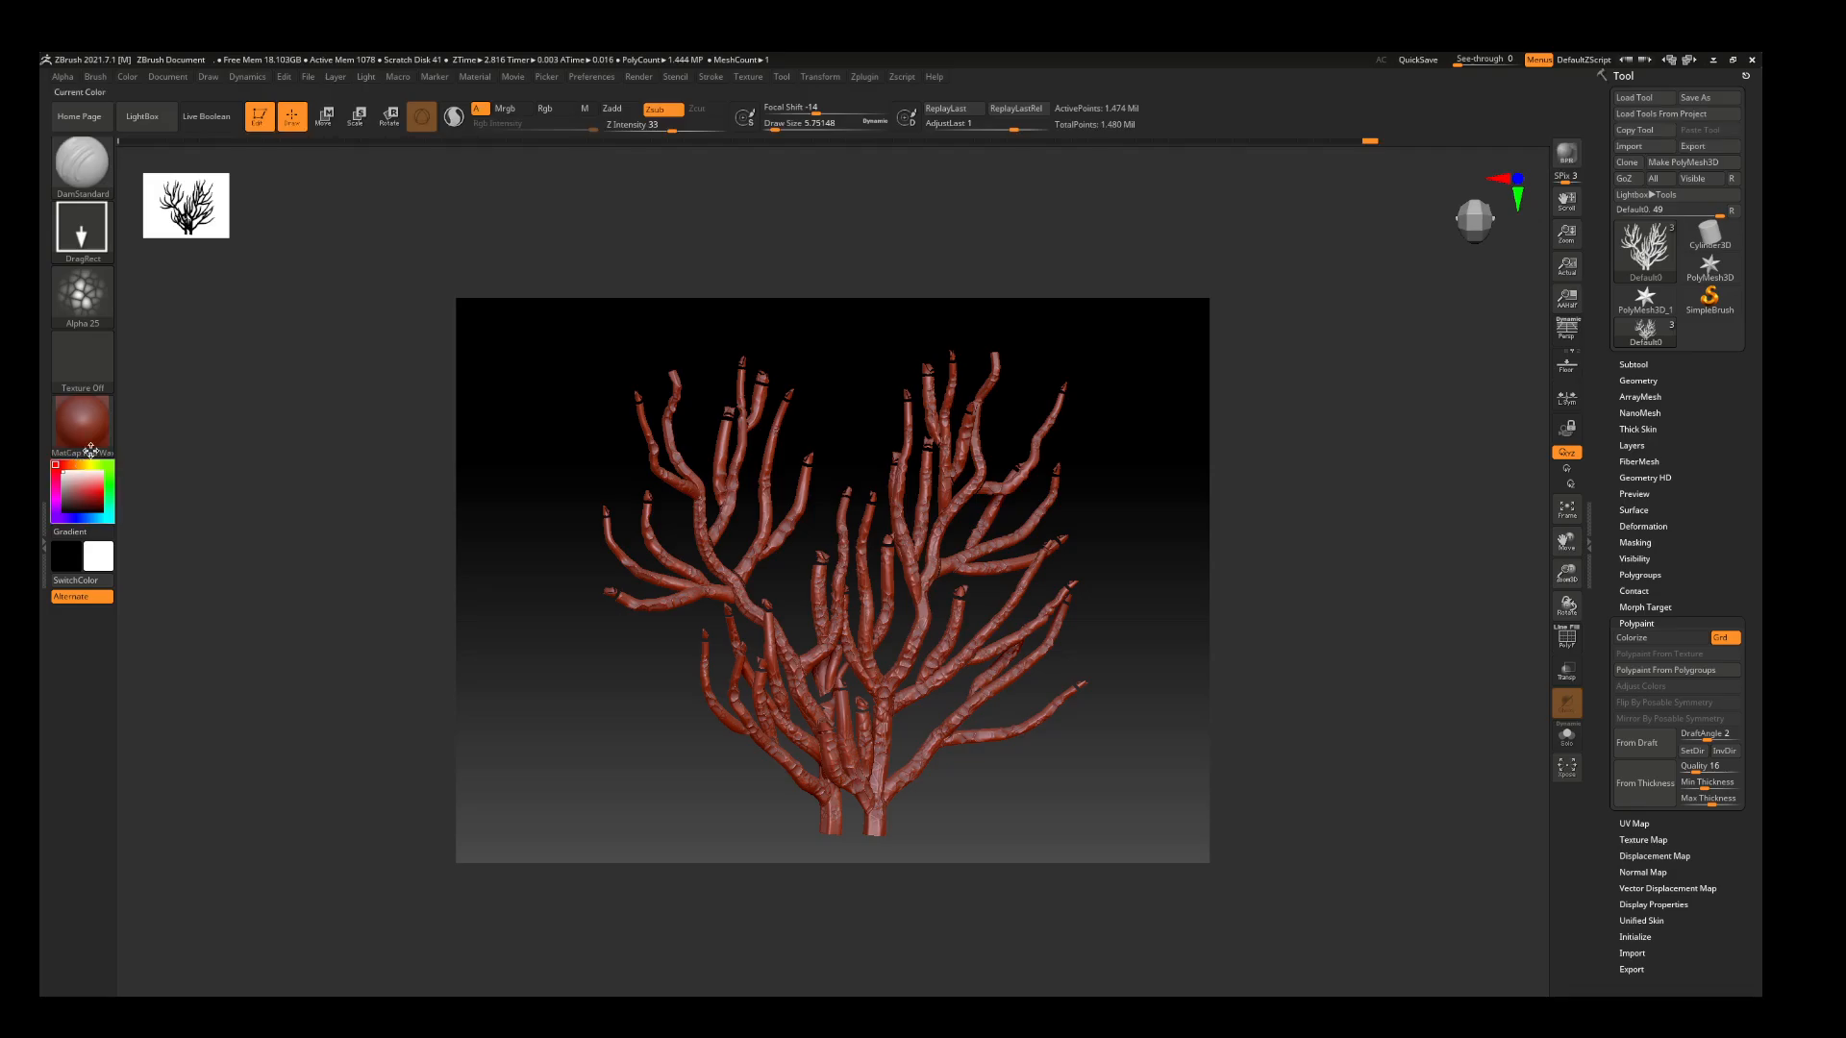
Apply the SkinShade4 material to the coral, with orange as the main color and light tan as the secondary color
{"action": "mouse_move", "coordinate": [89, 426]}
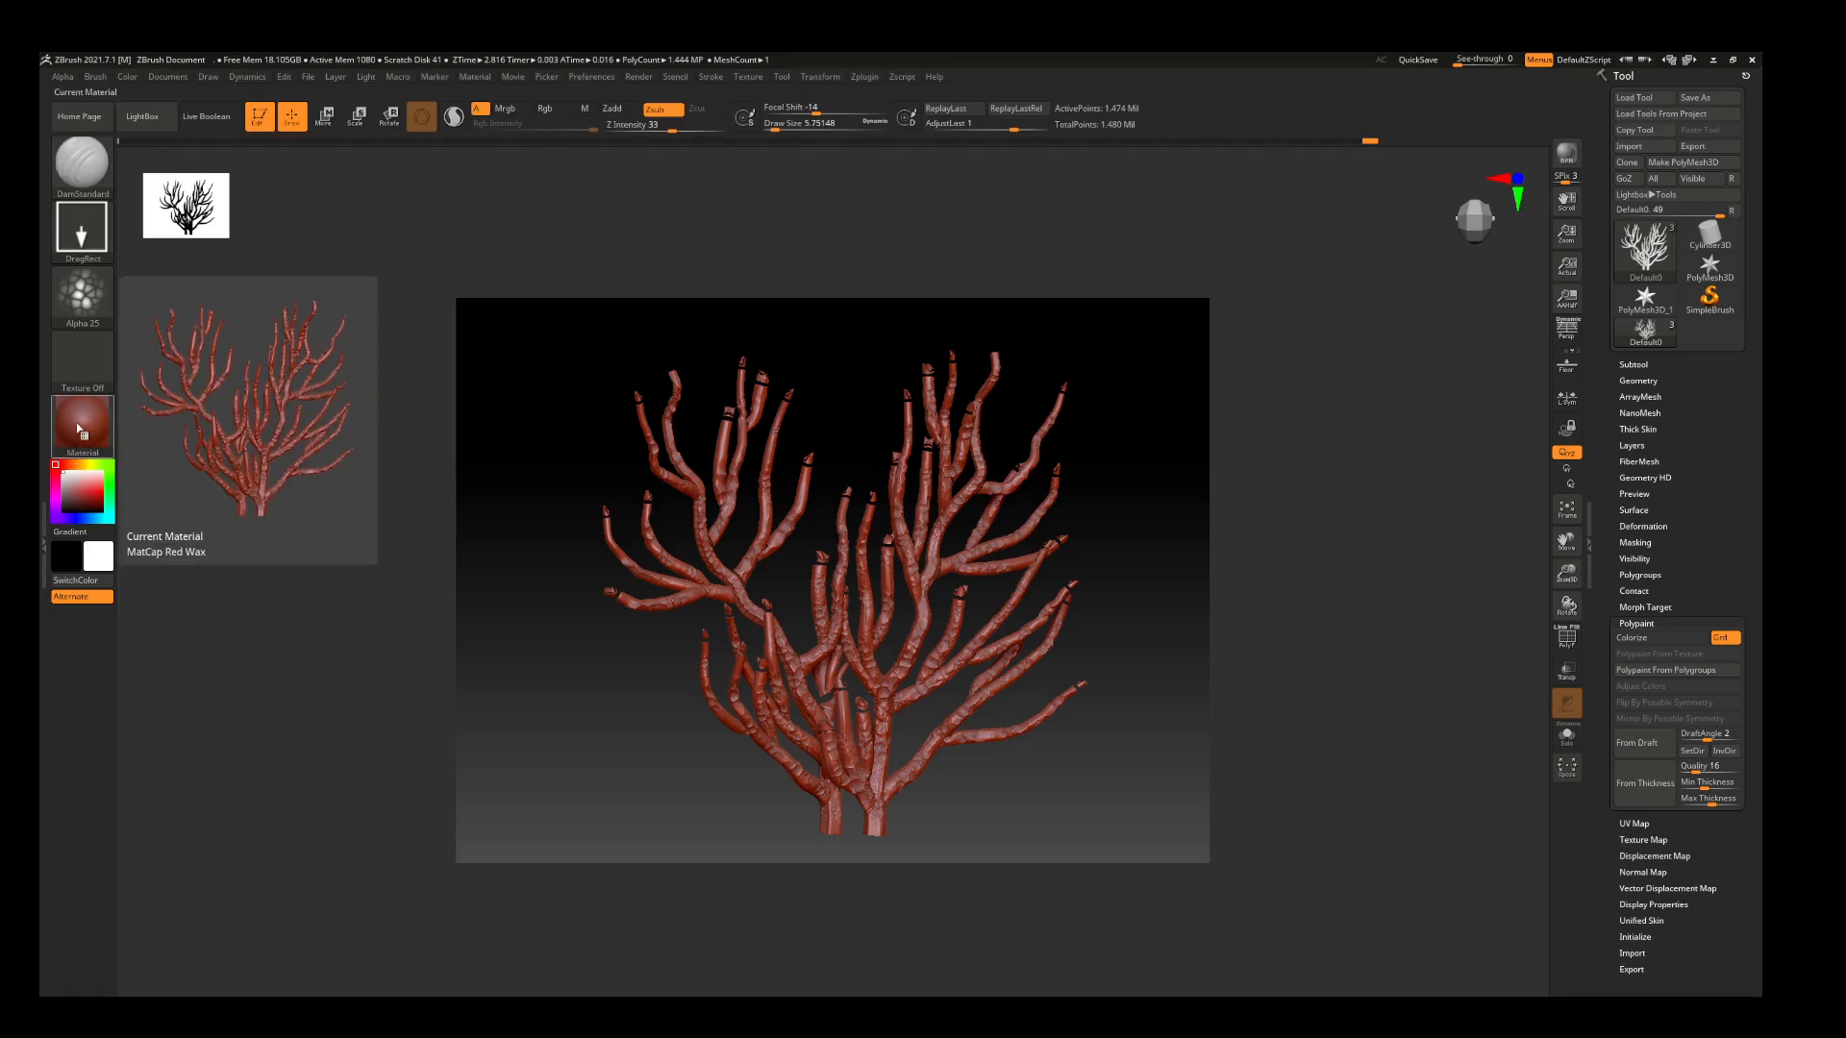
{"action": "left_click", "coordinate": [87, 426]}
{"action": "left_click", "coordinate": [423, 434]}
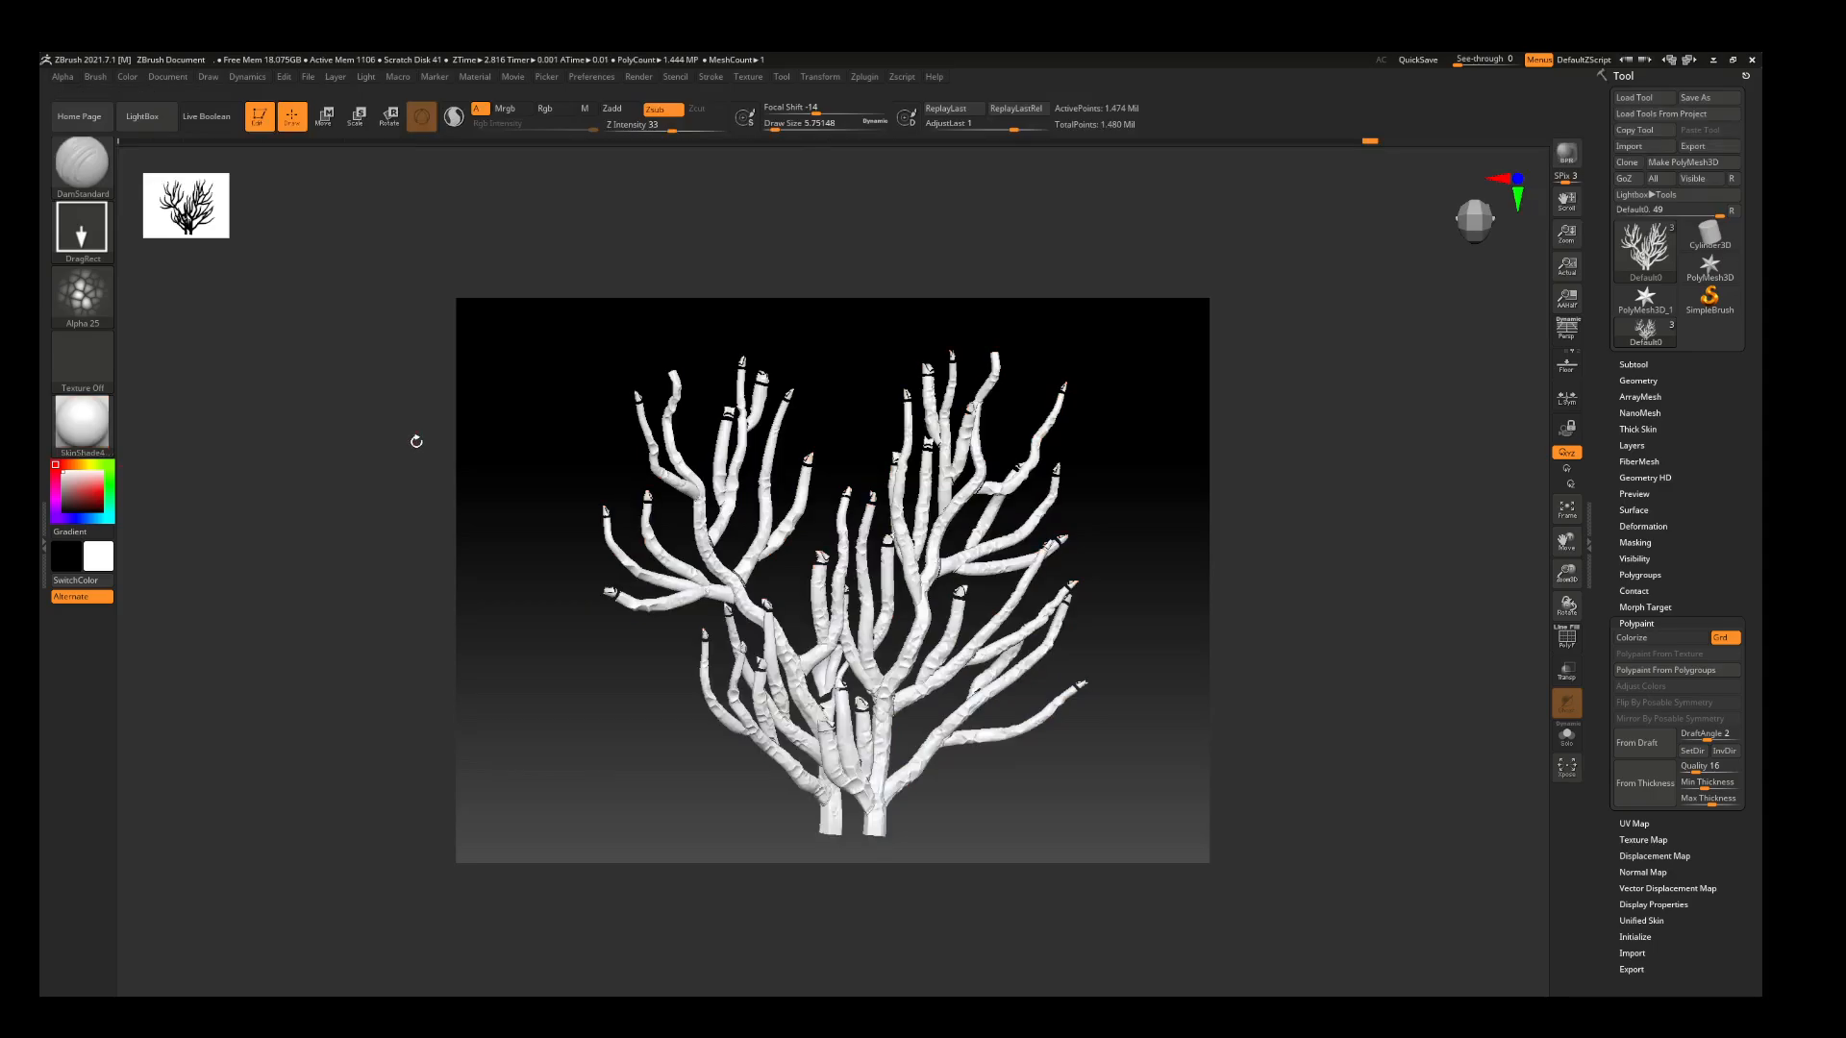
{"action": "left_click", "coordinate": [79, 462]}
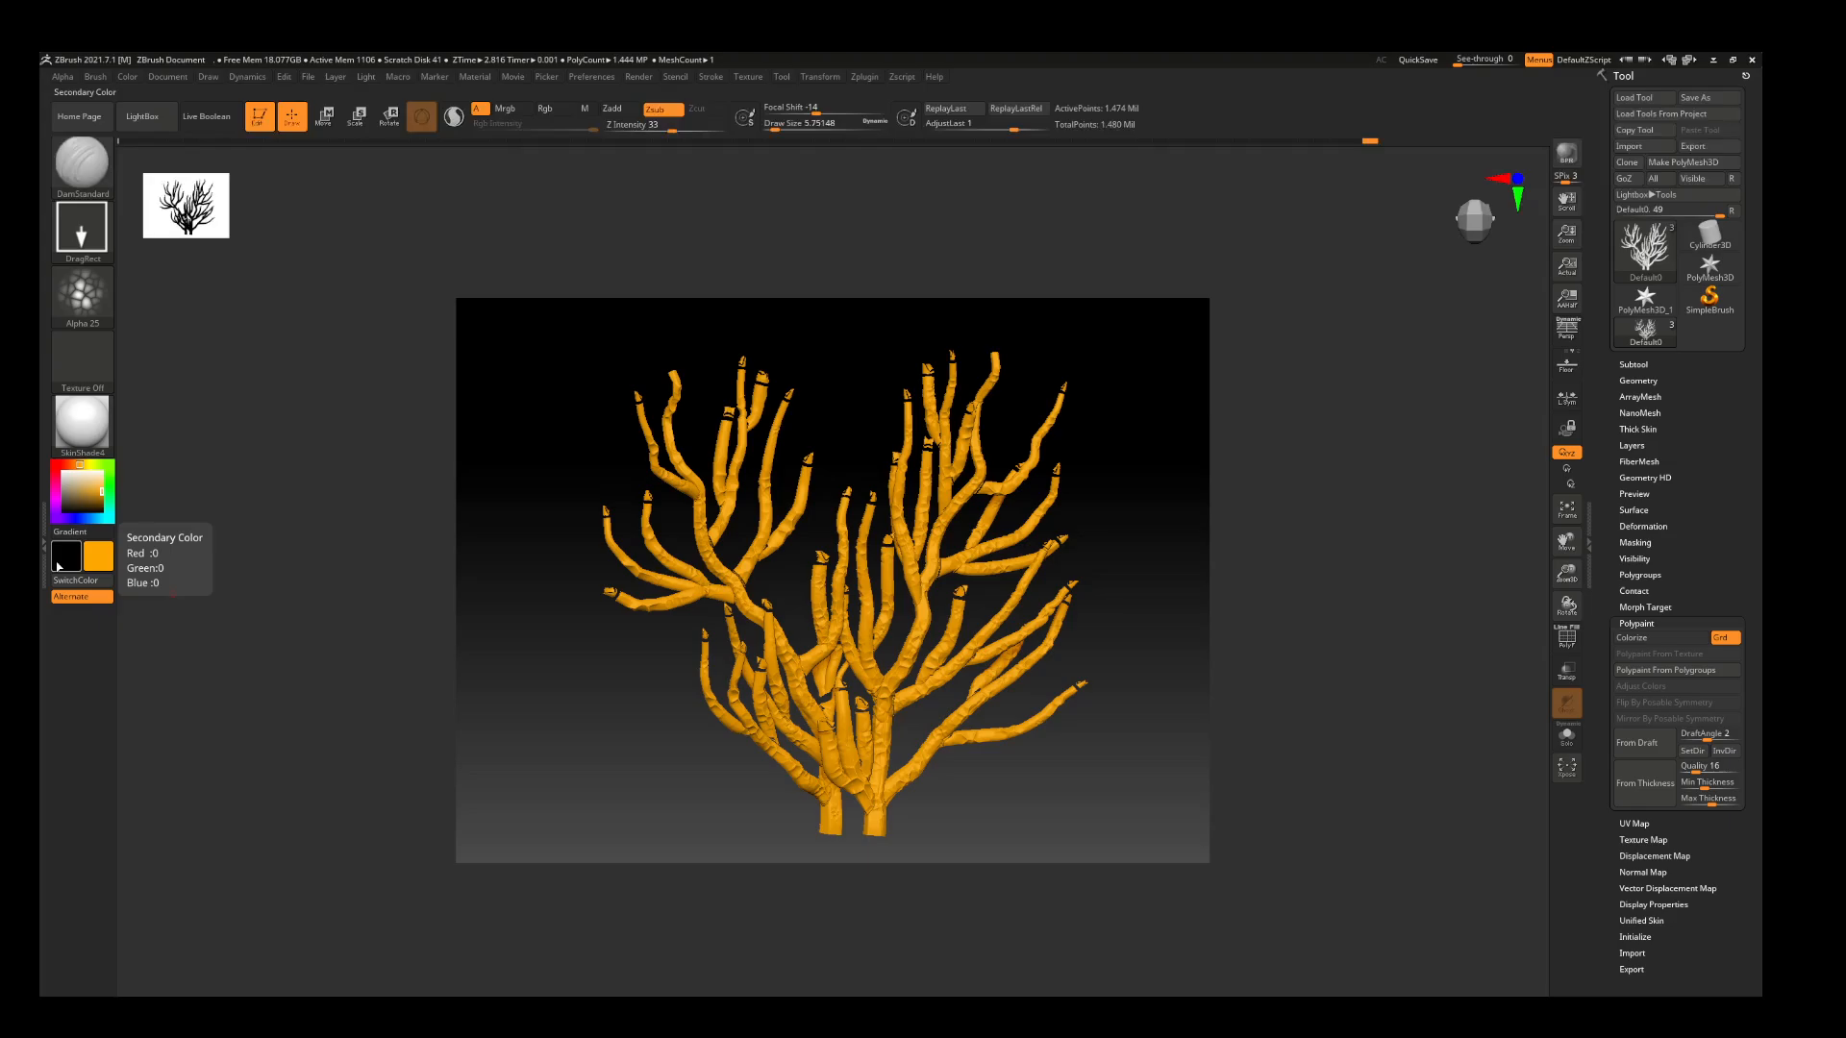
{"action": "left_click", "coordinate": [68, 560]}
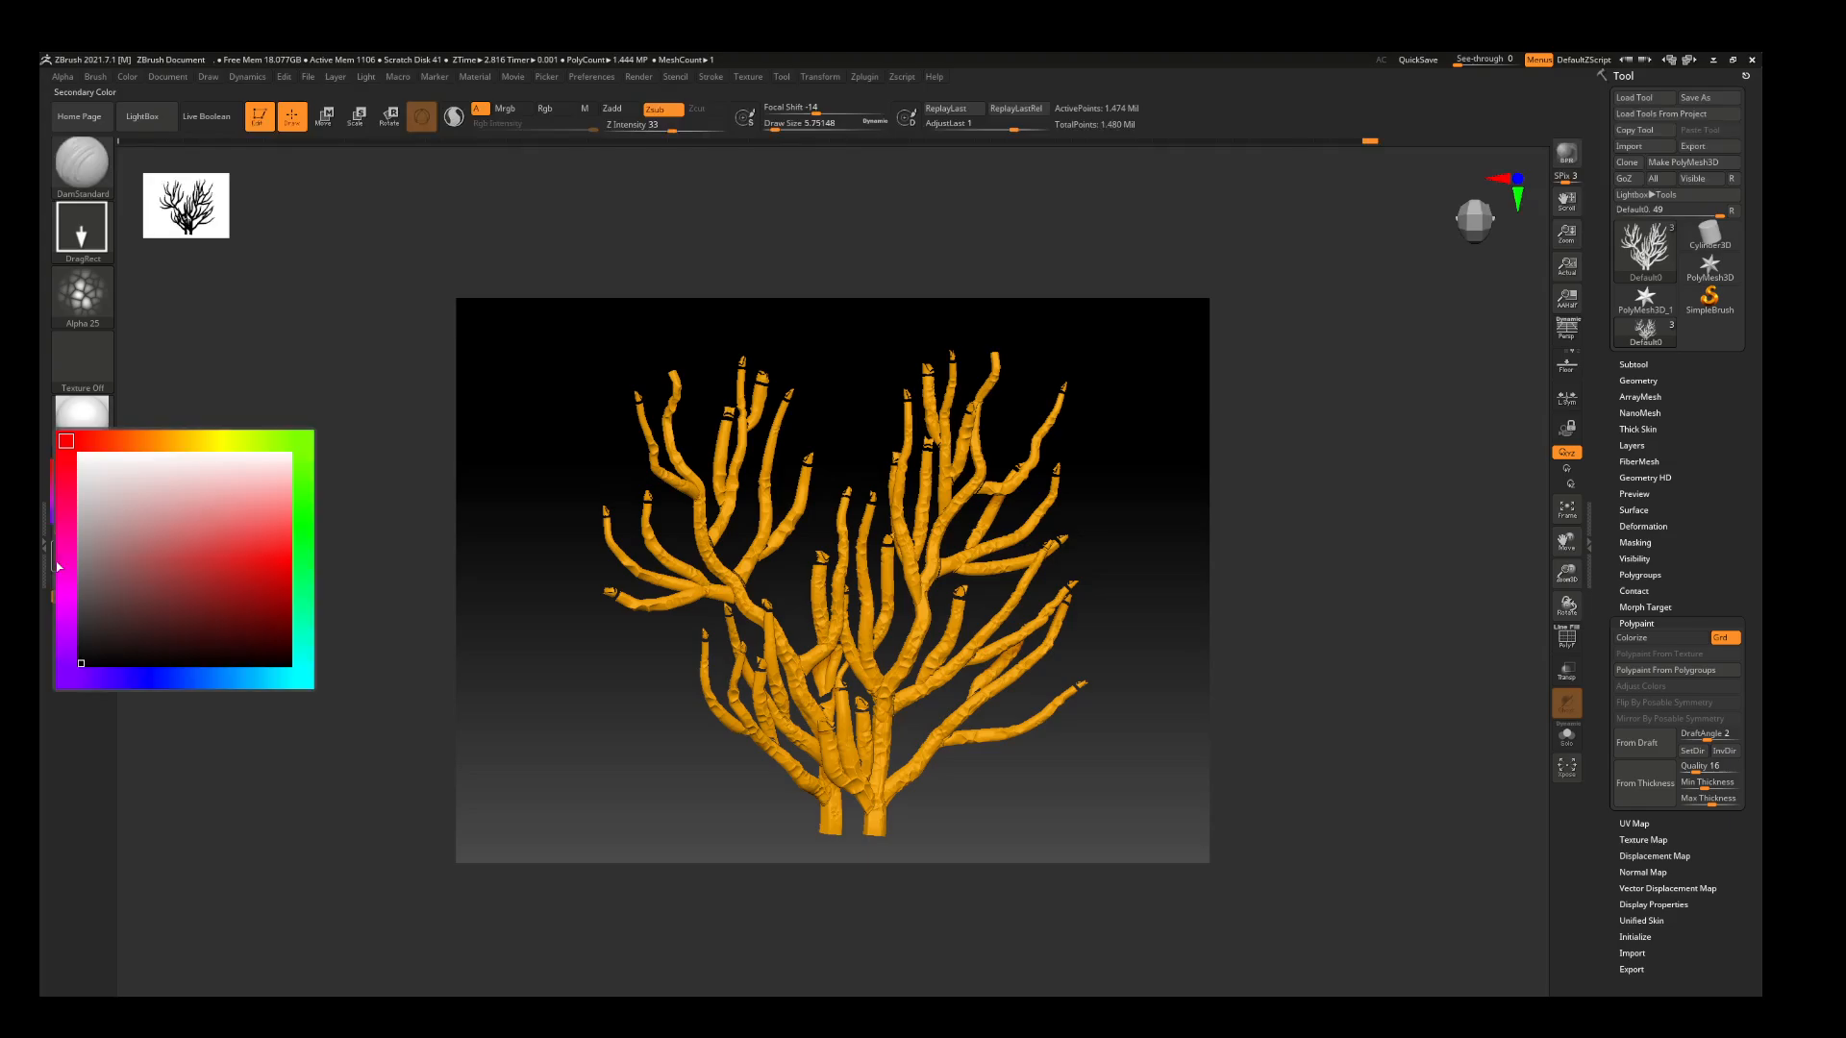
{"action": "left_click", "coordinate": [211, 533]}
{"action": "left_click", "coordinate": [77, 464]}
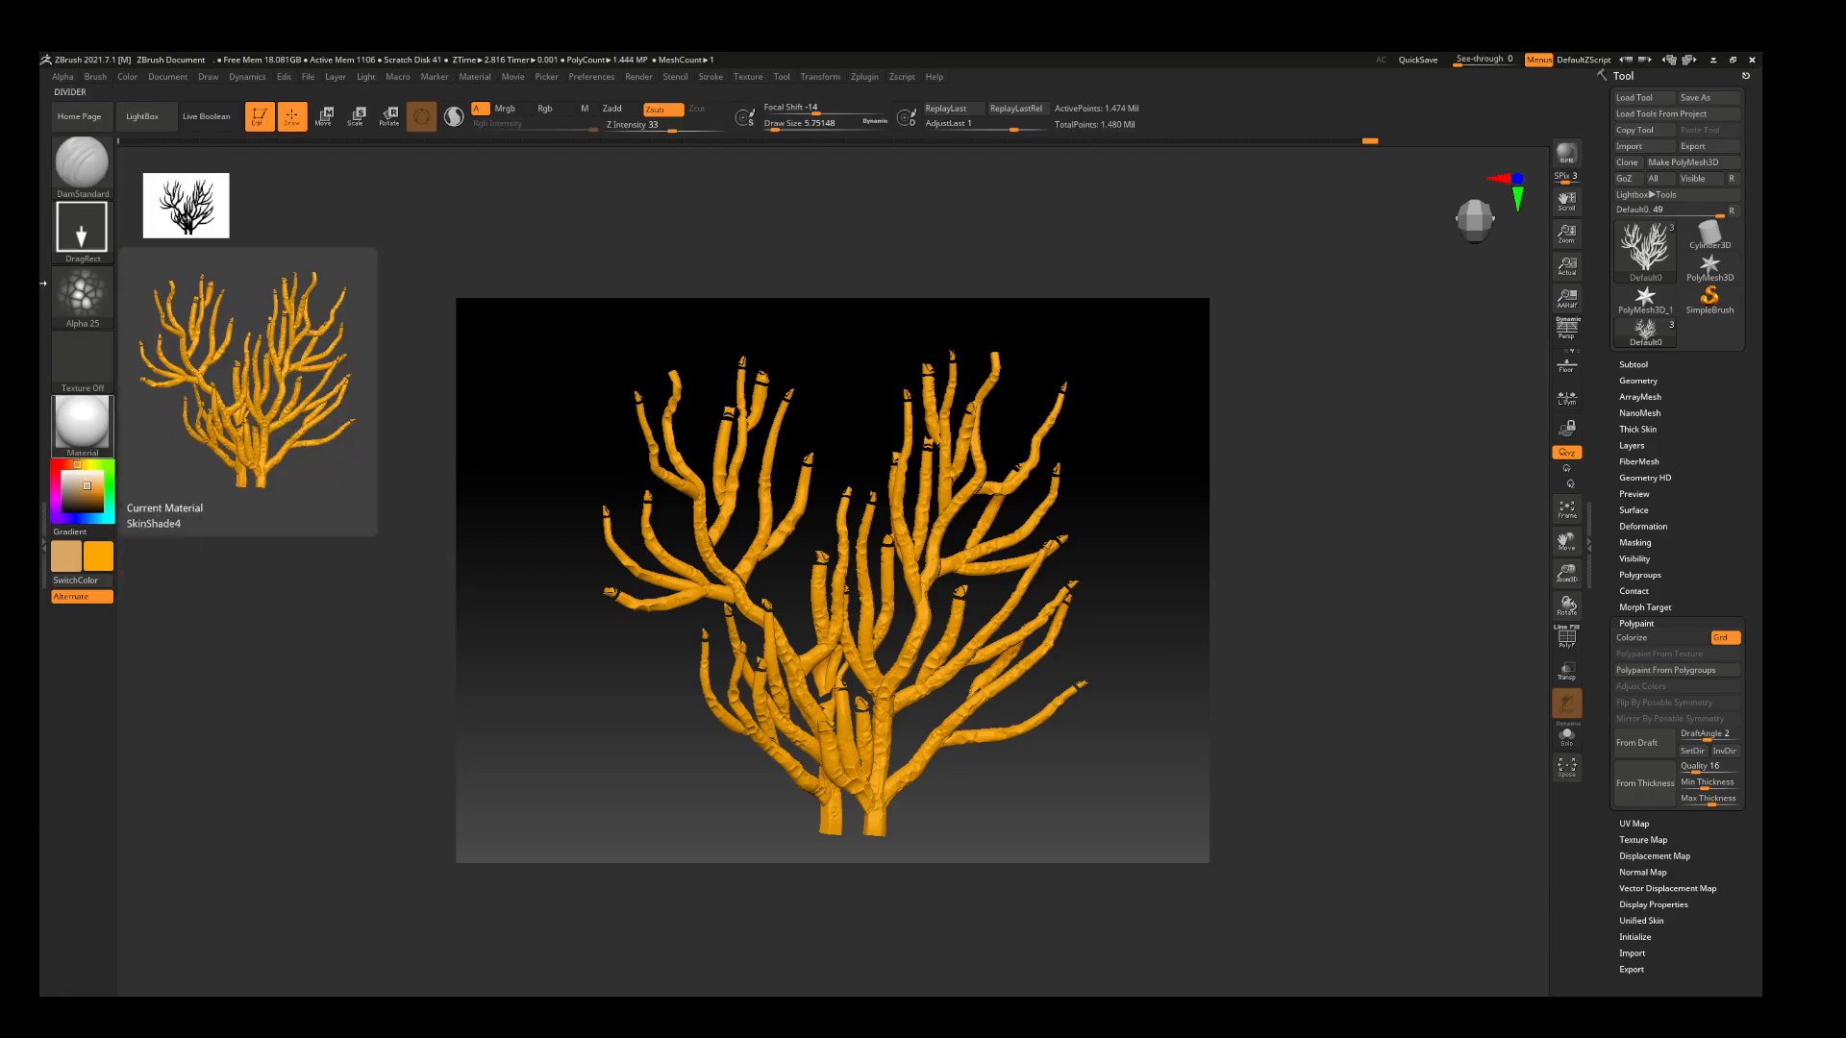
Turn off the brush alpha and switch the stroke type to FreeHand
{"action": "left_click", "coordinate": [79, 295]}
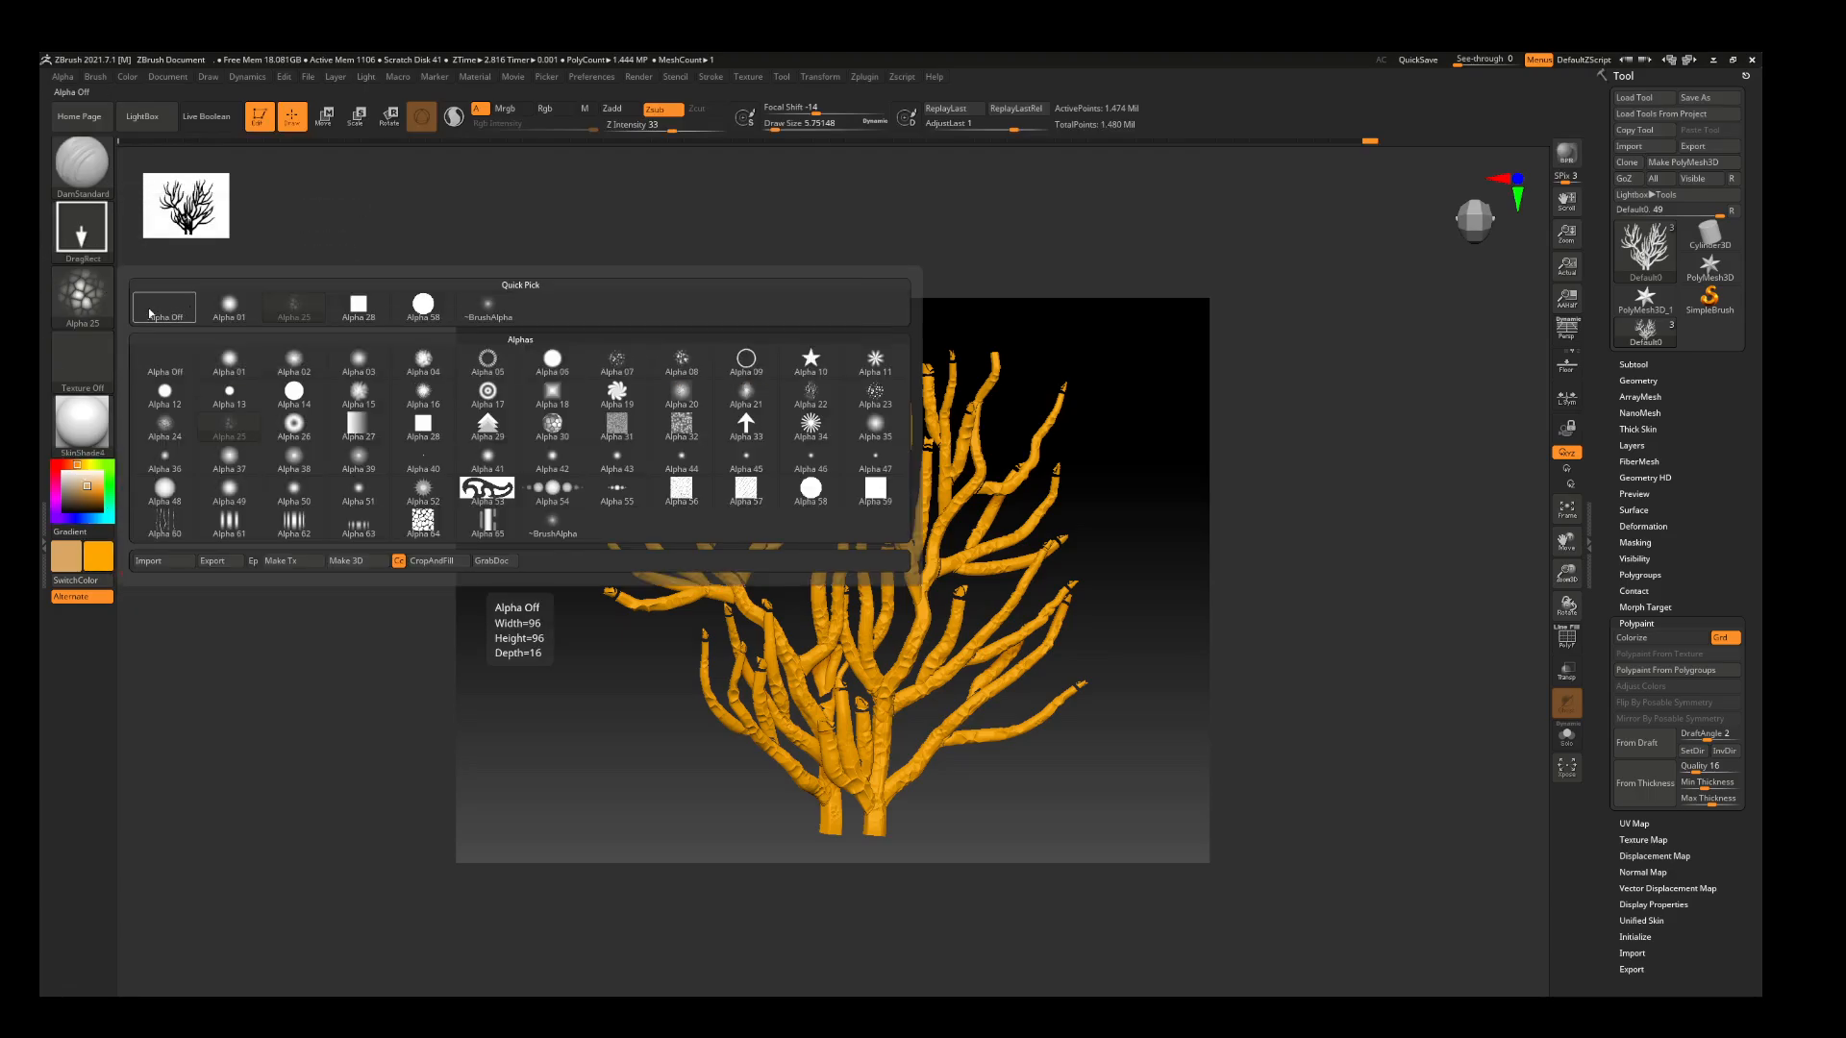
{"action": "left_click", "coordinate": [144, 301]}
{"action": "left_click", "coordinate": [94, 231]}
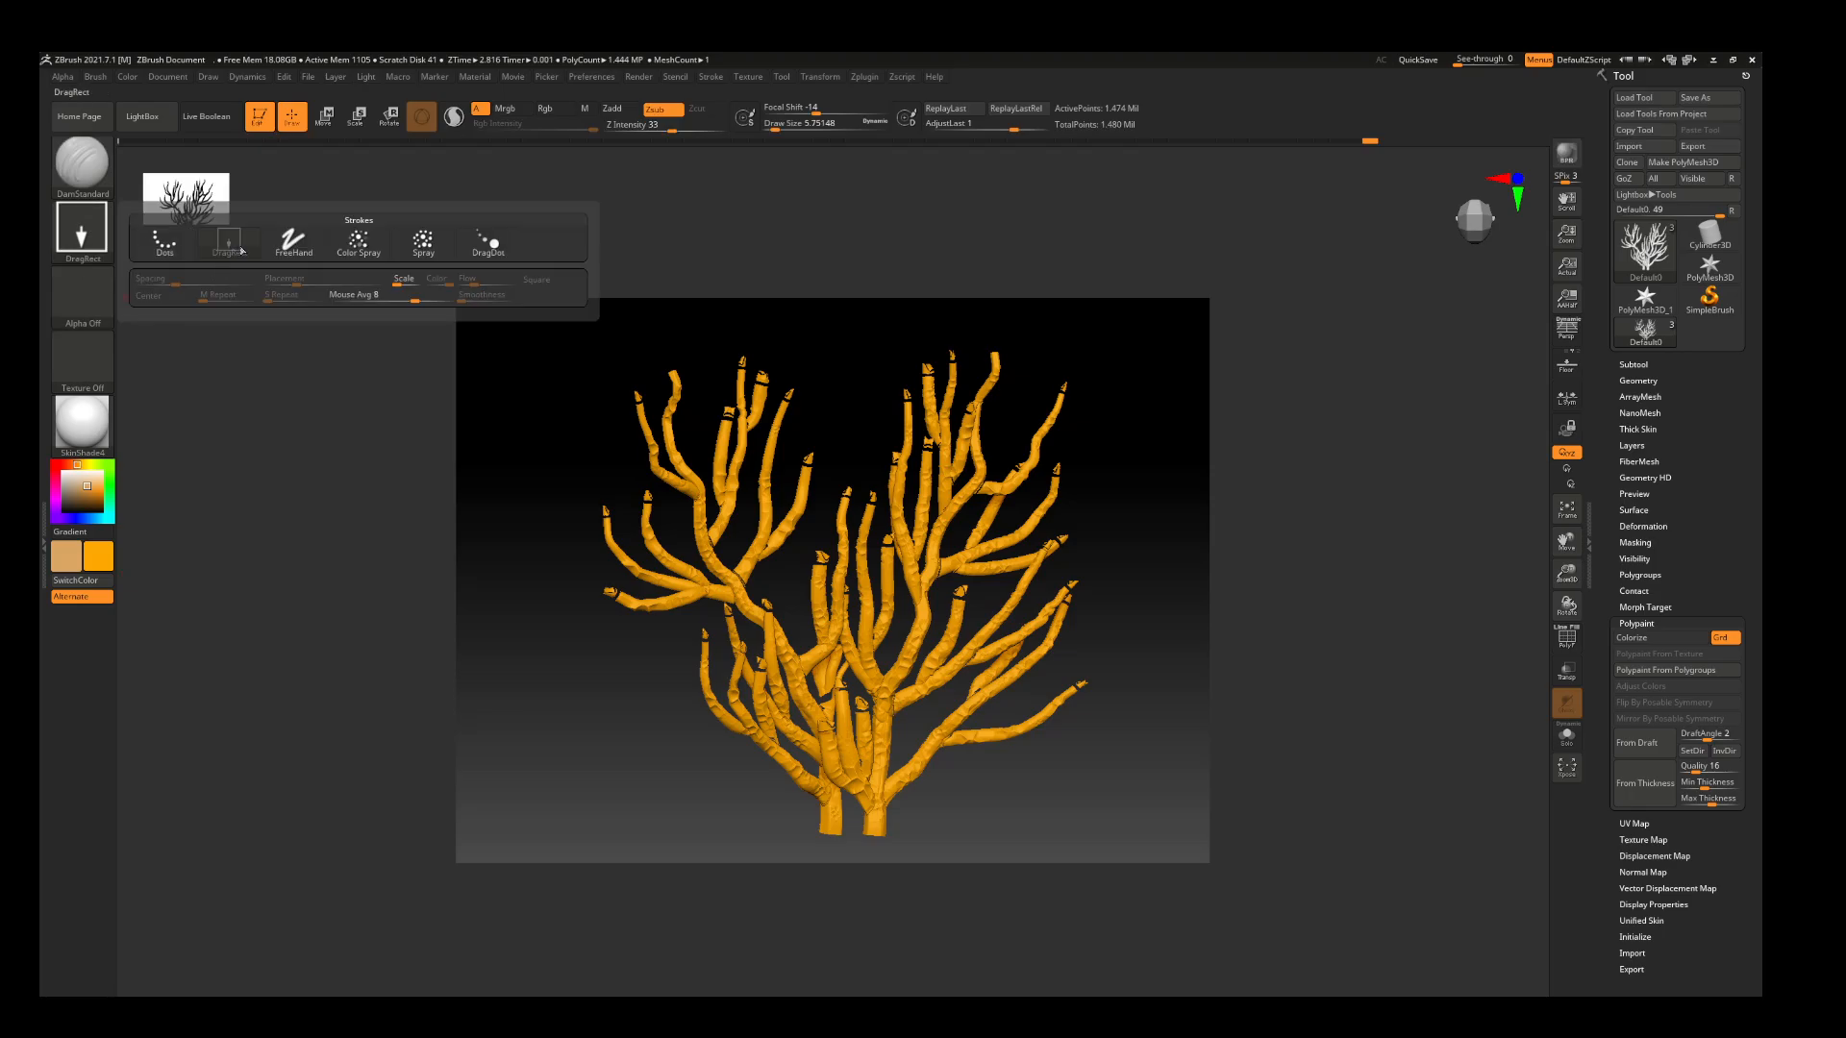
{"action": "left_click", "coordinate": [294, 234]}
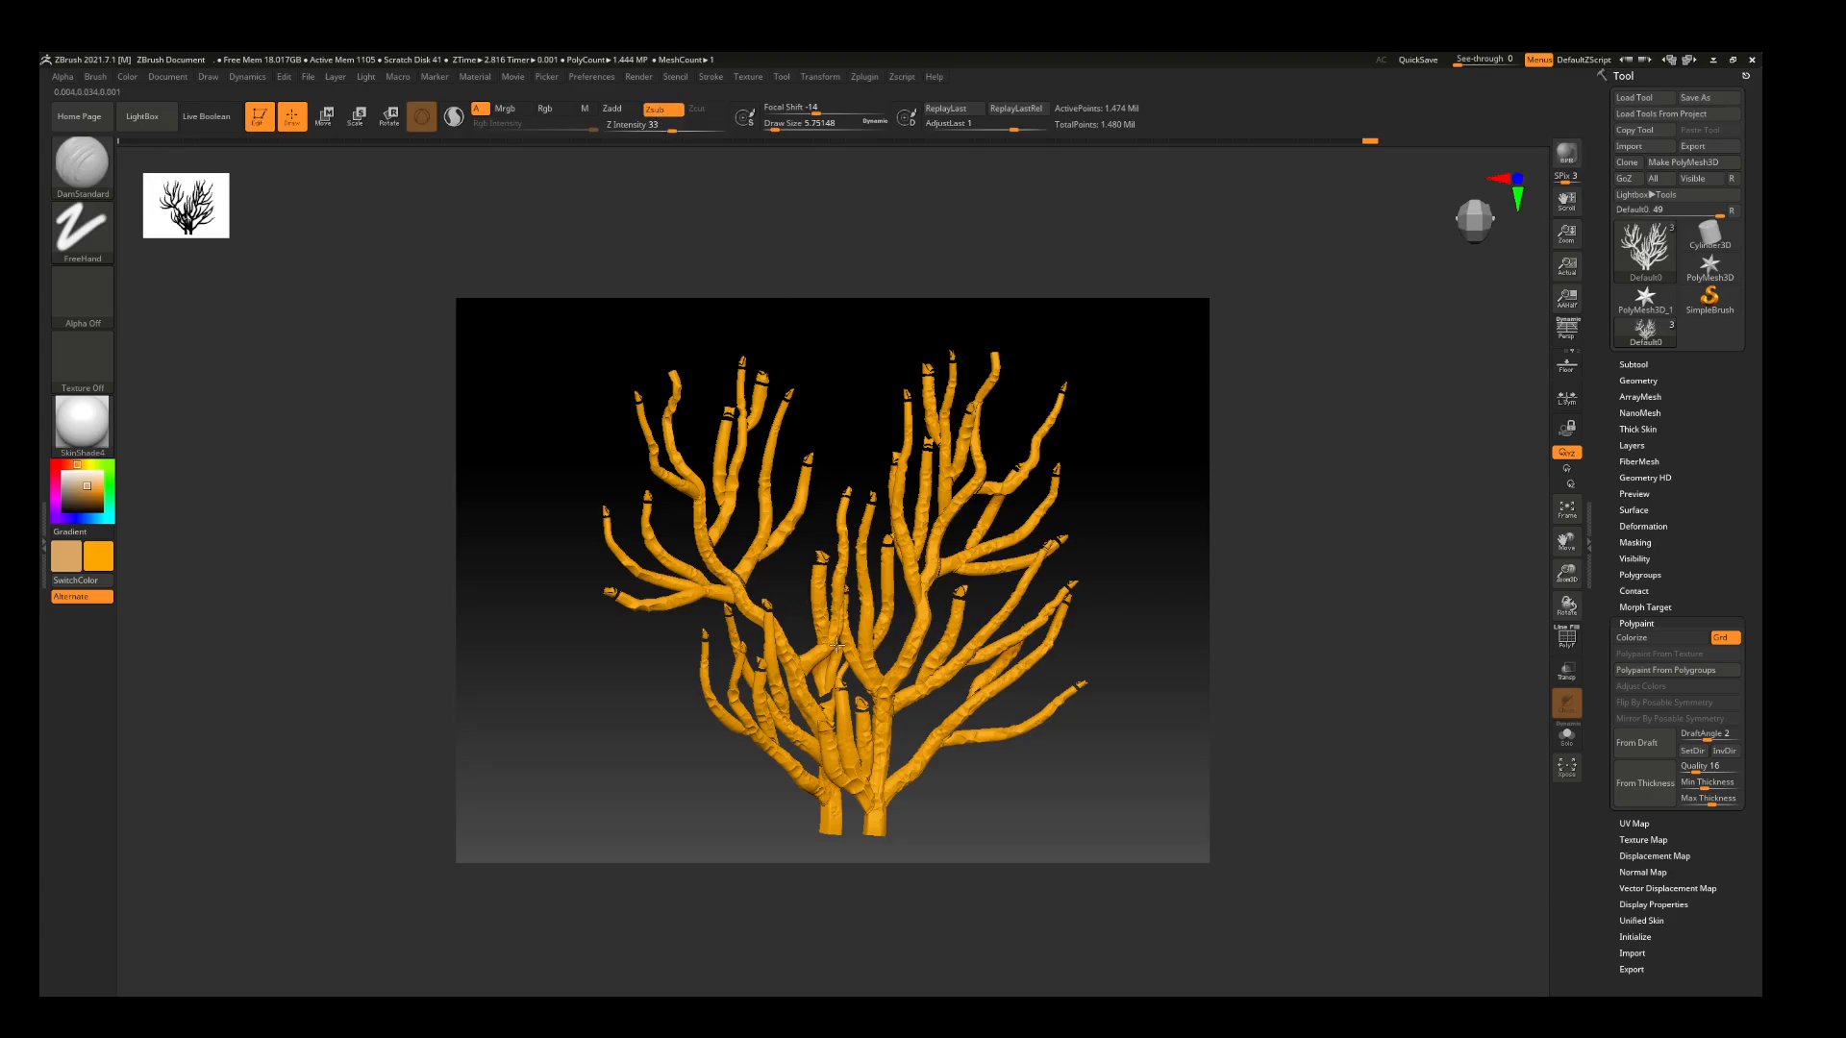
Change the brush from Zsub sculpting to Rgb painting and enable Colorize in the coral's polypaint settings
{"action": "left_click", "coordinate": [660, 112]}
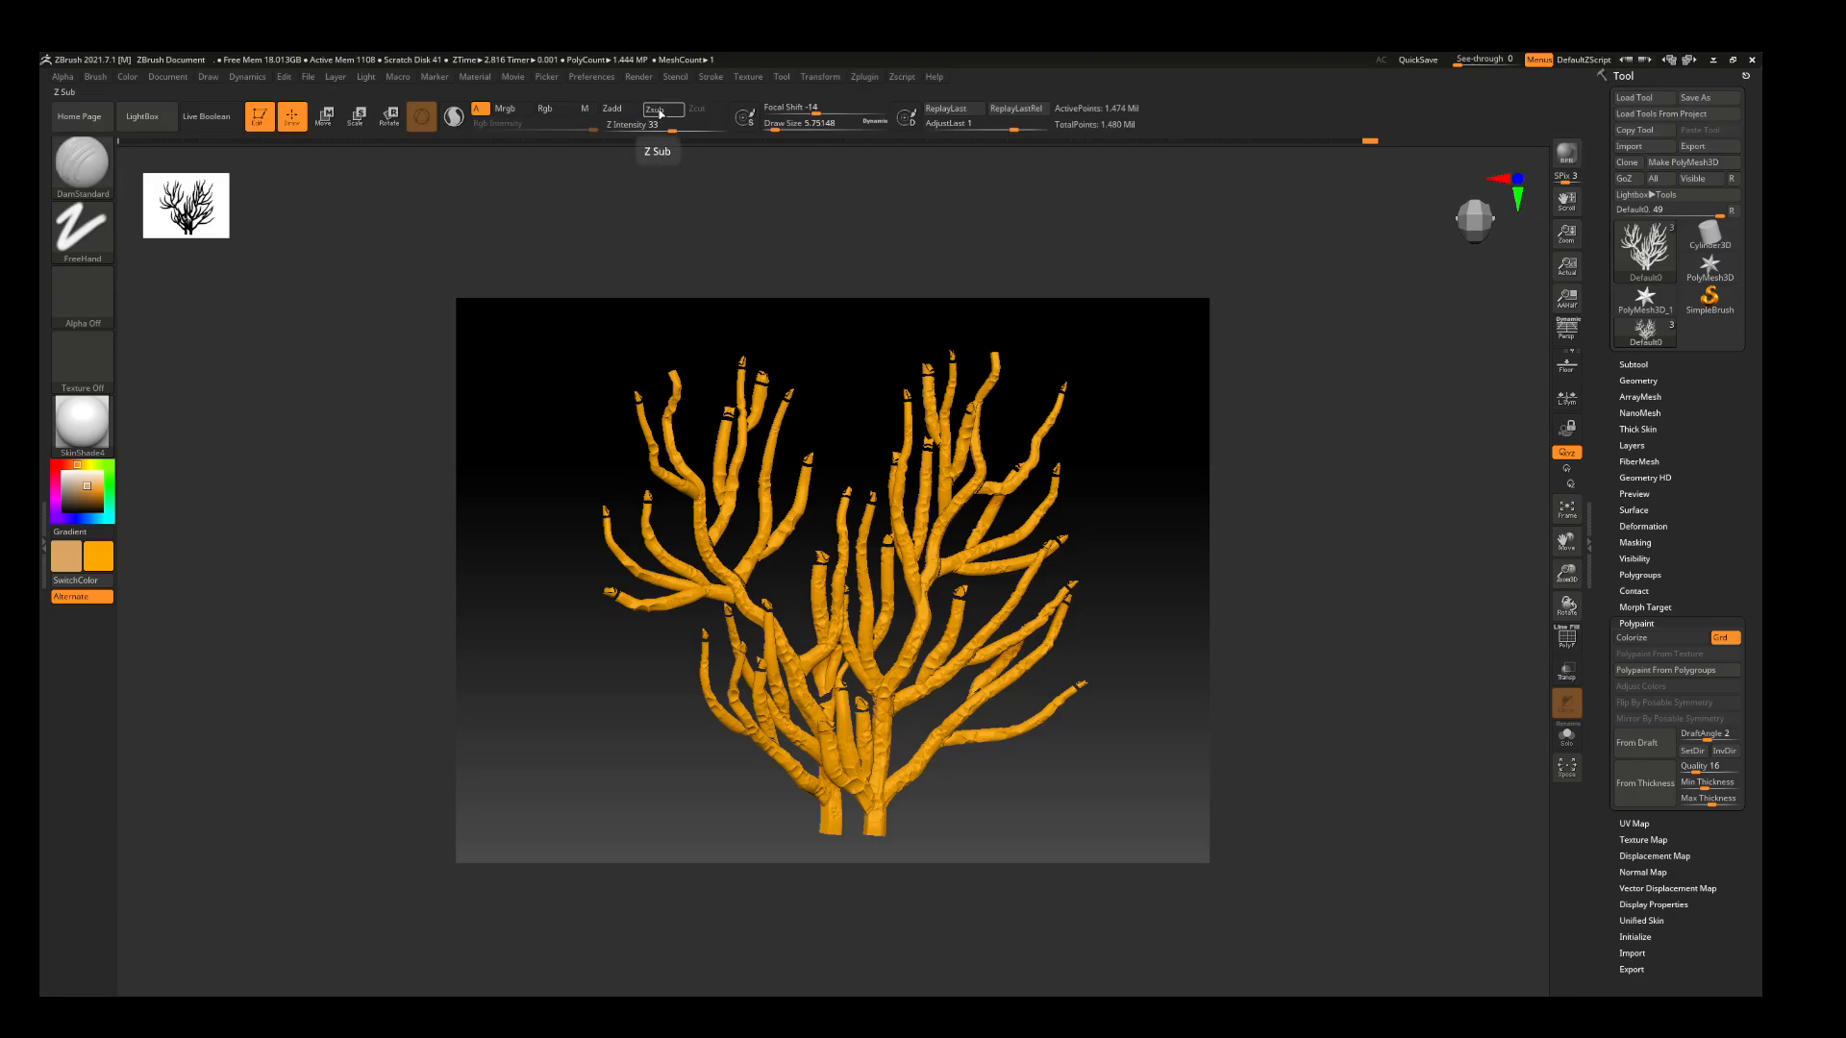
{"action": "left_click", "coordinate": [552, 113]}
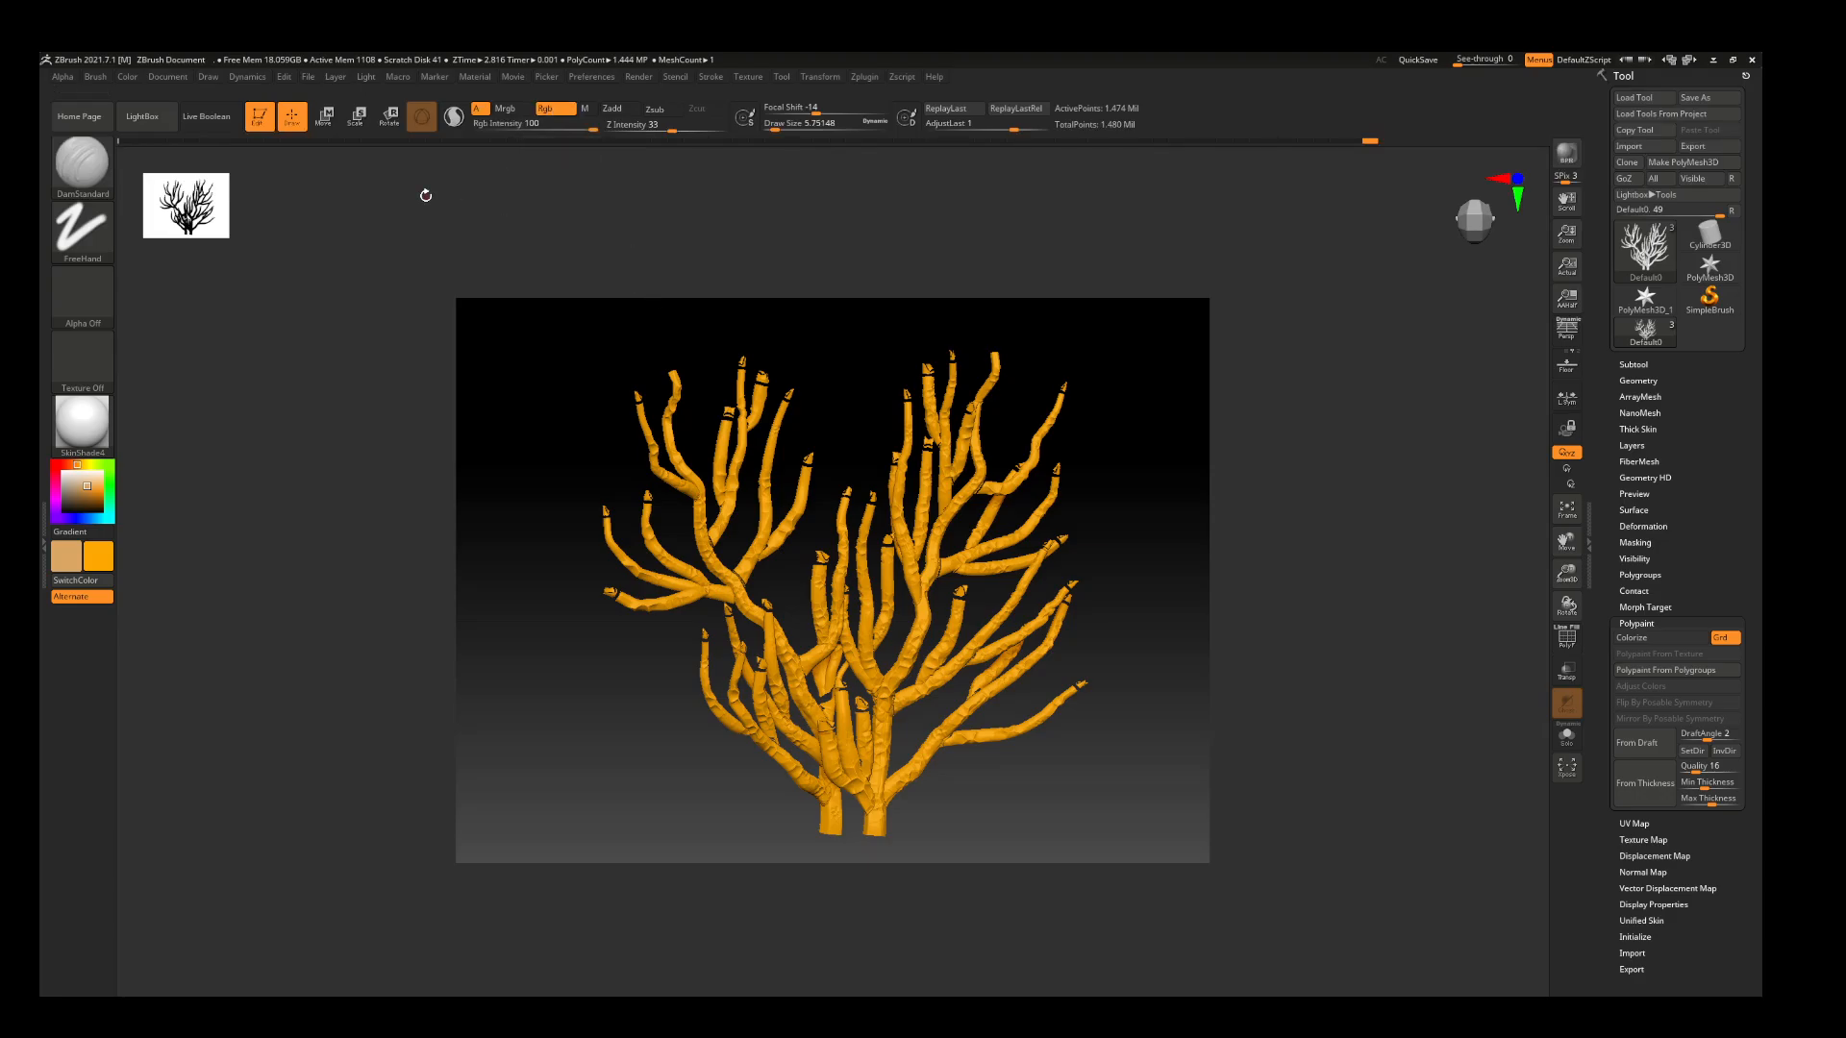
{"action": "left_click", "coordinate": [1660, 638]}
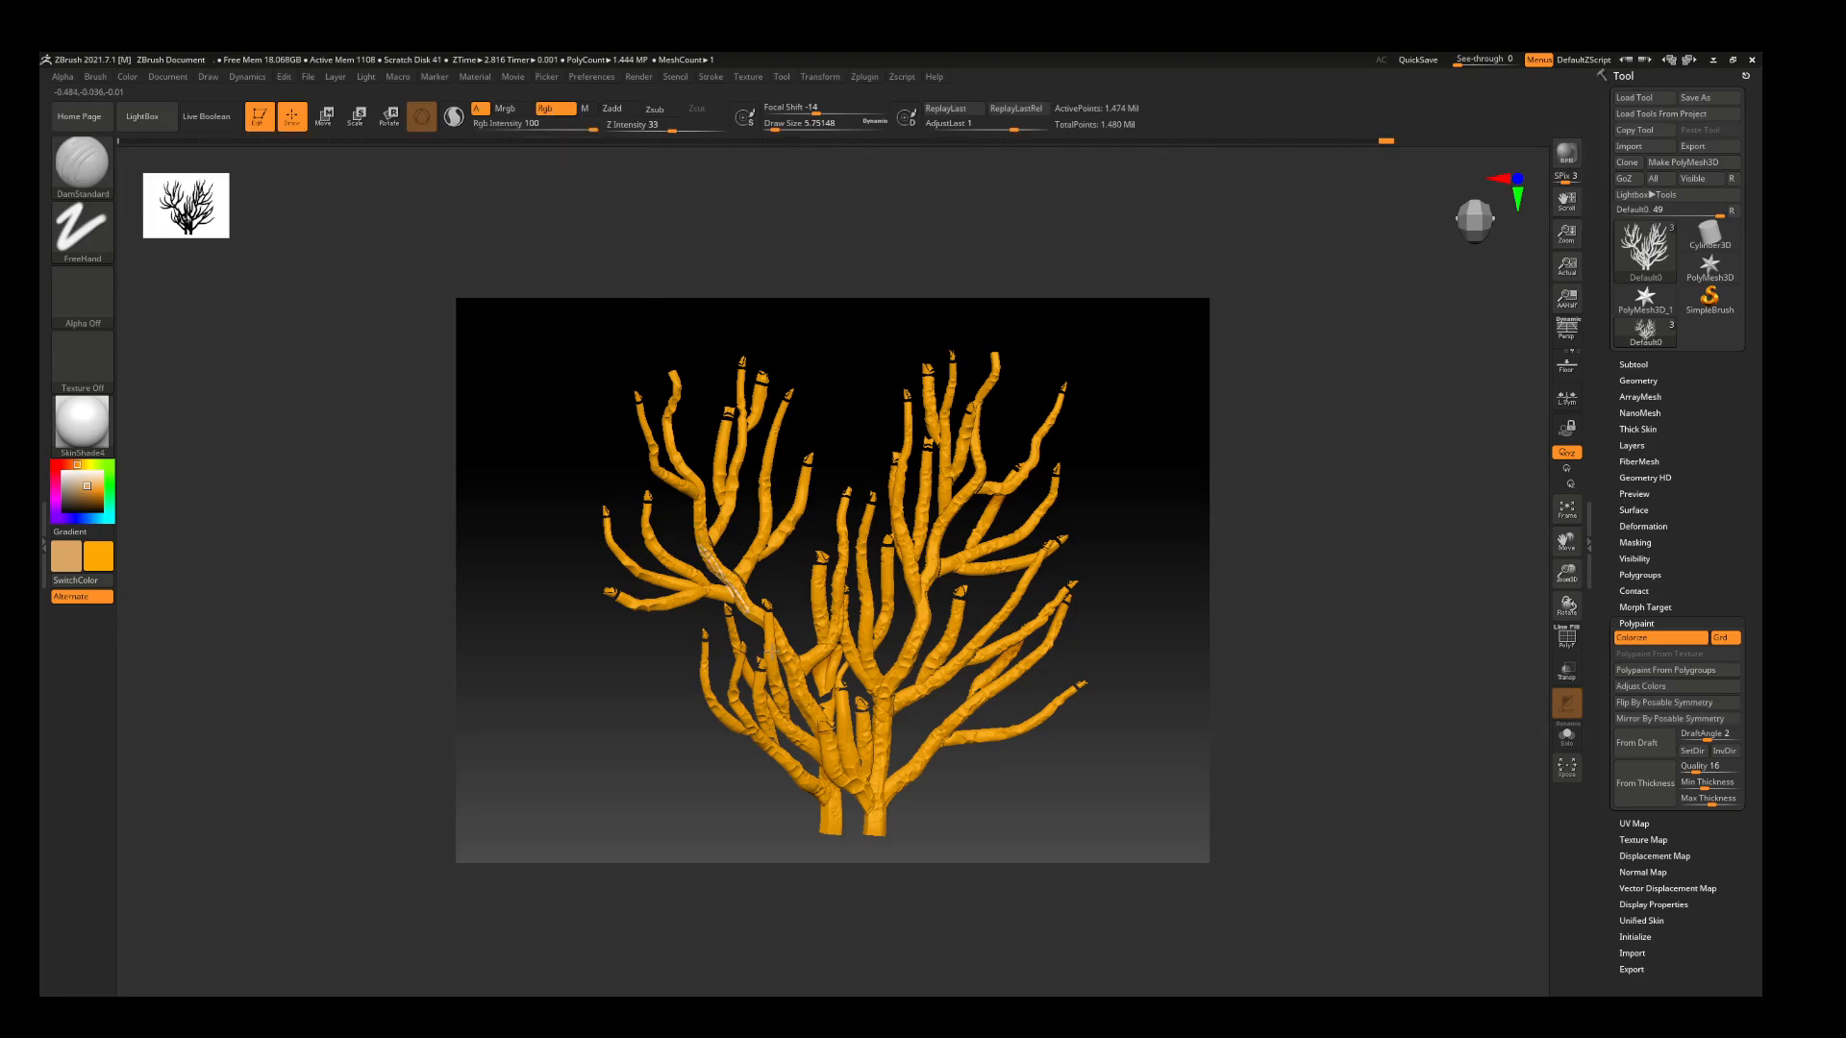
{"action": "left_click", "coordinate": [1680, 642]}
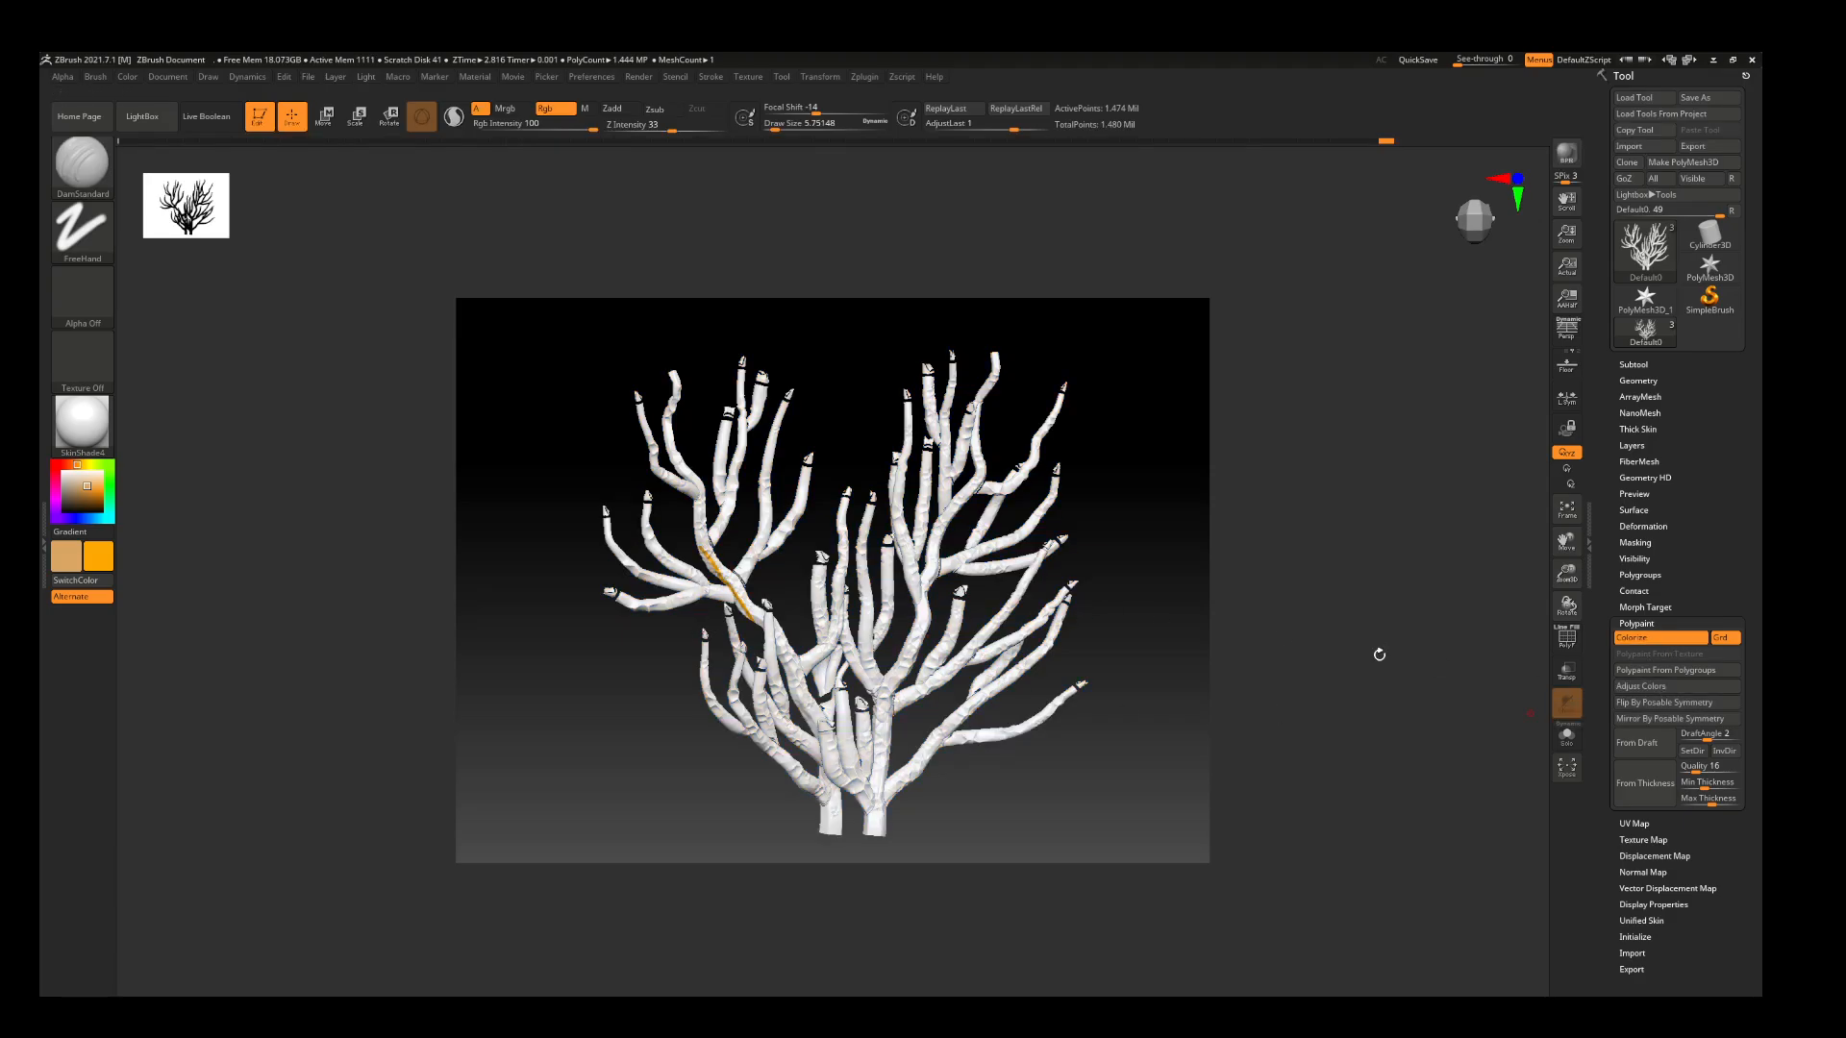
Set the draw size to about 35 and paint orange on the short central branches of the coral
{"action": "left_click_drag", "start_coordinate": [1567, 573], "coordinate": [1540, 498]}
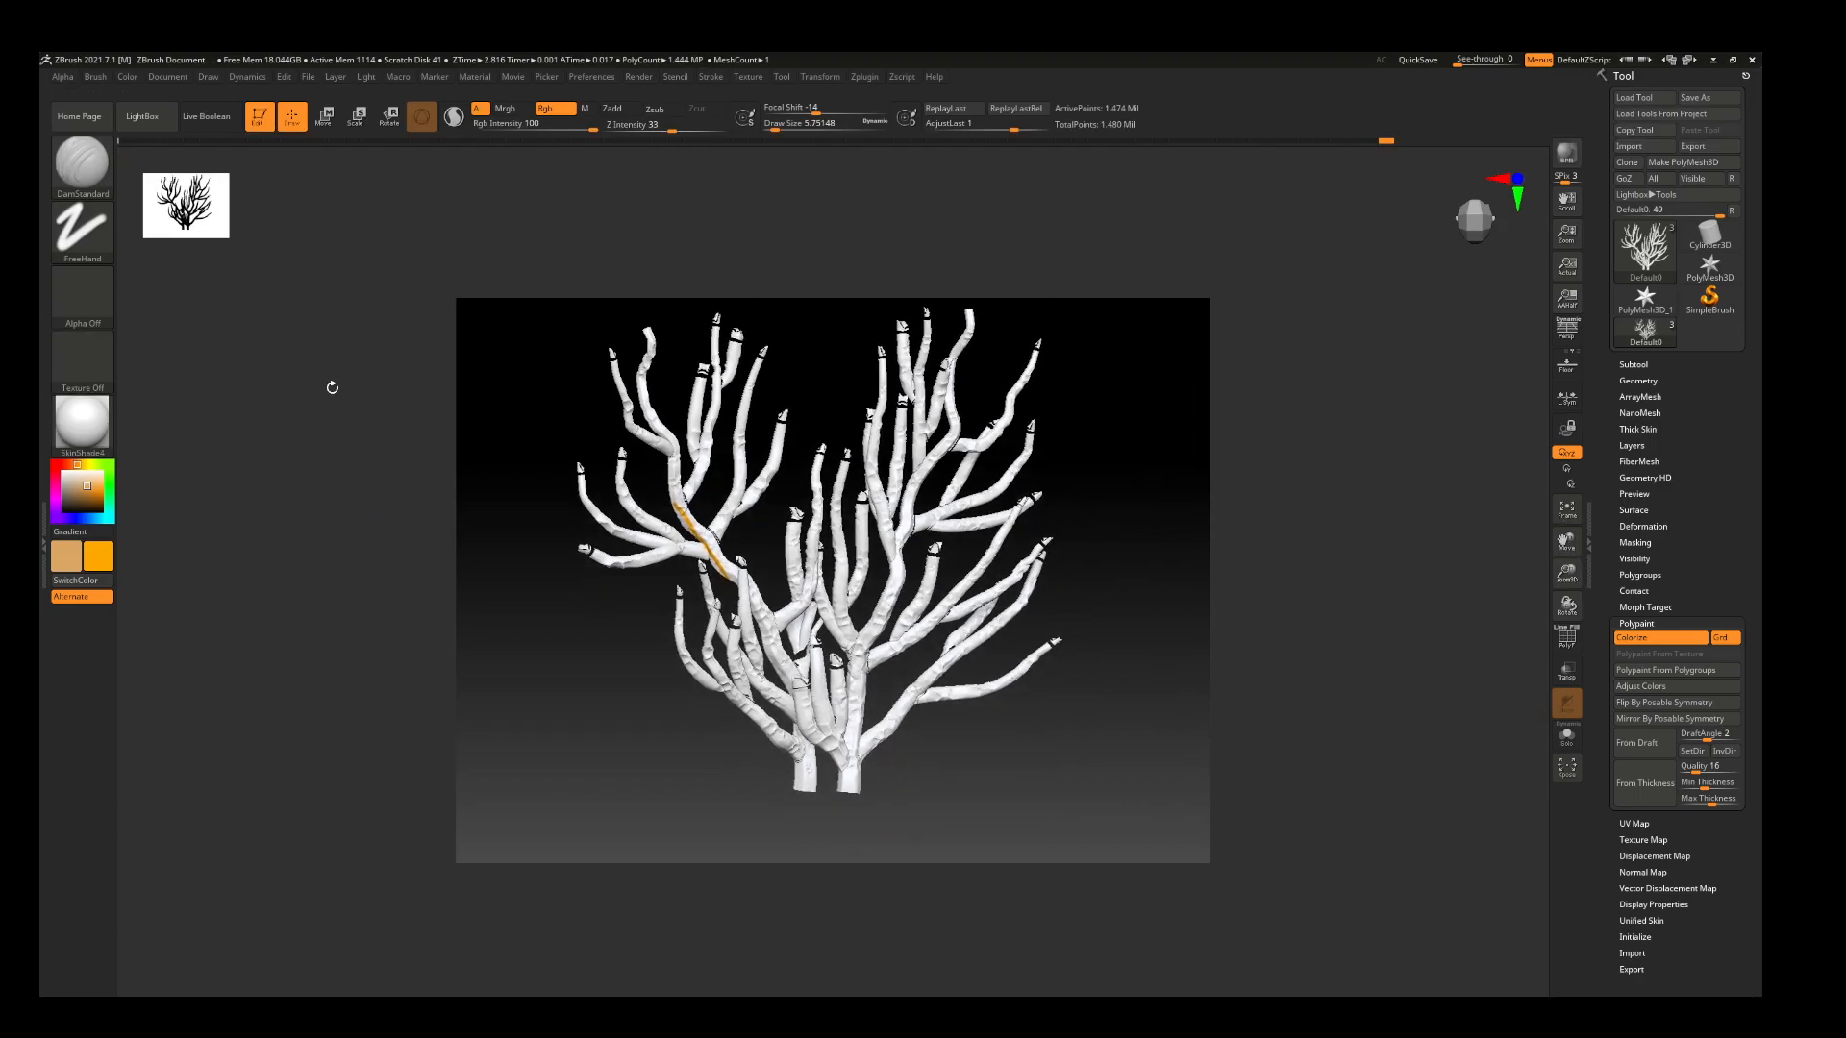
{"action": "right_click", "coordinate": [928, 651]}
{"action": "left_click_drag", "start_coordinate": [928, 656], "coordinate": [937, 657]}
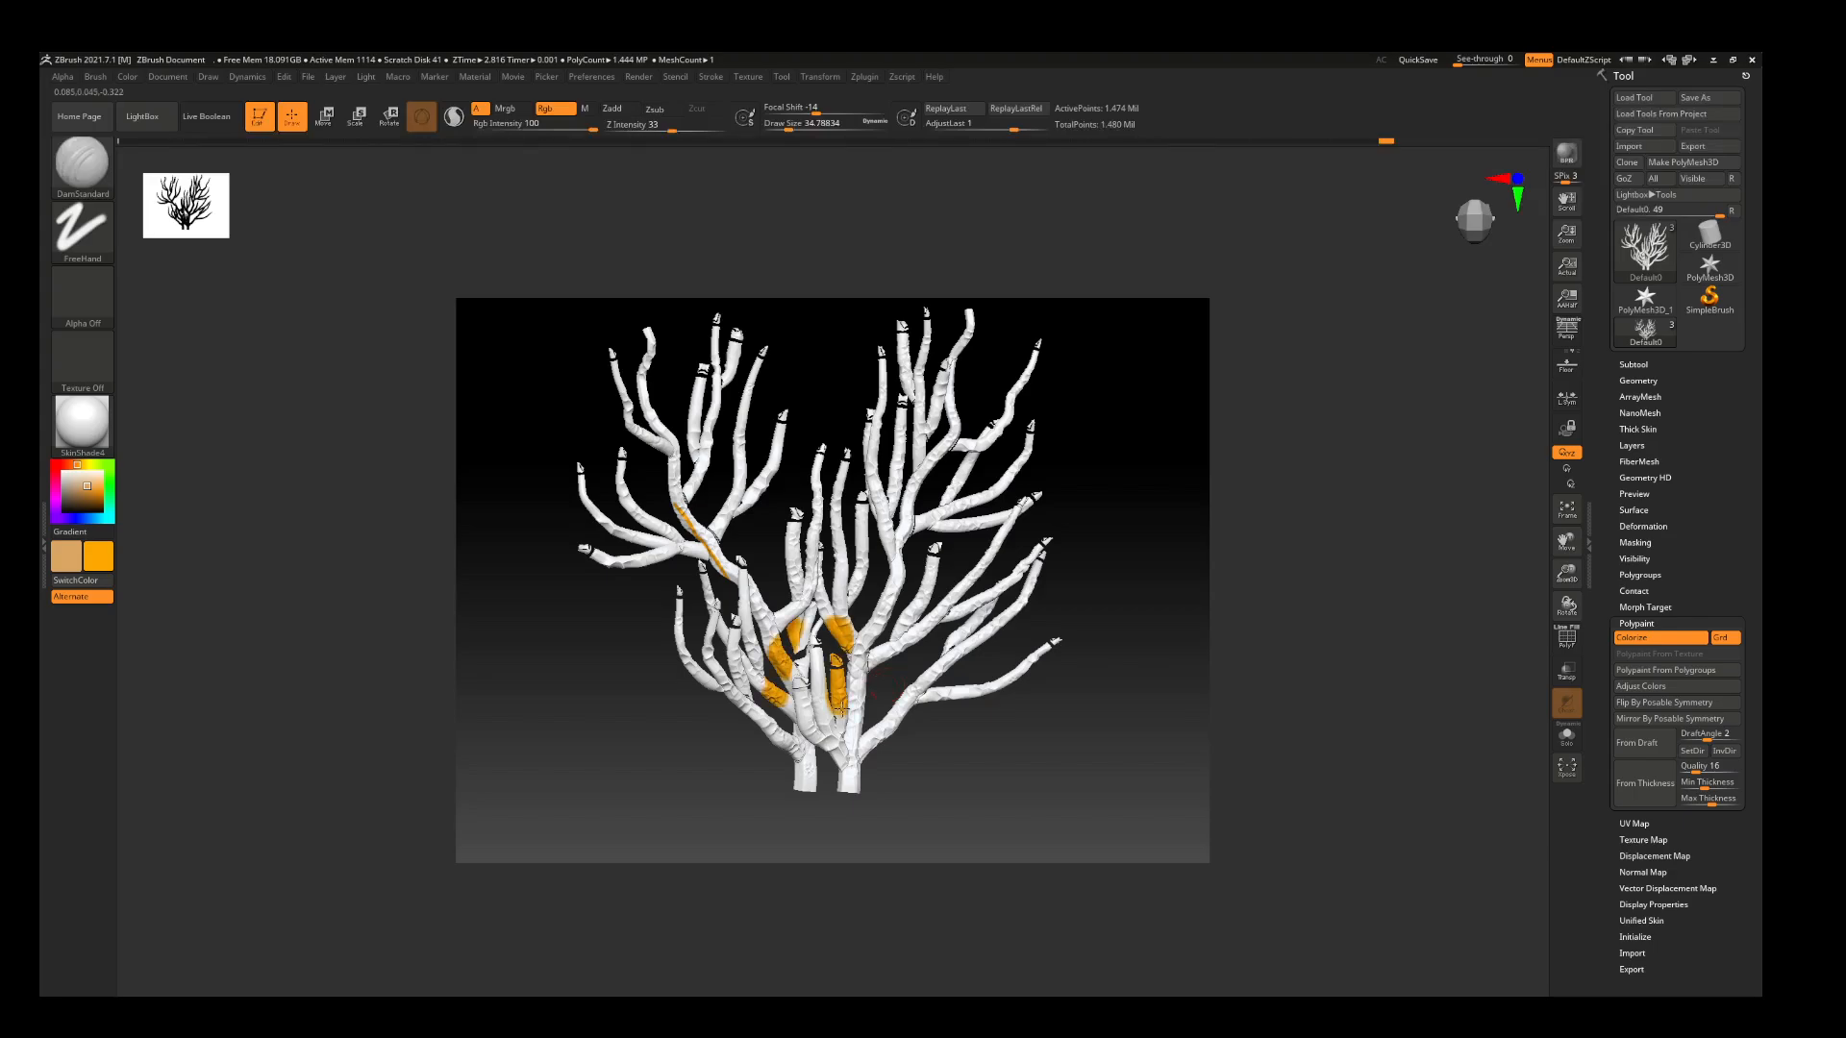
Enlarge the draw size to about 120 and paint the upper left and upper middle-right branches orange
{"action": "right_click", "coordinate": [944, 562]}
{"action": "left_click_drag", "start_coordinate": [958, 566], "coordinate": [977, 565]}
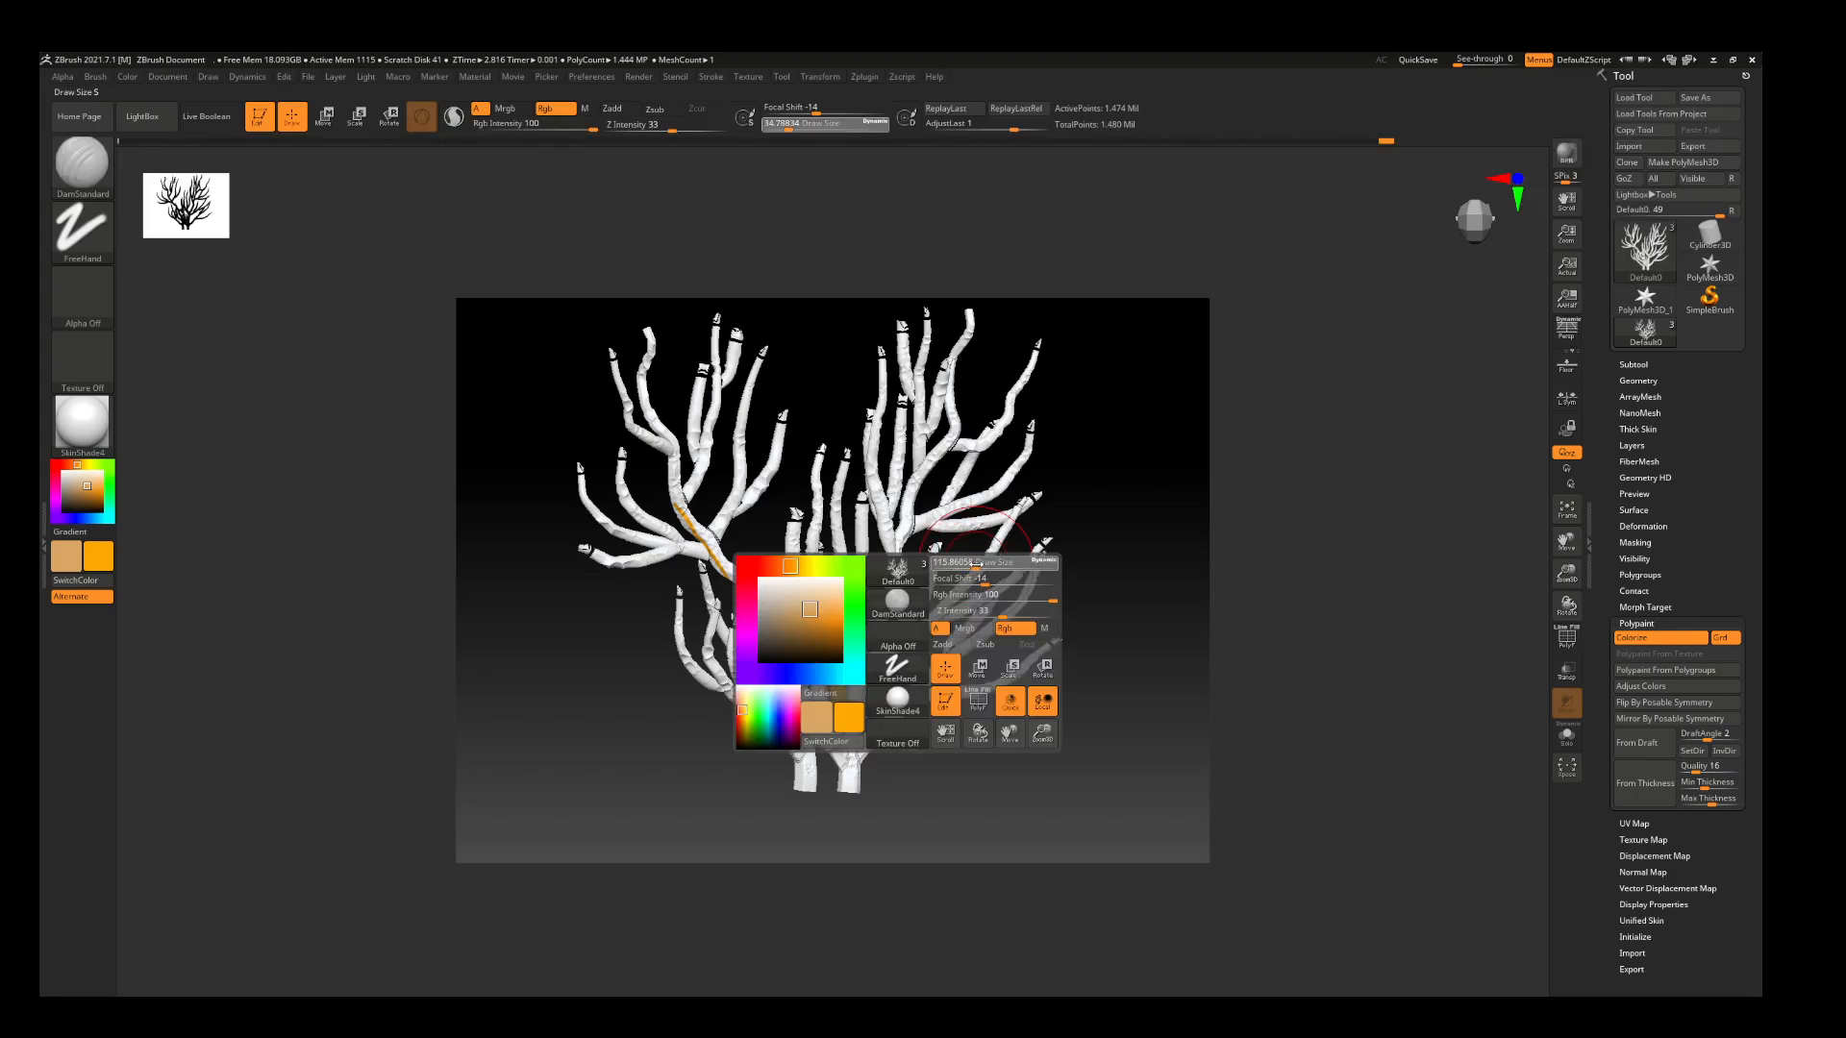
{"action": "left_click", "coordinate": [808, 666]}
{"action": "right_click_drag", "start_coordinate": [933, 339], "coordinate": [865, 310]}
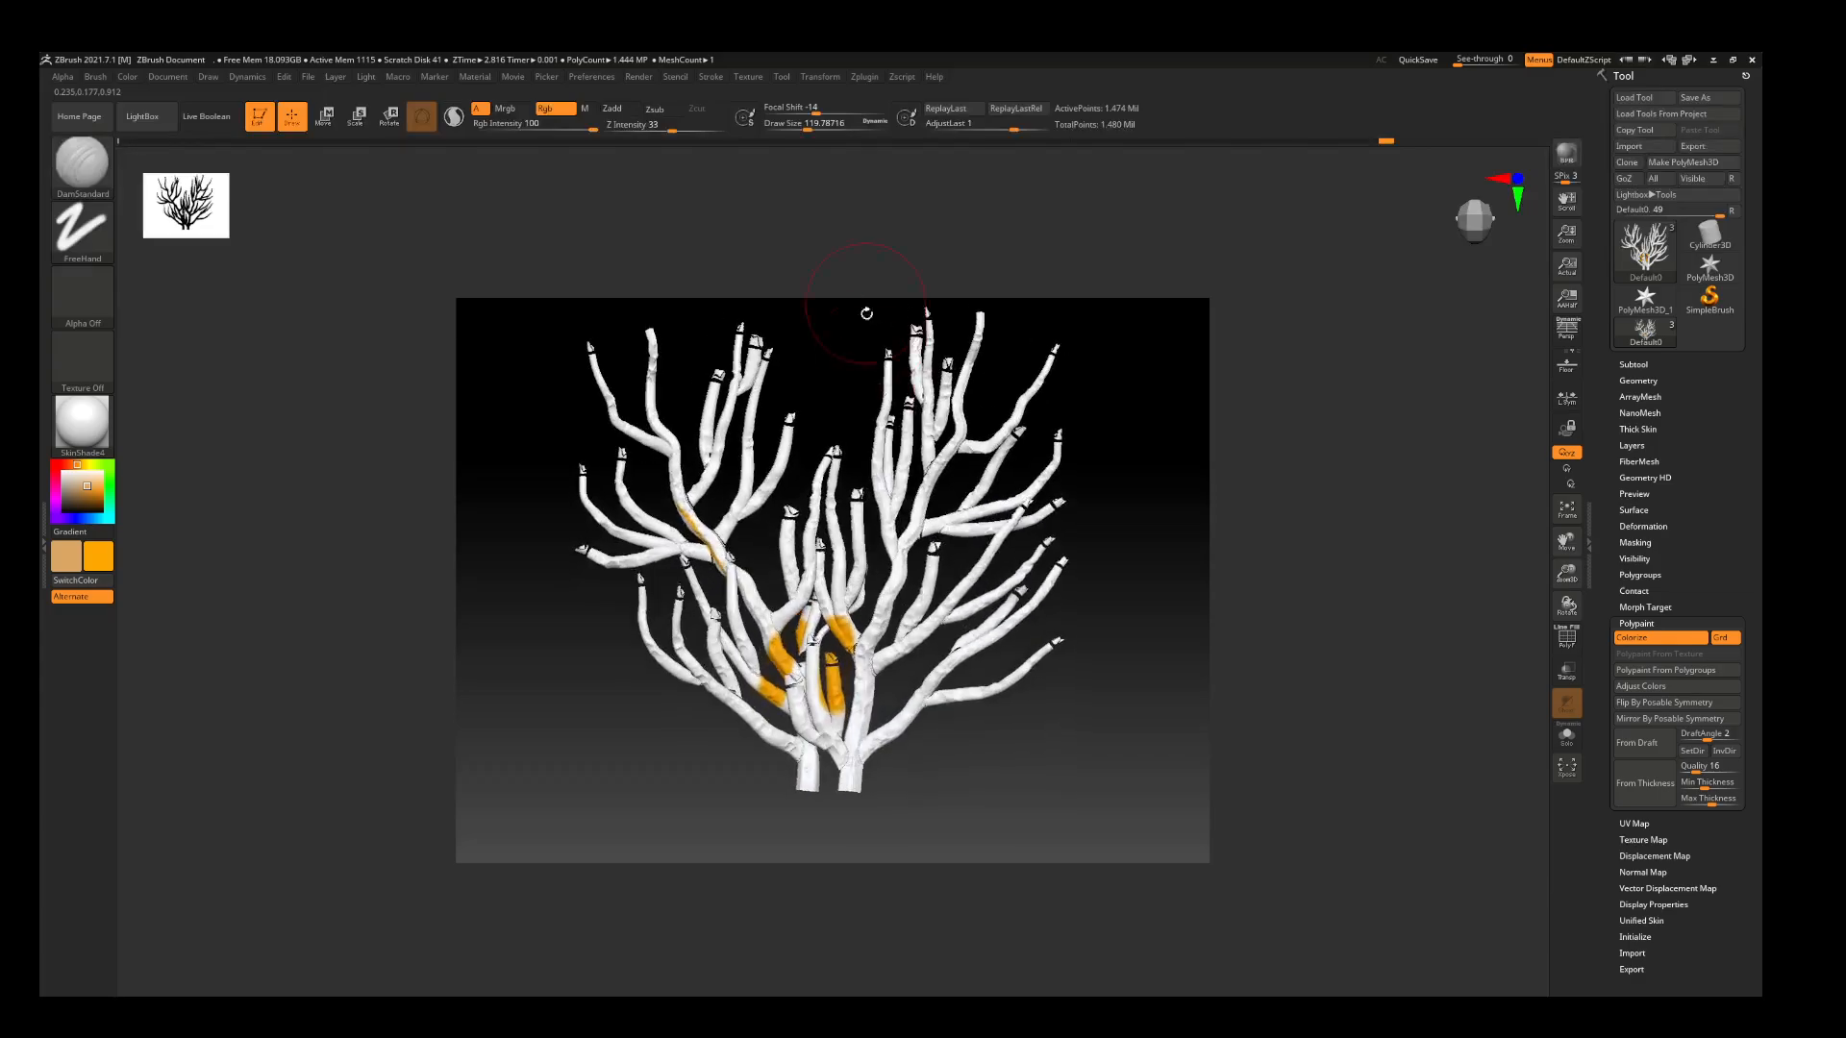
{"action": "right_click_drag", "start_coordinate": [896, 526], "coordinate": [955, 562]}
{"action": "mouse_move", "coordinate": [623, 375]}
{"action": "left_mouse_down"}
{"action": "mouse_move", "coordinate": [673, 451]}
{"action": "mouse_move", "coordinate": [610, 359]}
{"action": "left_mouse_up"}
{"action": "mouse_move", "coordinate": [719, 444]}
{"action": "left_mouse_down"}
{"action": "mouse_move", "coordinate": [952, 403]}
{"action": "mouse_move", "coordinate": [730, 500]}
{"action": "mouse_move", "coordinate": [596, 481]}
{"action": "mouse_move", "coordinate": [588, 459]}
{"action": "left_mouse_up"}
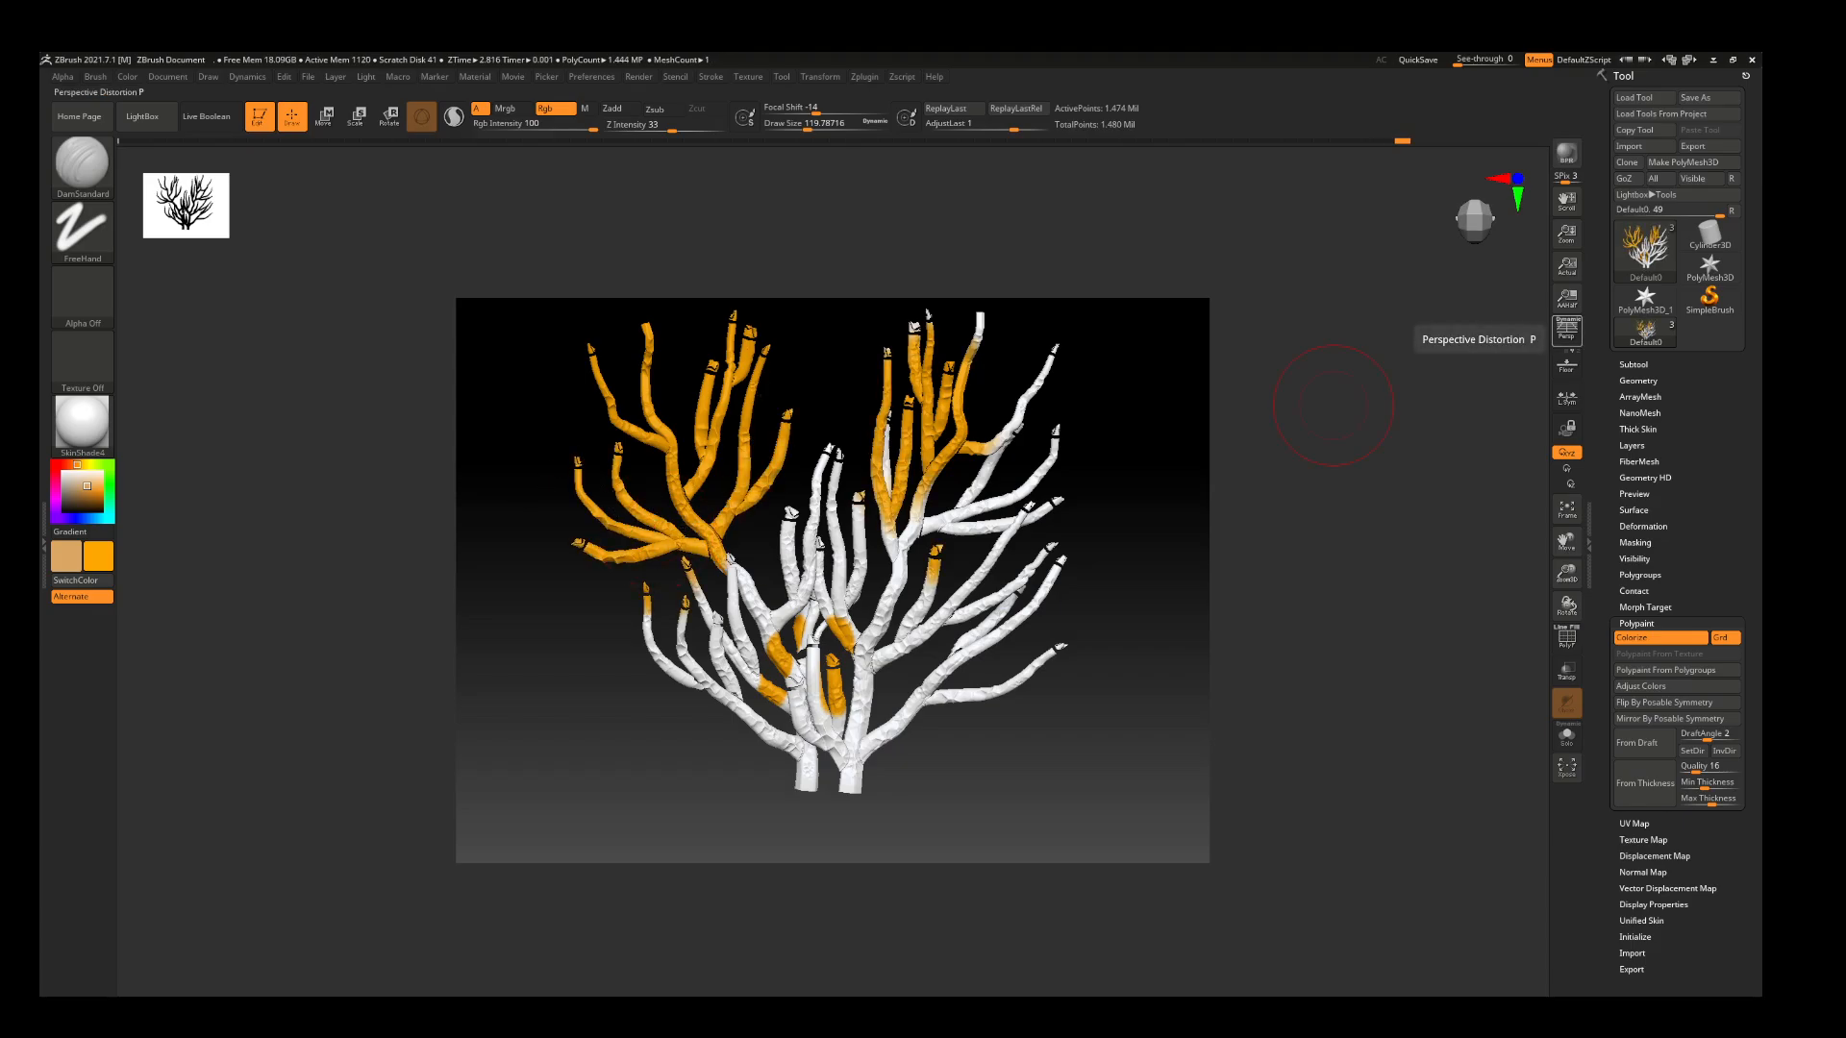
Consult the yellow gorgonian reference photo and paint the remaining white branches and trunks orange, checking the coral's rear side
{"action": "left_click_drag", "start_coordinate": [1762, 162], "coordinate": [1546, 221]}
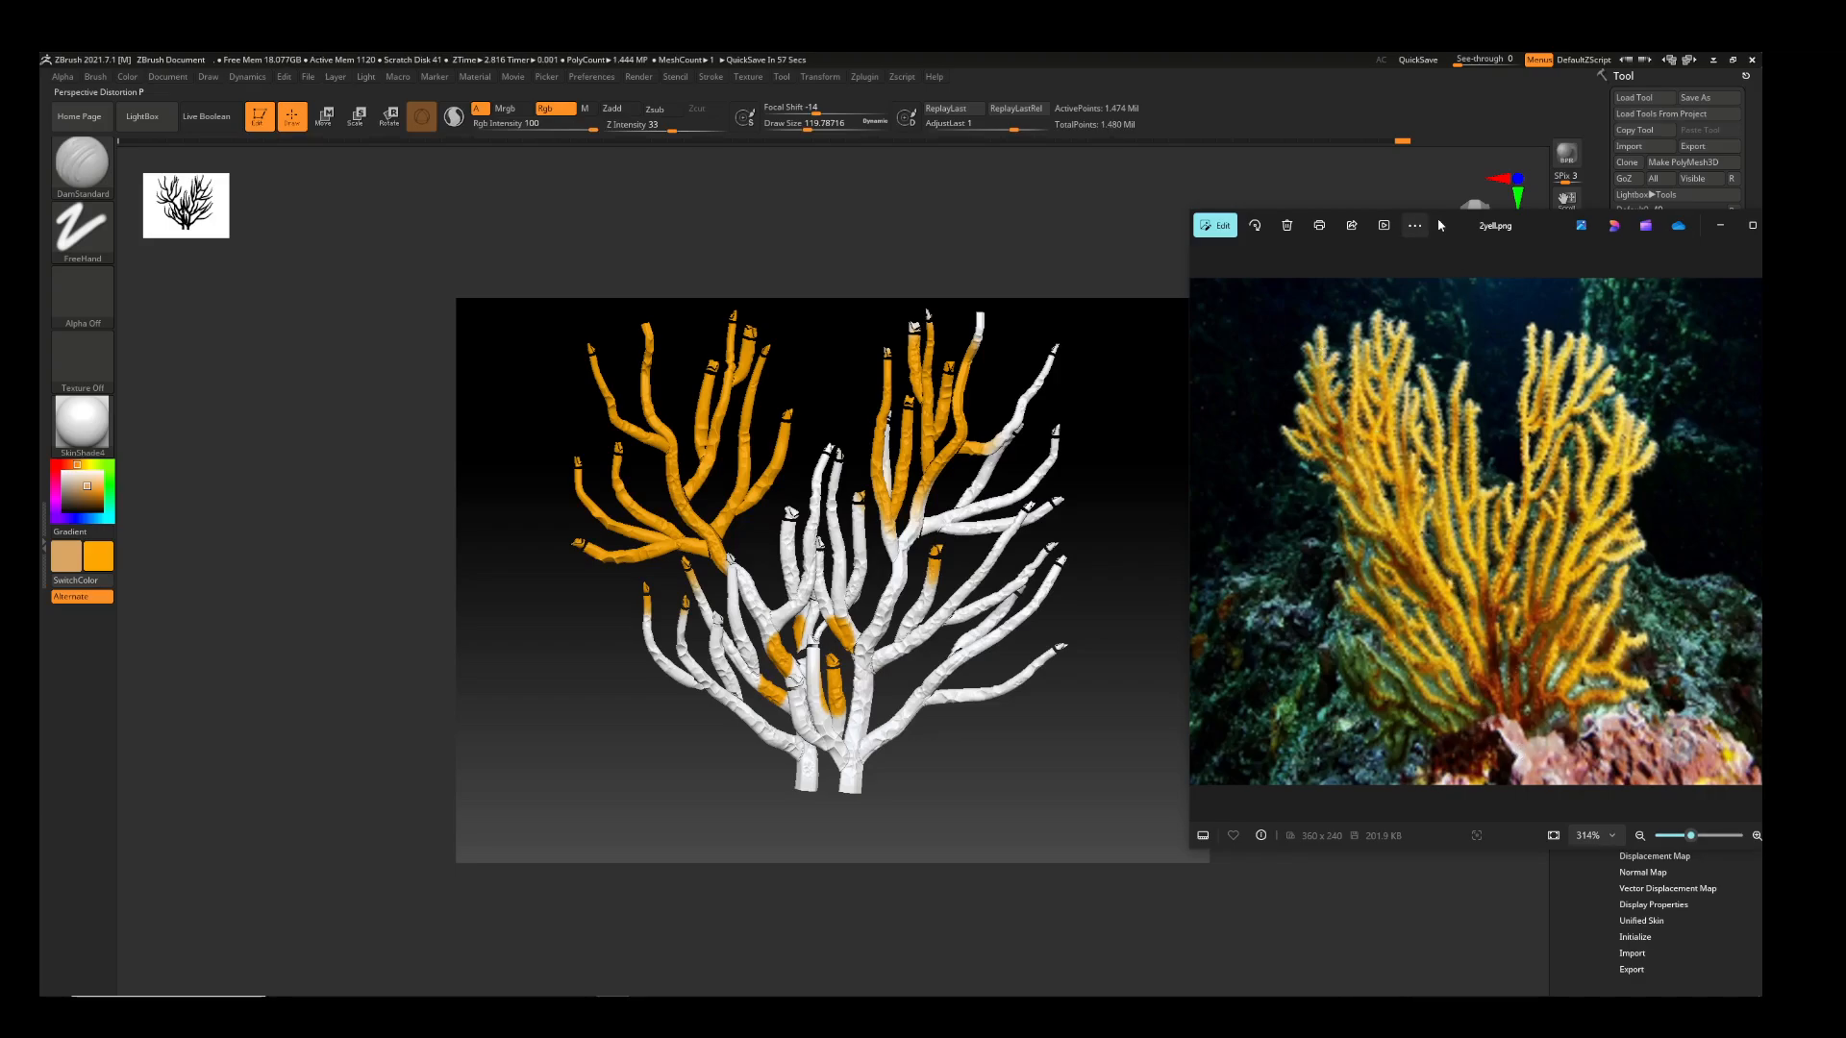
{"action": "left_click_drag", "start_coordinate": [1447, 223], "coordinate": [1761, 188]}
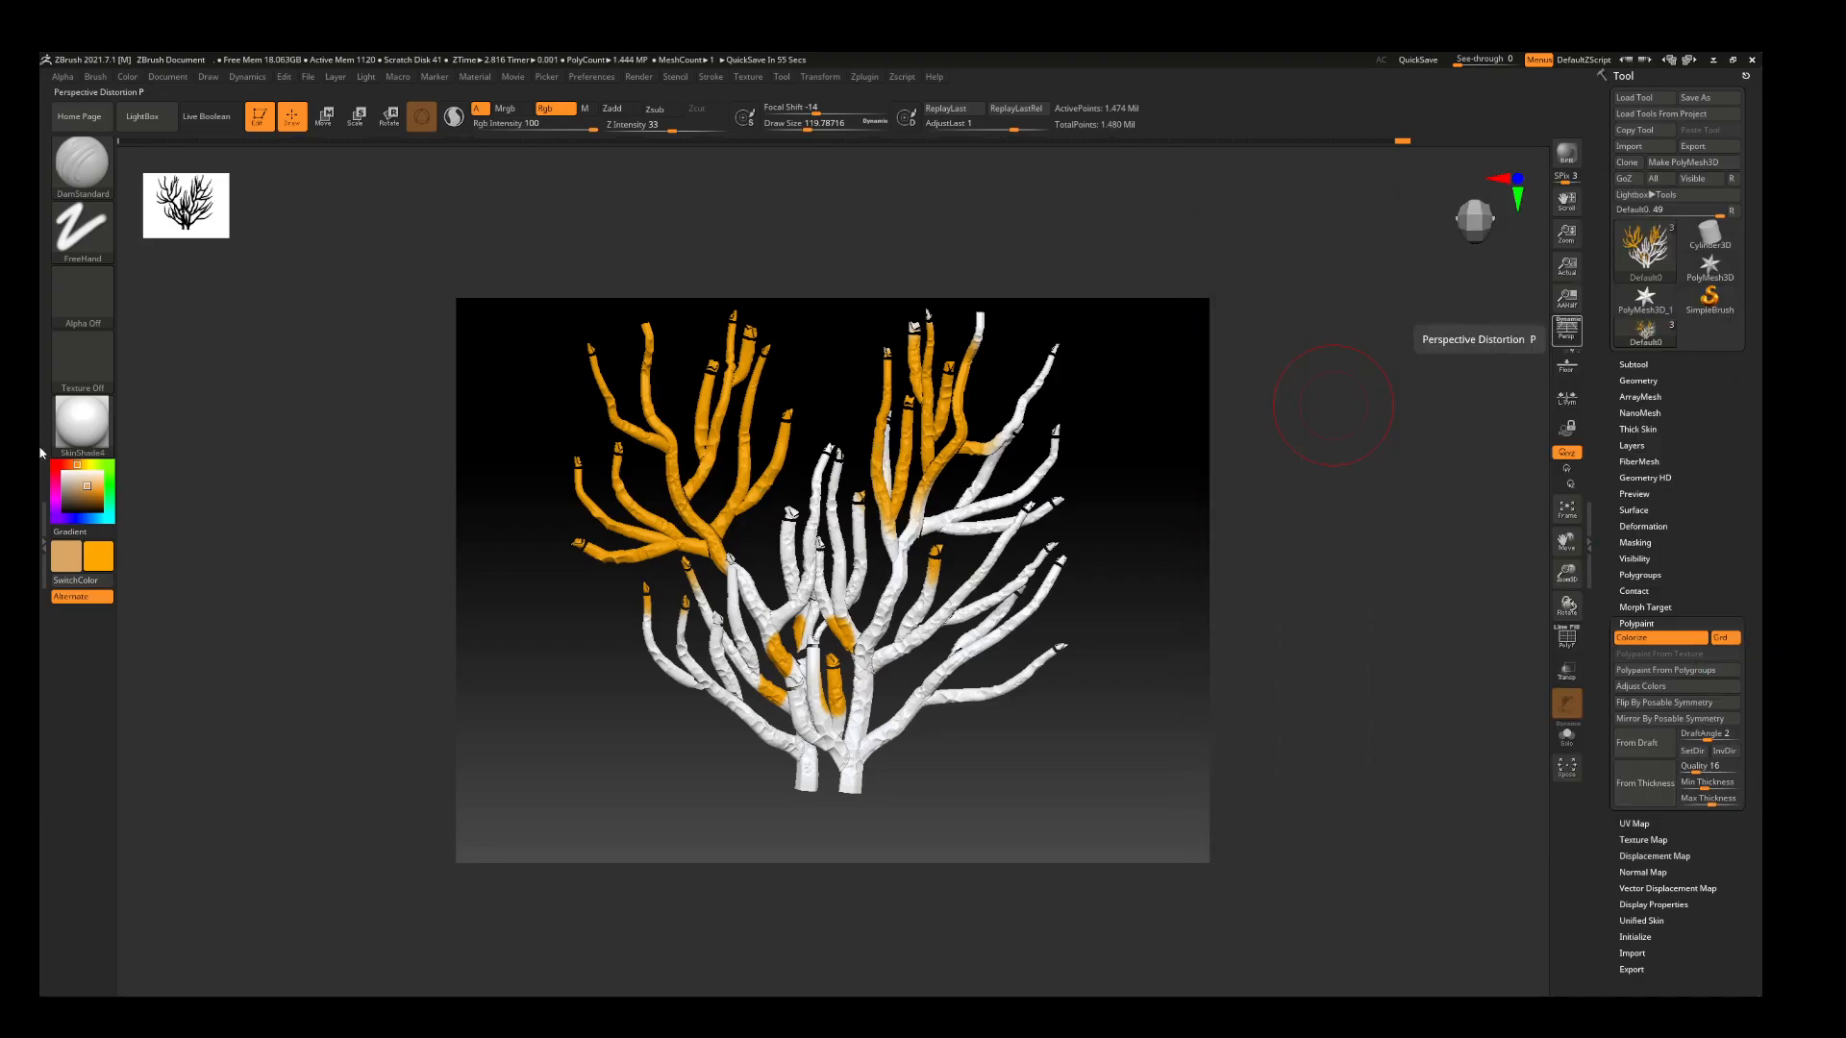
{"action": "left_click", "coordinate": [97, 481]}
{"action": "mouse_move", "coordinate": [732, 528]}
{"action": "left_mouse_down"}
{"action": "mouse_move", "coordinate": [739, 582]}
{"action": "mouse_move", "coordinate": [621, 654]}
{"action": "mouse_move", "coordinate": [827, 548]}
{"action": "mouse_move", "coordinate": [870, 423]}
{"action": "mouse_move", "coordinate": [1009, 346]}
{"action": "mouse_move", "coordinate": [983, 502]}
{"action": "mouse_move", "coordinate": [1058, 456]}
{"action": "mouse_move", "coordinate": [1000, 596]}
{"action": "mouse_move", "coordinate": [903, 702]}
{"action": "mouse_move", "coordinate": [1035, 577]}
{"action": "mouse_move", "coordinate": [725, 689]}
{"action": "mouse_move", "coordinate": [660, 758]}
{"action": "mouse_move", "coordinate": [1072, 816]}
{"action": "left_mouse_up"}
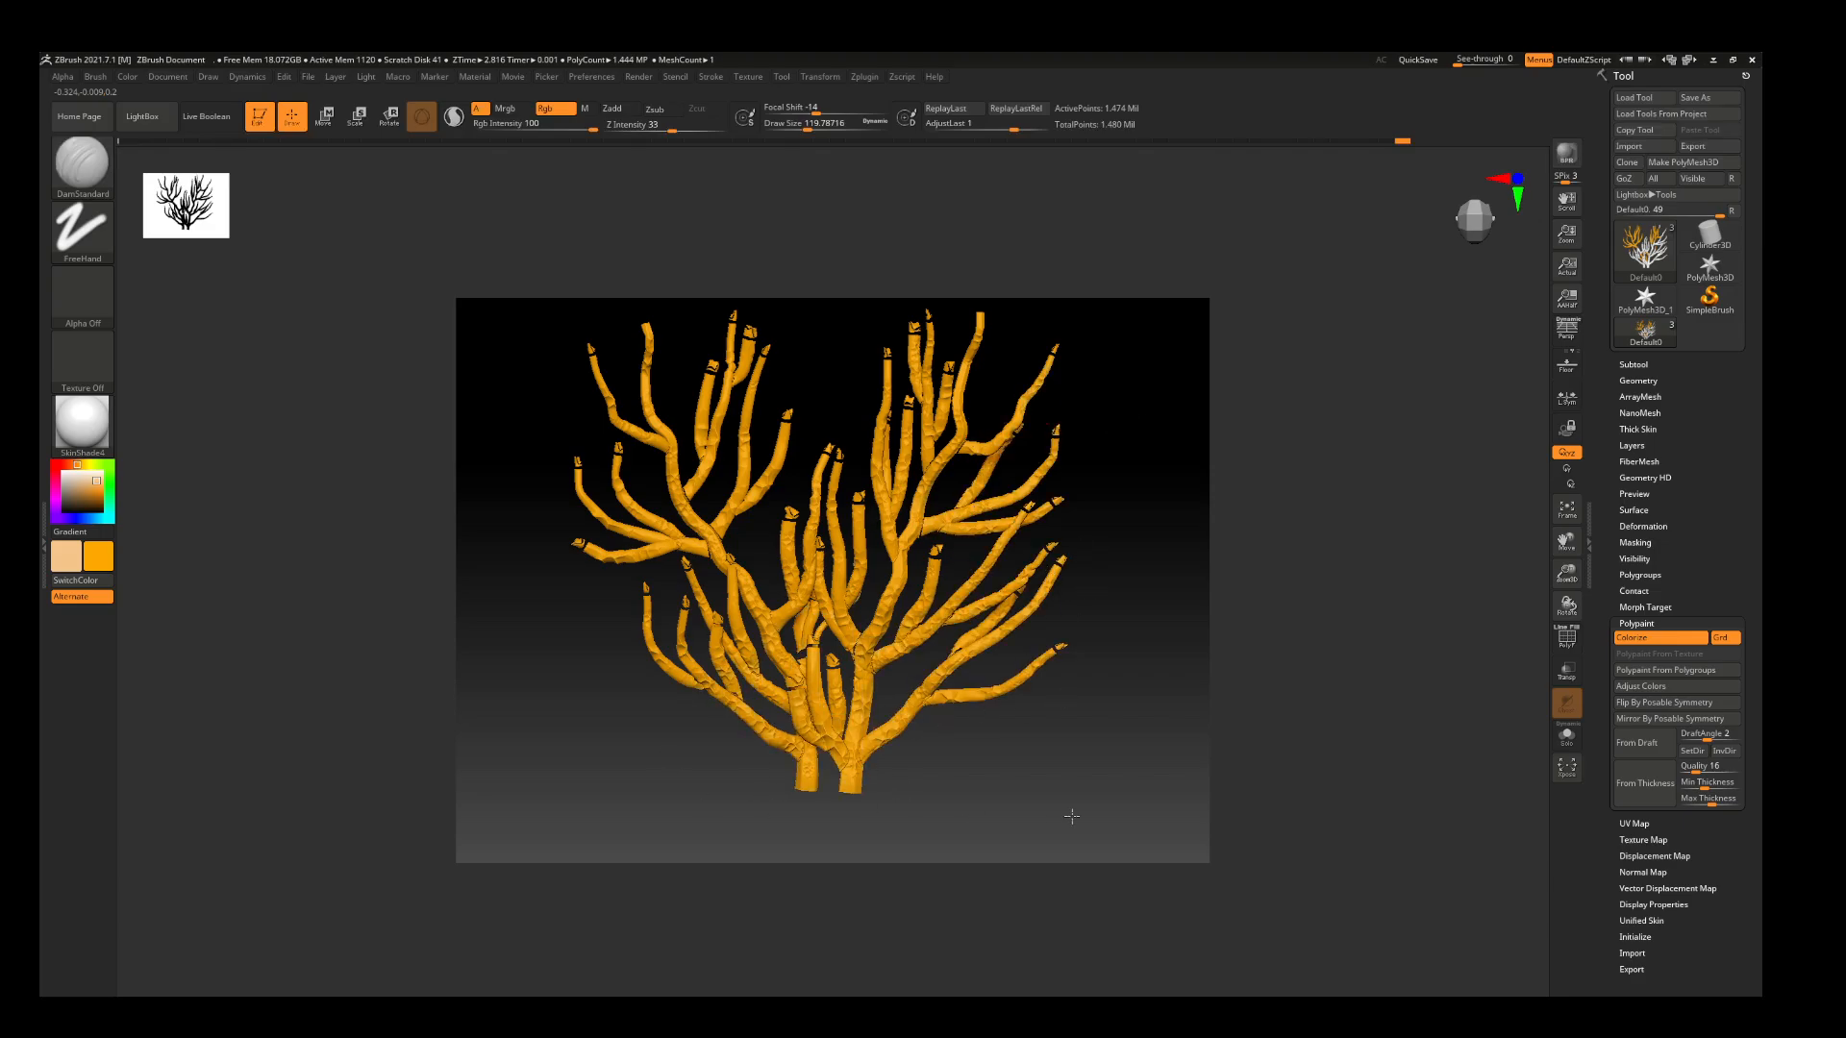
{"action": "left_click_drag", "start_coordinate": [685, 737], "coordinate": [824, 742], "text": "shift"}
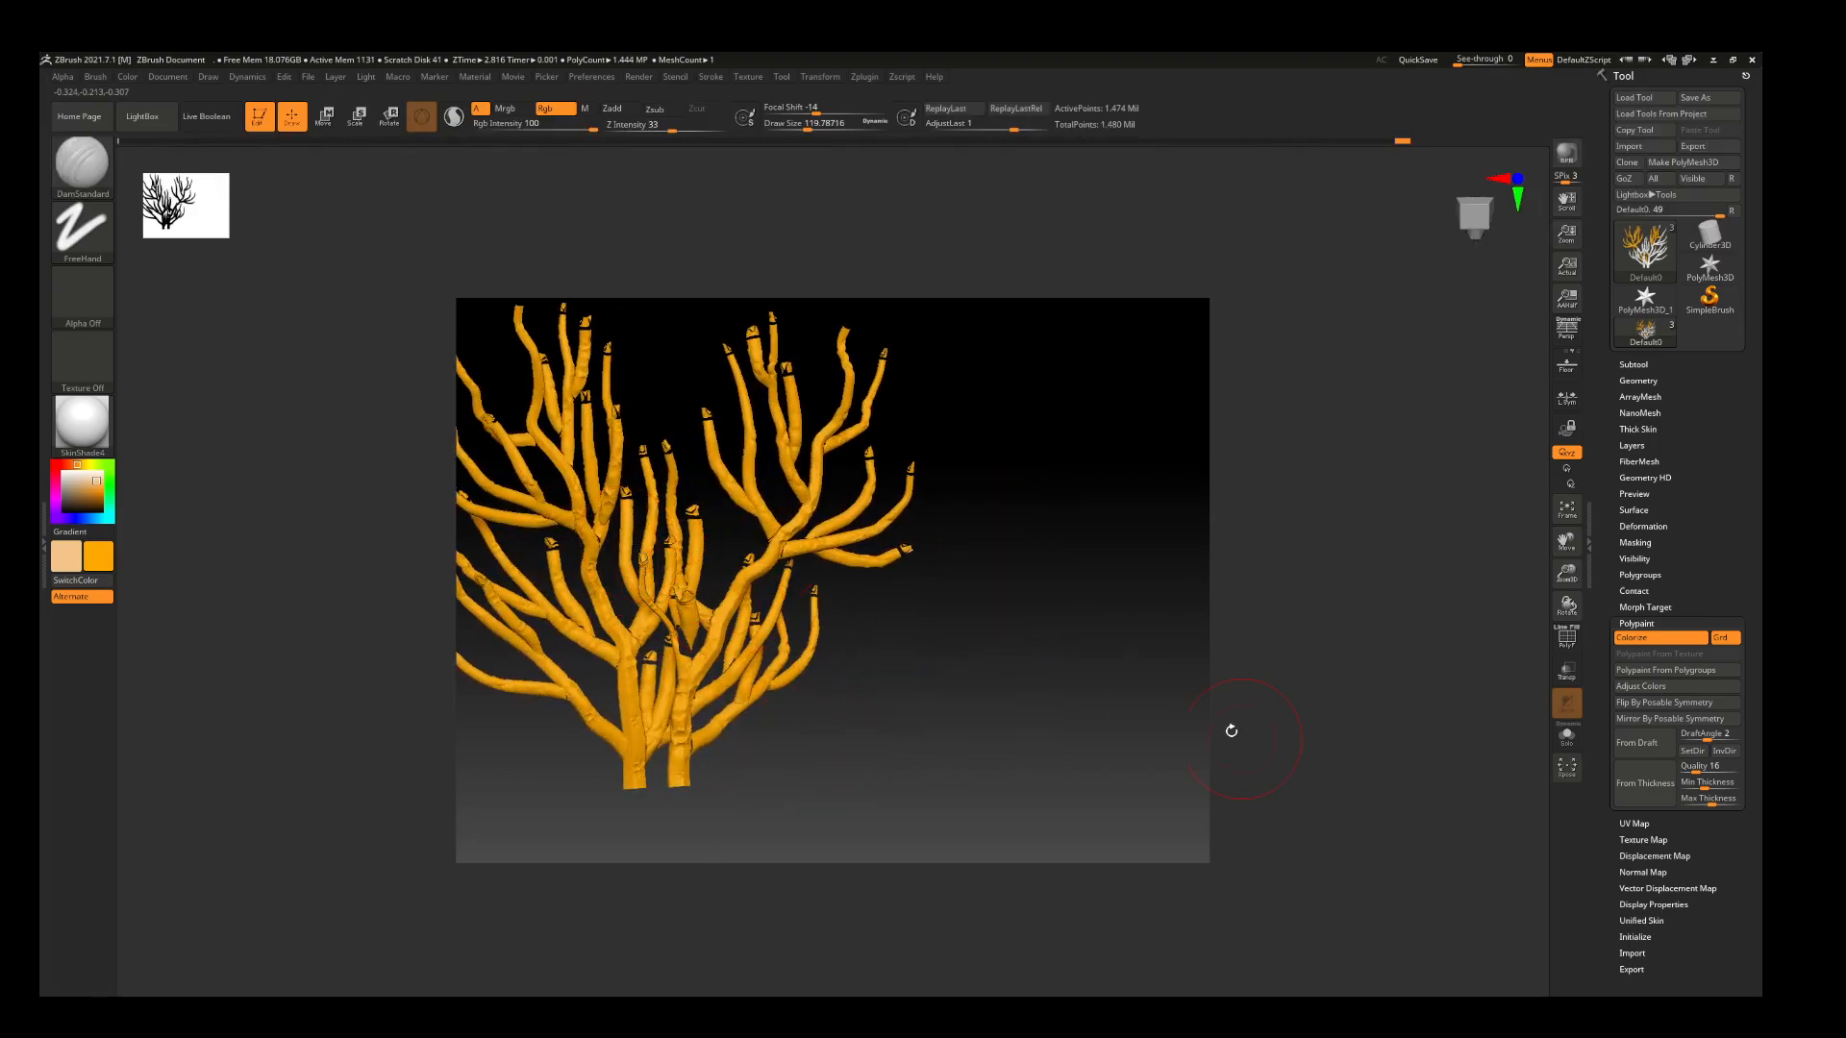
{"action": "left_click_drag", "start_coordinate": [1231, 730], "coordinate": [967, 706]}
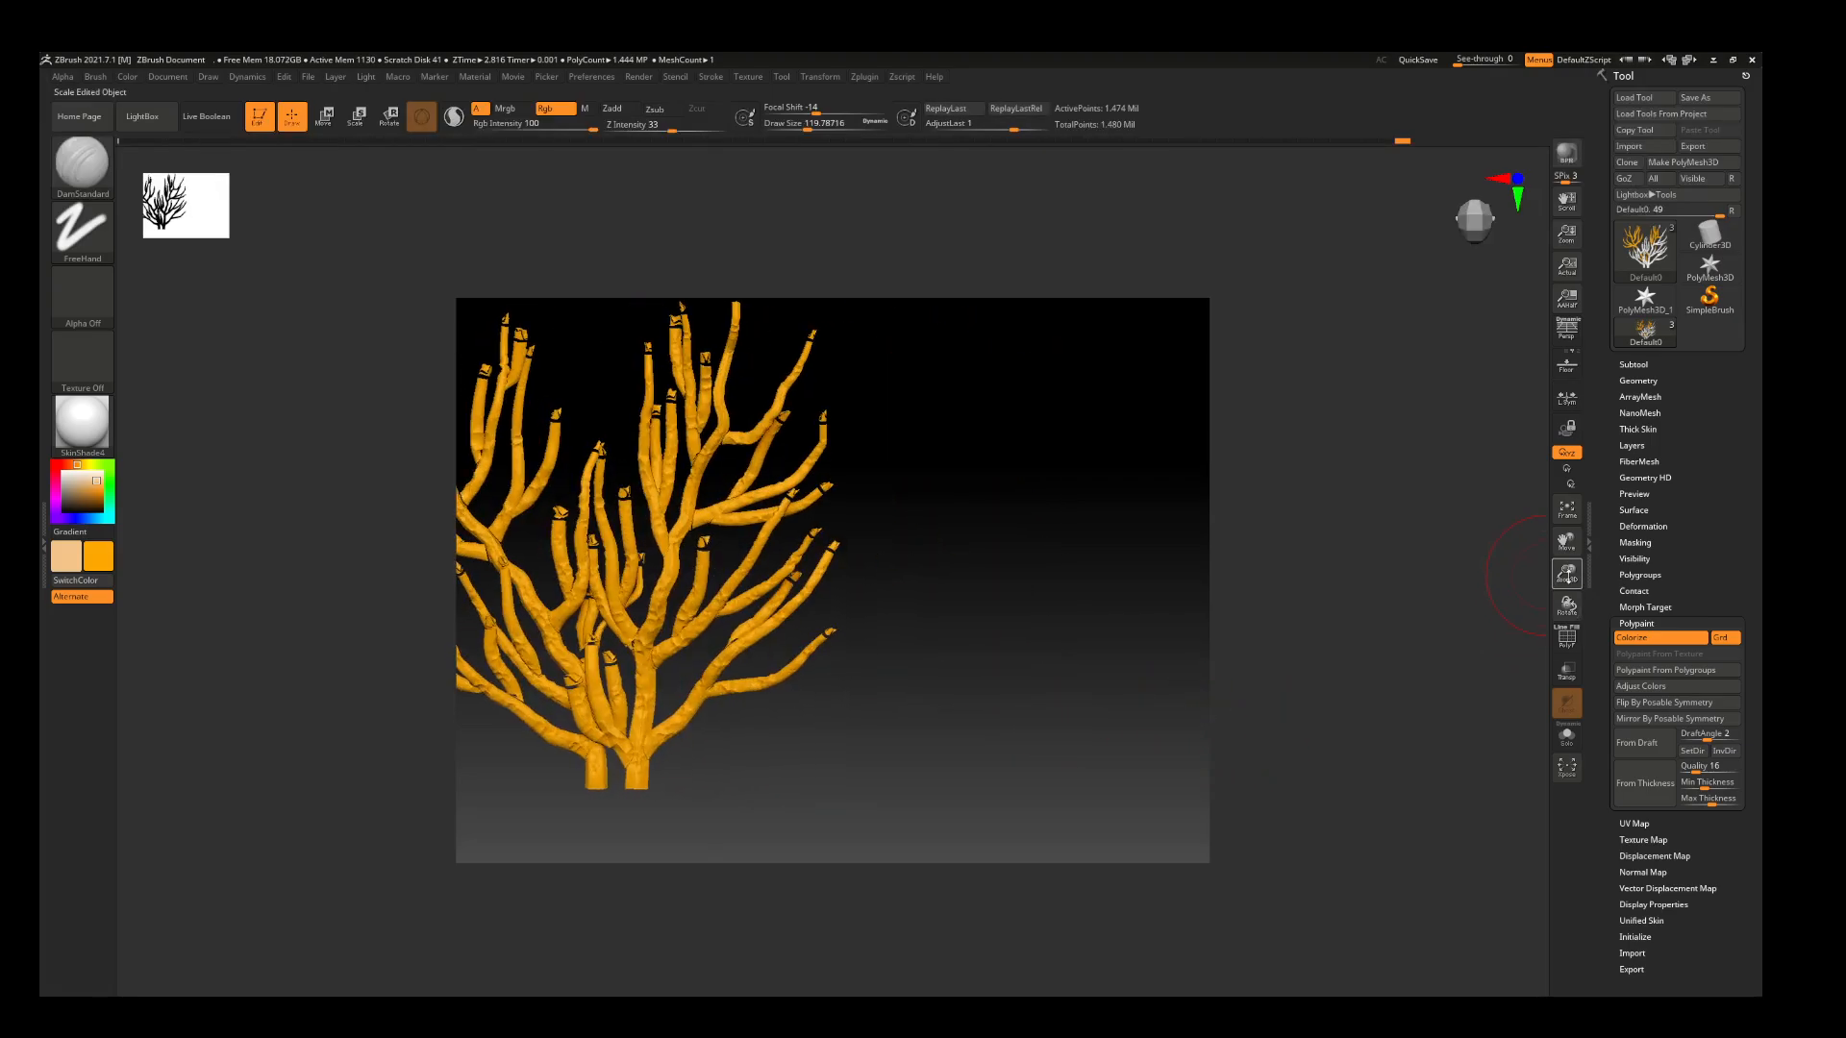
{"action": "left_click_drag", "start_coordinate": [1568, 576], "coordinate": [1677, 555]}
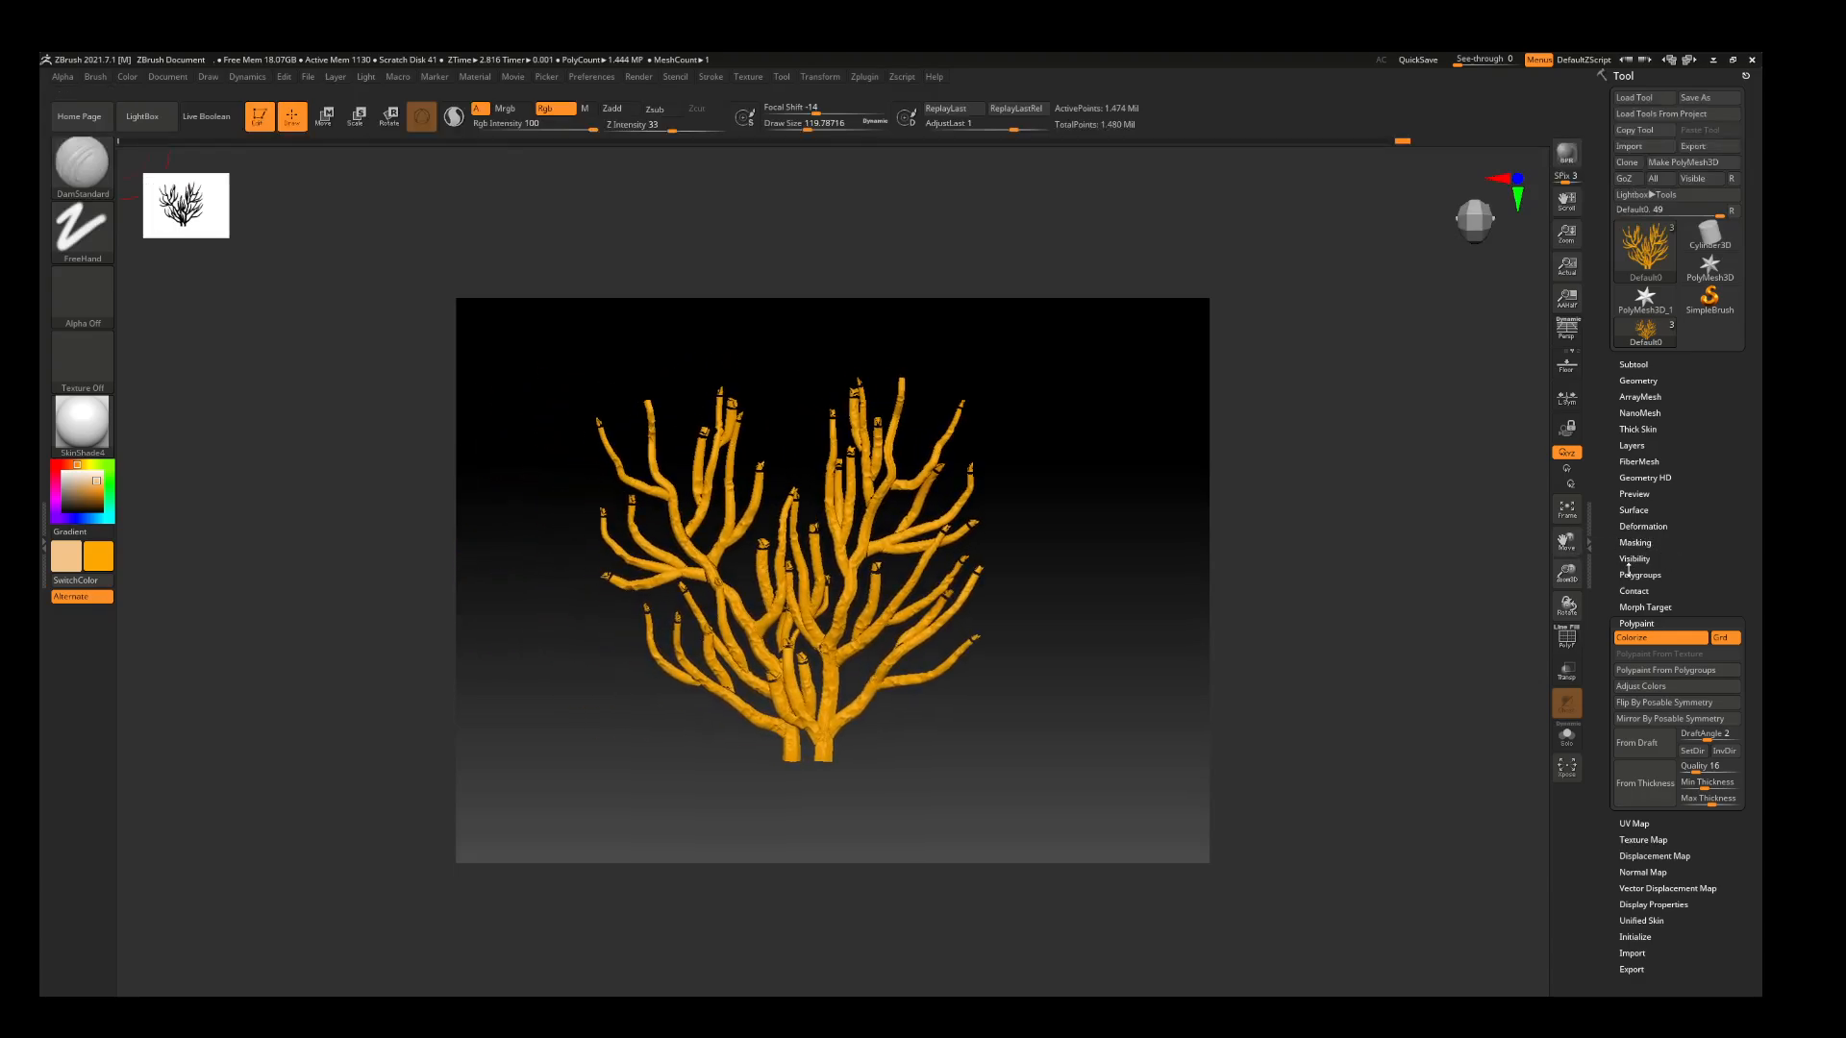
{"action": "left_click_drag", "start_coordinate": [1569, 576], "coordinate": [1461, 601]}
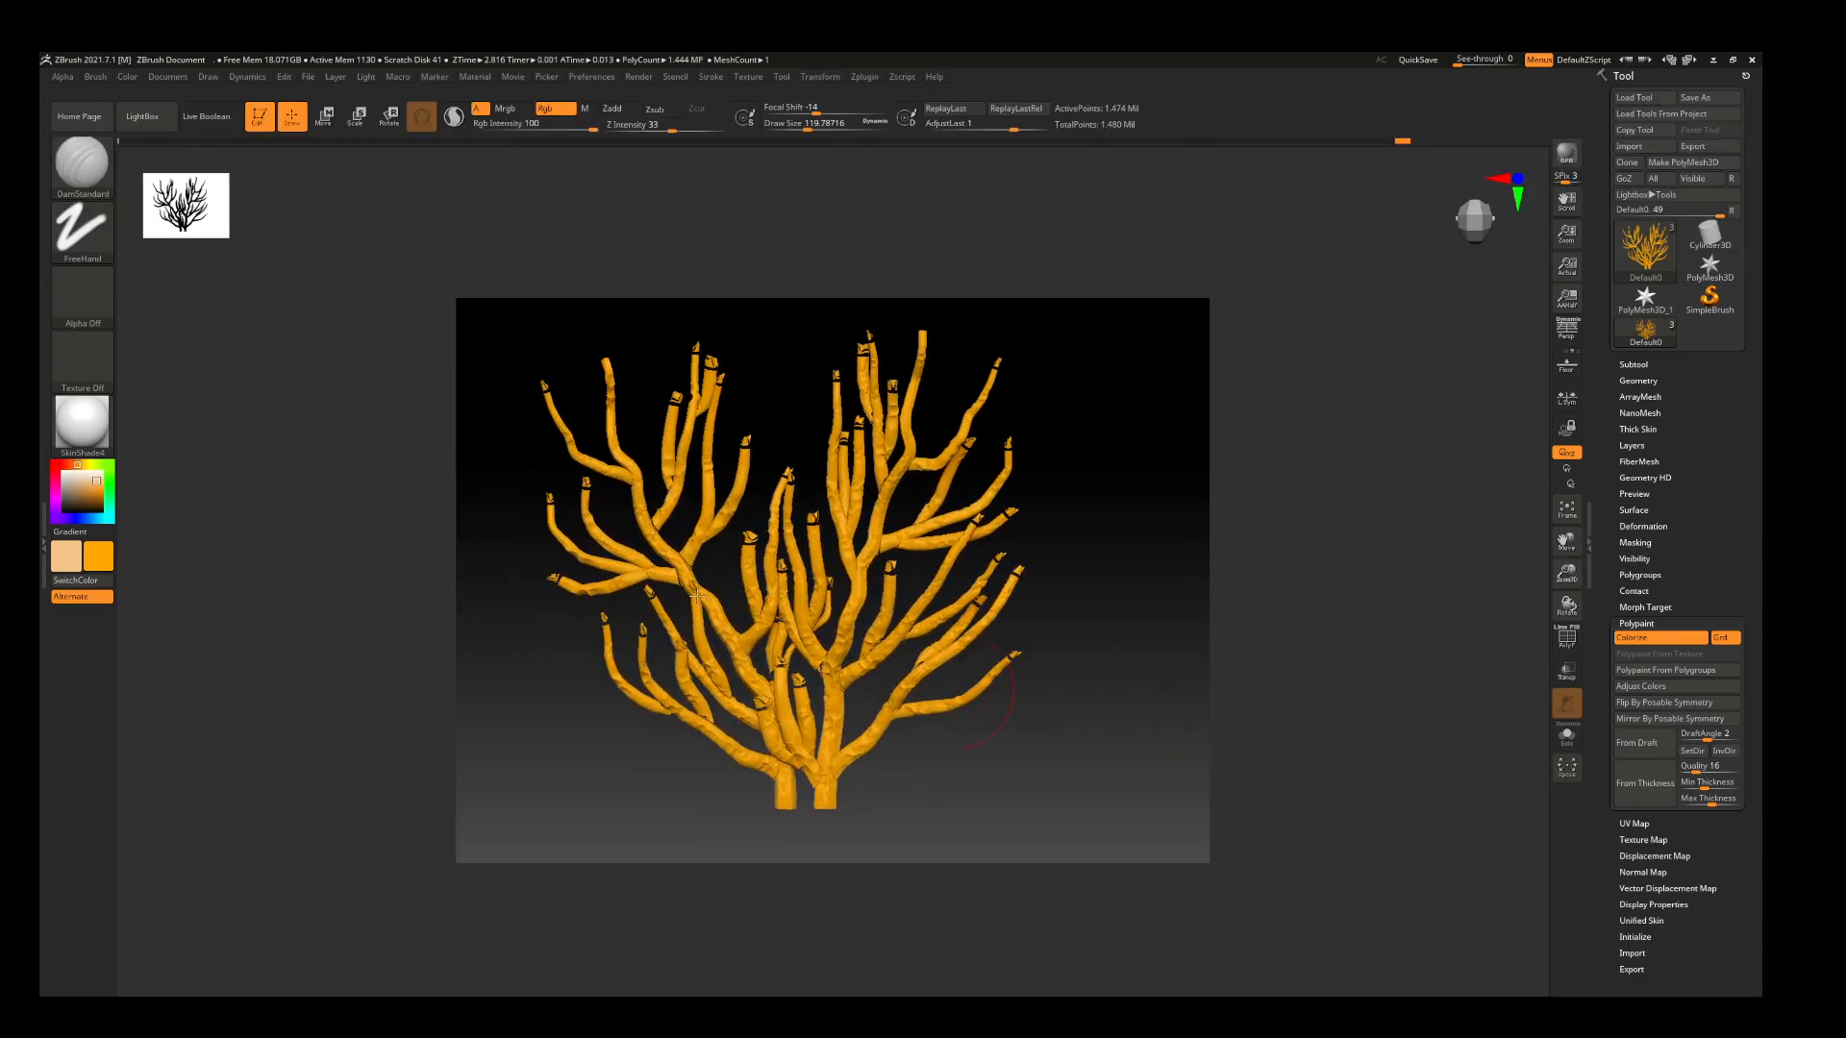
Try pink, dark red, white and dark brown as the secondary color, and settle on a reddish orange
{"action": "left_click", "coordinate": [55, 464]}
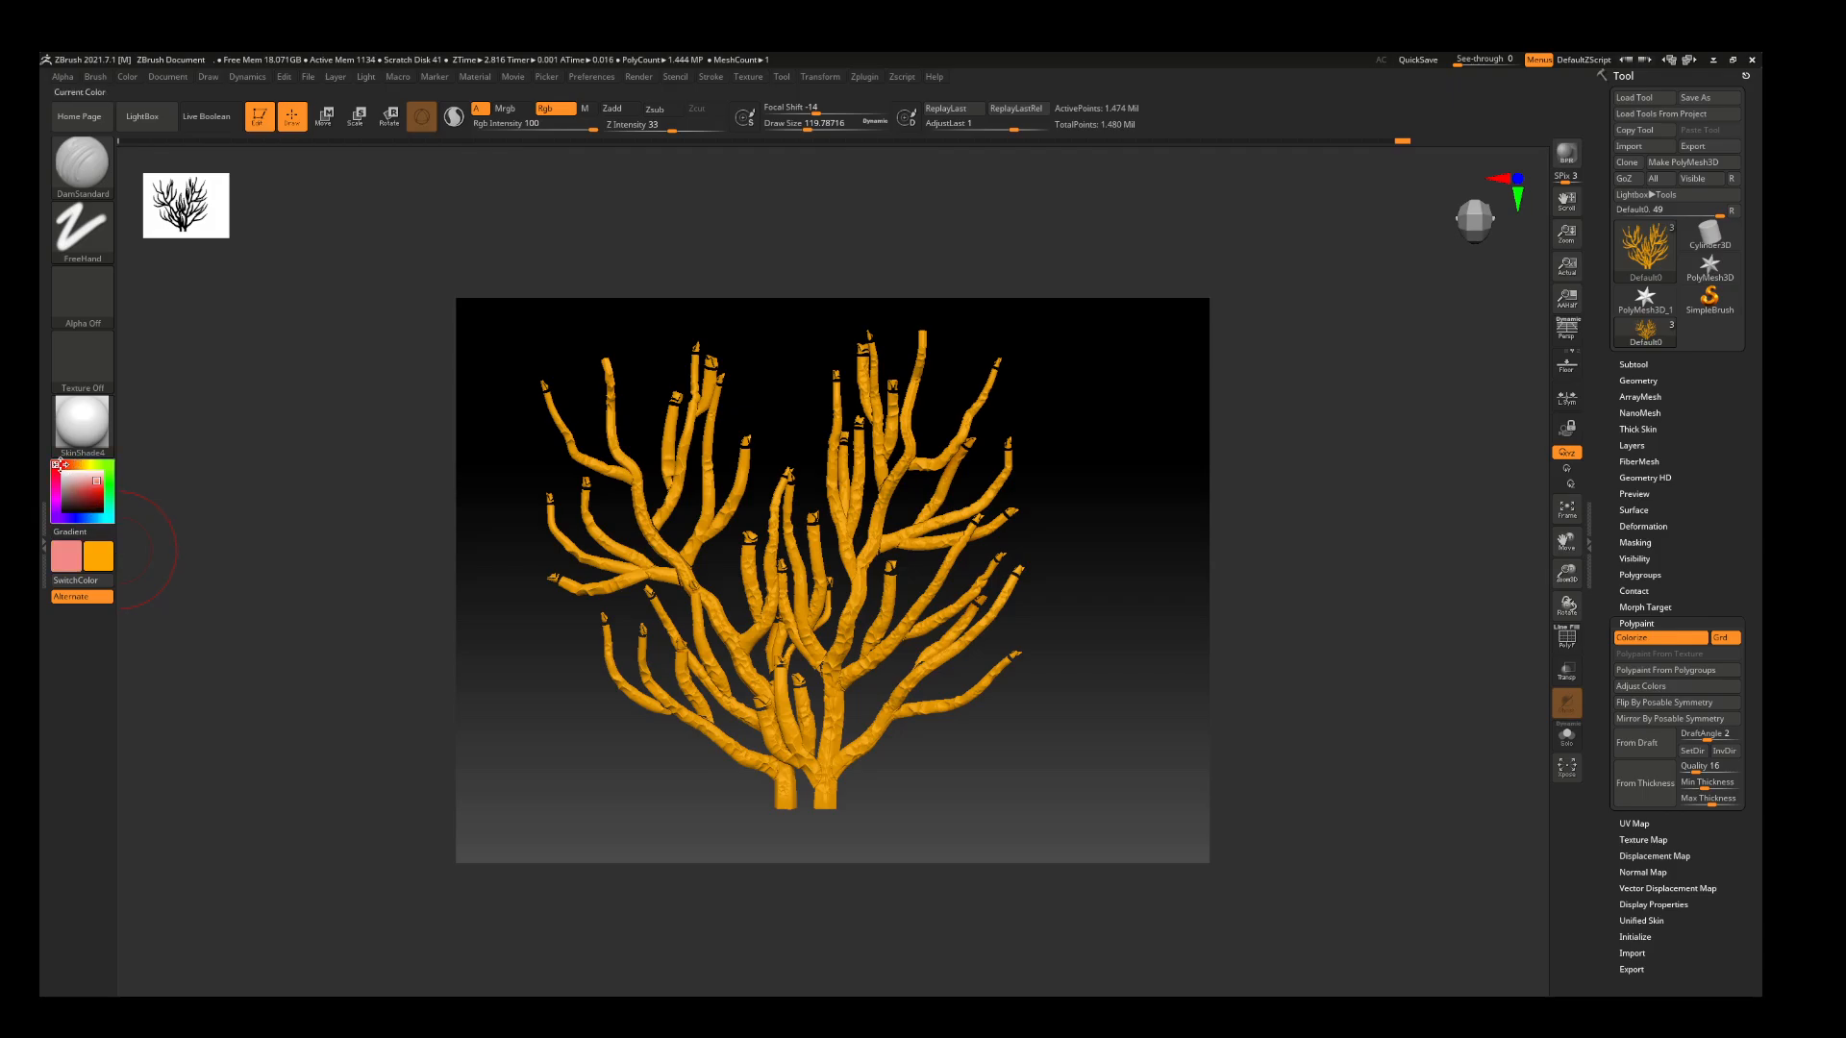
{"action": "left_click", "coordinate": [102, 498]}
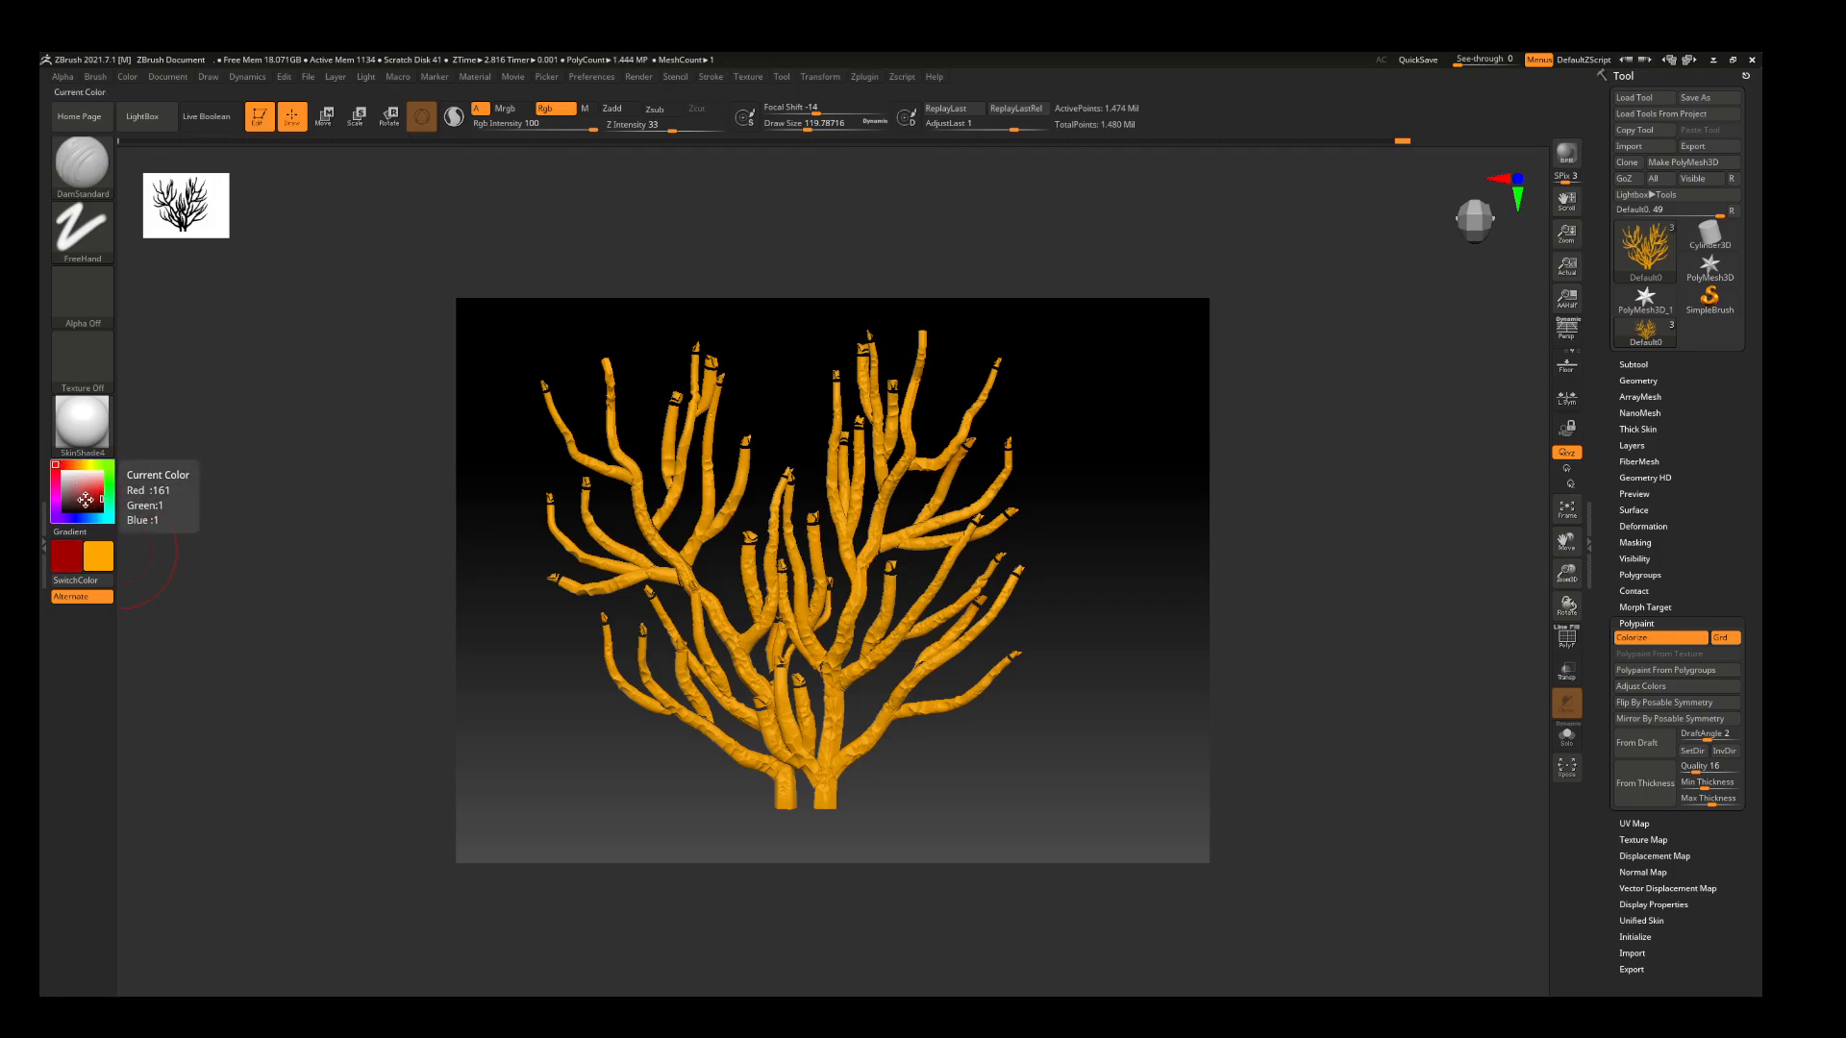
{"action": "left_click", "coordinate": [80, 503]}
{"action": "left_click", "coordinate": [64, 467]}
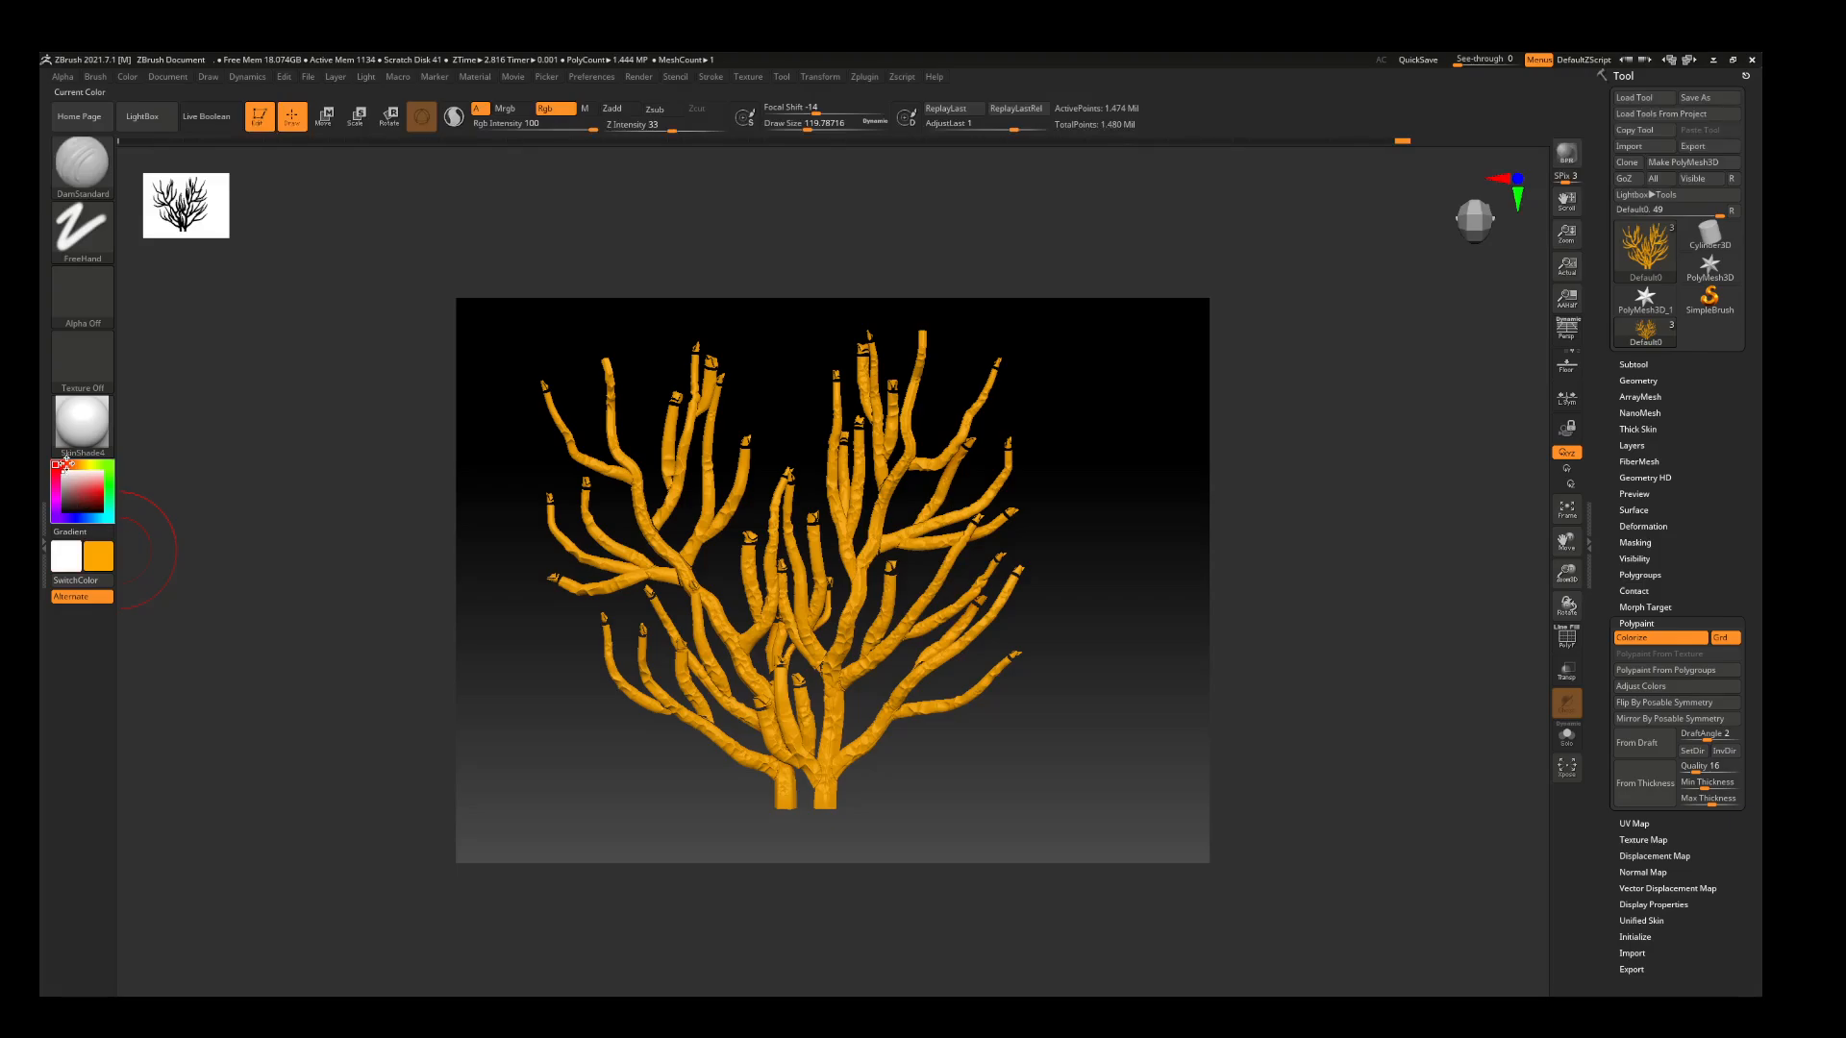
{"action": "left_click", "coordinate": [67, 463]}
{"action": "left_click", "coordinate": [98, 504]}
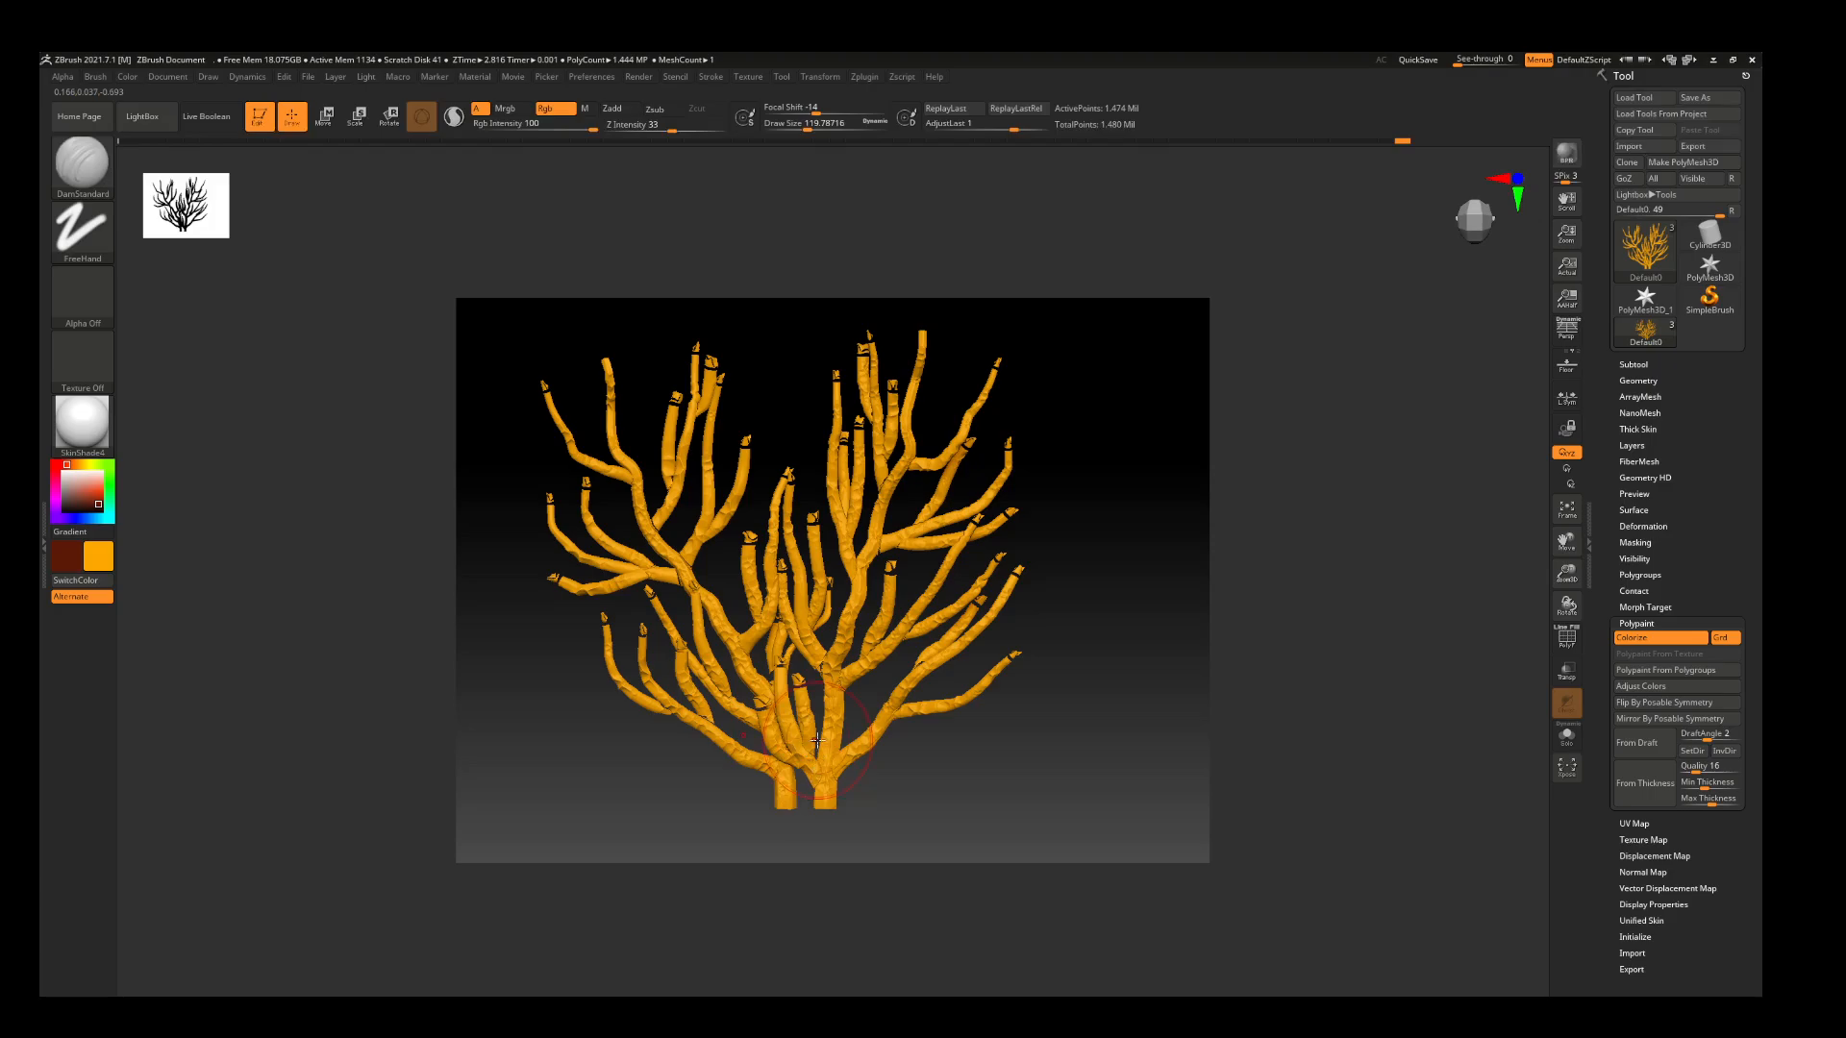
{"action": "left_click_drag", "start_coordinate": [80, 488], "coordinate": [101, 491]}
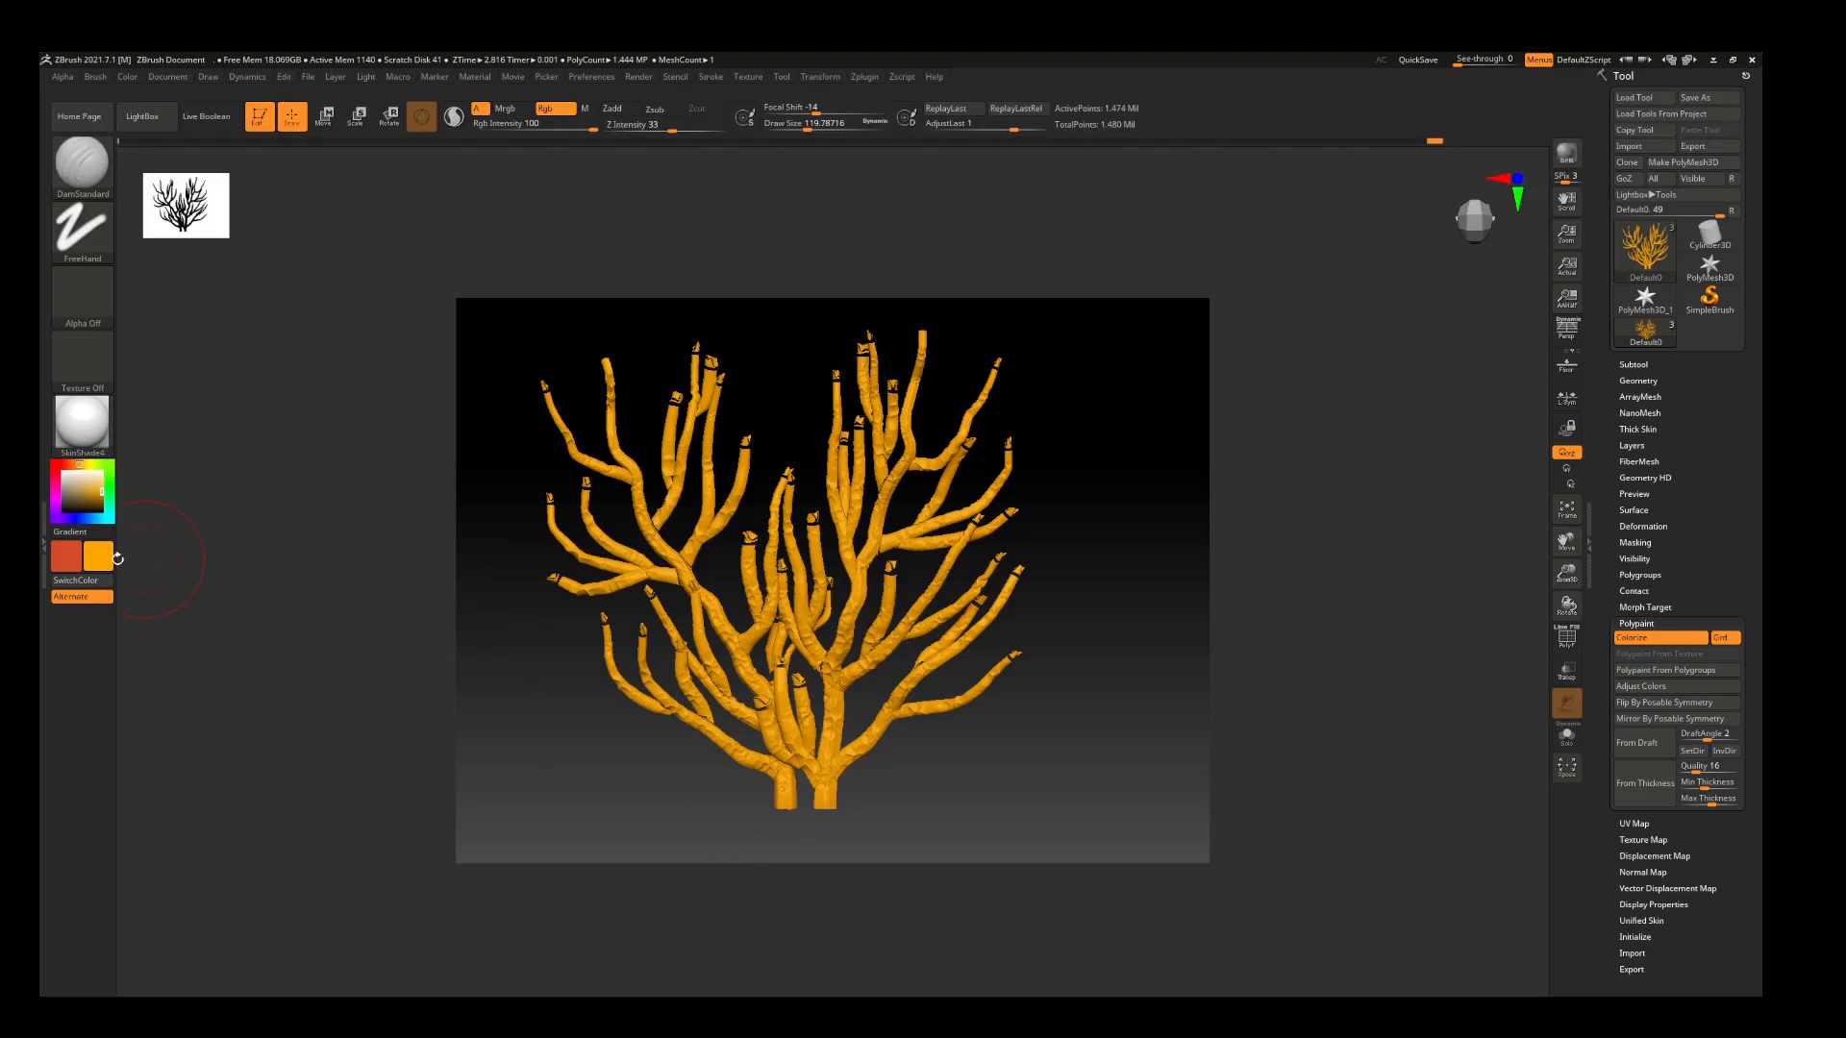
Change the main painting color to a dark red-brown
{"action": "left_click", "coordinate": [110, 560]}
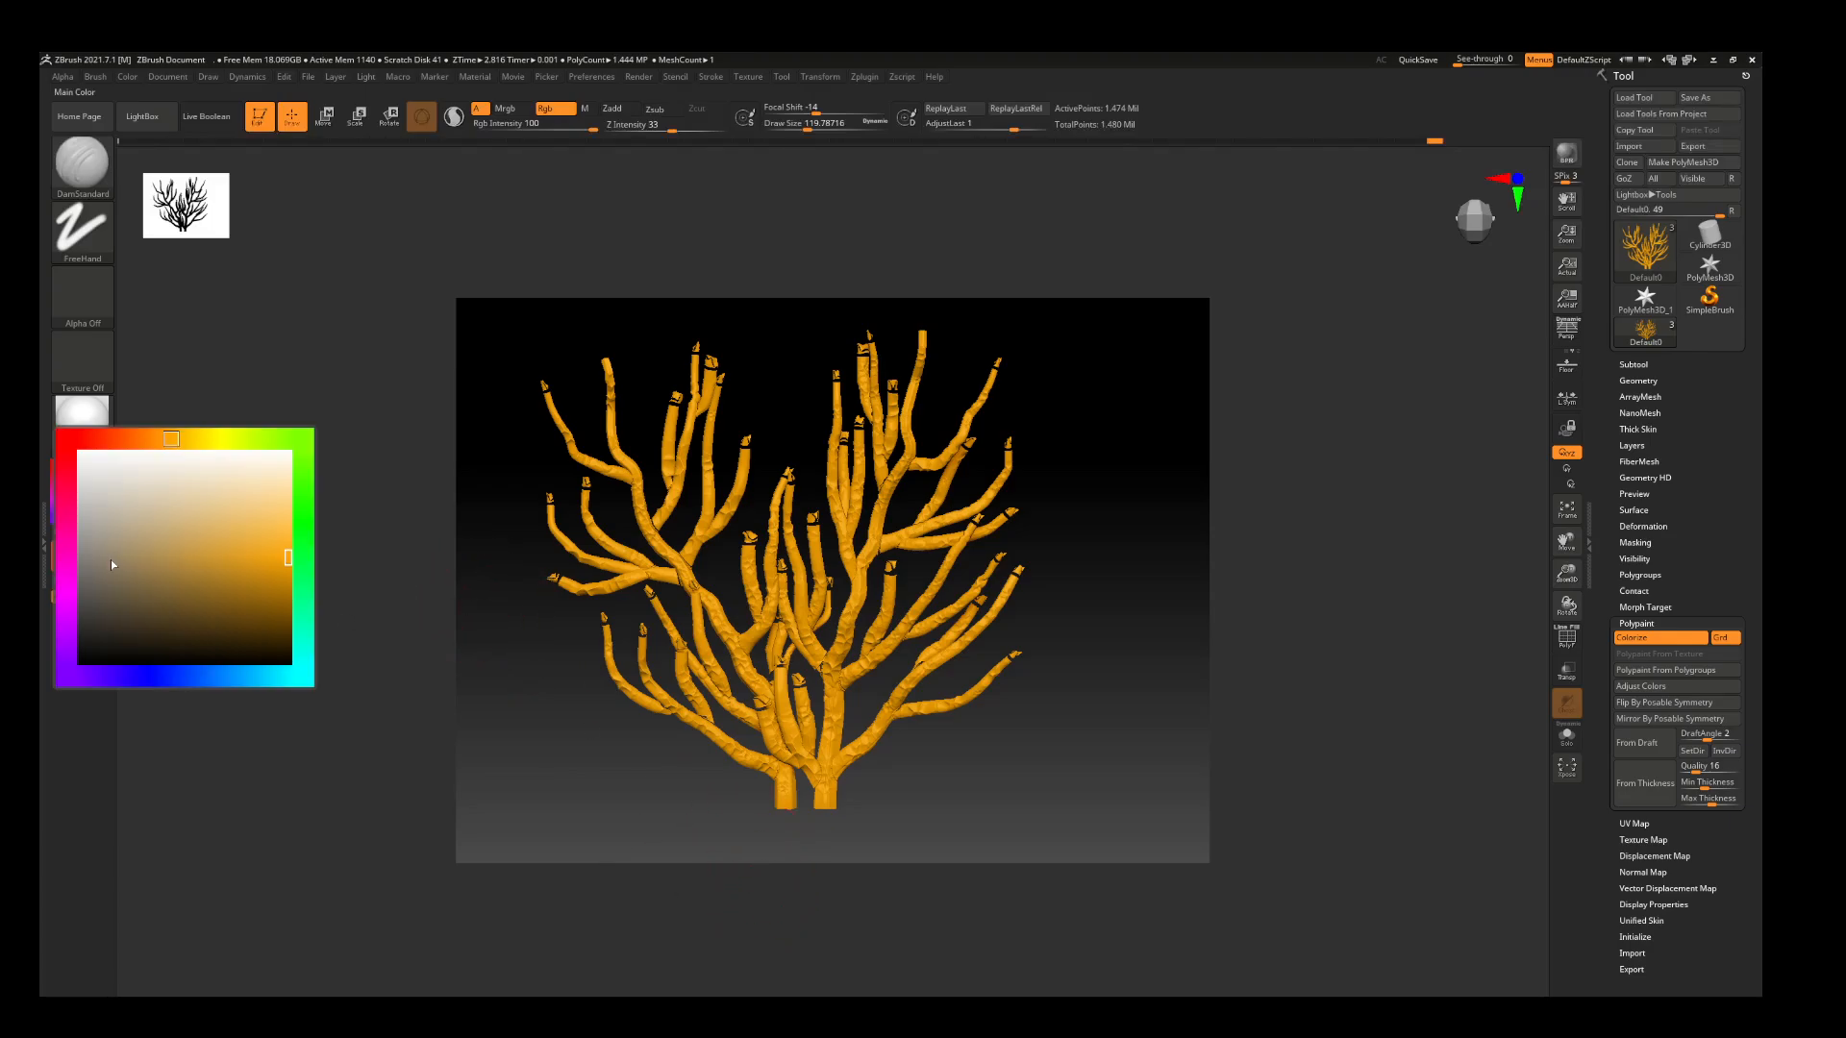
{"action": "left_click", "coordinate": [106, 445]}
{"action": "left_click_drag", "start_coordinate": [286, 605], "coordinate": [288, 626]}
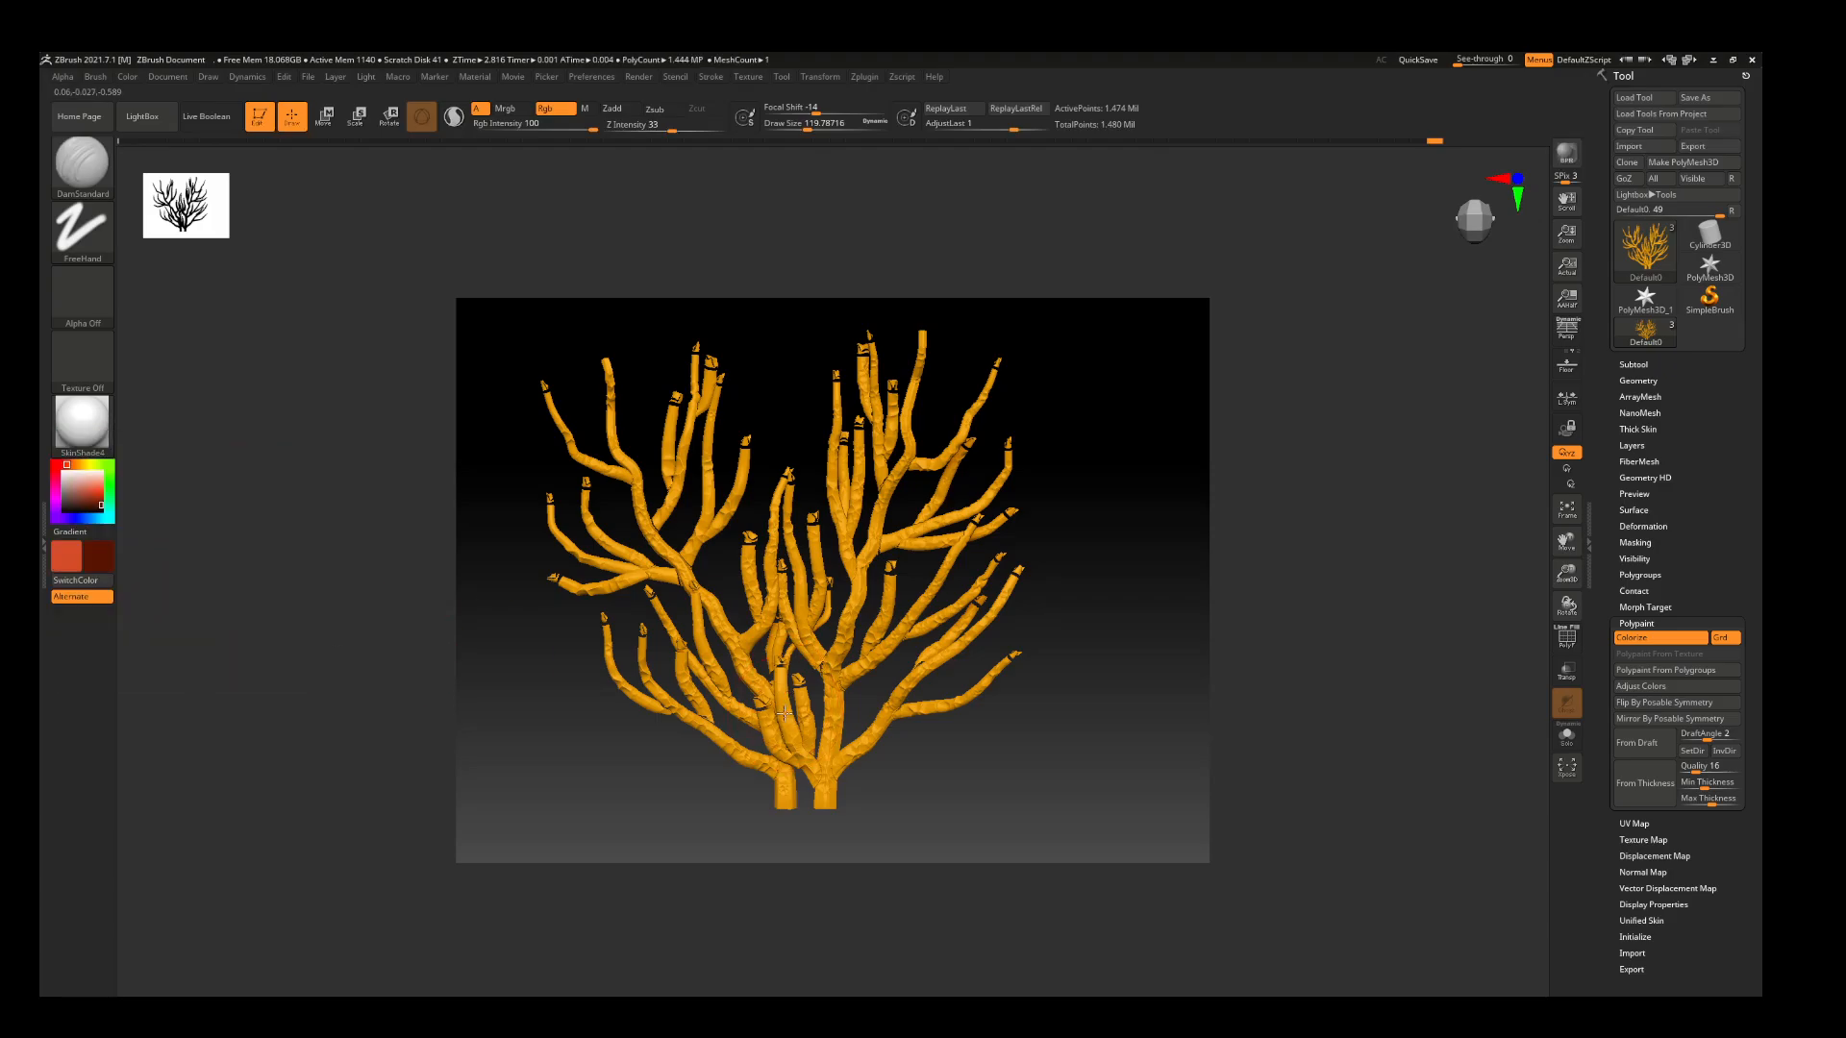
Try painting the coral's trunk bases and lower branches dark red-brown at full intensity
{"action": "left_click_drag", "start_coordinate": [783, 712], "coordinate": [836, 770]}
{"action": "key", "text": "ctrl+z"}
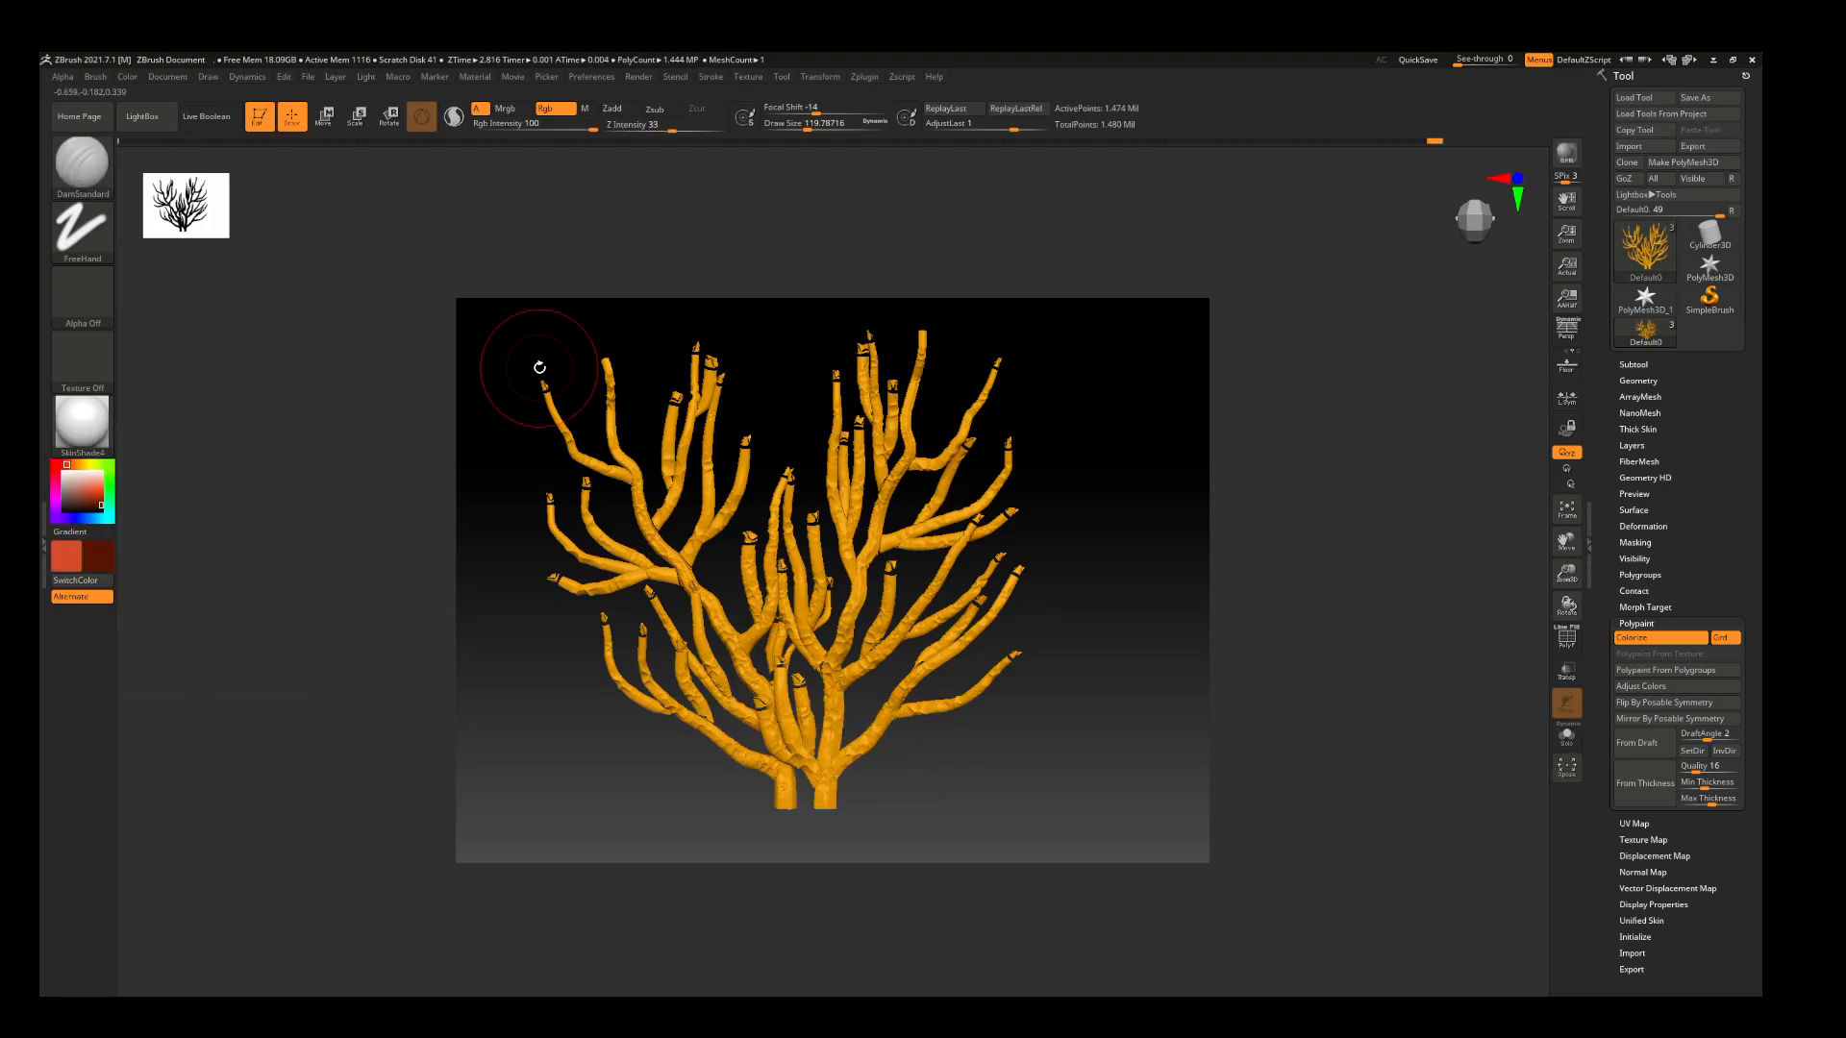
{"action": "left_click_drag", "start_coordinate": [830, 769], "coordinate": [819, 861]}
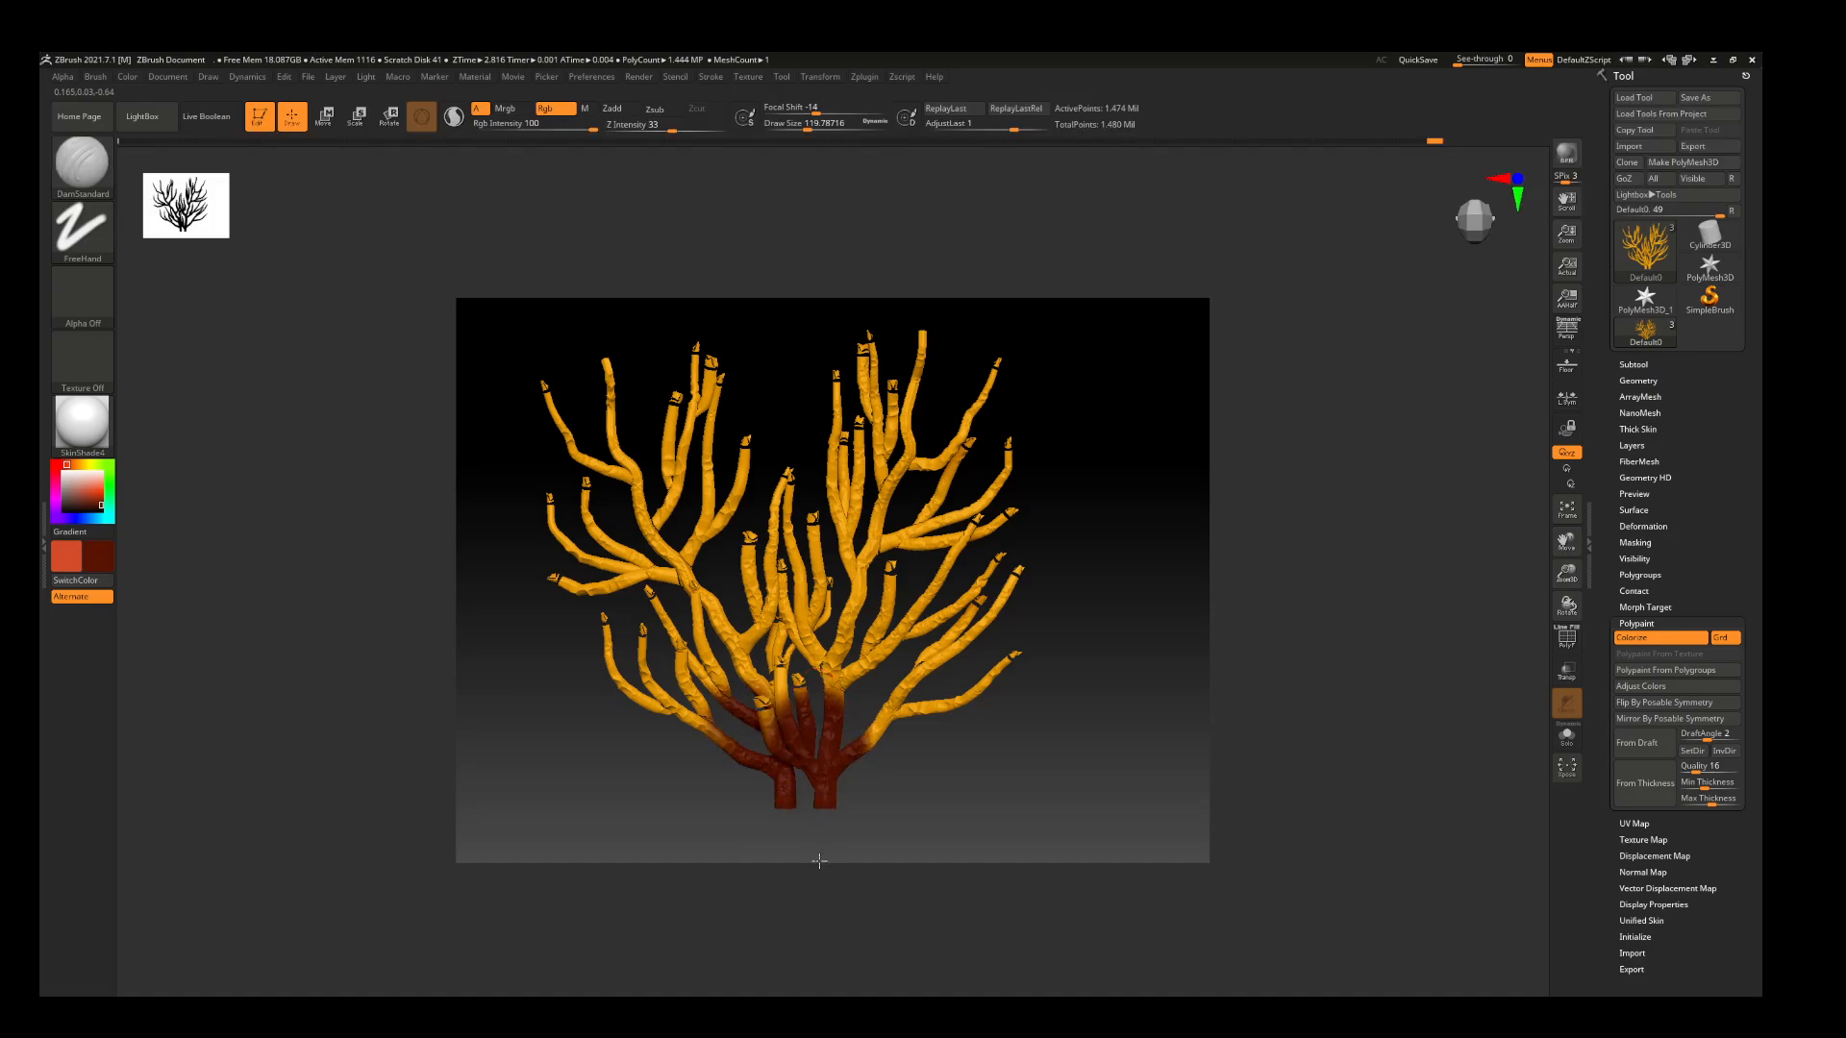
{"action": "key", "text": "ctrl+z"}
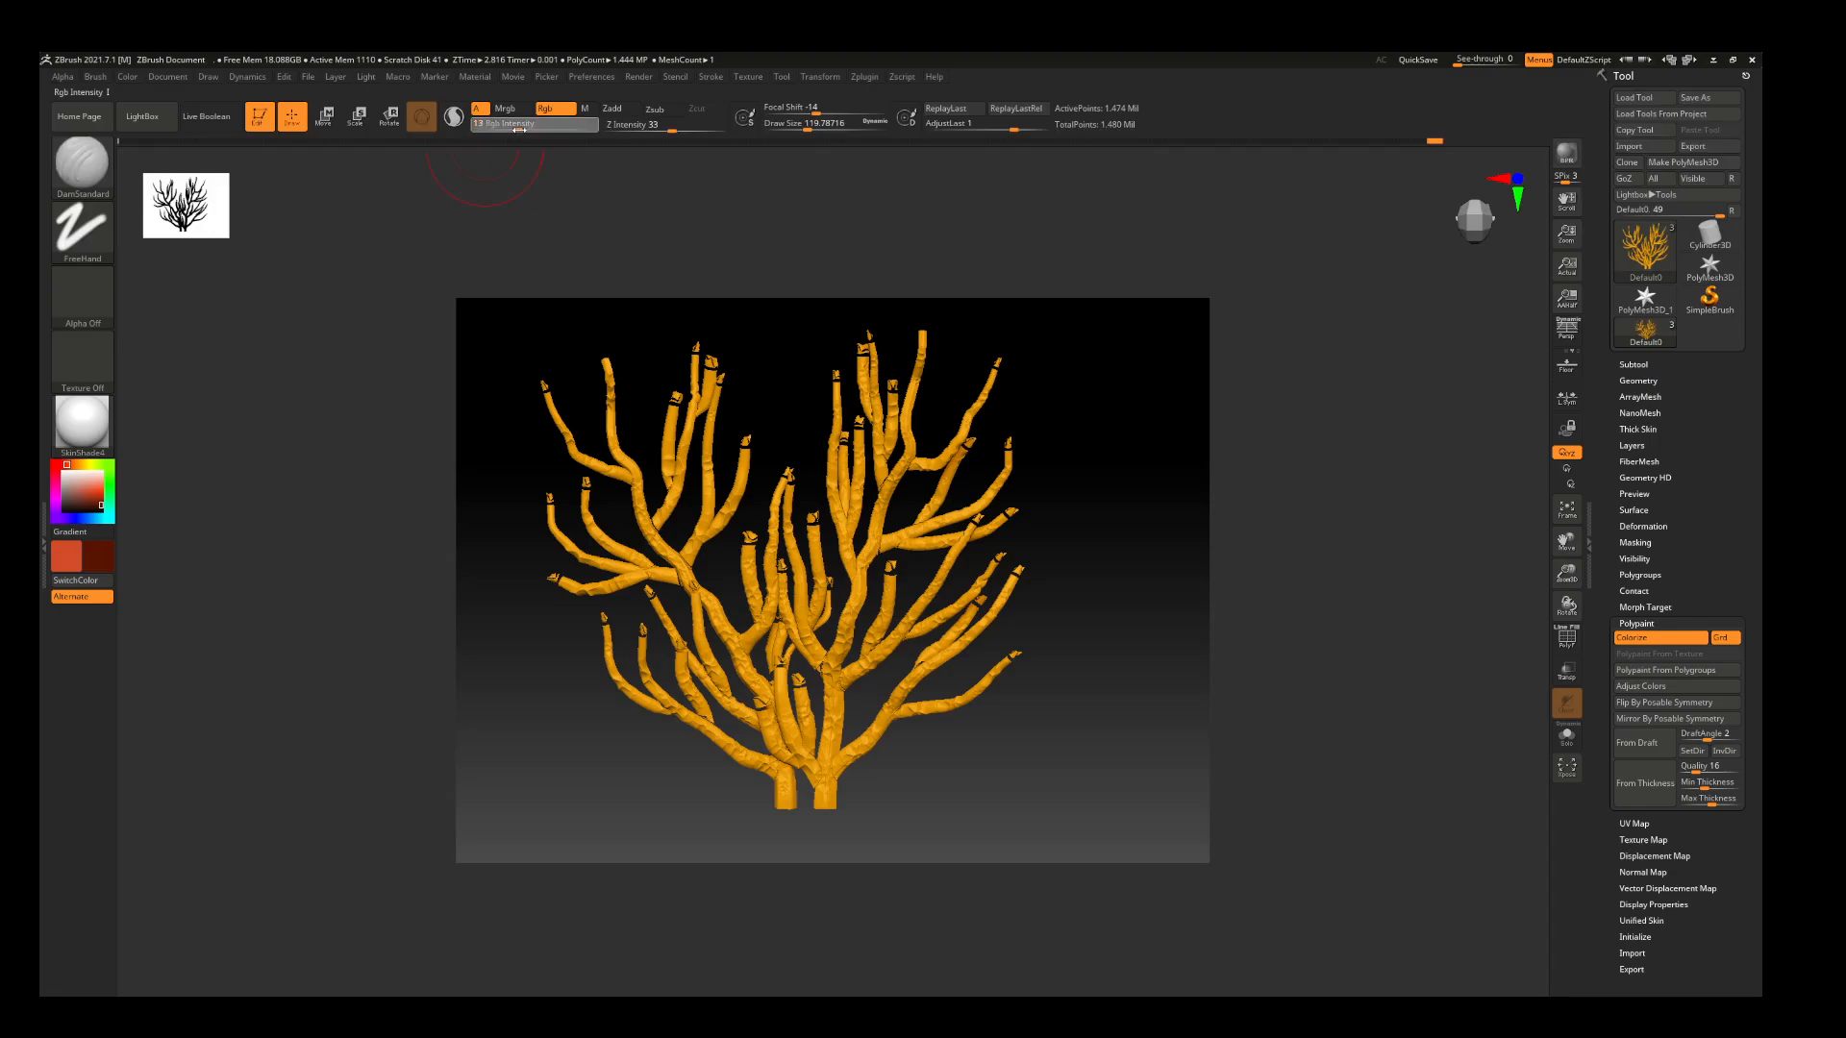
Lower the RGB intensity to 9 and shade the trunk bases and lower central branches with the dark red-brown
{"action": "left_click_drag", "start_coordinate": [512, 129], "coordinate": [510, 129]}
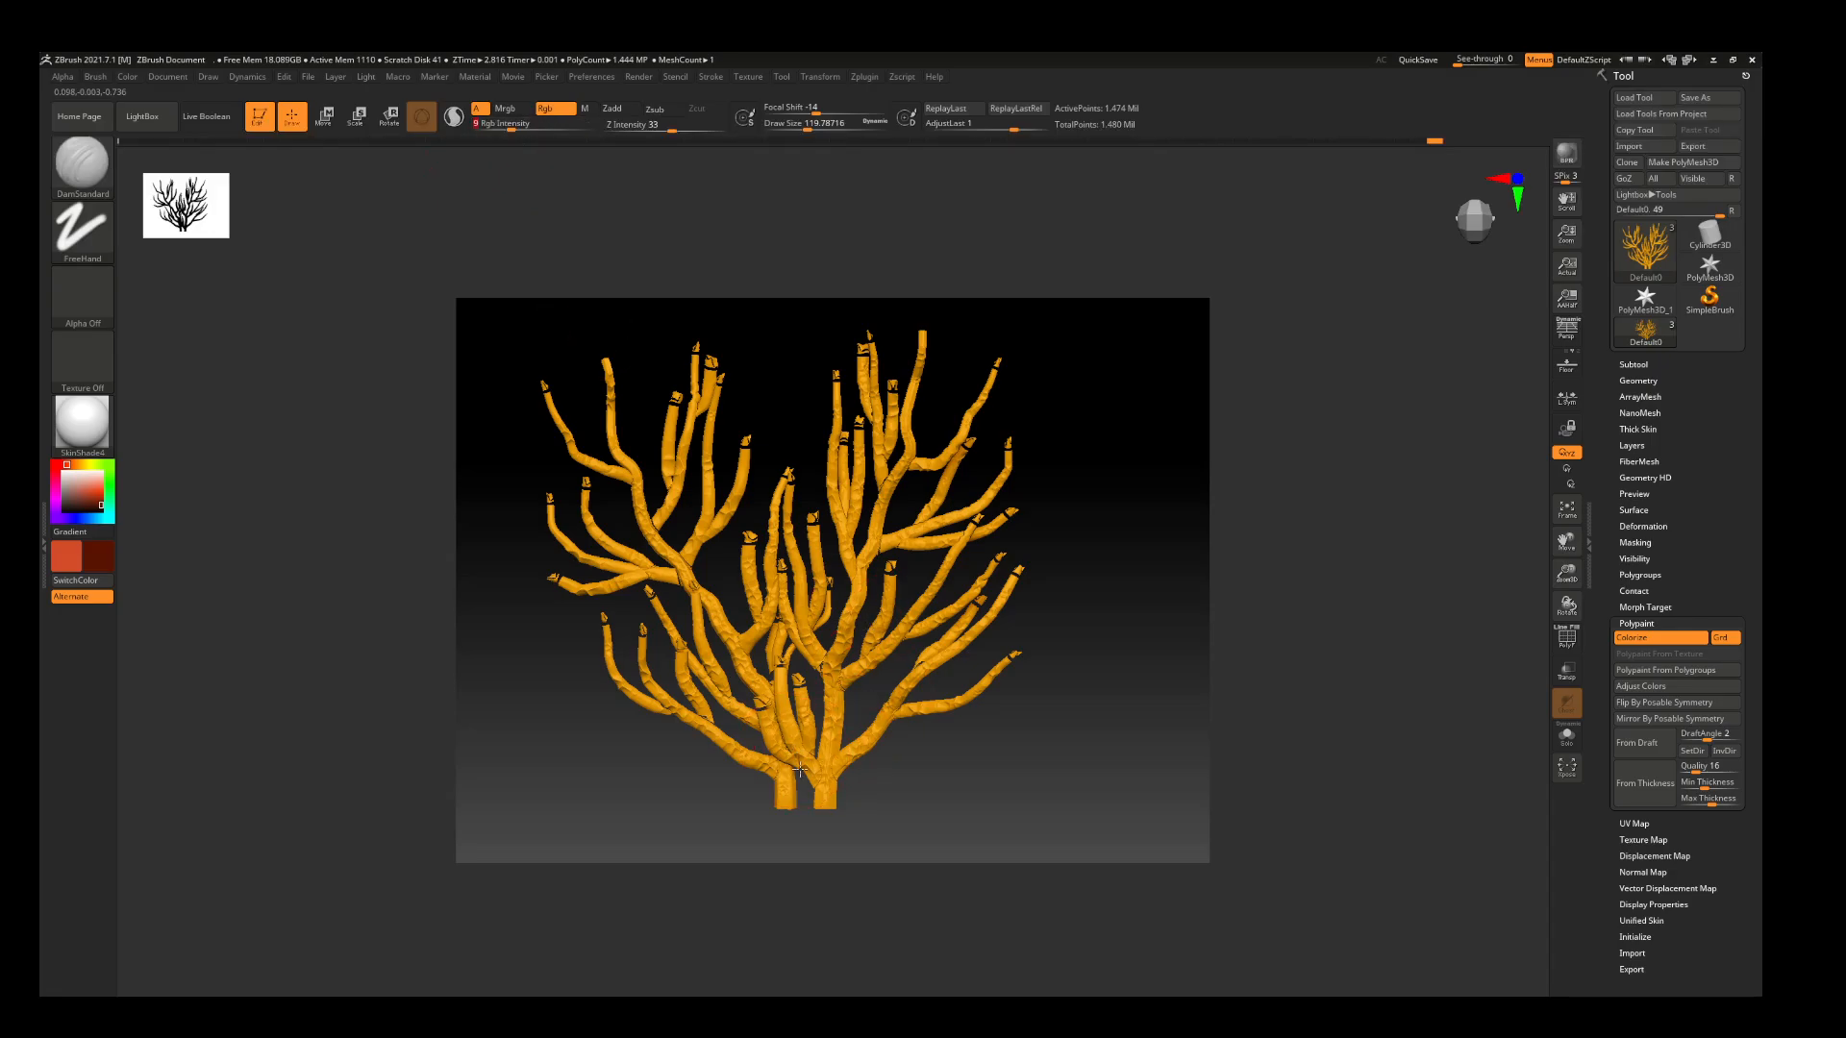
{"action": "mouse_move", "coordinate": [799, 769]}
{"action": "left_mouse_down"}
{"action": "mouse_move", "coordinate": [774, 726]}
{"action": "mouse_move", "coordinate": [765, 760]}
{"action": "mouse_move", "coordinate": [760, 697]}
{"action": "mouse_move", "coordinate": [802, 822]}
{"action": "mouse_move", "coordinate": [785, 856]}
{"action": "left_mouse_up"}
{"action": "mouse_move", "coordinate": [833, 690]}
{"action": "left_mouse_down"}
{"action": "mouse_move", "coordinate": [808, 615]}
{"action": "mouse_move", "coordinate": [756, 704]}
{"action": "mouse_move", "coordinate": [829, 663]}
{"action": "left_mouse_up"}
Reduce the draw size to about 100 and subtly darken the branch forks on both sides of the coral's front
{"action": "key", "text": "space"}
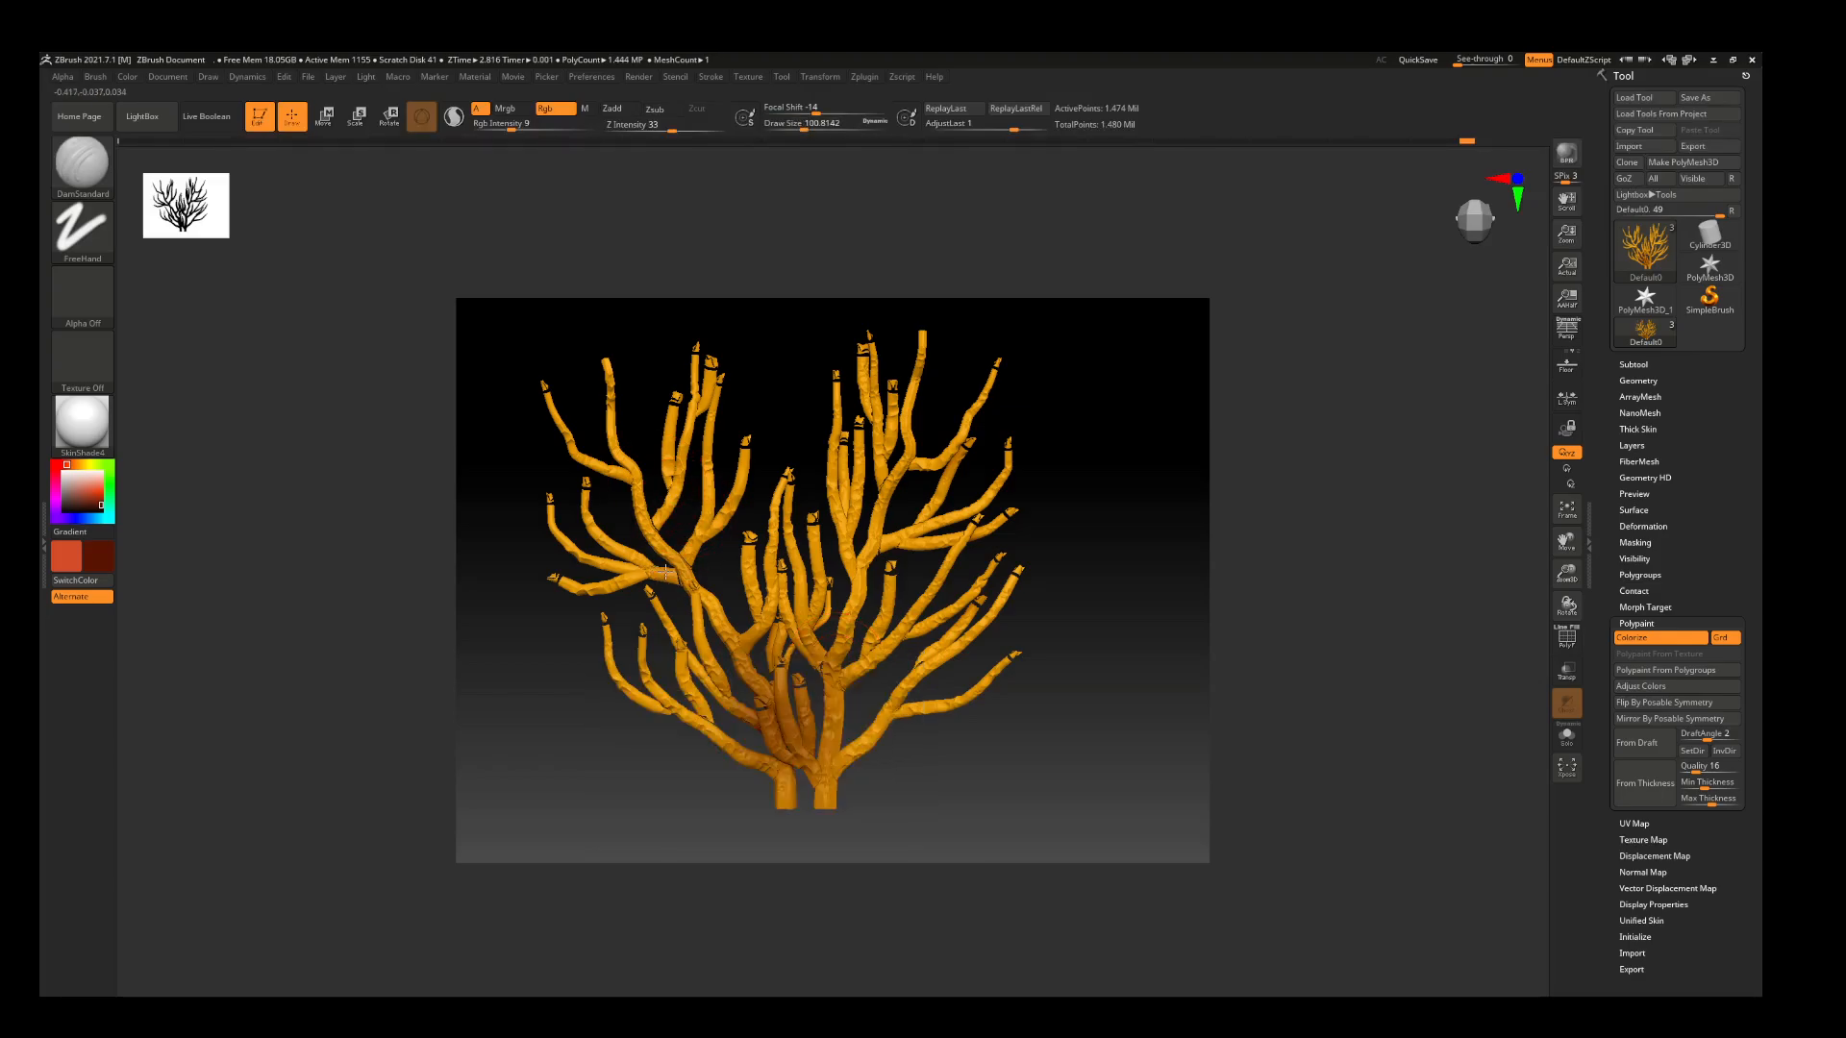
{"action": "left_click_drag", "start_coordinate": [628, 567], "coordinate": [709, 531]}
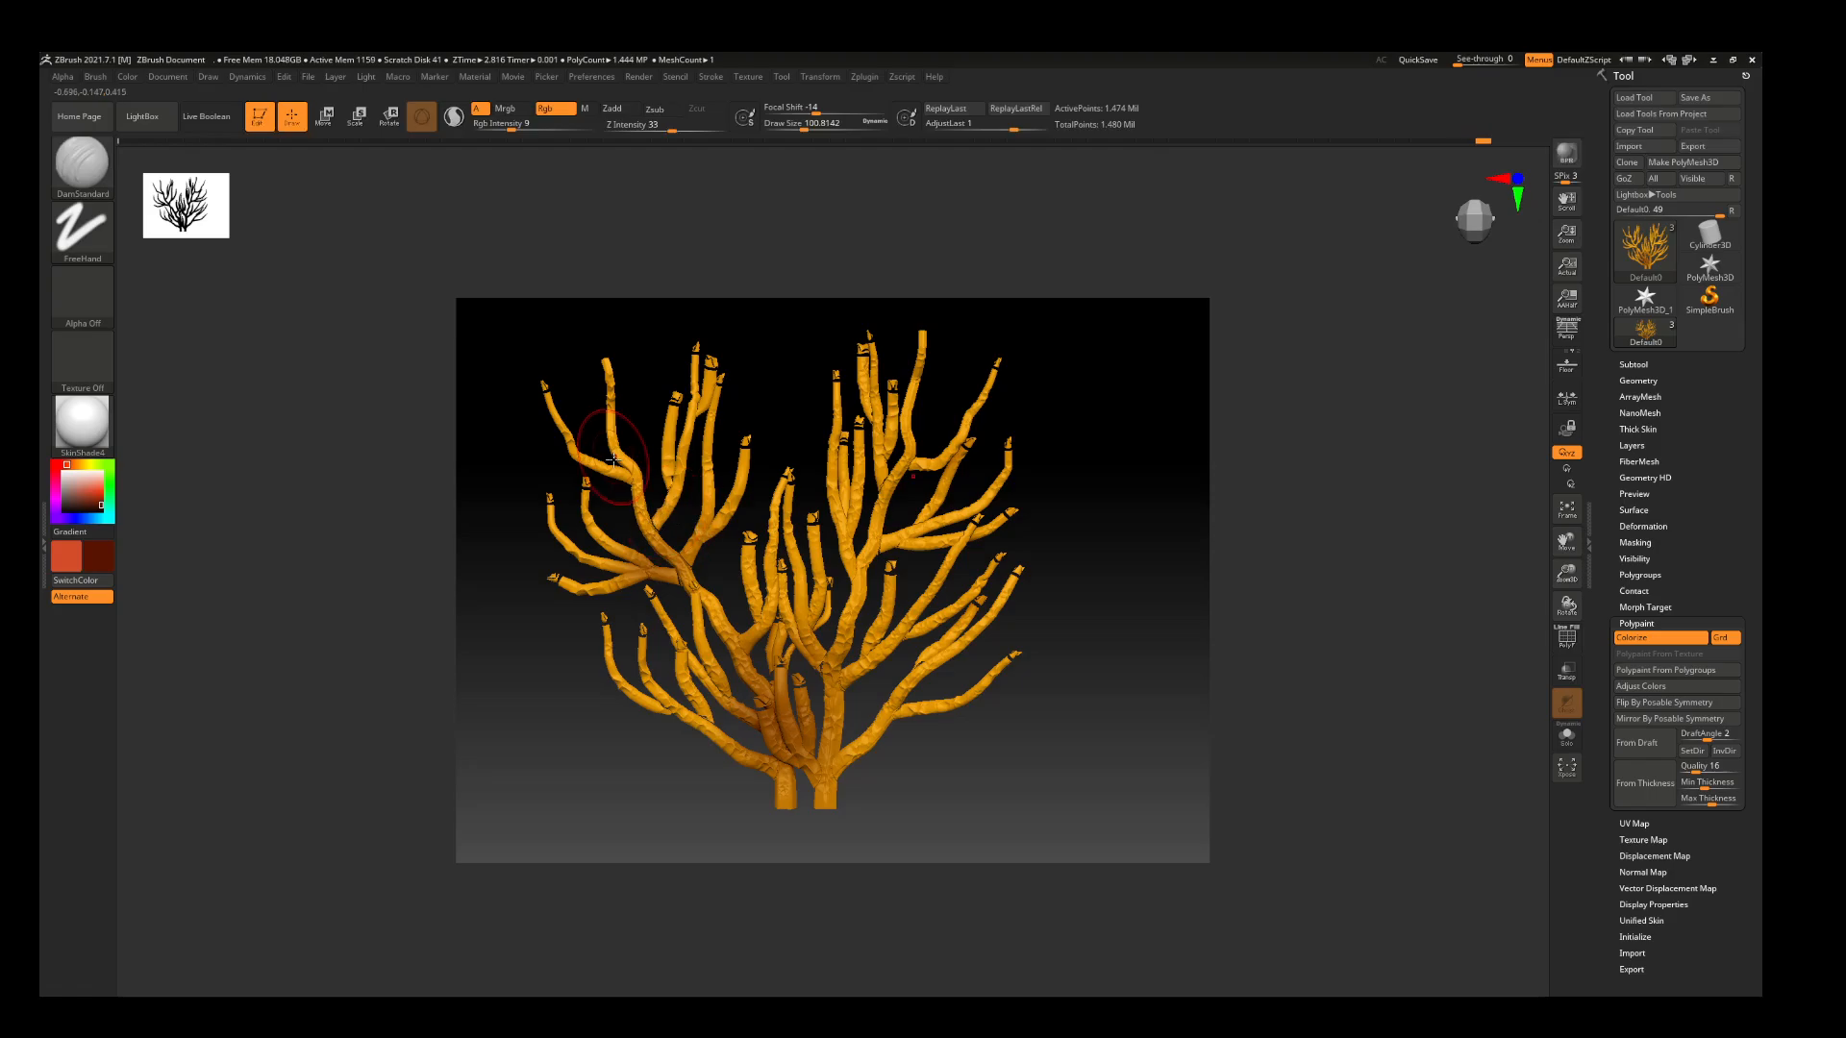
{"action": "left_click_drag", "start_coordinate": [723, 703], "coordinate": [752, 709]}
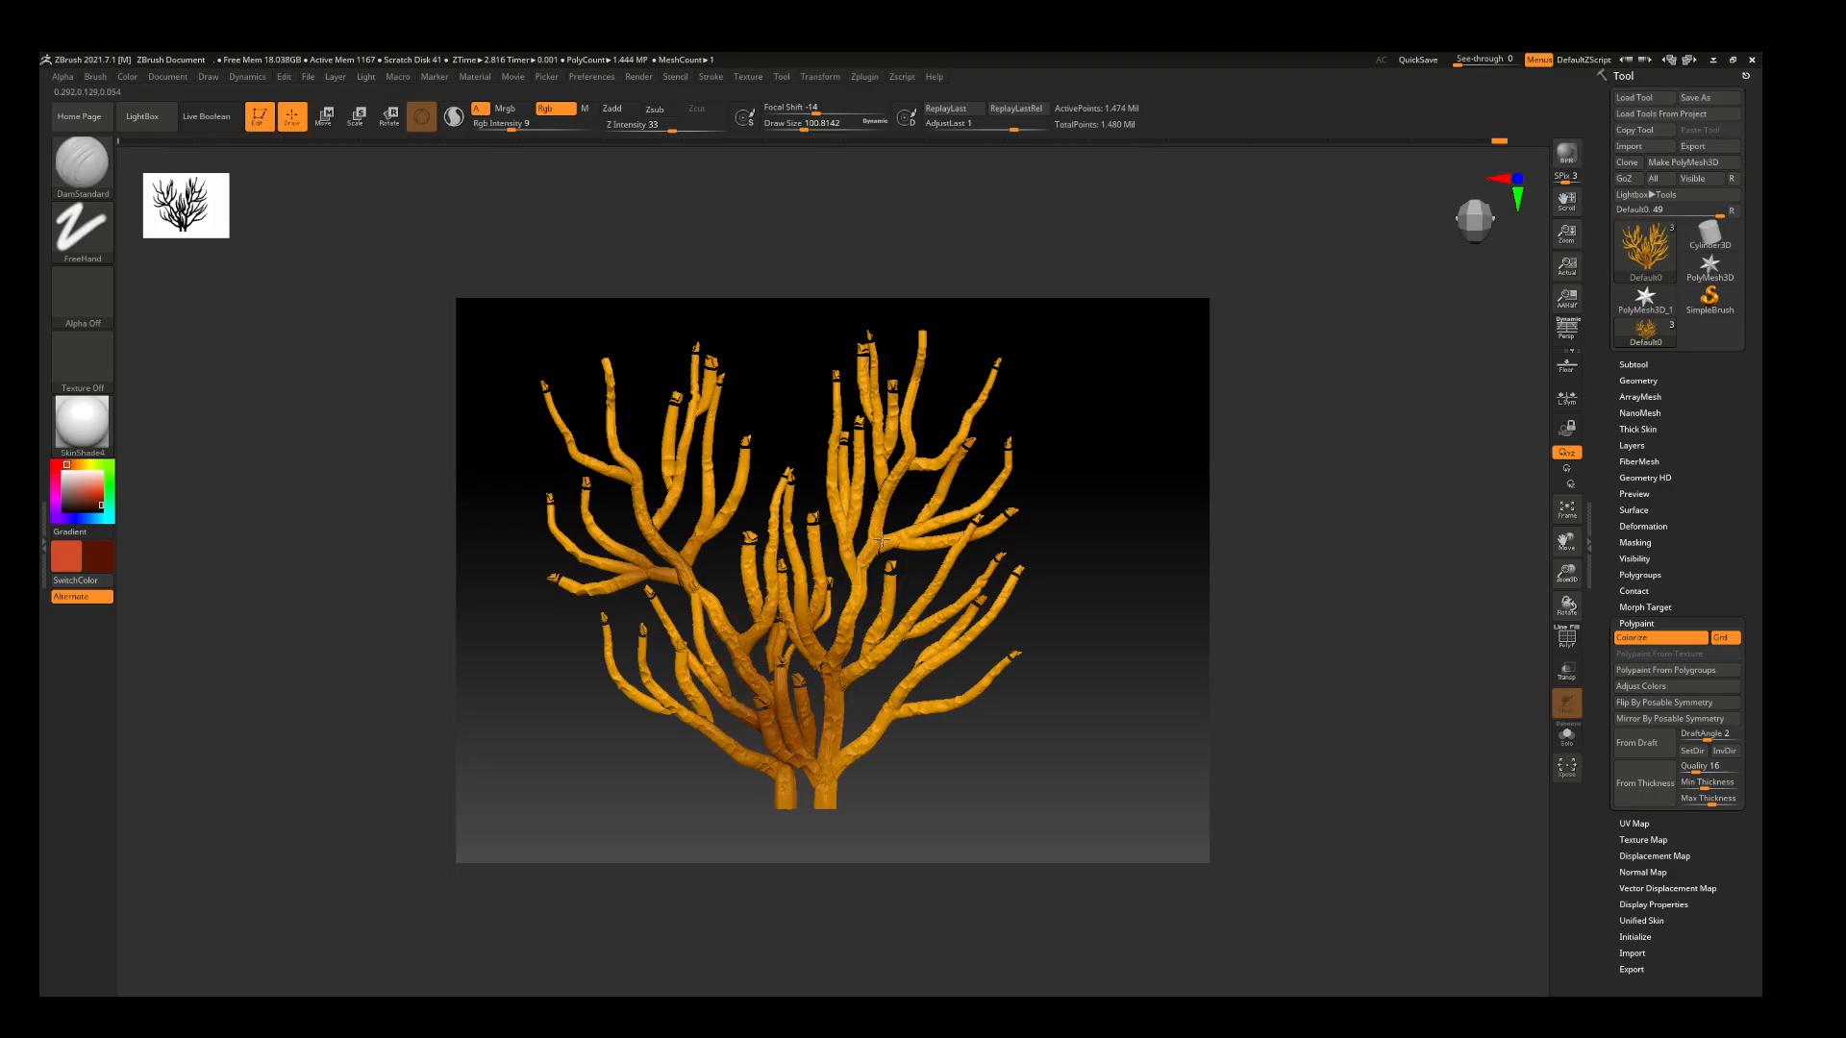
{"action": "mouse_move", "coordinate": [882, 539]}
{"action": "left_mouse_down"}
{"action": "mouse_move", "coordinate": [879, 524]}
{"action": "mouse_move", "coordinate": [899, 555]}
{"action": "left_mouse_up"}
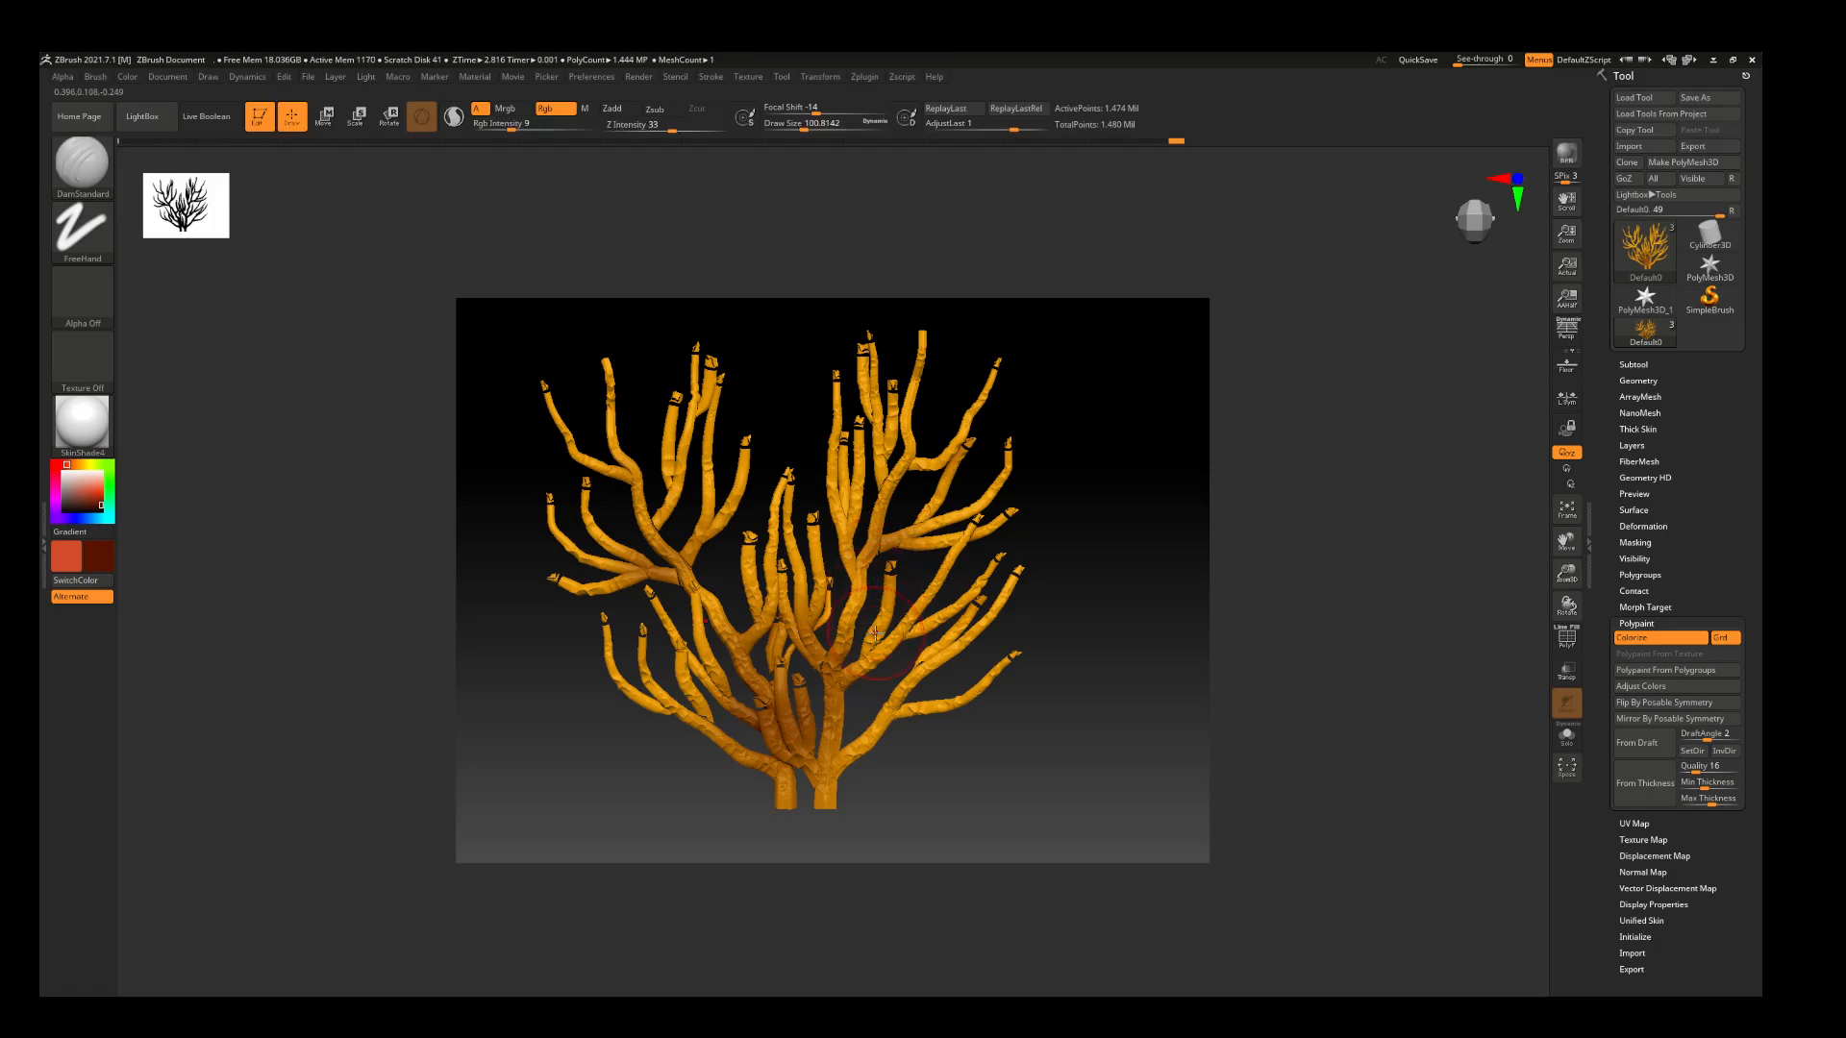
{"action": "mouse_move", "coordinate": [856, 738]}
{"action": "left_mouse_down"}
{"action": "mouse_move", "coordinate": [893, 717]}
{"action": "mouse_move", "coordinate": [848, 505]}
{"action": "left_mouse_up"}
{"action": "left_click_drag", "start_coordinate": [797, 597], "coordinate": [887, 481]}
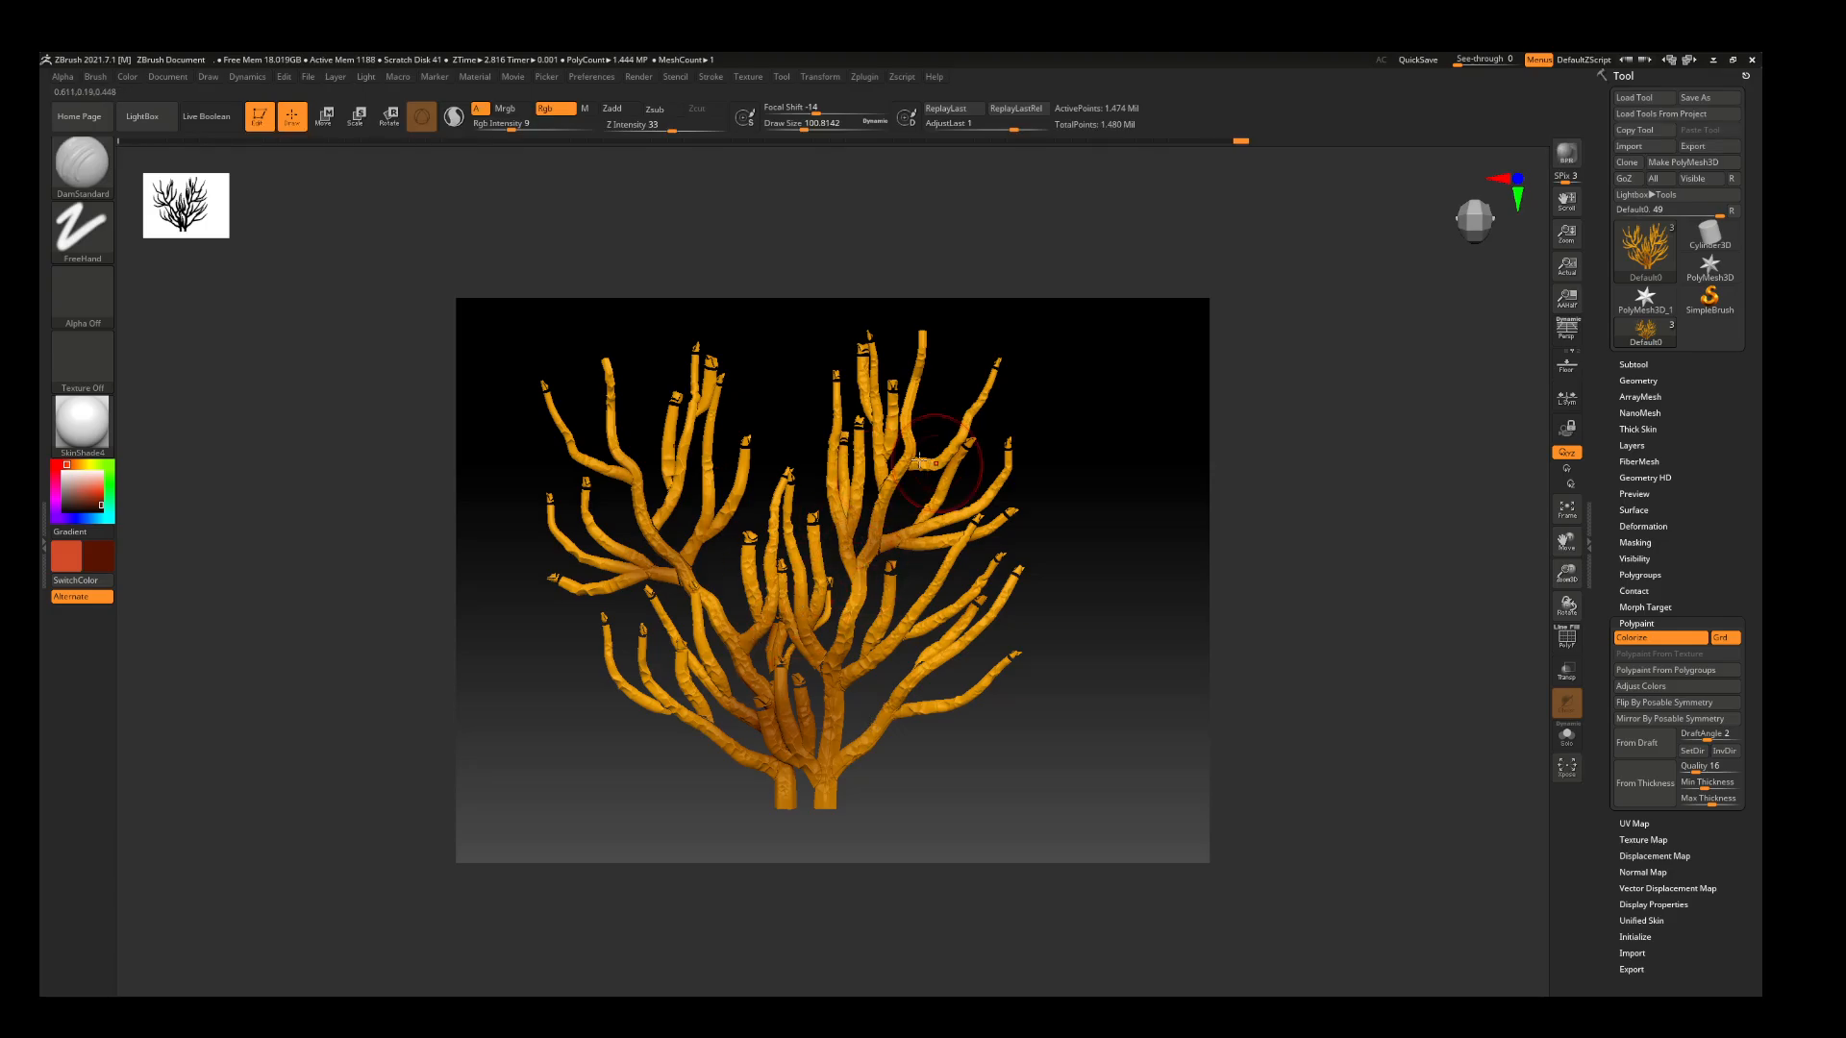
Darken the upper right branch forks from slightly rotated angles
{"action": "right_click_drag", "start_coordinate": [938, 470], "coordinate": [916, 536]}
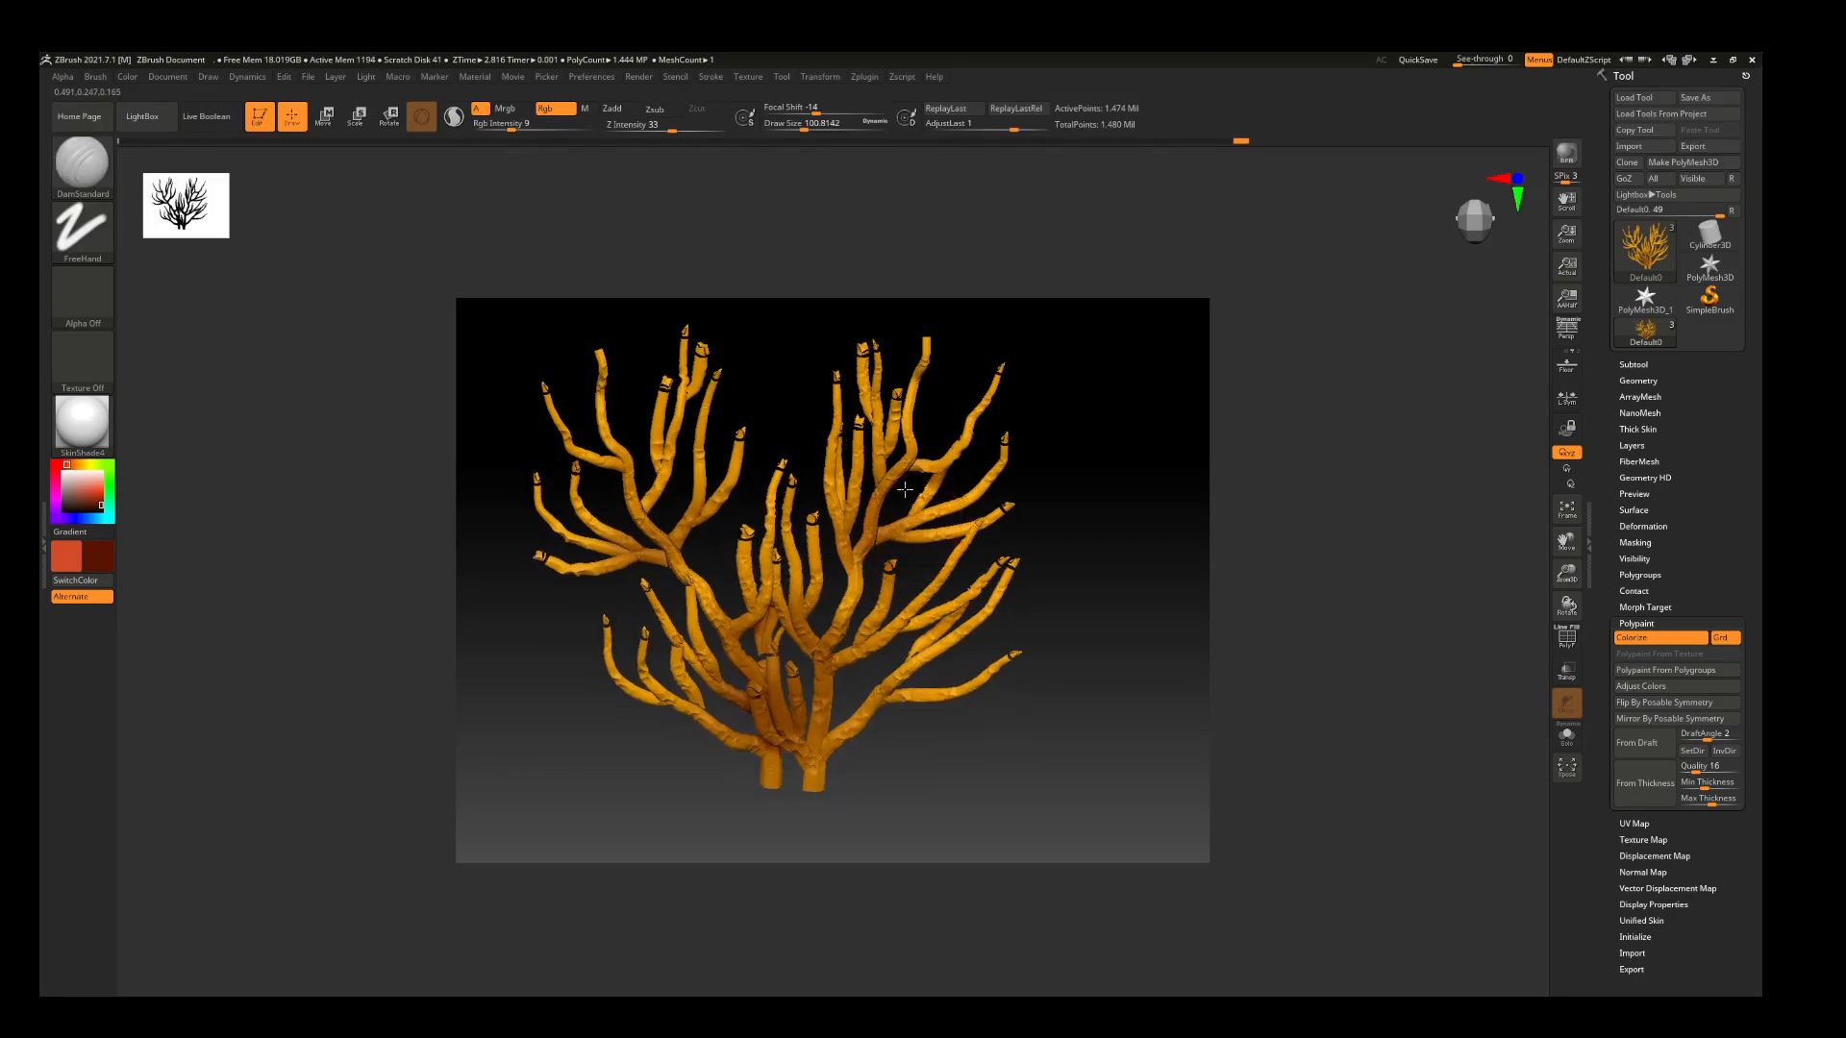
{"action": "left_click_drag", "start_coordinate": [905, 489], "coordinate": [960, 485]}
{"action": "mouse_move", "coordinate": [1089, 681]}
{"action": "left_mouse_down"}
{"action": "mouse_move", "coordinate": [1058, 679]}
{"action": "mouse_move", "coordinate": [1052, 651]}
{"action": "left_mouse_up"}
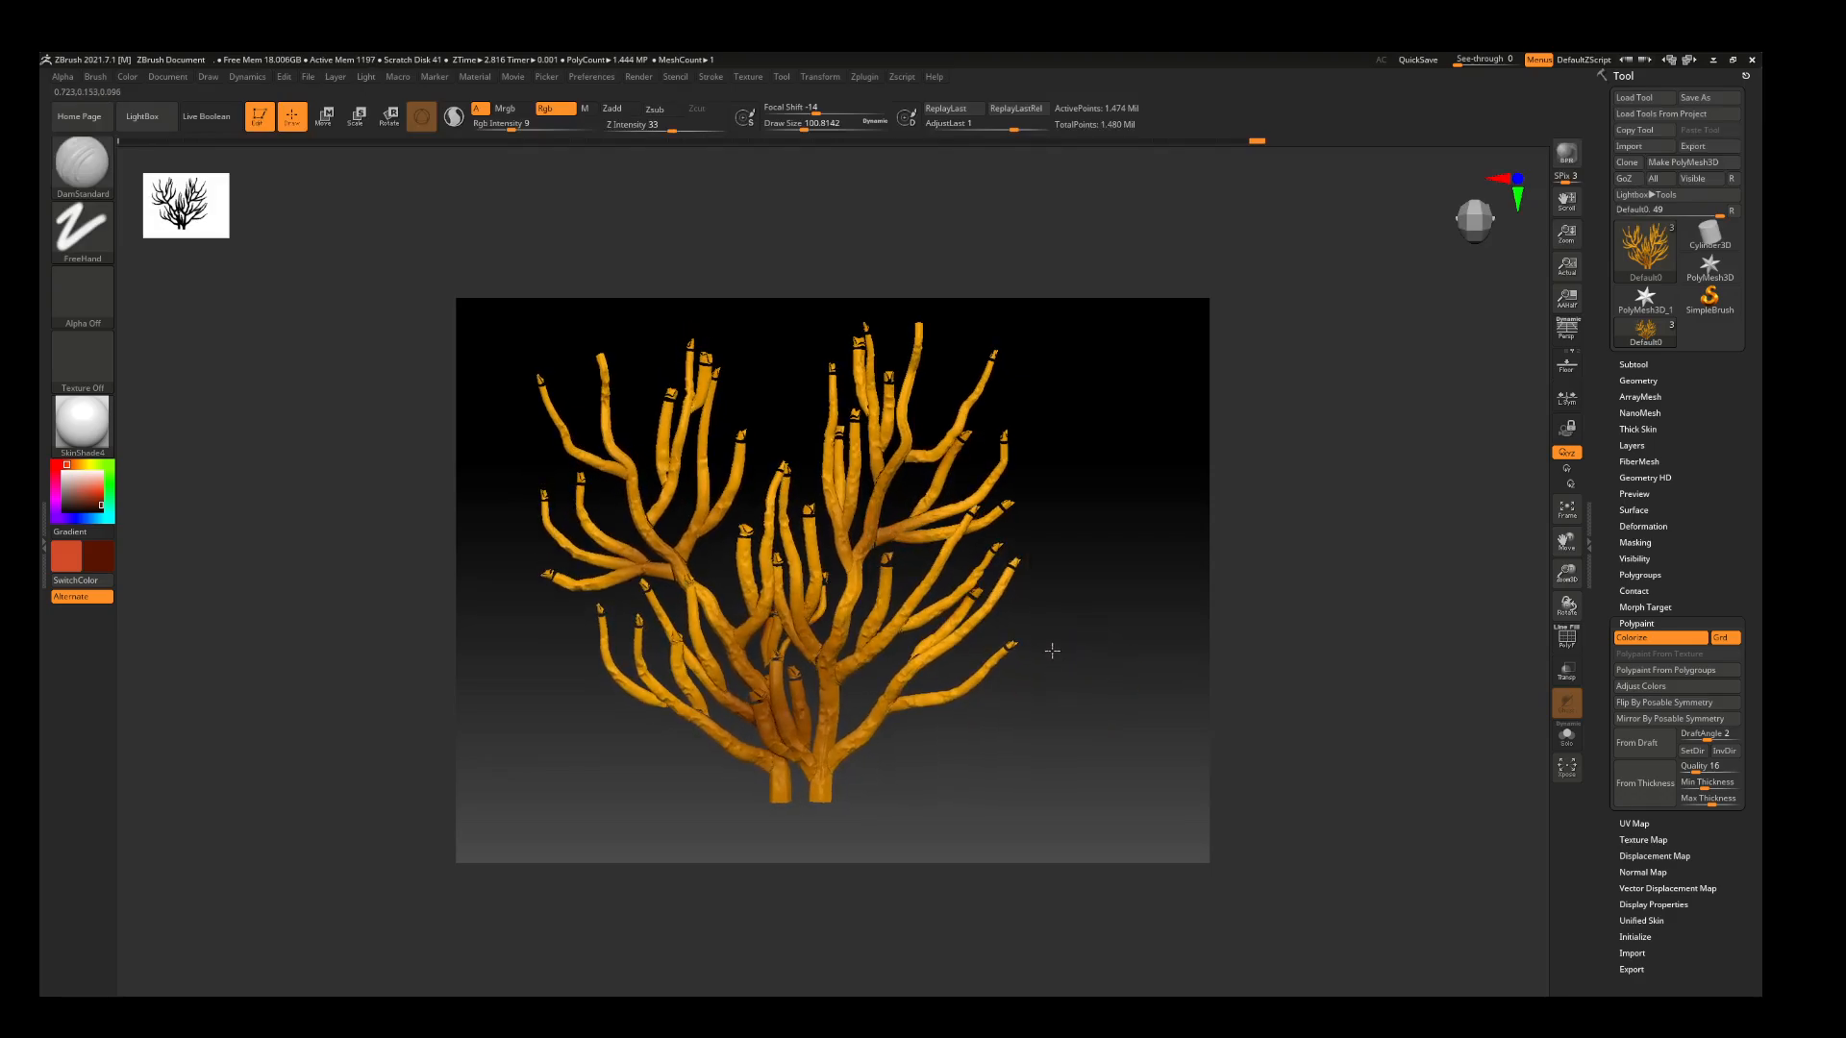
{"action": "right_click_drag", "start_coordinate": [850, 501], "coordinate": [840, 528]}
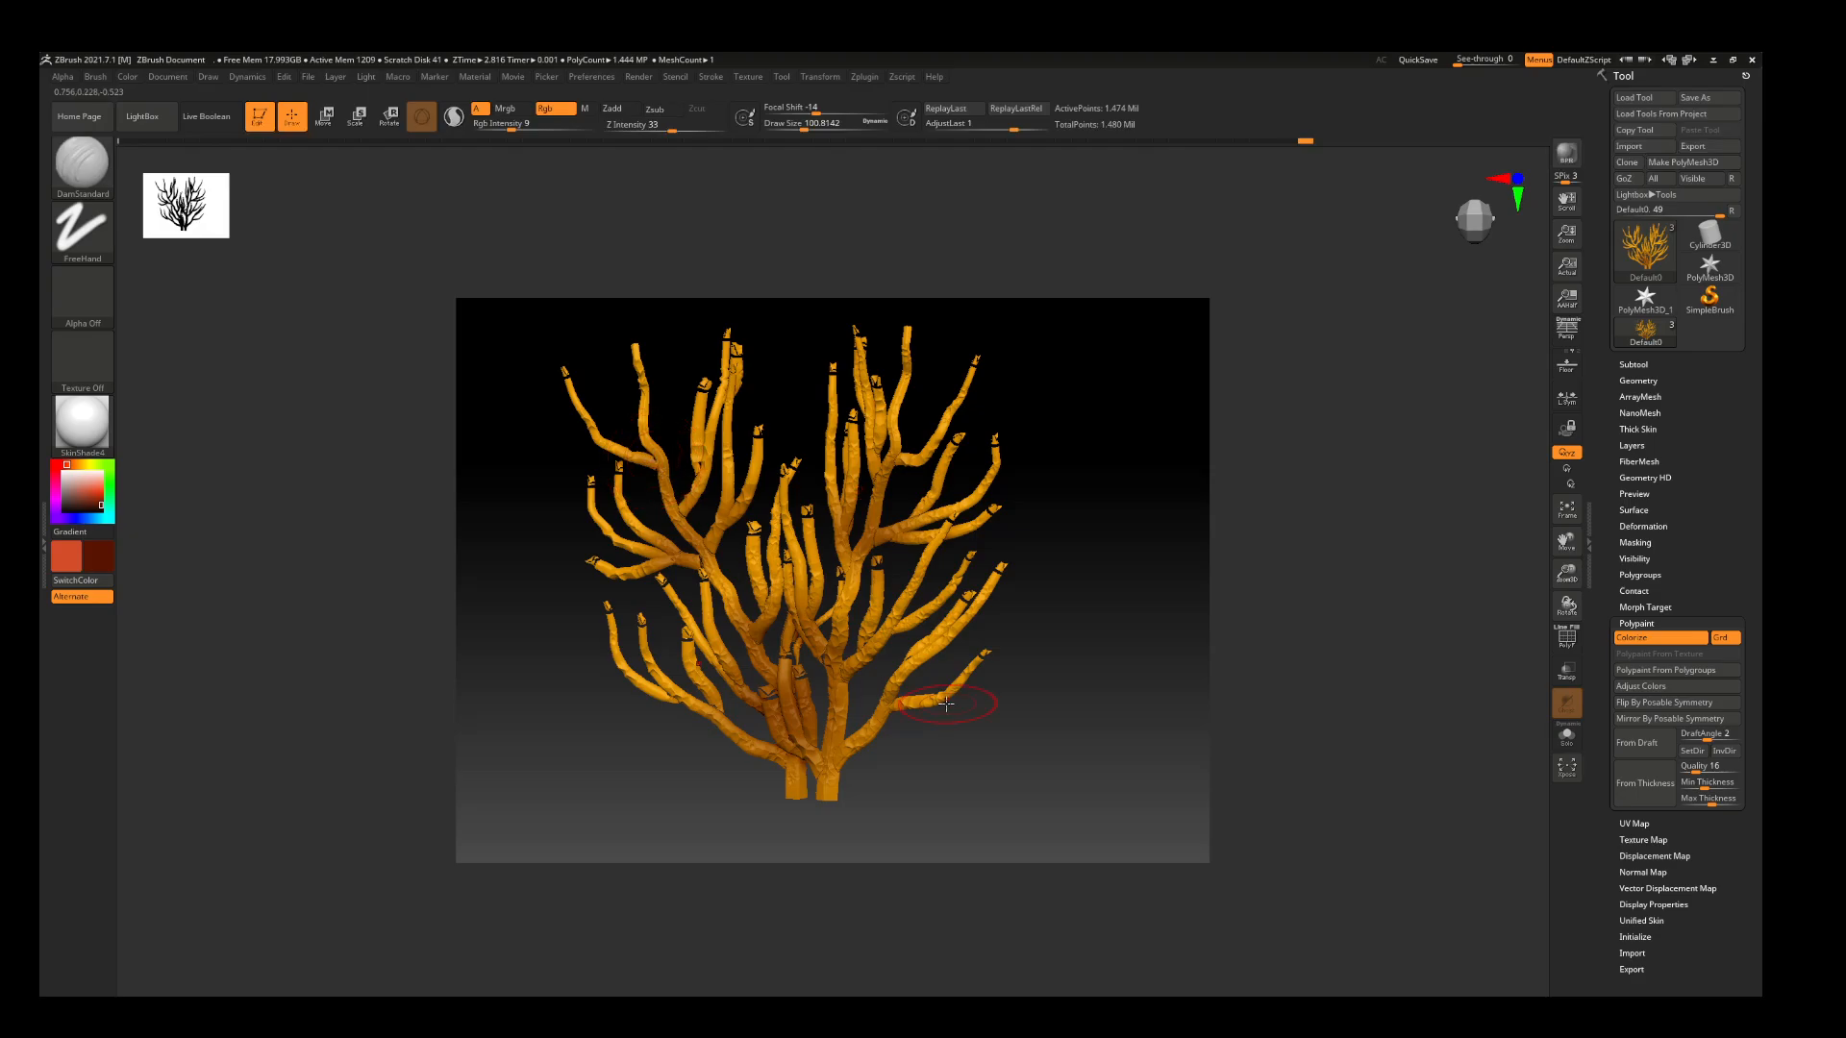
Bring the coral's rear side into view and darken its inner forks and lower branches with the dark red-brown
{"action": "right_click_drag", "start_coordinate": [1051, 704], "coordinate": [1532, 647]}
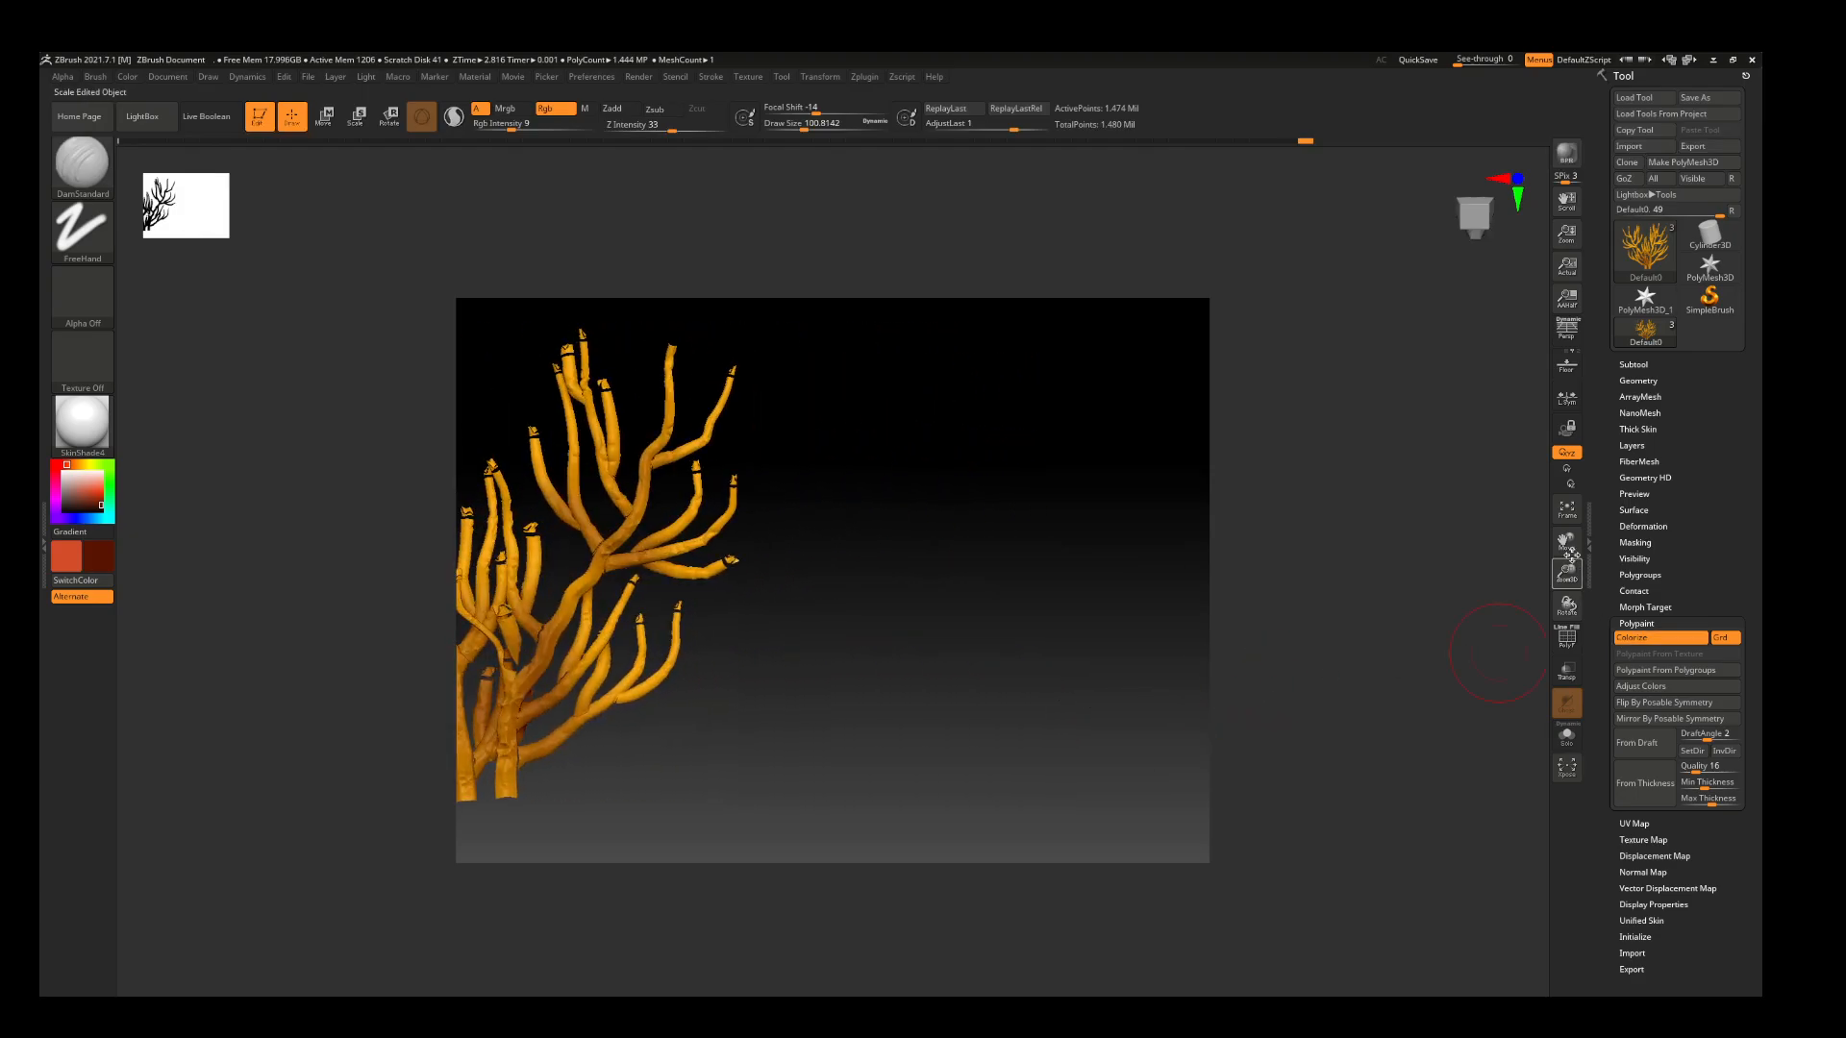
{"action": "left_click_drag", "start_coordinate": [1573, 545], "coordinate": [1750, 526]}
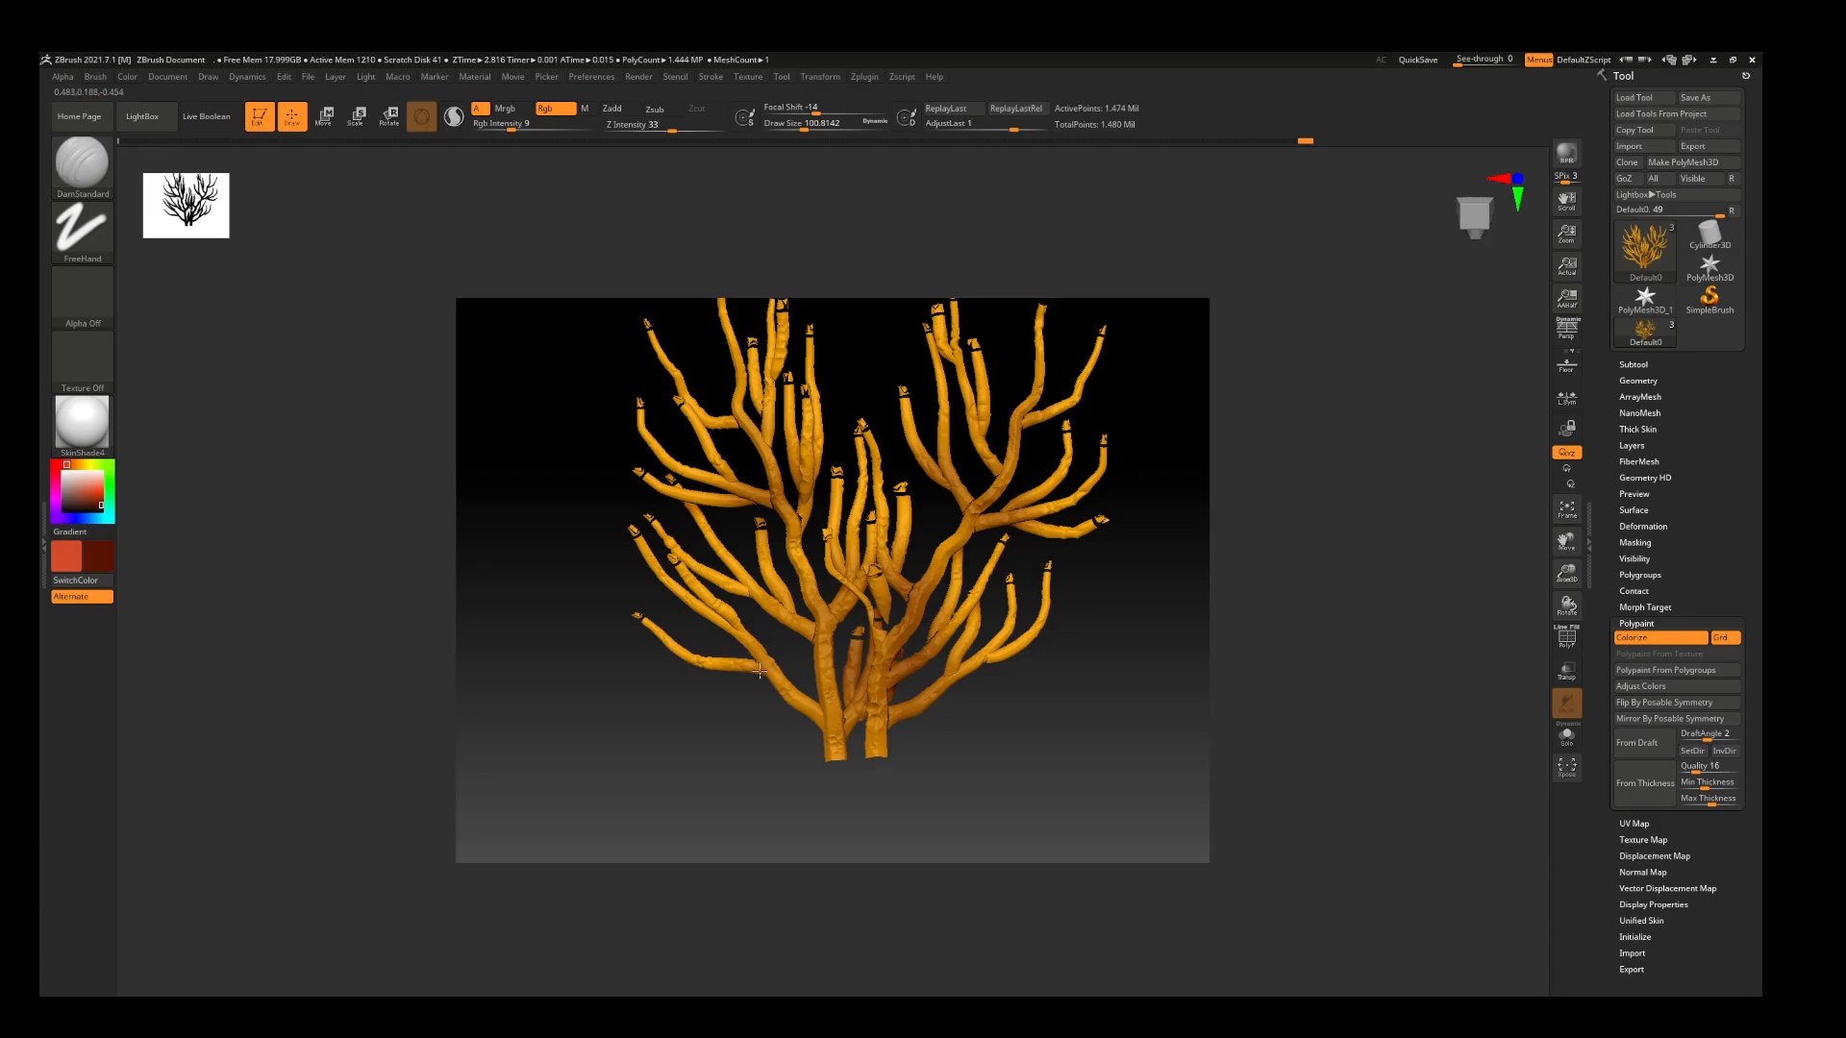
{"action": "right_click_drag", "start_coordinate": [747, 678], "coordinate": [710, 675]}
{"action": "mouse_move", "coordinate": [763, 573]}
{"action": "left_mouse_down"}
{"action": "mouse_move", "coordinate": [771, 604]}
{"action": "mouse_move", "coordinate": [791, 565]}
{"action": "mouse_move", "coordinate": [902, 575]}
{"action": "left_mouse_up"}
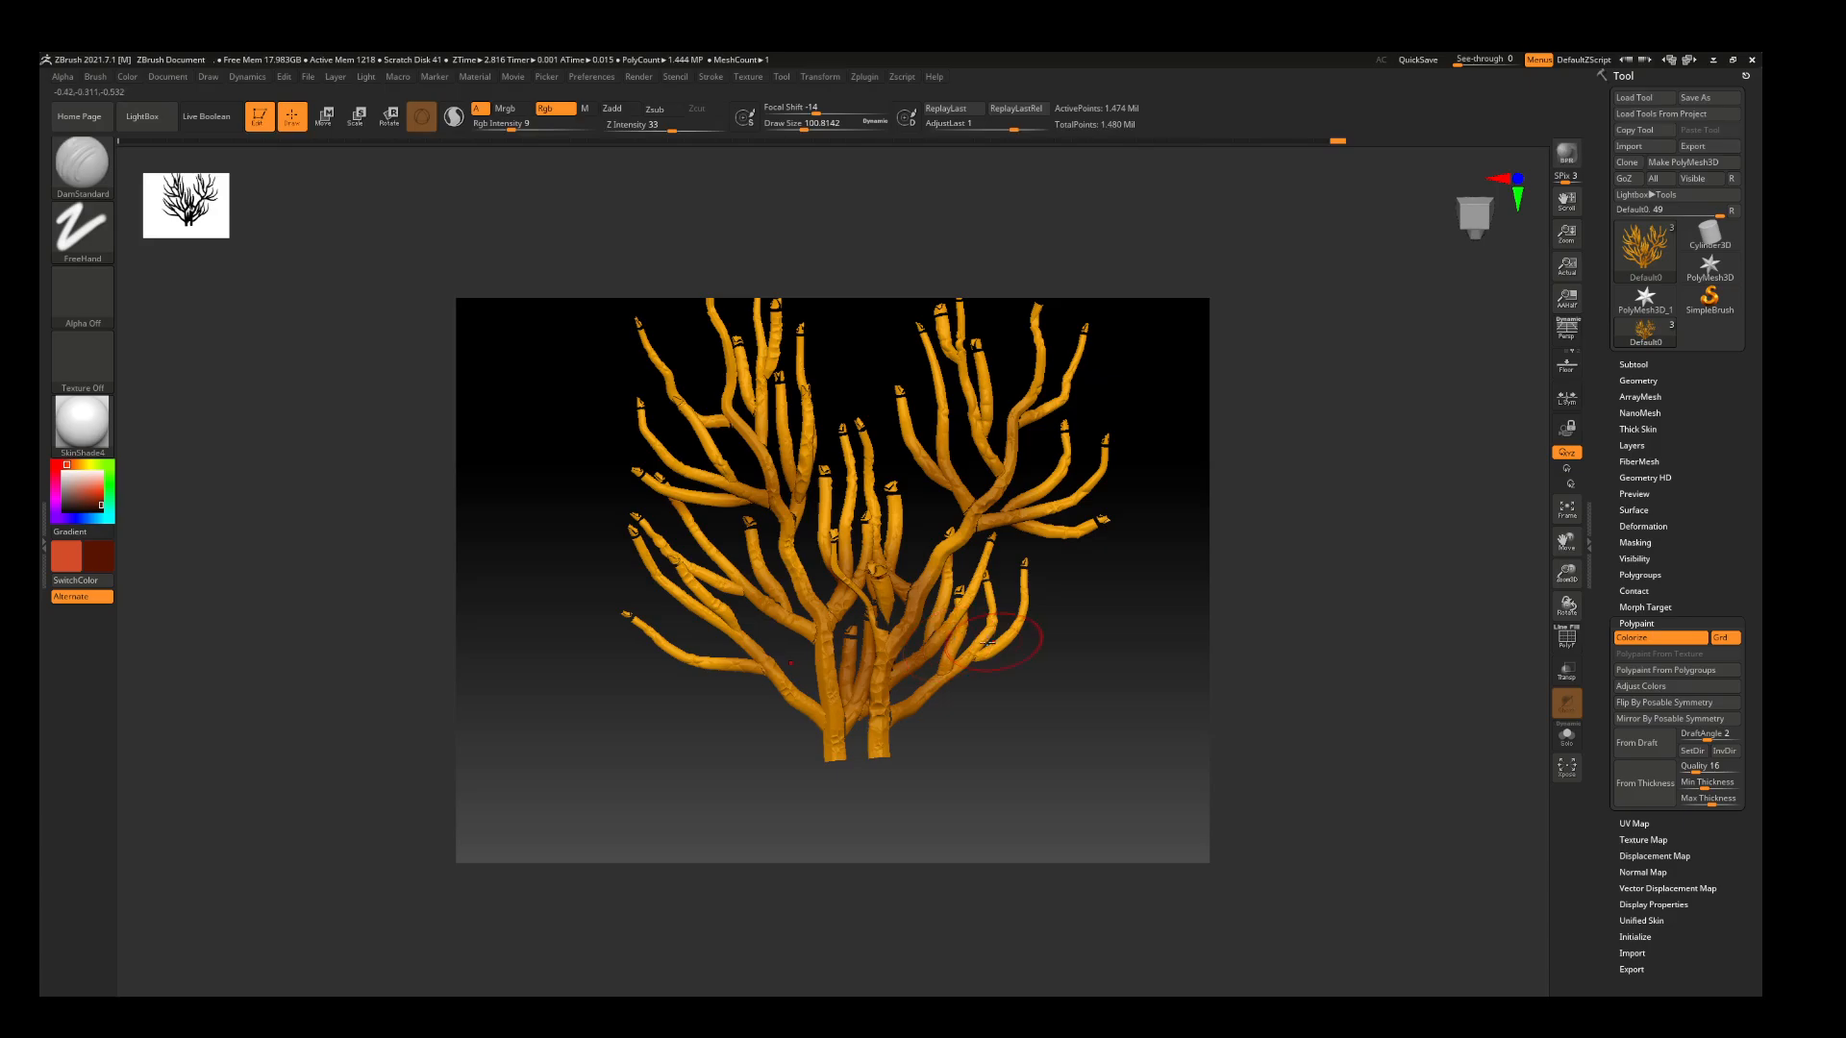
{"action": "left_click_drag", "start_coordinate": [989, 643], "coordinate": [967, 659]}
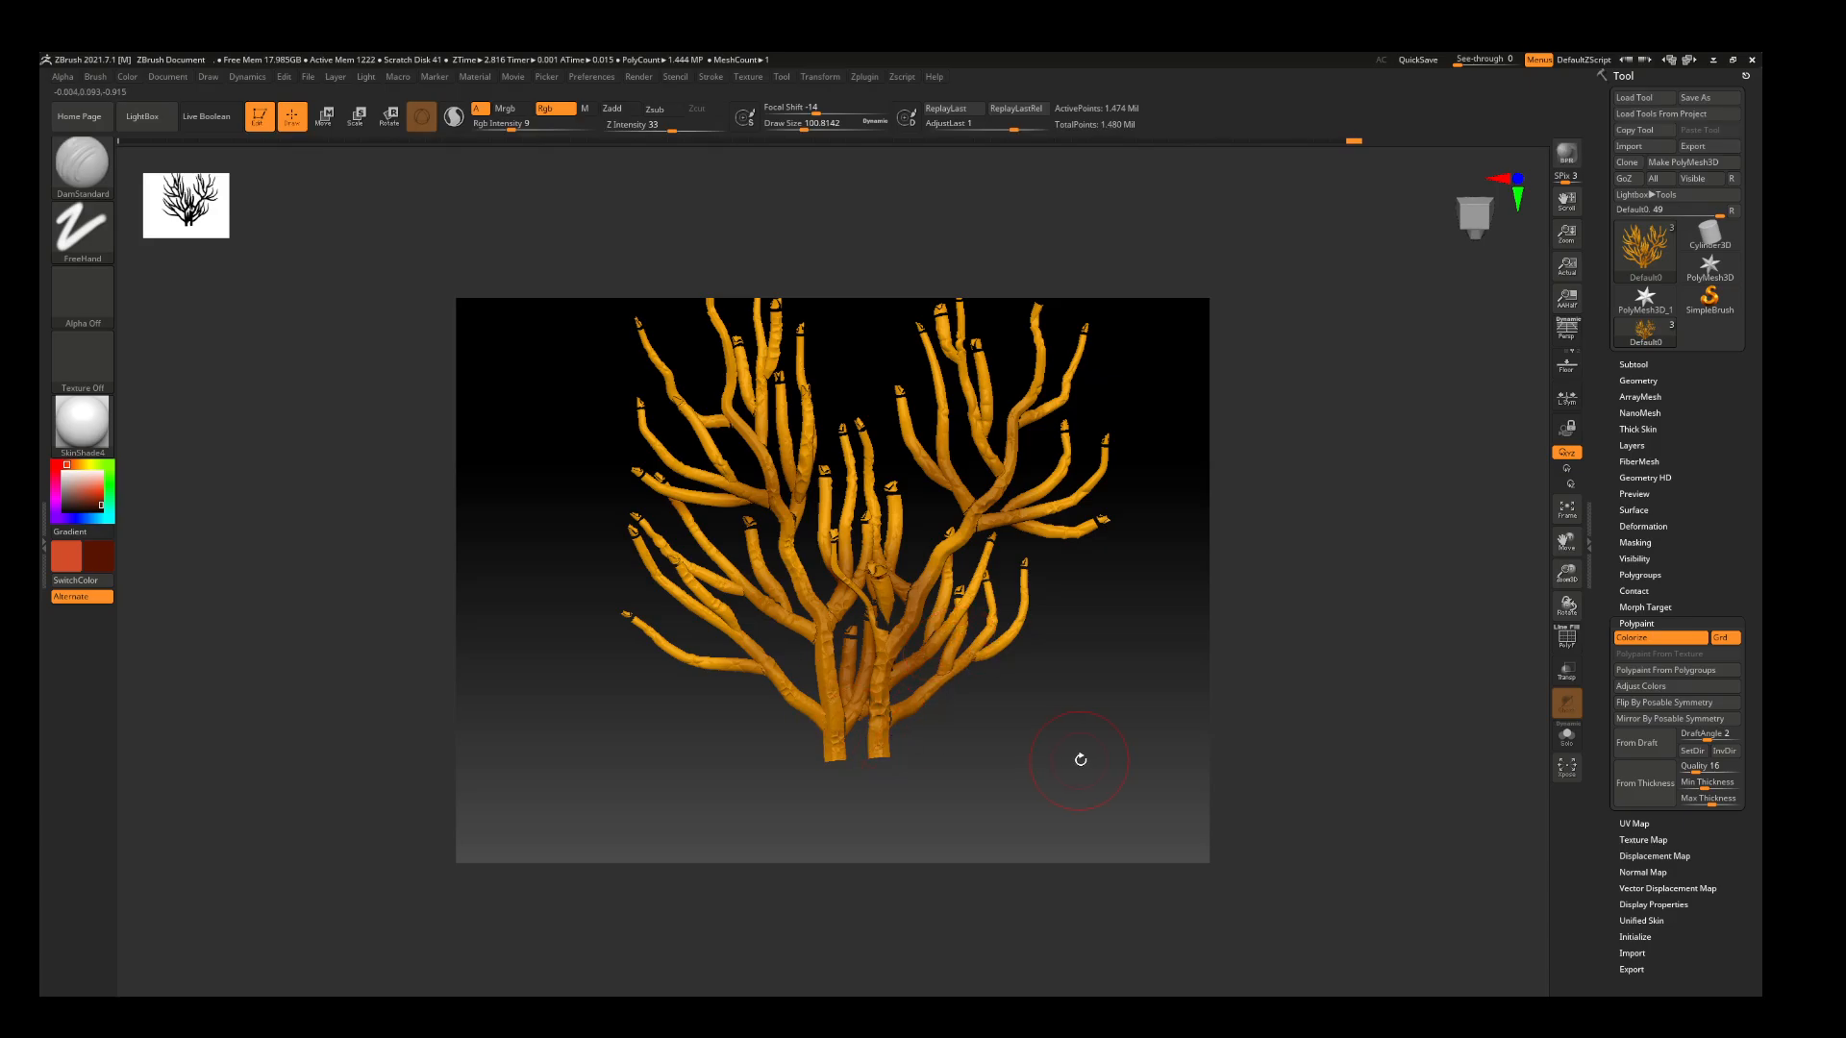
Switch the color to deep red (162, 0, 0) and tint the central branches on the coral's front
{"action": "left_click_drag", "start_coordinate": [1081, 760], "coordinate": [977, 766]}
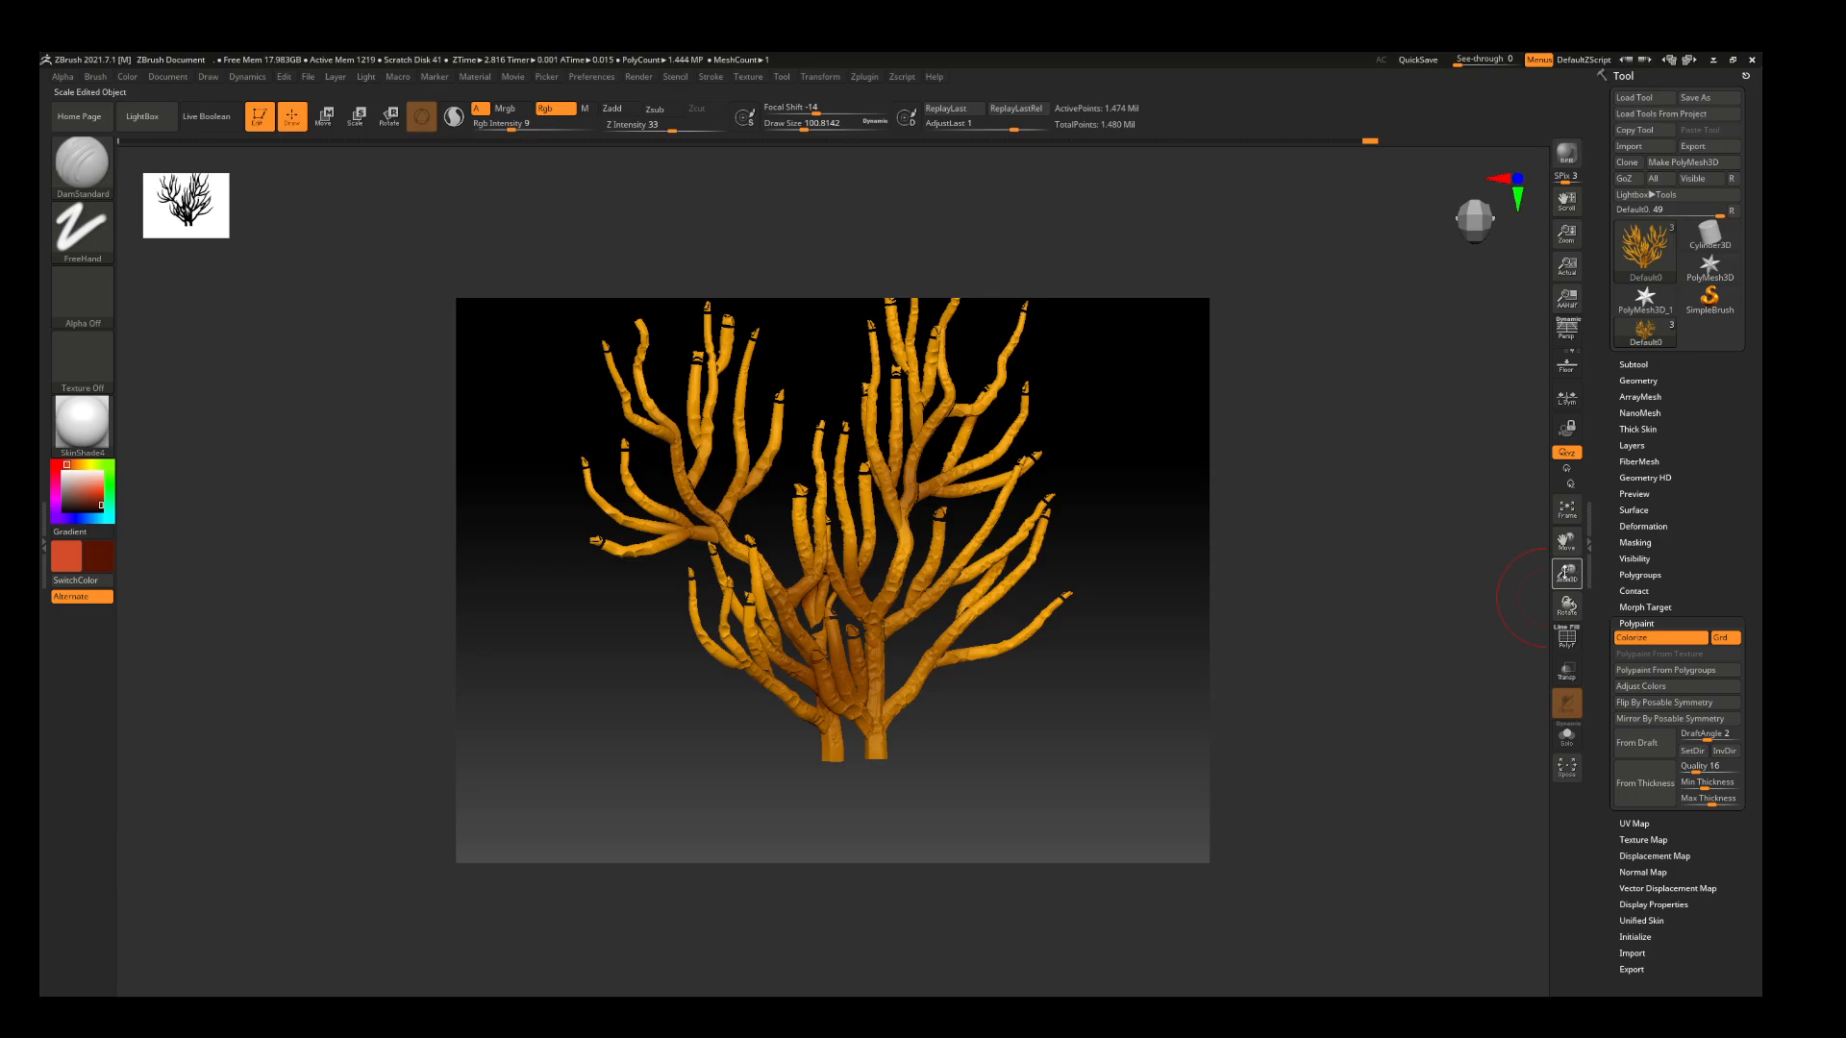
{"action": "left_click_drag", "start_coordinate": [1566, 574], "coordinate": [1562, 550]}
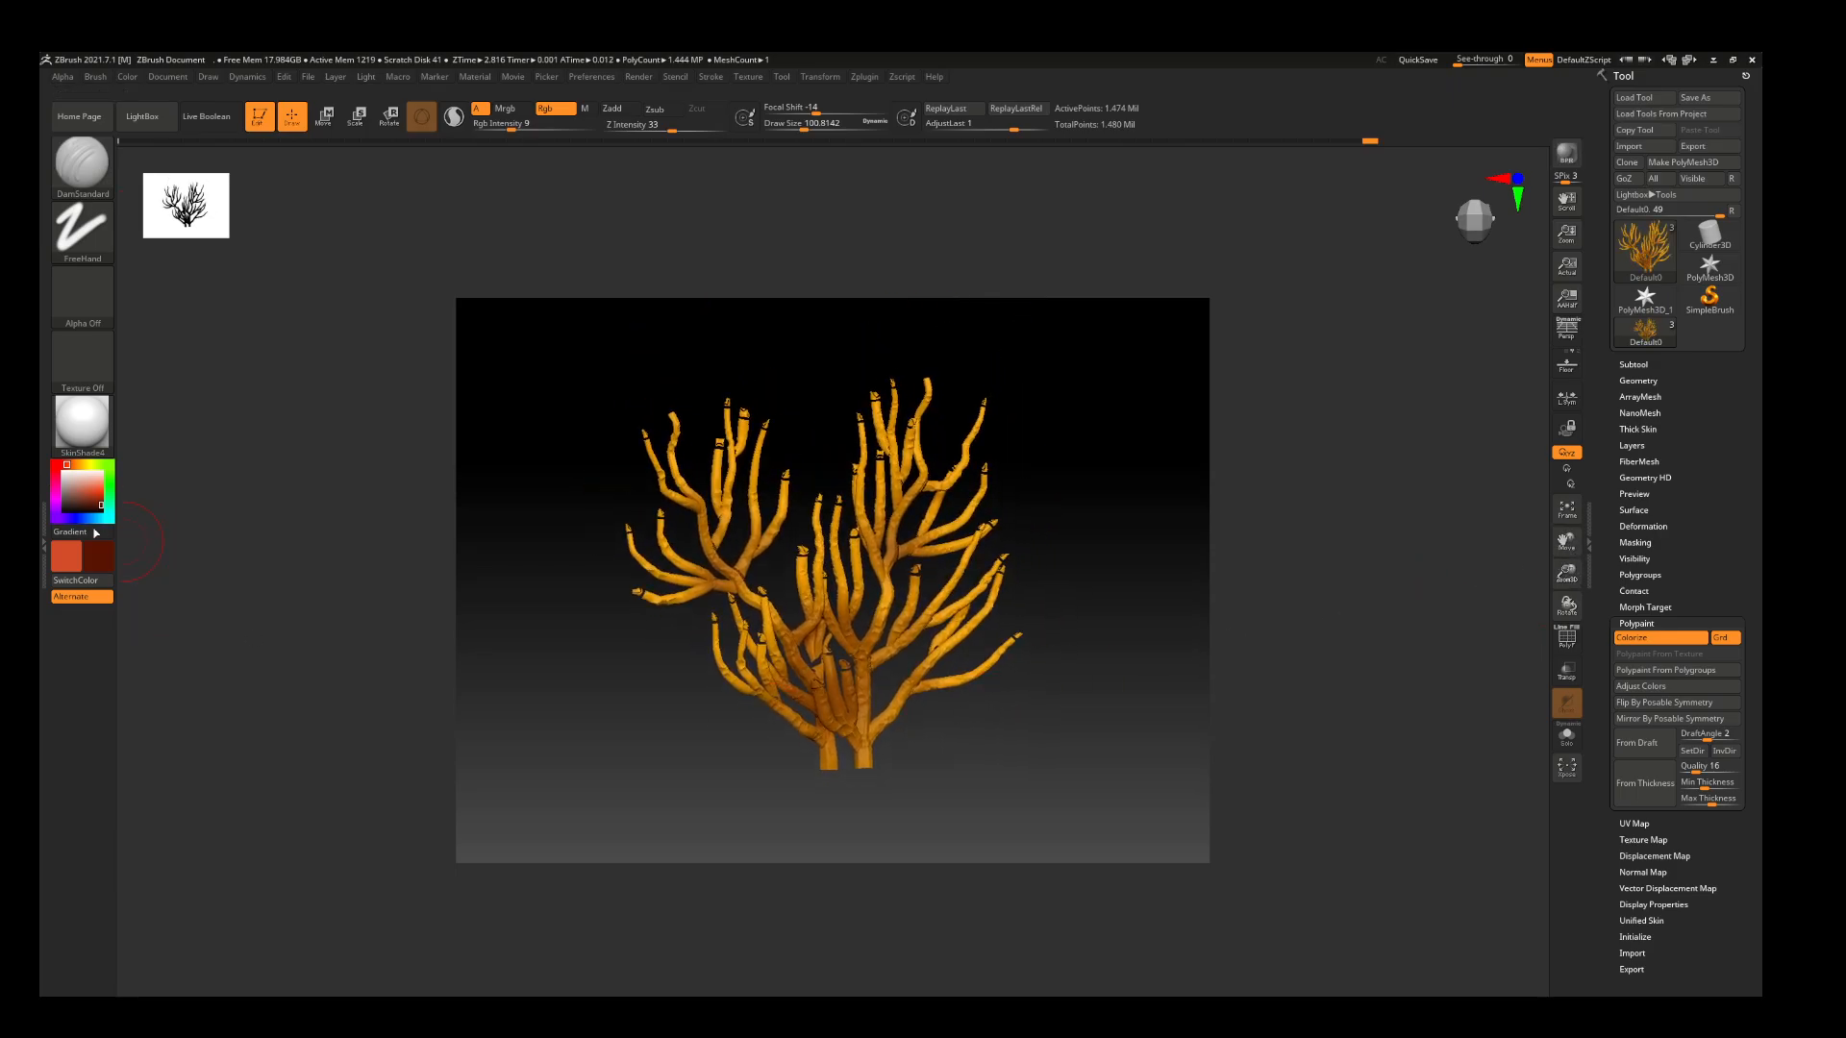
{"action": "left_click", "coordinate": [102, 499]}
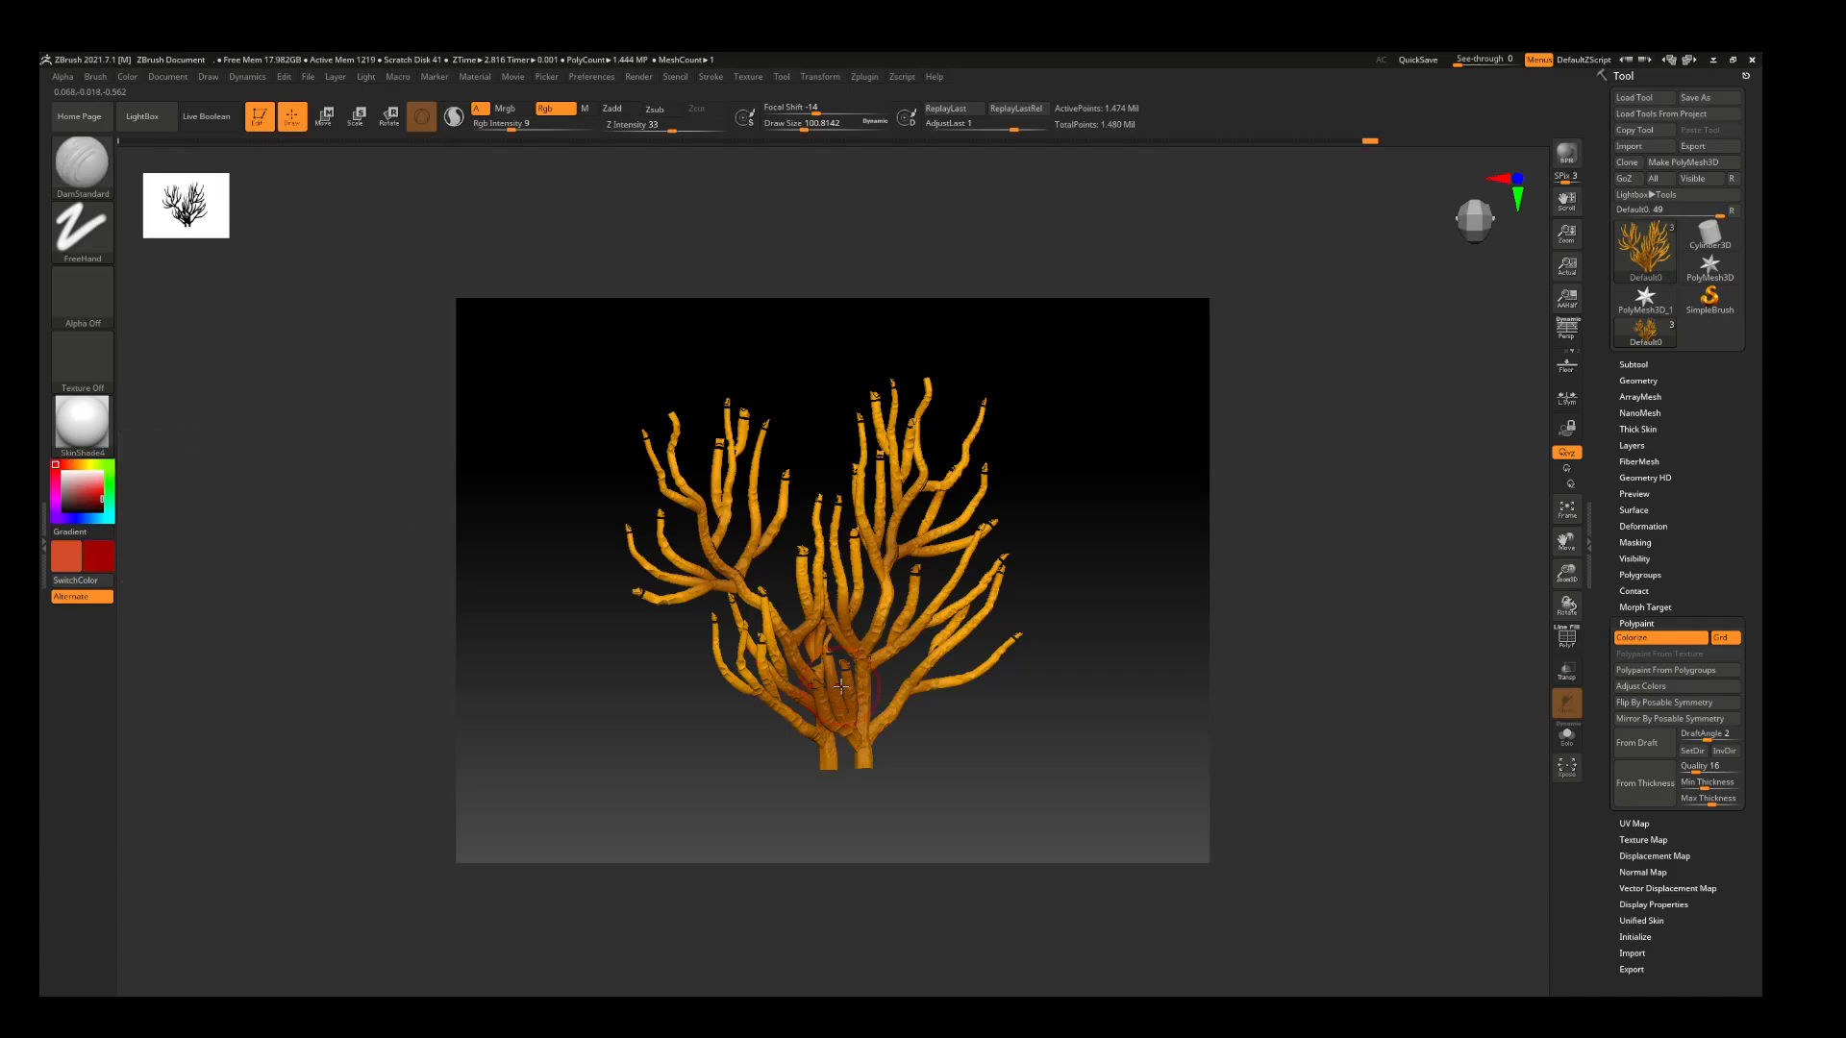
{"action": "mouse_move", "coordinate": [1016, 766]}
{"action": "left_mouse_down"}
{"action": "mouse_move", "coordinate": [1022, 785]}
{"action": "mouse_move", "coordinate": [1042, 754]}
{"action": "mouse_move", "coordinate": [1089, 747]}
{"action": "left_mouse_up"}
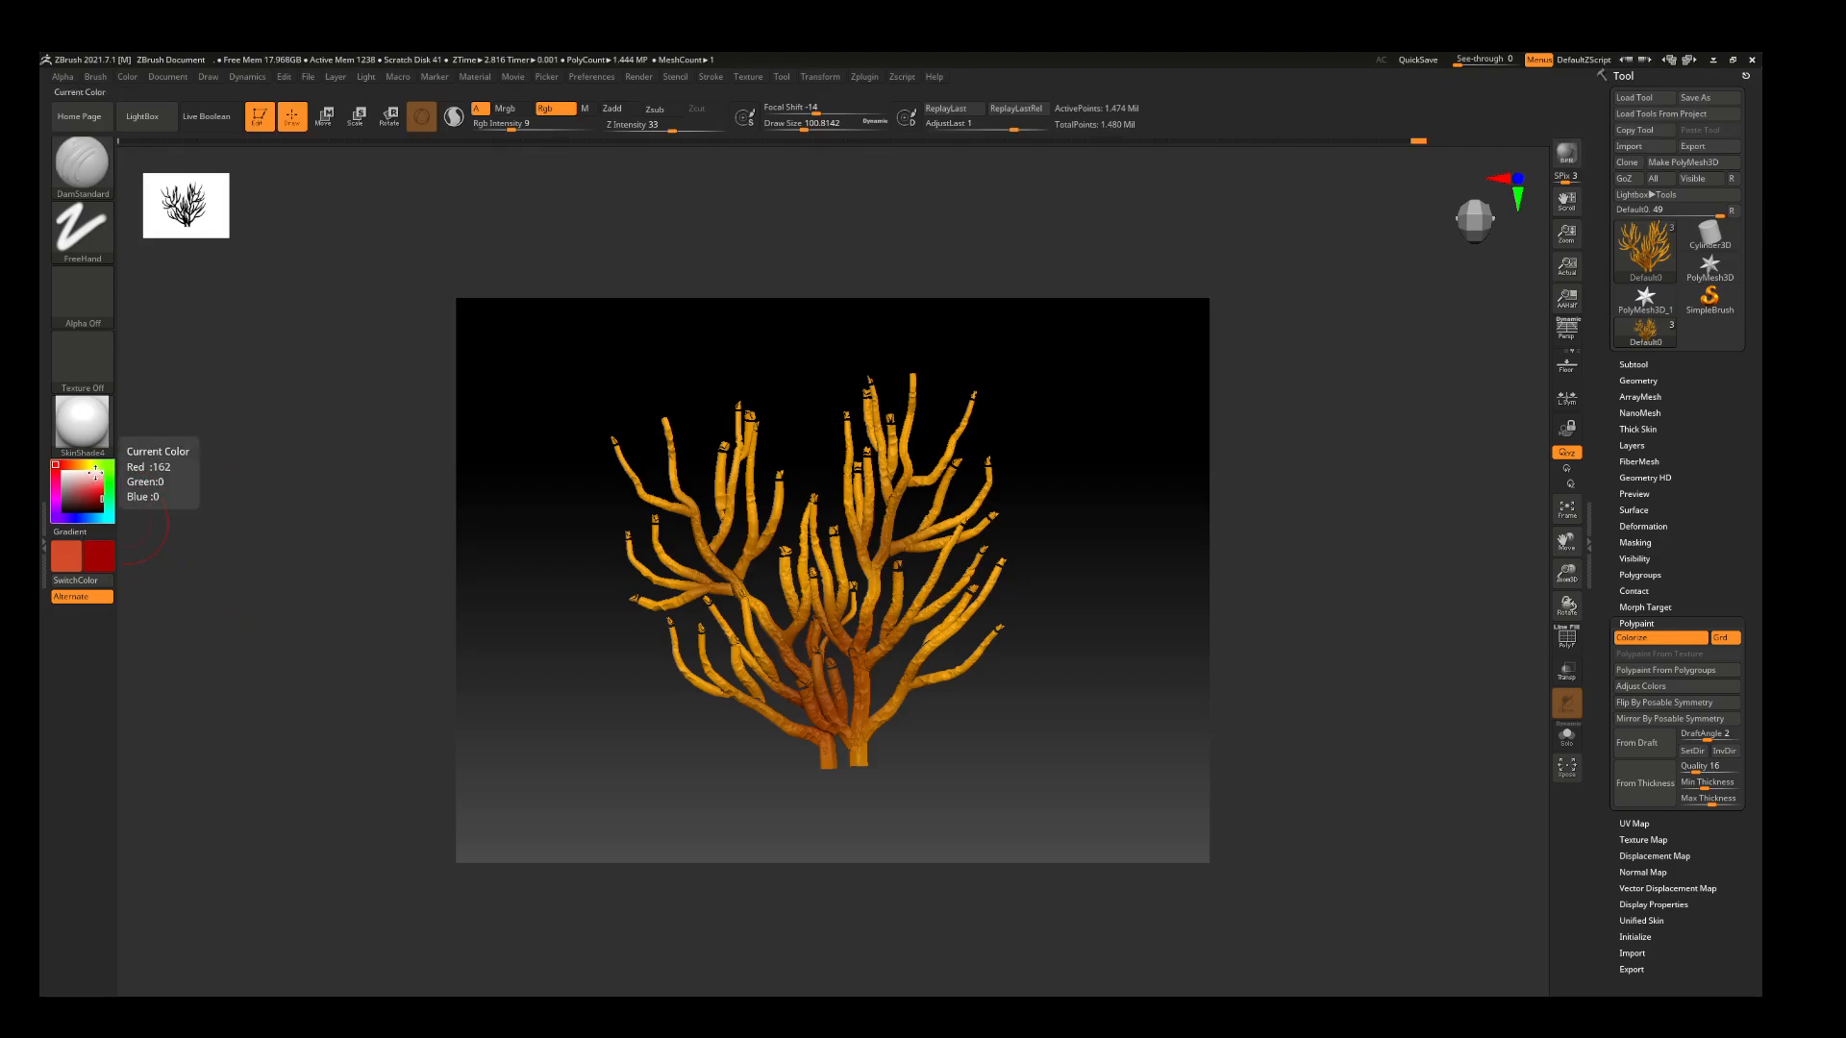
Change the color to an orange-brown and blend it over the coral's lower outer branches
{"action": "left_click", "coordinate": [79, 465]}
{"action": "left_click", "coordinate": [109, 499]}
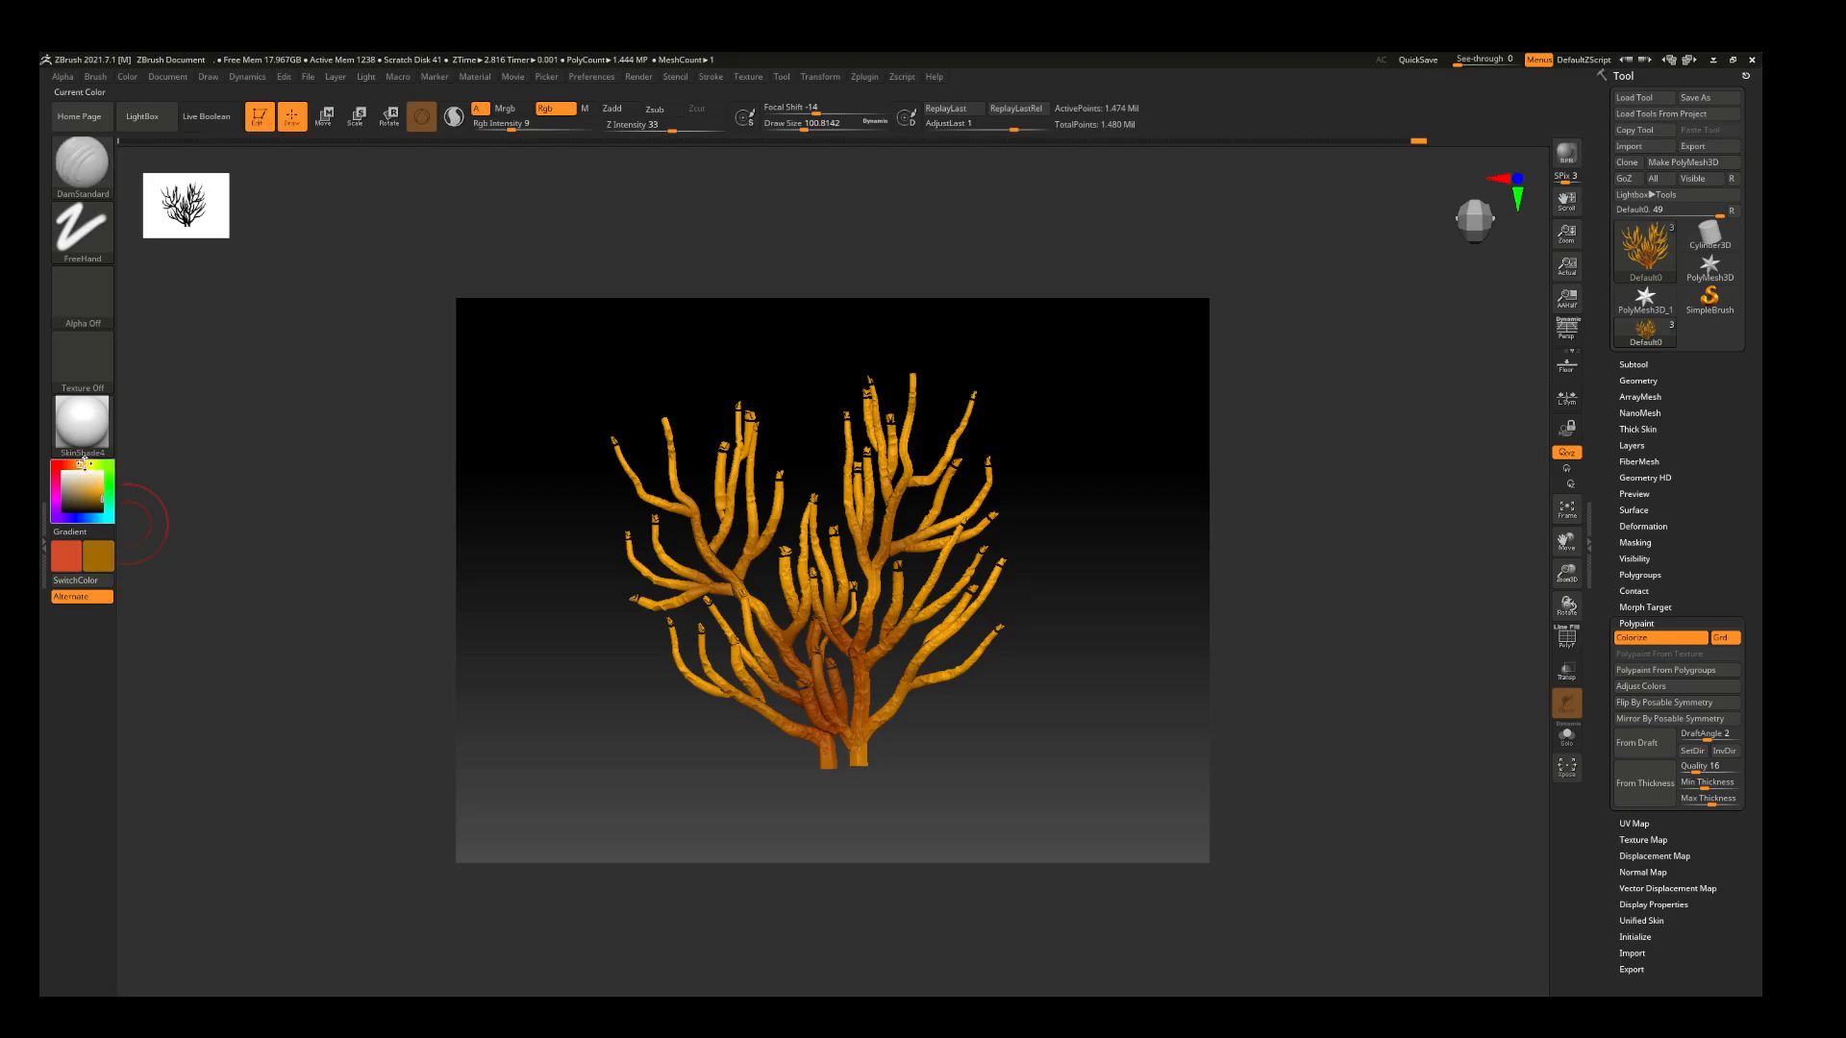
{"action": "left_click", "coordinate": [77, 465]}
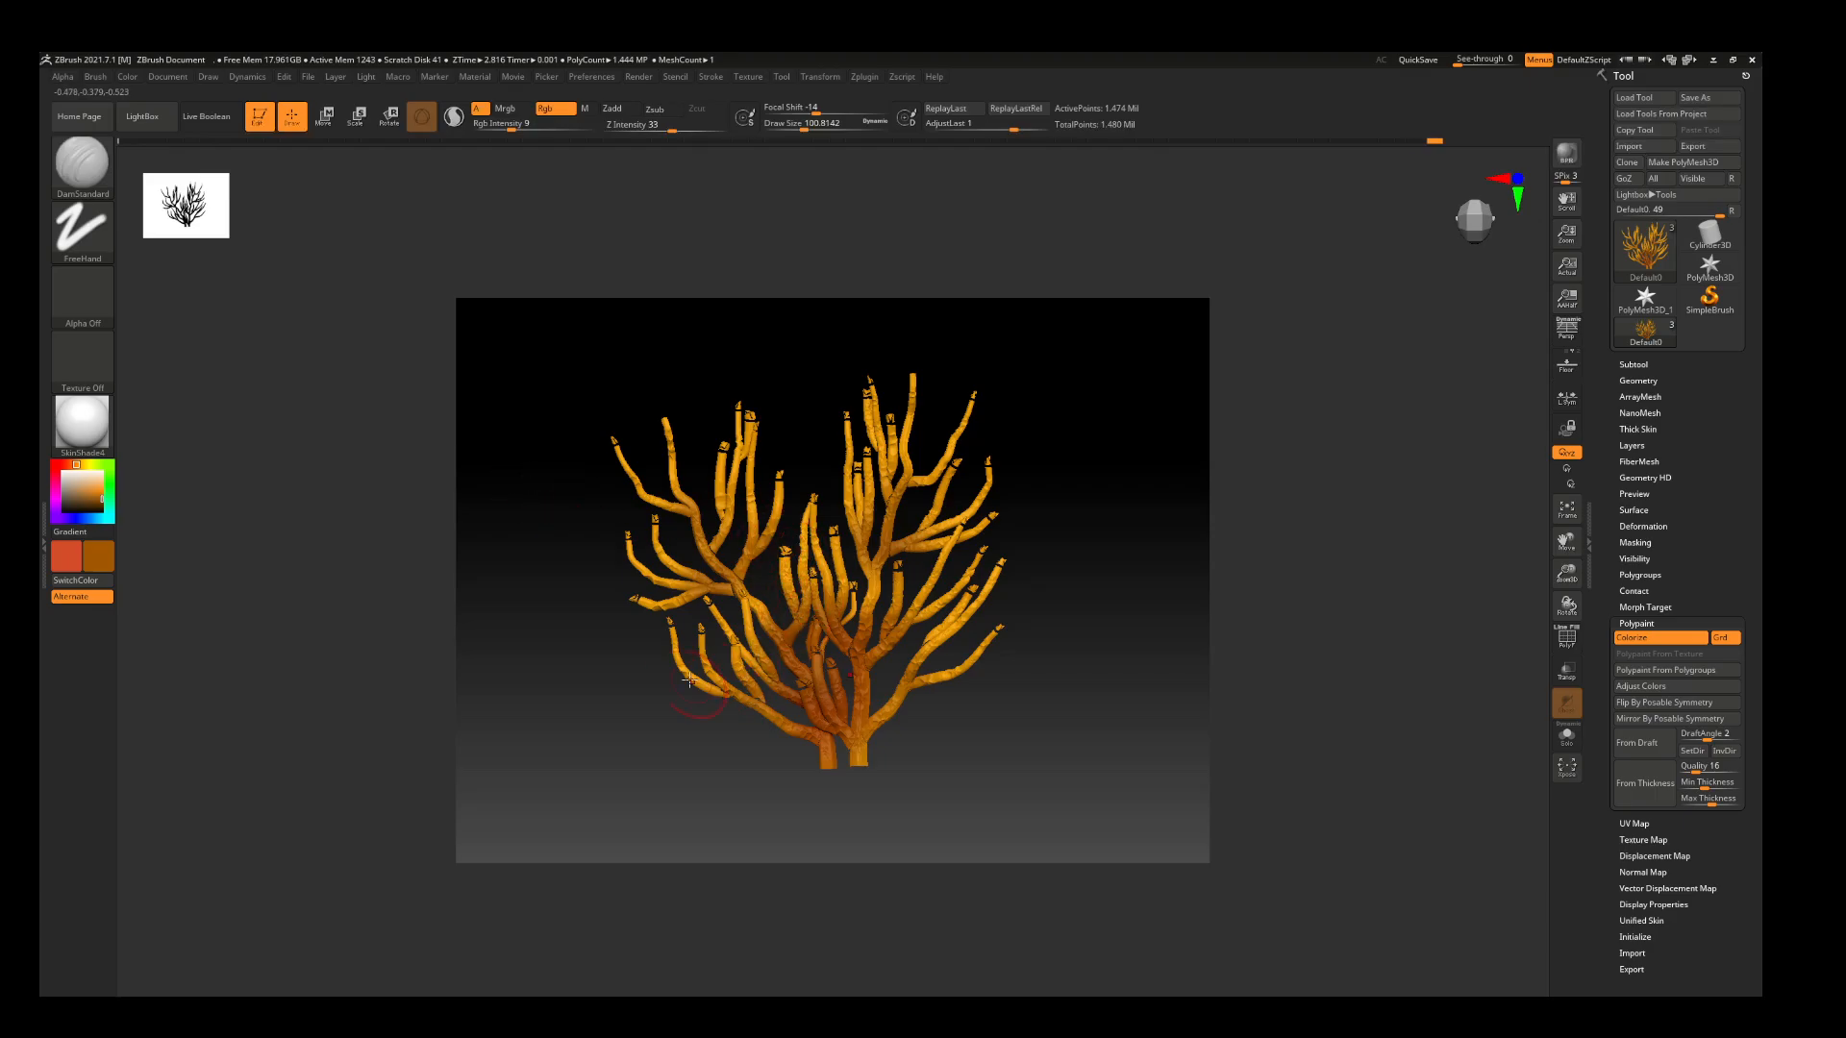
{"action": "left_click_drag", "start_coordinate": [689, 680], "coordinate": [948, 662]}
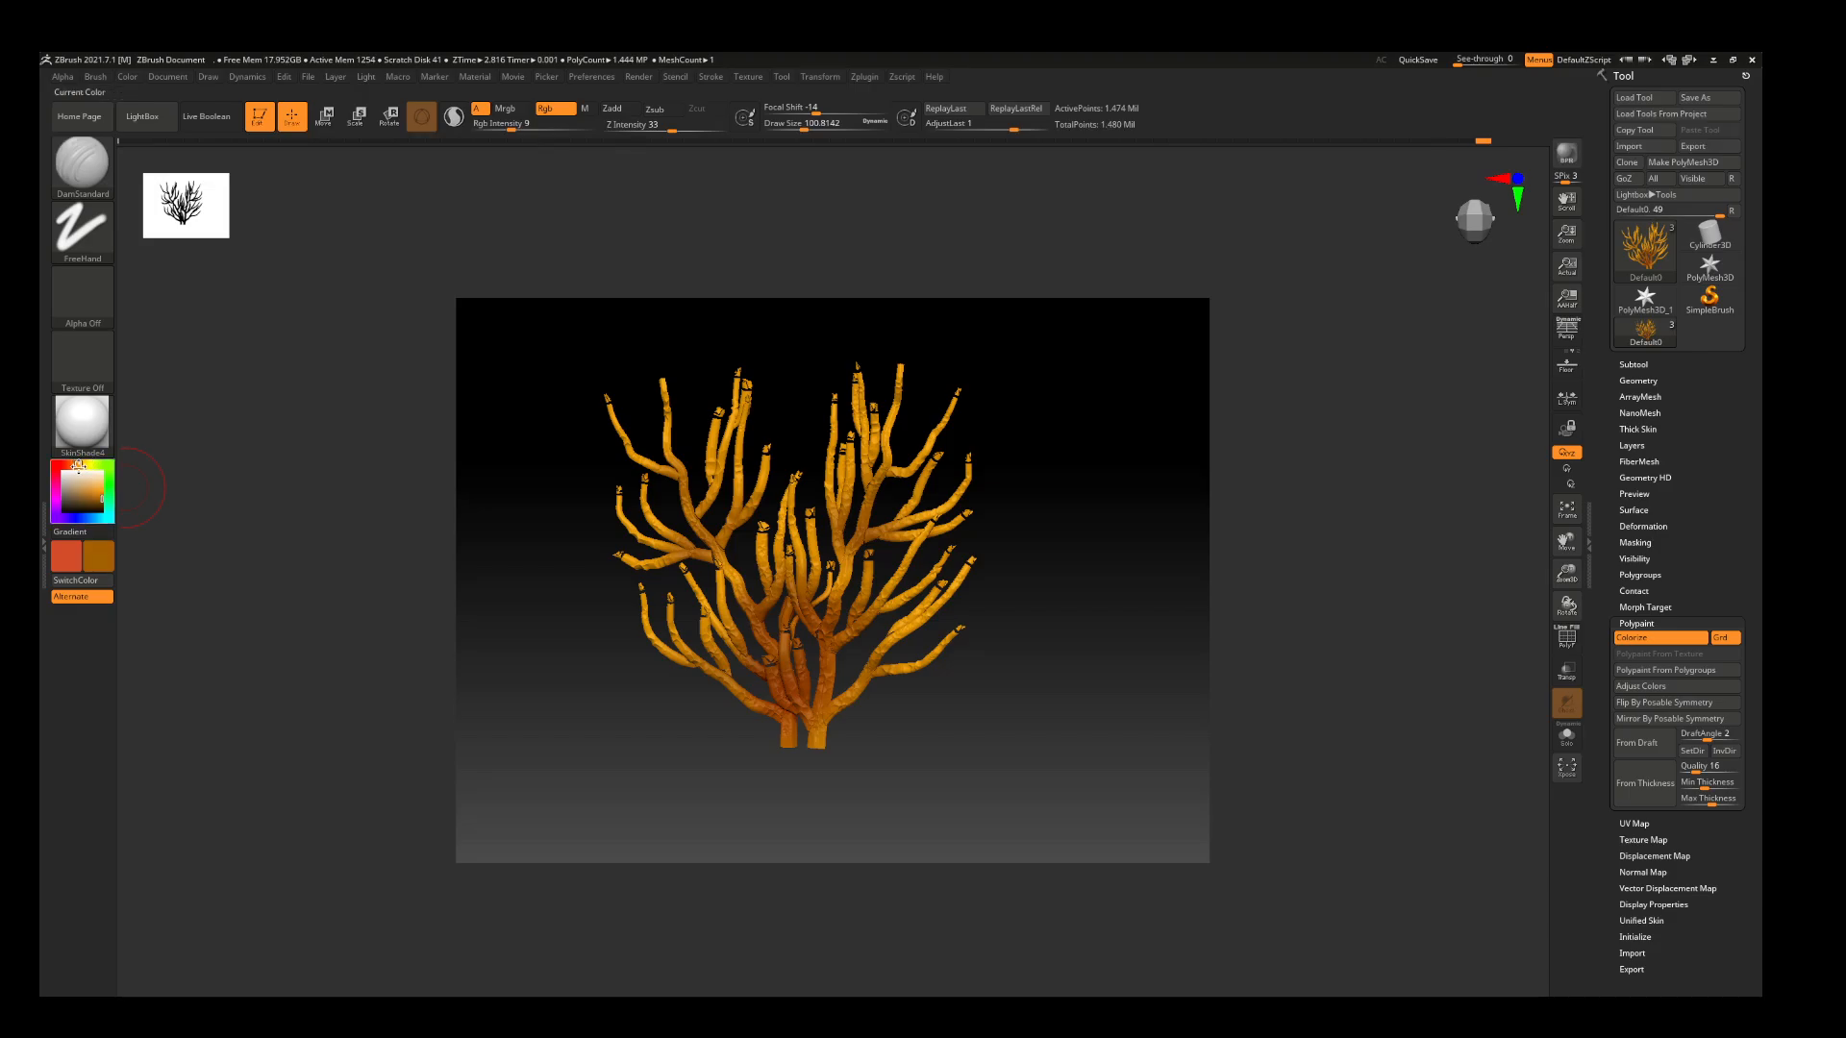
Pick a bright yellow-orange, reduce the draw size to about 50, and lighten the short central branches near the base
{"action": "left_click", "coordinate": [81, 466]}
{"action": "left_click", "coordinate": [102, 488]}
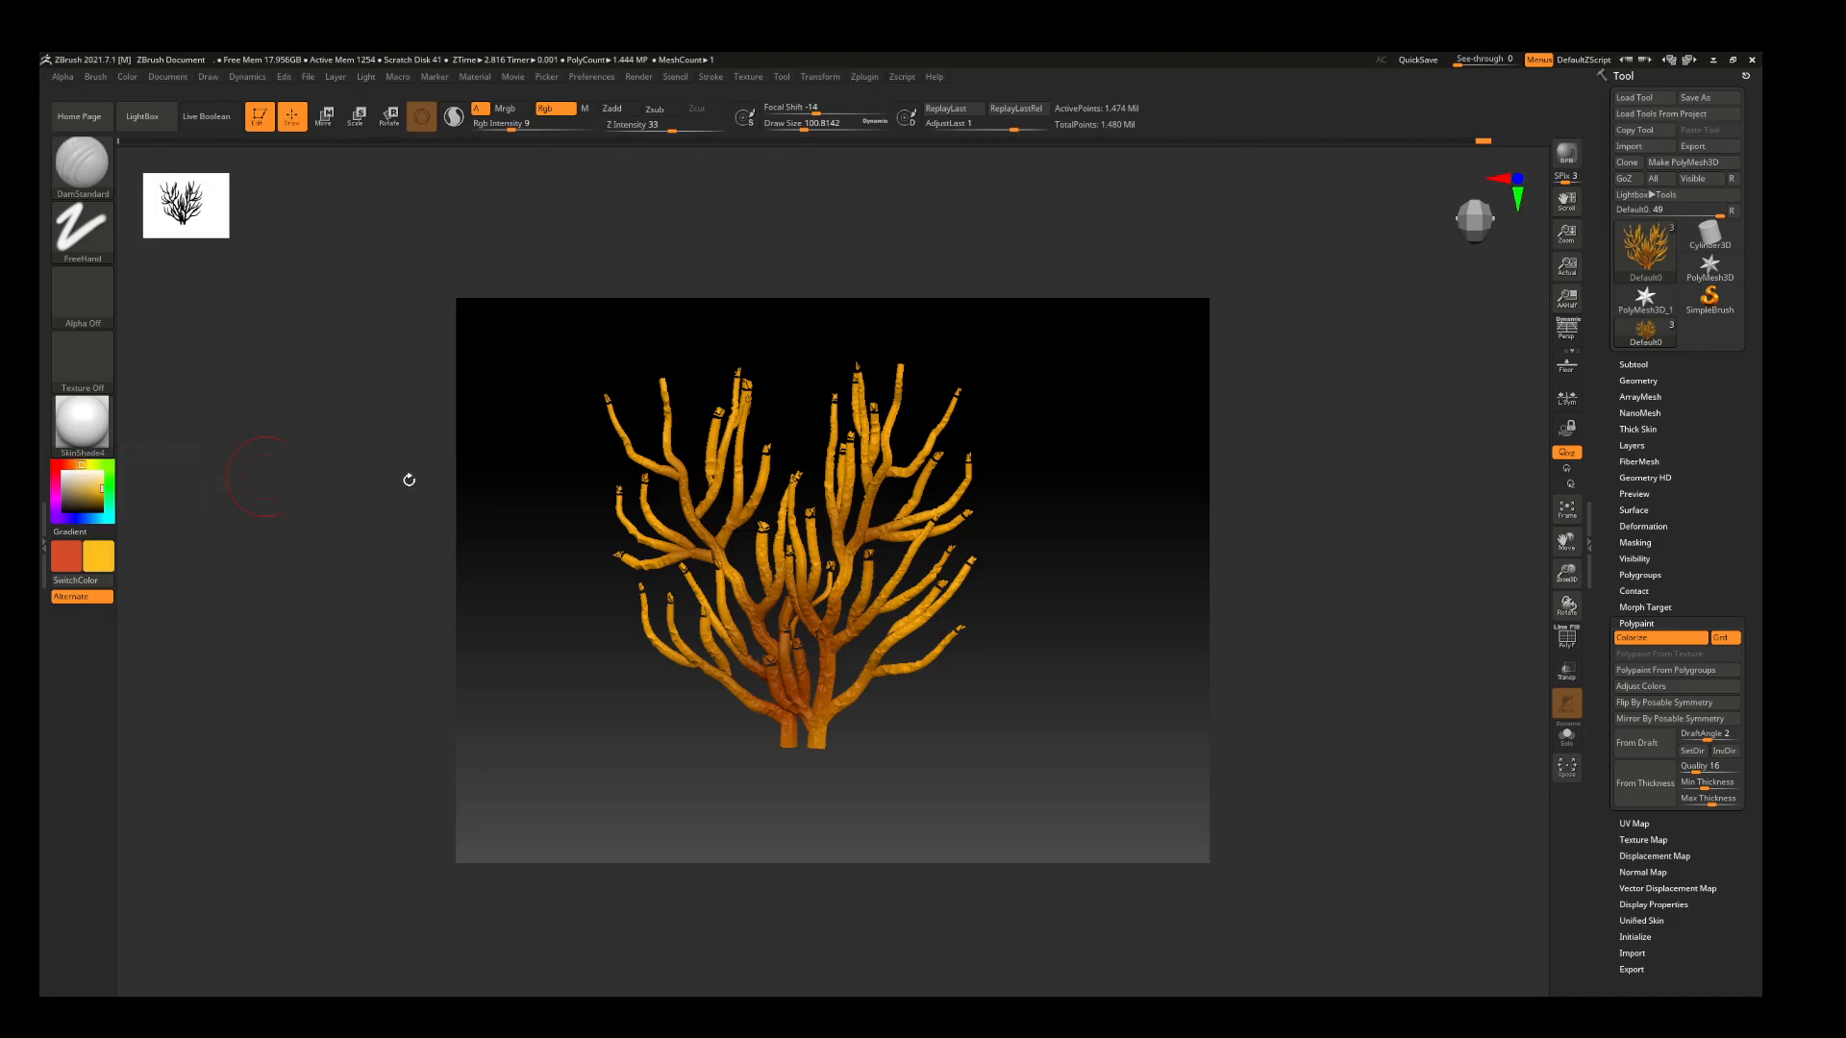
{"action": "left_click_drag", "start_coordinate": [766, 470], "coordinate": [733, 473]}
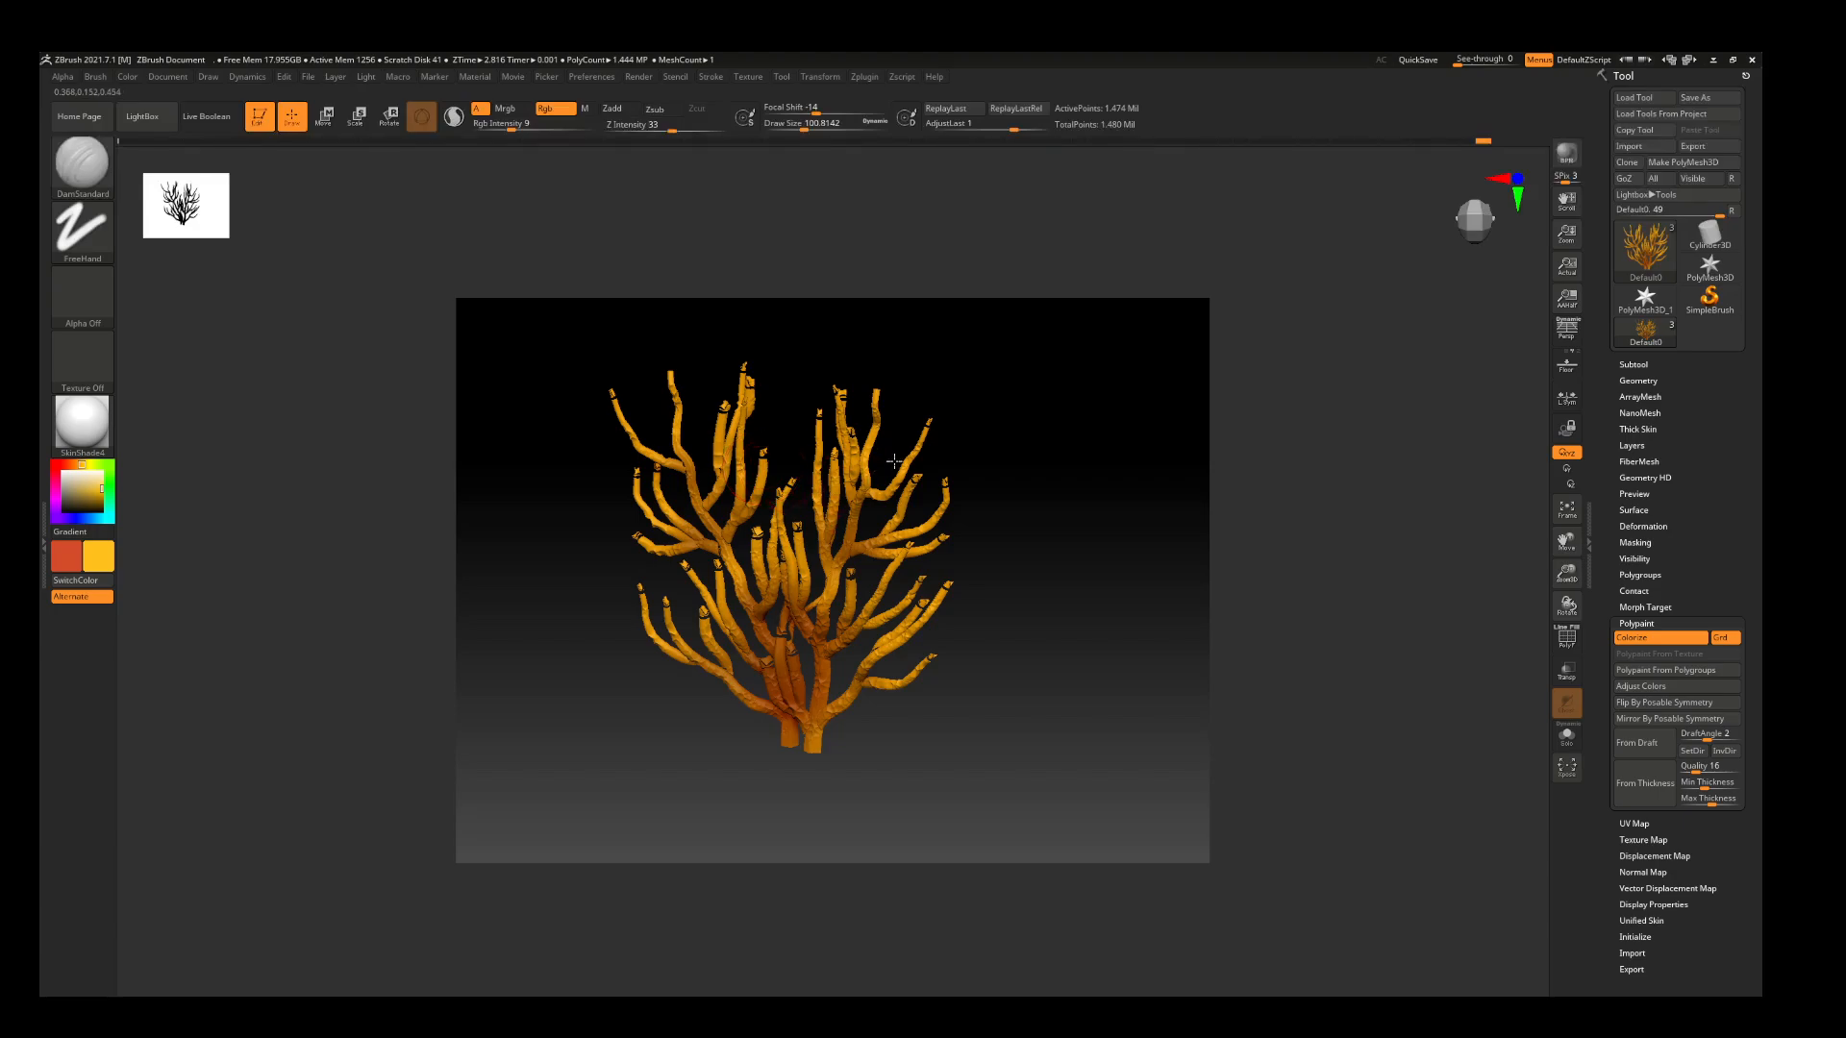
{"action": "left_click_drag", "start_coordinate": [1004, 466], "coordinate": [1051, 474]}
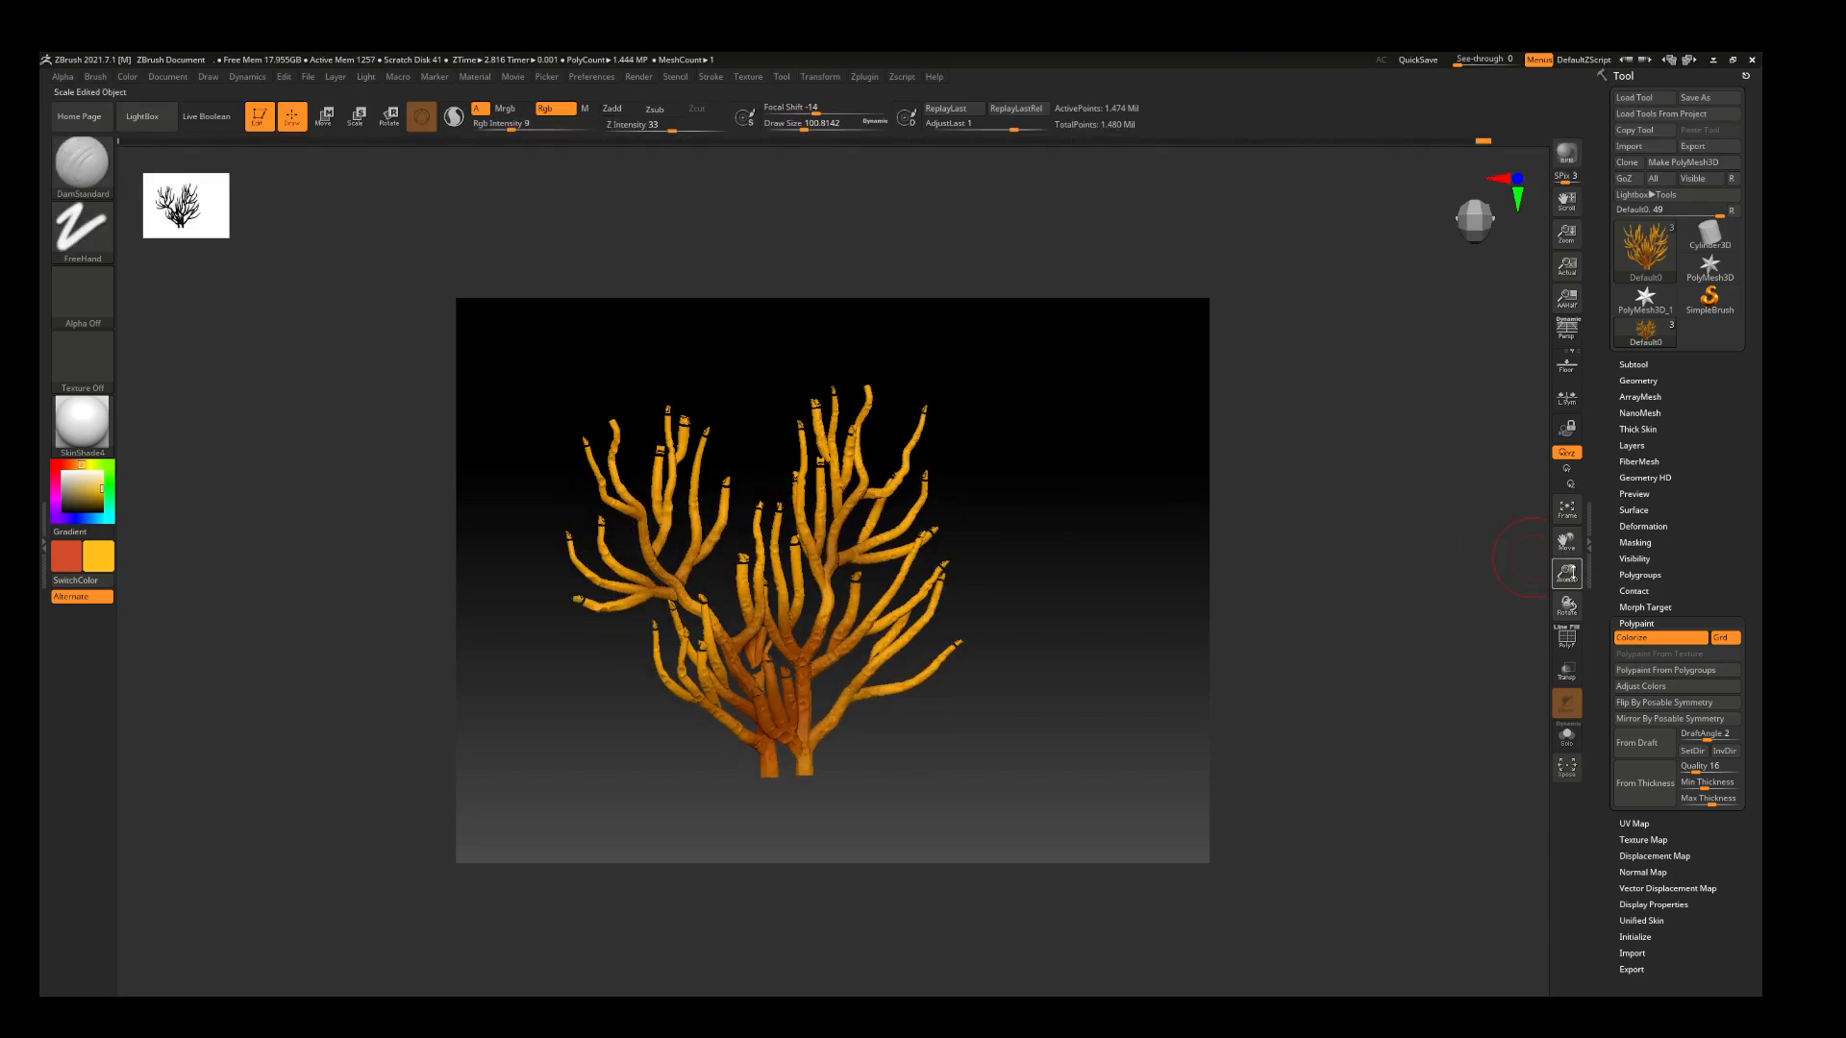
{"action": "left_click_drag", "start_coordinate": [1573, 573], "coordinate": [1620, 529]}
{"action": "key", "text": "space"}
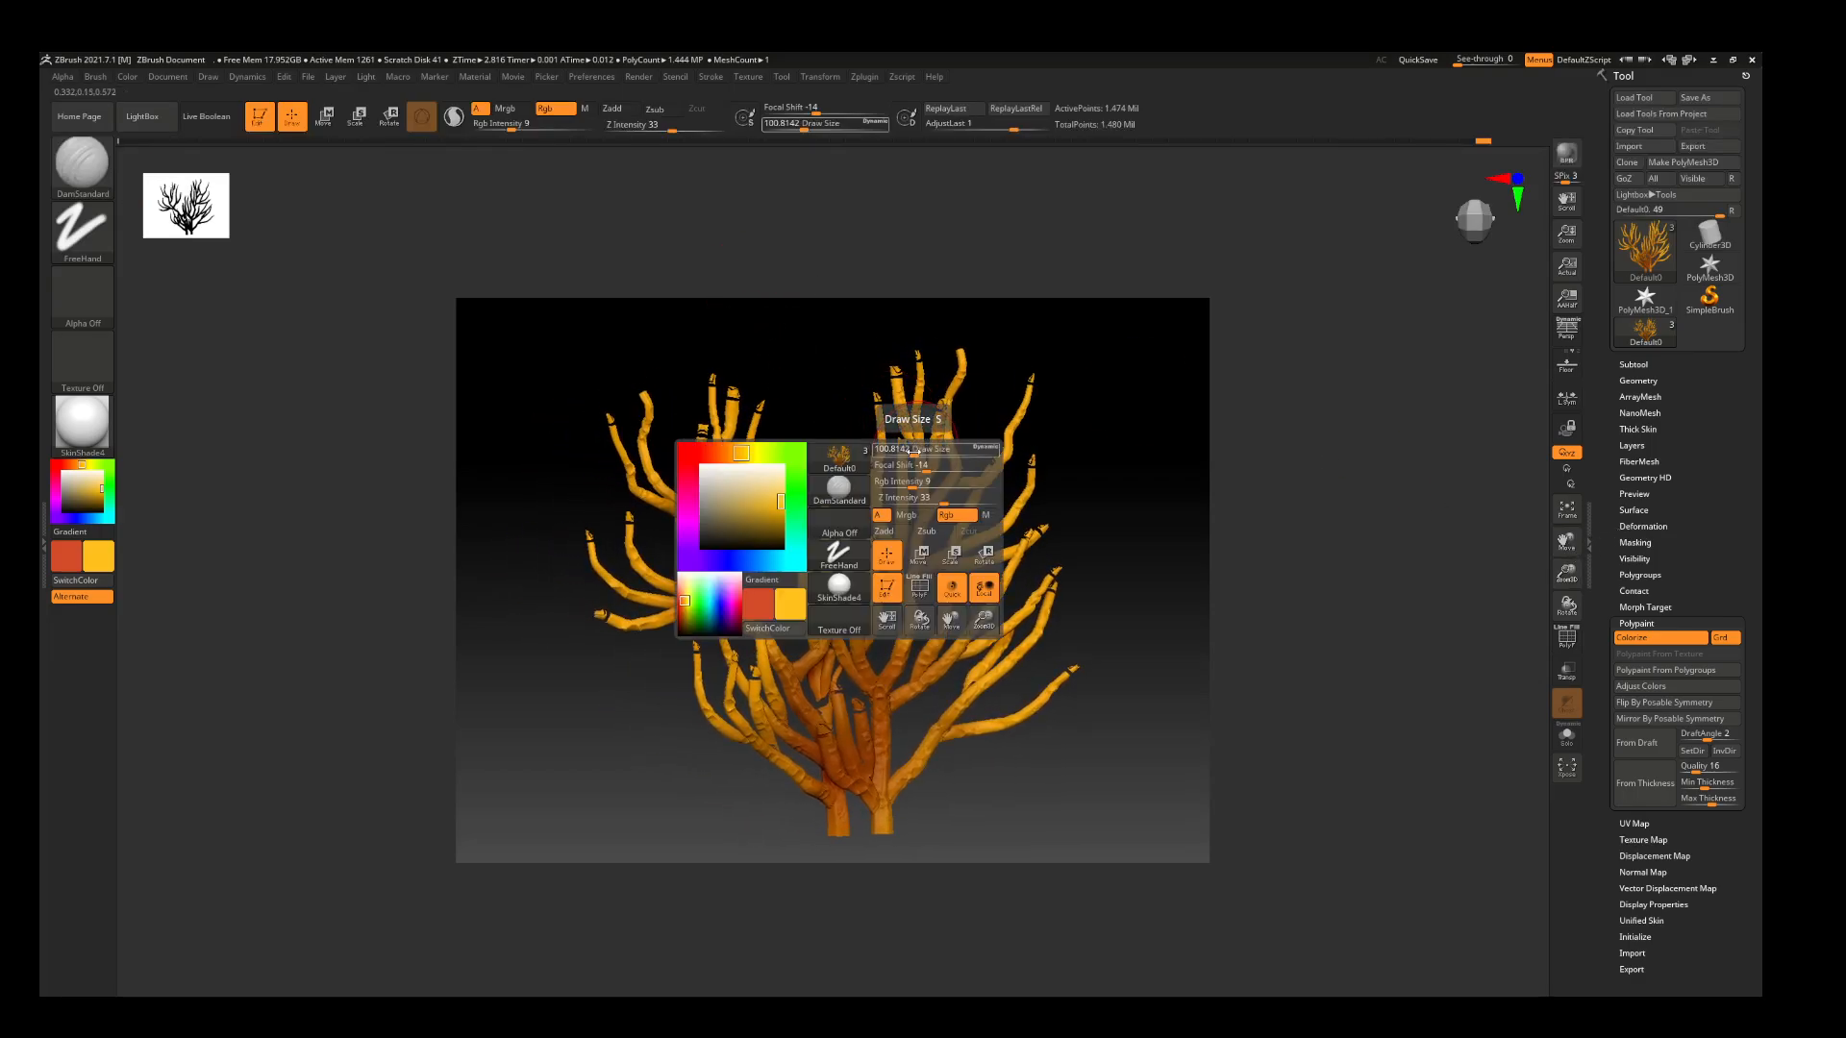
{"action": "left_click_drag", "start_coordinate": [913, 451], "coordinate": [904, 451]}
{"action": "mouse_move", "coordinate": [801, 740]}
{"action": "left_mouse_down"}
{"action": "mouse_move", "coordinate": [827, 766]}
{"action": "mouse_move", "coordinate": [855, 699]}
{"action": "mouse_move", "coordinate": [872, 740]}
{"action": "left_mouse_up"}
{"action": "left_click_drag", "start_coordinate": [837, 673], "coordinate": [785, 626]}
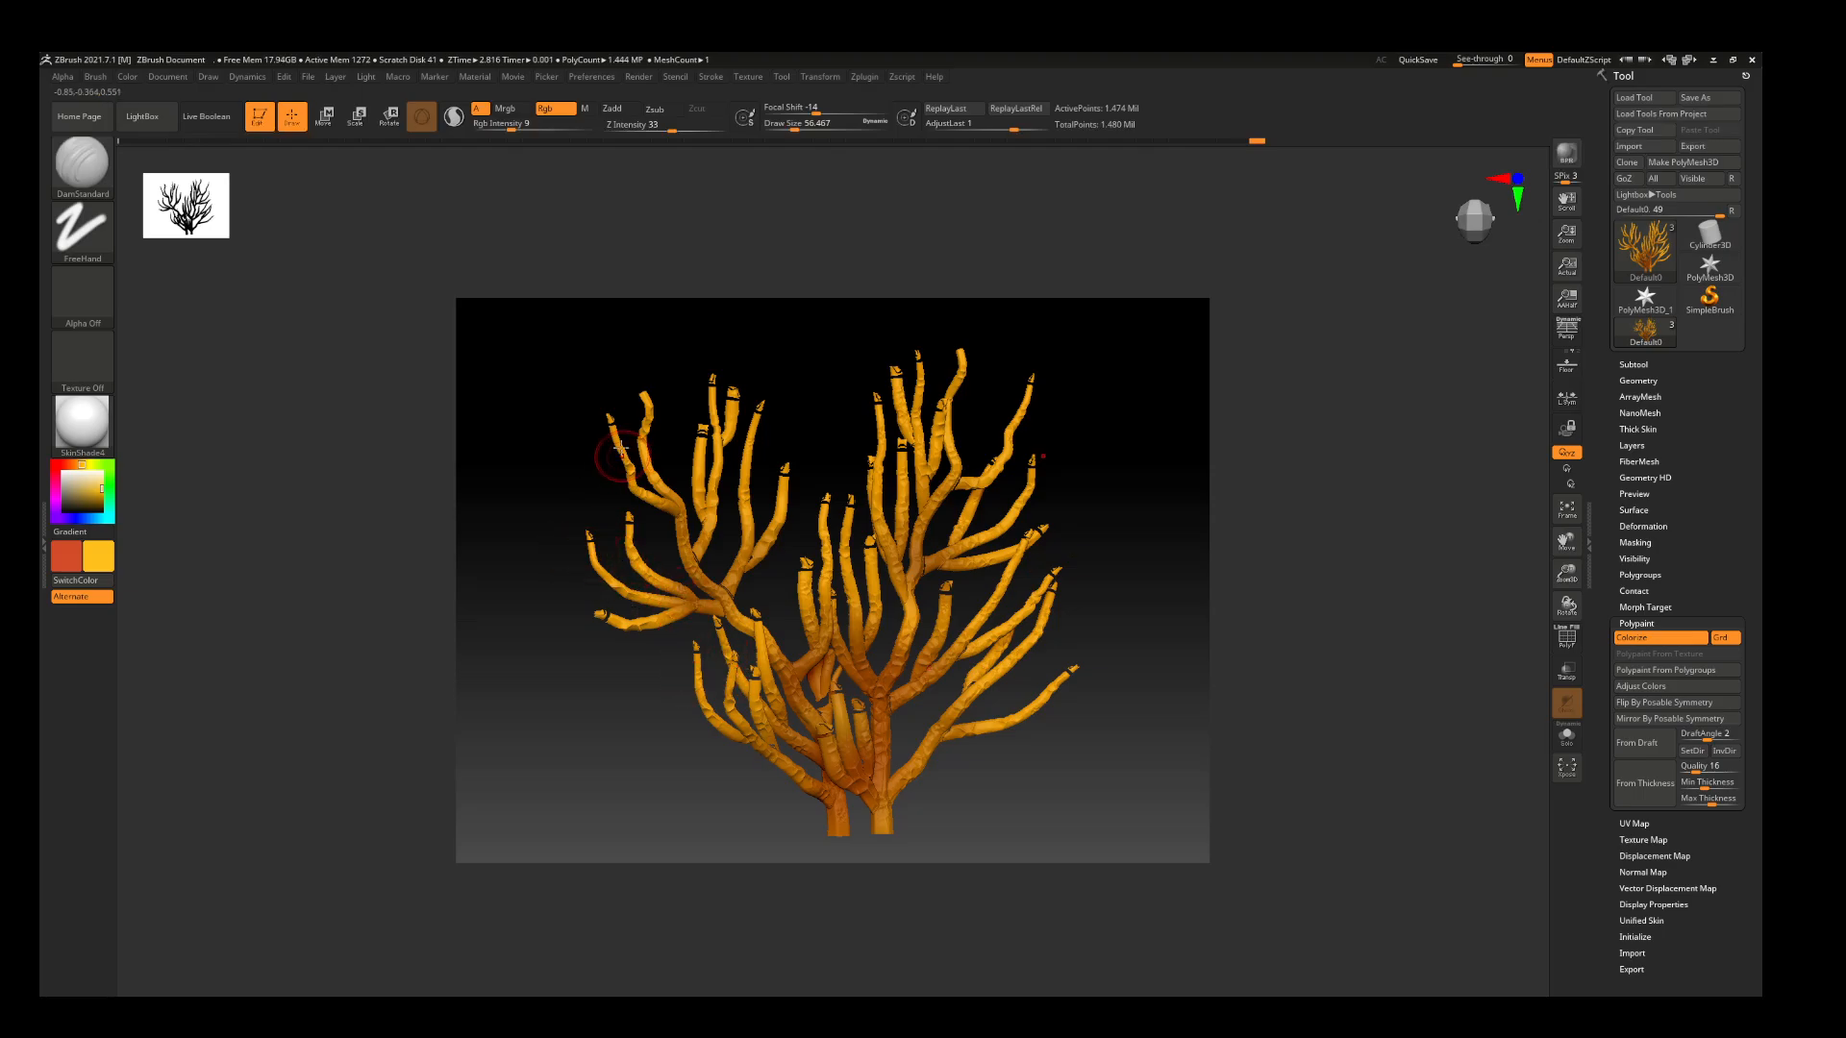
Paint yellow-orange highlights on the right-hand branches and the right trunk base
{"action": "left_click_drag", "start_coordinate": [662, 391], "coordinate": [665, 454]}
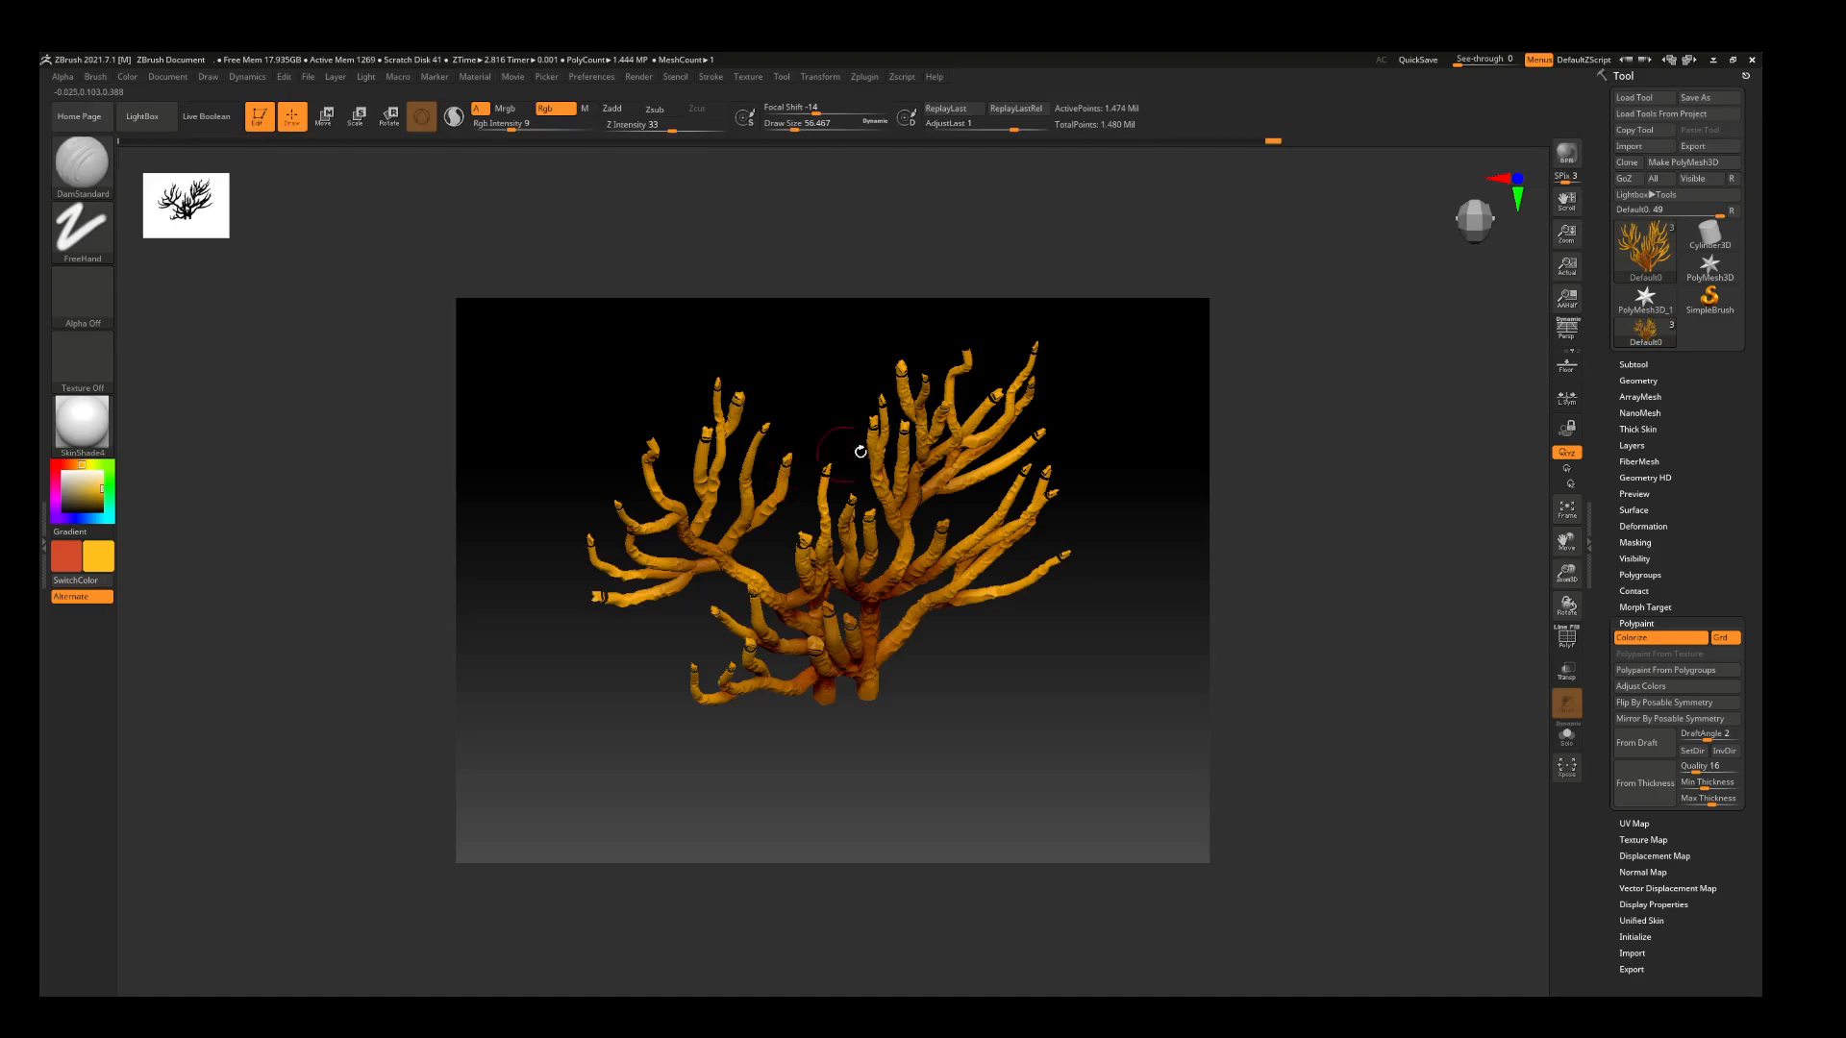
{"action": "left_click_drag", "start_coordinate": [826, 429], "coordinate": [849, 388]}
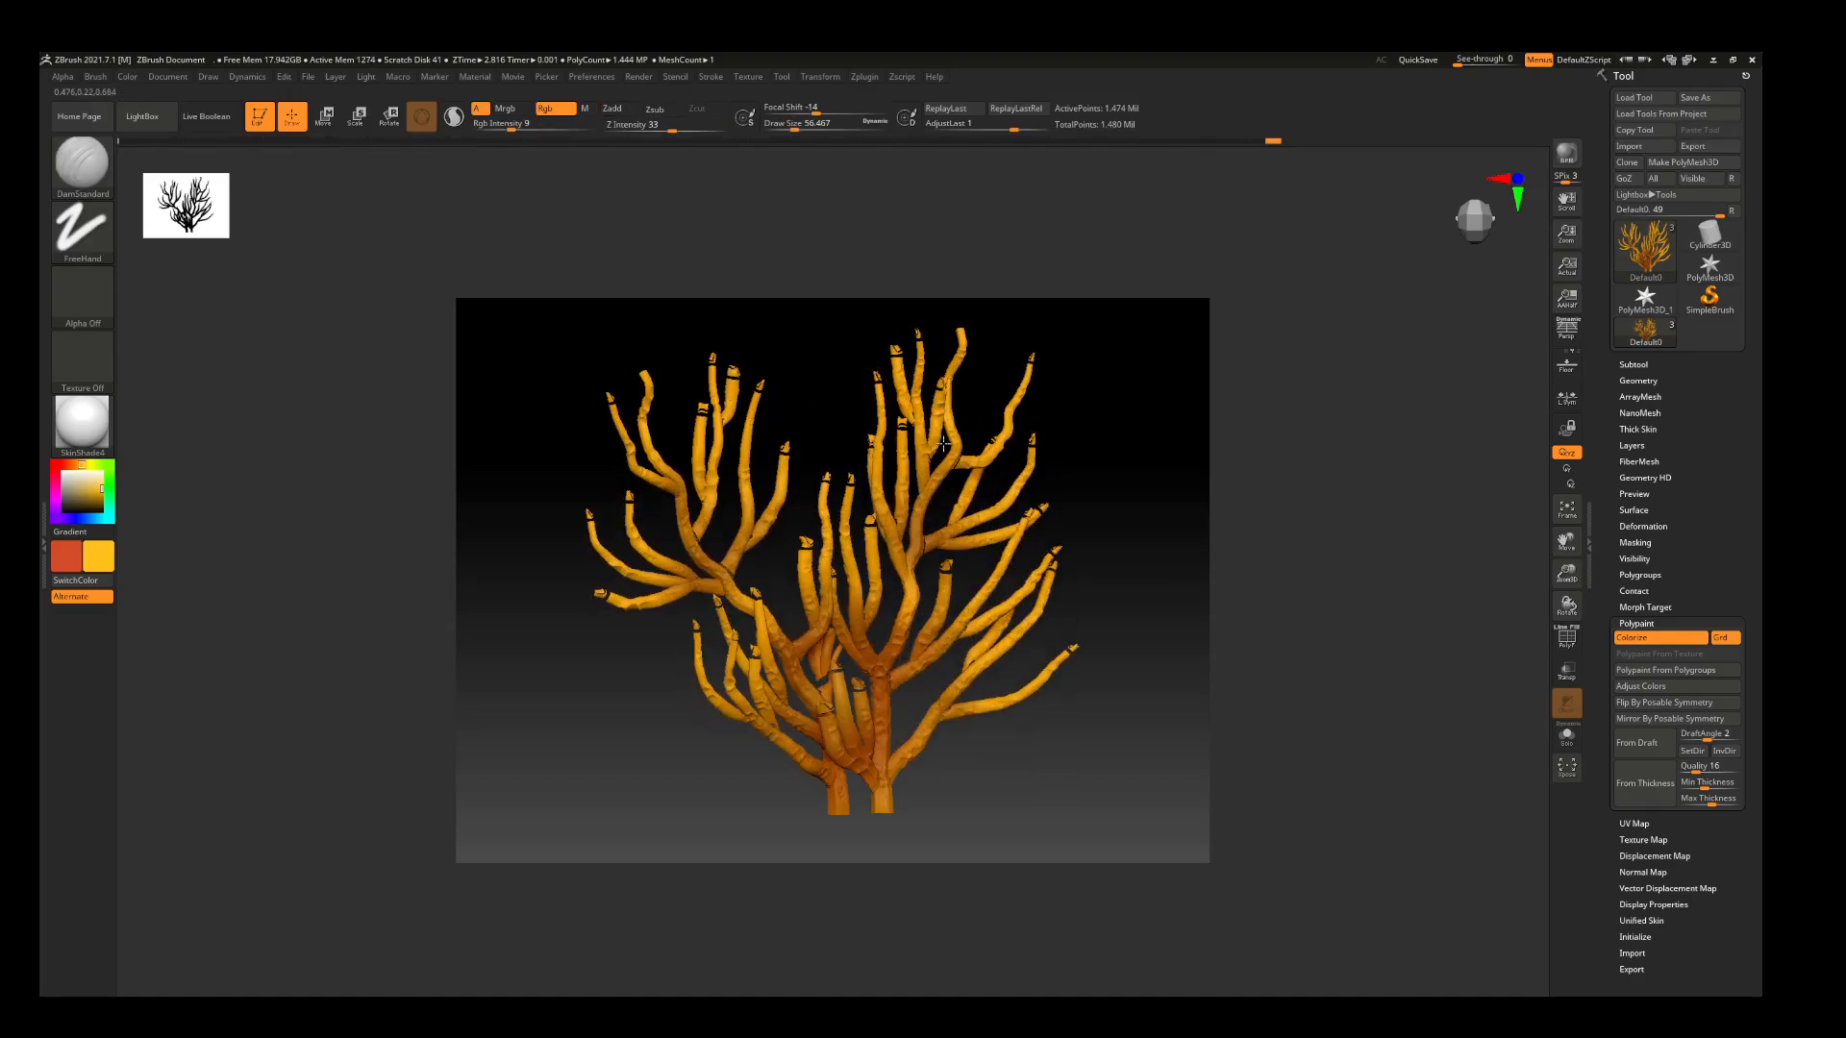
{"action": "mouse_move", "coordinate": [1032, 530]}
{"action": "left_mouse_down"}
{"action": "mouse_move", "coordinate": [1108, 529]}
{"action": "mouse_move", "coordinate": [1161, 557]}
{"action": "left_mouse_up"}
{"action": "left_click_drag", "start_coordinate": [1032, 603], "coordinate": [1108, 613]}
{"action": "left_click_drag", "start_coordinate": [888, 810], "coordinate": [886, 796]}
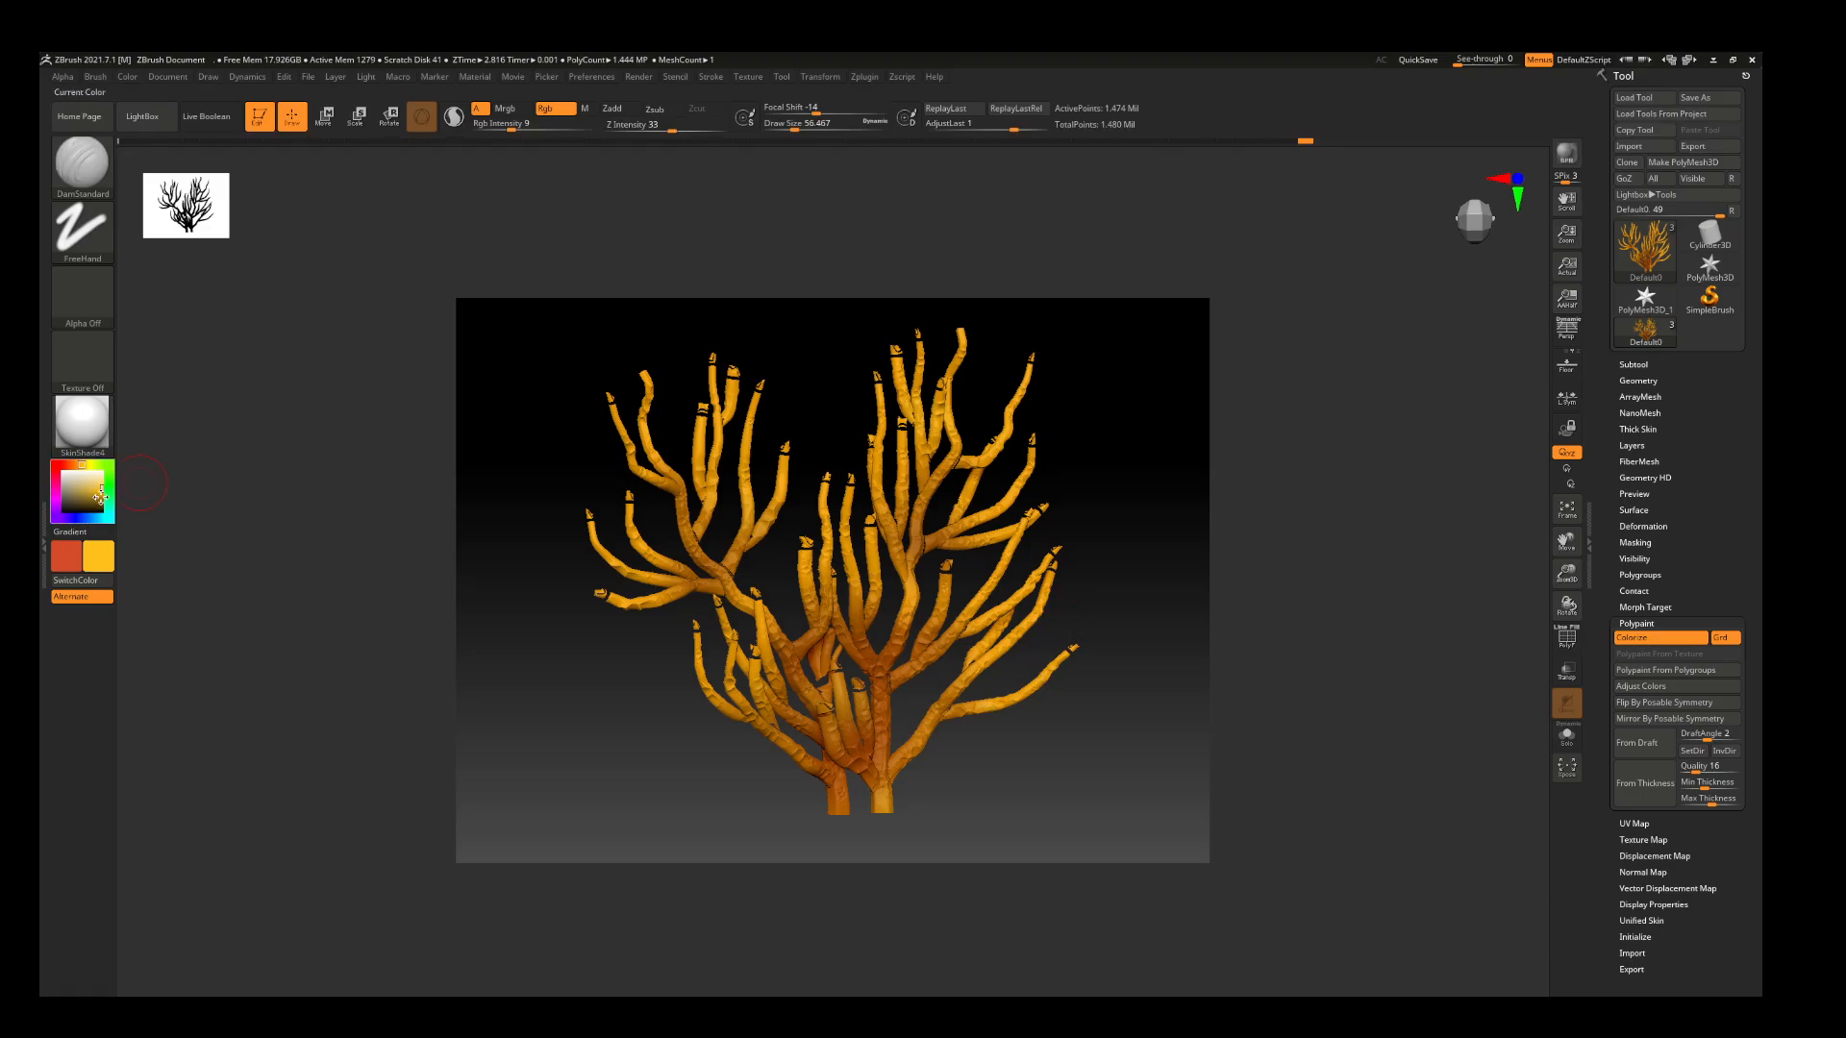
Pick a bright red-orange and tint the central branches and the forks of the upper right branches on the coral's front
{"action": "left_click_drag", "start_coordinate": [71, 465], "coordinate": [69, 465]}
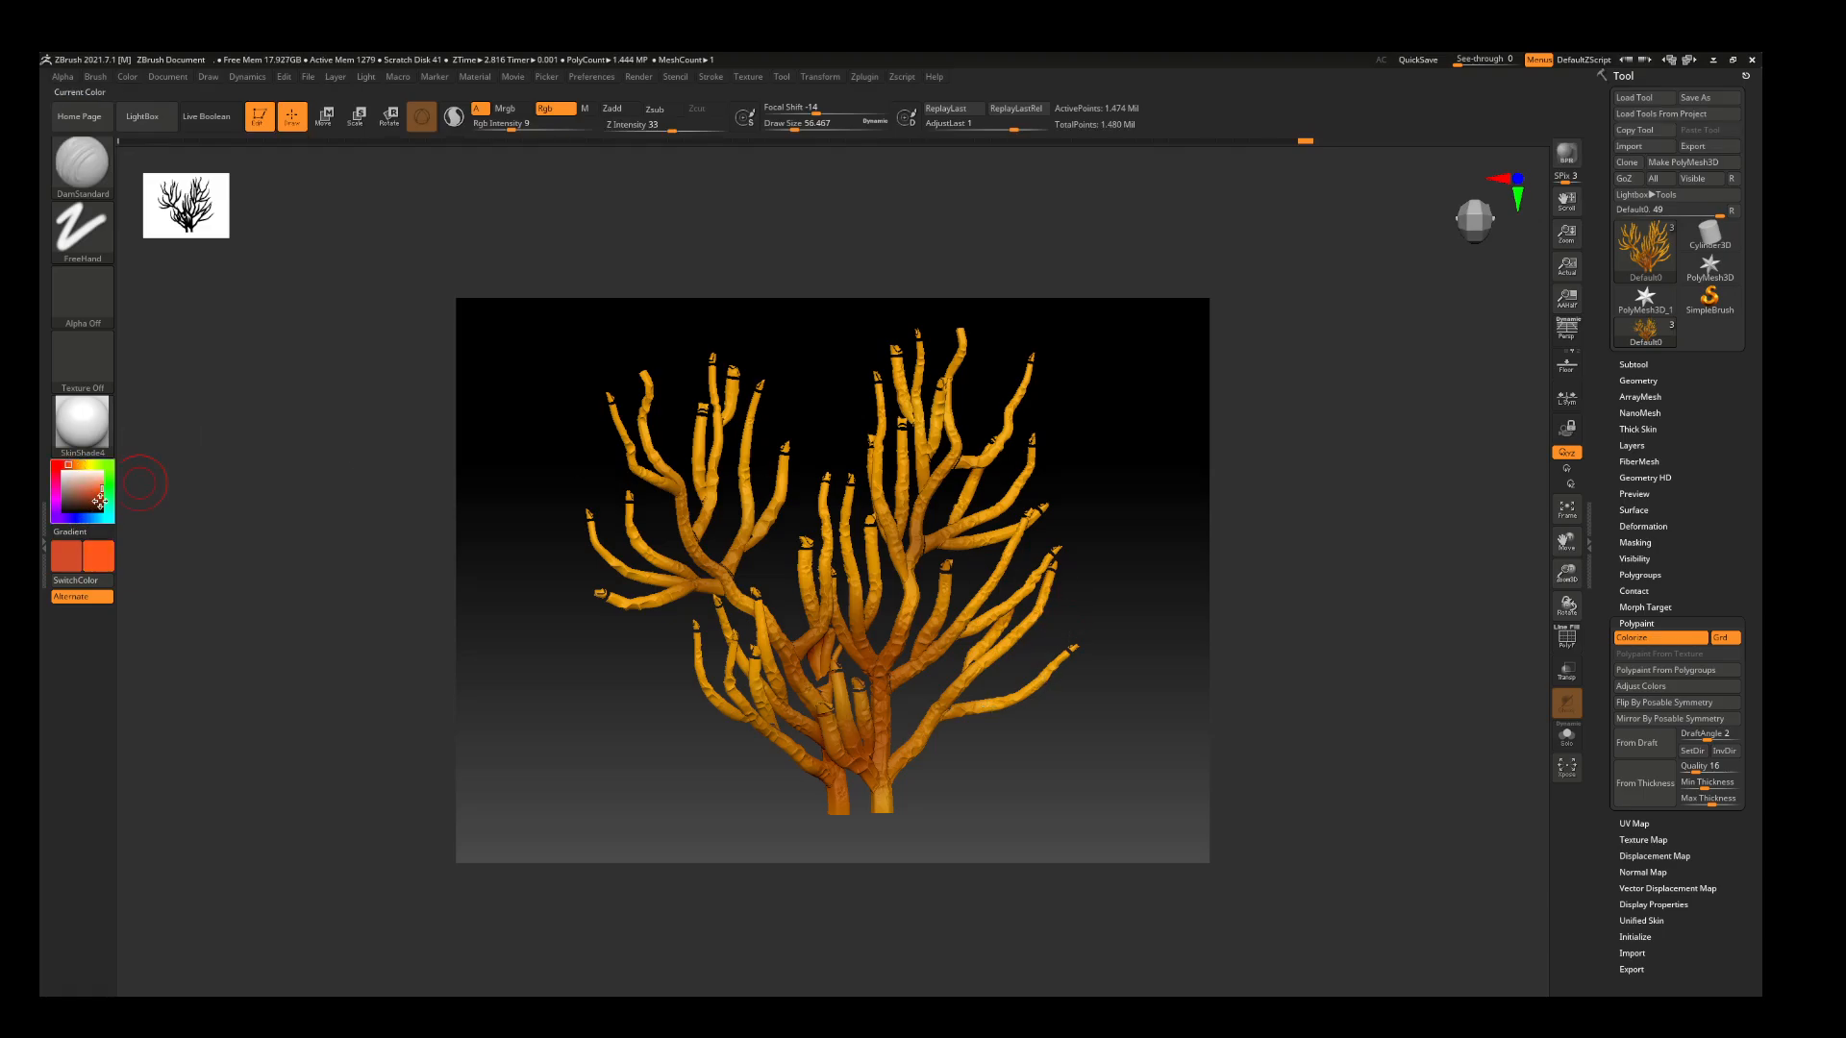
{"action": "mouse_move", "coordinate": [806, 499]}
{"action": "left_mouse_down"}
{"action": "mouse_move", "coordinate": [870, 509]}
{"action": "mouse_move", "coordinate": [805, 528]}
{"action": "left_mouse_up"}
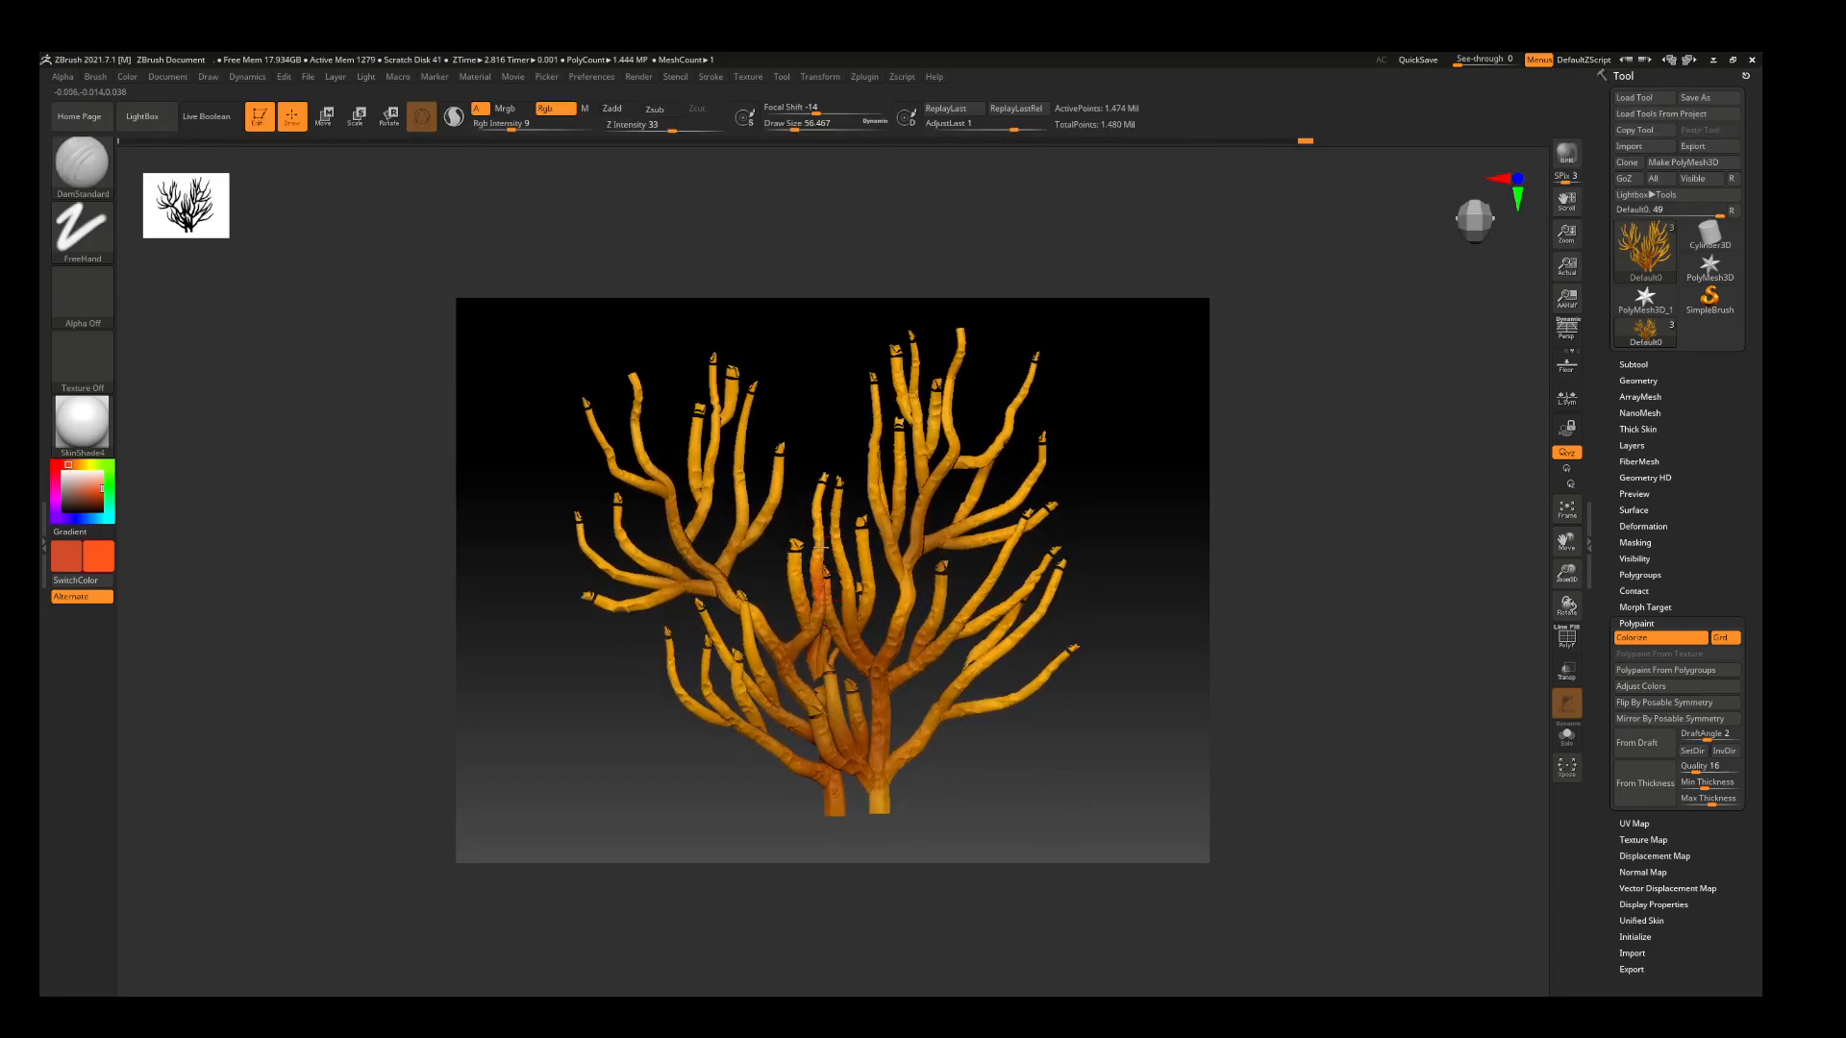
{"action": "mouse_move", "coordinate": [809, 616]}
{"action": "left_mouse_down"}
{"action": "mouse_move", "coordinate": [839, 603]}
{"action": "mouse_move", "coordinate": [849, 625]}
{"action": "mouse_move", "coordinate": [912, 630]}
{"action": "left_mouse_up"}
{"action": "left_click_drag", "start_coordinate": [918, 447], "coordinate": [999, 462]}
{"action": "mouse_move", "coordinate": [947, 490]}
{"action": "right_mouse_down"}
{"action": "mouse_move", "coordinate": [935, 504]}
{"action": "mouse_move", "coordinate": [965, 517]}
{"action": "right_mouse_up"}
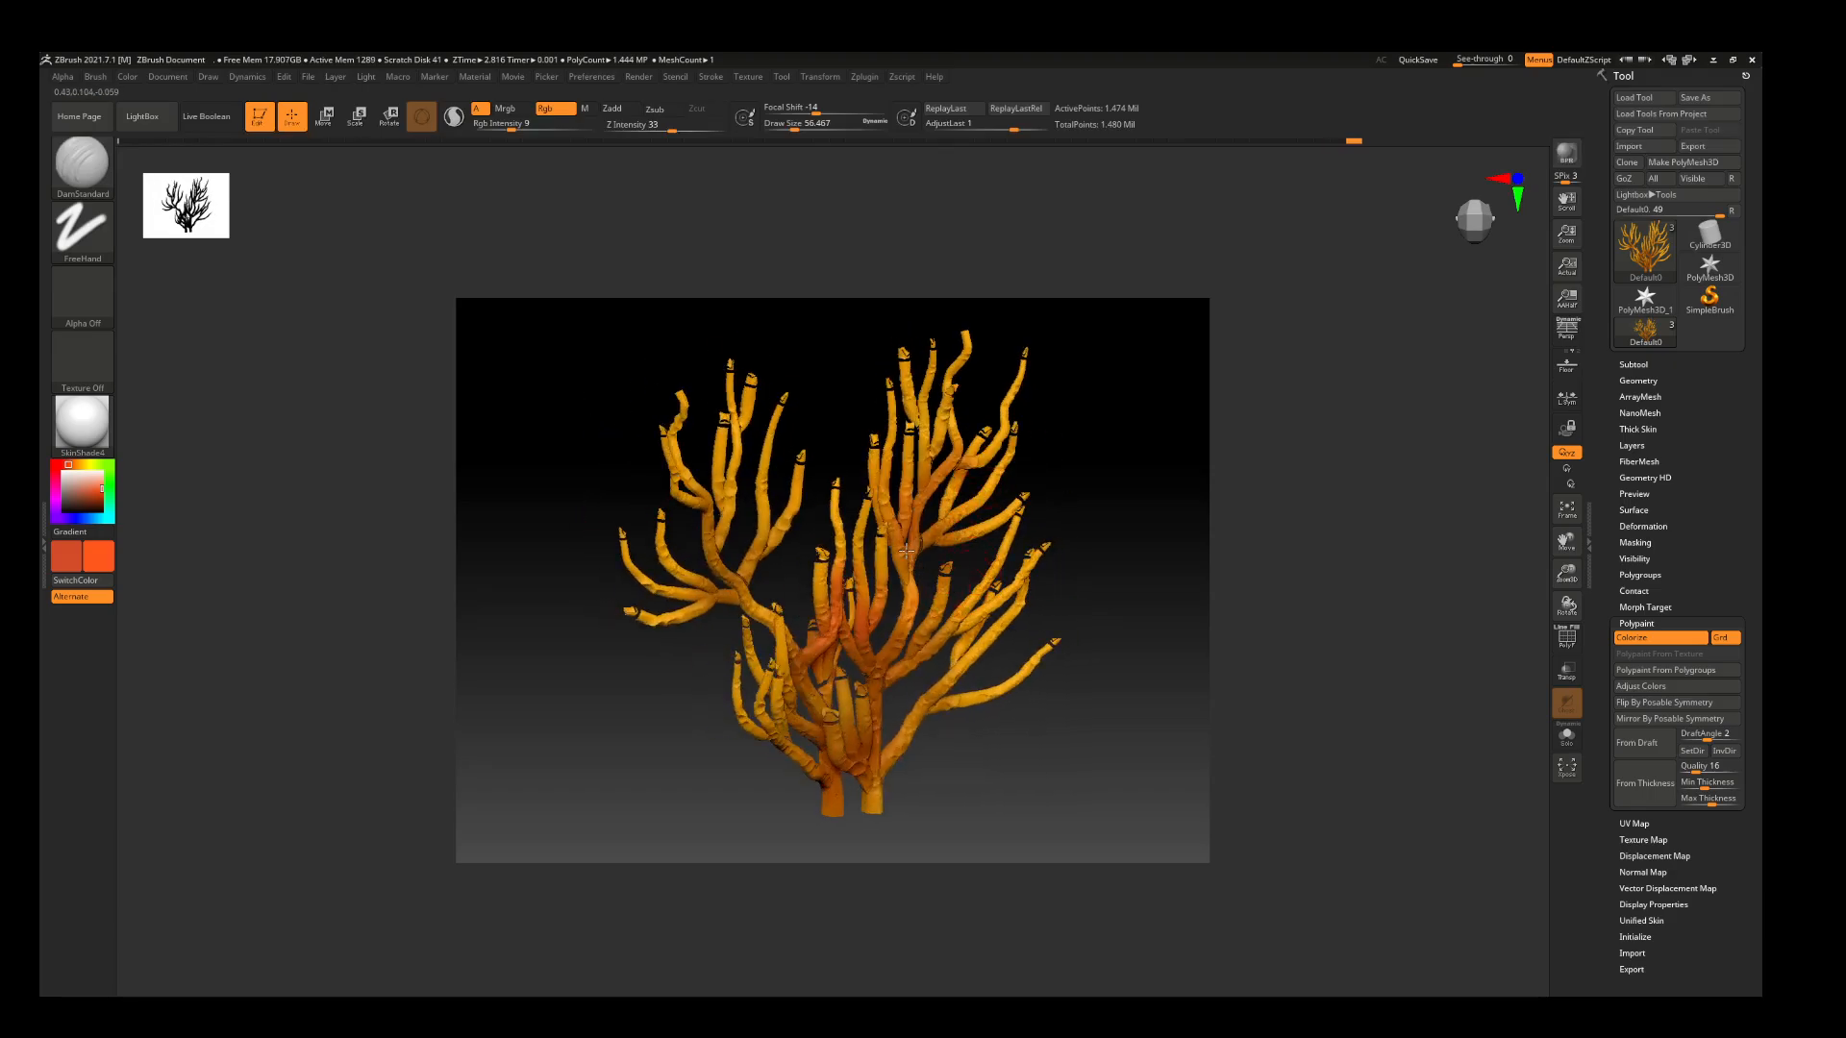
Blend the red-orange over the forks of the coral's left branch cluster and its lower branches
{"action": "left_click_drag", "start_coordinate": [1119, 645], "coordinate": [1071, 610]}
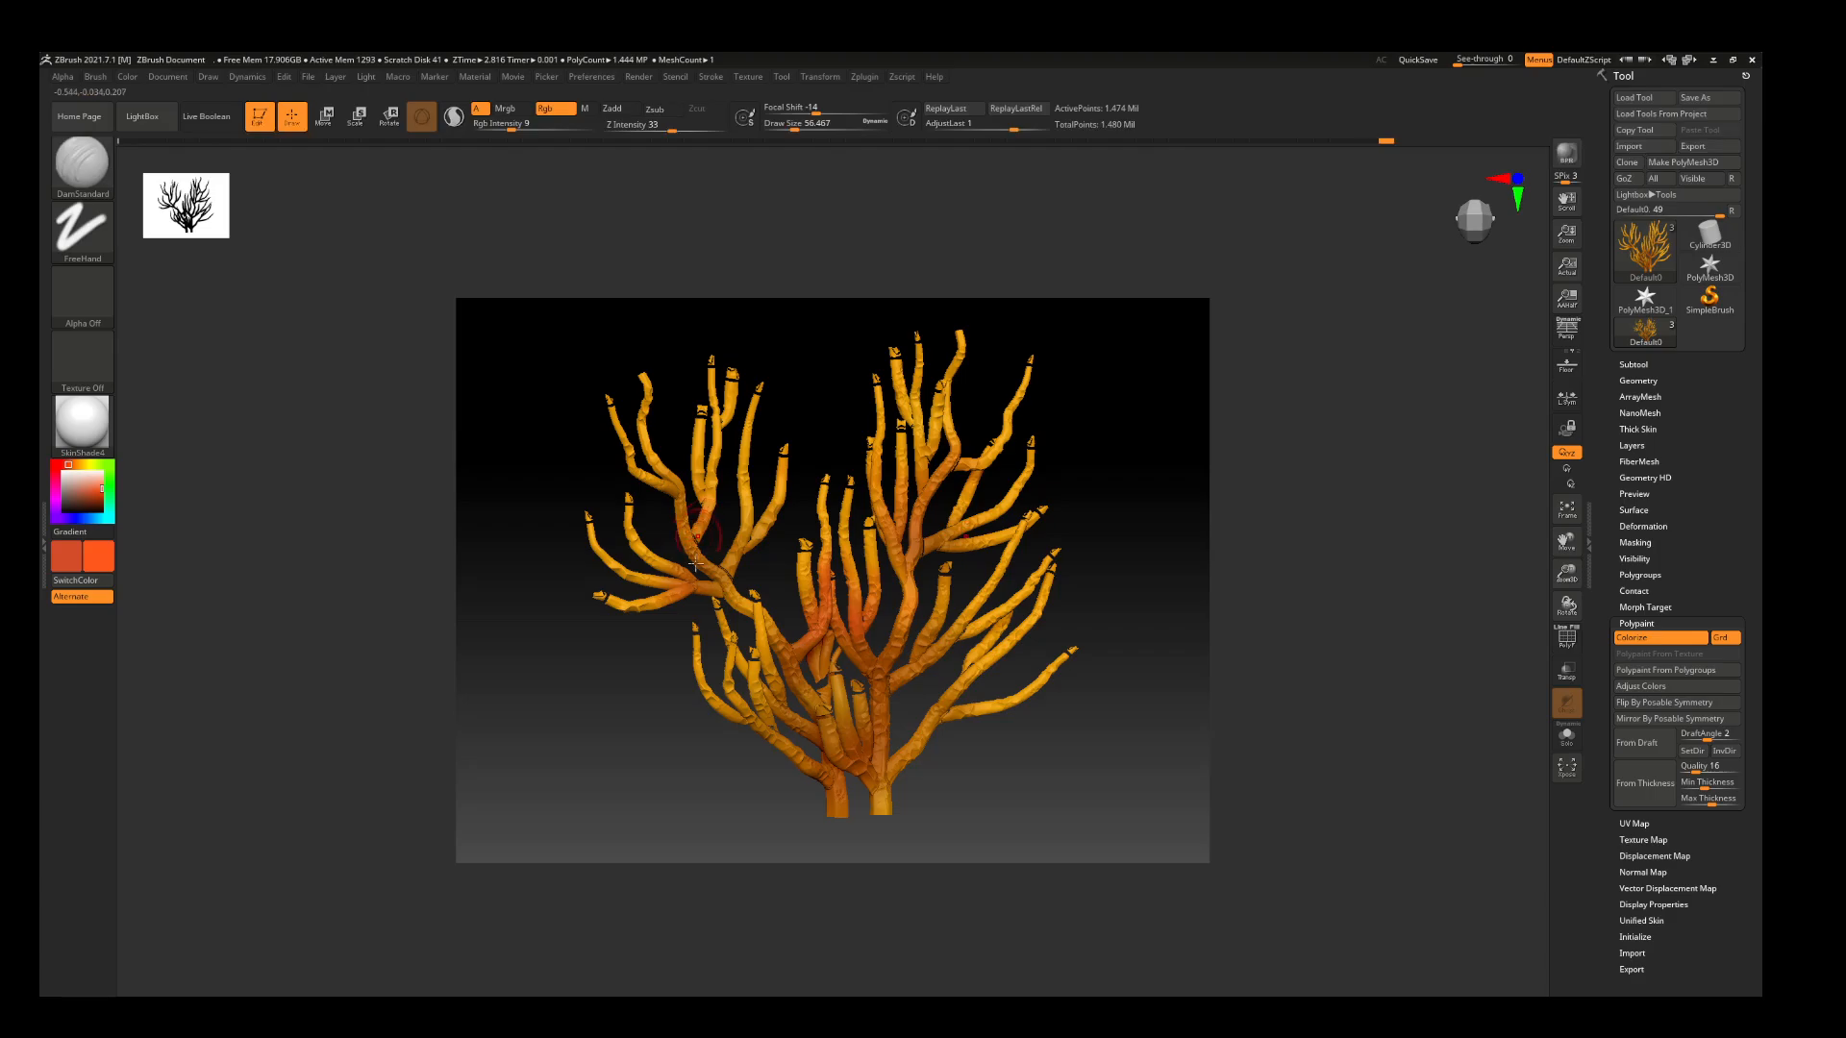
{"action": "mouse_move", "coordinate": [719, 493]}
{"action": "left_mouse_down"}
{"action": "mouse_move", "coordinate": [714, 447]}
{"action": "mouse_move", "coordinate": [692, 485]}
{"action": "mouse_move", "coordinate": [716, 507]}
{"action": "left_mouse_up"}
{"action": "left_click_drag", "start_coordinate": [1121, 746], "coordinate": [1076, 759]}
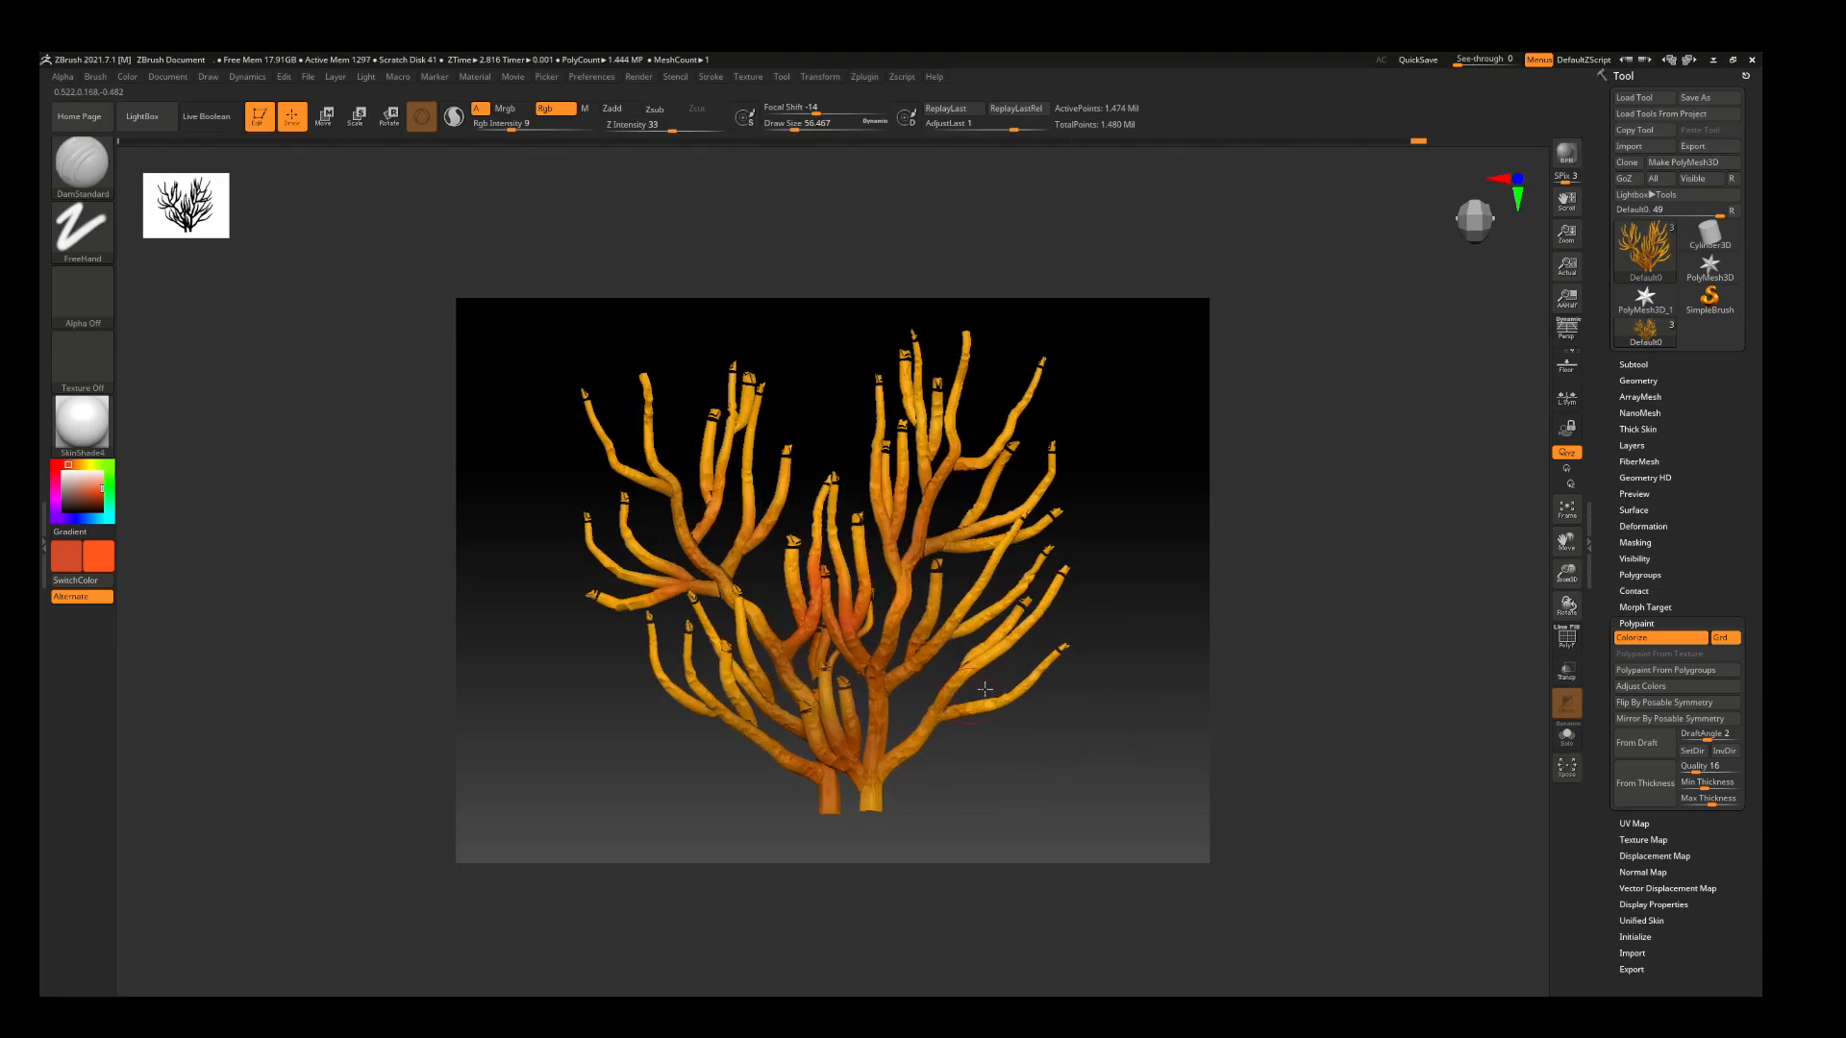
{"action": "mouse_move", "coordinate": [940, 699]}
{"action": "left_mouse_down"}
{"action": "mouse_move", "coordinate": [1051, 705]}
{"action": "mouse_move", "coordinate": [948, 692]}
{"action": "mouse_move", "coordinate": [951, 616]}
{"action": "mouse_move", "coordinate": [1024, 653]}
{"action": "mouse_move", "coordinate": [971, 727]}
{"action": "left_mouse_up"}
{"action": "mouse_move", "coordinate": [836, 738]}
{"action": "left_mouse_down"}
{"action": "mouse_move", "coordinate": [853, 697]}
{"action": "mouse_move", "coordinate": [928, 694]}
{"action": "left_mouse_up"}
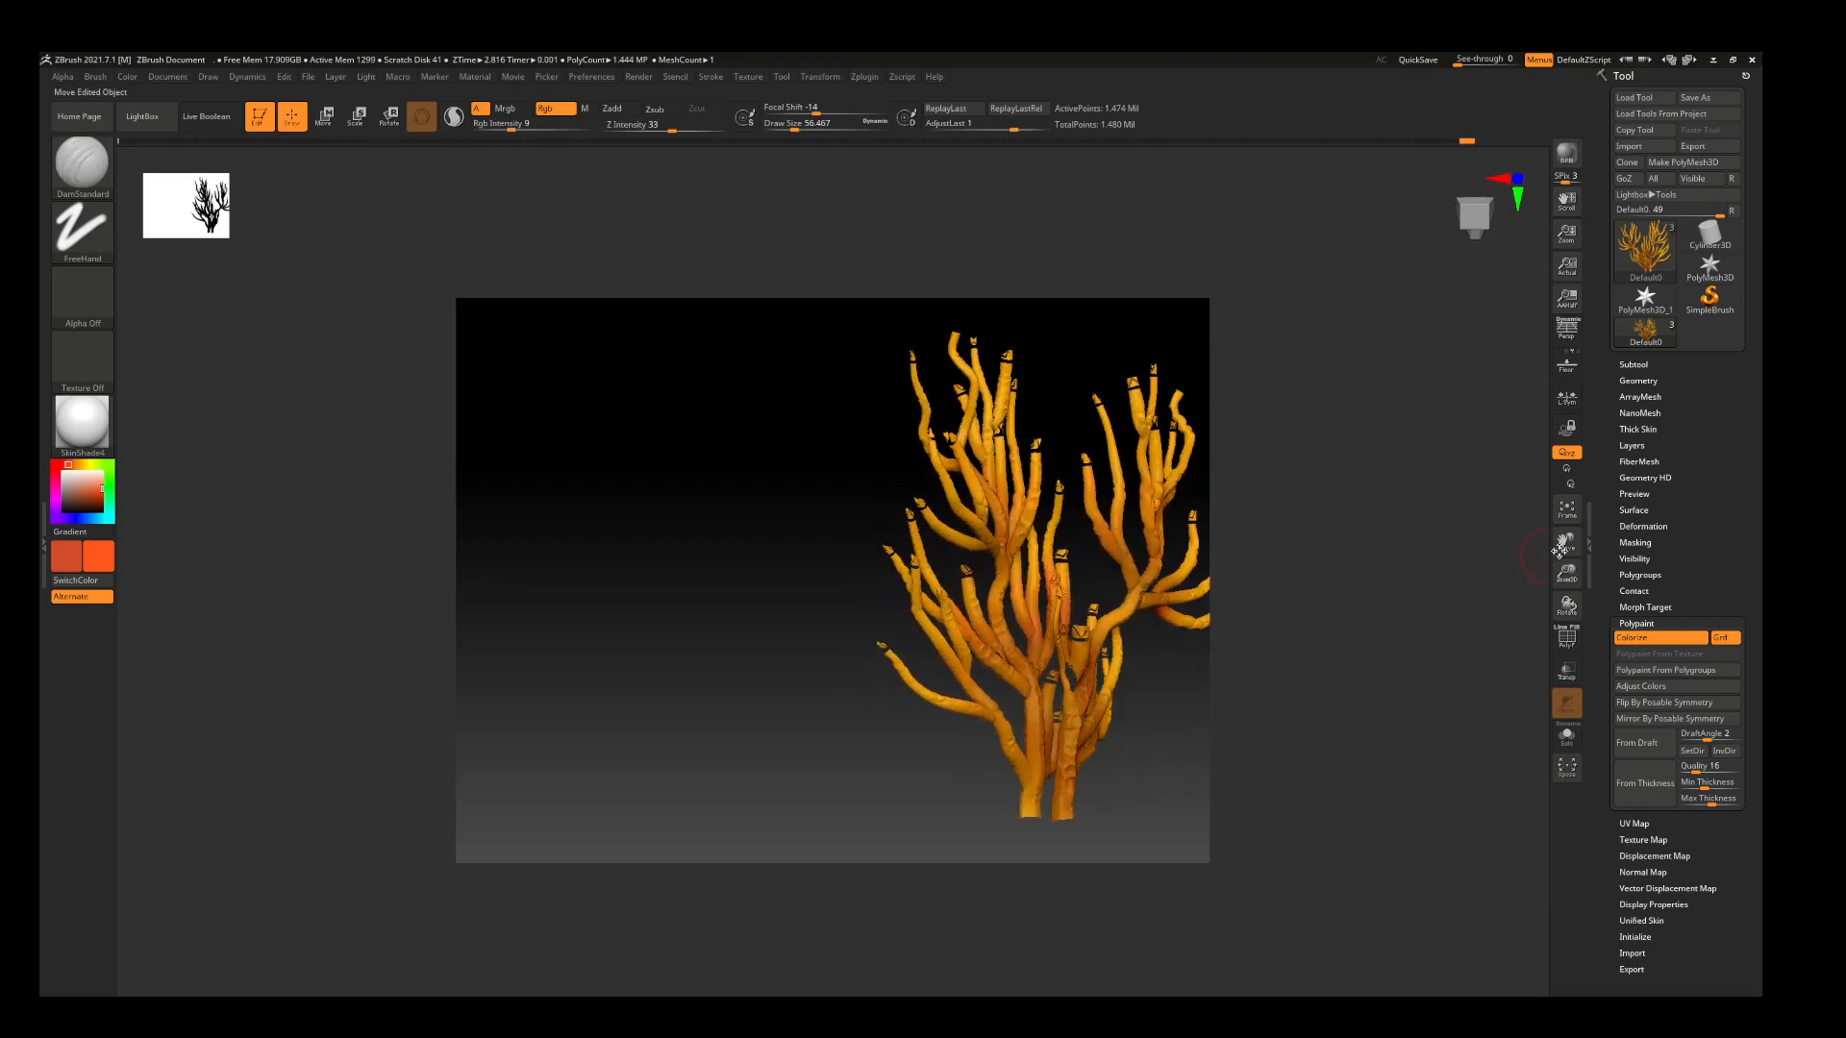
Bring the coral's back side into view and tint its branch forks with the red-orange
{"action": "left_click_drag", "start_coordinate": [1559, 550], "coordinate": [1452, 546]}
{"action": "left_click_drag", "start_coordinate": [1210, 695], "coordinate": [1106, 687]}
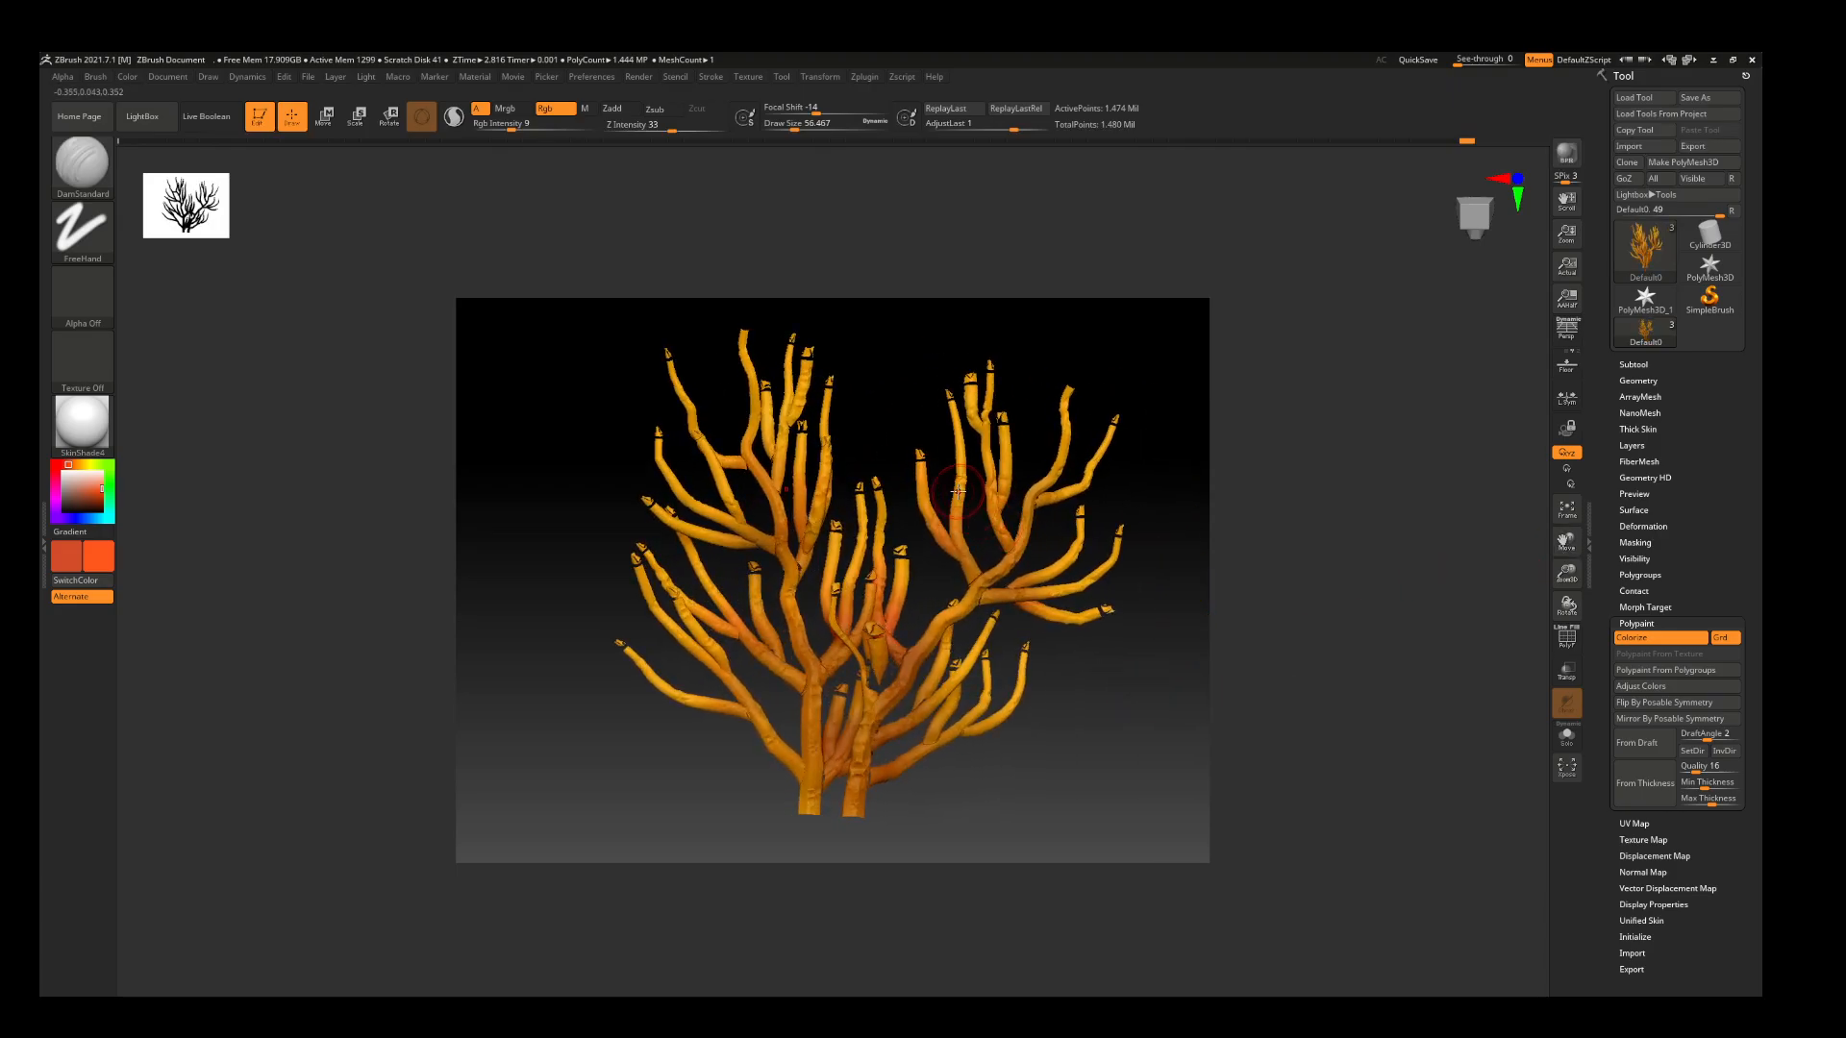
{"action": "left_click_drag", "start_coordinate": [946, 497], "coordinate": [873, 581]}
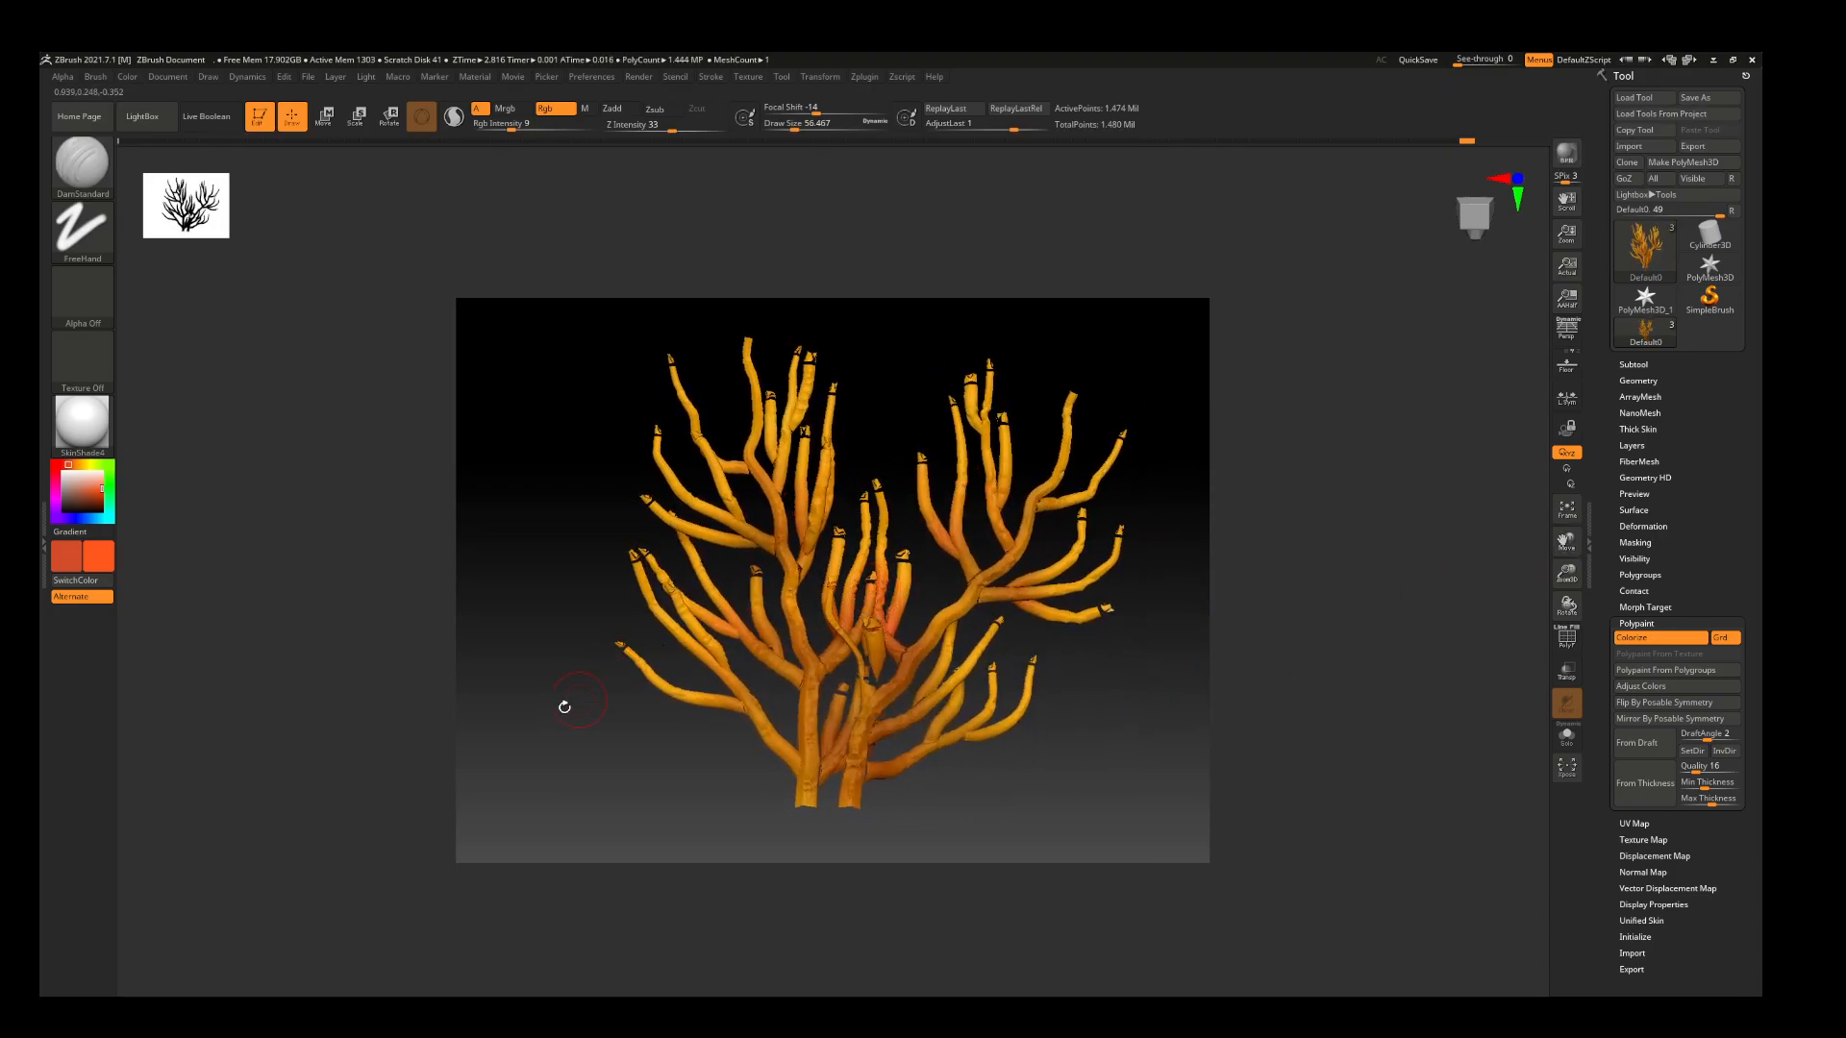
{"action": "left_click_drag", "start_coordinate": [564, 708], "coordinate": [1169, 769]}
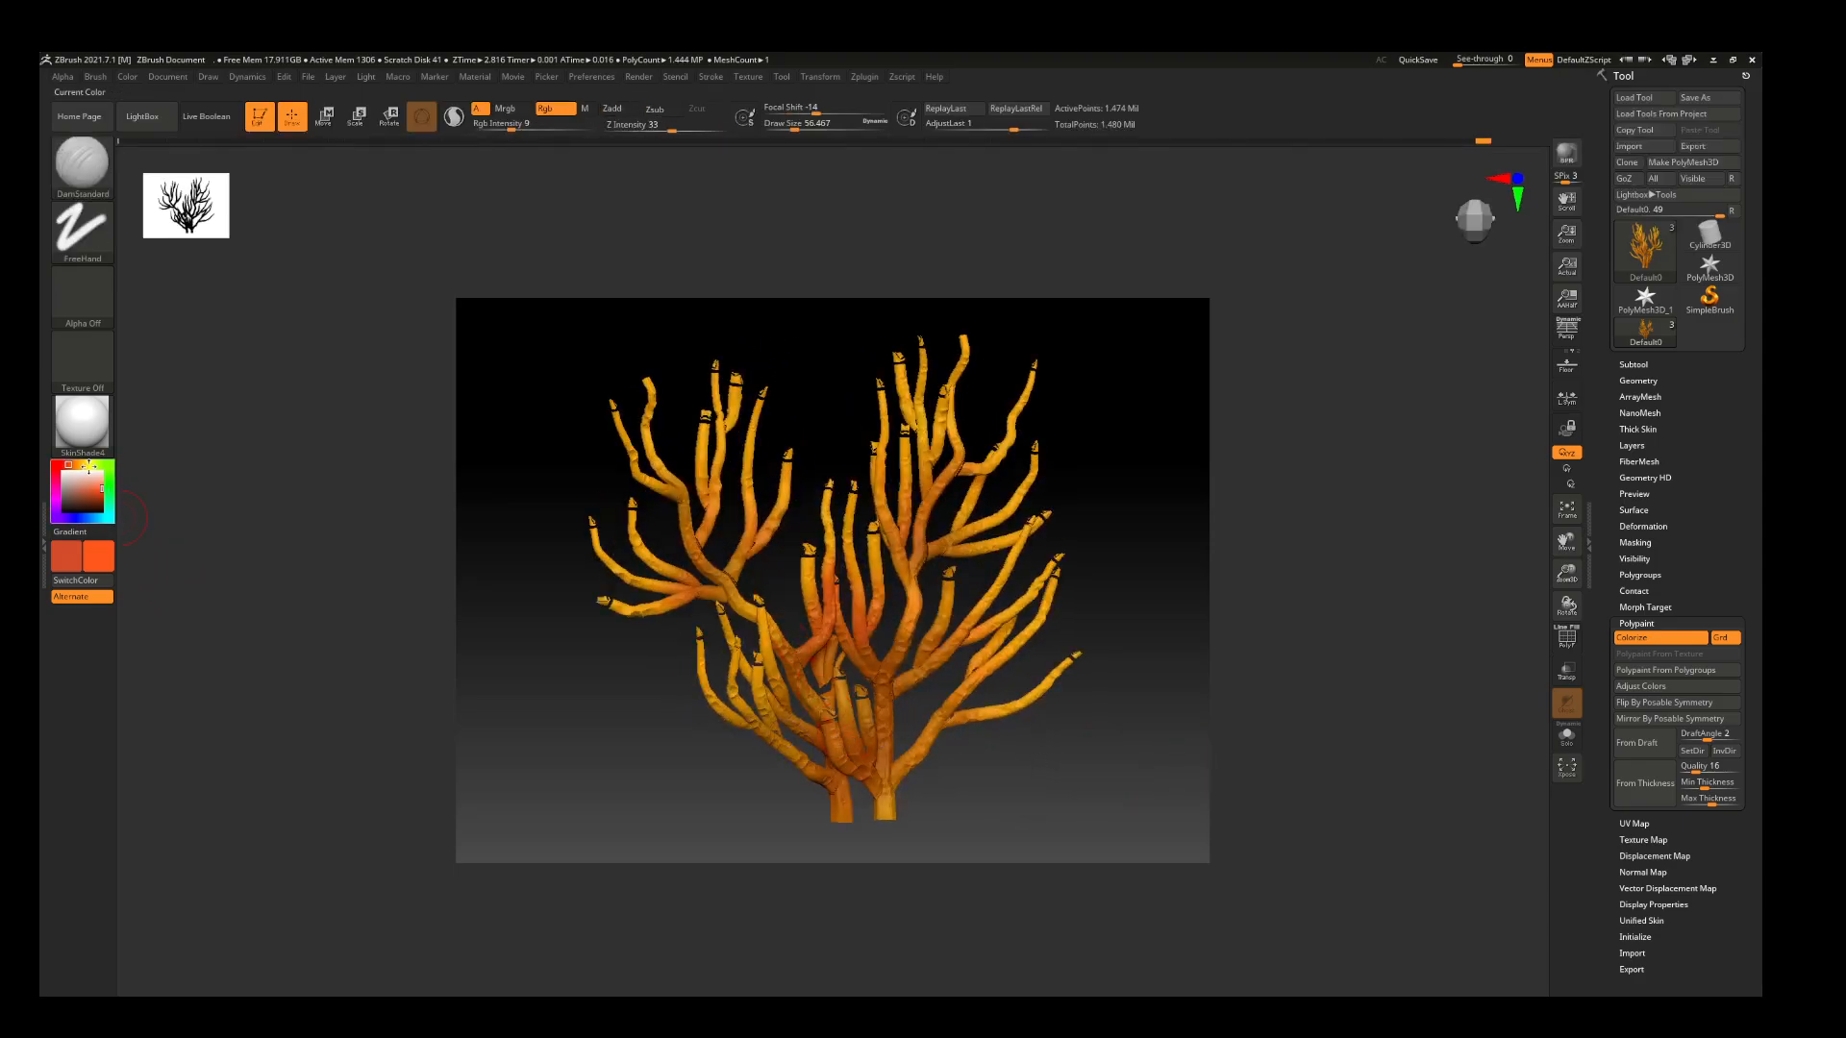
Pick a light yellow-orange and add highlights to the upper right branches
{"action": "left_click", "coordinate": [79, 464]}
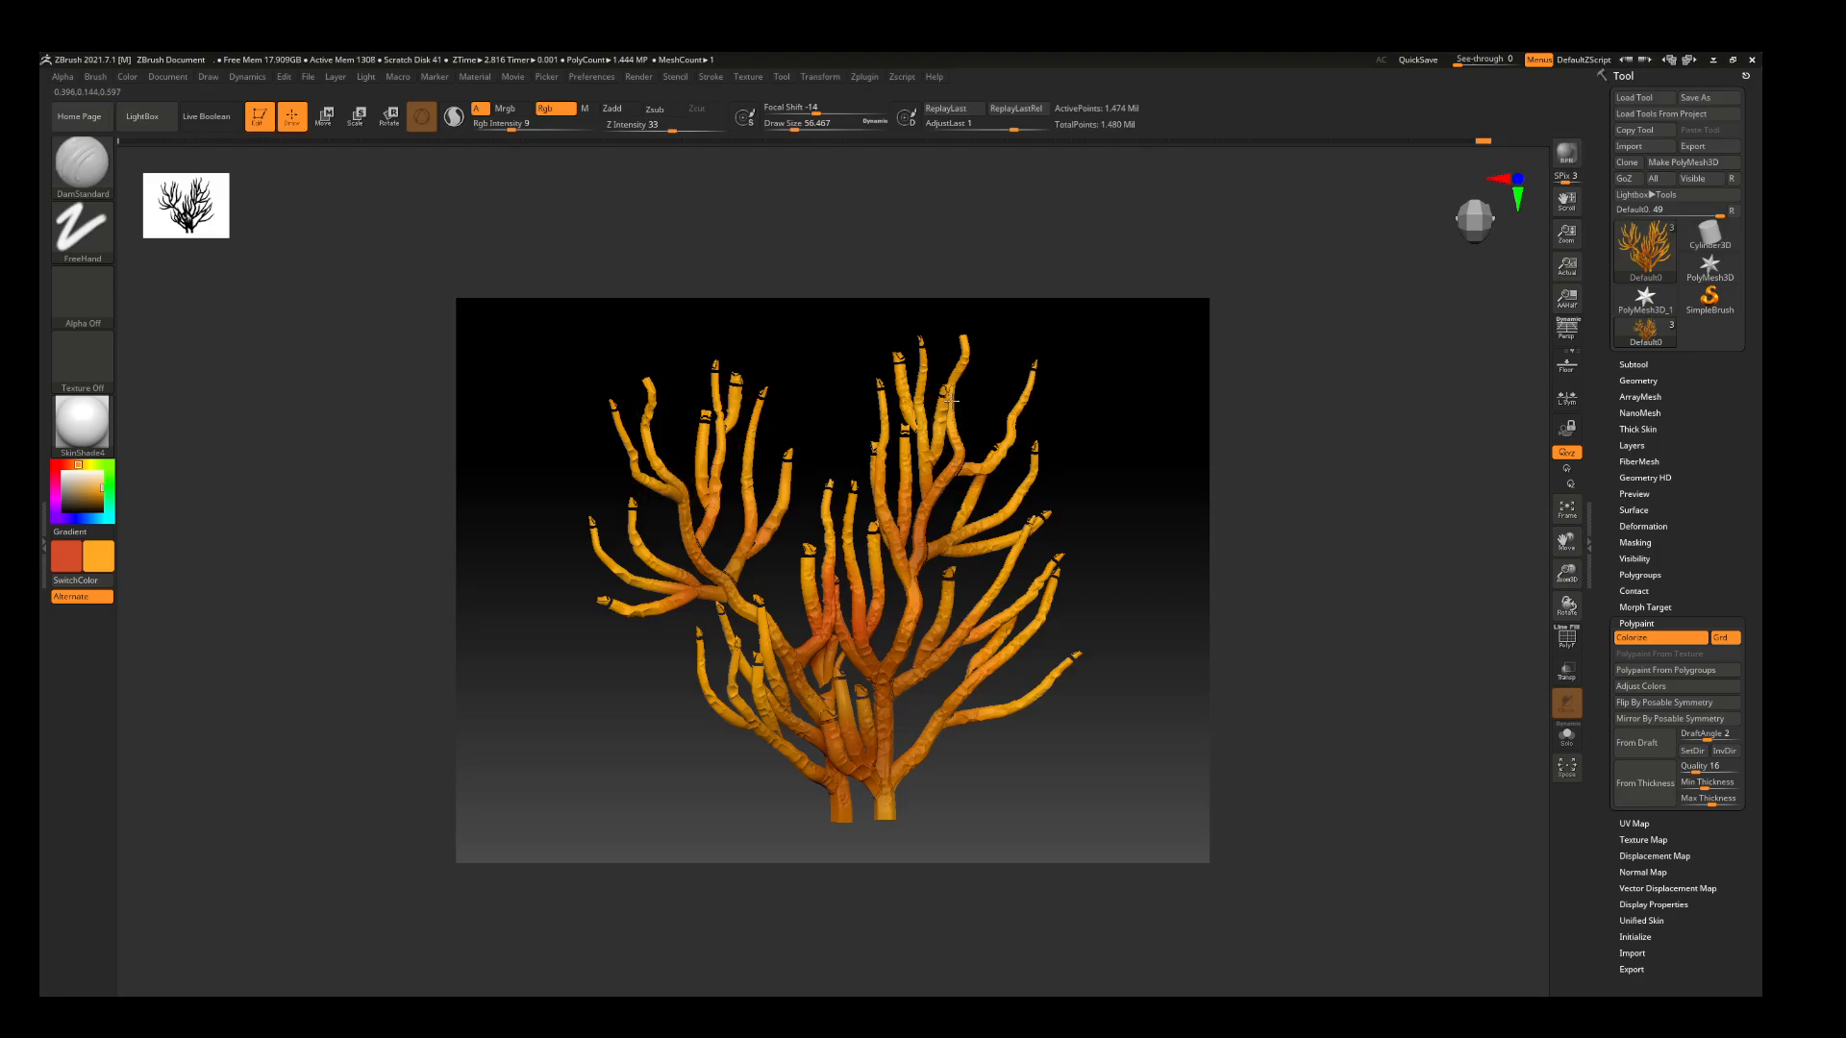
{"action": "left_click_drag", "start_coordinate": [964, 435], "coordinate": [934, 452]}
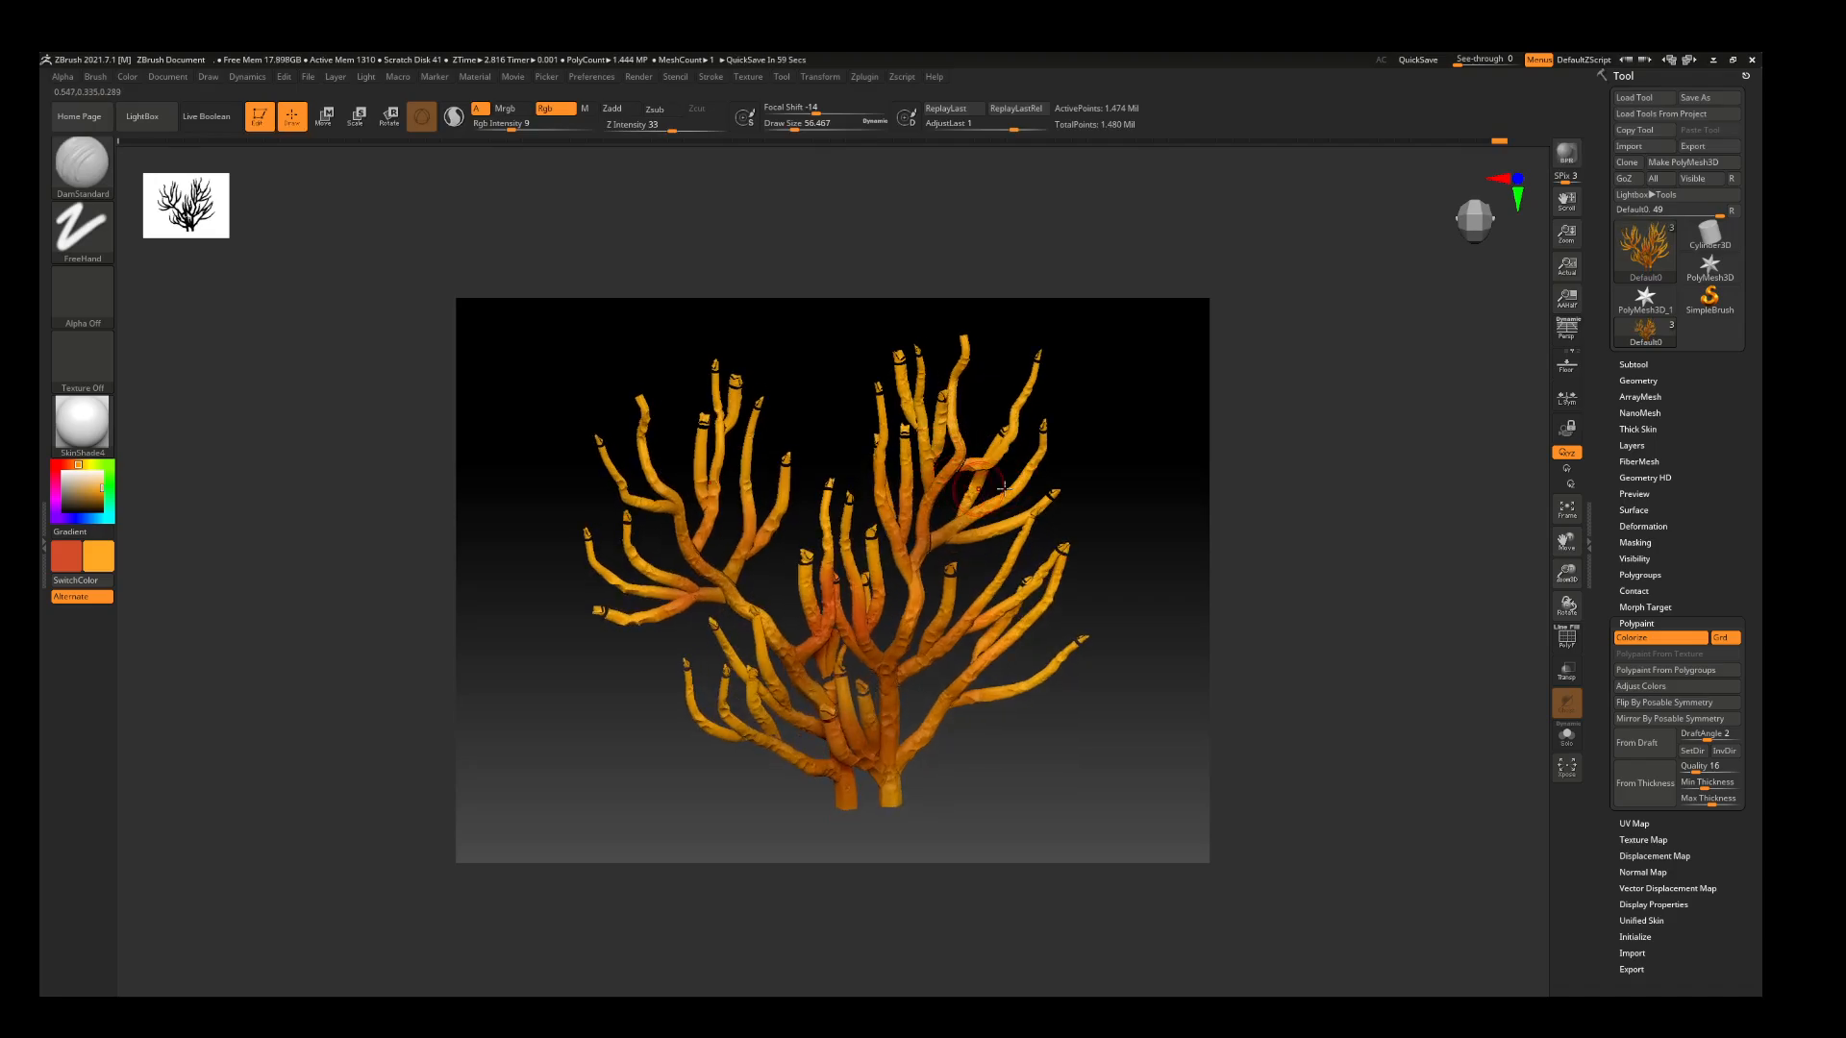
{"action": "left_click_drag", "start_coordinate": [1030, 579], "coordinate": [1043, 598]}
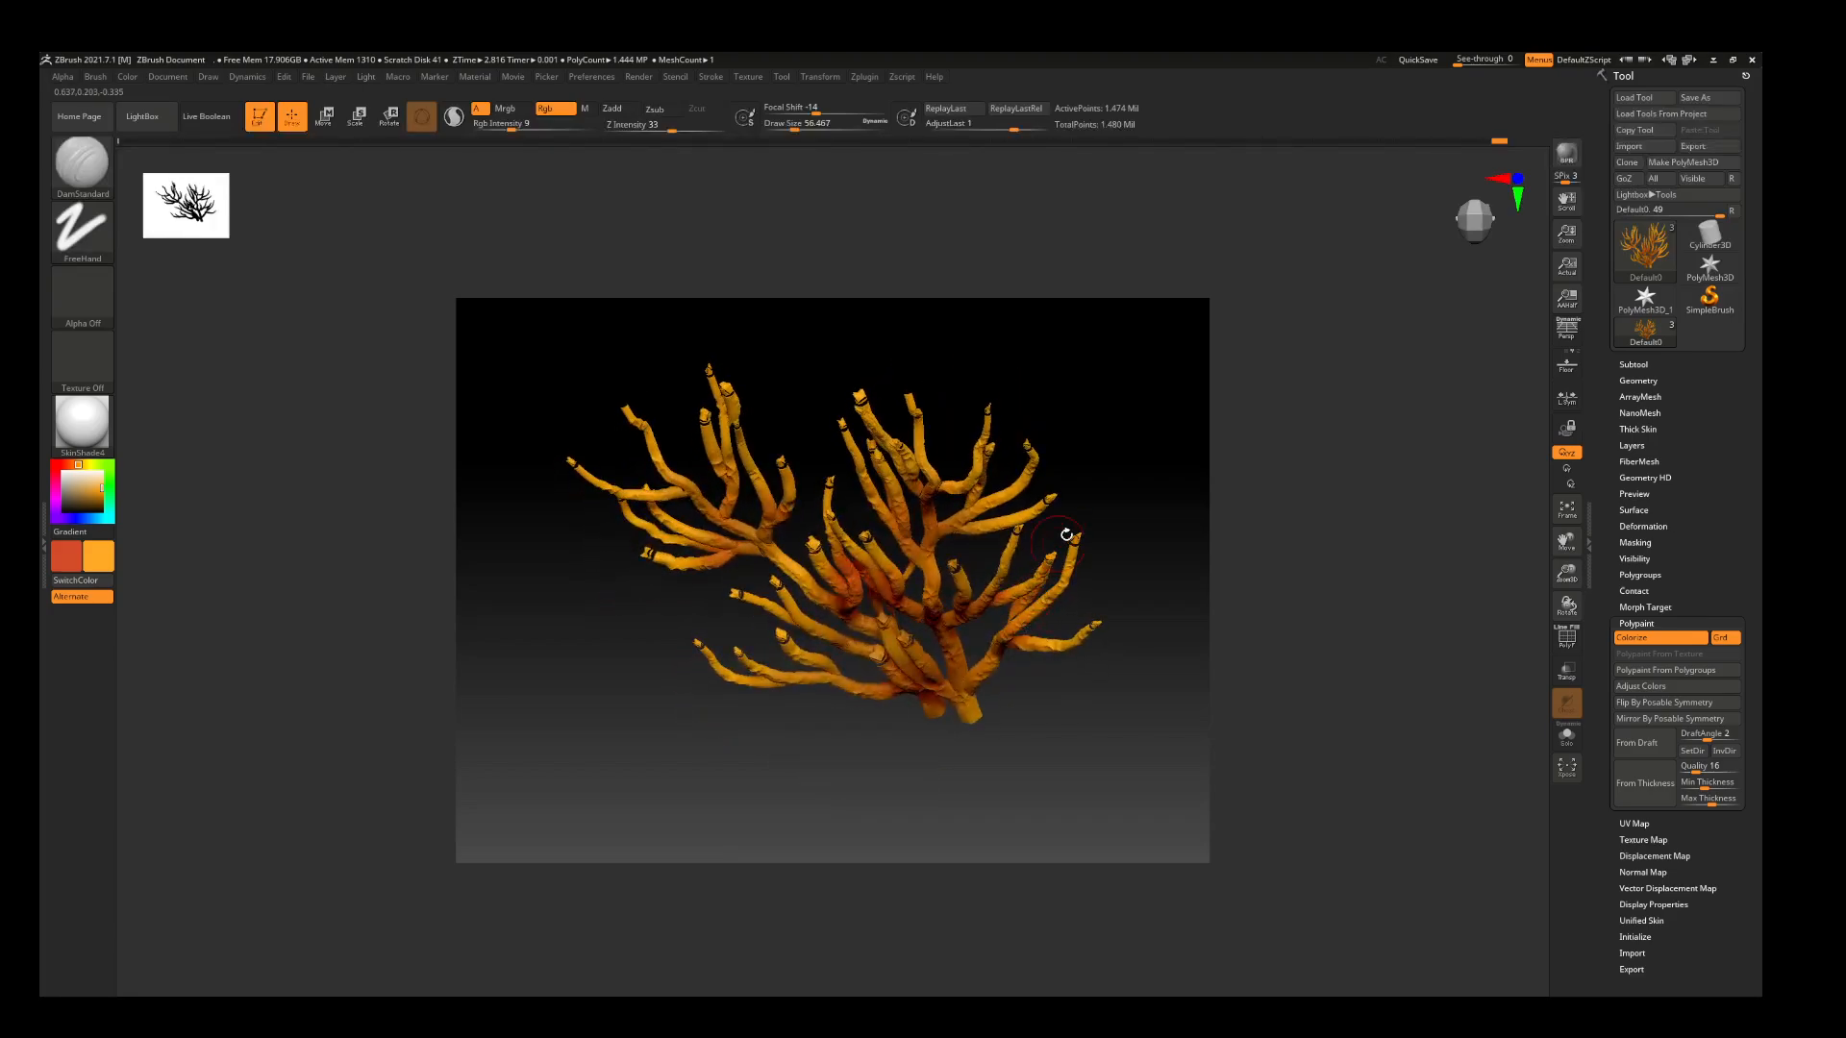
{"action": "left_click_drag", "start_coordinate": [1066, 534], "coordinate": [1113, 461]}
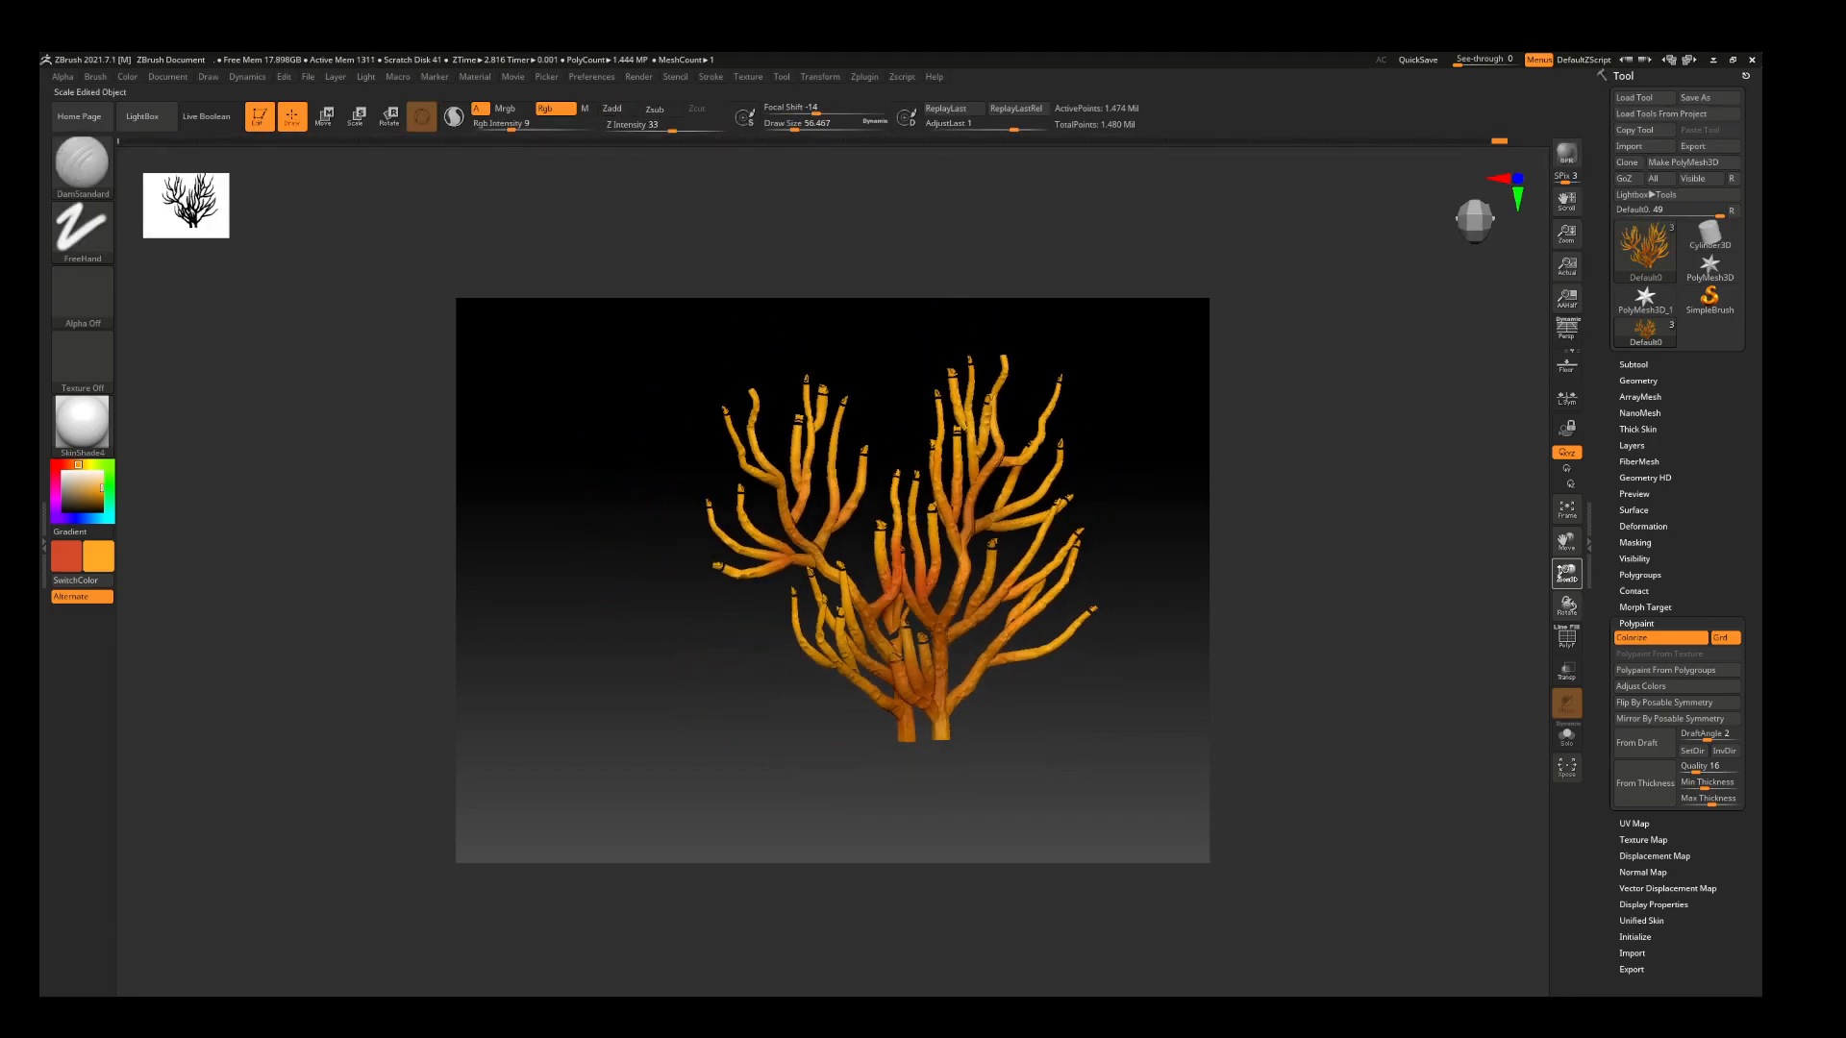
{"action": "left_click_drag", "start_coordinate": [1560, 574], "coordinate": [1459, 580]}
{"action": "left_click_drag", "start_coordinate": [932, 782], "coordinate": [914, 775]}
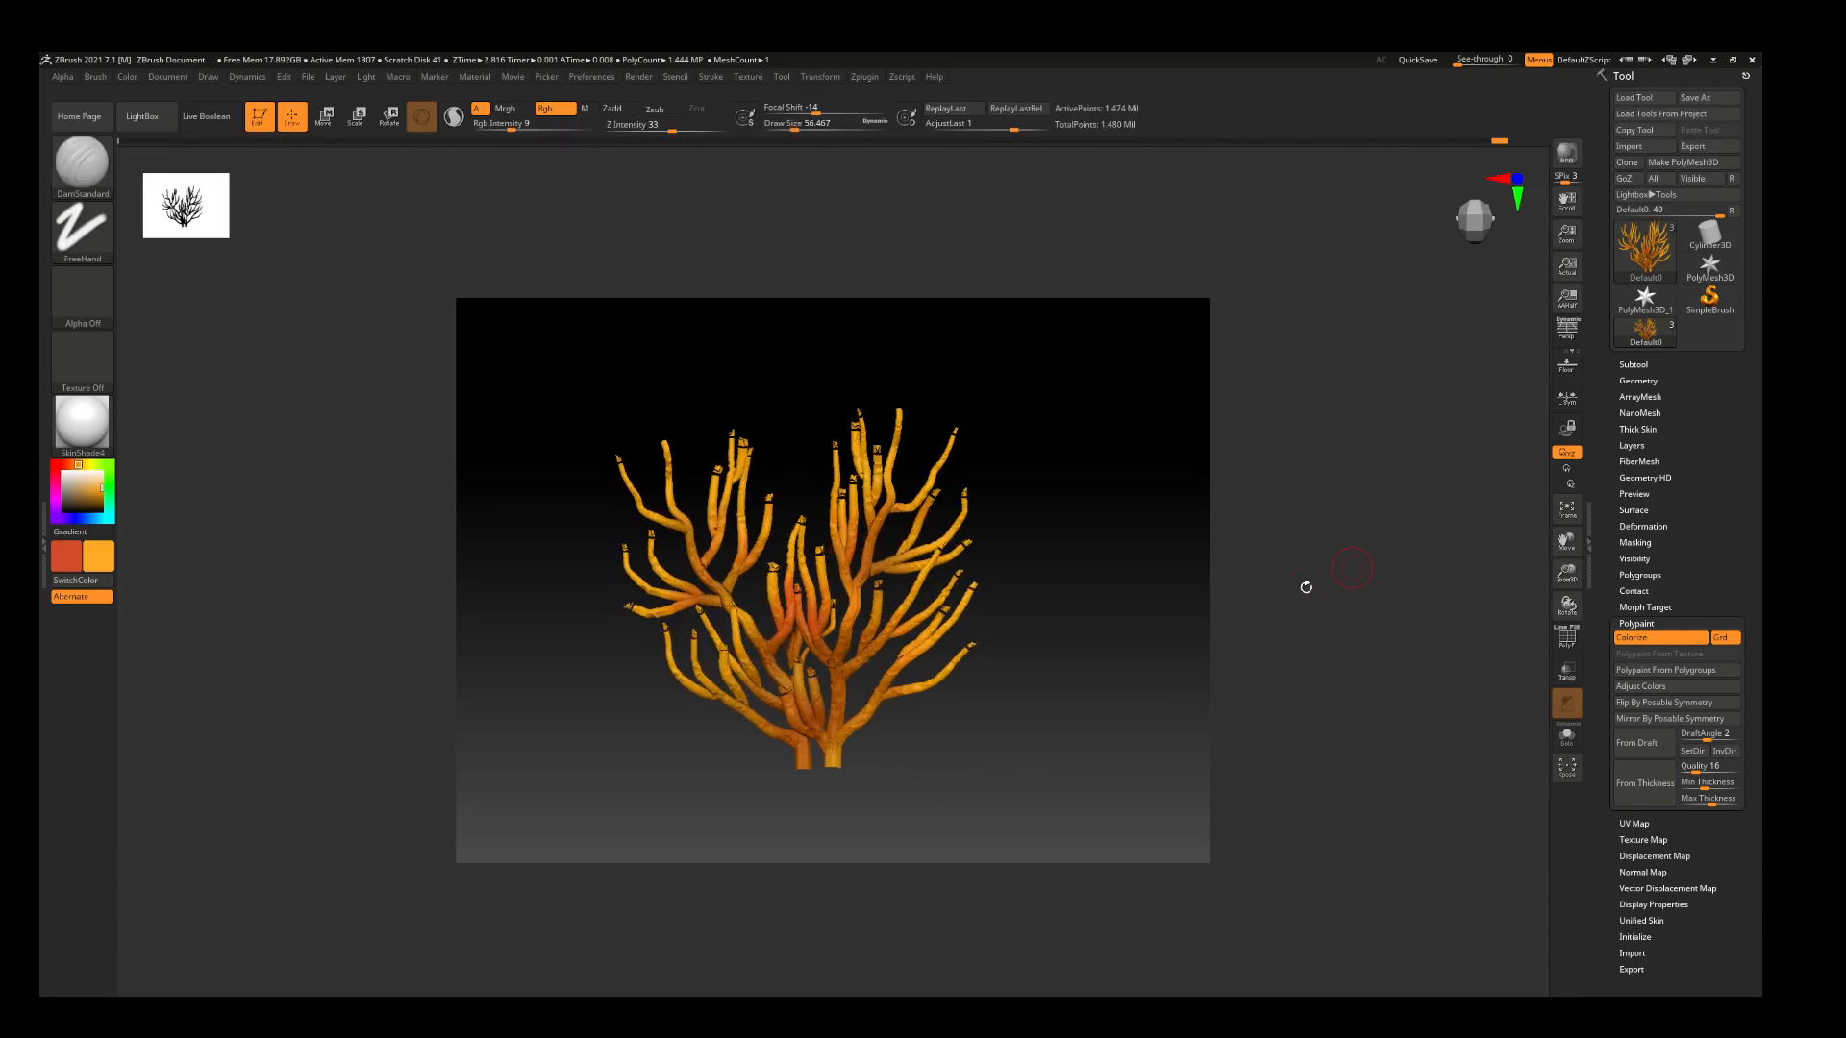
Switch from color painting to sculpting and select the Blob brush for work on the central branches
{"action": "left_click_drag", "start_coordinate": [1567, 574], "coordinate": [1607, 543]}
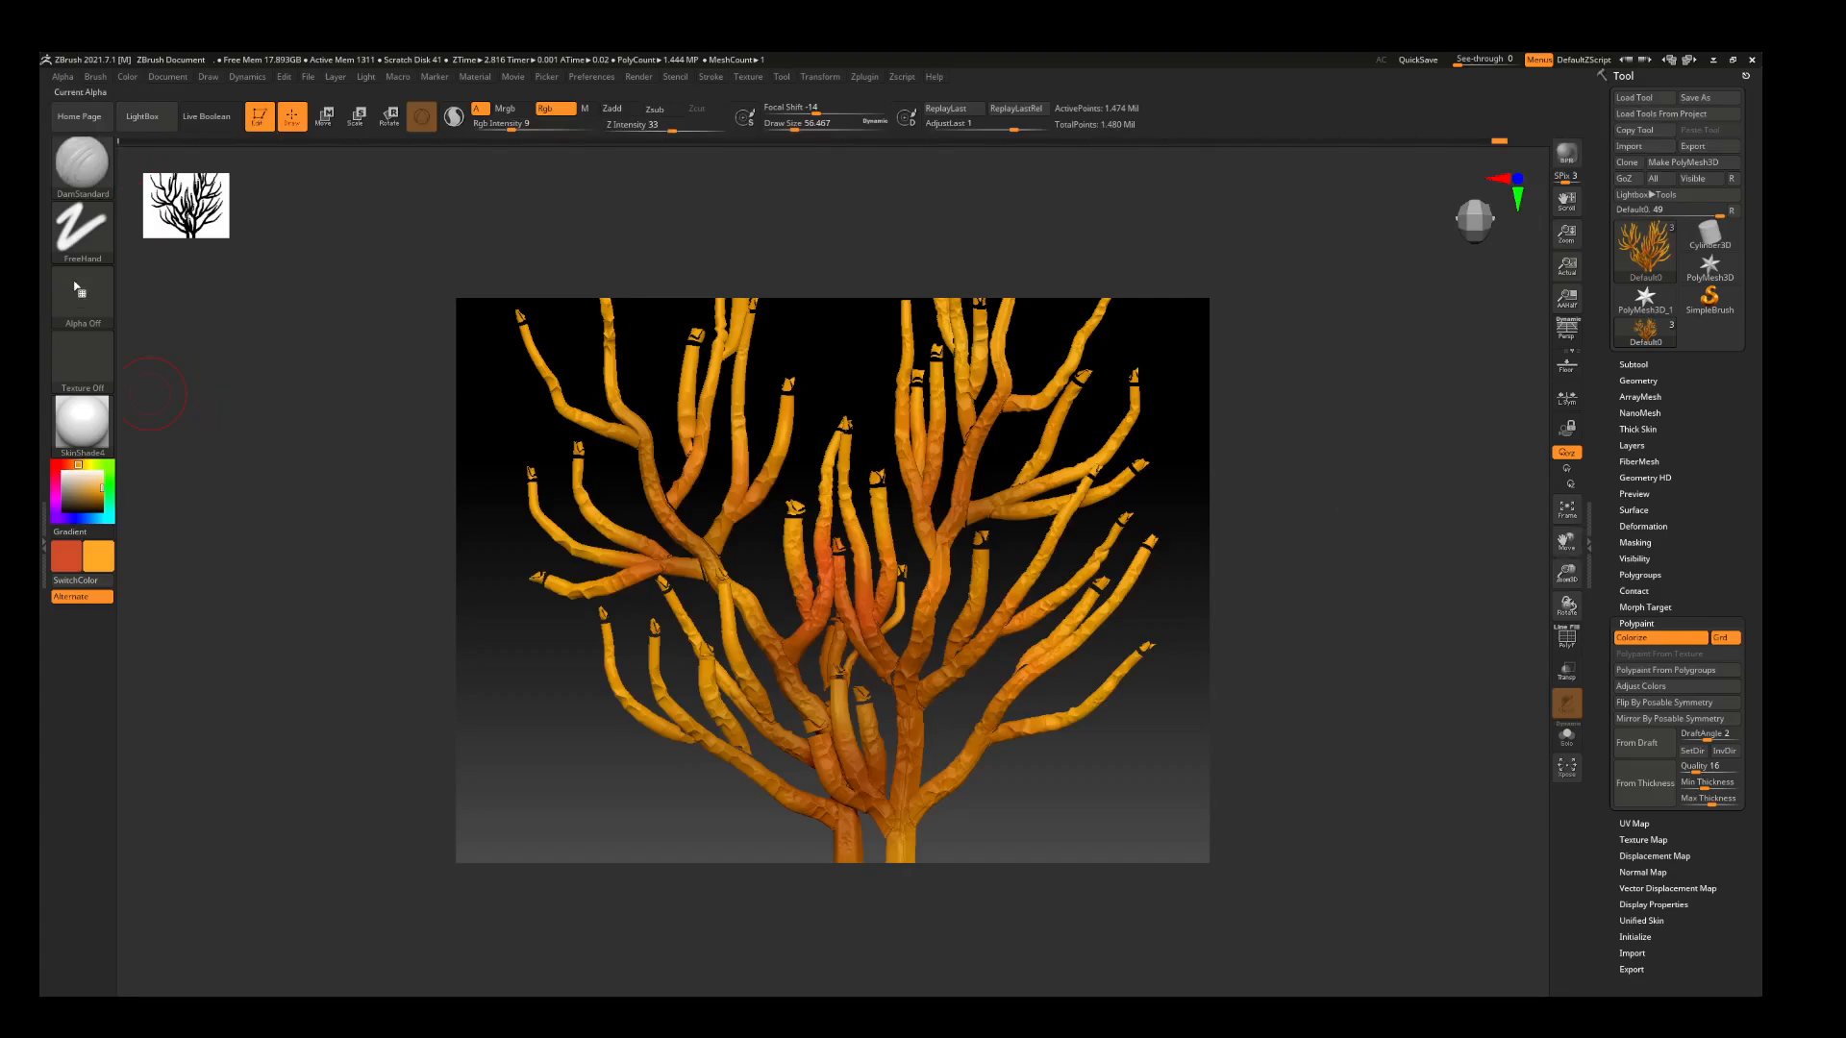
{"action": "left_click", "coordinate": [554, 109]}
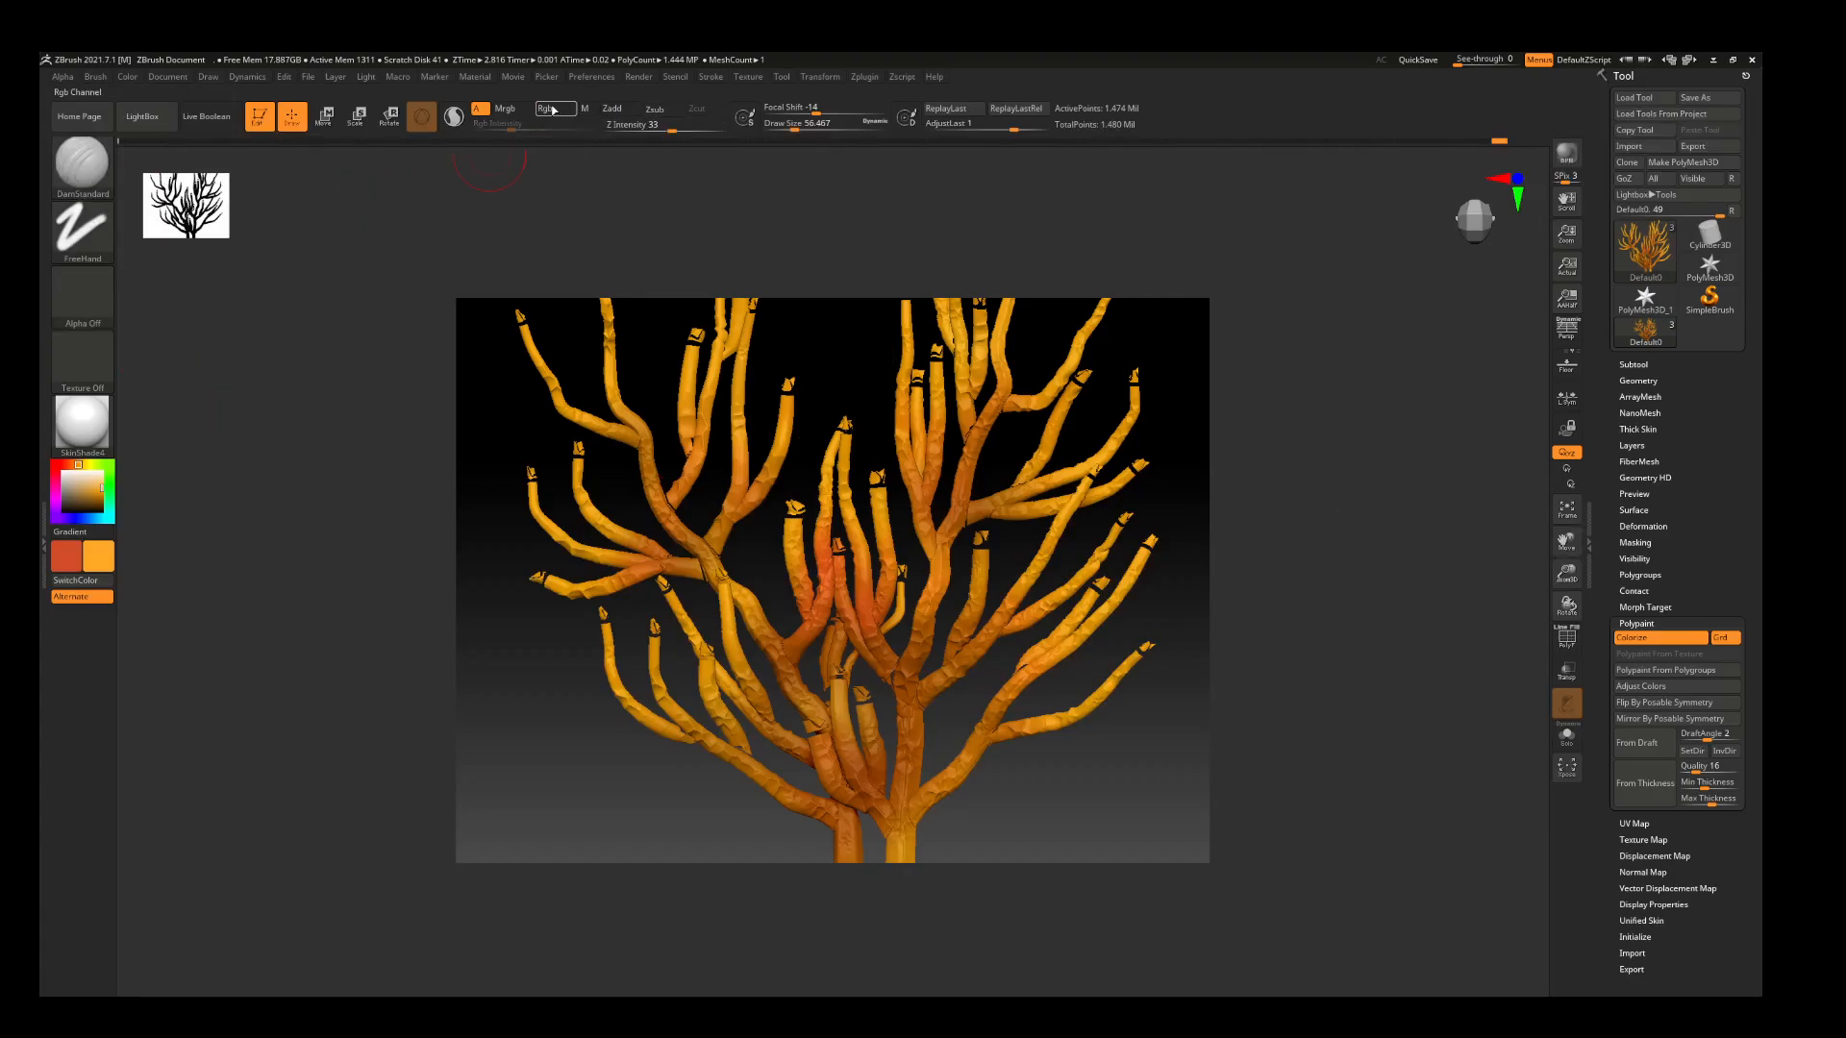
{"action": "left_click", "coordinate": [626, 112]}
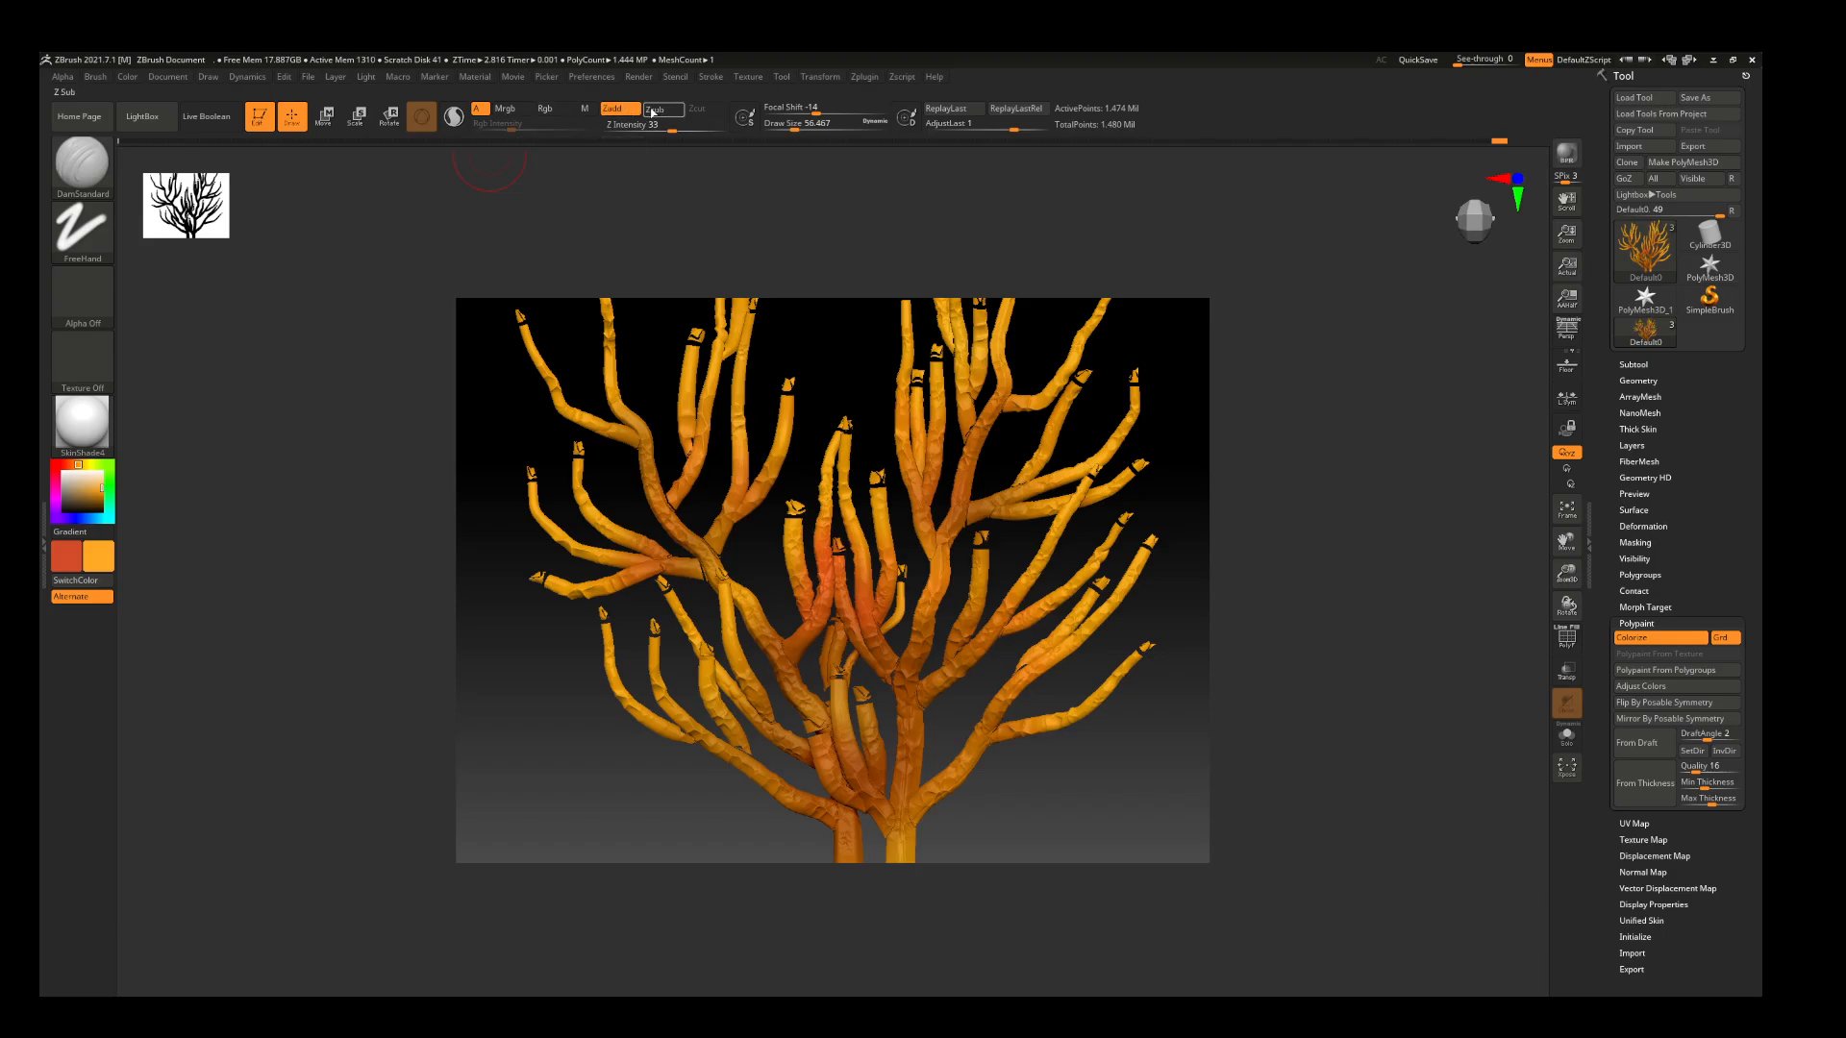
{"action": "left_click", "coordinate": [653, 111]}
{"action": "key", "text": "b"}
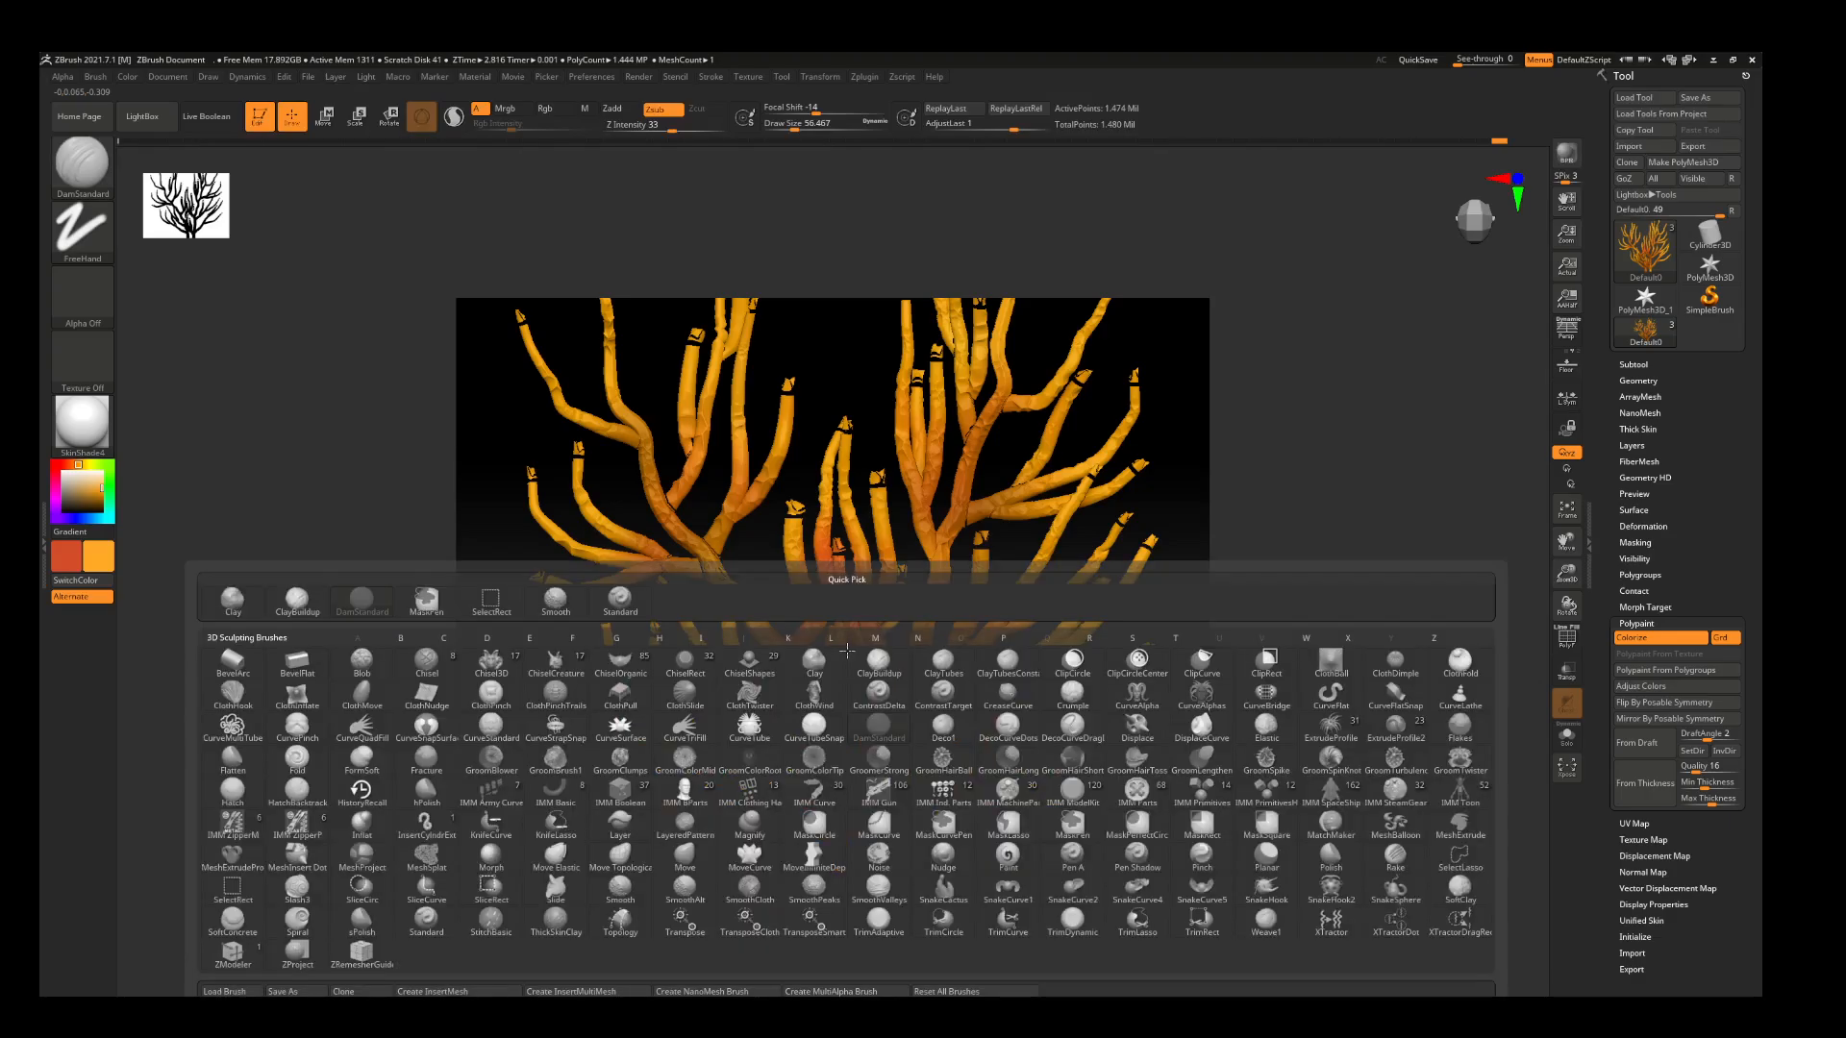
{"action": "left_click", "coordinate": [362, 663]}
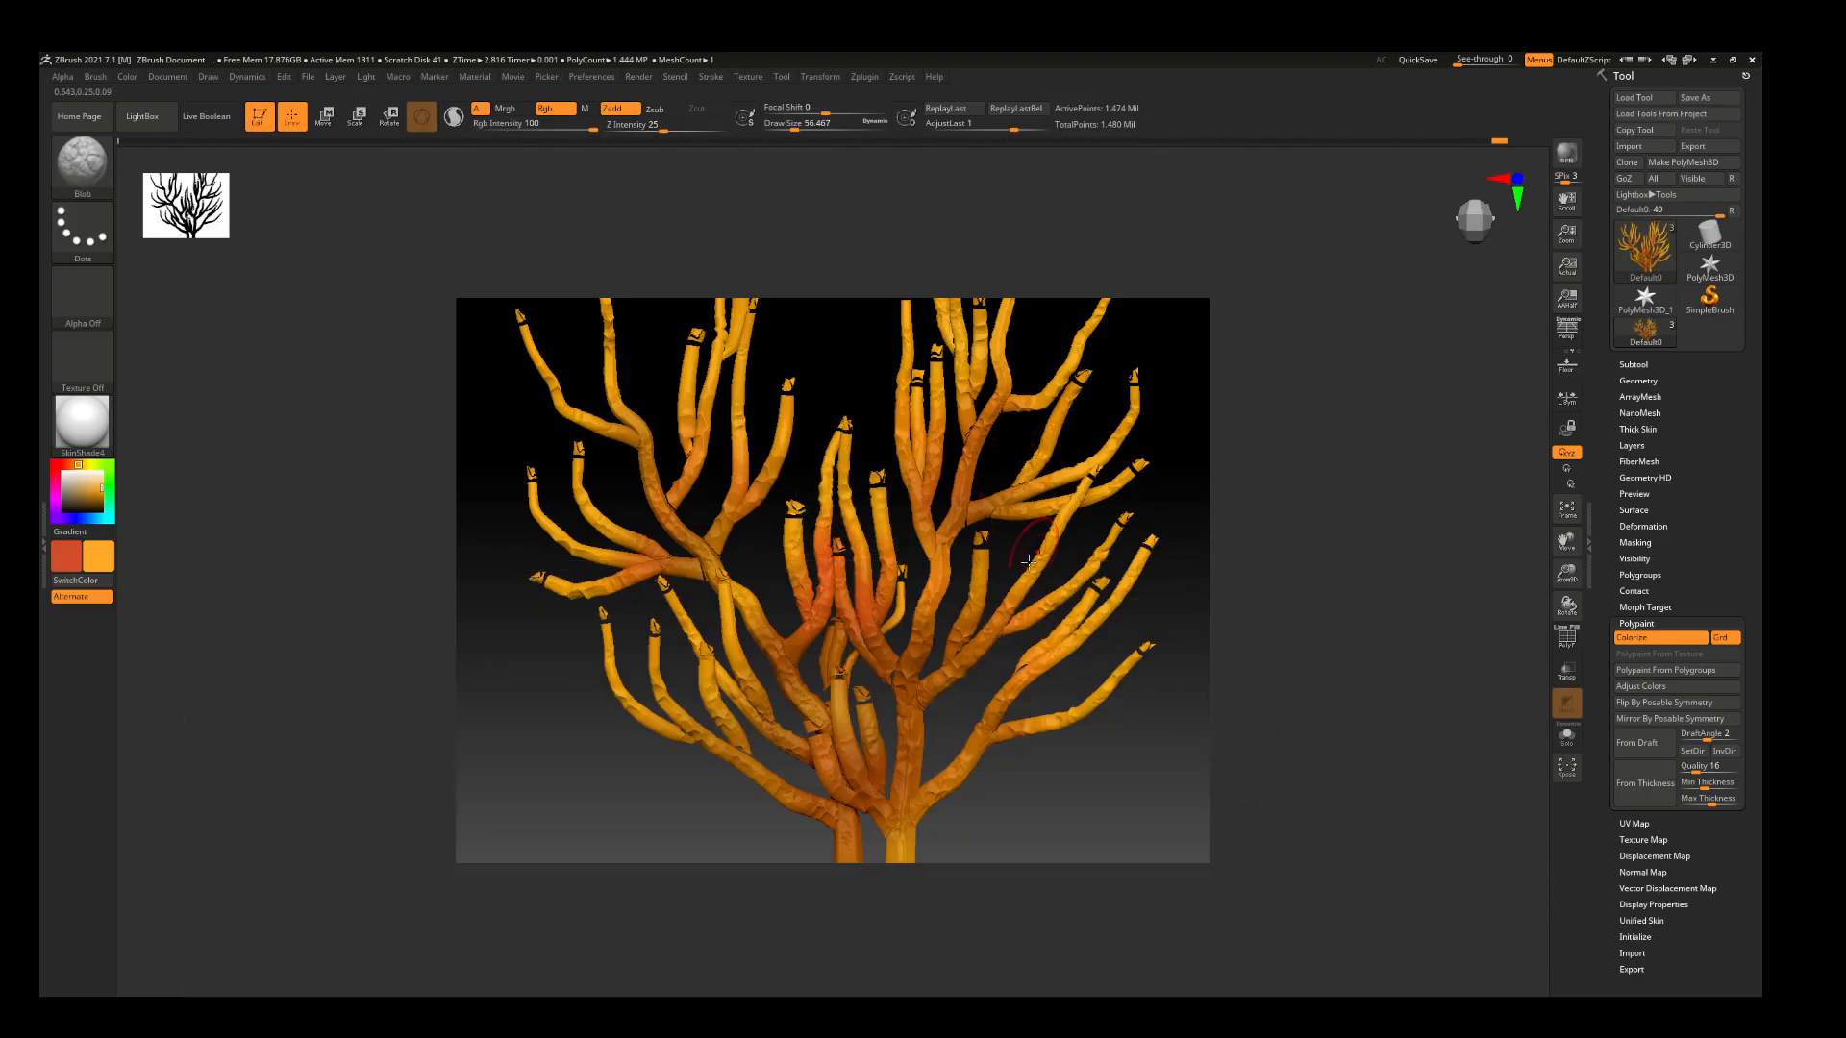
Sculpt small lumps on a short central branch with the Blob brush, reducing the draw size to about 16 and turning off color painting
{"action": "key", "text": "space"}
{"action": "left_click_drag", "start_coordinate": [798, 567], "coordinate": [791, 569]}
{"action": "key", "text": "ctrl+z"}
{"action": "left_click_drag", "start_coordinate": [798, 562], "coordinate": [798, 569]}
{"action": "key", "text": "space"}
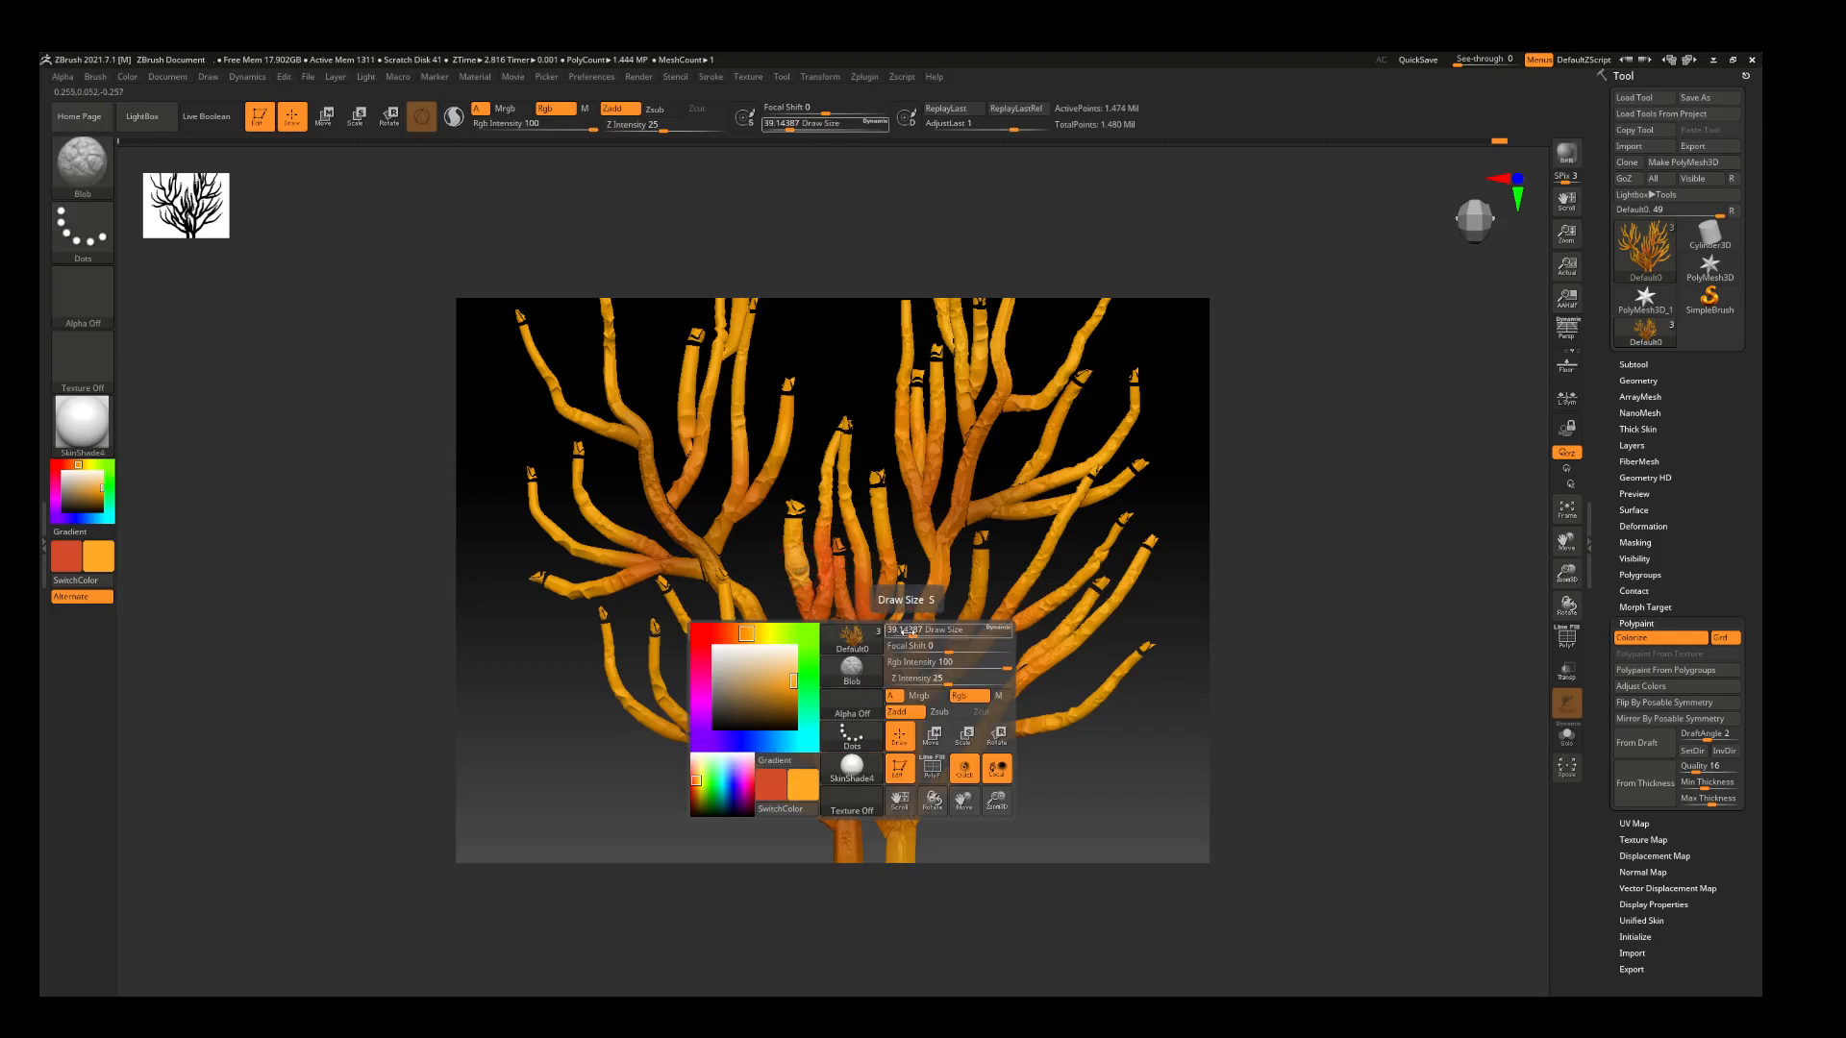
{"action": "left_click_drag", "start_coordinate": [911, 633], "coordinate": [902, 633]}
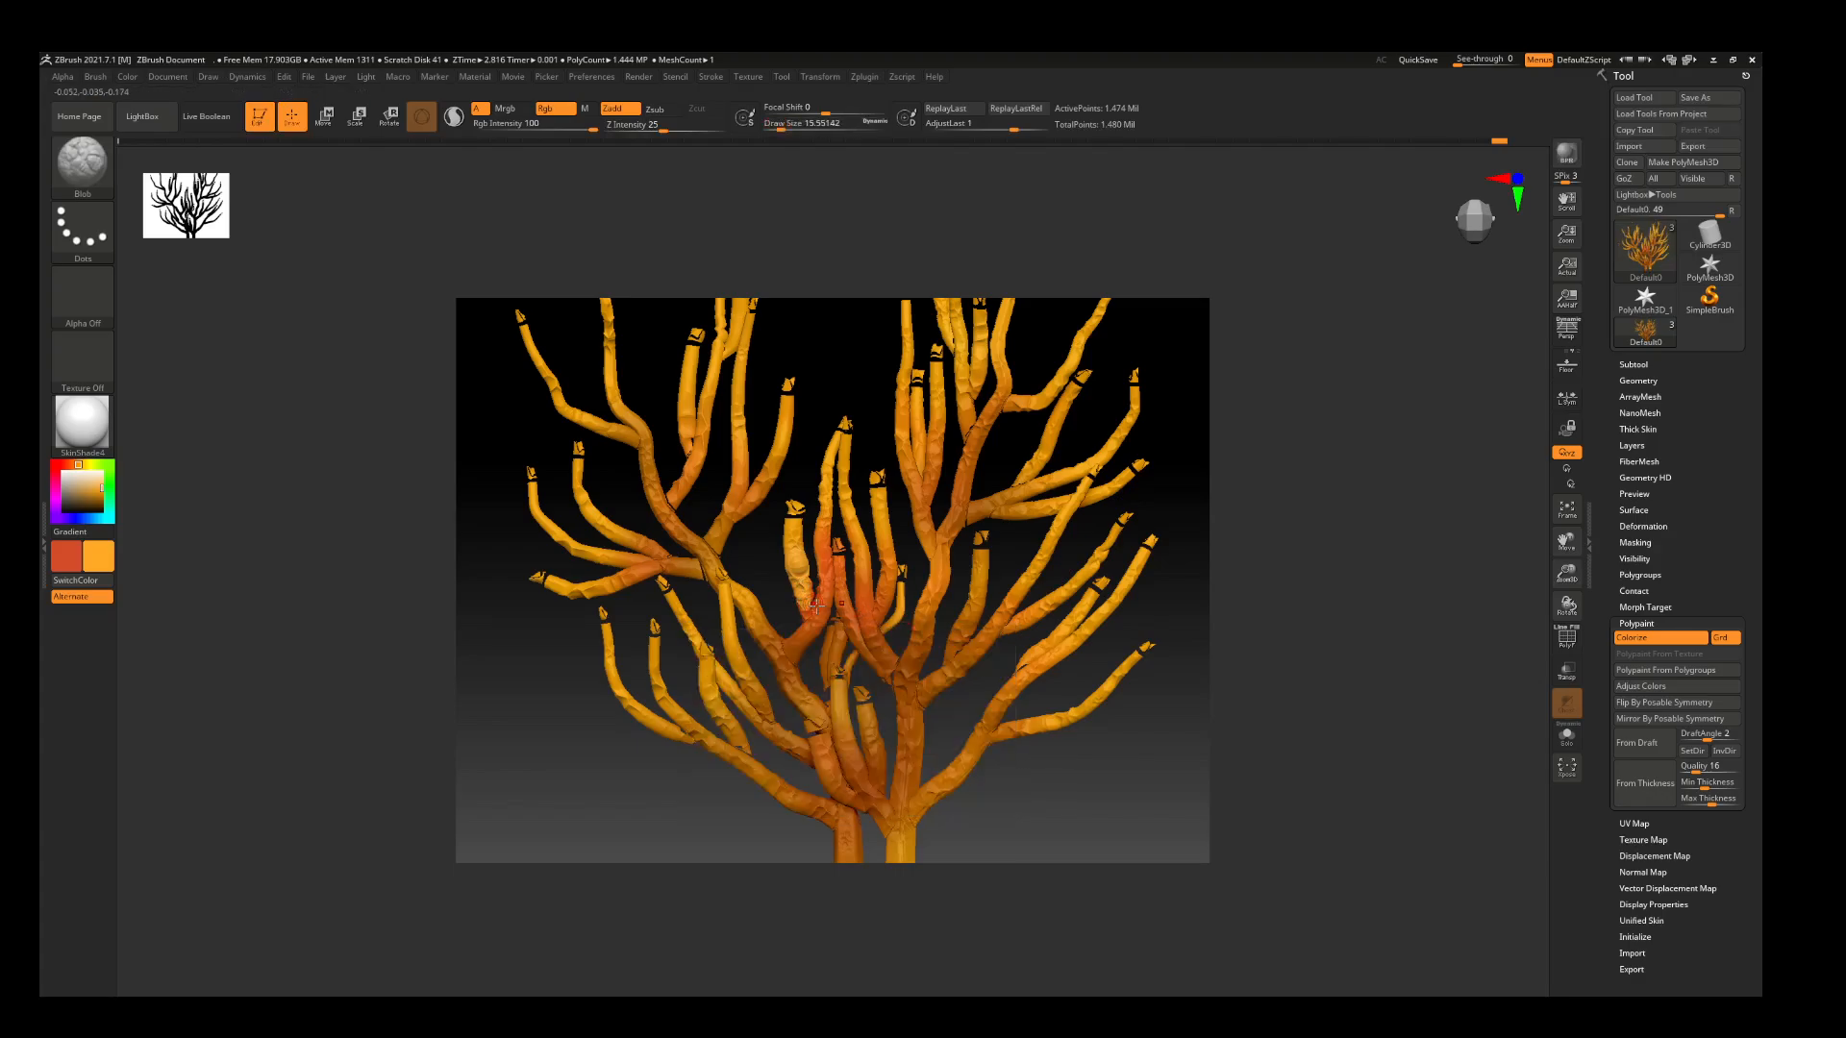
{"action": "left_click", "coordinate": [546, 109]}
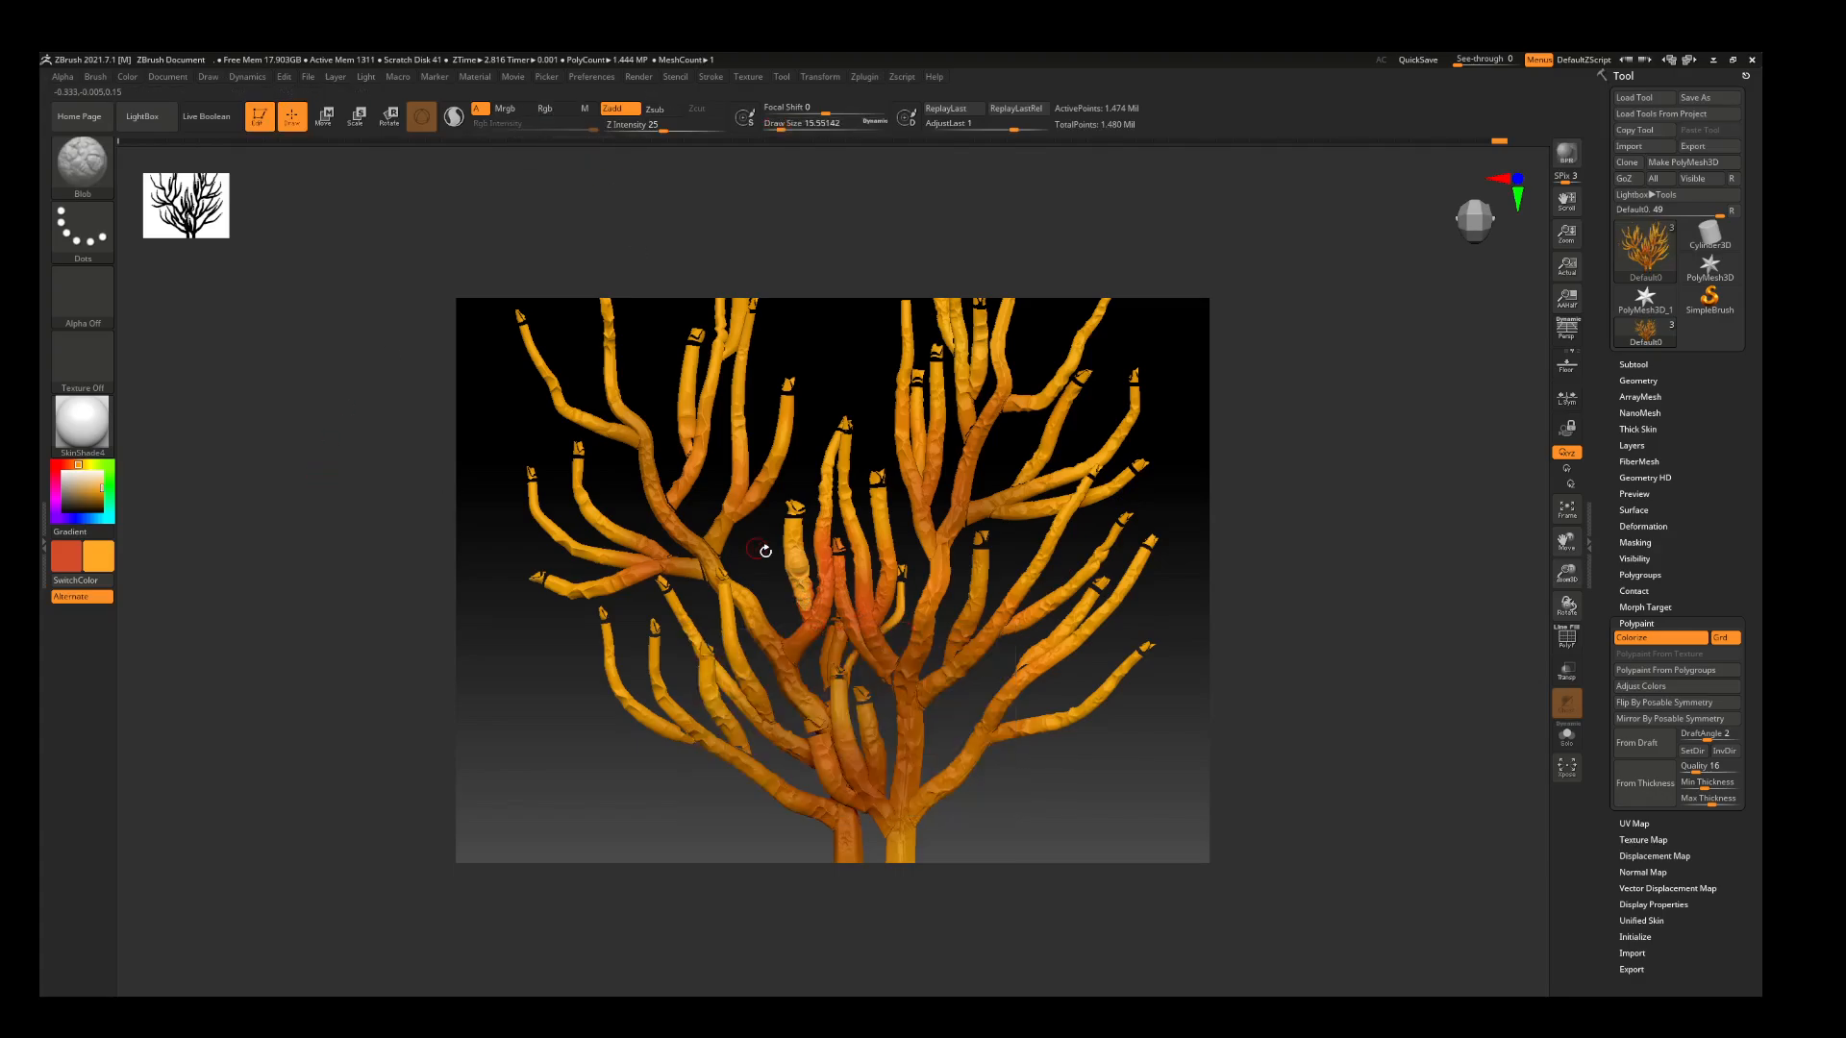
{"action": "left_click_drag", "start_coordinate": [807, 607], "coordinate": [802, 588]}
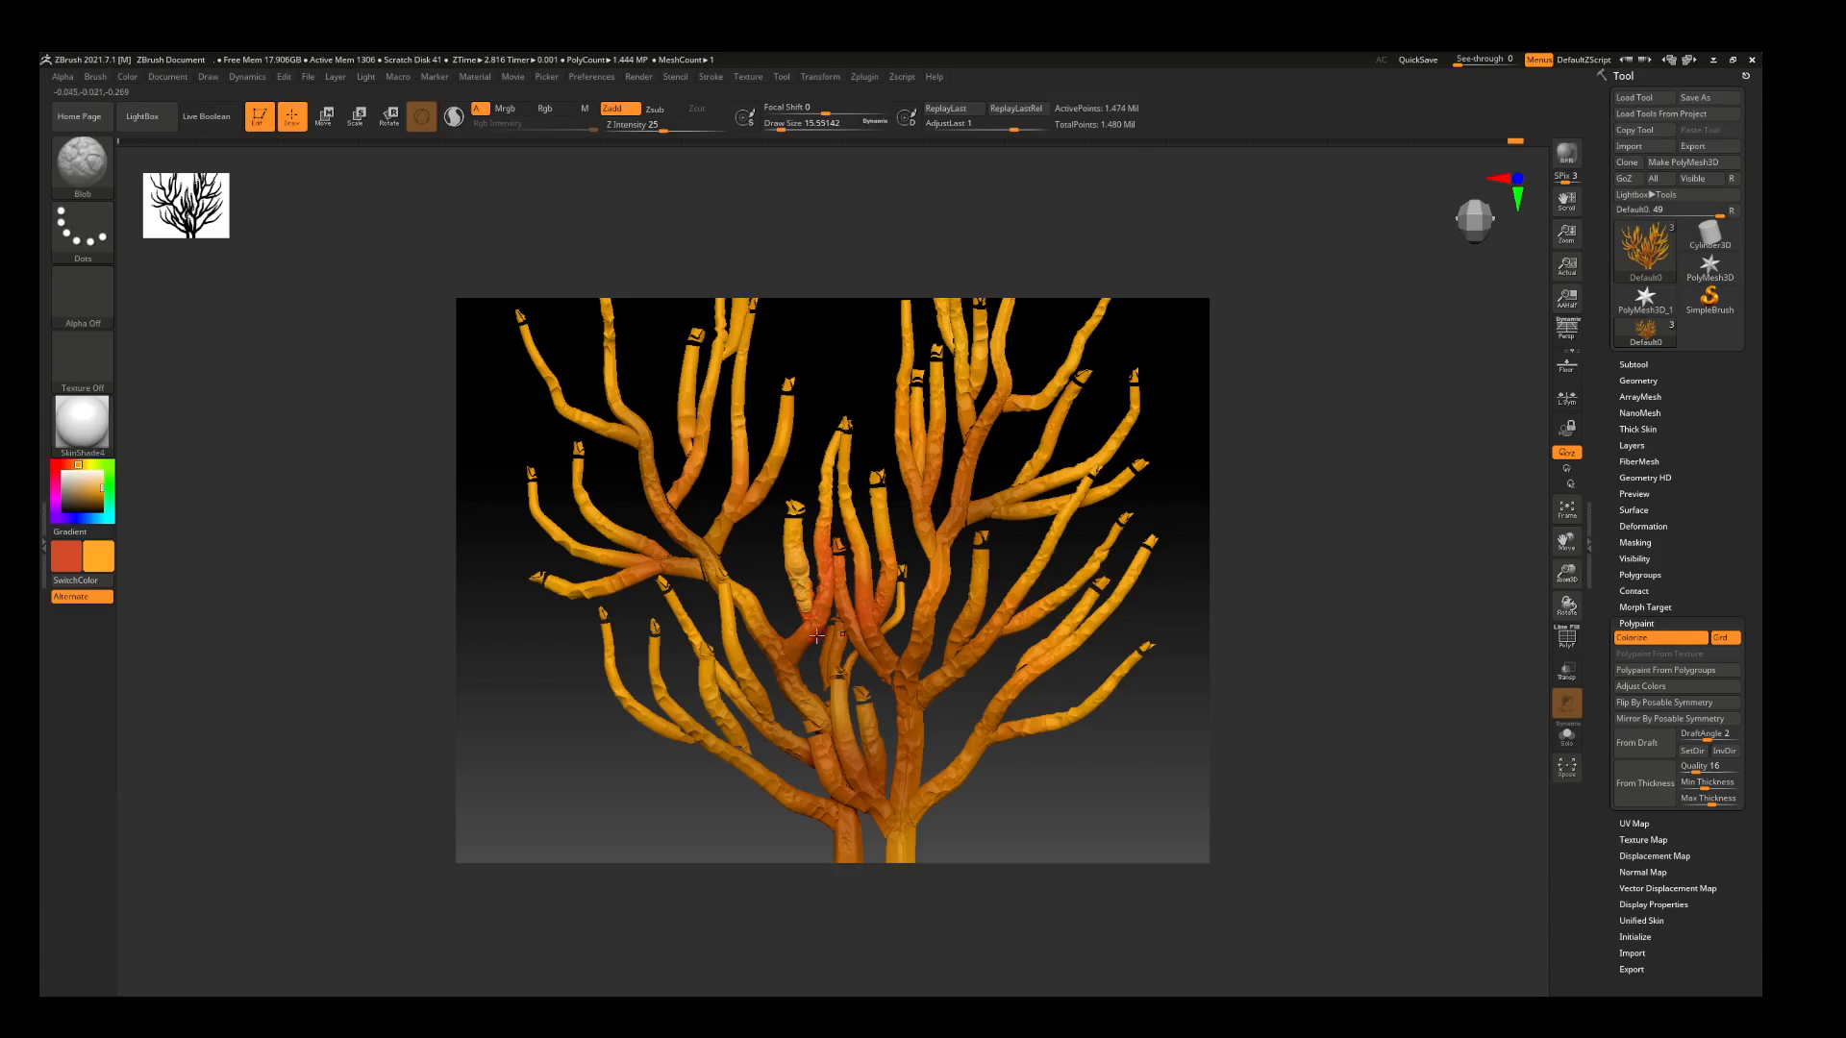
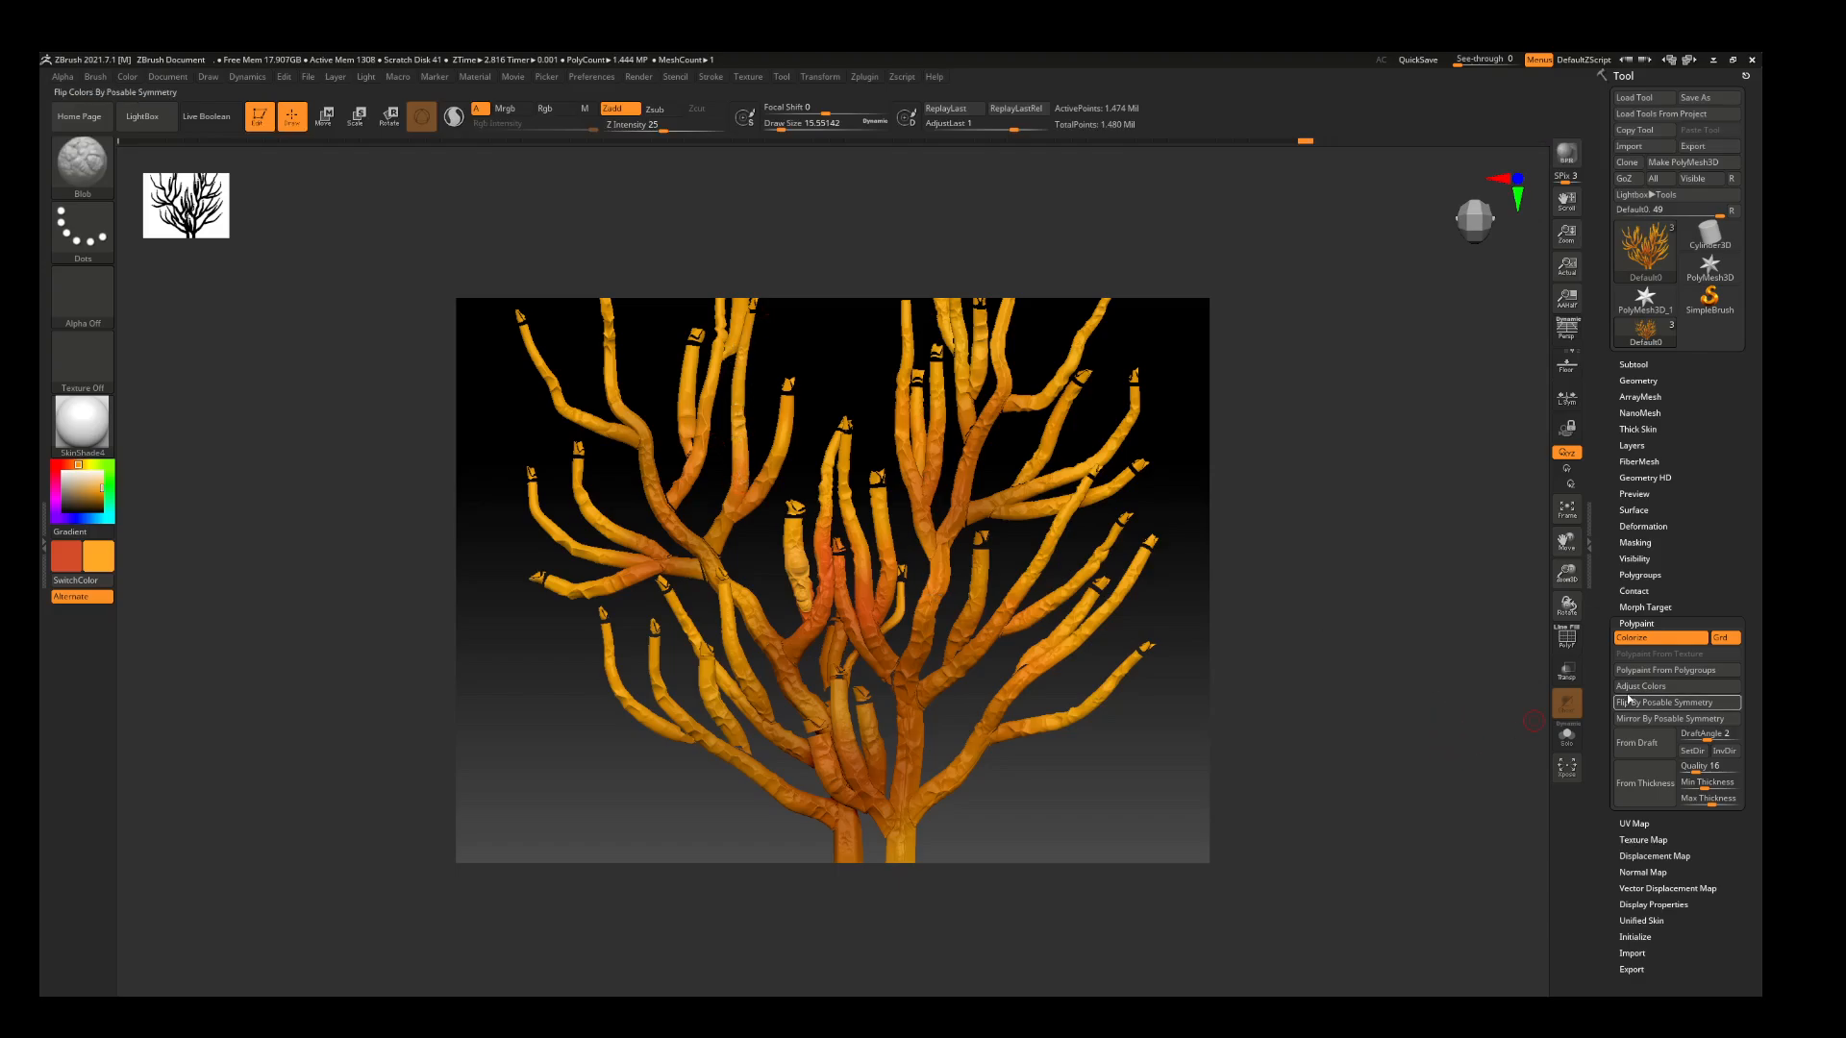
Create a new texture map for the coral from its polypaint
{"action": "left_click_drag", "start_coordinate": [1568, 573], "coordinate": [1556, 566]}
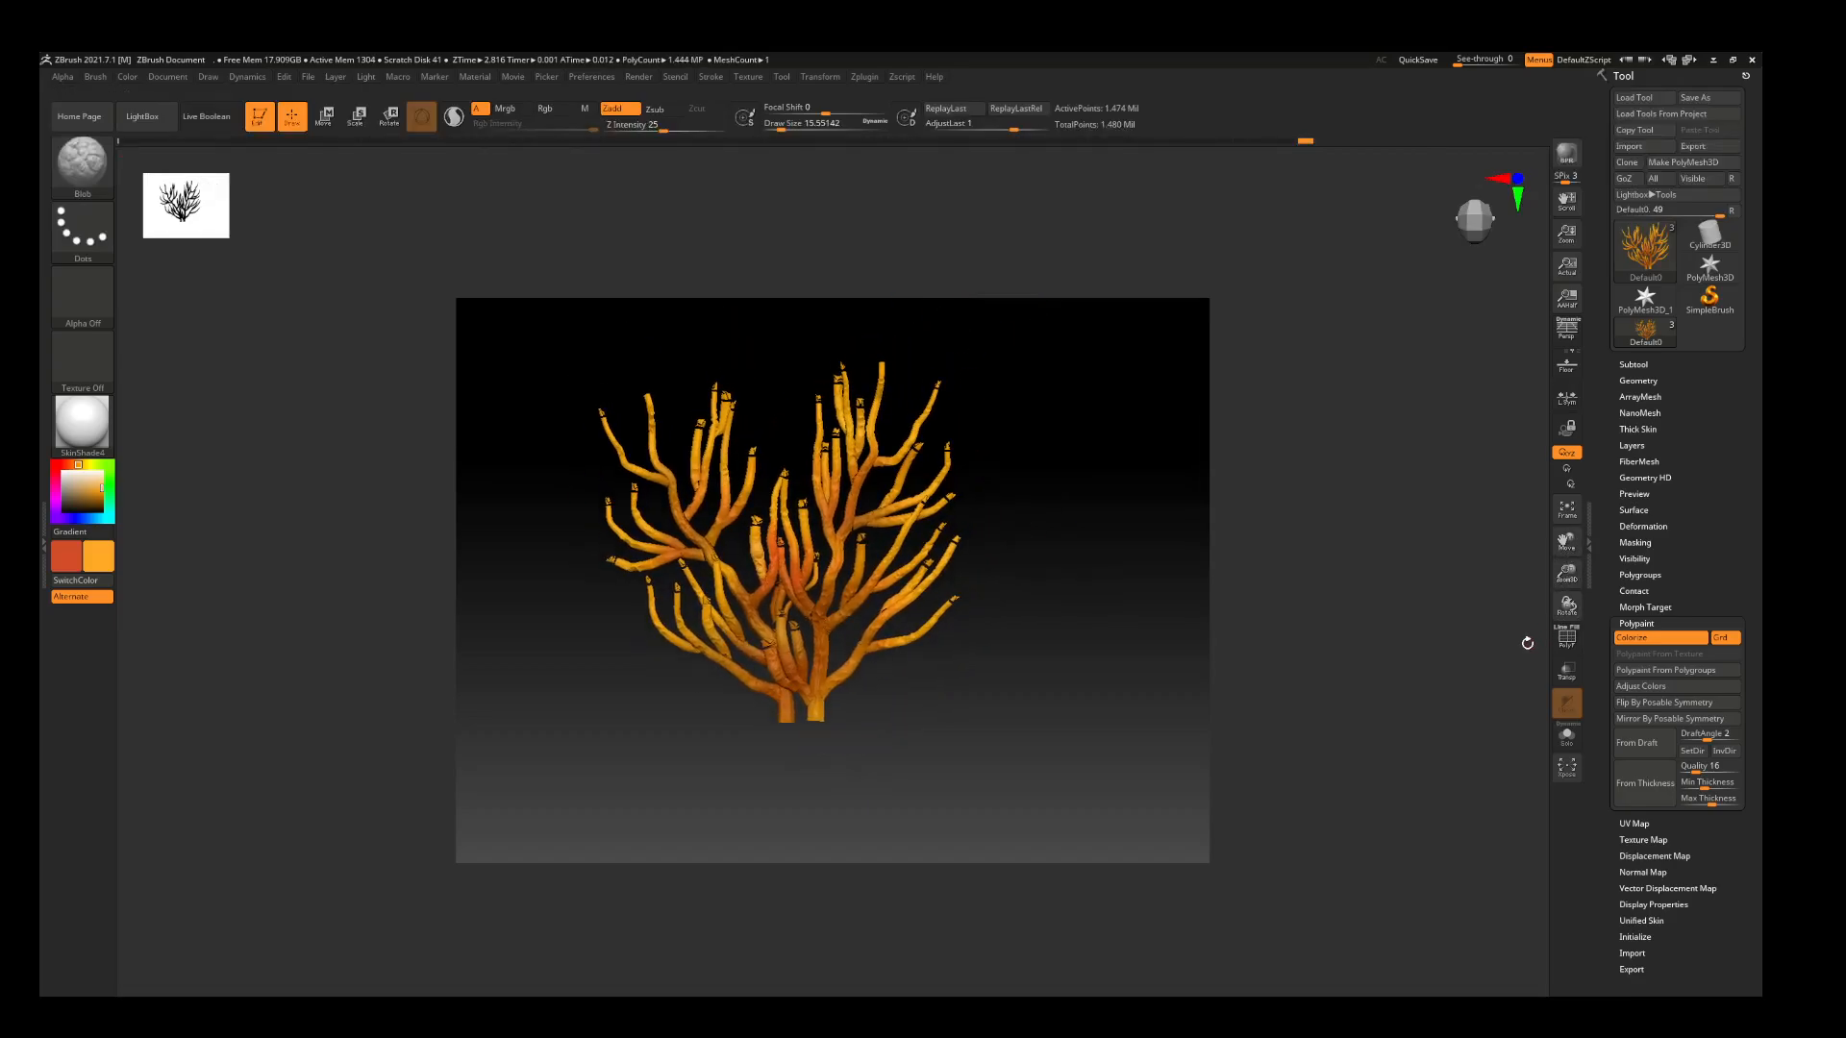
{"action": "left_click", "coordinate": [1639, 840]}
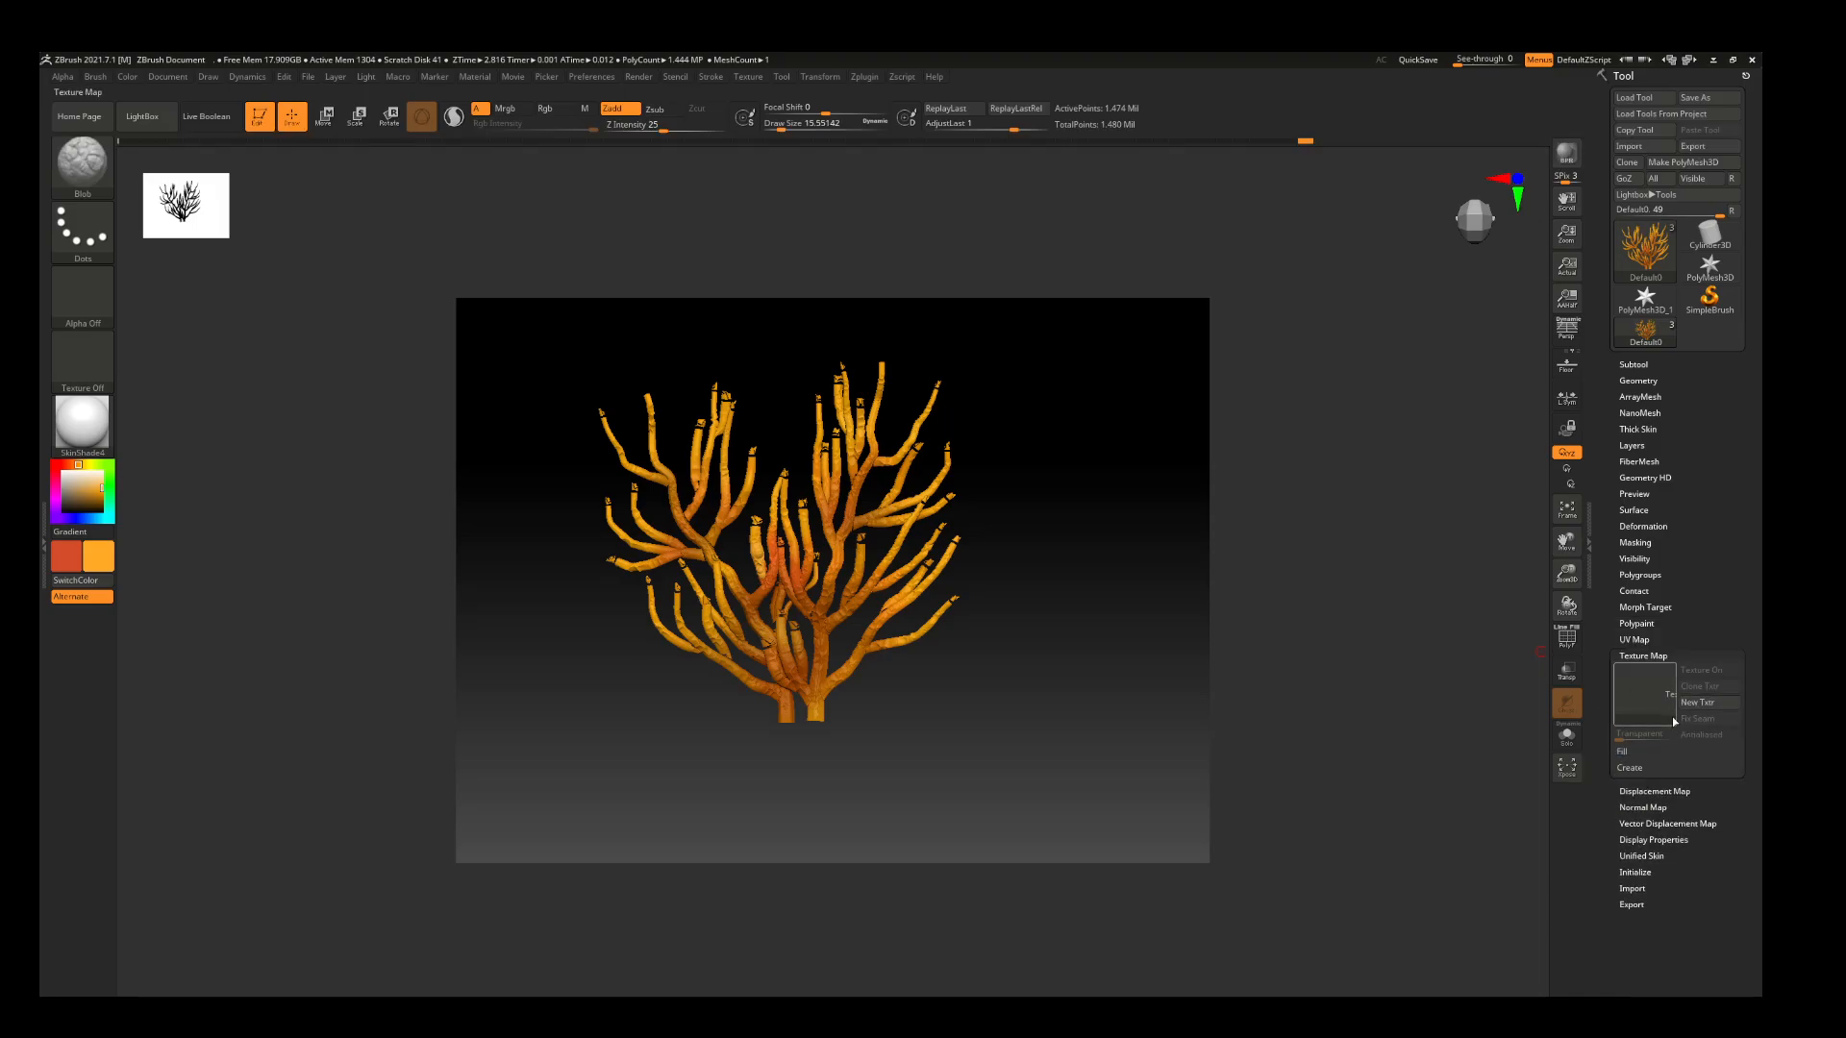
{"action": "left_click", "coordinate": [1638, 768]}
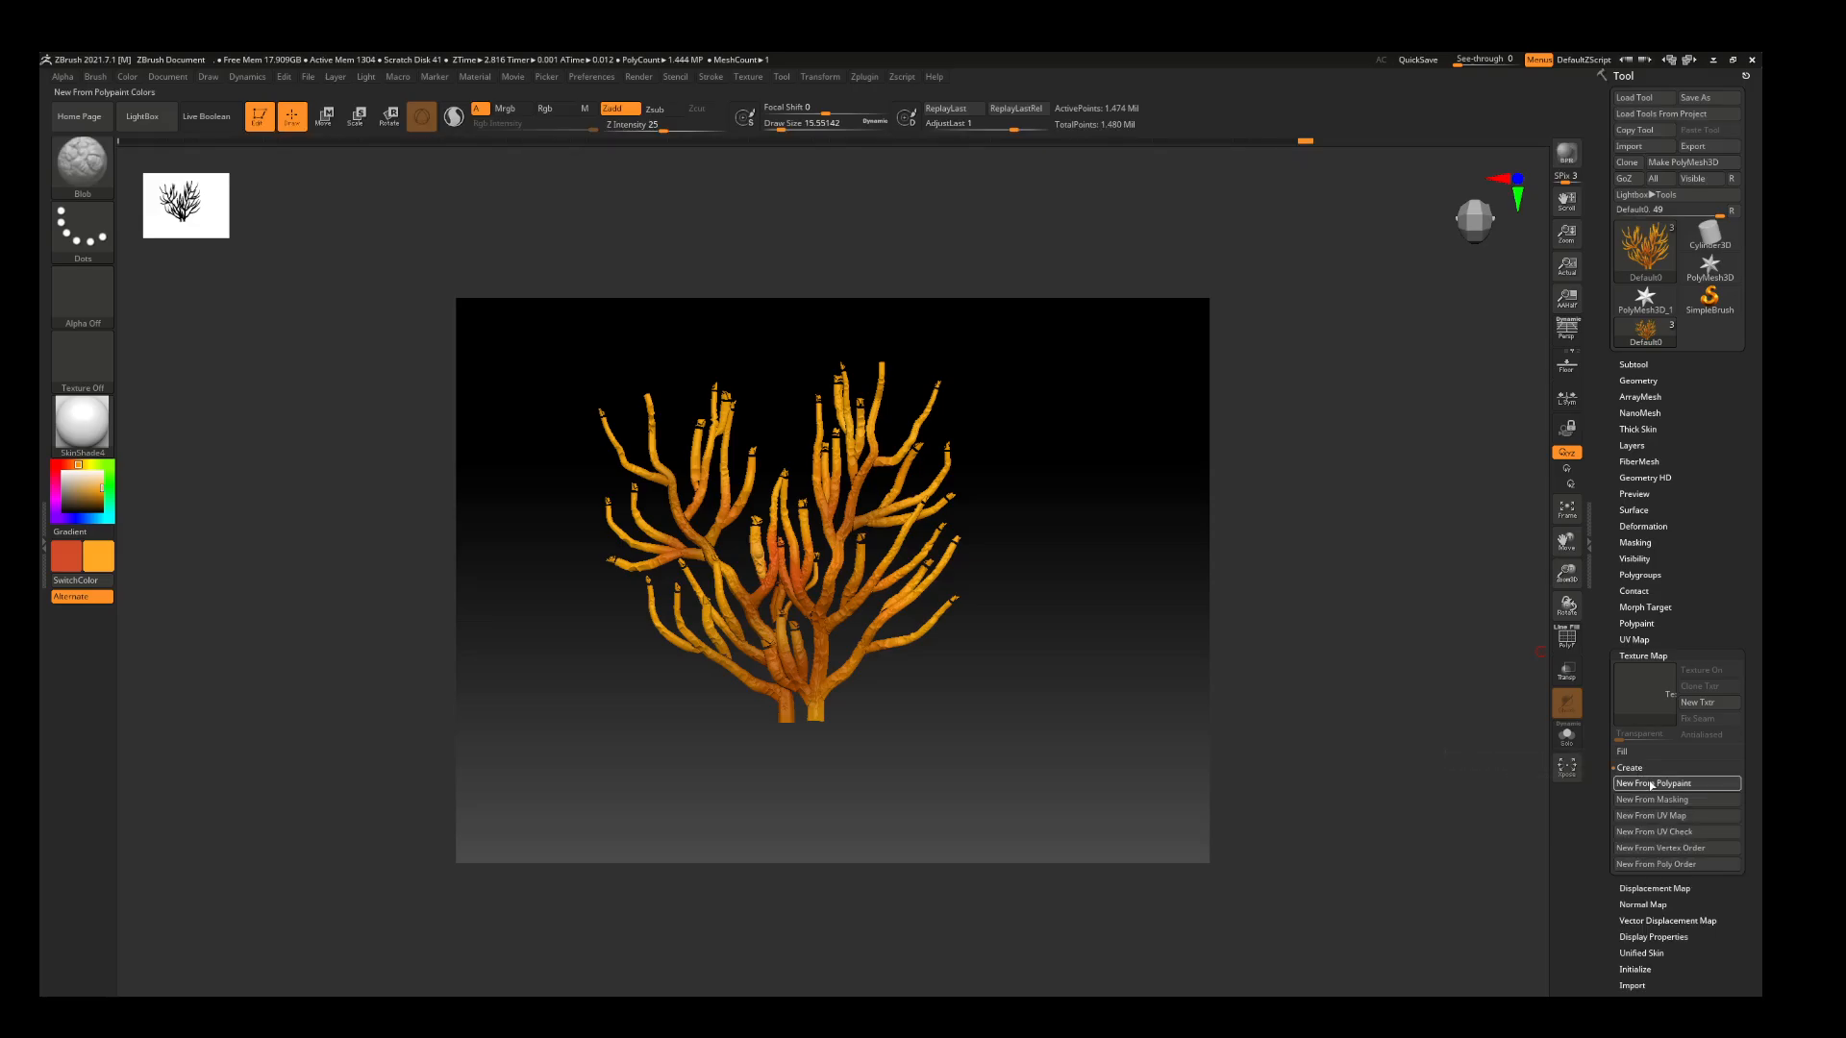
{"action": "left_click", "coordinate": [1654, 784]}
{"action": "mouse_move", "coordinate": [1651, 697]}
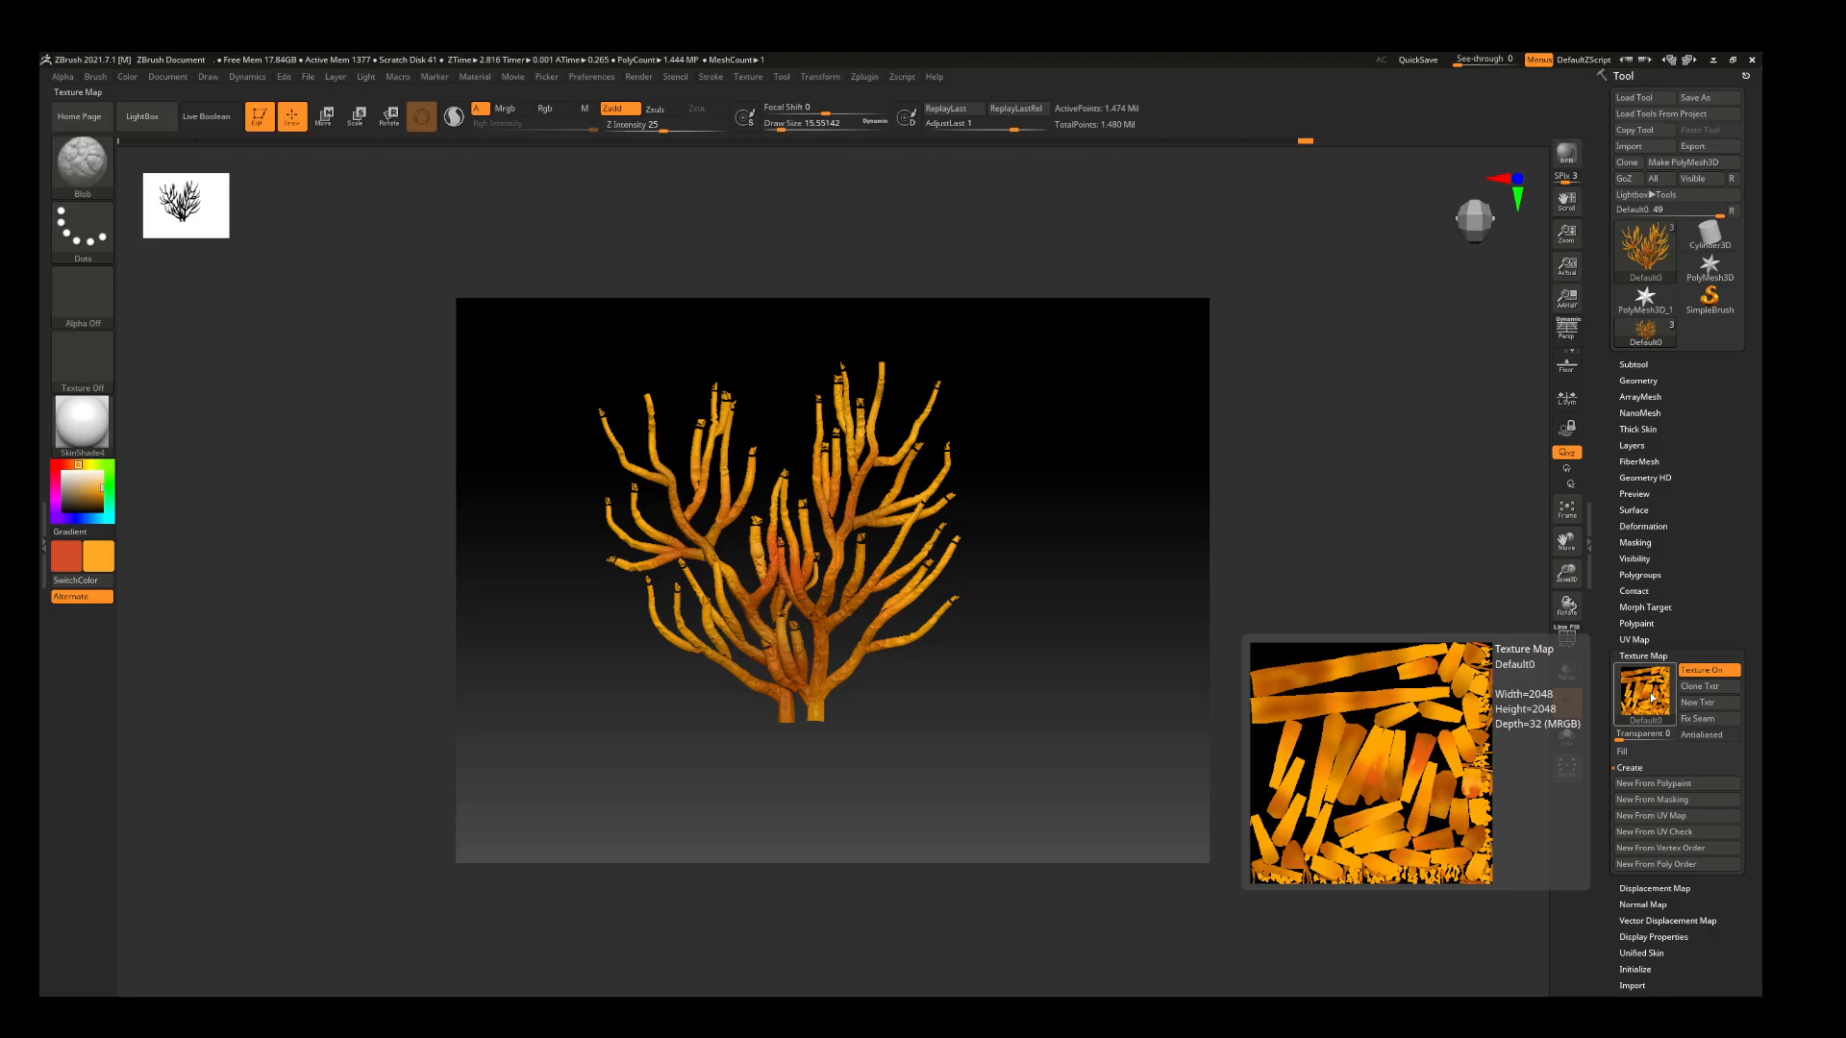
Clone the coral's texture map into the texture palette and export it
{"action": "left_click", "coordinate": [1708, 689]}
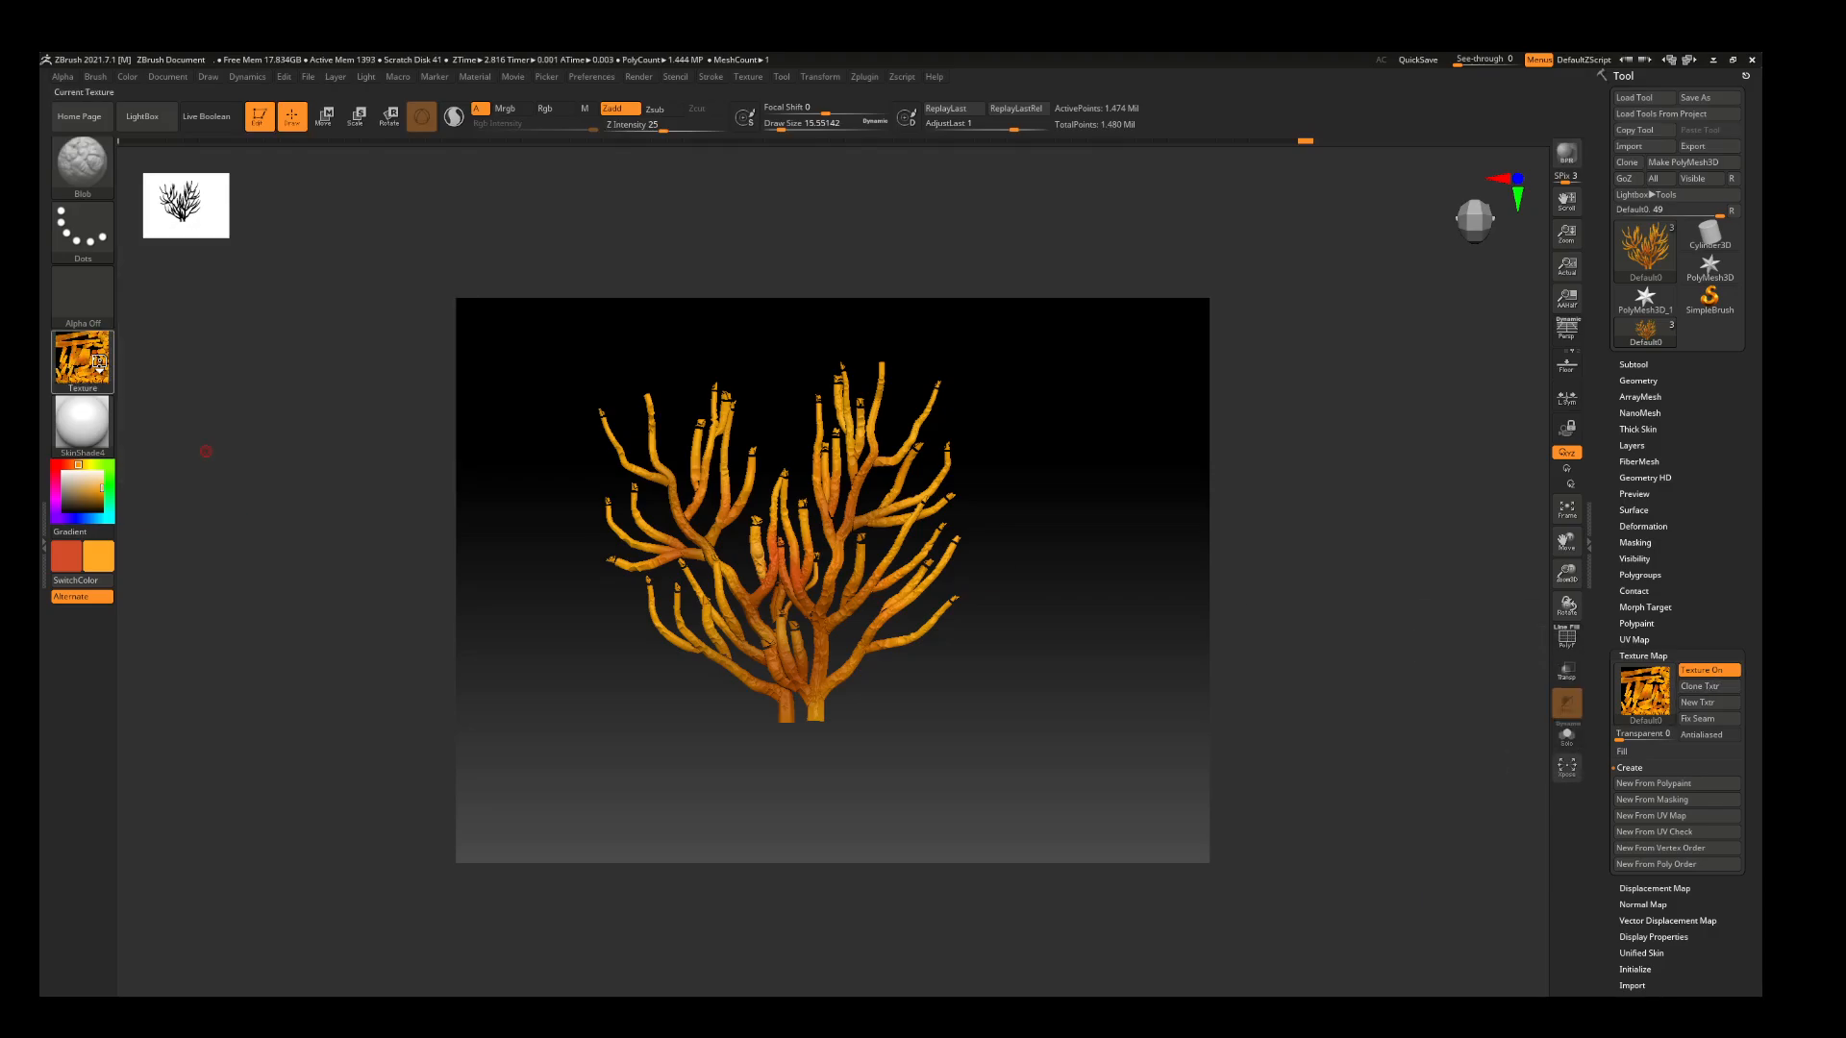
{"action": "left_click", "coordinate": [96, 364]}
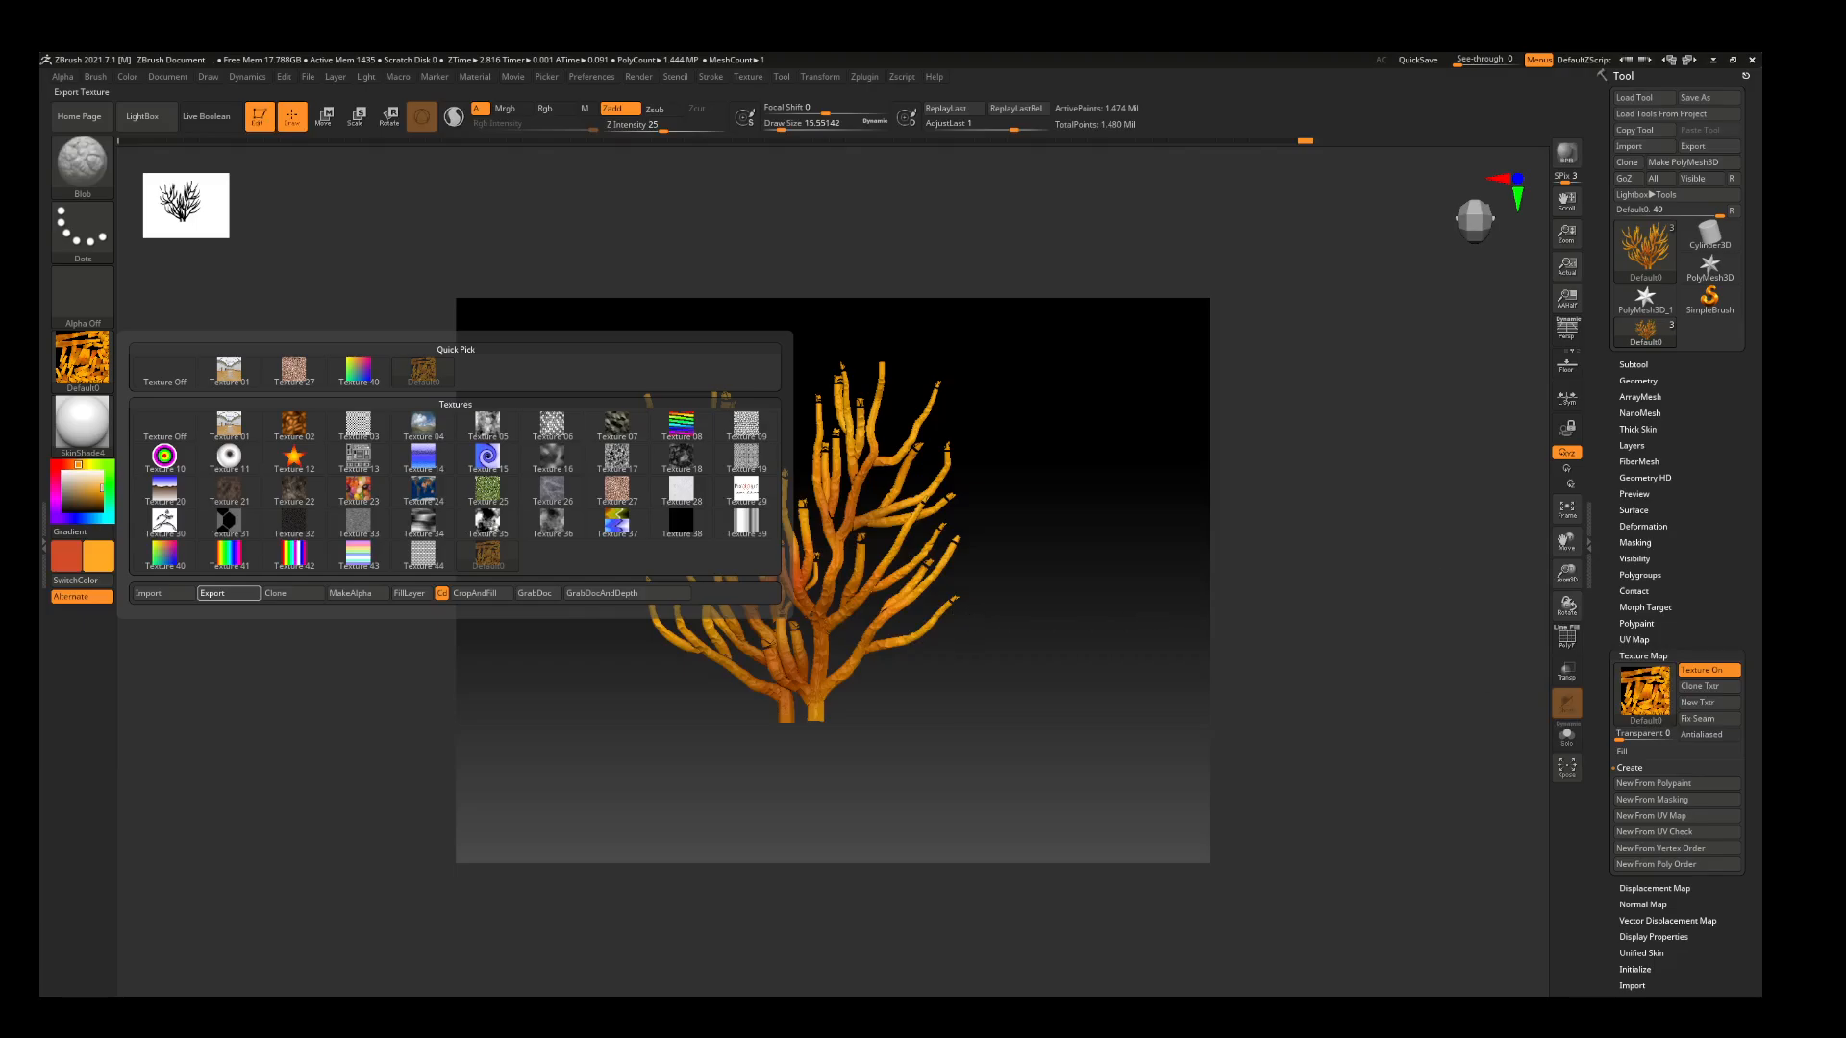
{"action": "left_click", "coordinate": [229, 593]}
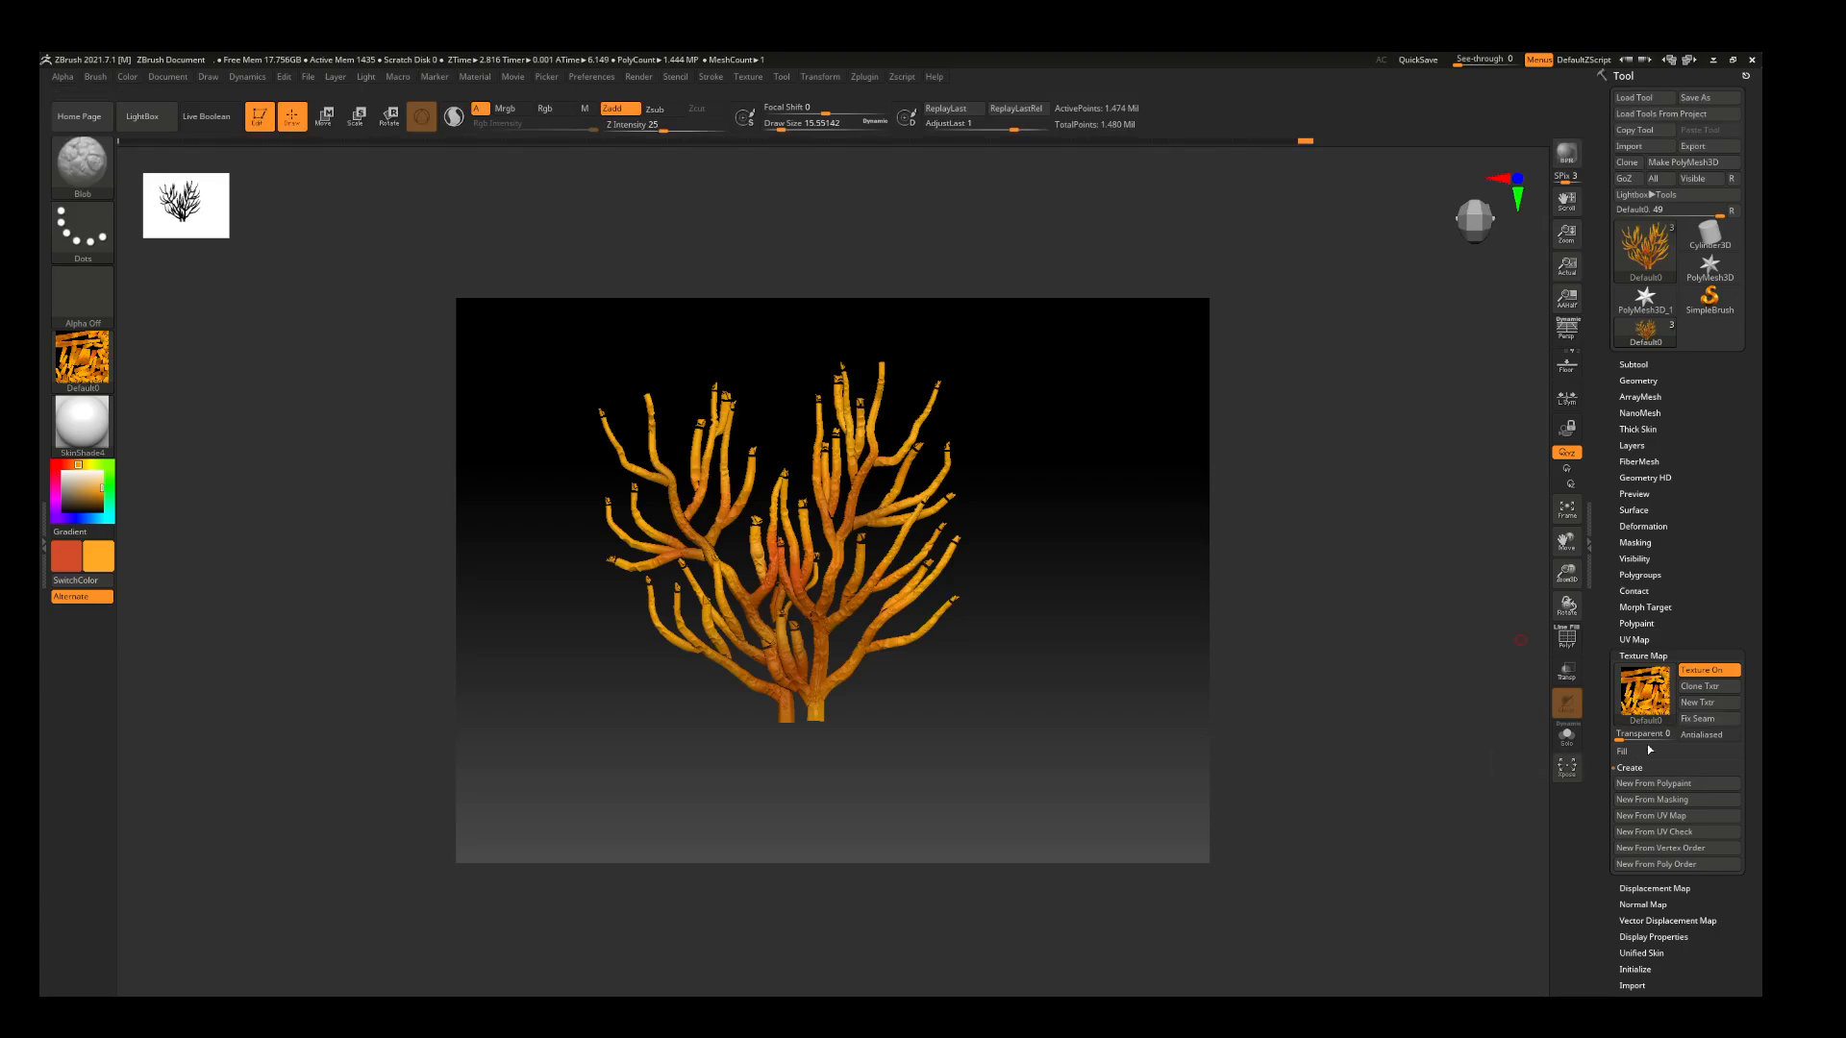
Try to create a tangent normal map for the coral at its current subdivision level
{"action": "left_click", "coordinate": [1636, 905]}
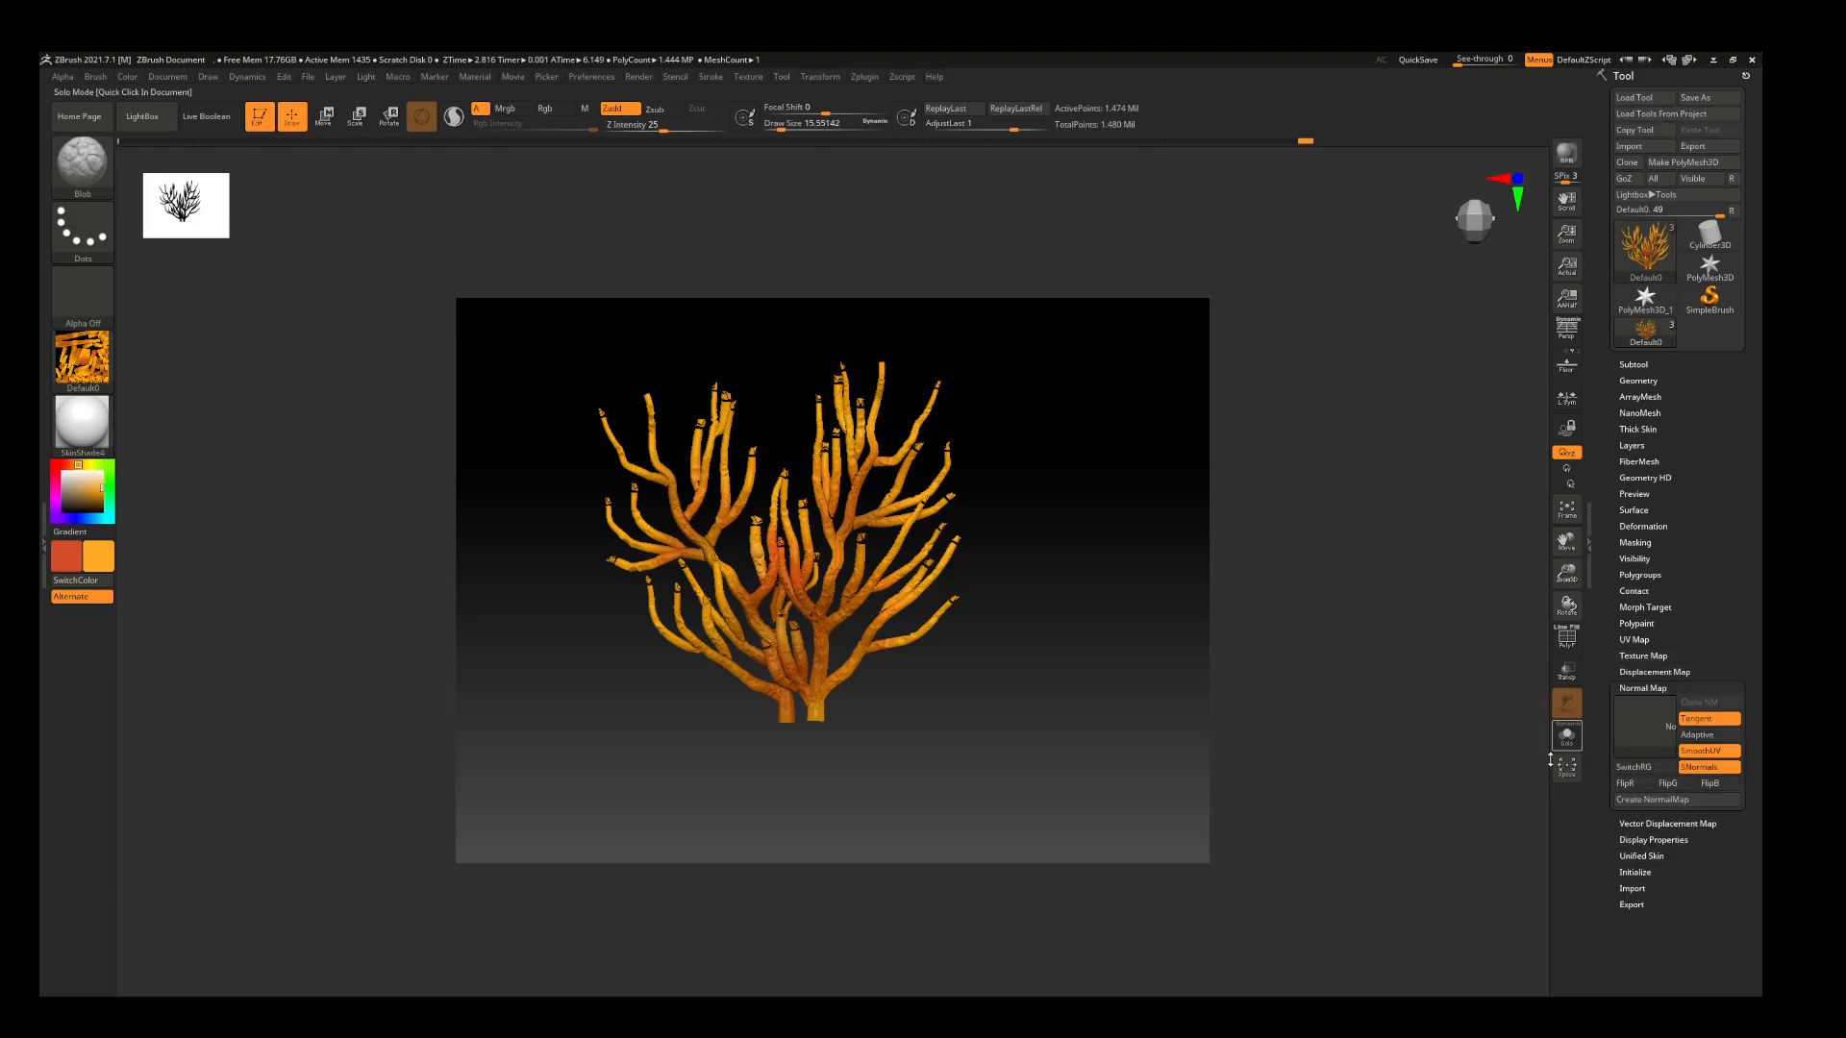
{"action": "left_click_drag", "start_coordinate": [1567, 575], "coordinate": [1568, 577]}
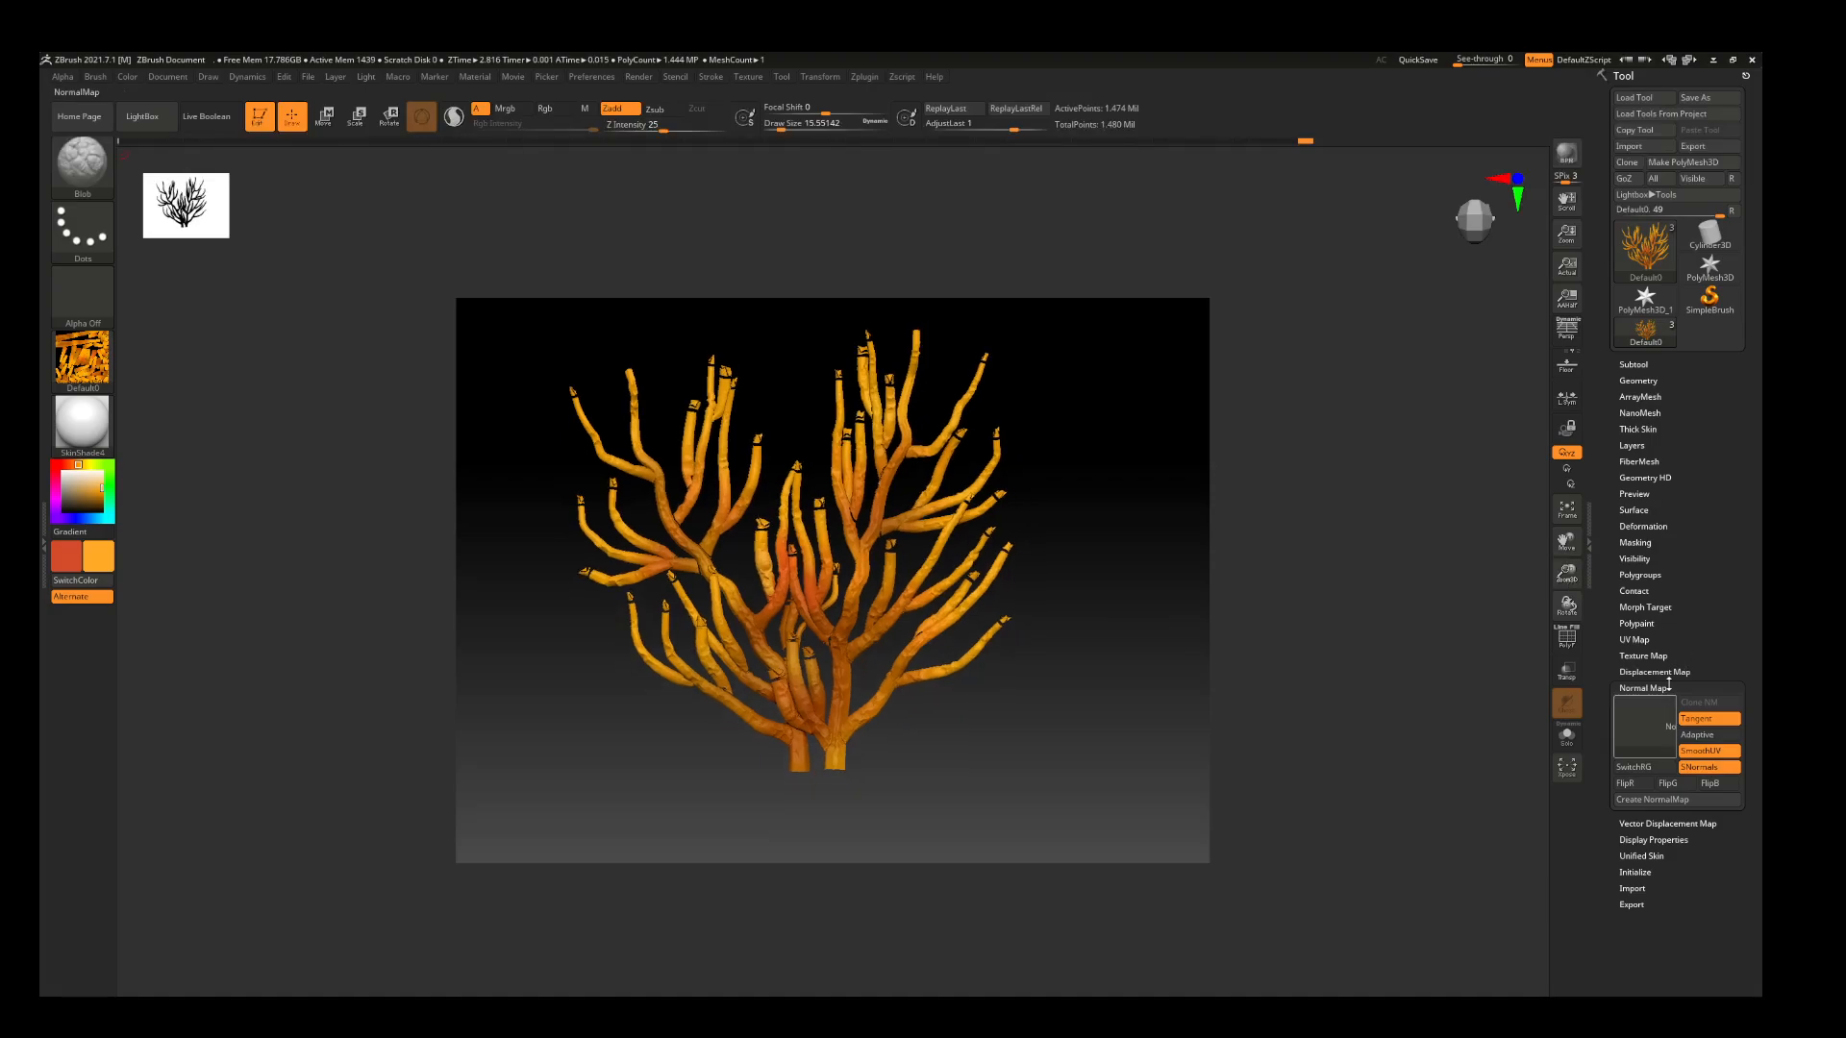
{"action": "left_click", "coordinate": [1668, 801]}
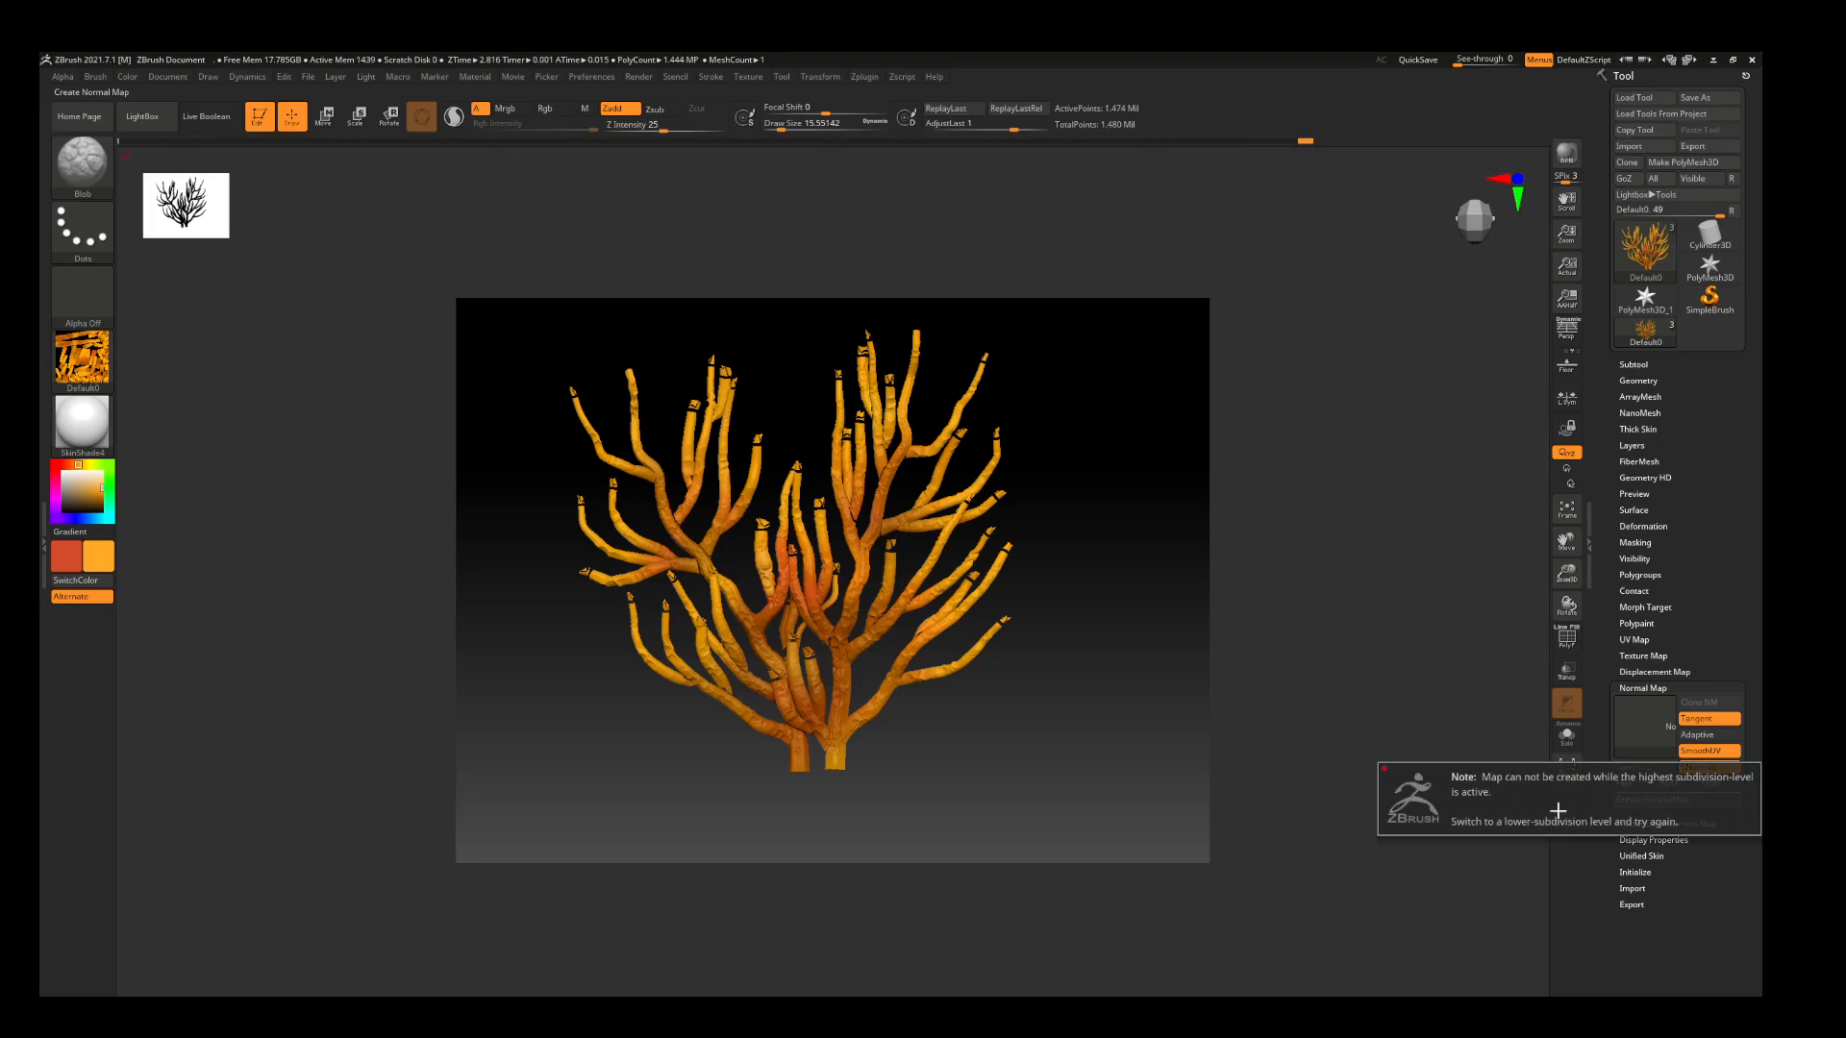
Lower the coral mesh to subdivision level 1
{"action": "left_click", "coordinate": [1632, 366]}
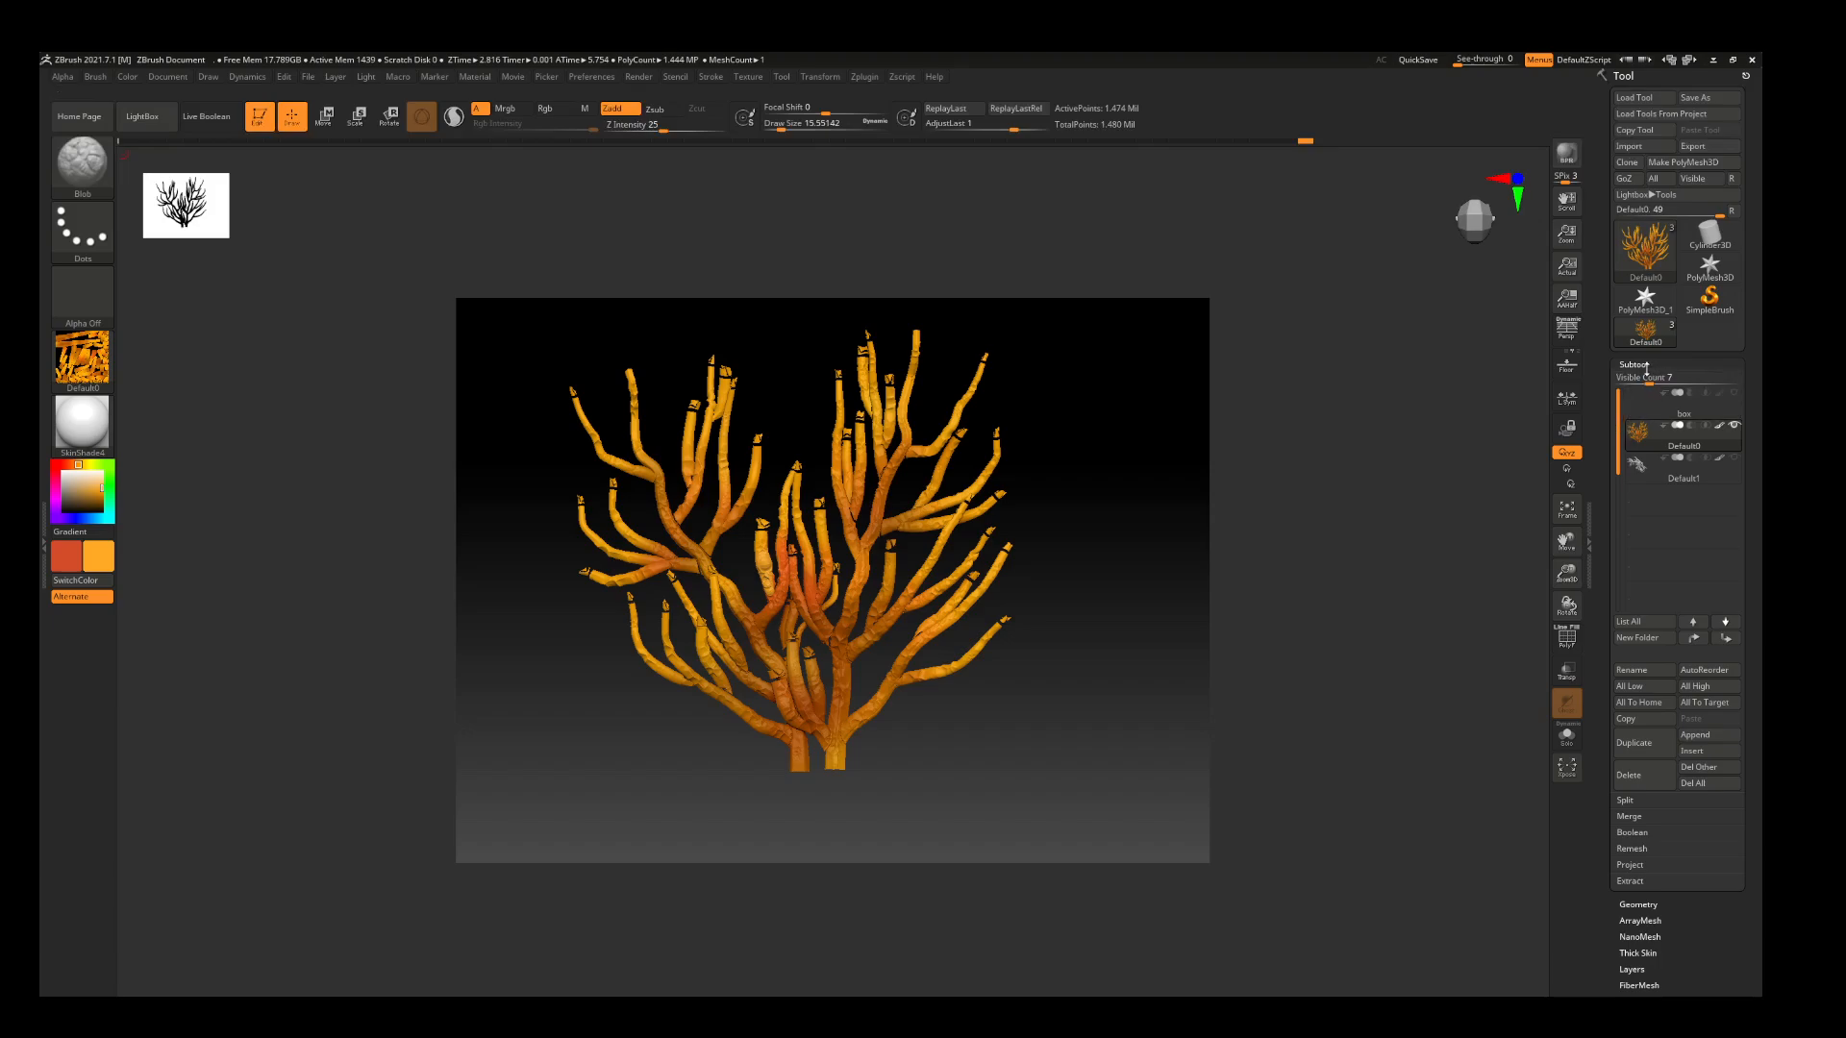
{"action": "left_click", "coordinate": [1640, 366]}
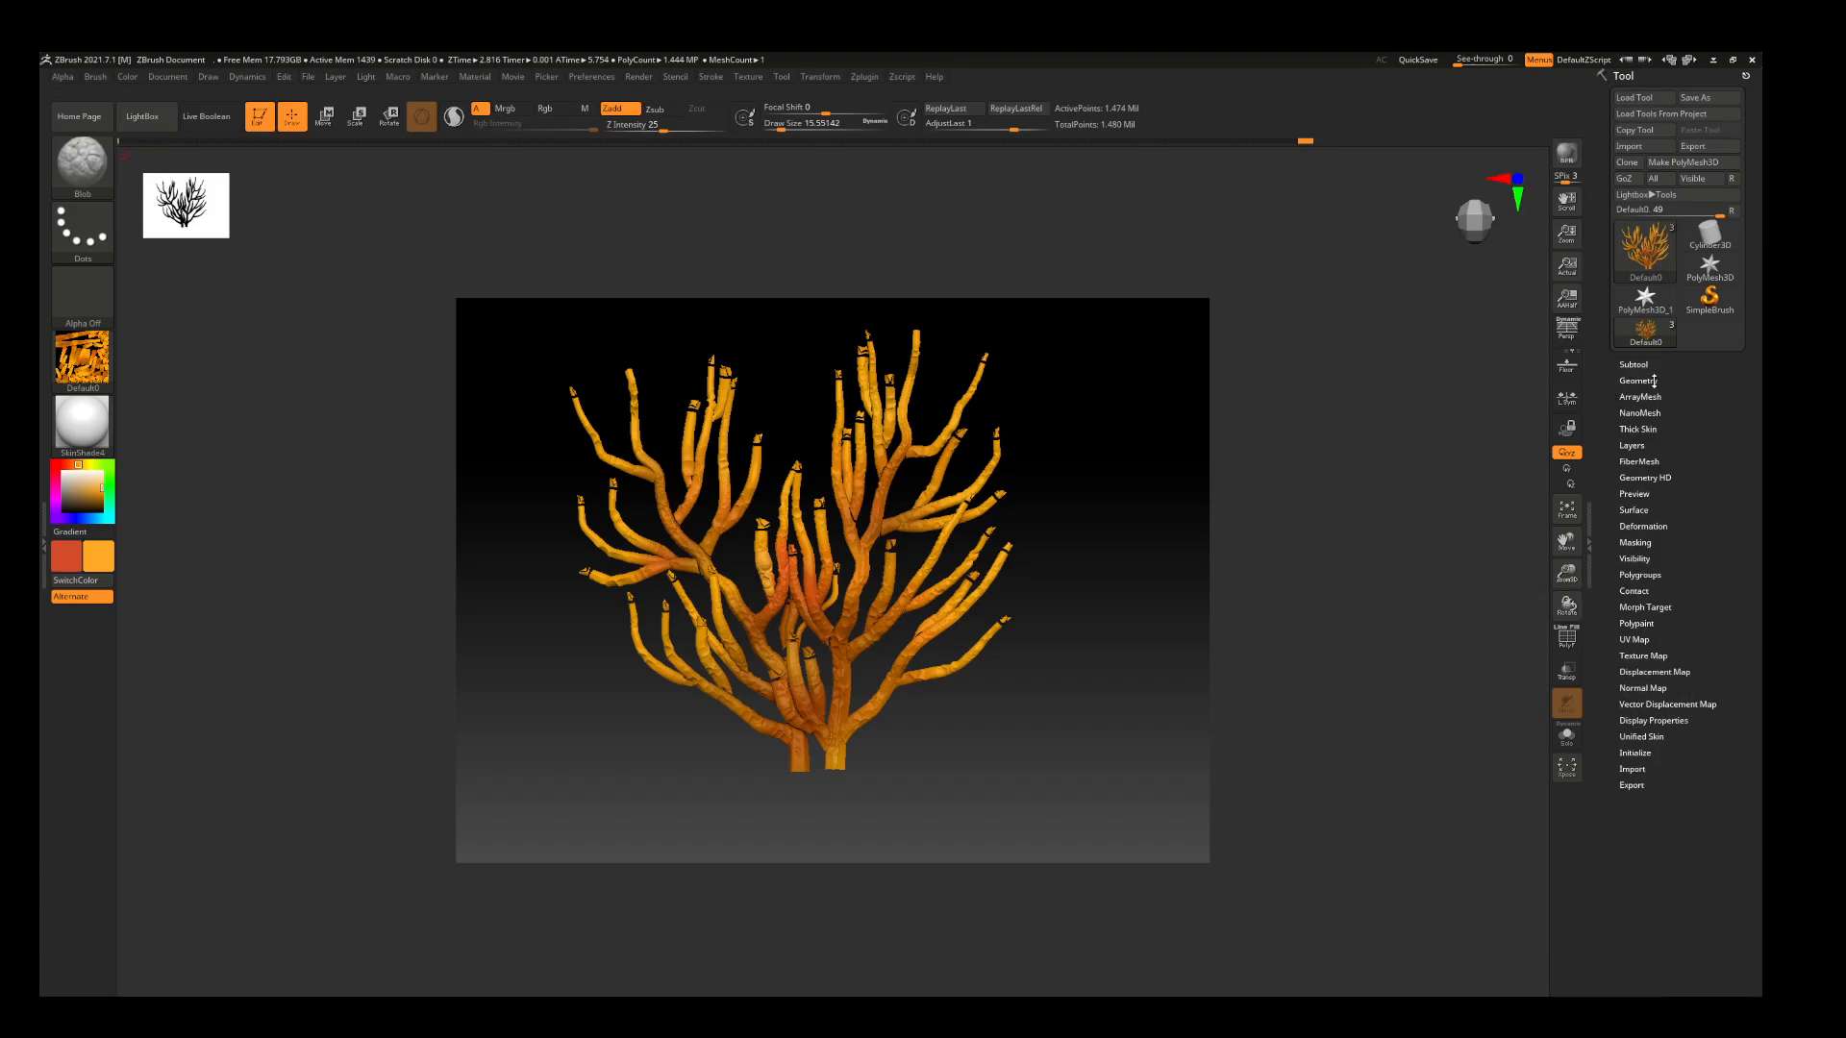
{"action": "left_click", "coordinate": [1653, 381]}
{"action": "left_click_drag", "start_coordinate": [1665, 417], "coordinate": [1604, 417]}
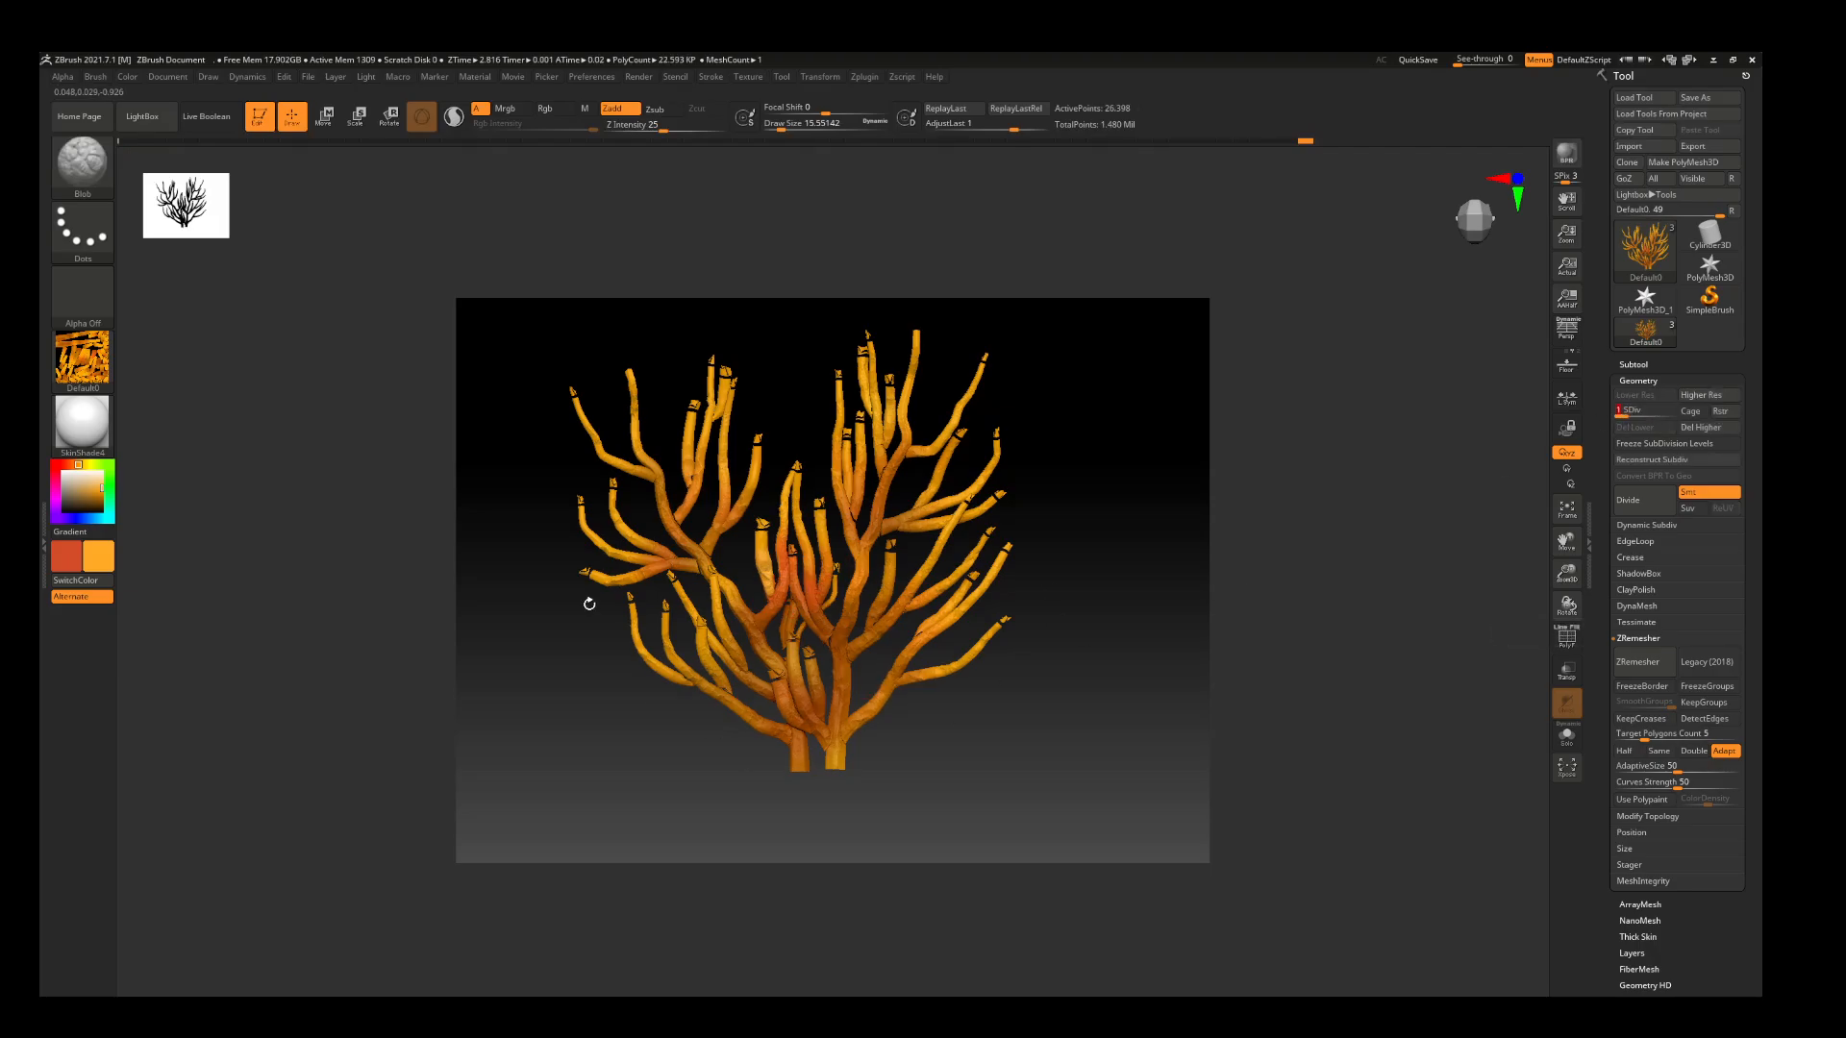
{"action": "left_click_drag", "start_coordinate": [1568, 572], "coordinate": [1567, 574]}
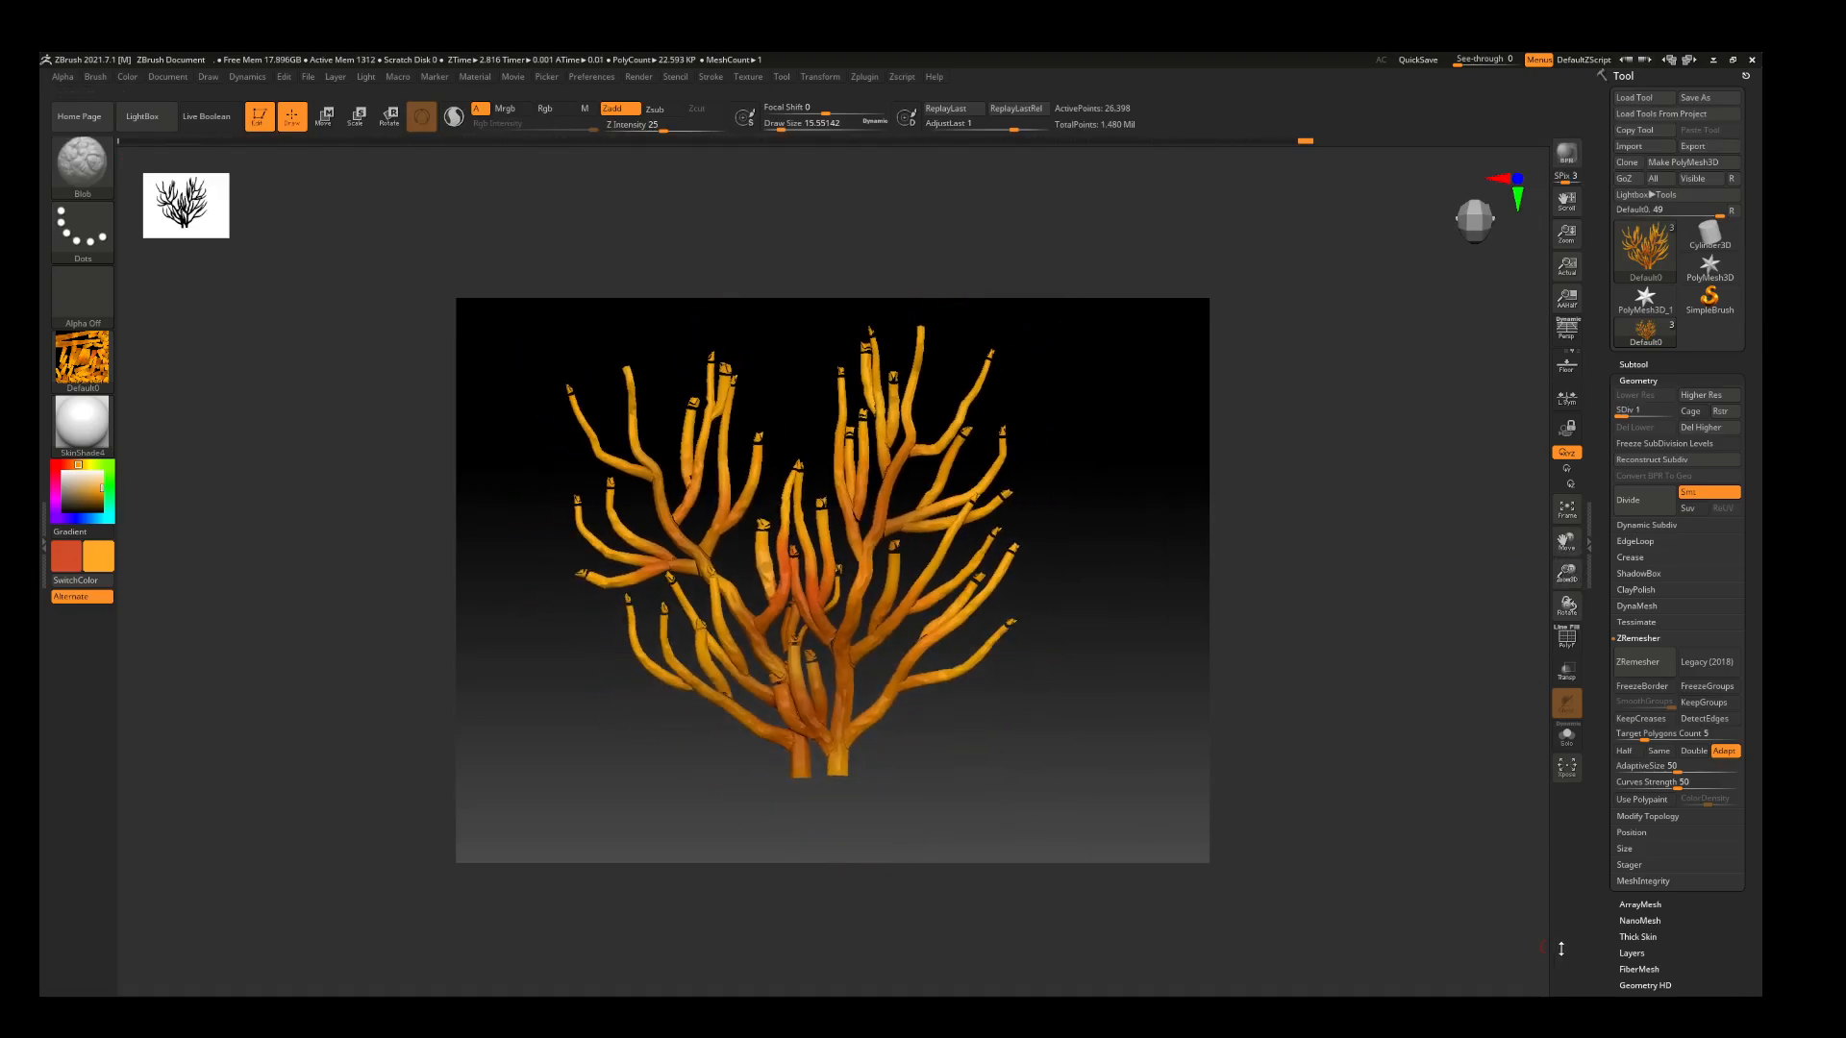
Create a tangent normal map for the coral from subdivision level 1
{"action": "scroll", "coordinate": [1602, 946], "scroll_direction": "down", "scroll_amount": 3}
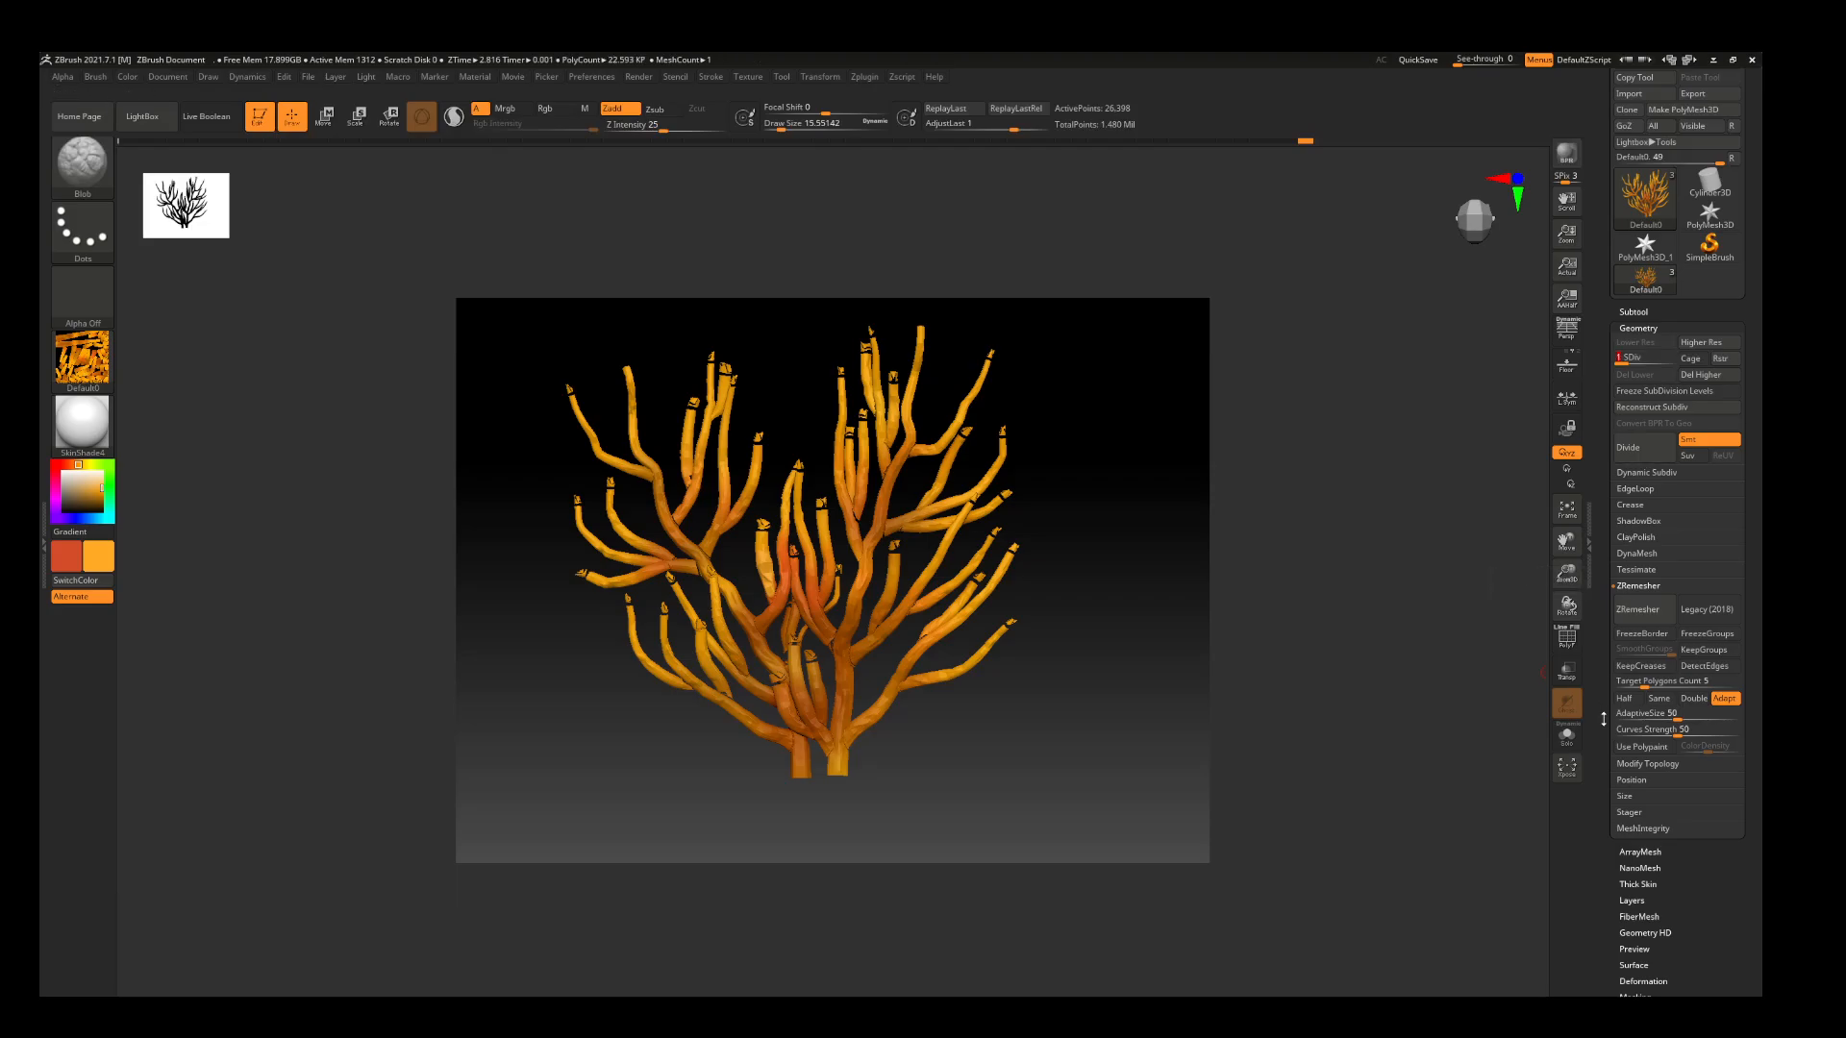
{"action": "scroll", "coordinate": [1602, 731], "scroll_direction": "down", "scroll_amount": 5}
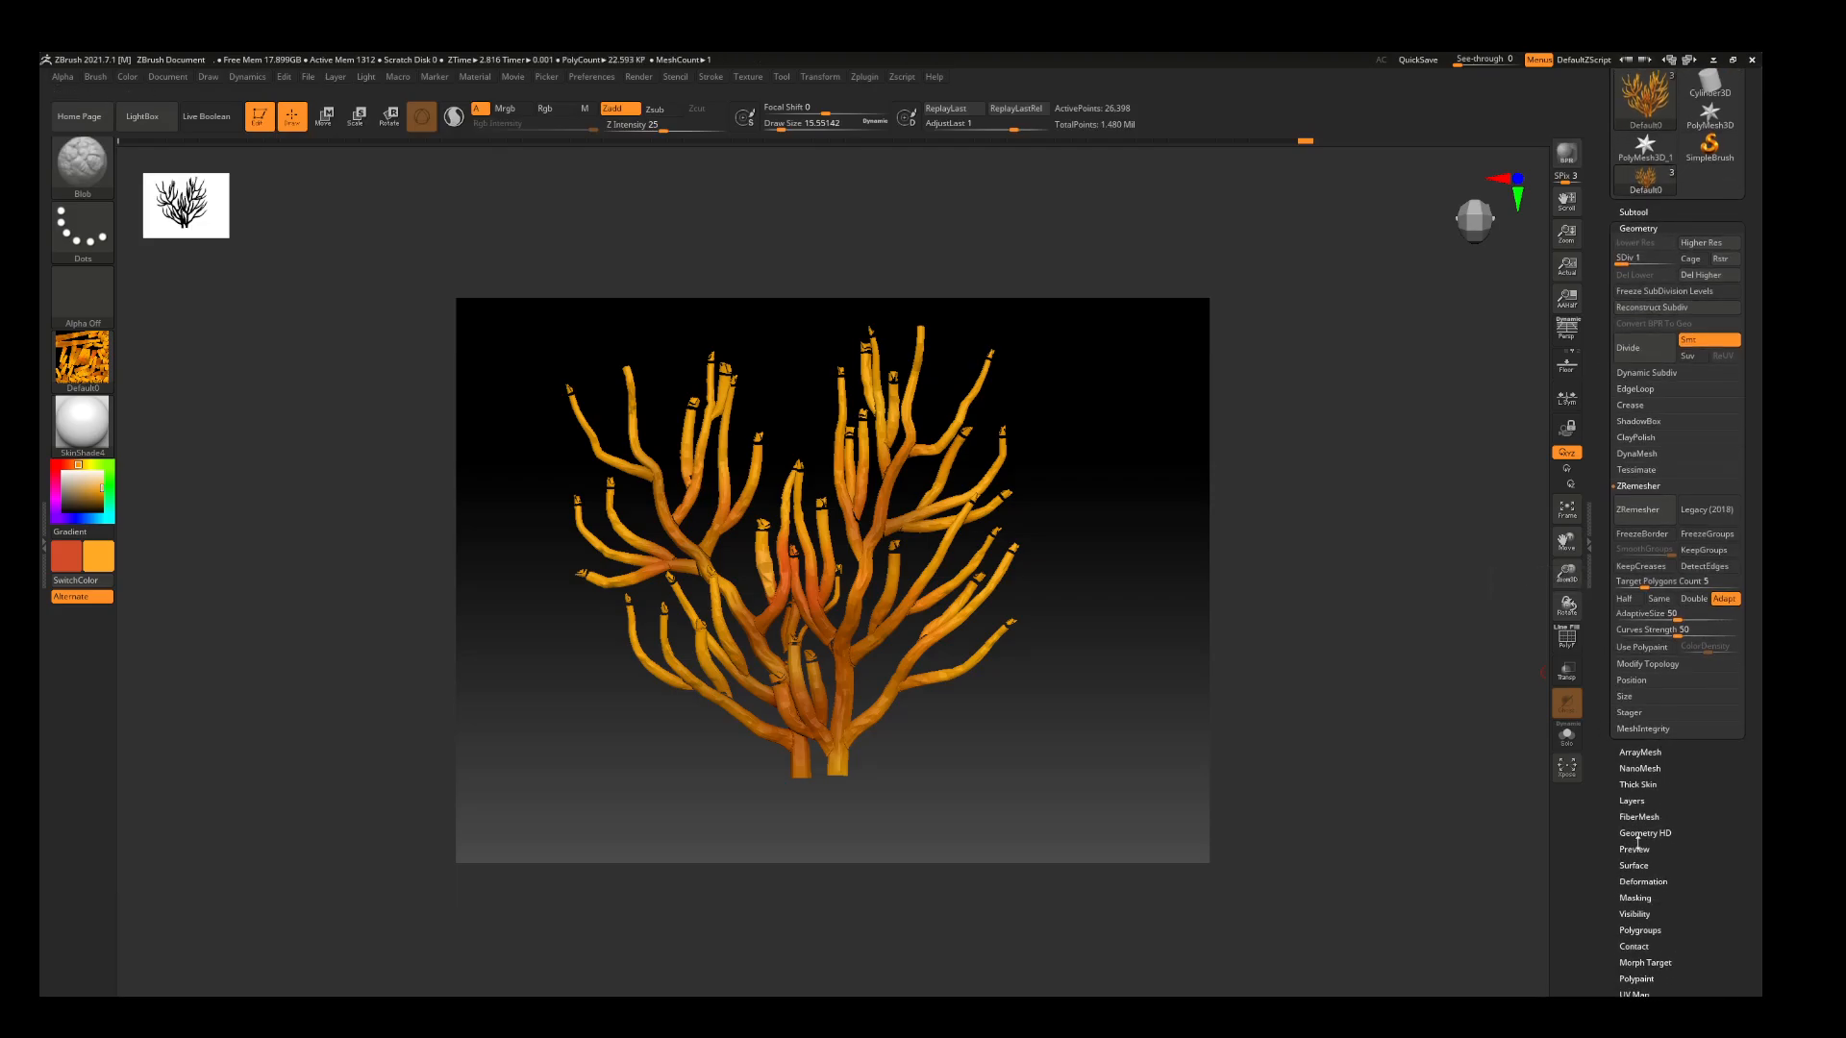
{"action": "scroll", "coordinate": [1597, 898], "scroll_direction": "down", "scroll_amount": 10}
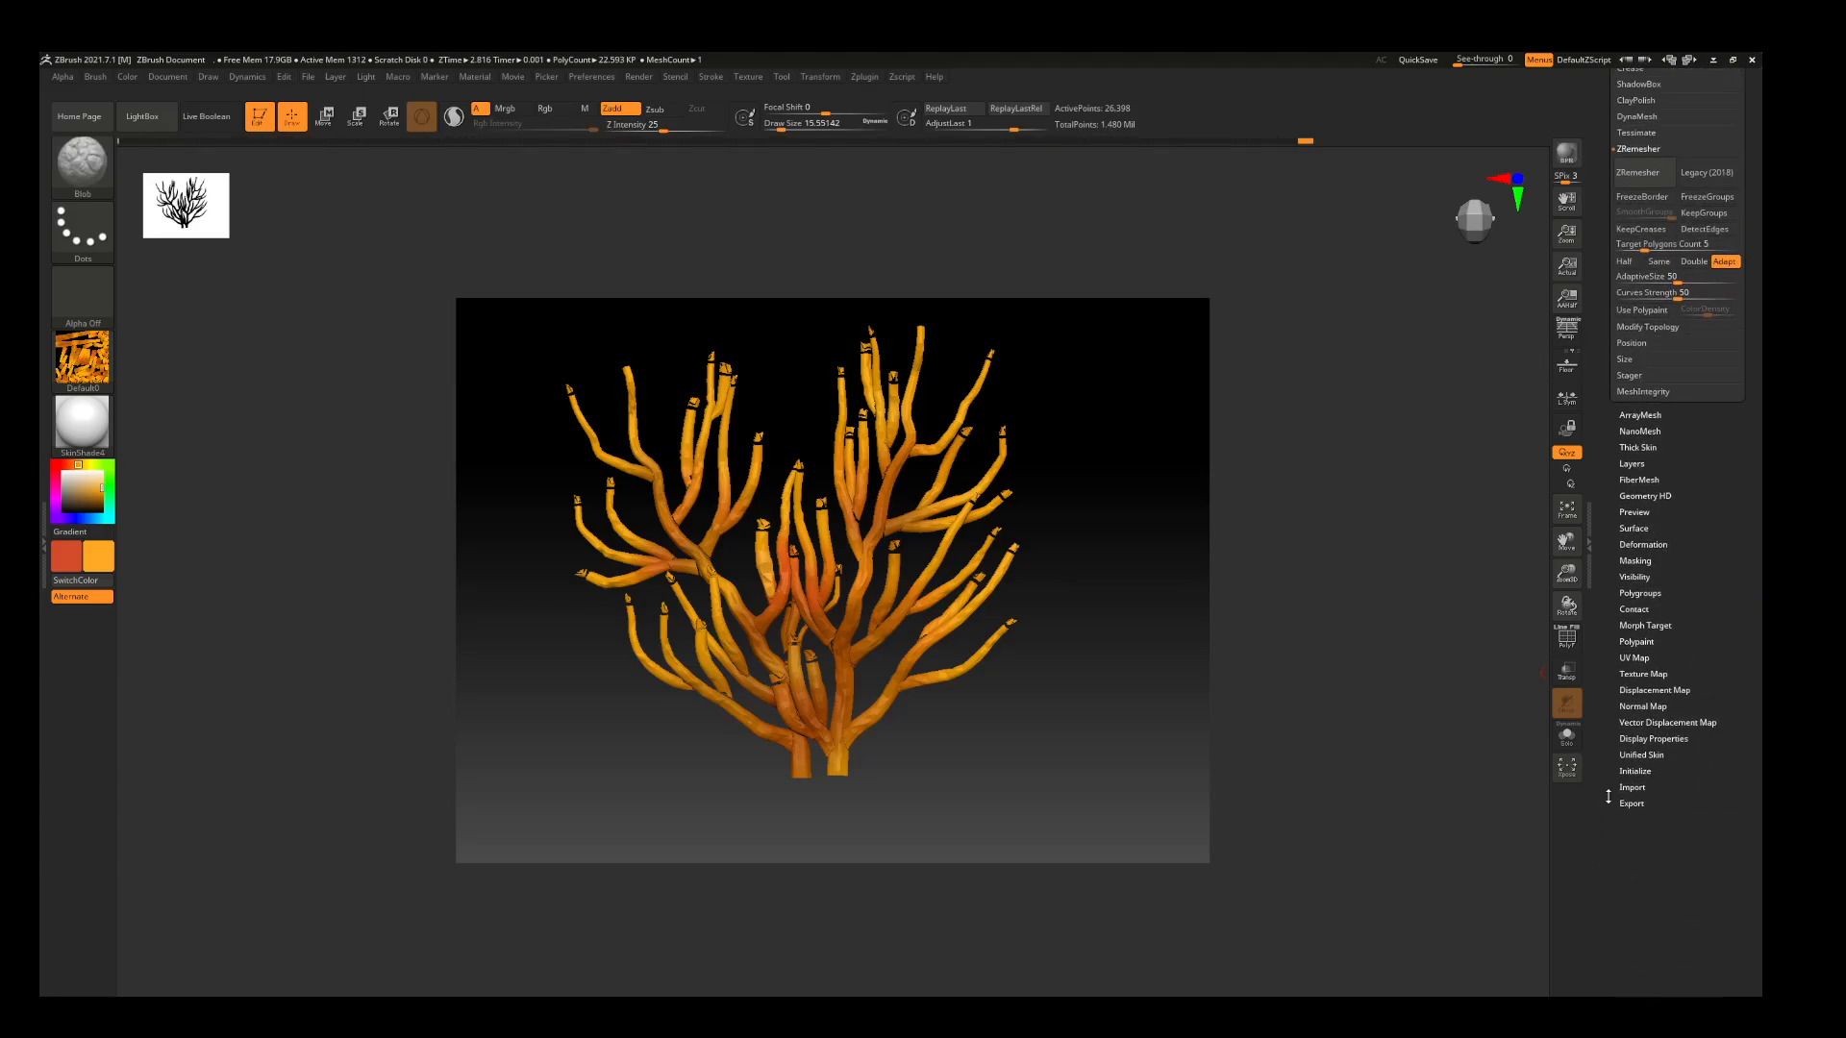
{"action": "left_click", "coordinate": [1642, 706]}
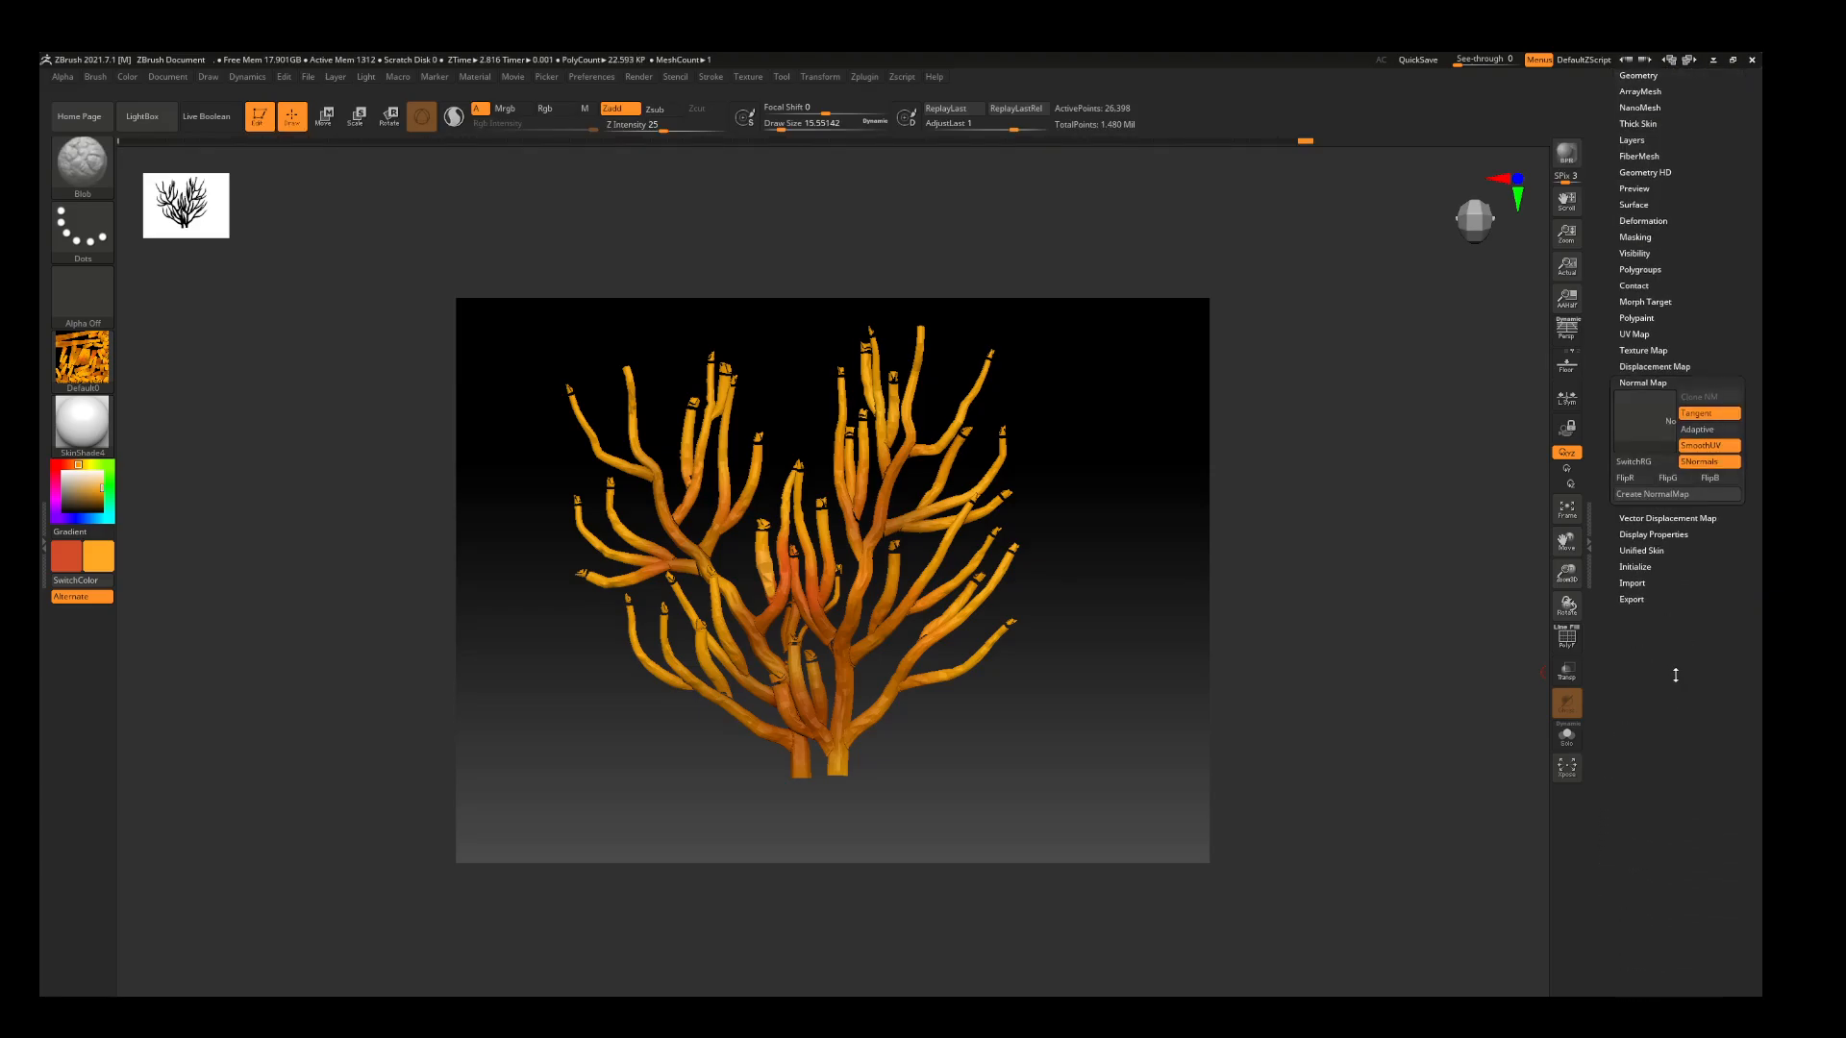
{"action": "scroll", "coordinate": [1675, 676], "scroll_direction": "up", "scroll_amount": 5}
{"action": "left_click", "coordinate": [1663, 678]}
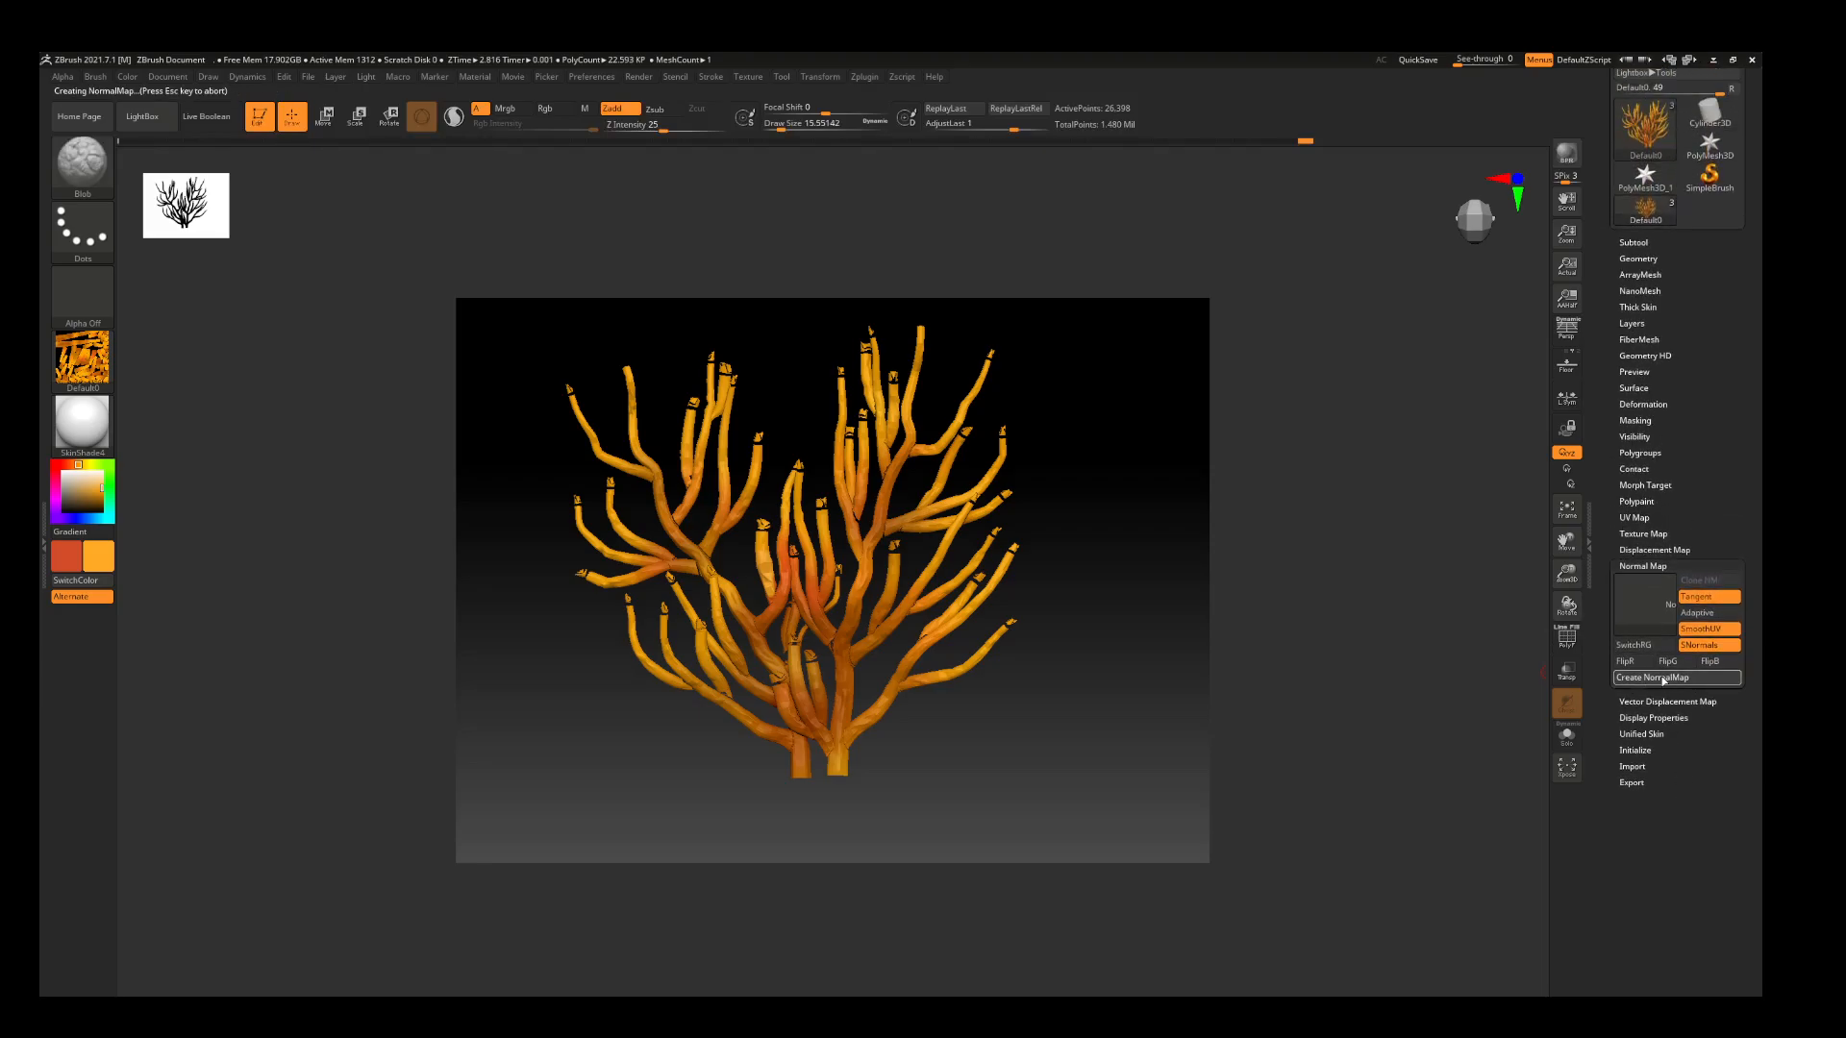
{"action": "mouse_move", "coordinate": [1654, 604]}
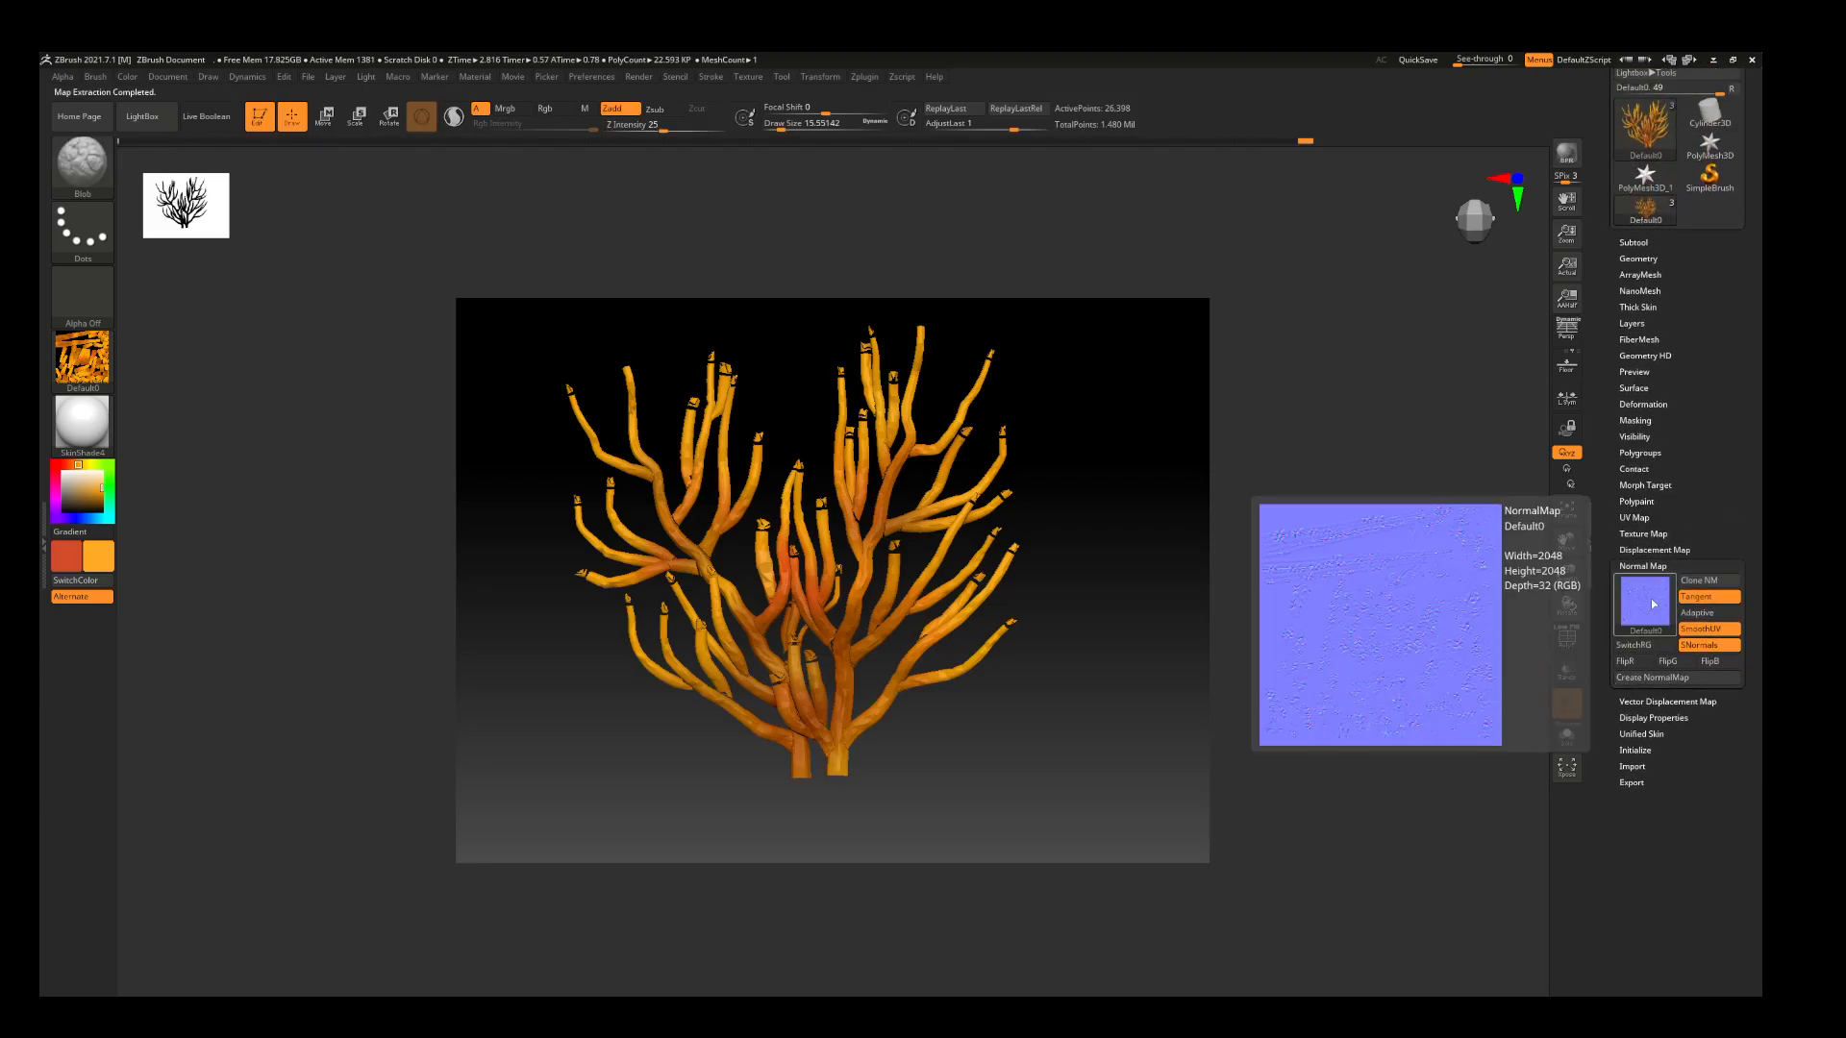
Clone the coral's normal map into the texture palette and export it as an image
{"action": "left_click", "coordinate": [1700, 581]}
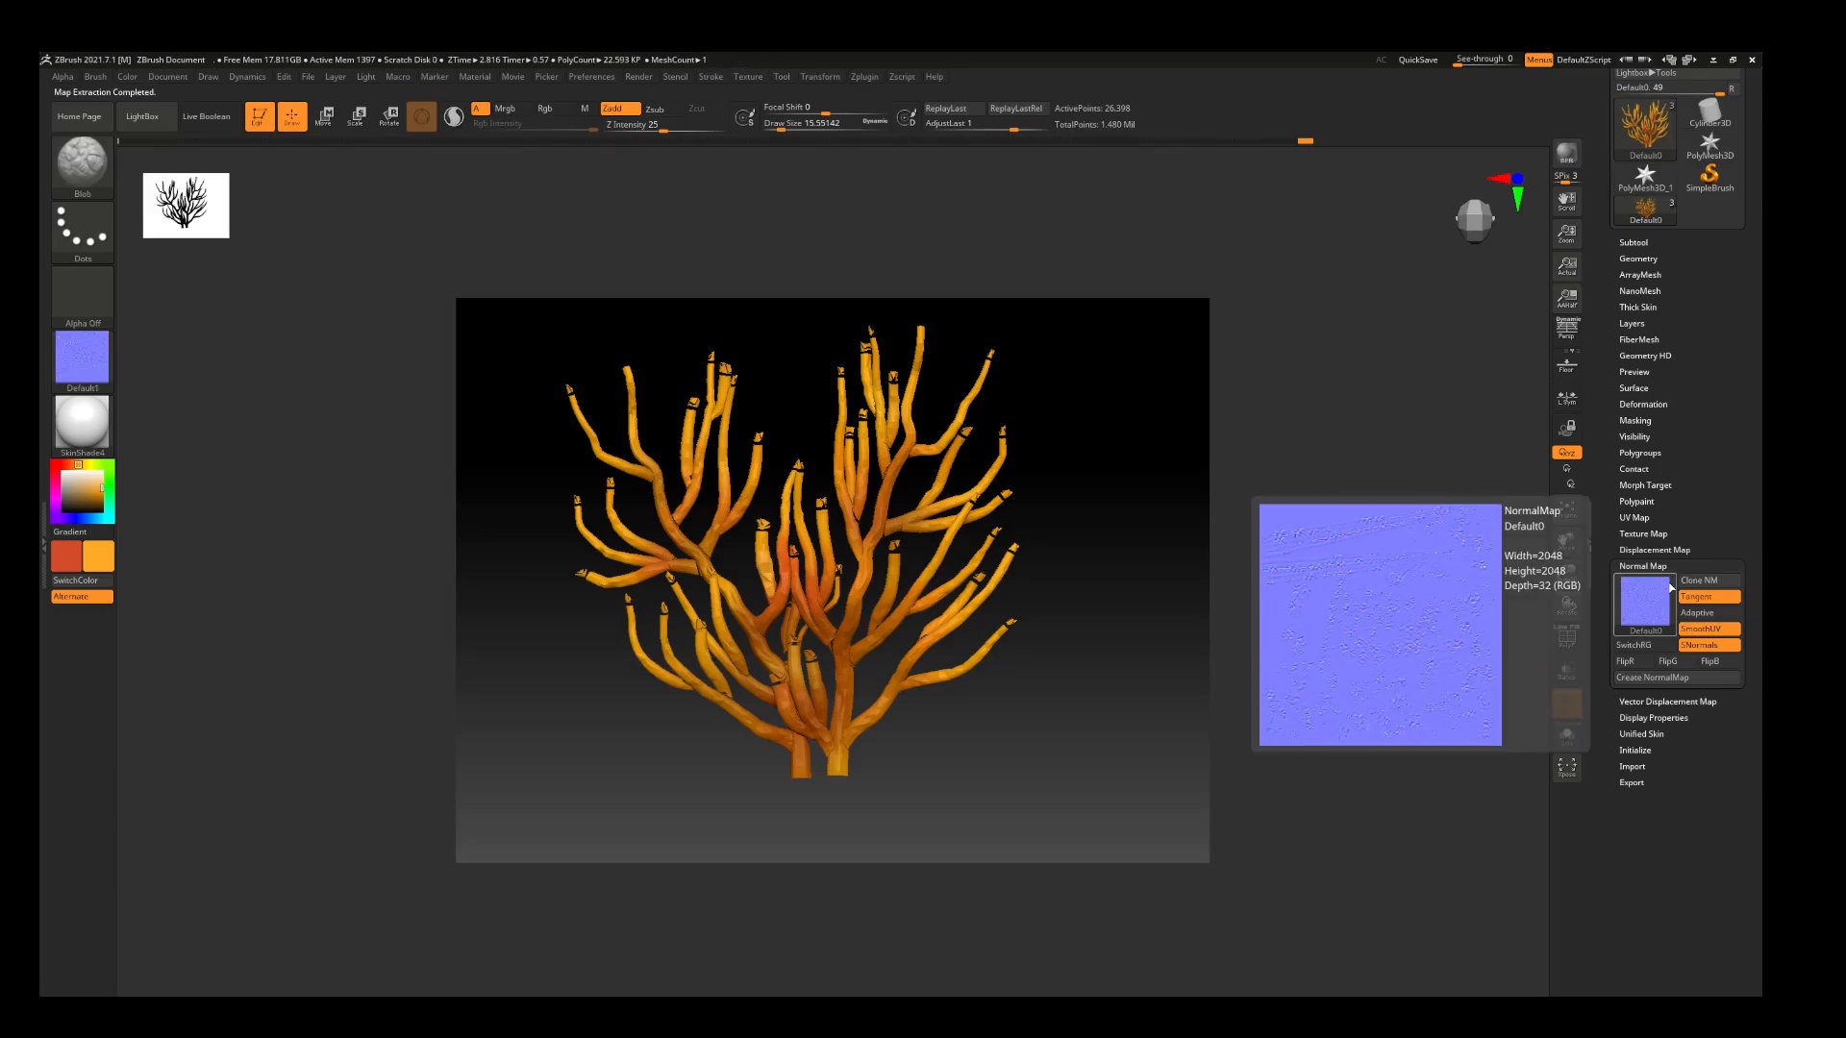
{"action": "left_click", "coordinate": [84, 361]}
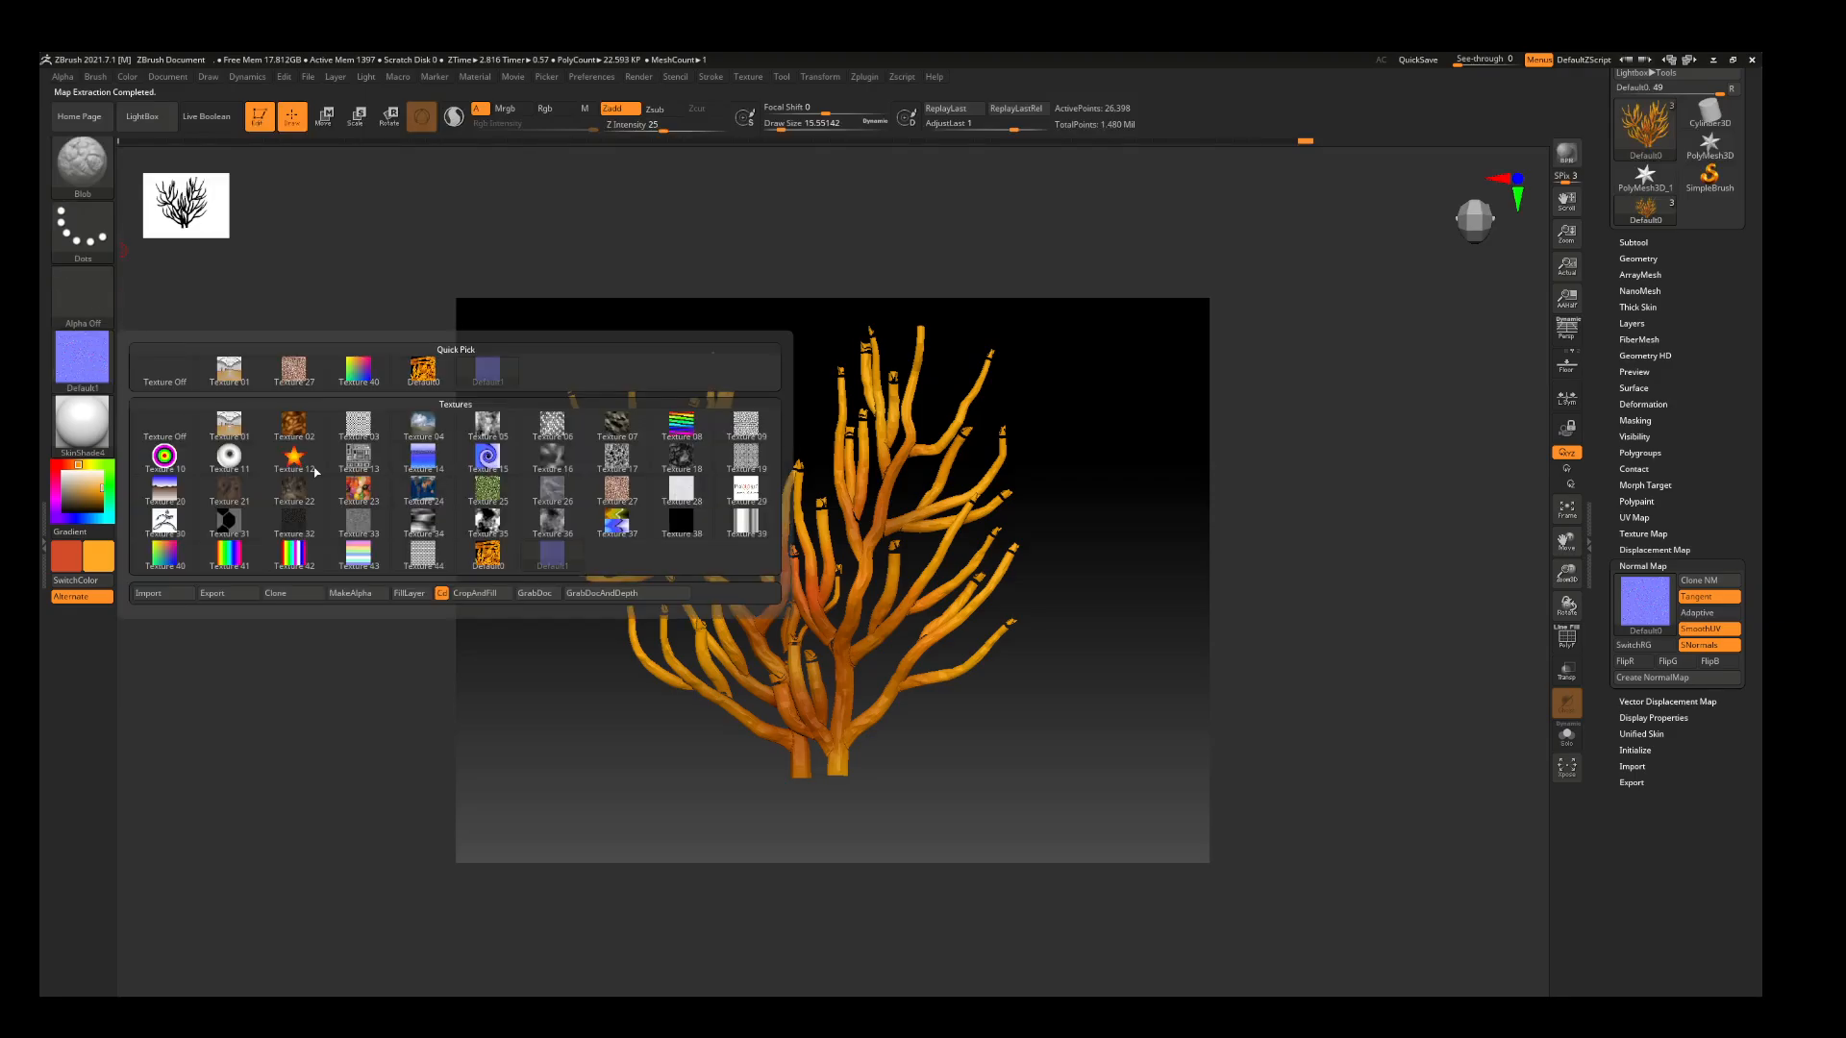
{"action": "left_click", "coordinate": [224, 594]}
{"action": "left_click", "coordinate": [776, 539]}
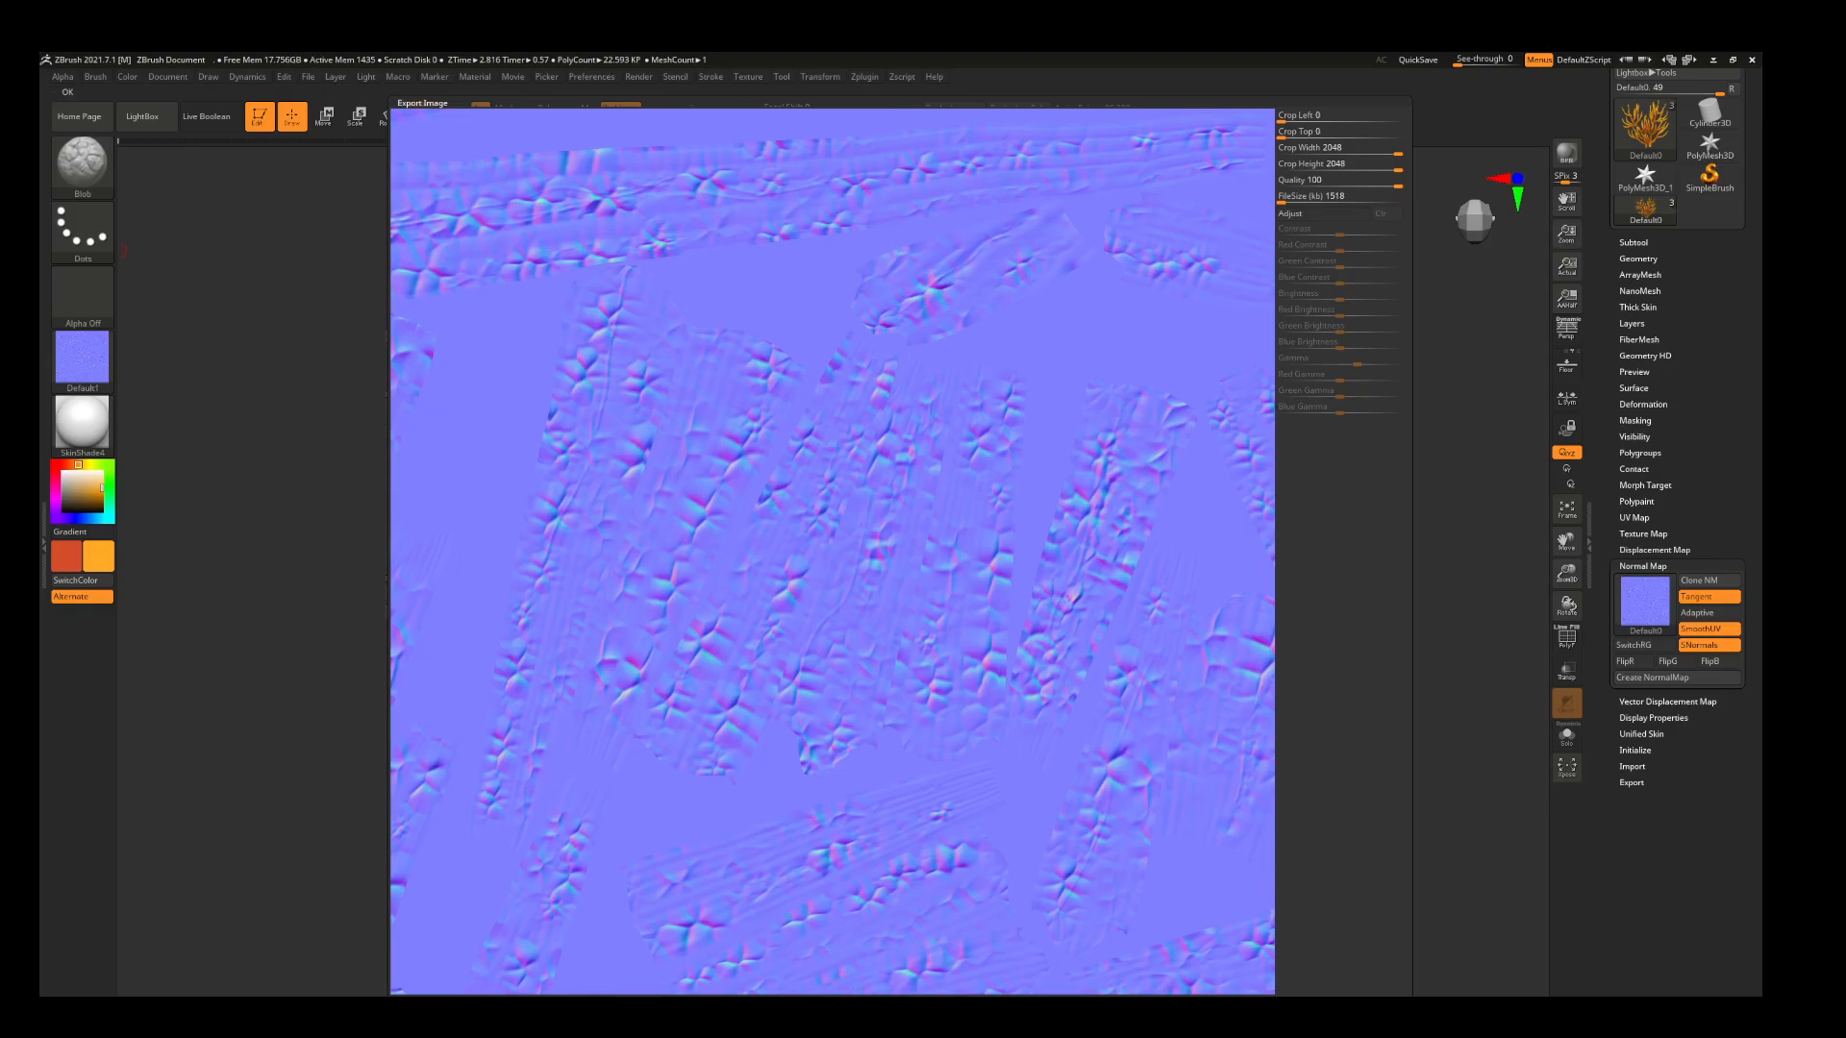
{"action": "key", "text": "Return"}
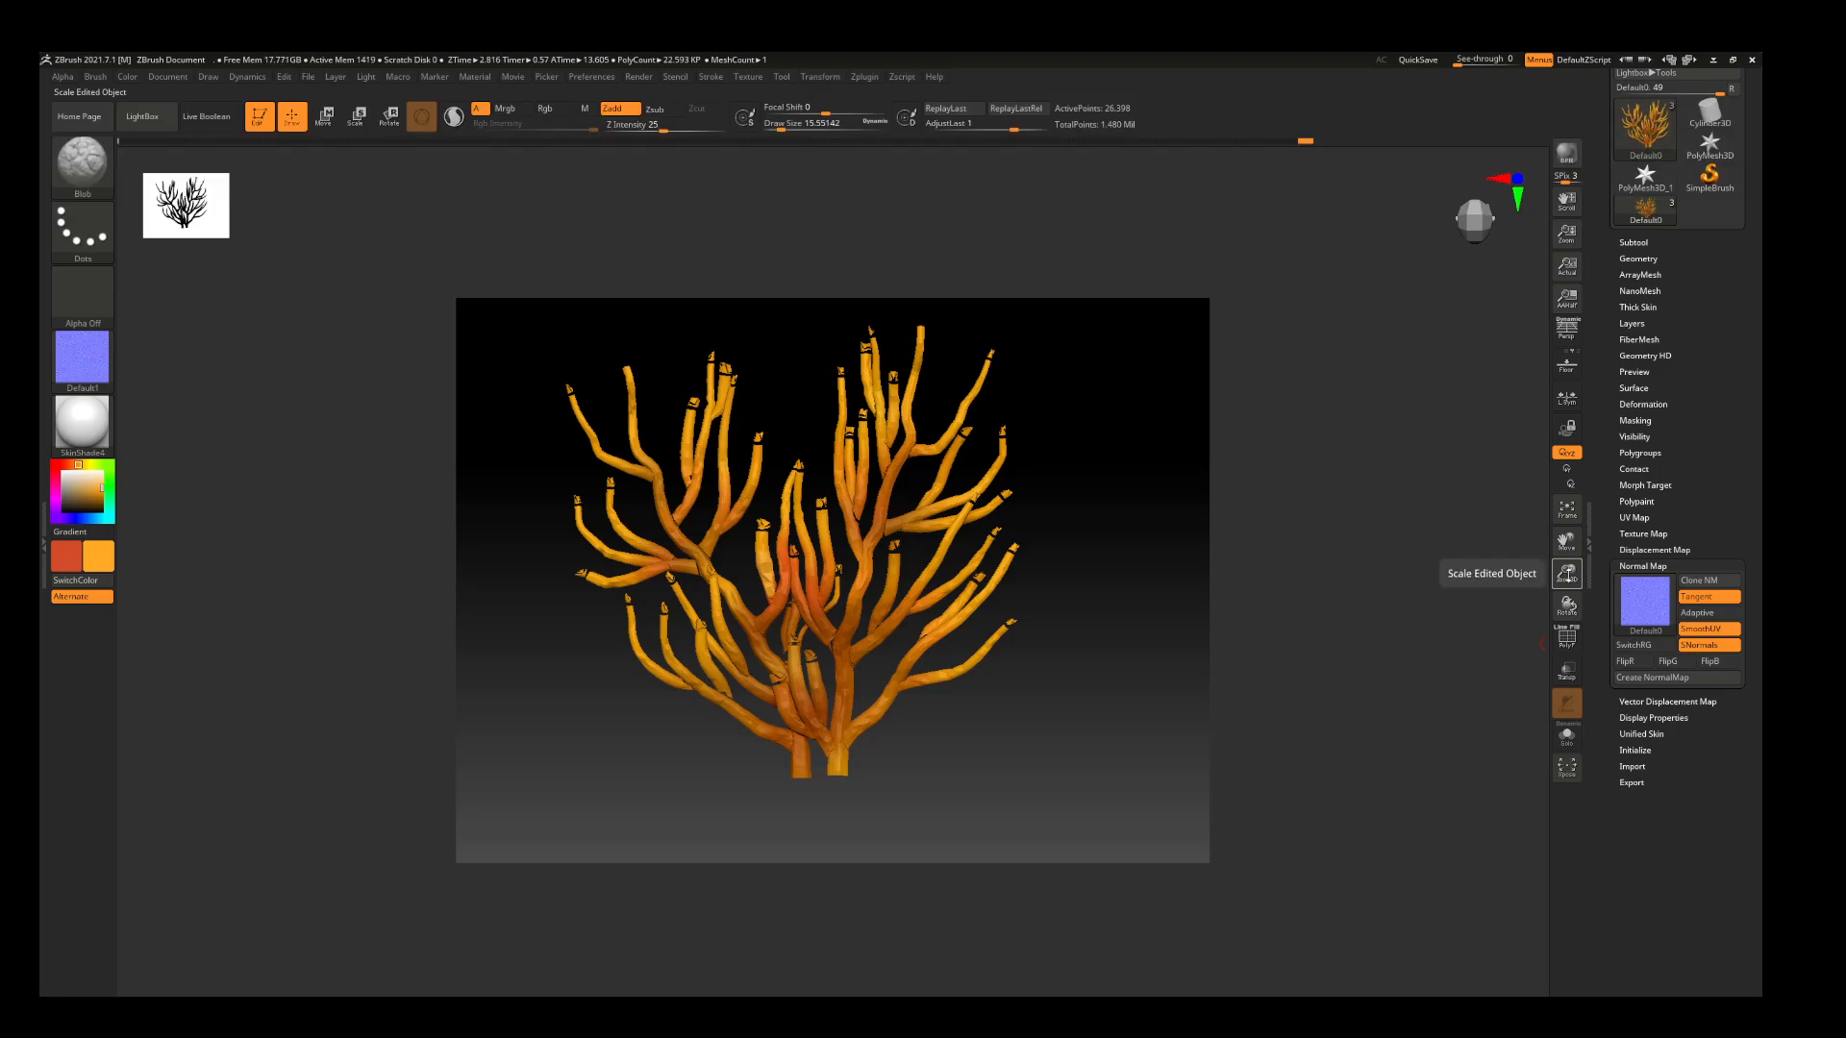
Export the lowest-subdivision coral mesh to a file and minimize ZBrush
{"action": "left_click_drag", "start_coordinate": [1612, 323], "coordinate": [1613, 369]}
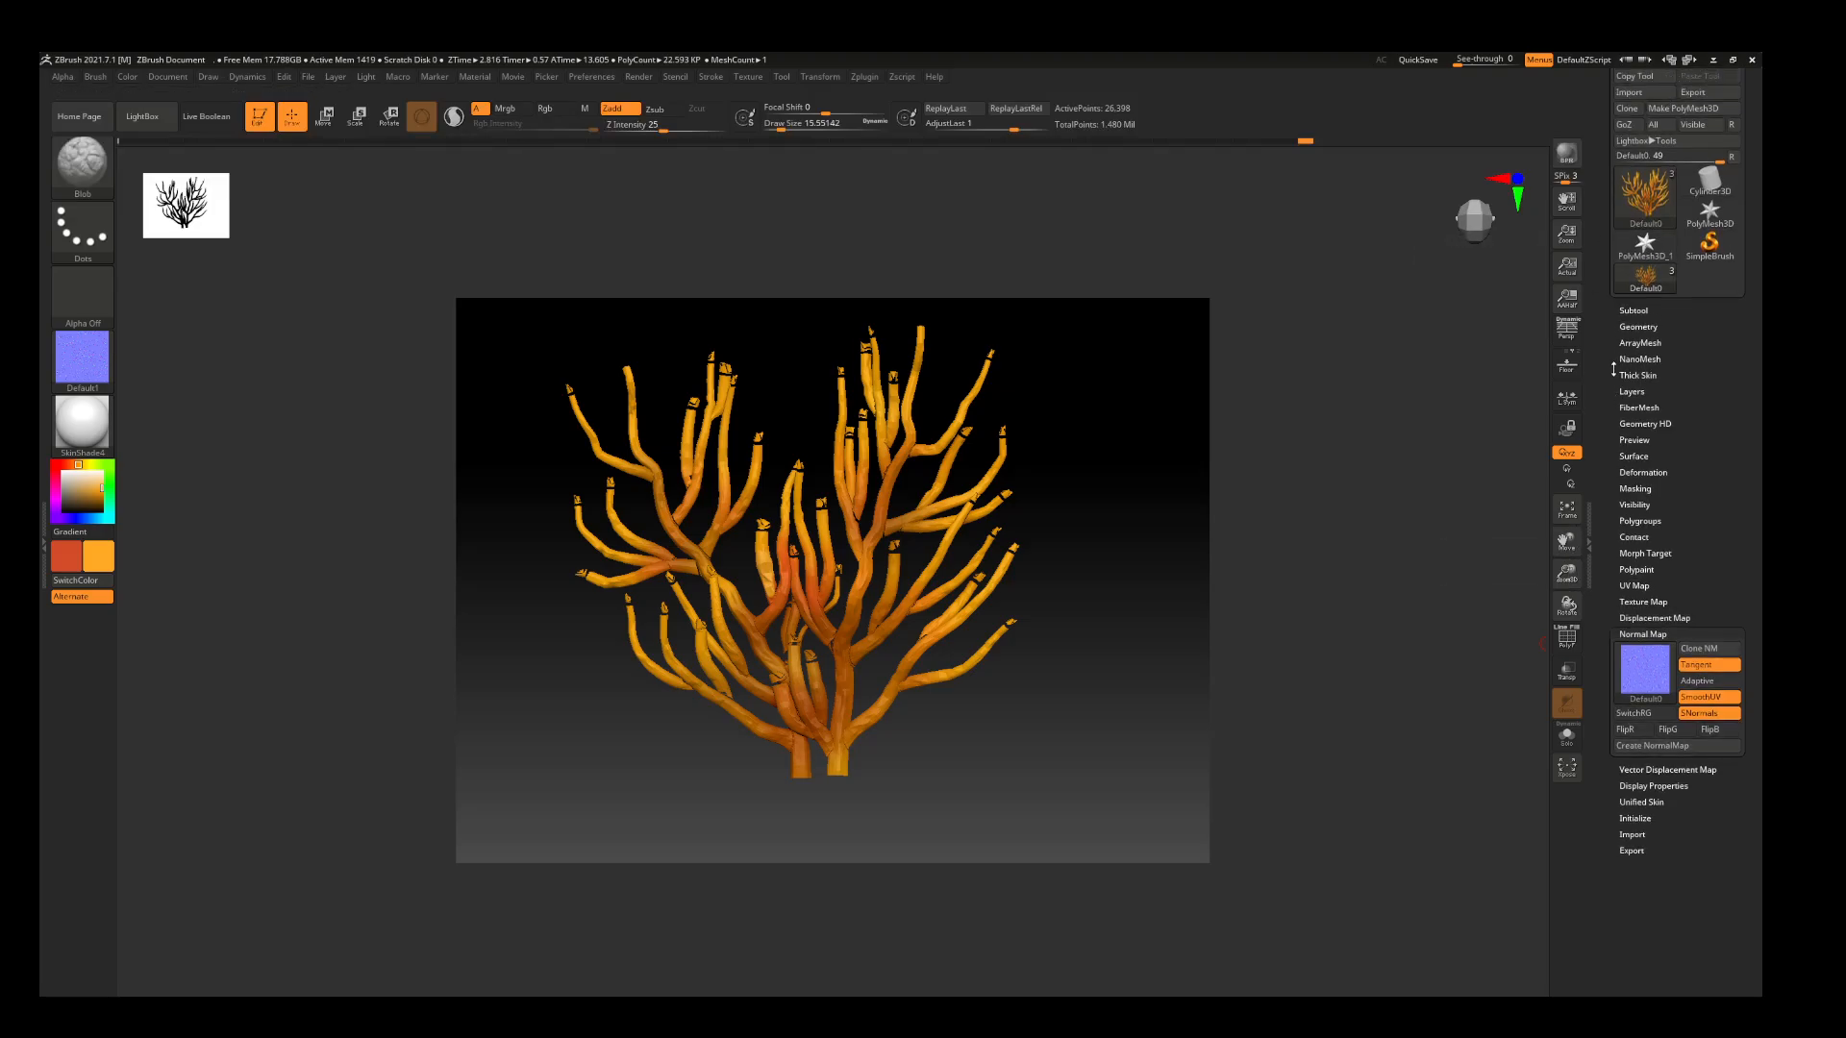
{"action": "left_click", "coordinate": [1636, 310]}
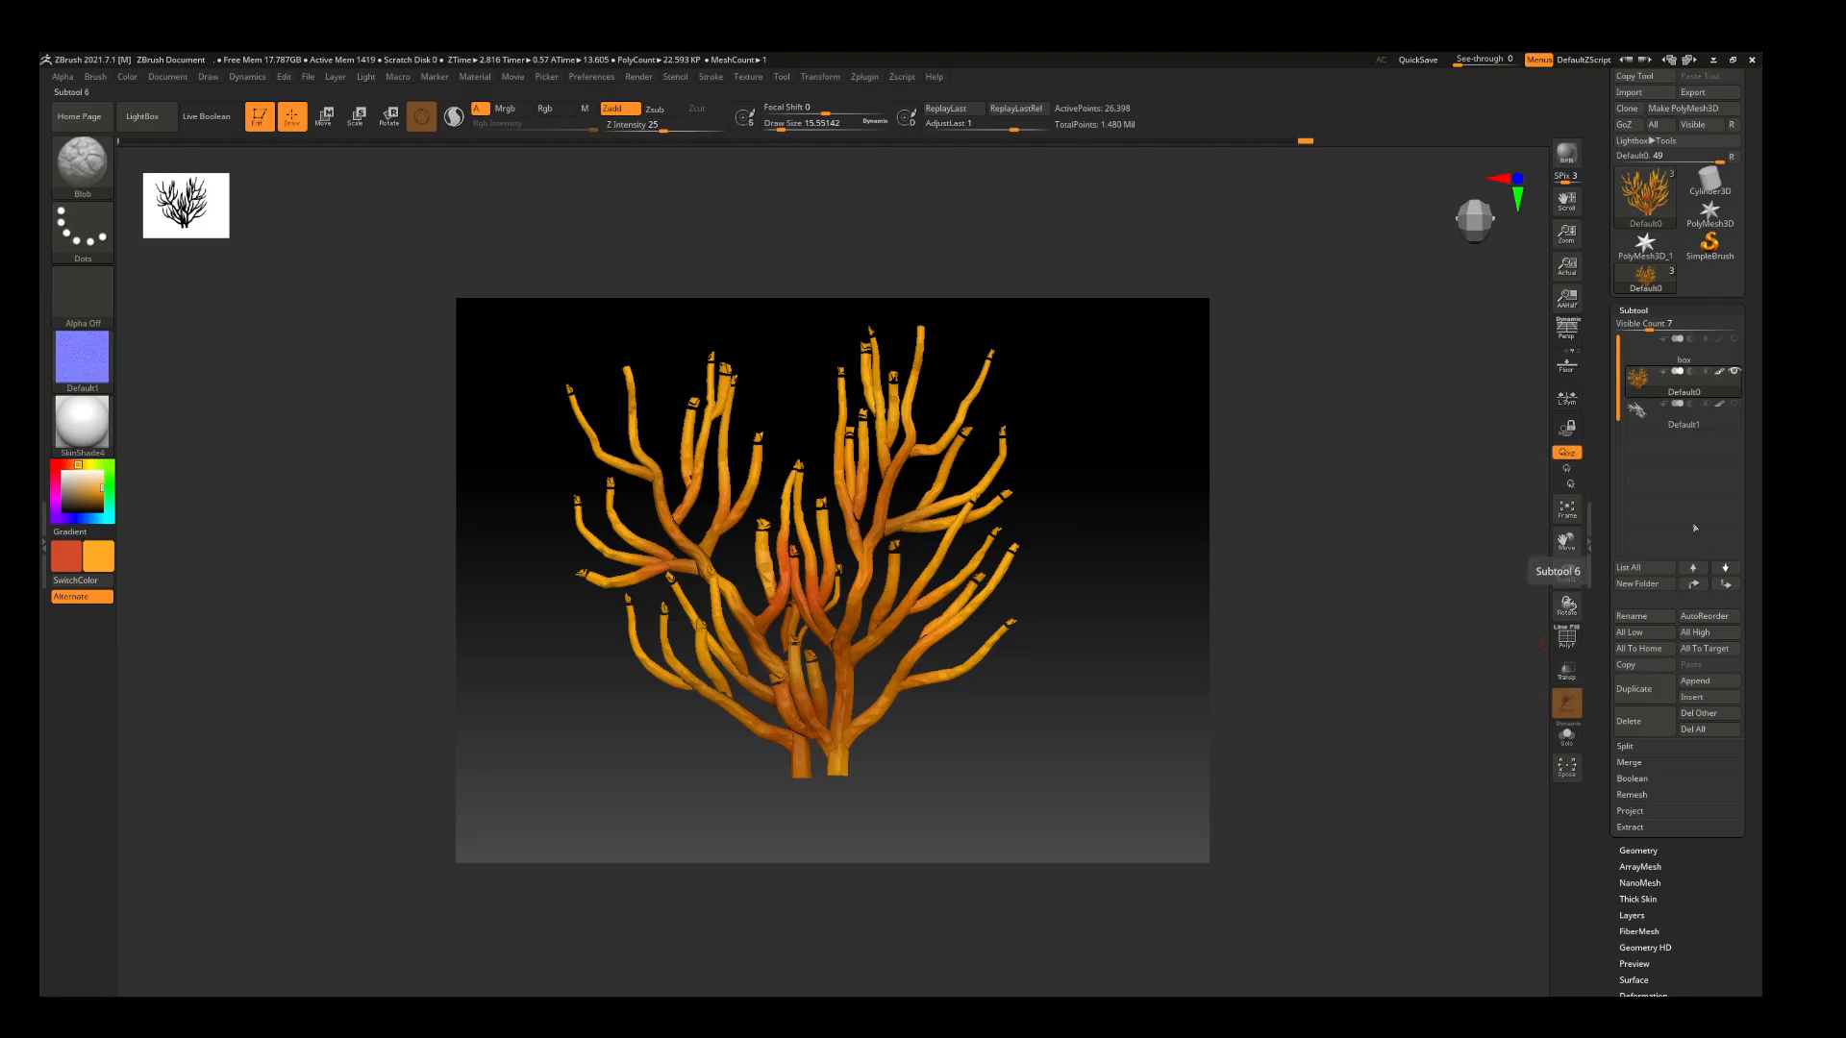
{"action": "mouse_move", "coordinate": [1644, 387]}
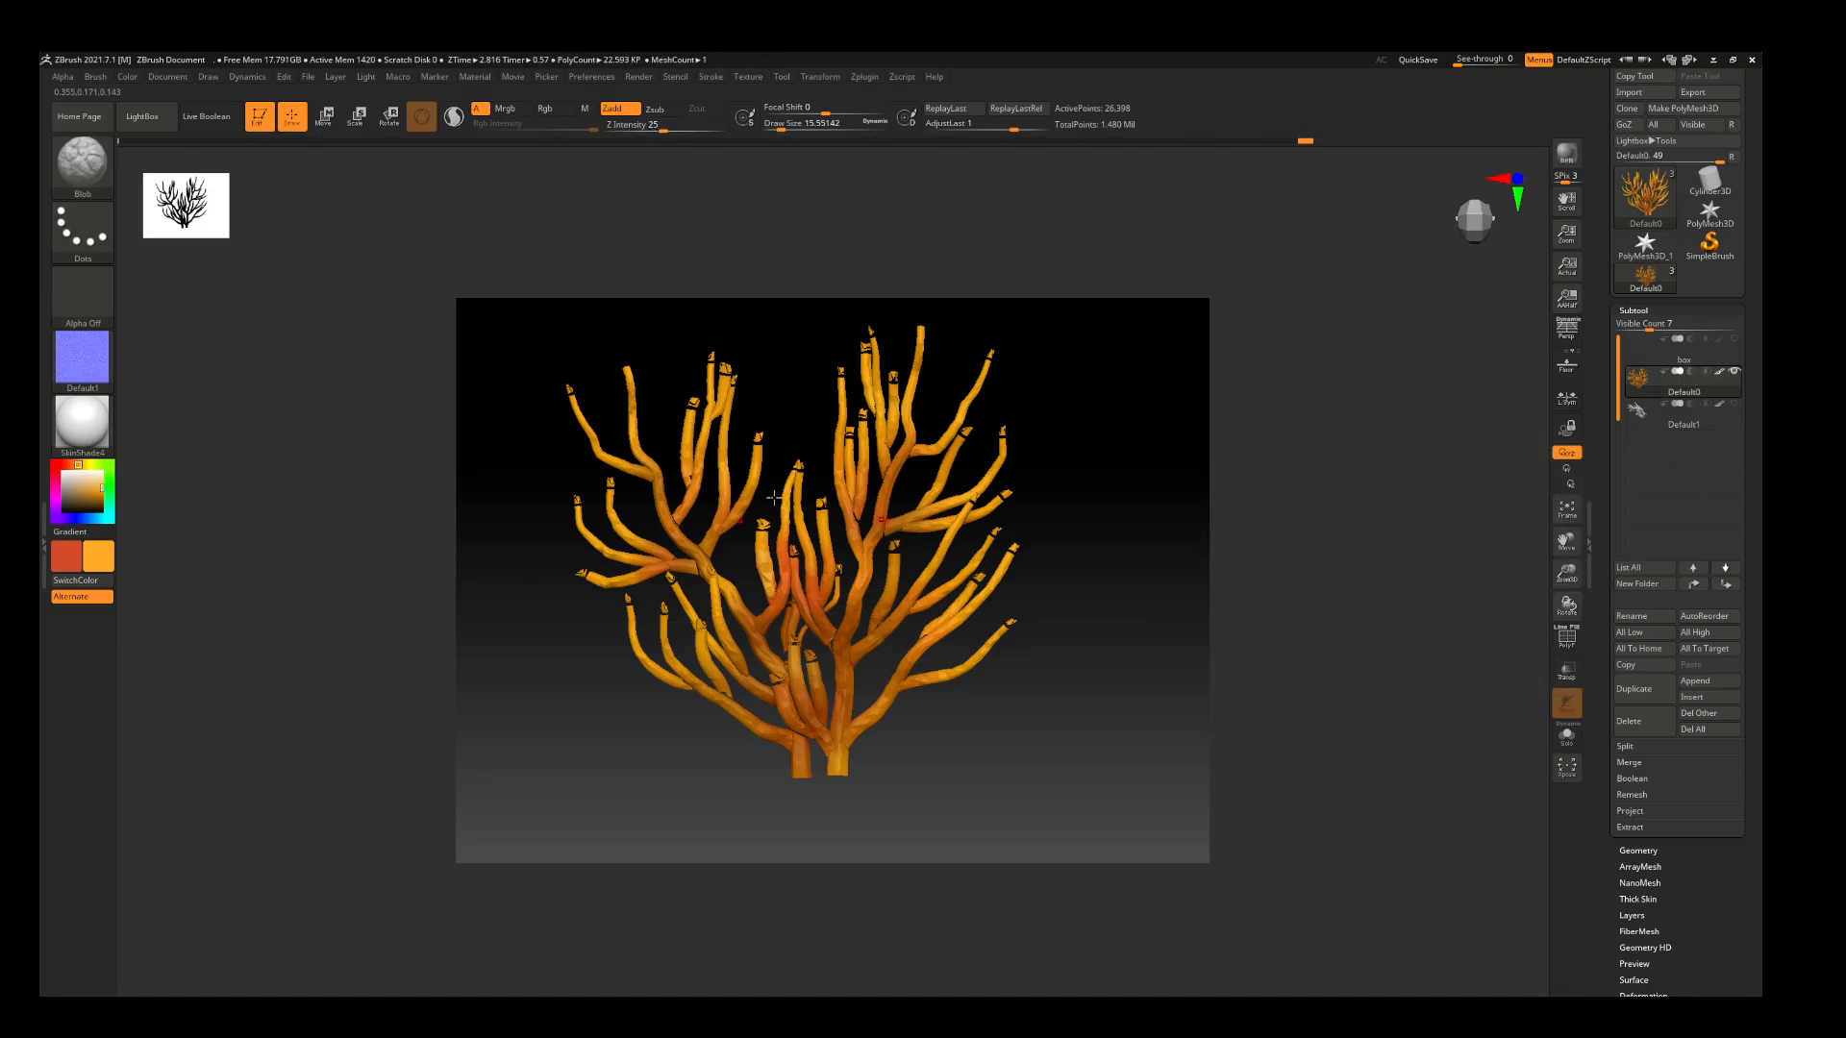
{"action": "left_click_drag", "start_coordinate": [1607, 214], "coordinate": [1608, 268]}
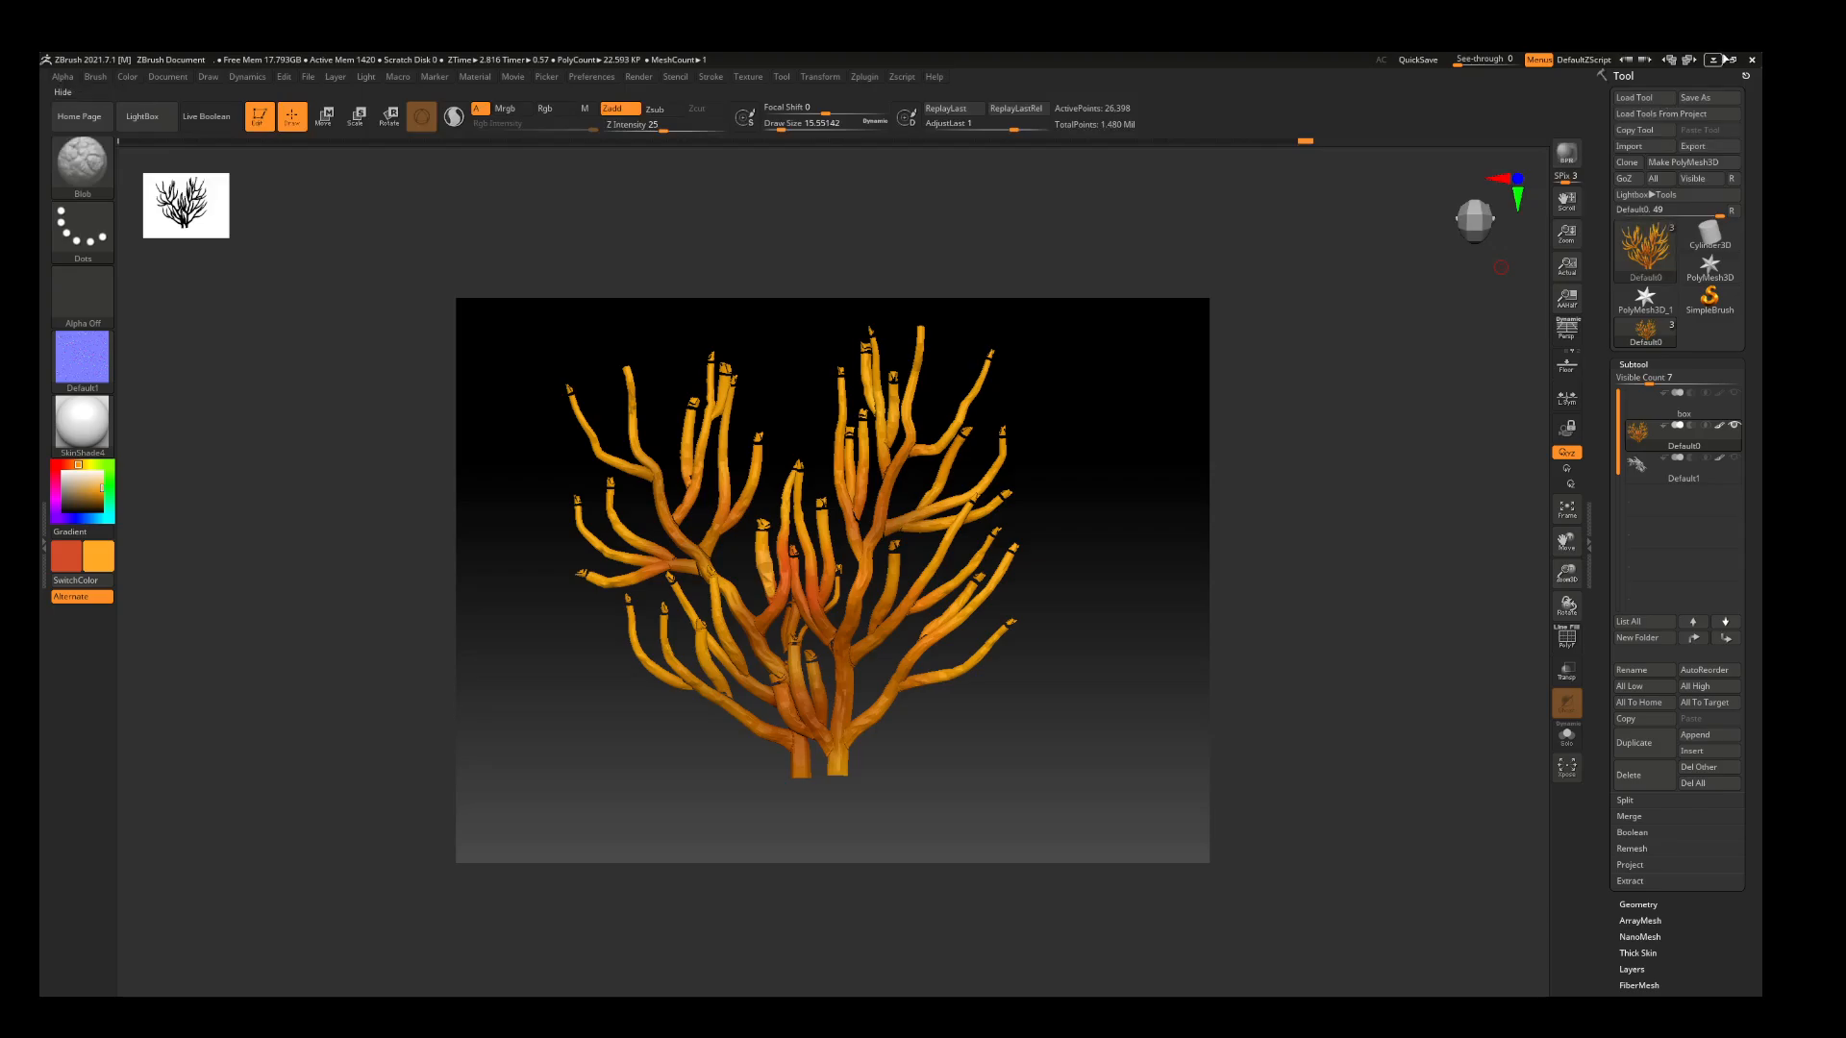
{"action": "left_click", "coordinate": [1703, 144]}
{"action": "left_click", "coordinate": [1713, 61]}
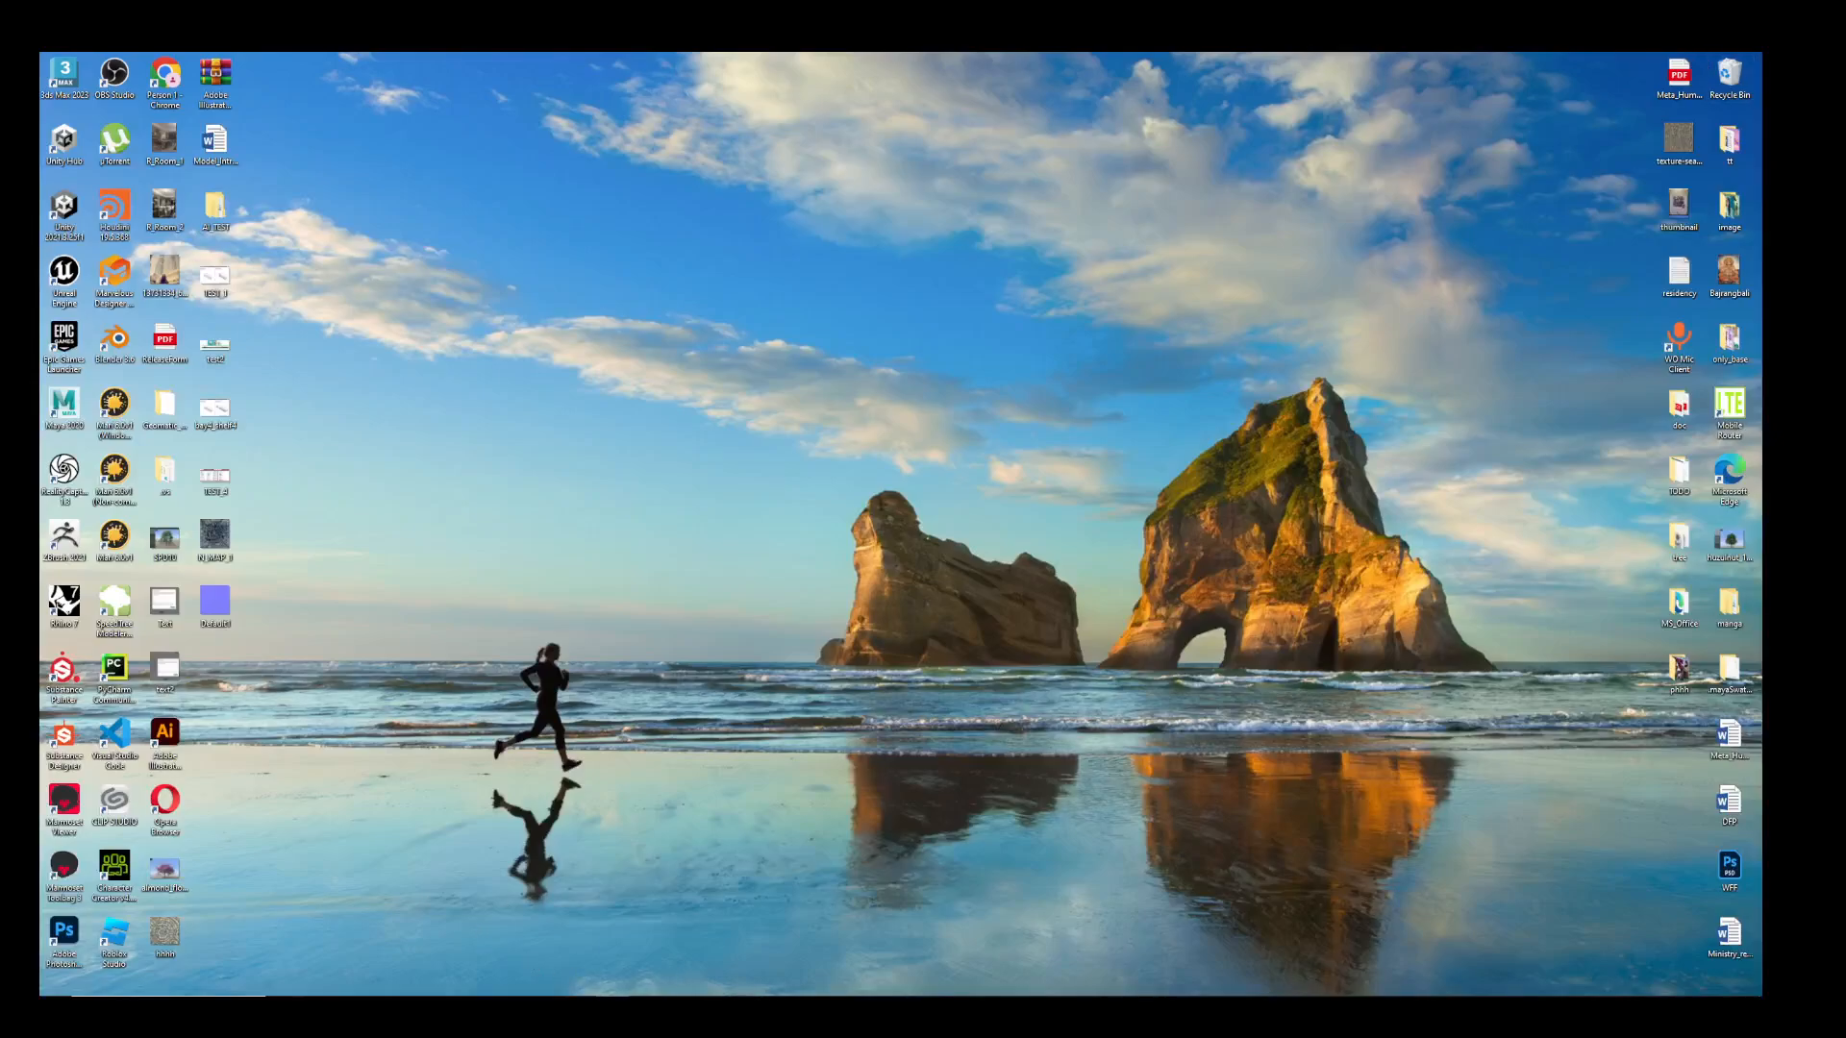
Switch to Maya, hide the existing coral mesh, and minimize the UV Editor and UV Toolkit windows
{"action": "mouse_move", "coordinate": [578, 1013]}
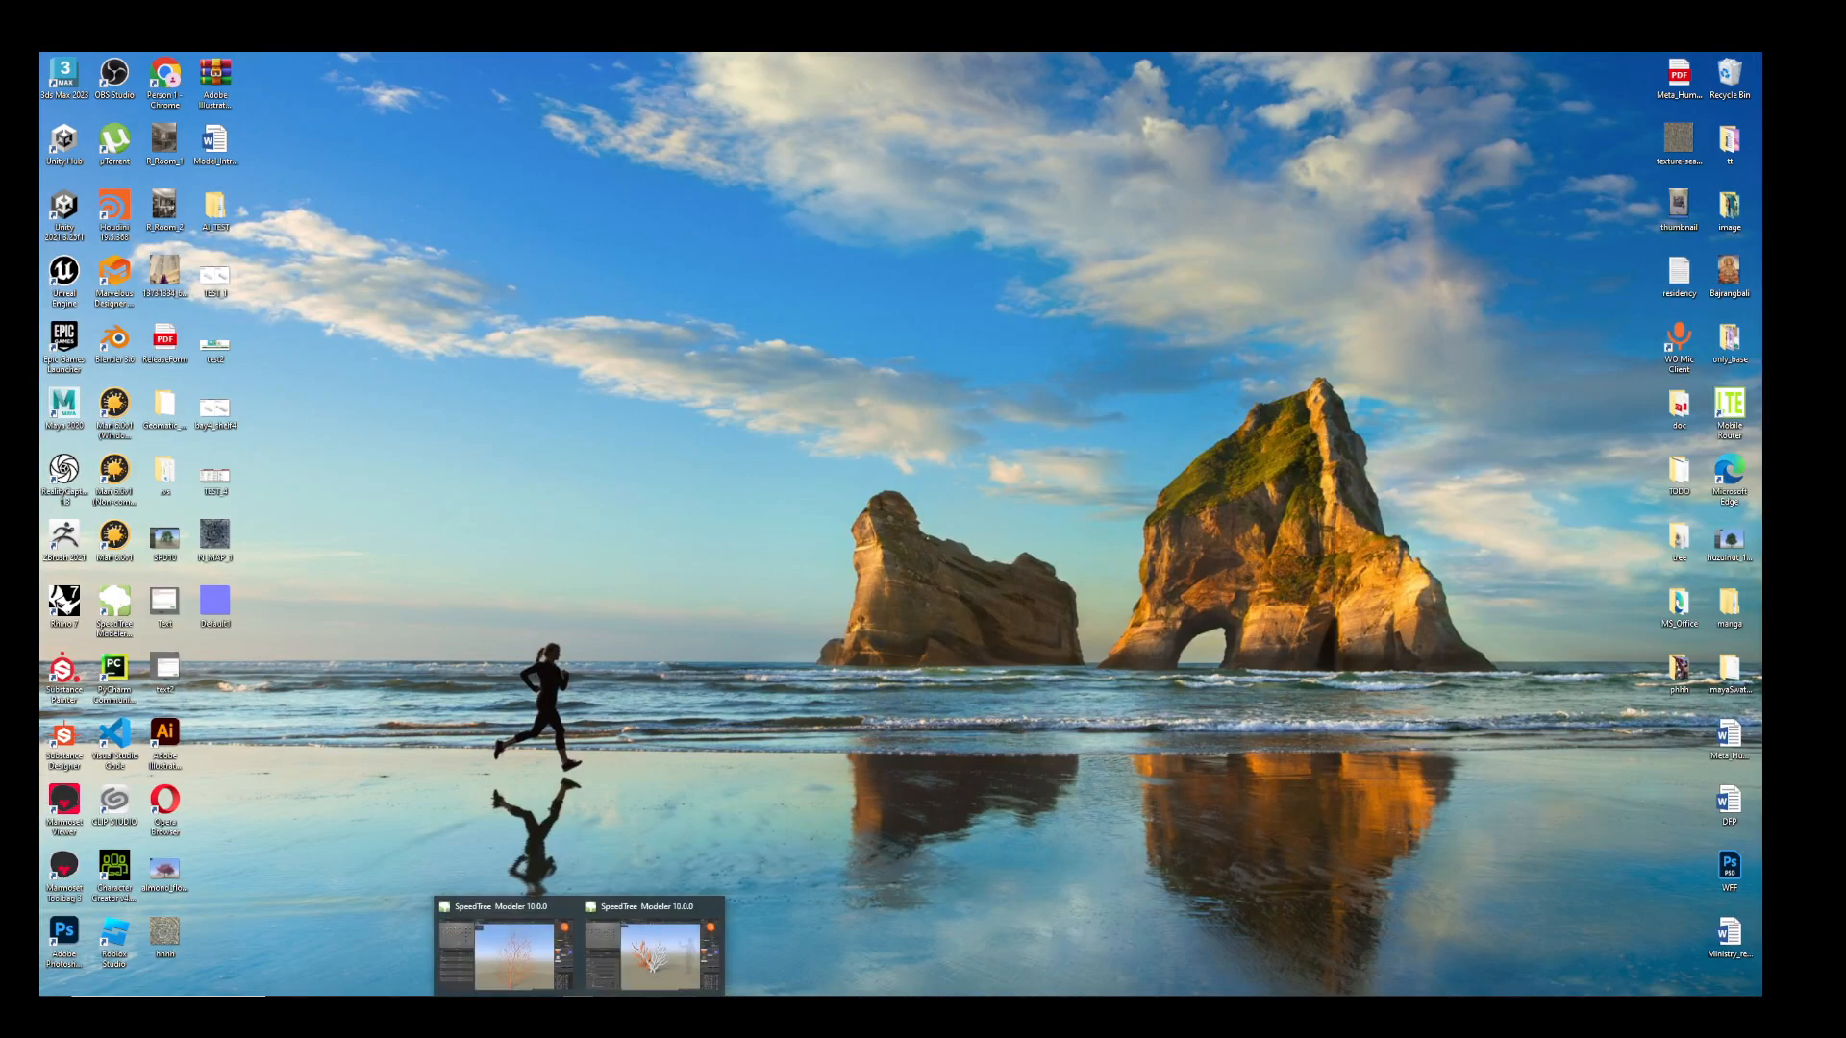
{"action": "mouse_move", "coordinate": [480, 1012]}
{"action": "left_click", "coordinate": [552, 967]}
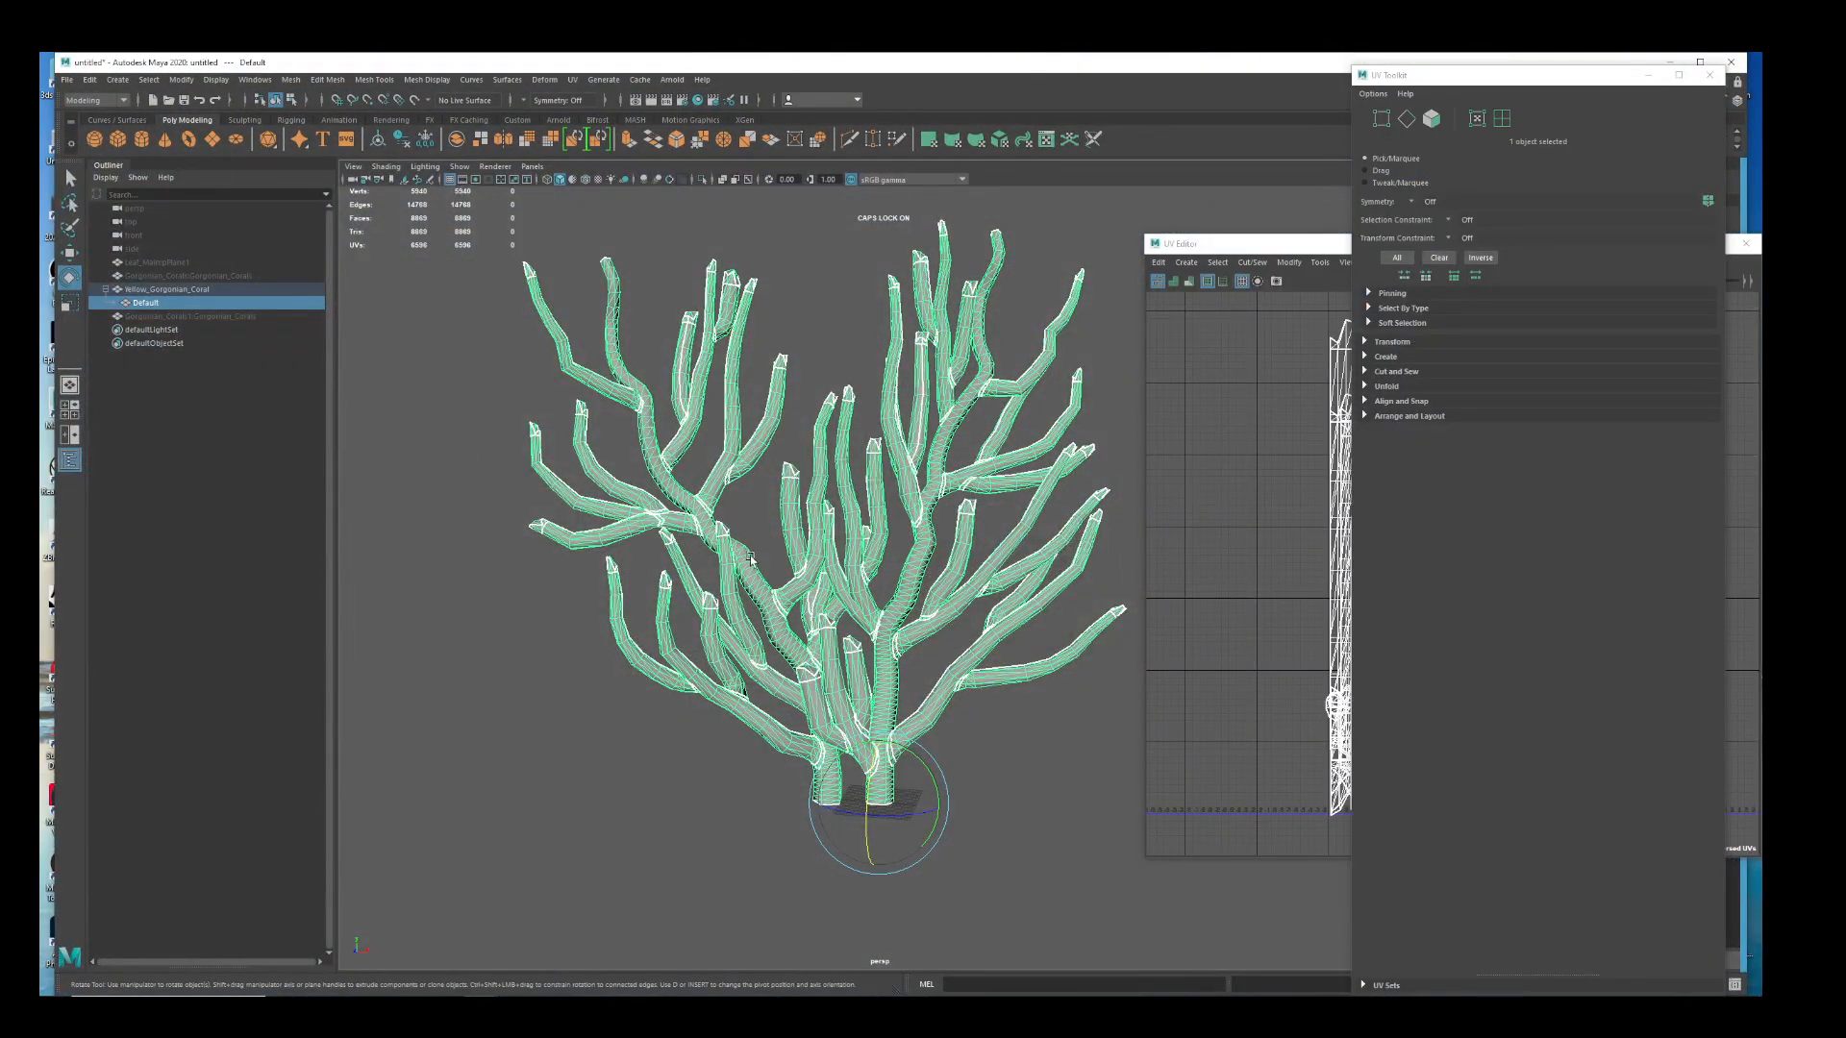
{"action": "key", "text": "h"}
{"action": "left_click", "coordinate": [1315, 247]}
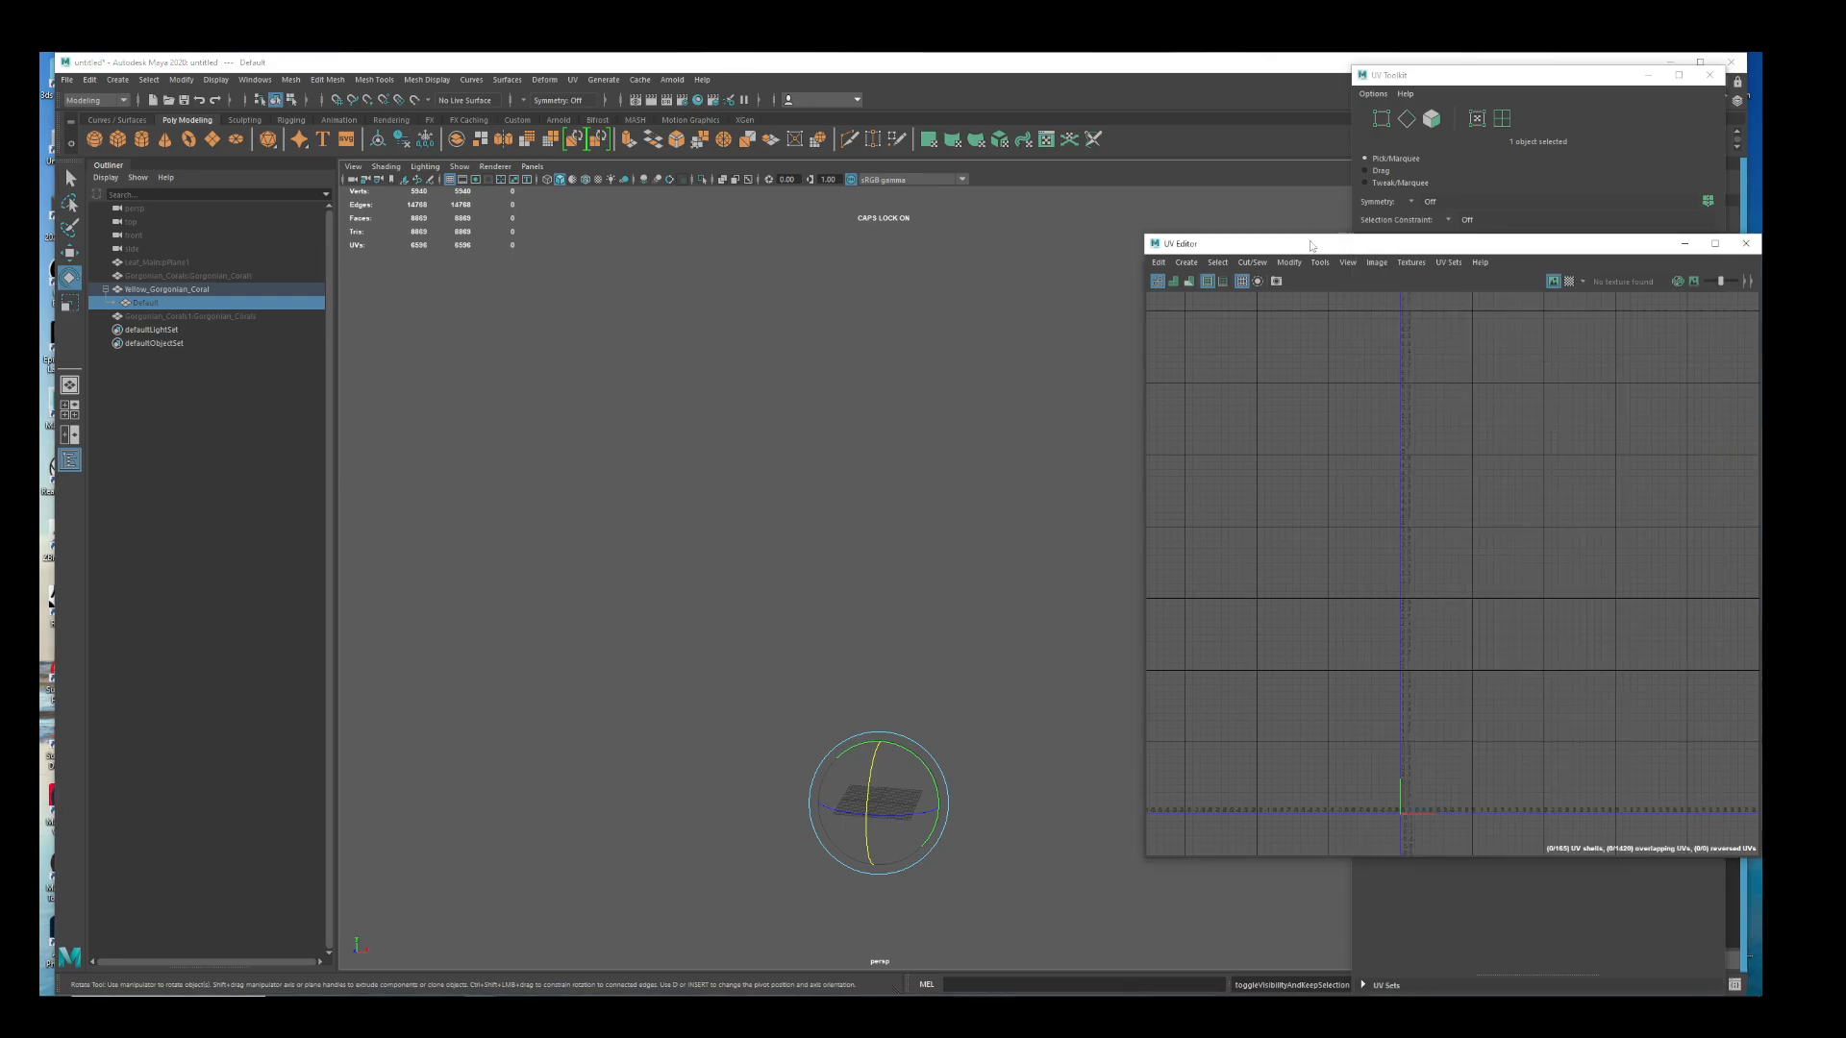
{"action": "left_click", "coordinate": [1684, 243]}
{"action": "left_click", "coordinate": [1648, 76]}
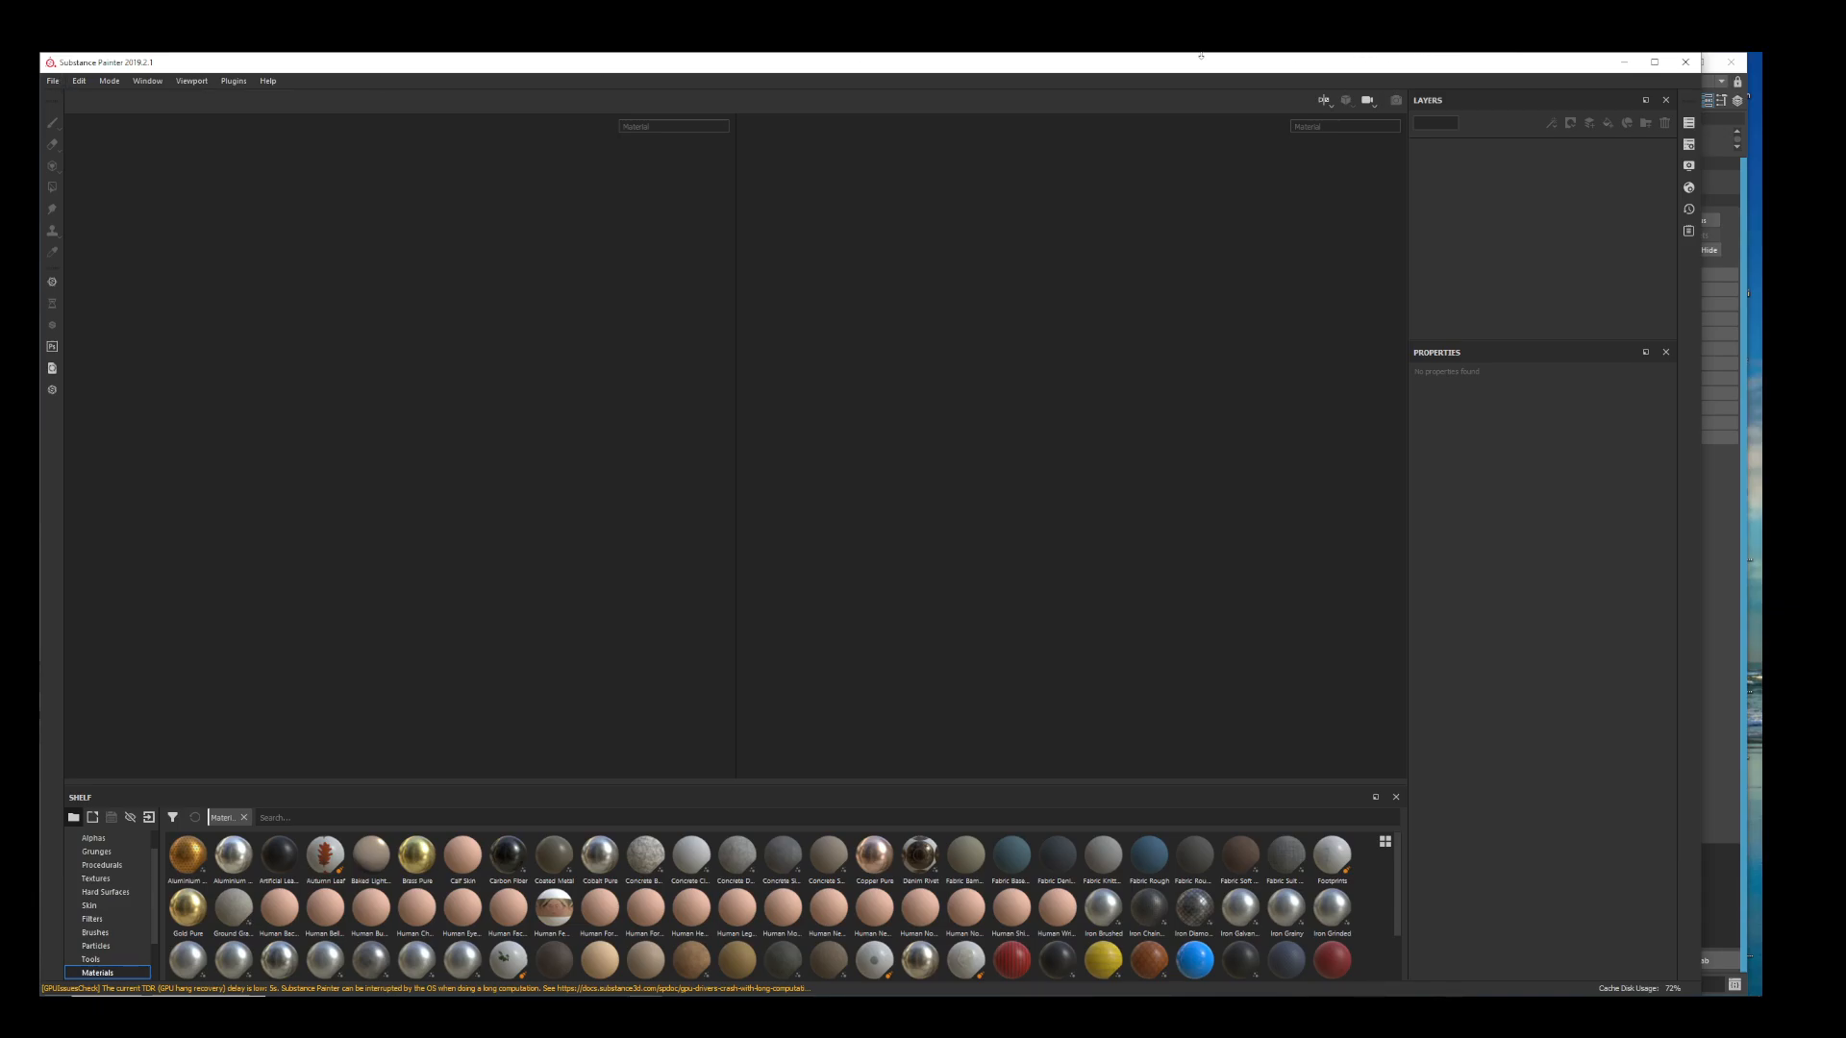
Import the exported coral mesh into the Maya scene and select it
{"action": "left_click", "coordinate": [1624, 62]}
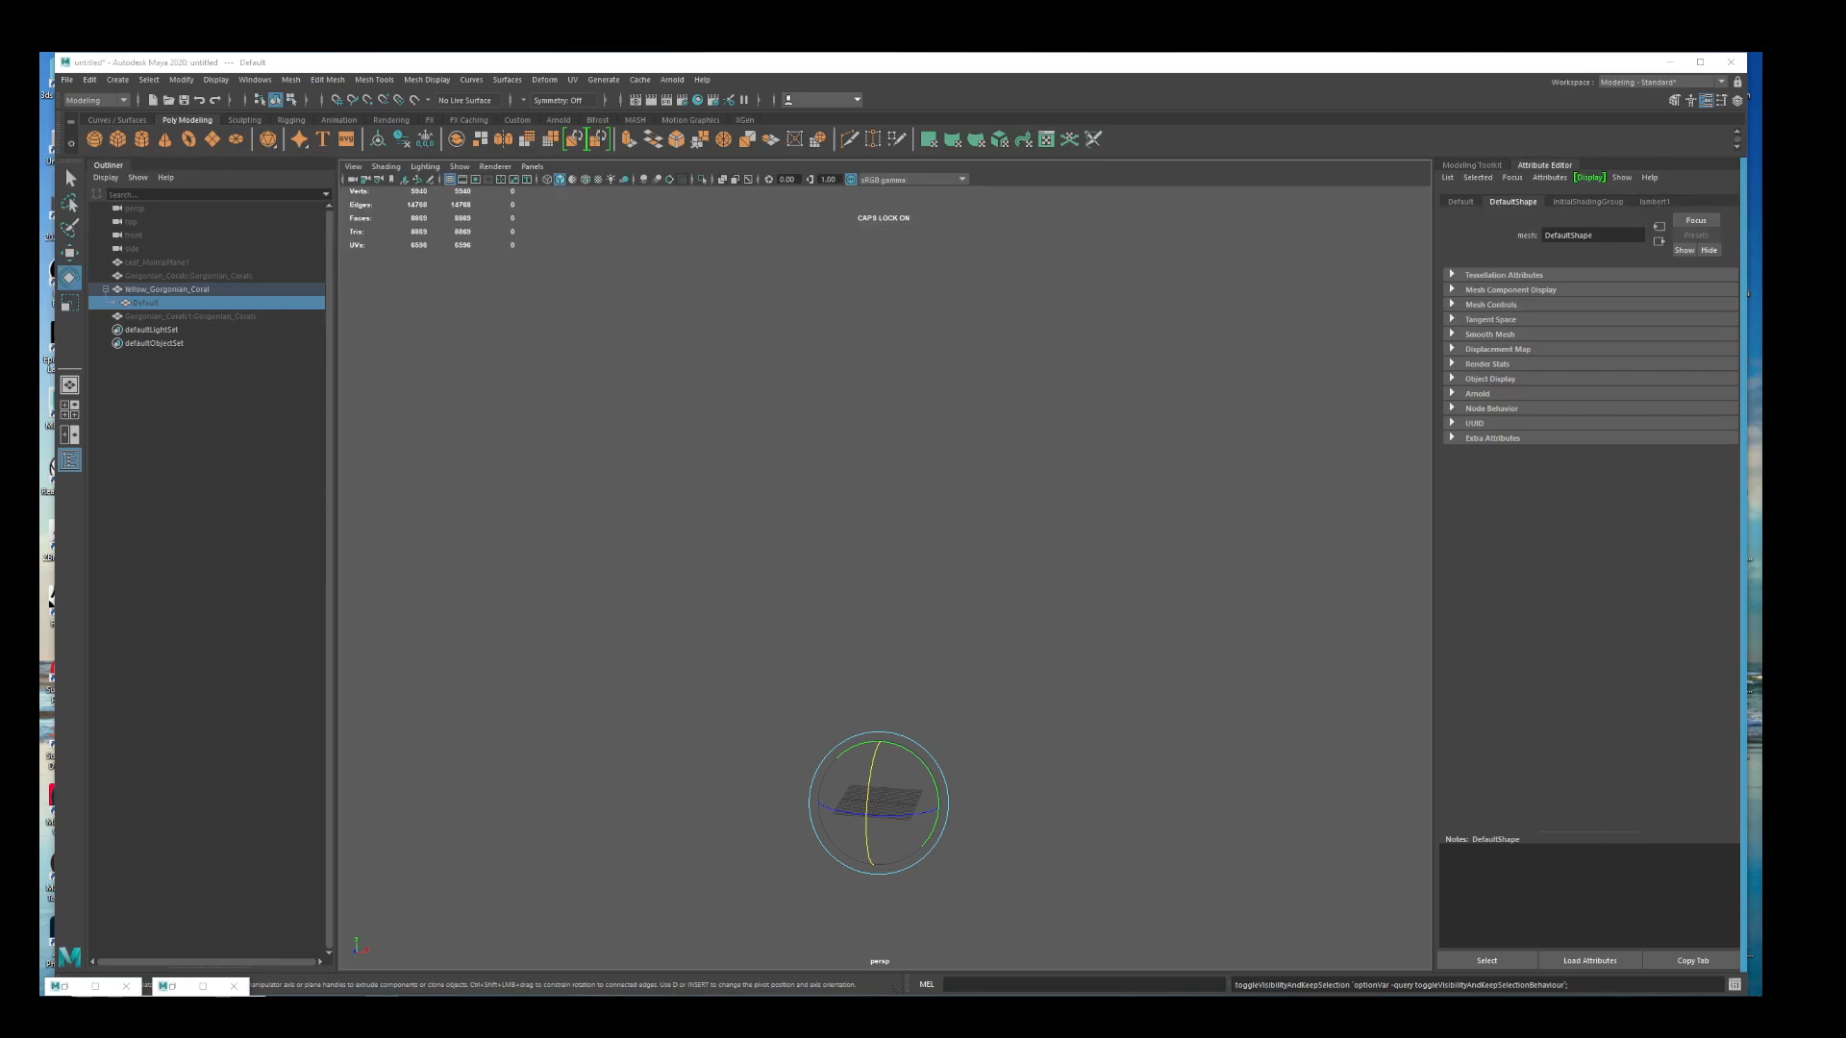
{"action": "left_click_drag", "start_coordinate": [1745, 577], "coordinate": [931, 591]}
{"action": "left_click", "coordinate": [1024, 740]}
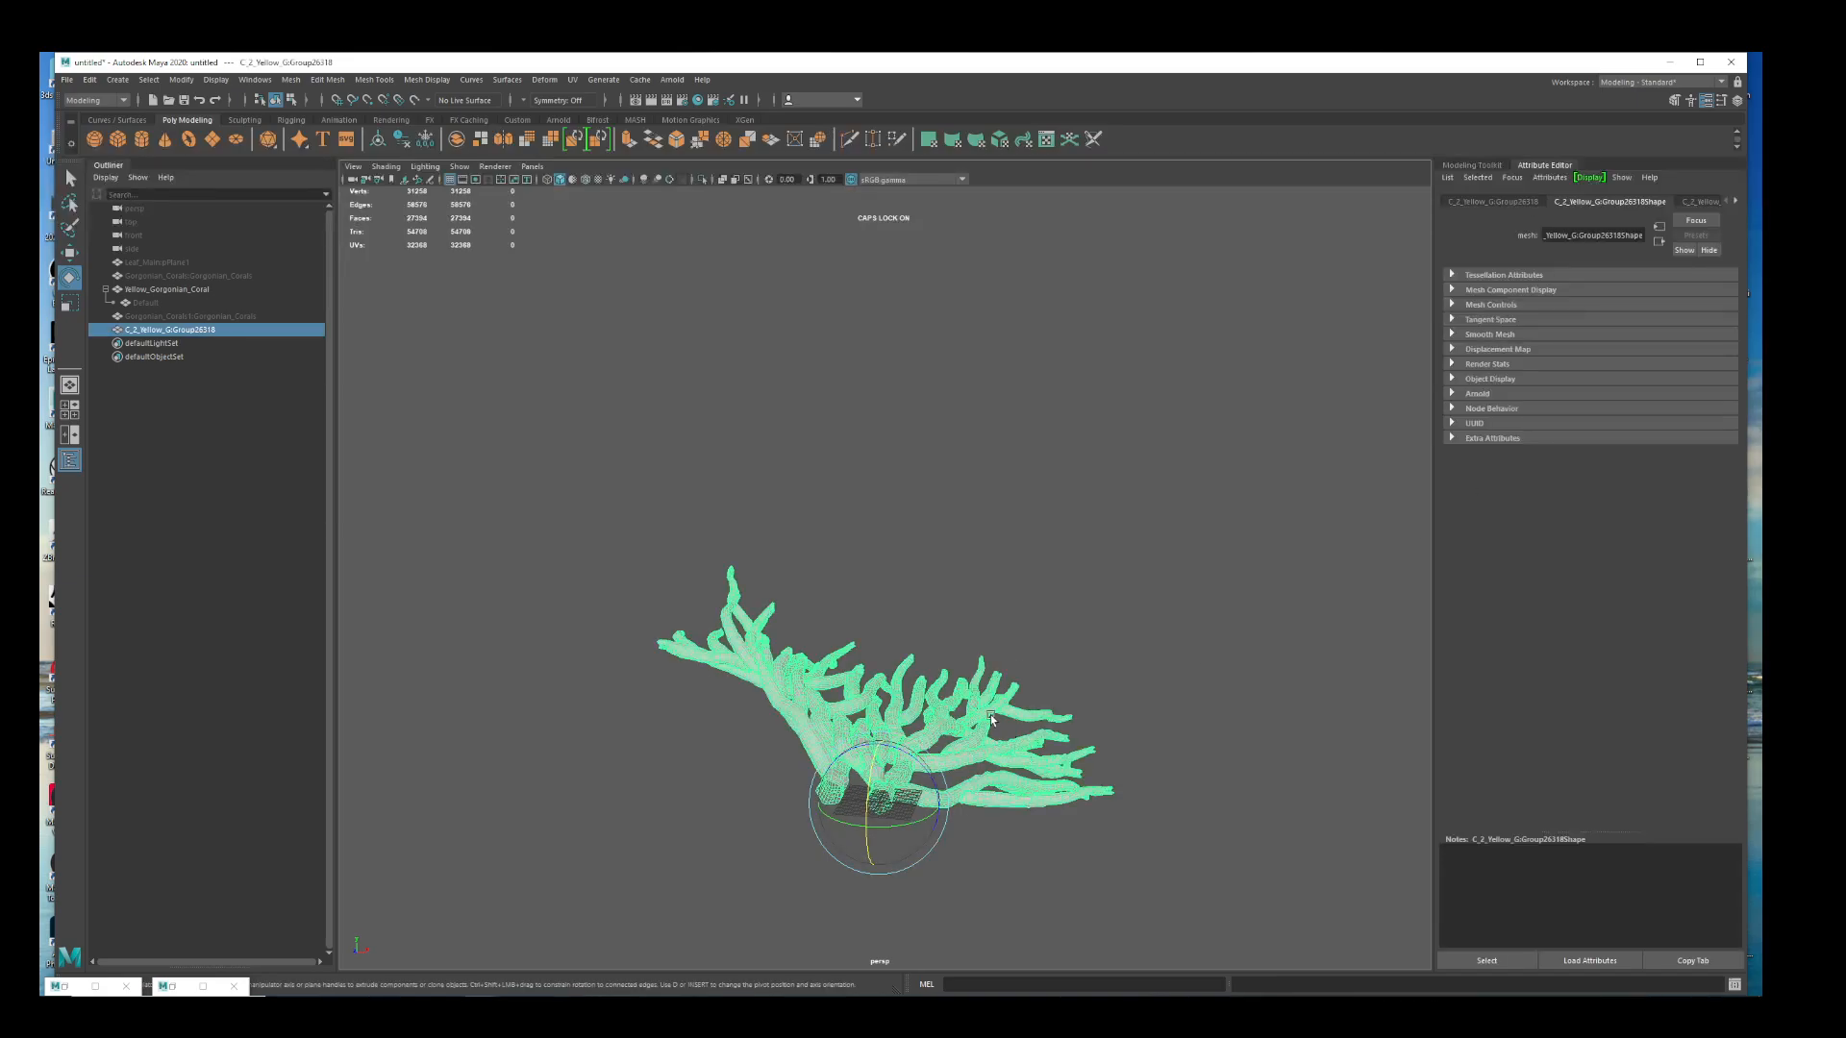
Rotate the imported coral about its base so that it stands upright
{"action": "mouse_move", "coordinate": [1024, 810]}
{"action": "left_mouse_down", "text": "alt"}
{"action": "mouse_move", "coordinate": [1018, 861]}
{"action": "mouse_move", "coordinate": [1030, 840]}
{"action": "left_mouse_up", "text": "alt"}
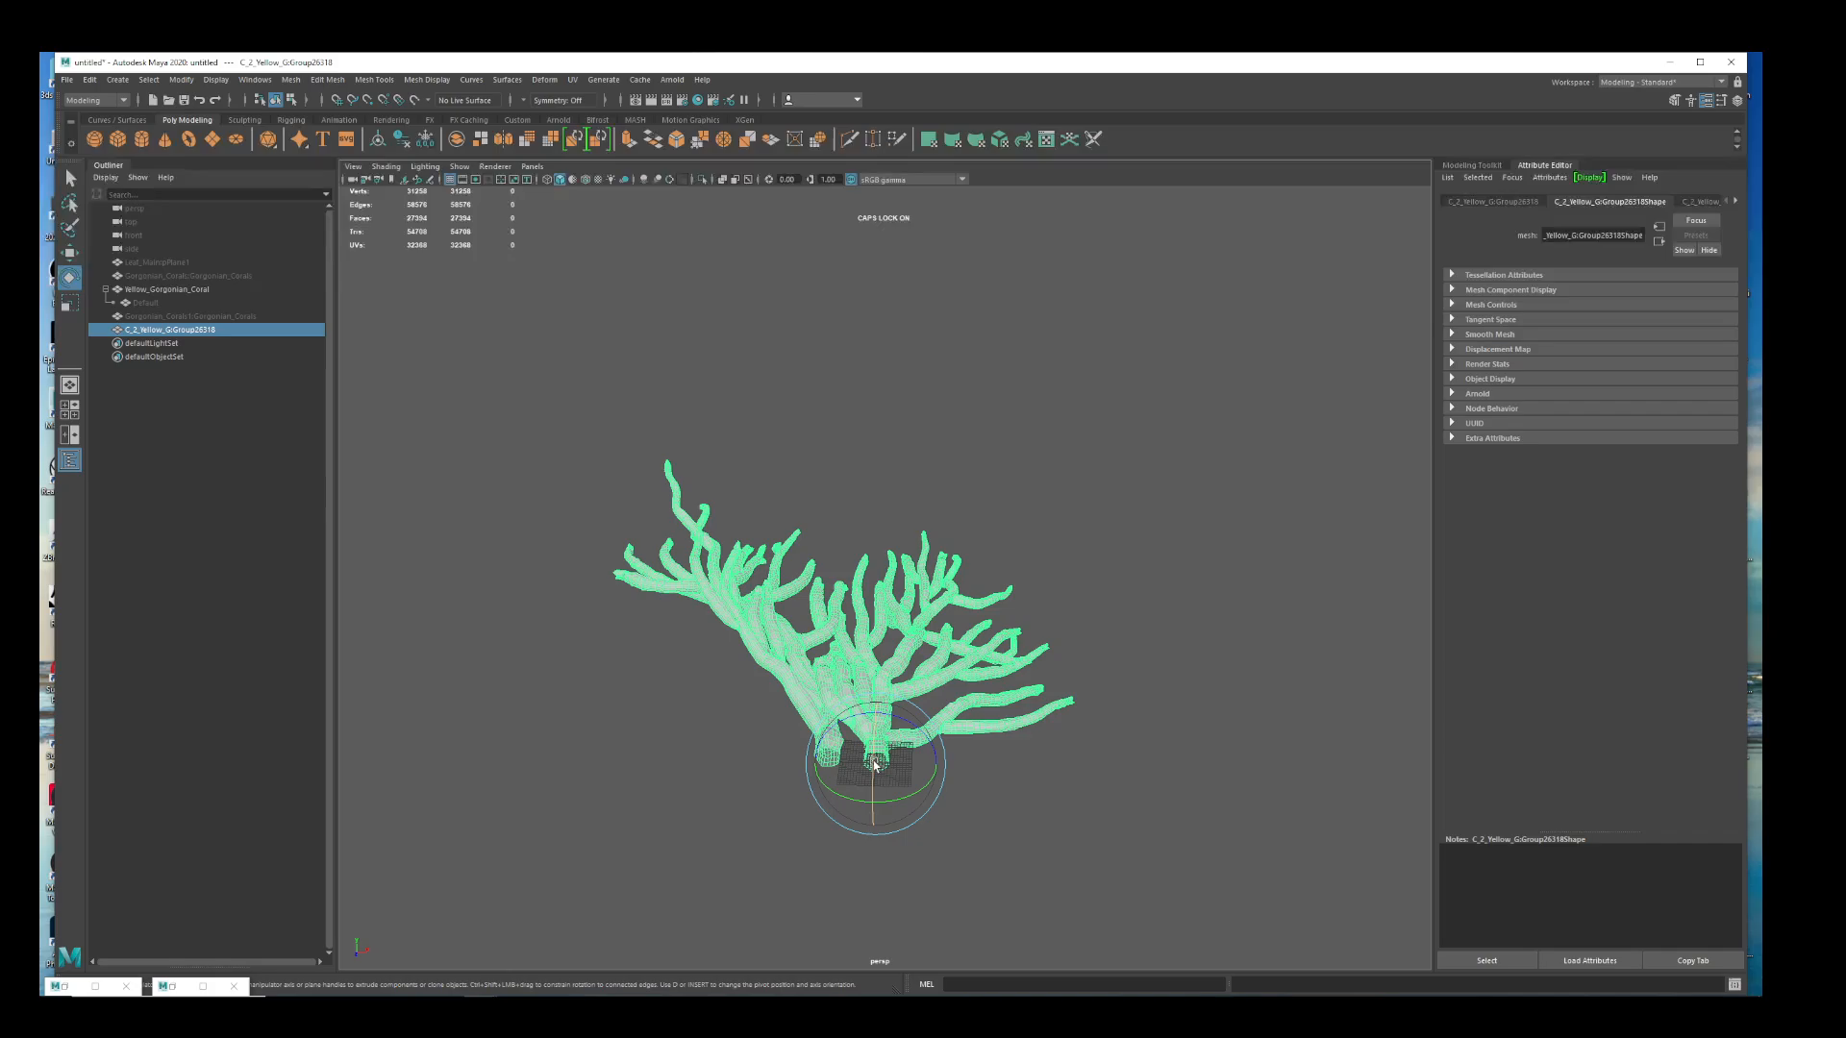
{"action": "left_click_drag", "start_coordinate": [875, 764], "coordinate": [916, 743]}
{"action": "left_click_drag", "start_coordinate": [1068, 783], "coordinate": [1028, 751], "text": "alt"}
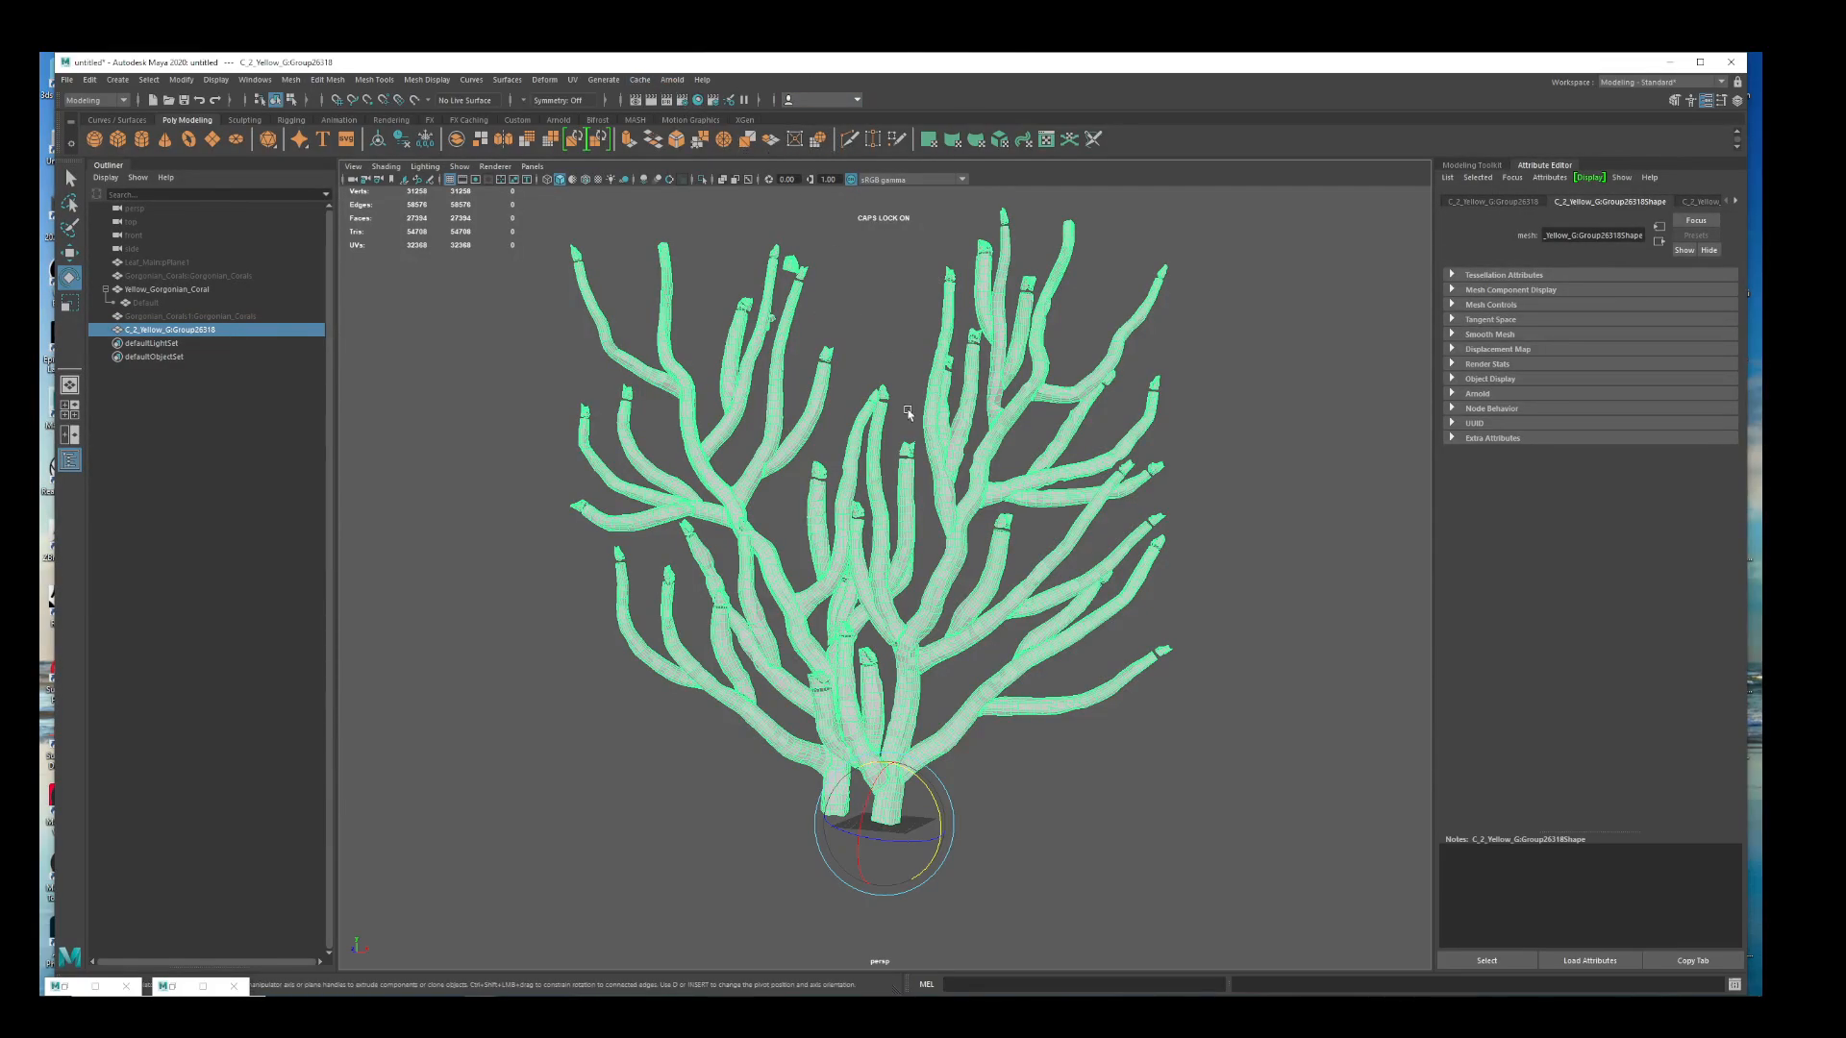
{"action": "left_click_drag", "start_coordinate": [1168, 627], "coordinate": [1231, 625], "text": "alt"}
Open the imported coral's UV layout in the UV Editor and frame the full UV tile
{"action": "left_click", "coordinate": [572, 80]}
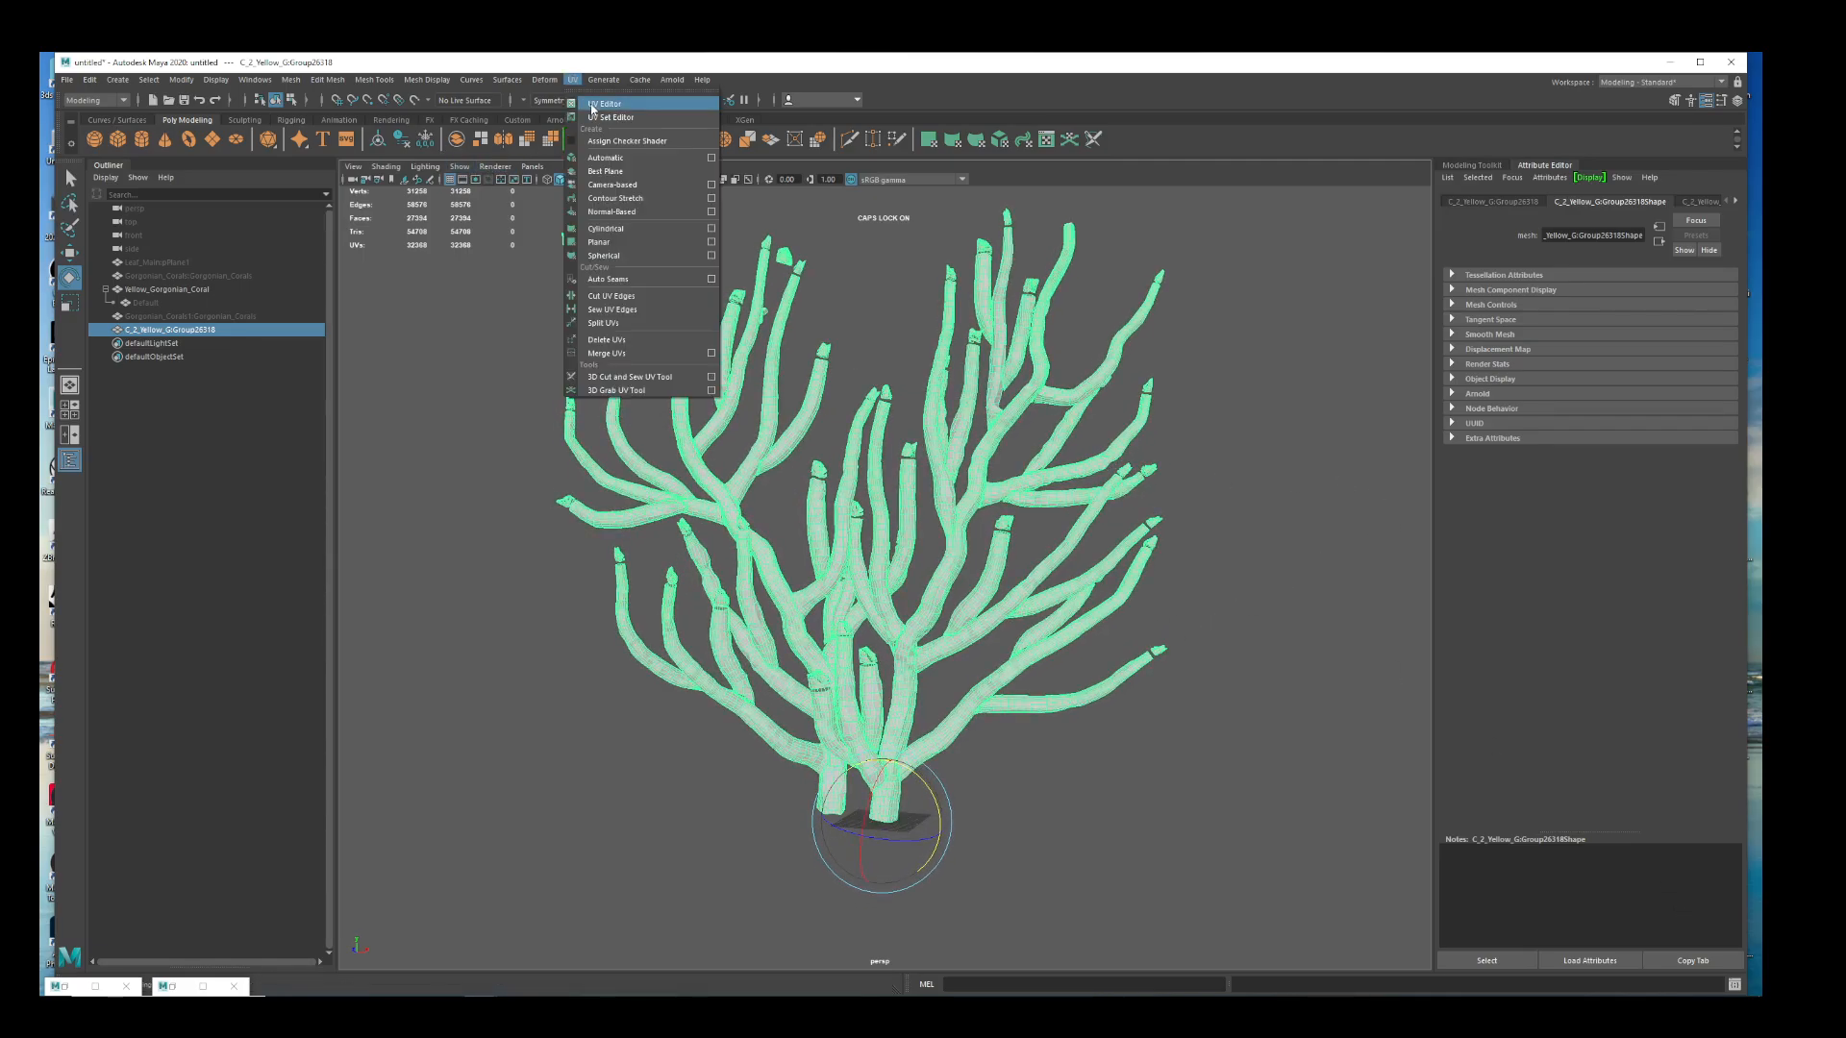
{"action": "left_click", "coordinate": [604, 103]}
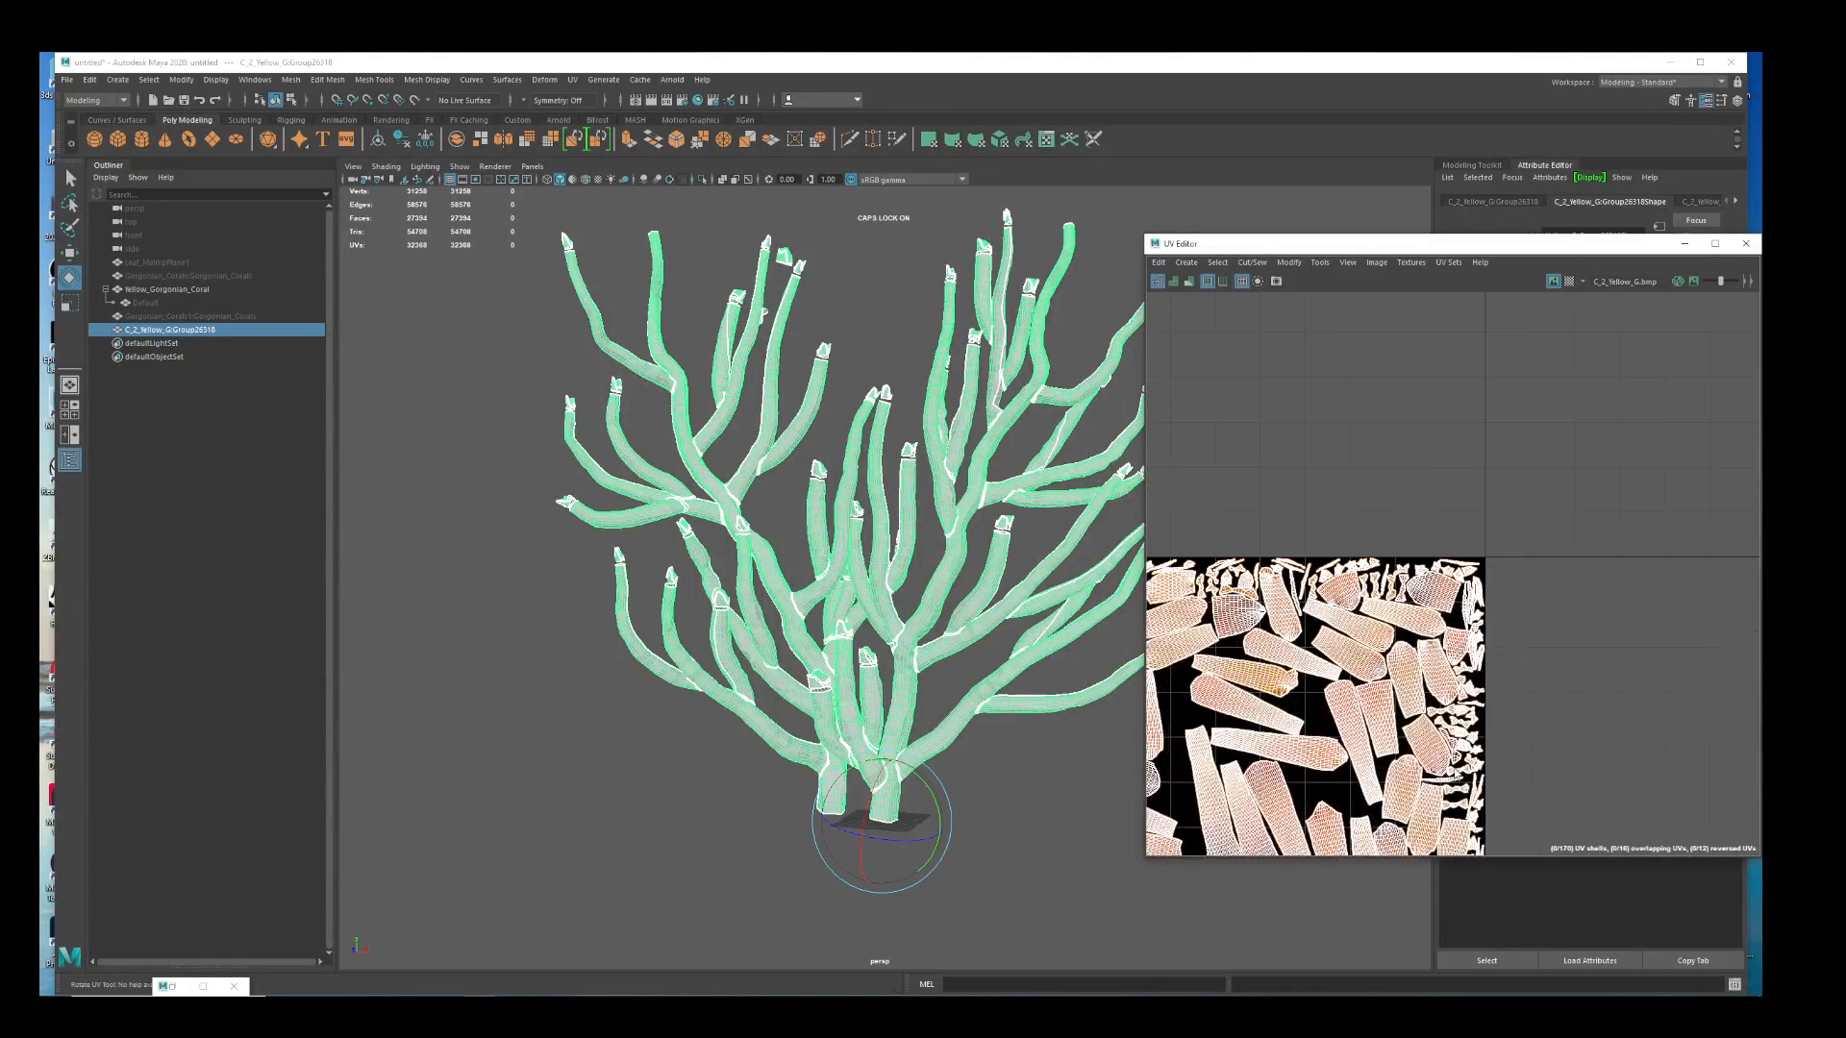
{"action": "middle_click_drag", "start_coordinate": [1497, 762], "coordinate": [1677, 544], "text": "alt"}
{"action": "scroll", "coordinate": [1592, 592], "scroll_direction": "up", "scroll_amount": 1}
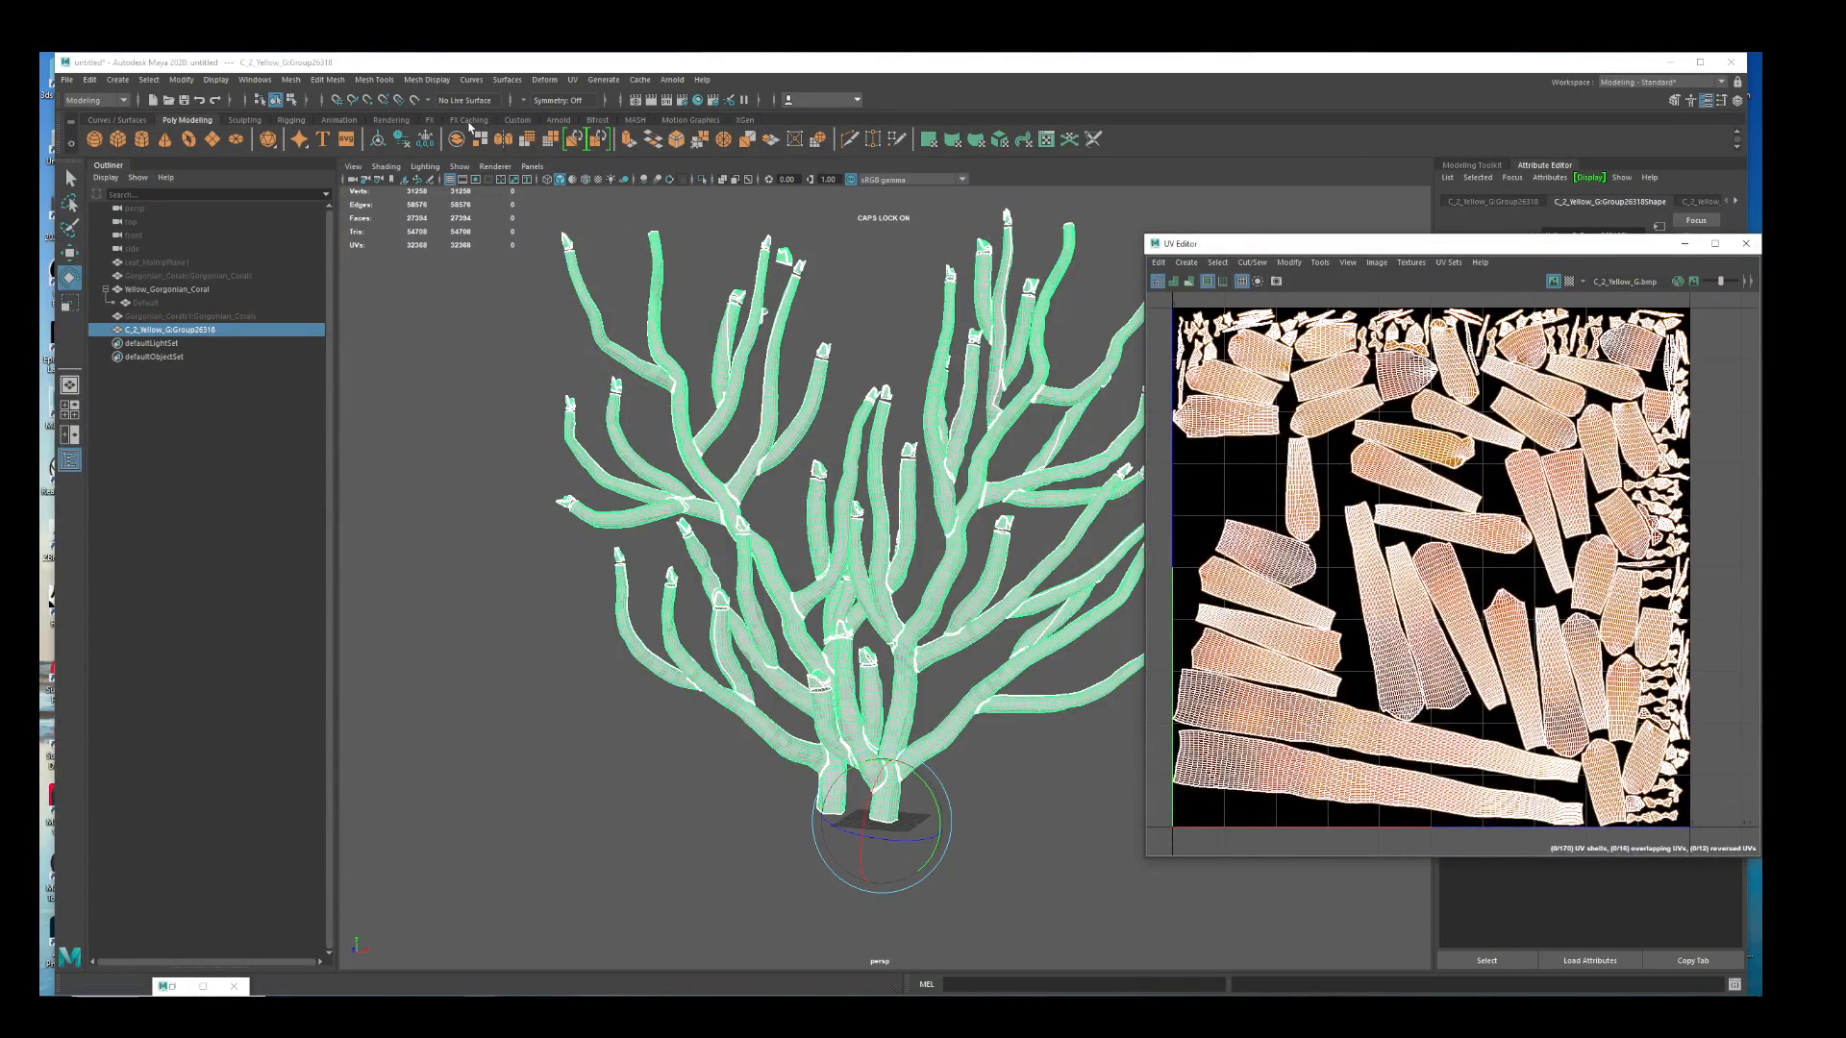
Enable Hardware Texturing in the perspective viewport and deselect the coral
{"action": "left_click", "coordinate": [386, 167]}
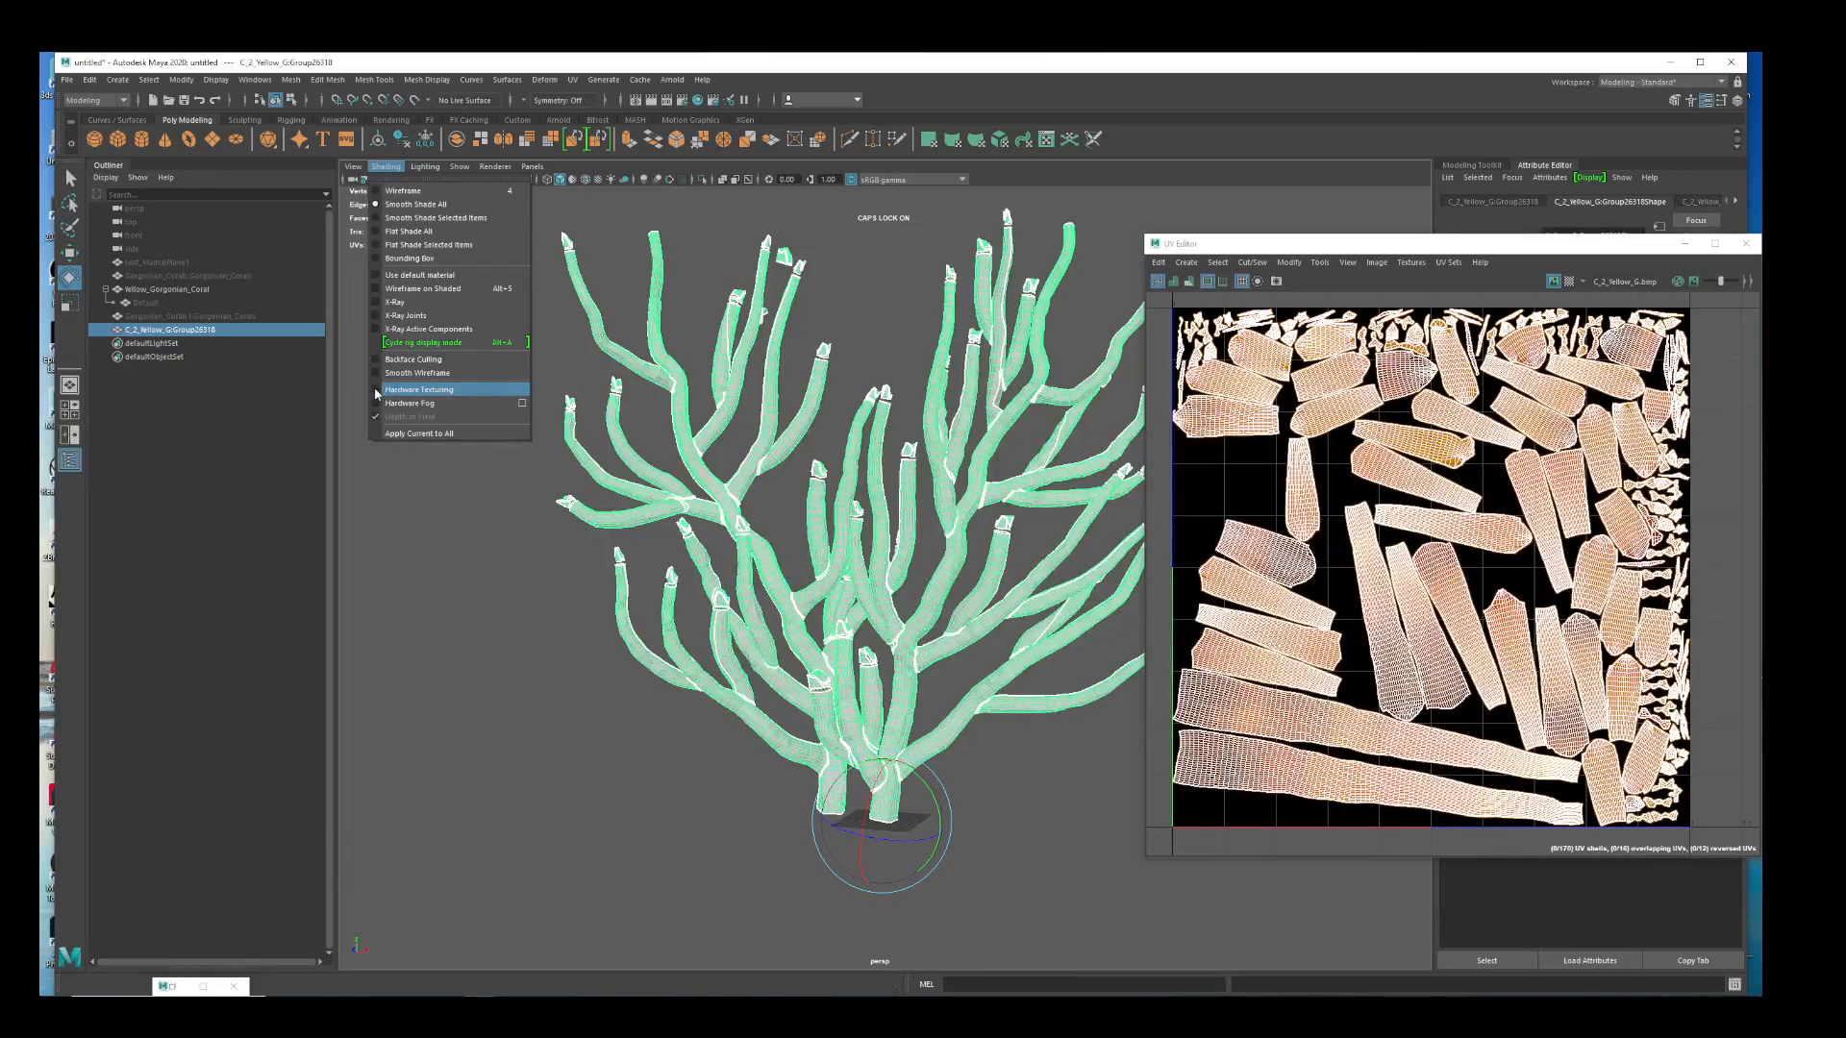
{"action": "left_click", "coordinate": [419, 389]}
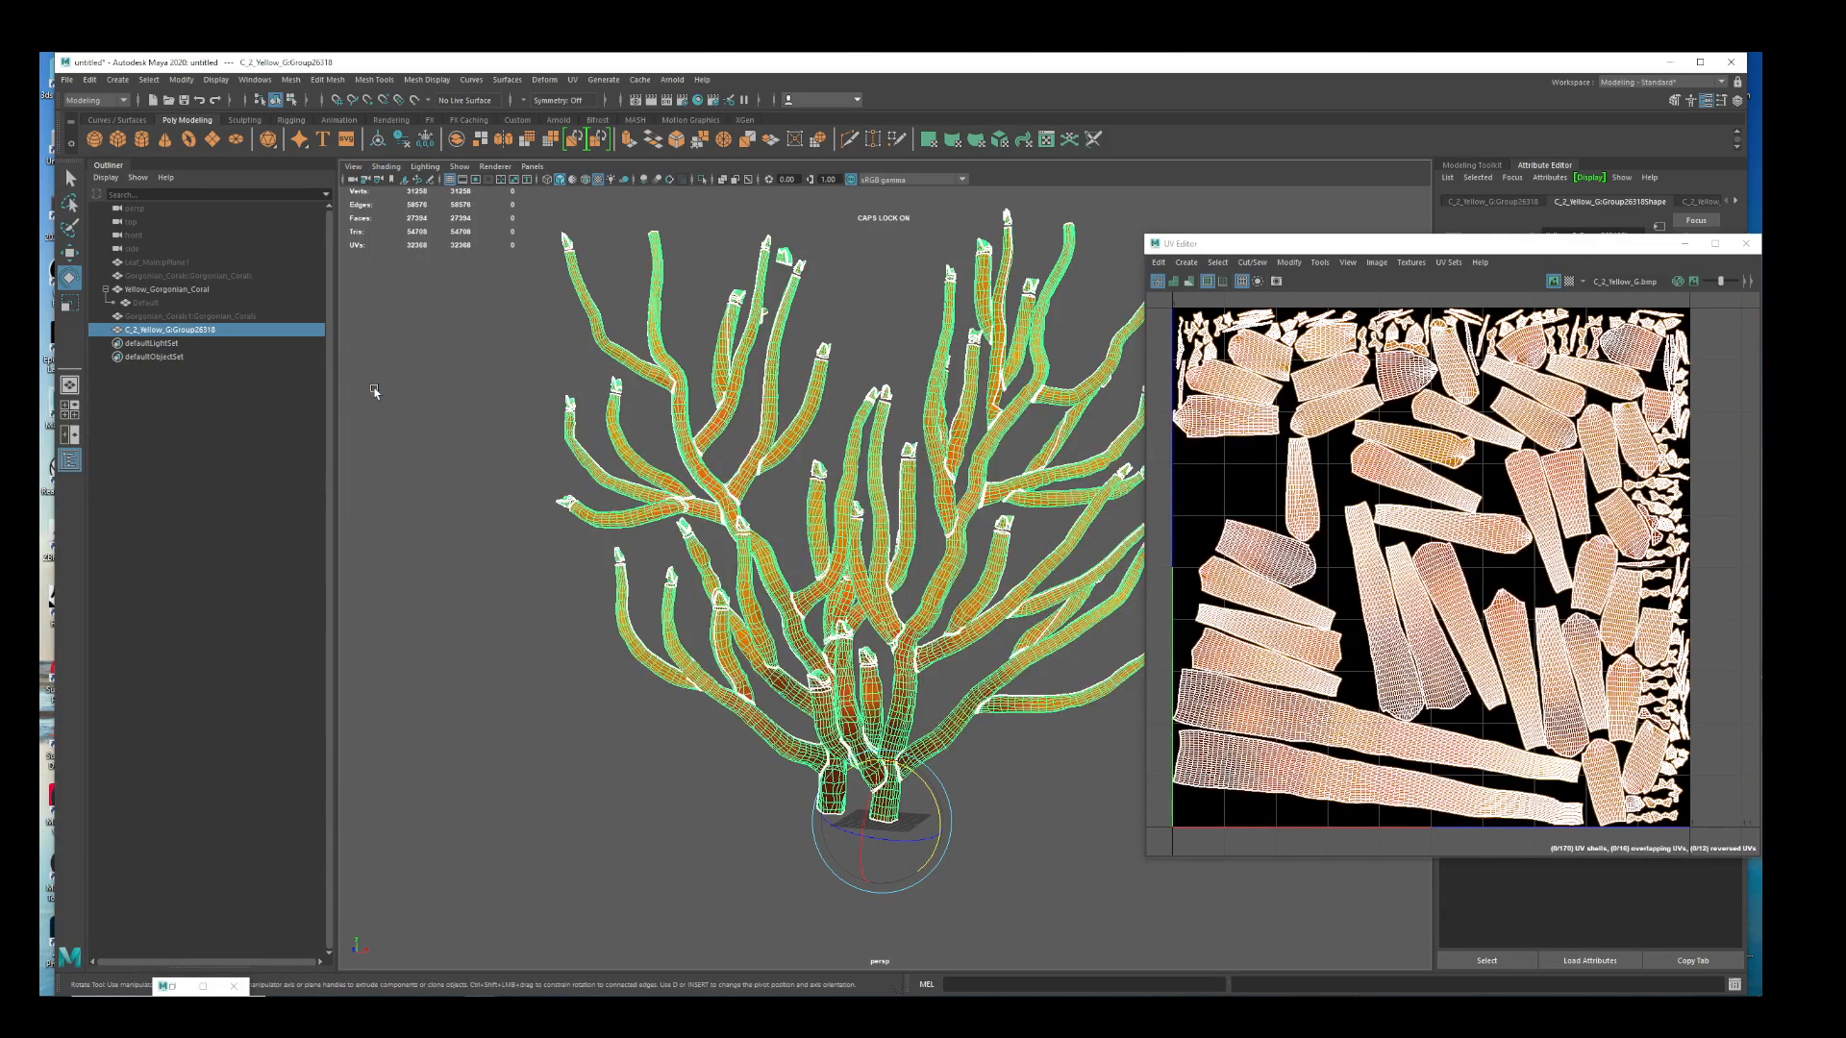
{"action": "left_click", "coordinate": [528, 734]}
Examine the textured coral's branches and base close up and from different angles
{"action": "scroll", "coordinate": [950, 684], "scroll_direction": "up", "scroll_amount": 4}
{"action": "left_click_drag", "start_coordinate": [950, 684], "coordinate": [845, 659], "text": "alt"}
{"action": "scroll", "coordinate": [848, 650], "scroll_direction": "down", "scroll_amount": 6}
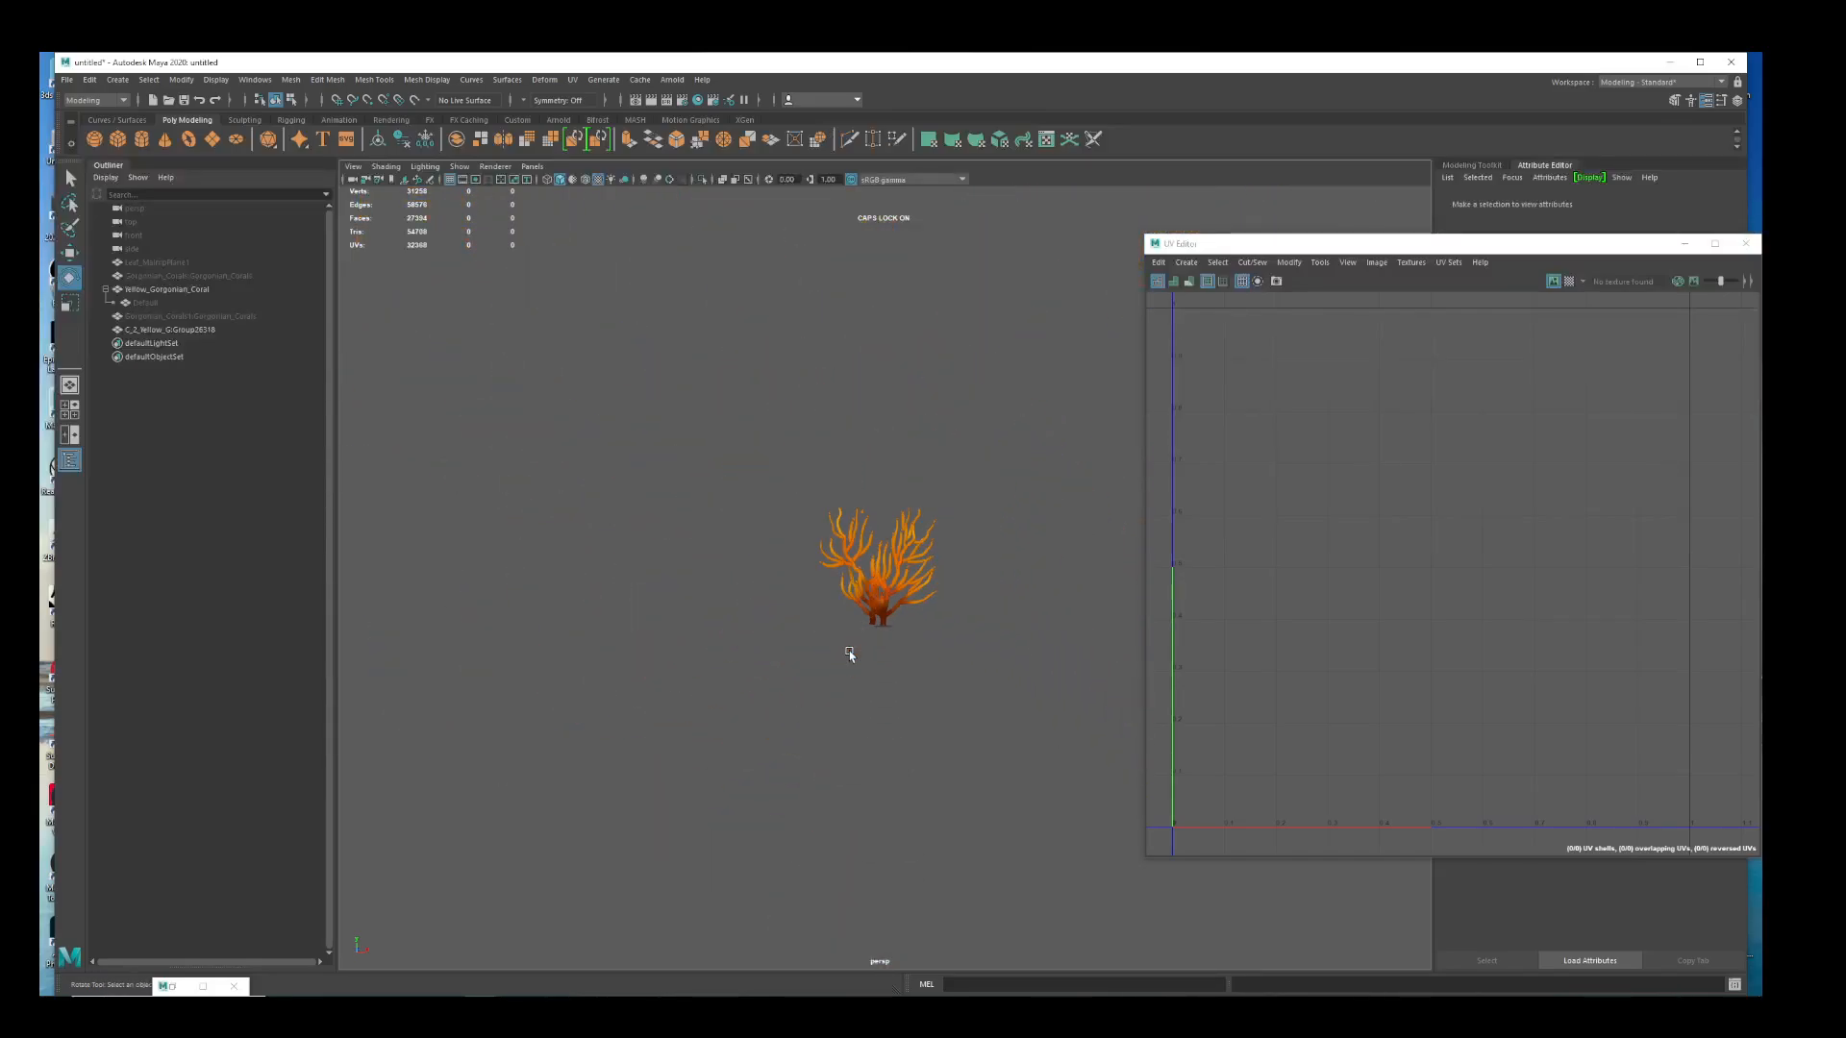
{"action": "scroll", "coordinate": [915, 626], "scroll_direction": "up", "scroll_amount": 12}
{"action": "scroll", "coordinate": [913, 627], "scroll_direction": "down", "scroll_amount": 4}
{"action": "scroll", "coordinate": [895, 665], "scroll_direction": "up", "scroll_amount": 8}
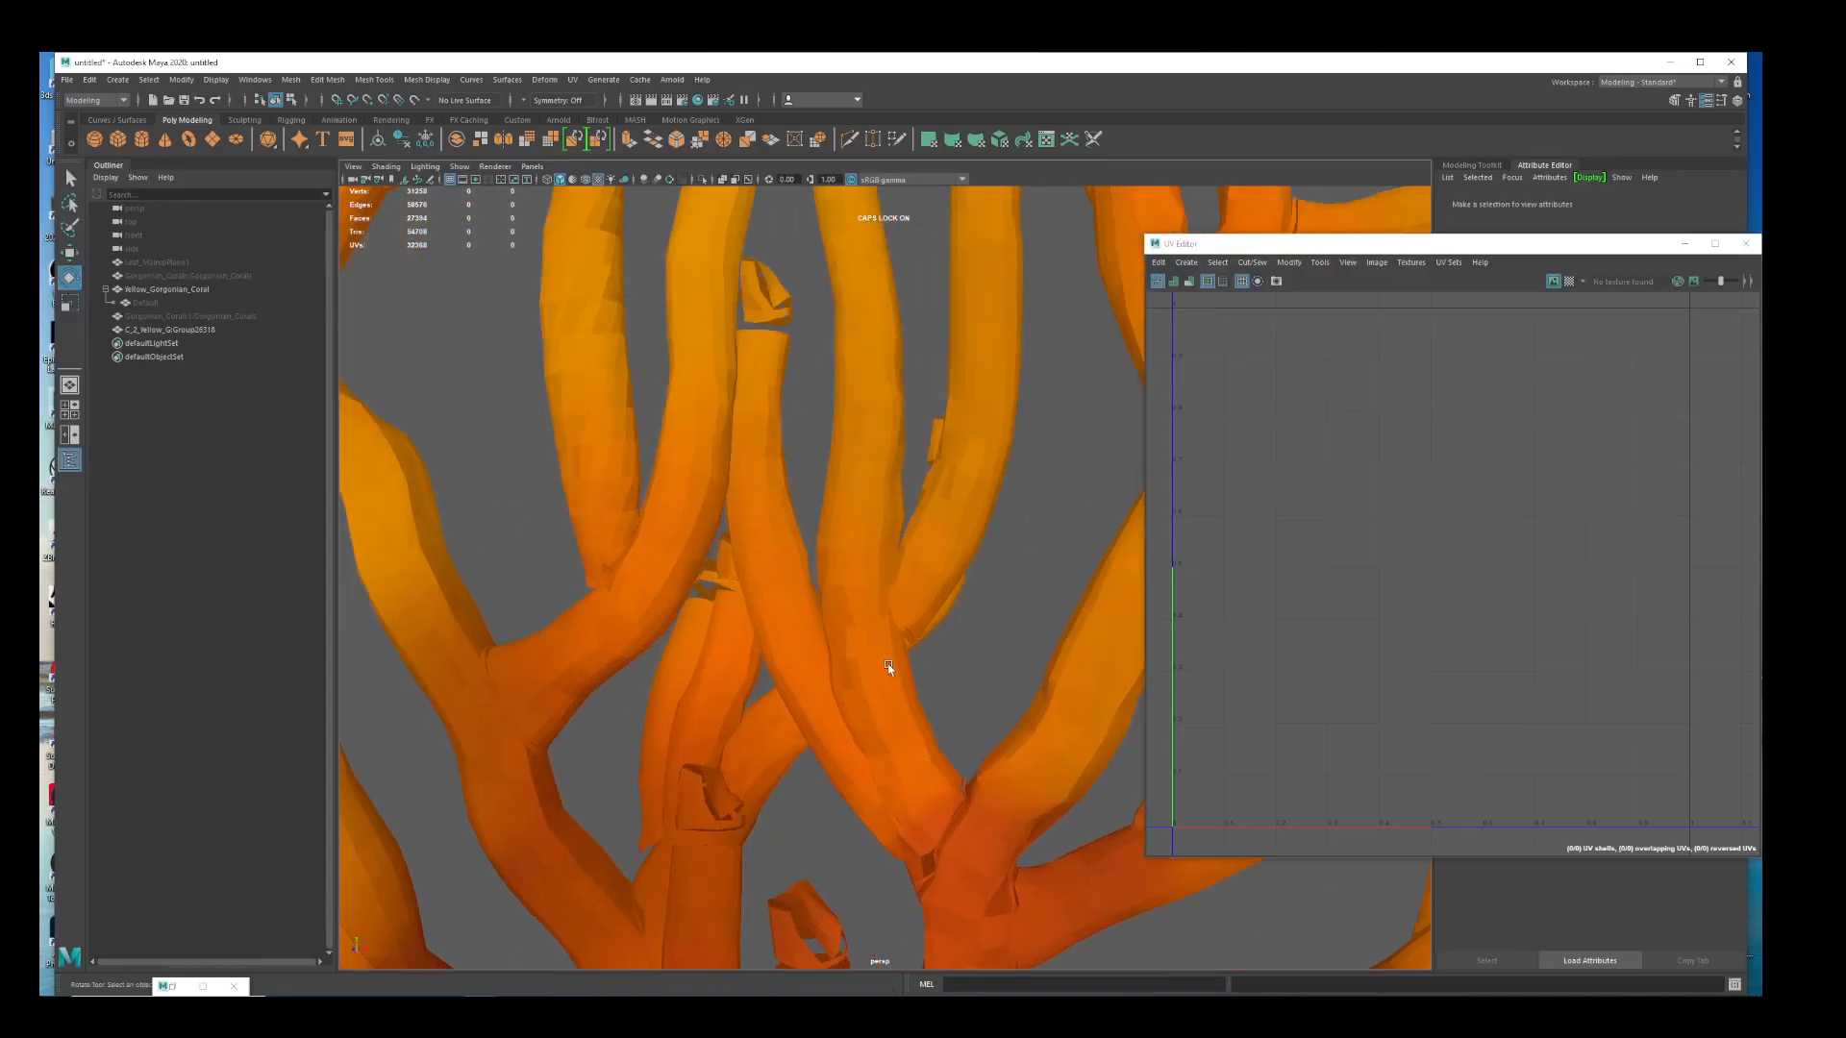
{"action": "scroll", "coordinate": [887, 665], "scroll_direction": "down", "scroll_amount": 13}
{"action": "left_click_drag", "start_coordinate": [886, 664], "coordinate": [1021, 796], "text": "alt"}
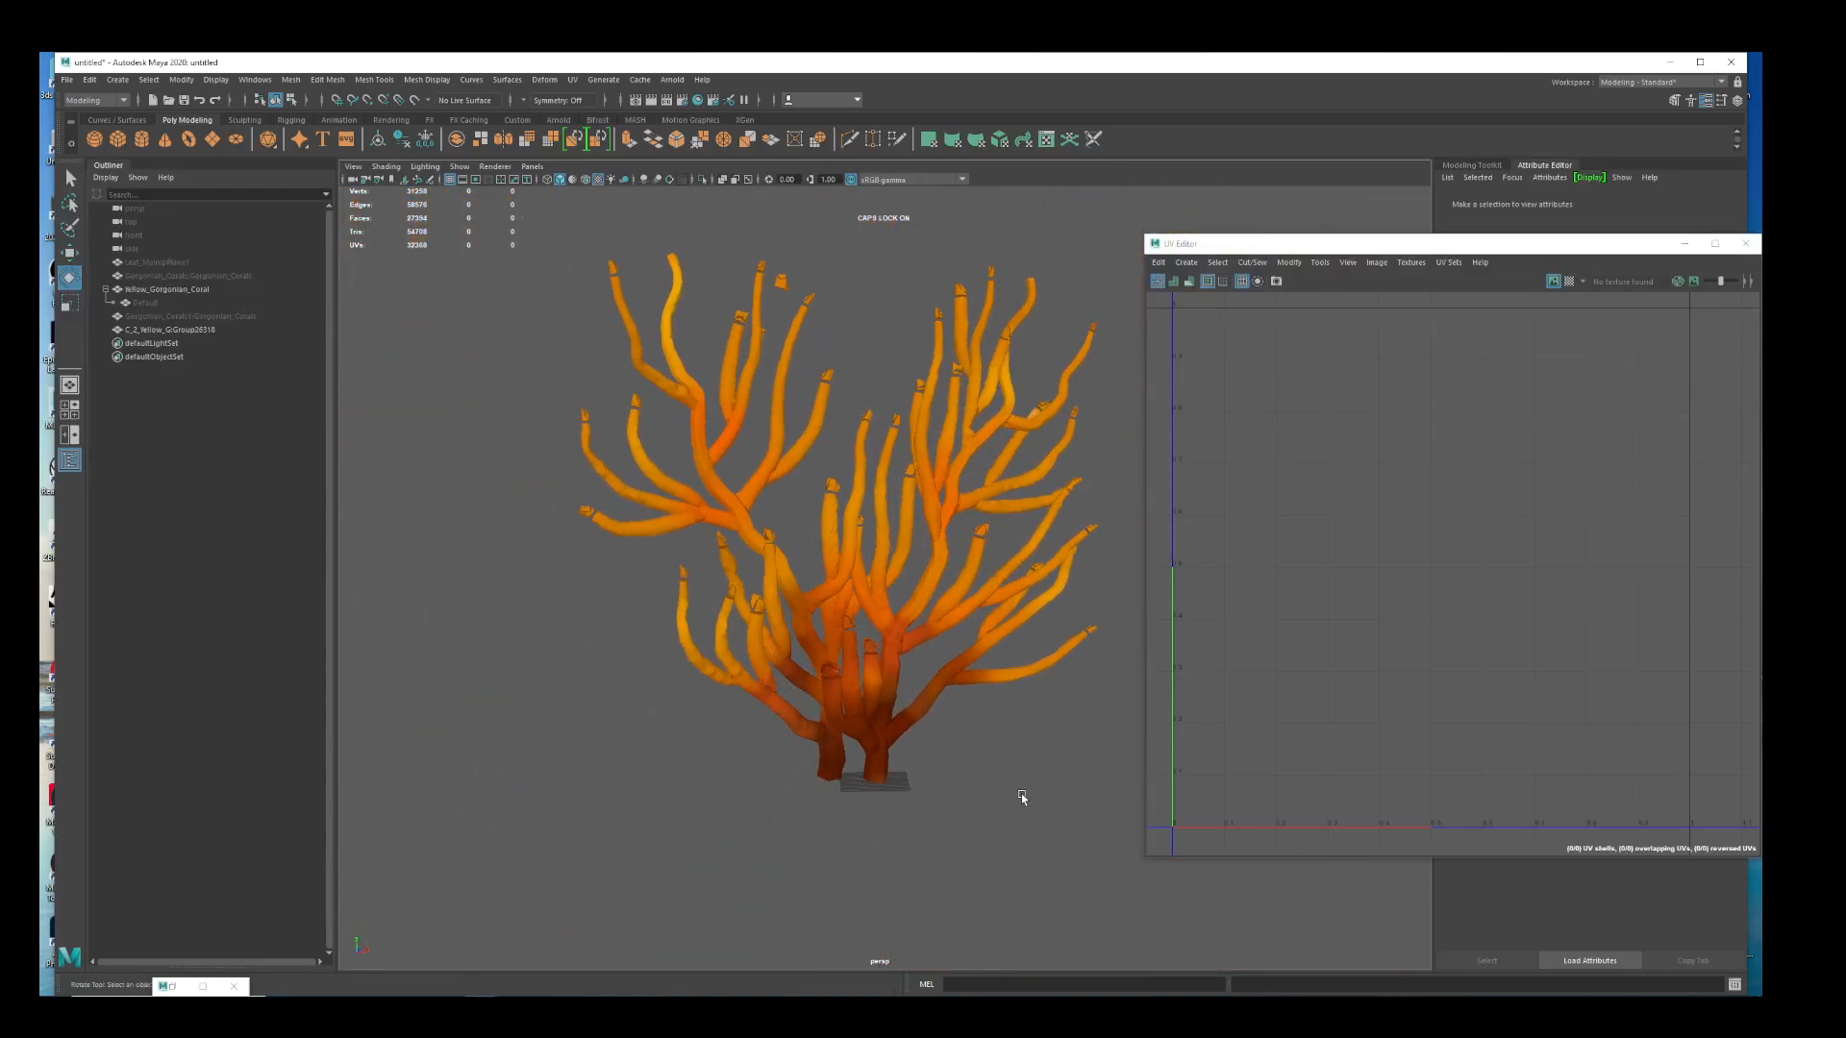
Select the textured coral and view its whole wireframe alongside its UV layout
{"action": "left_click", "coordinate": [973, 663]}
{"action": "left_click_drag", "start_coordinate": [877, 700], "coordinate": [940, 648], "text": "alt"}
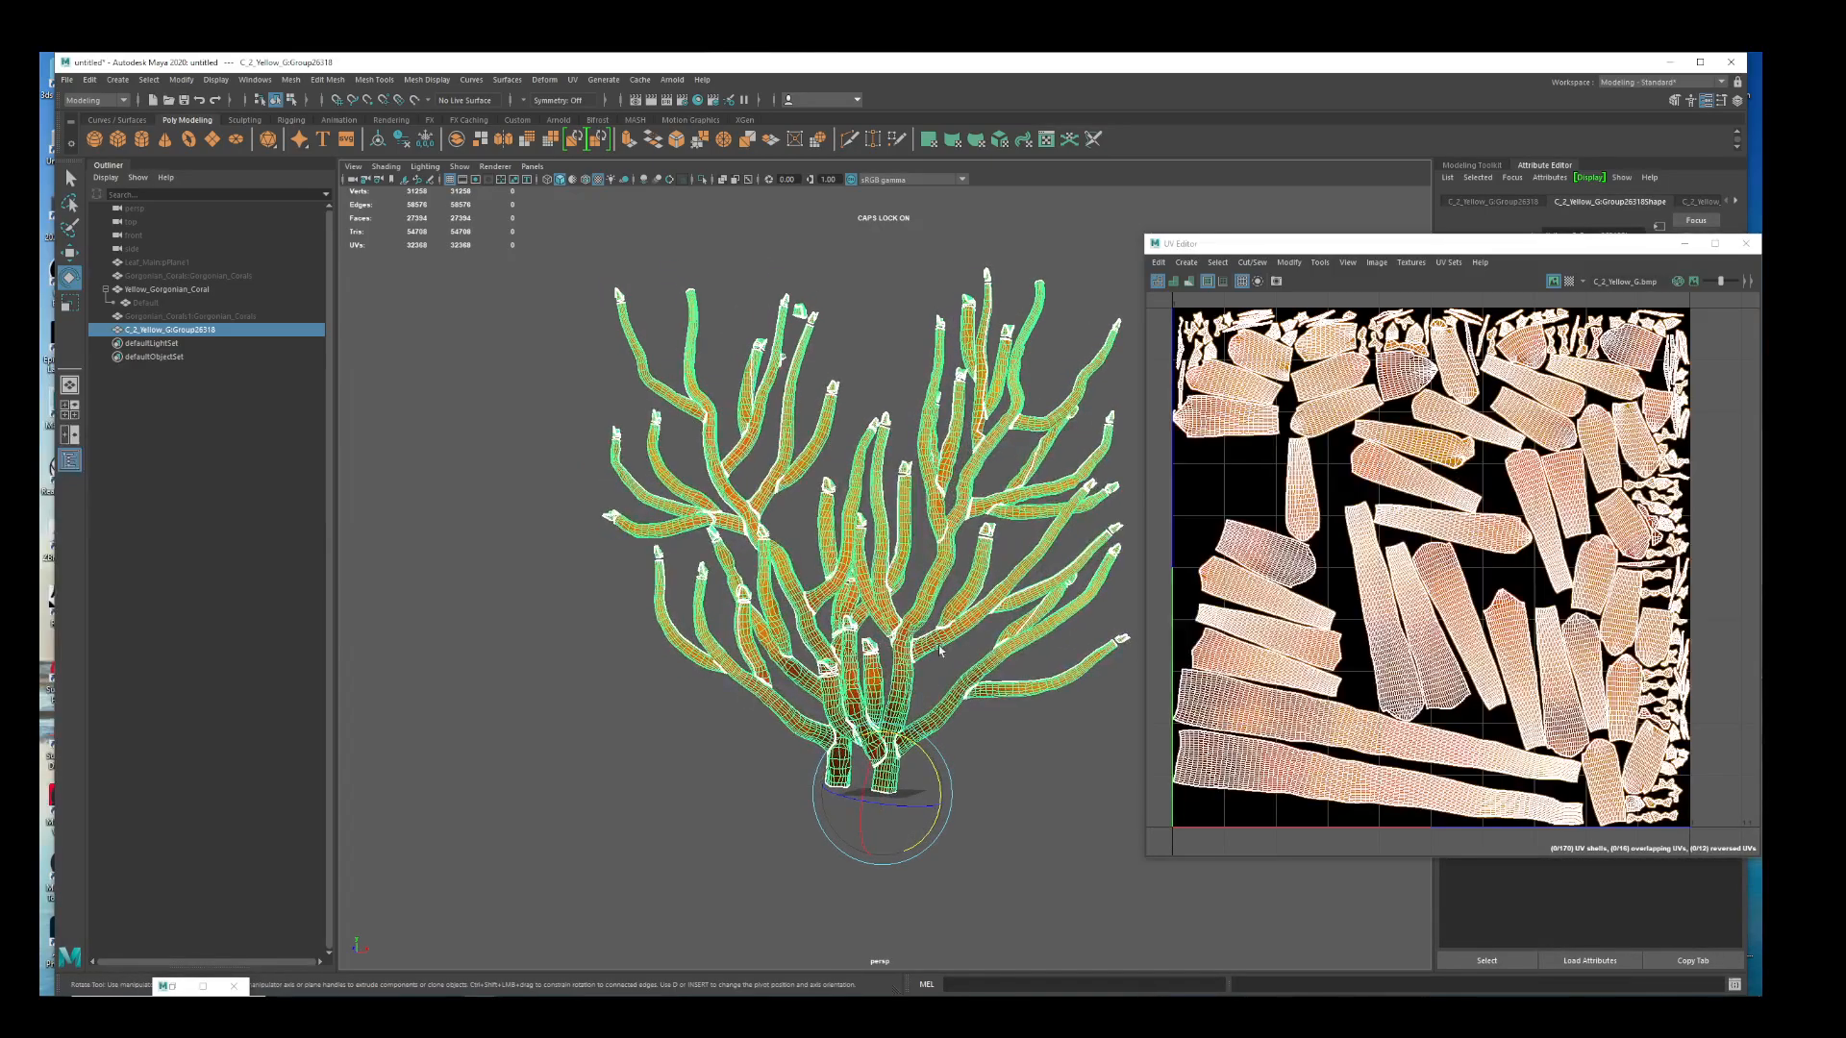
{"action": "left_click", "coordinate": [1057, 766]}
{"action": "left_click", "coordinate": [845, 673]}
{"action": "scroll", "coordinate": [431, 841], "scroll_direction": "down", "scroll_amount": 3}
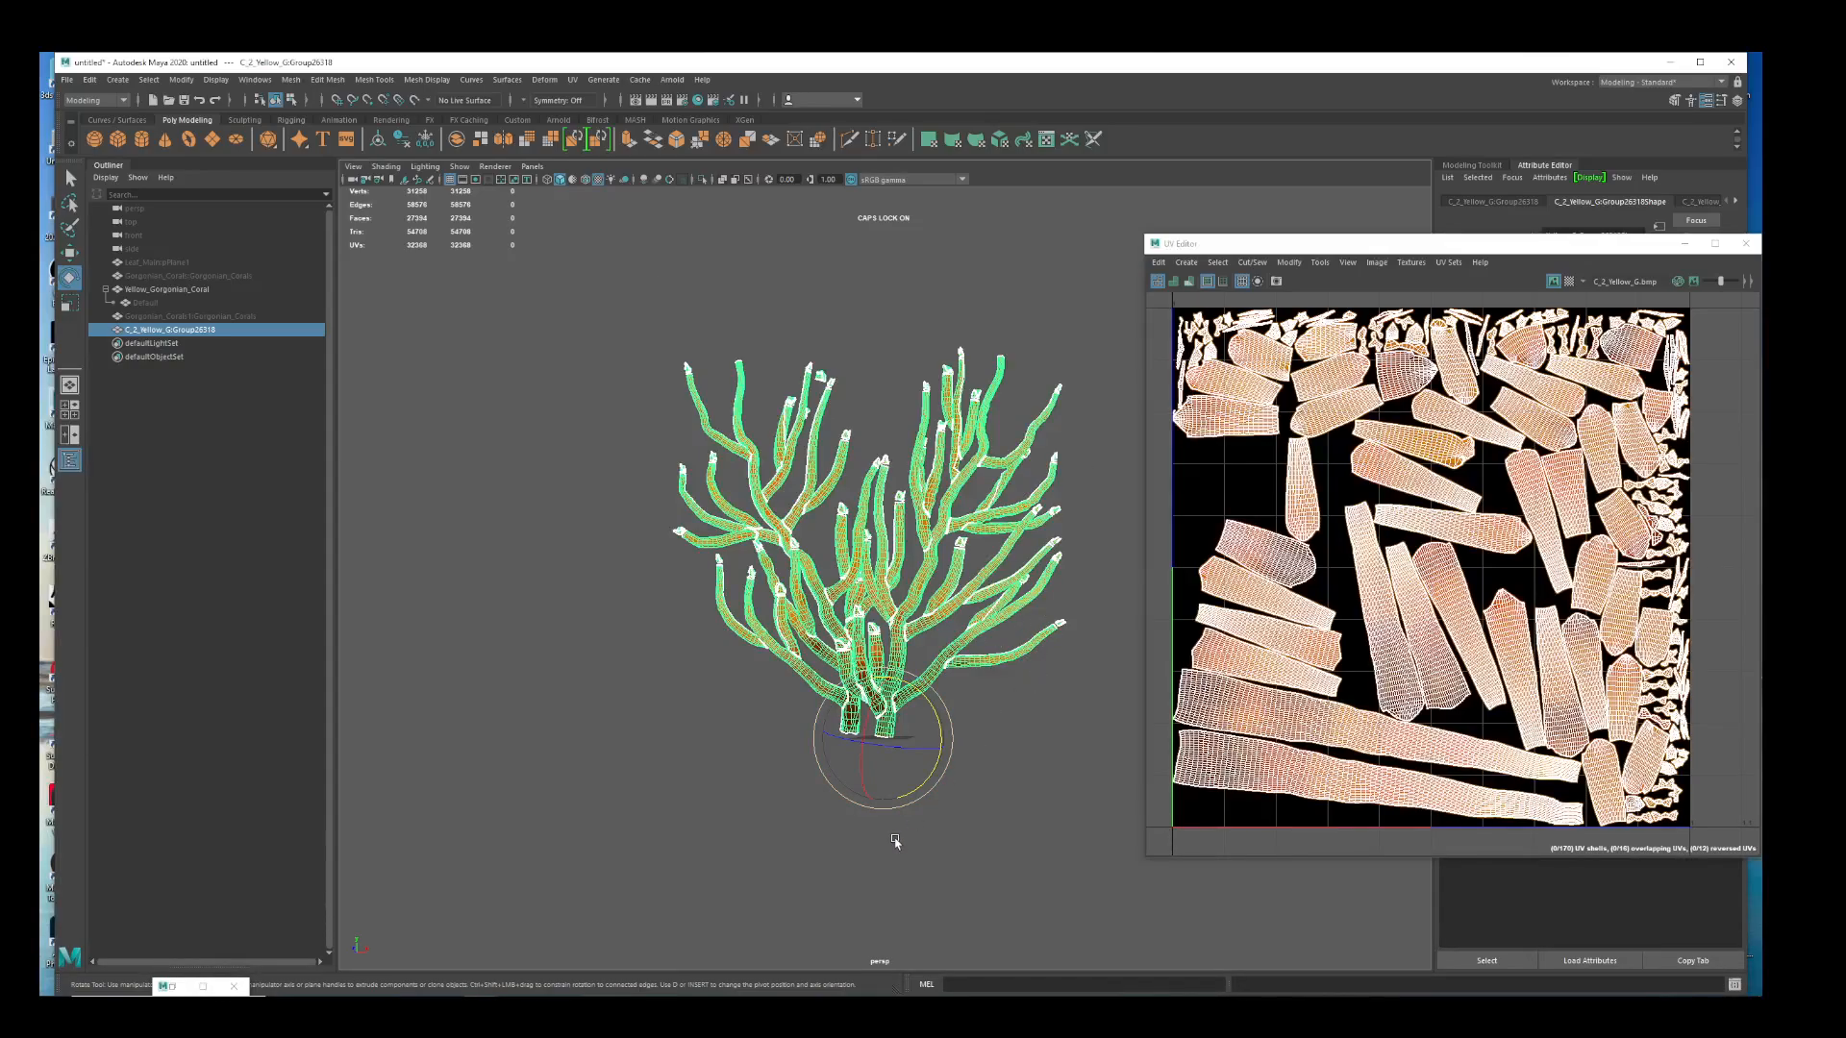
Switch to SpeedTree and hide all of the coral's existing branch generators
{"action": "mouse_move", "coordinate": [581, 995]}
{"action": "left_click", "coordinate": [655, 955]}
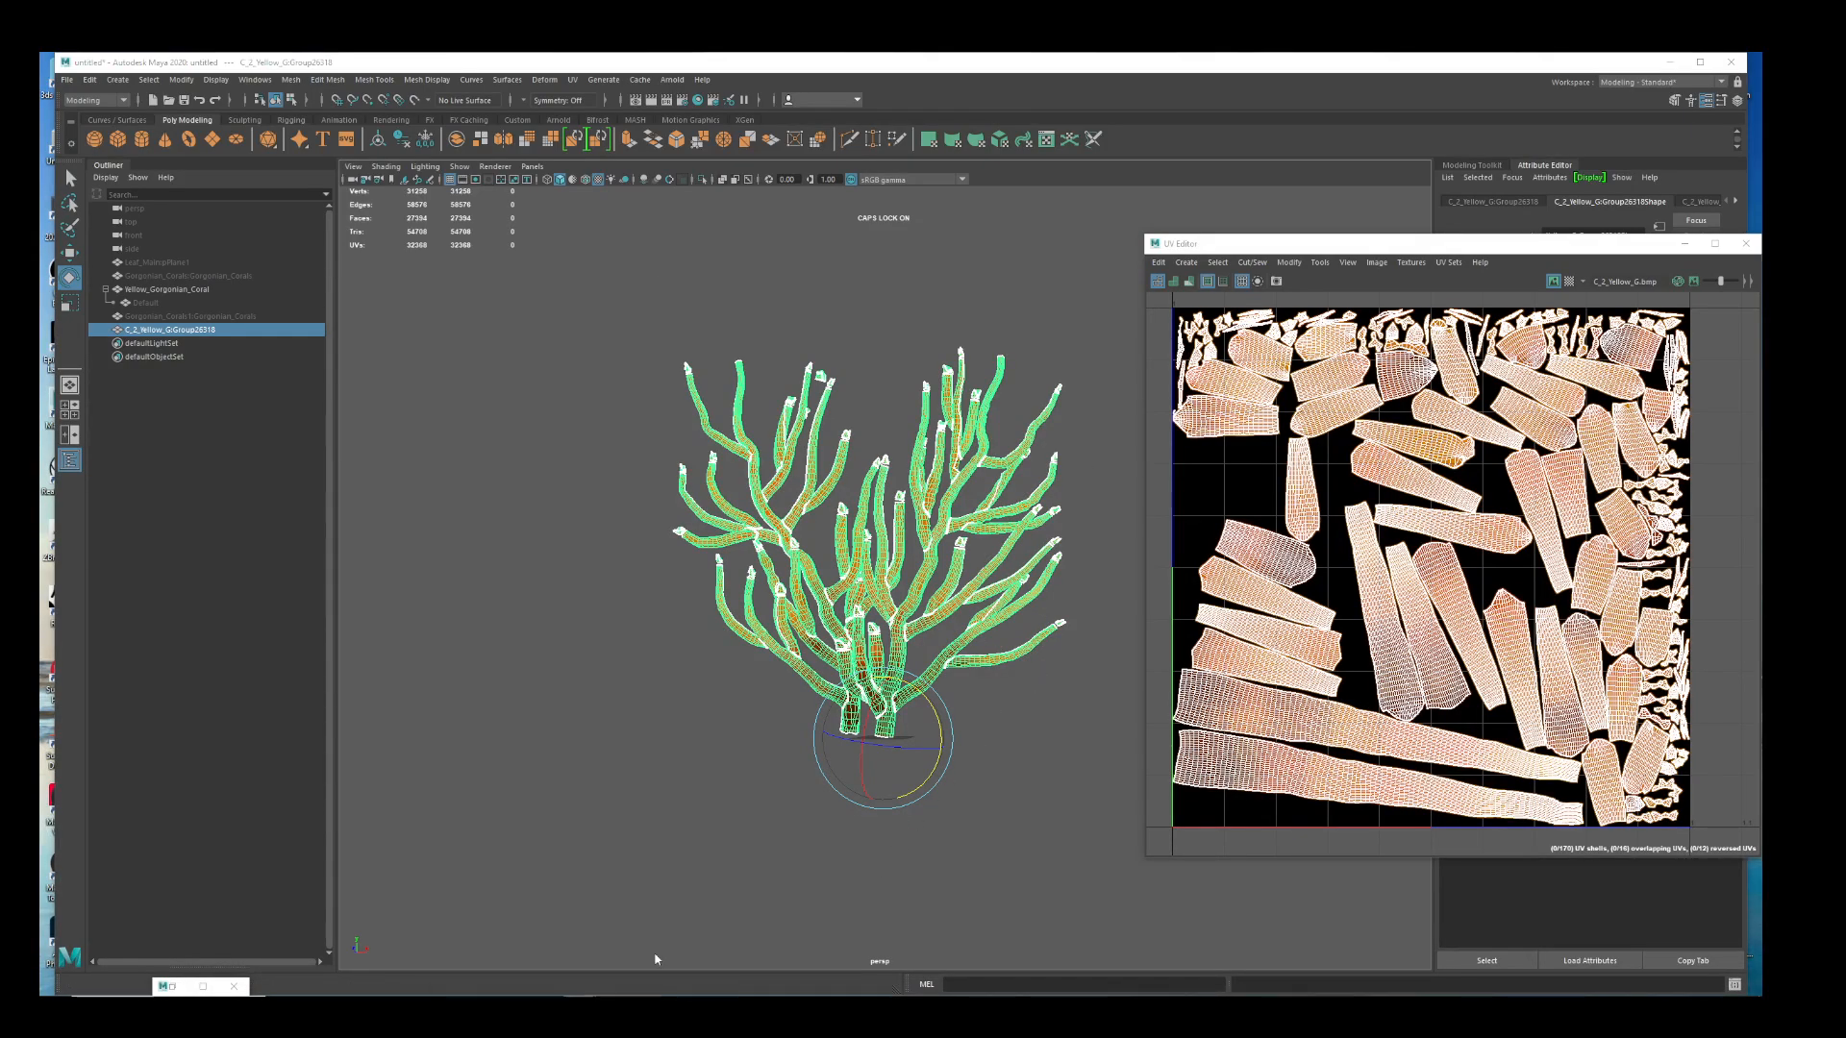
{"action": "left_click", "coordinate": [911, 634]}
{"action": "left_click", "coordinate": [911, 633]}
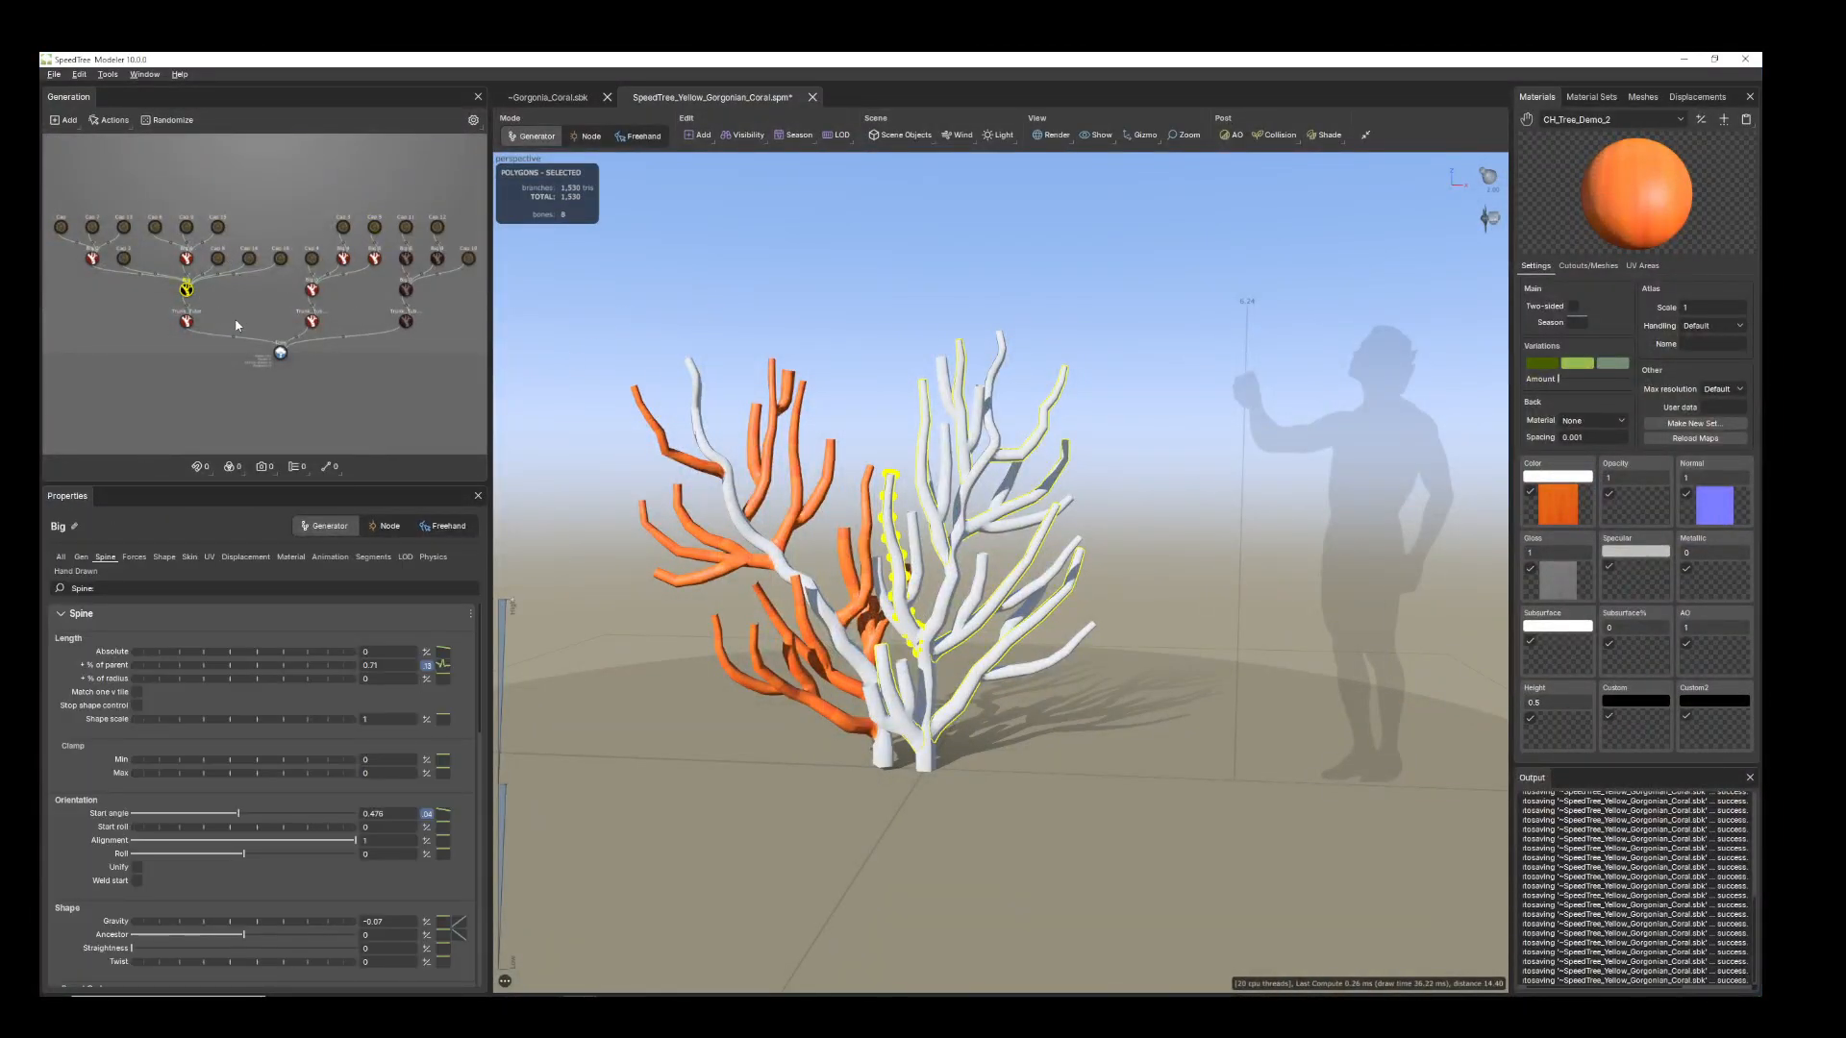
{"action": "left_click_drag", "start_coordinate": [223, 361], "coordinate": [169, 274]}
{"action": "key", "text": "h"}
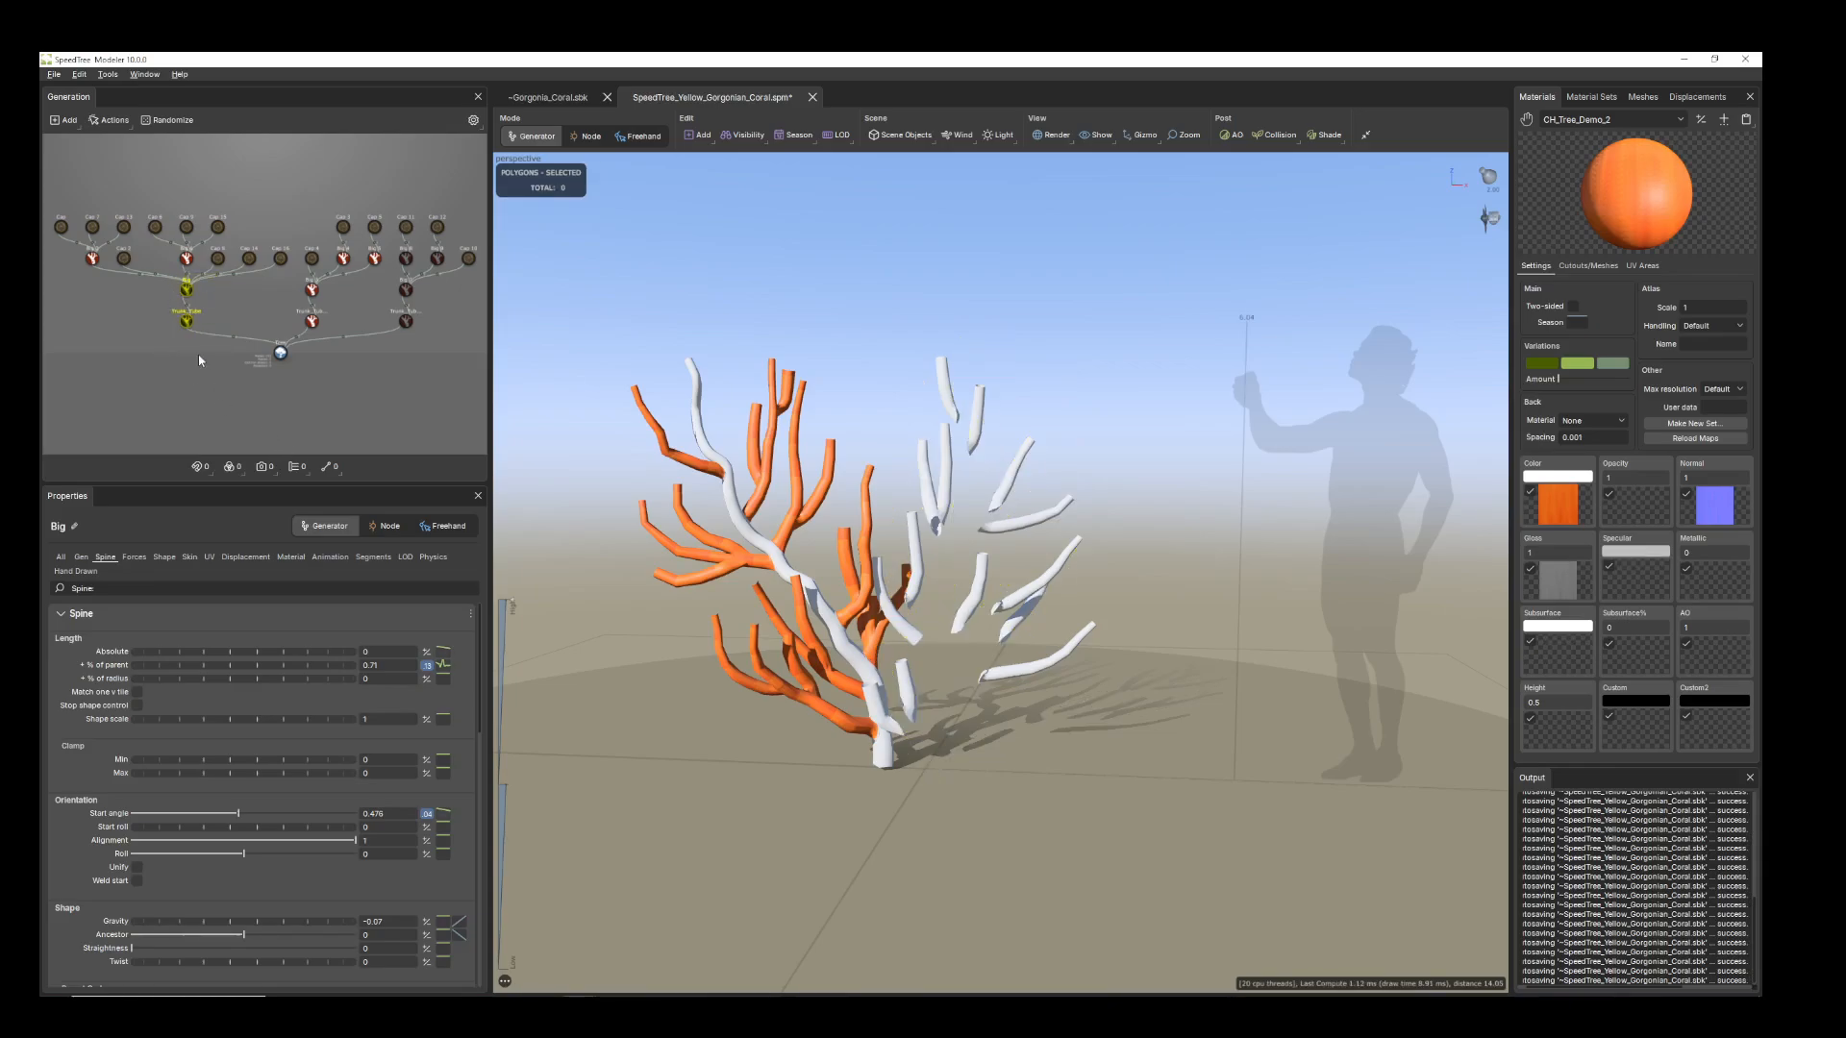
{"action": "left_click", "coordinate": [93, 258]}
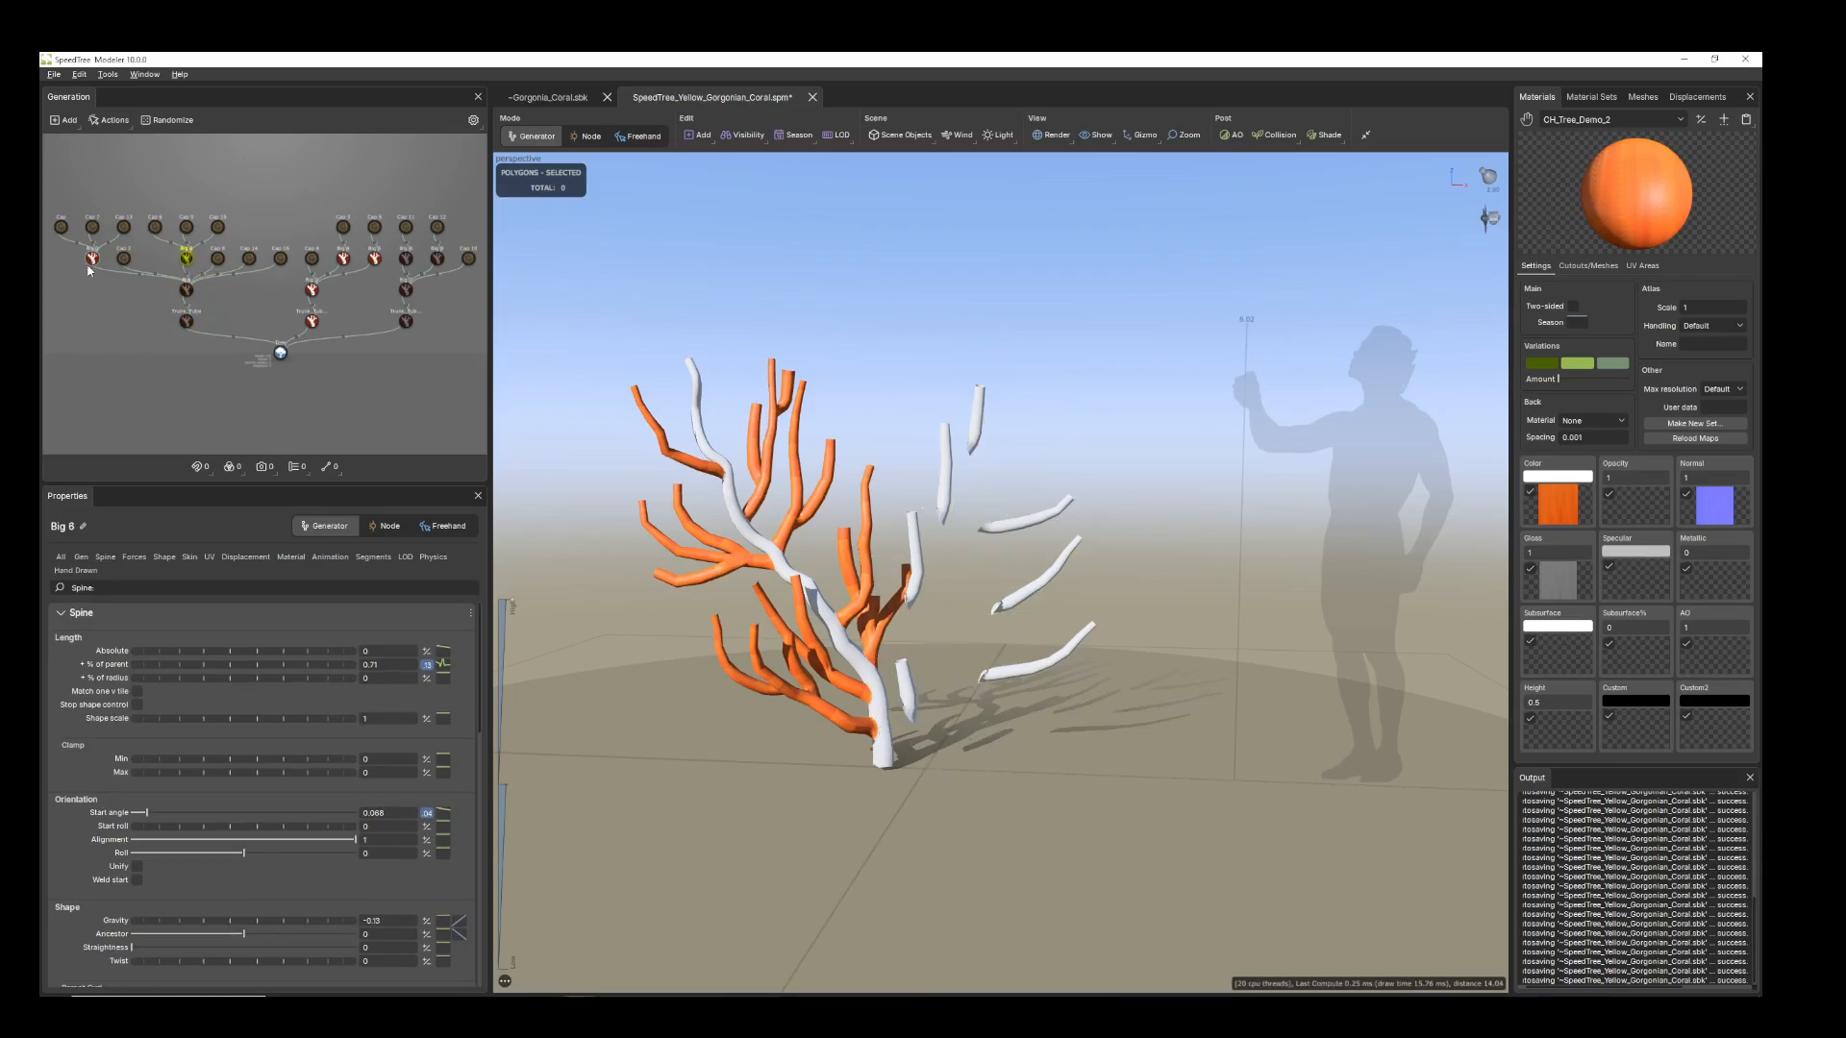
{"action": "left_click_drag", "start_coordinate": [334, 332], "coordinate": [335, 246]}
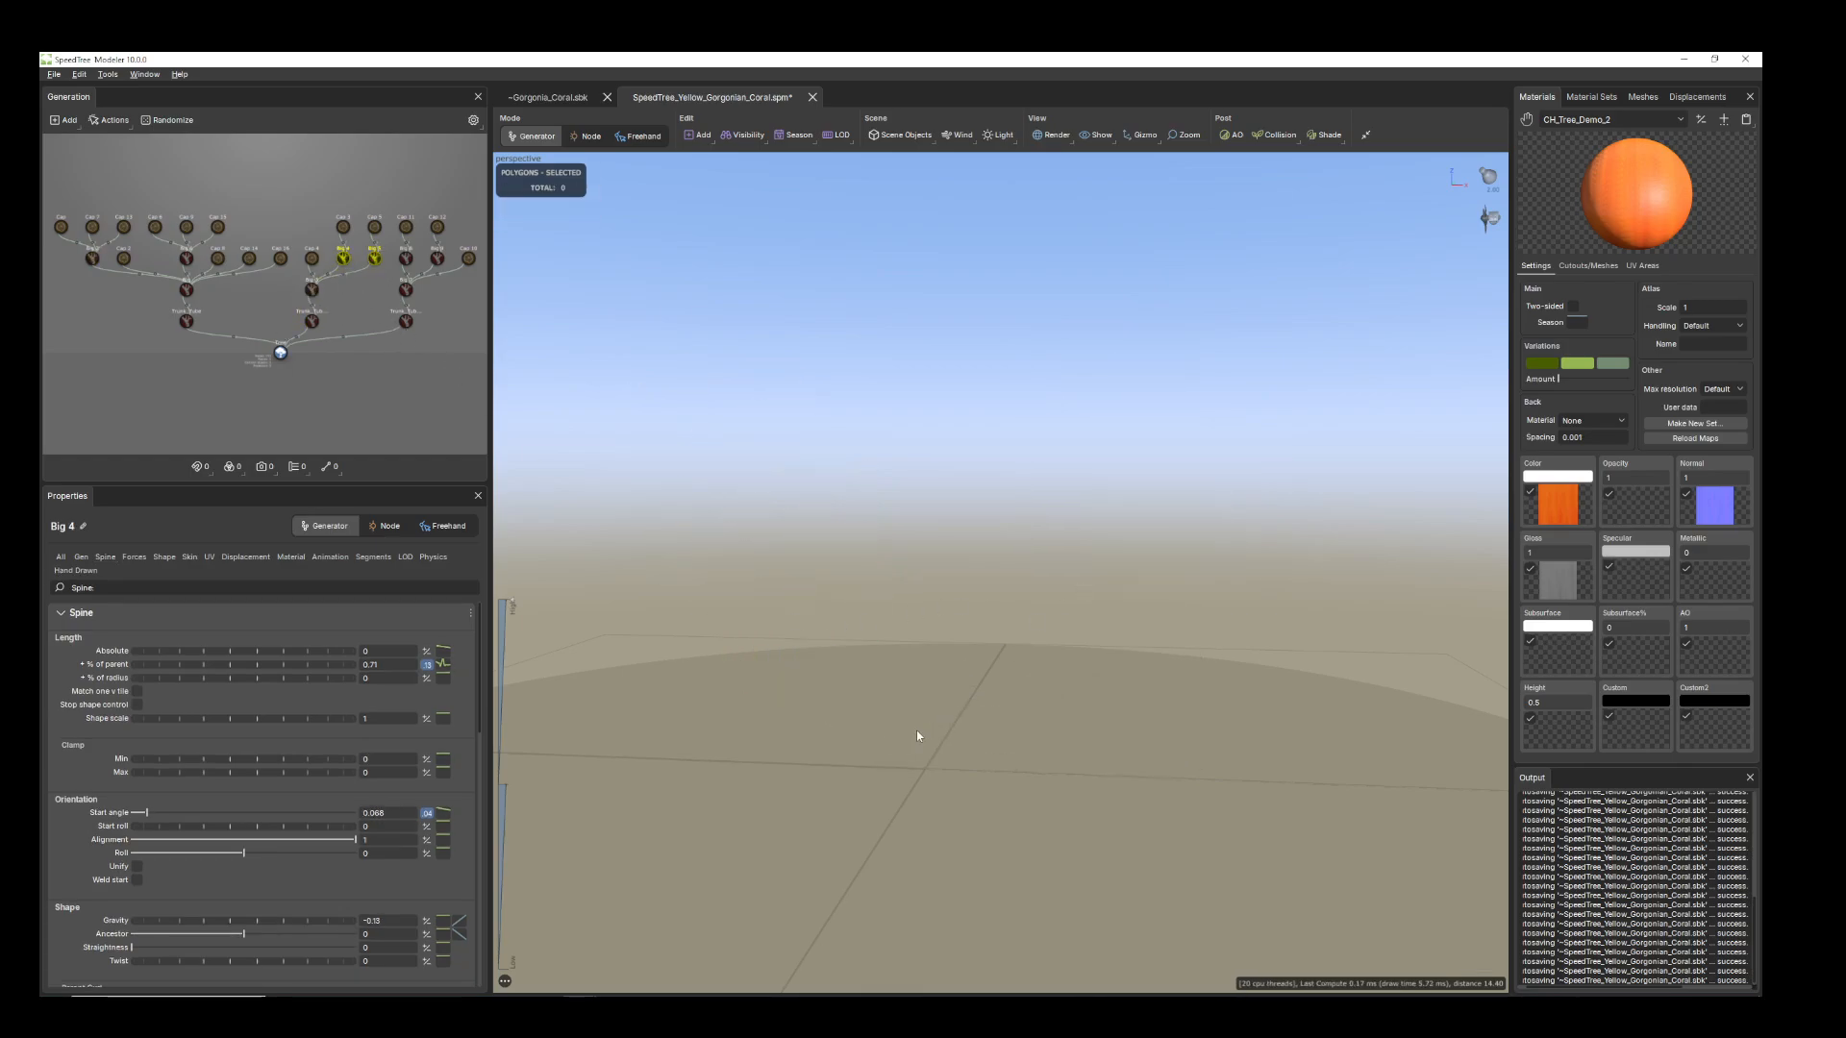
Add a mesh generator to the root Tree generator
{"action": "right_click", "coordinate": [280, 352]}
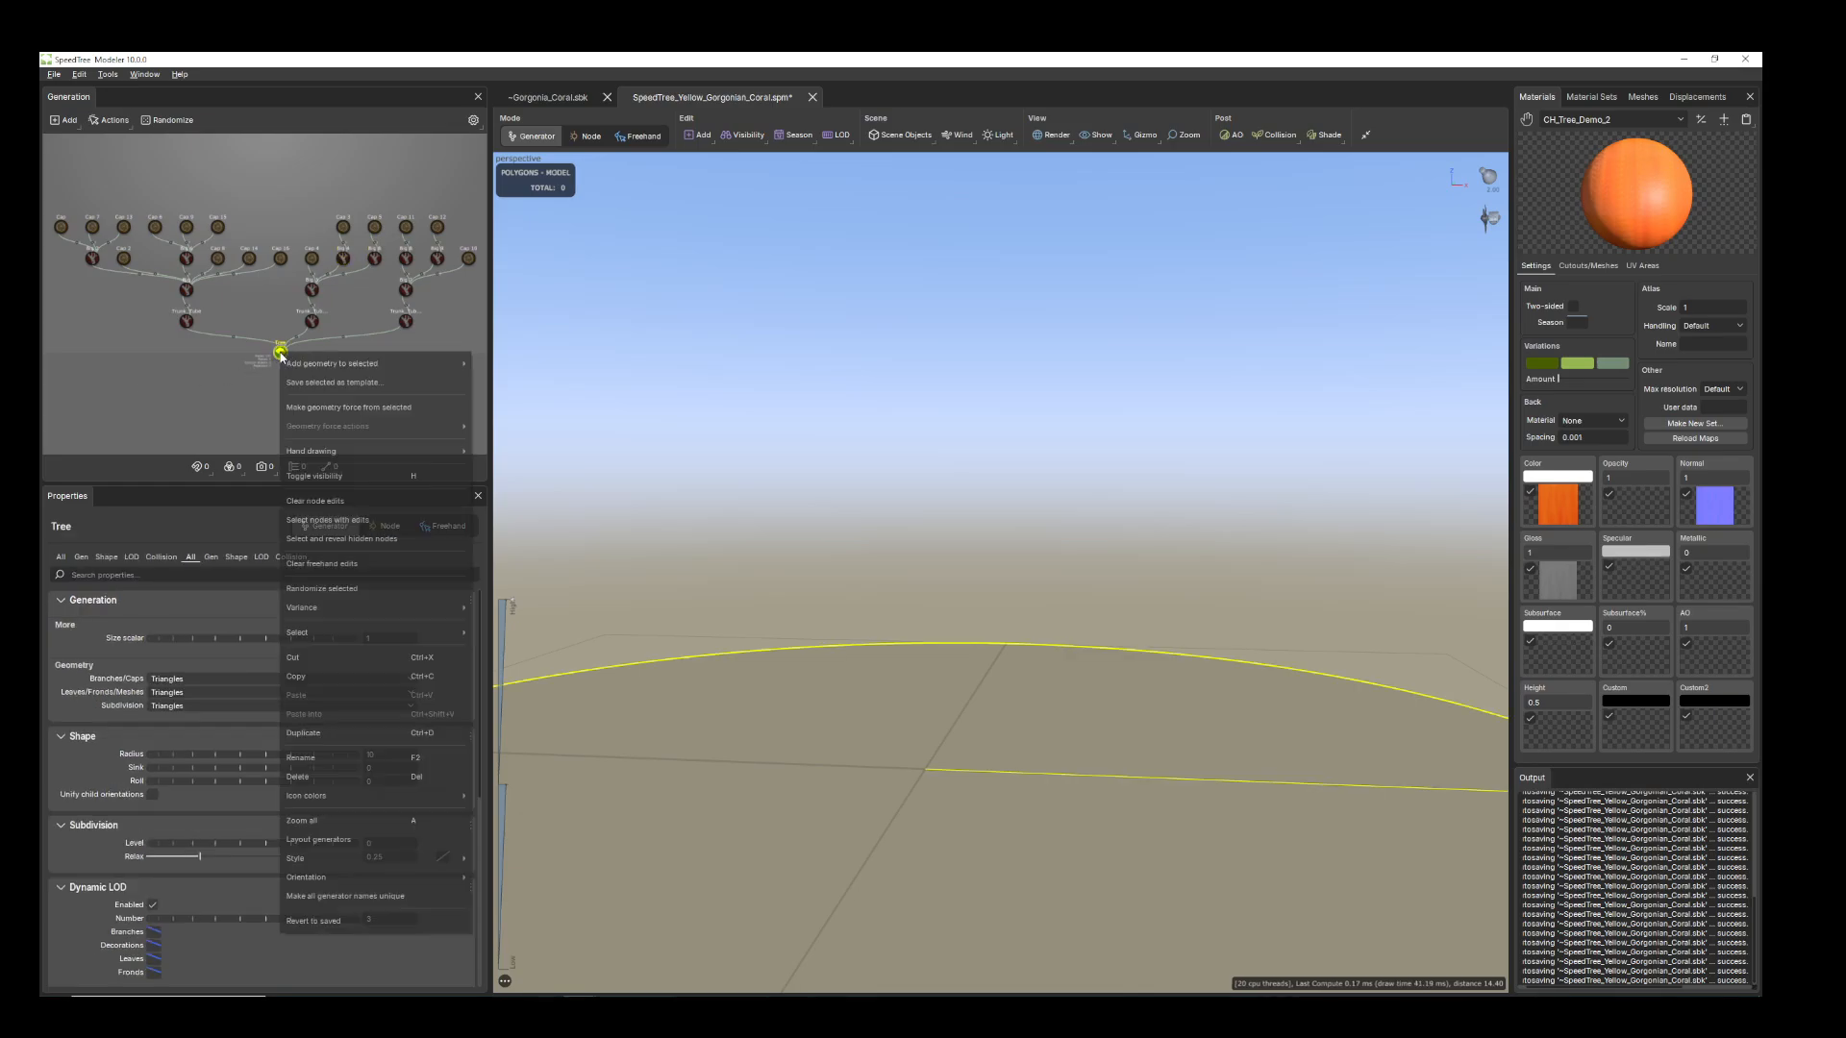
{"action": "mouse_move", "coordinate": [429, 368]}
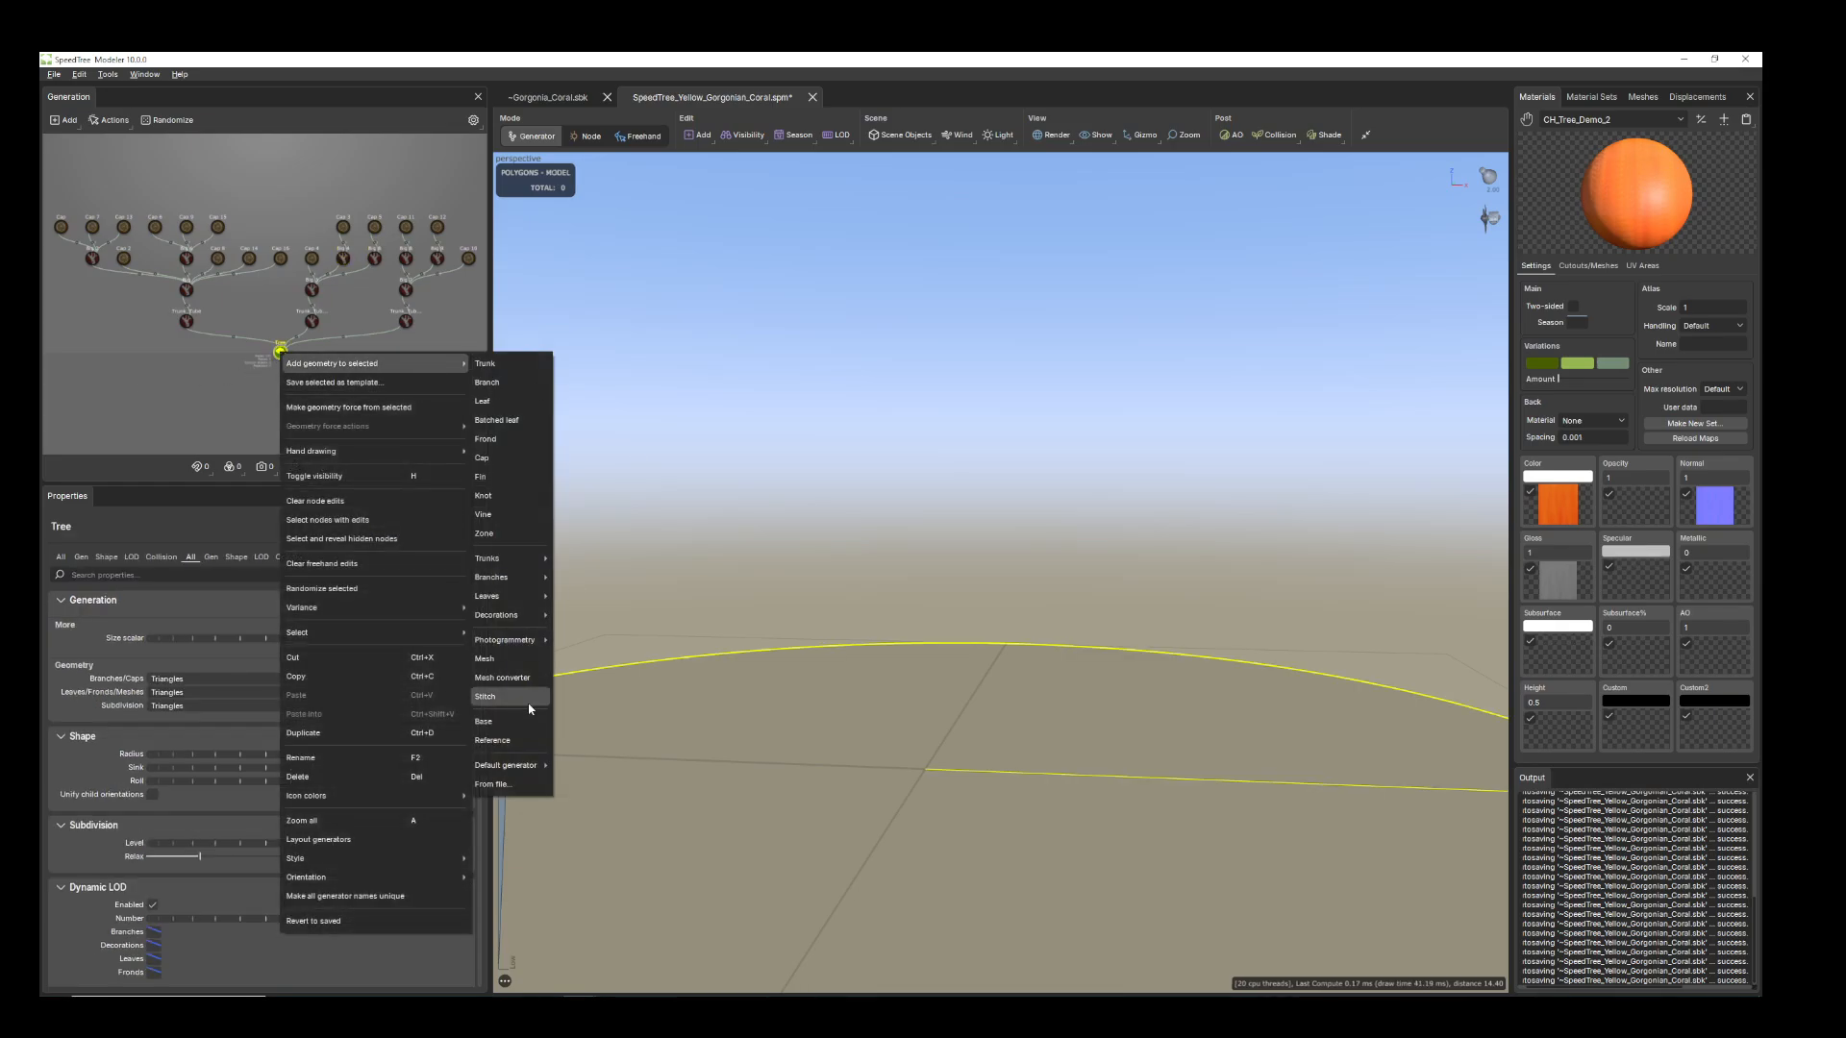
{"action": "mouse_move", "coordinate": [510, 639]}
{"action": "left_click", "coordinate": [598, 642]}
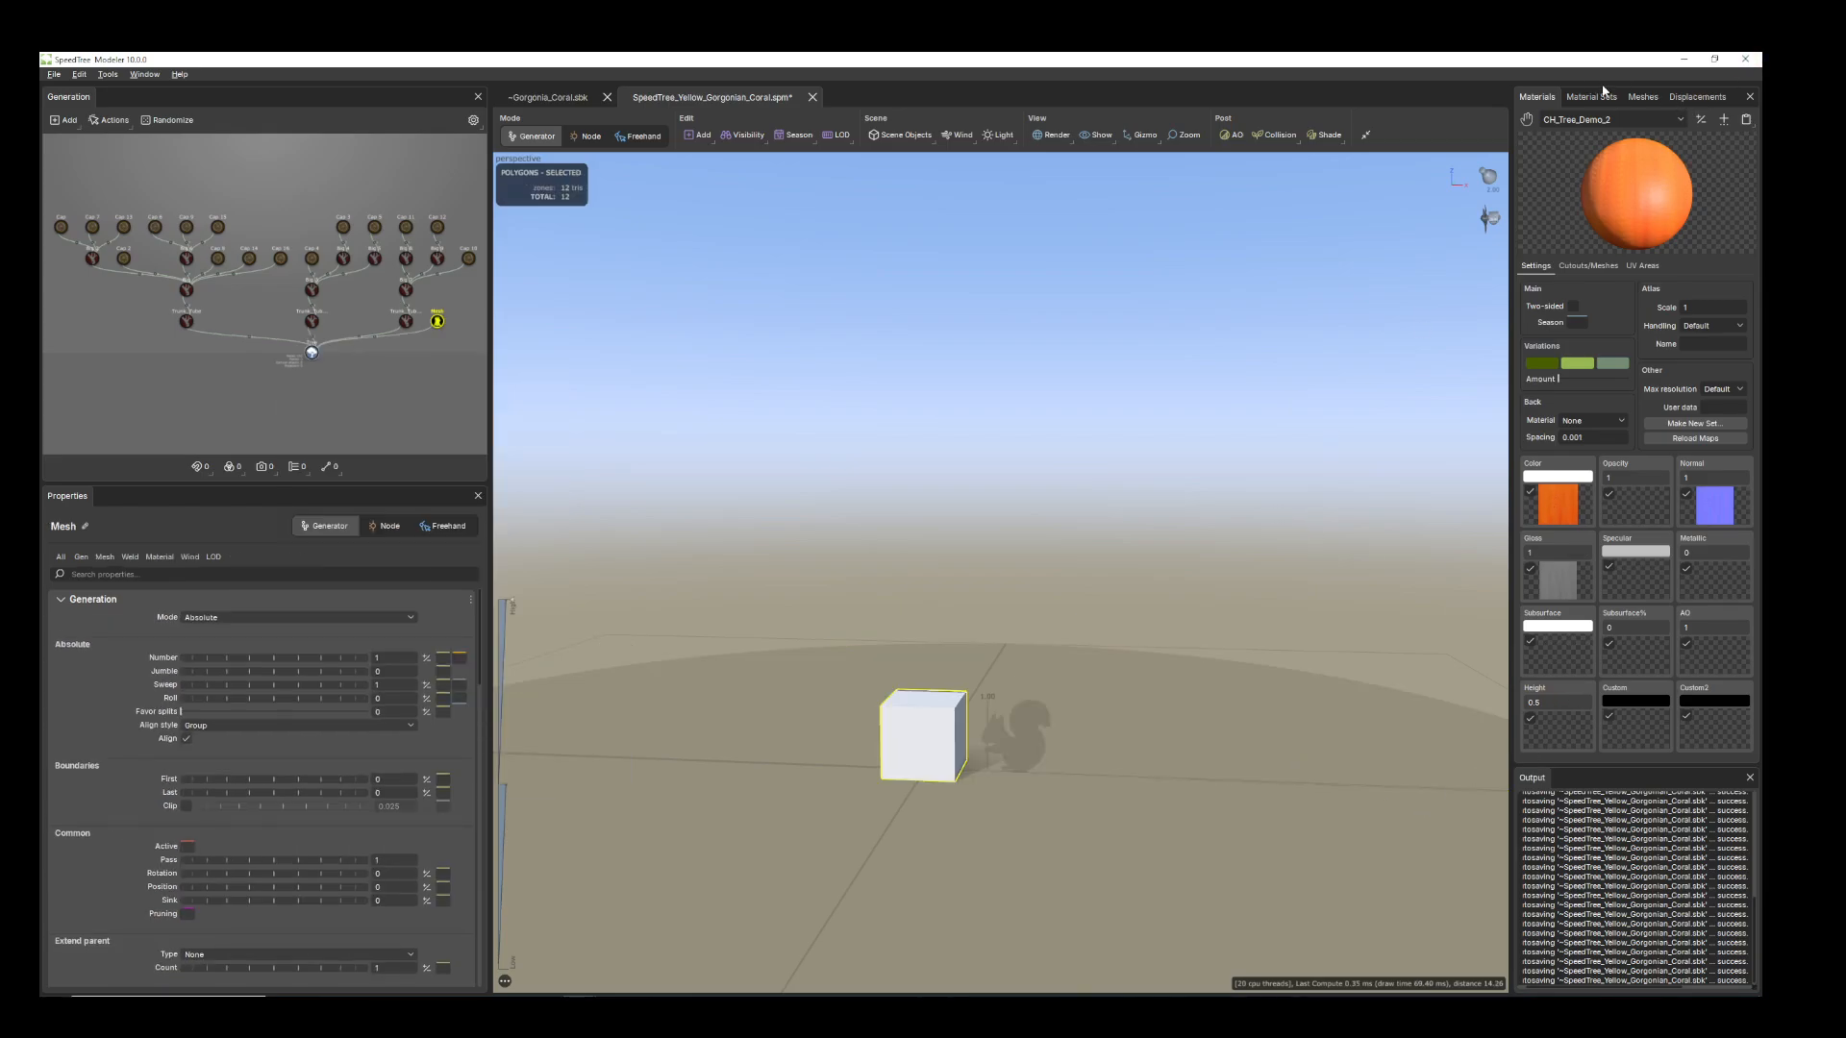
Import the coral mesh C_2_Yellow_G.obj as a new mesh asset
{"action": "left_click", "coordinate": [1642, 97]}
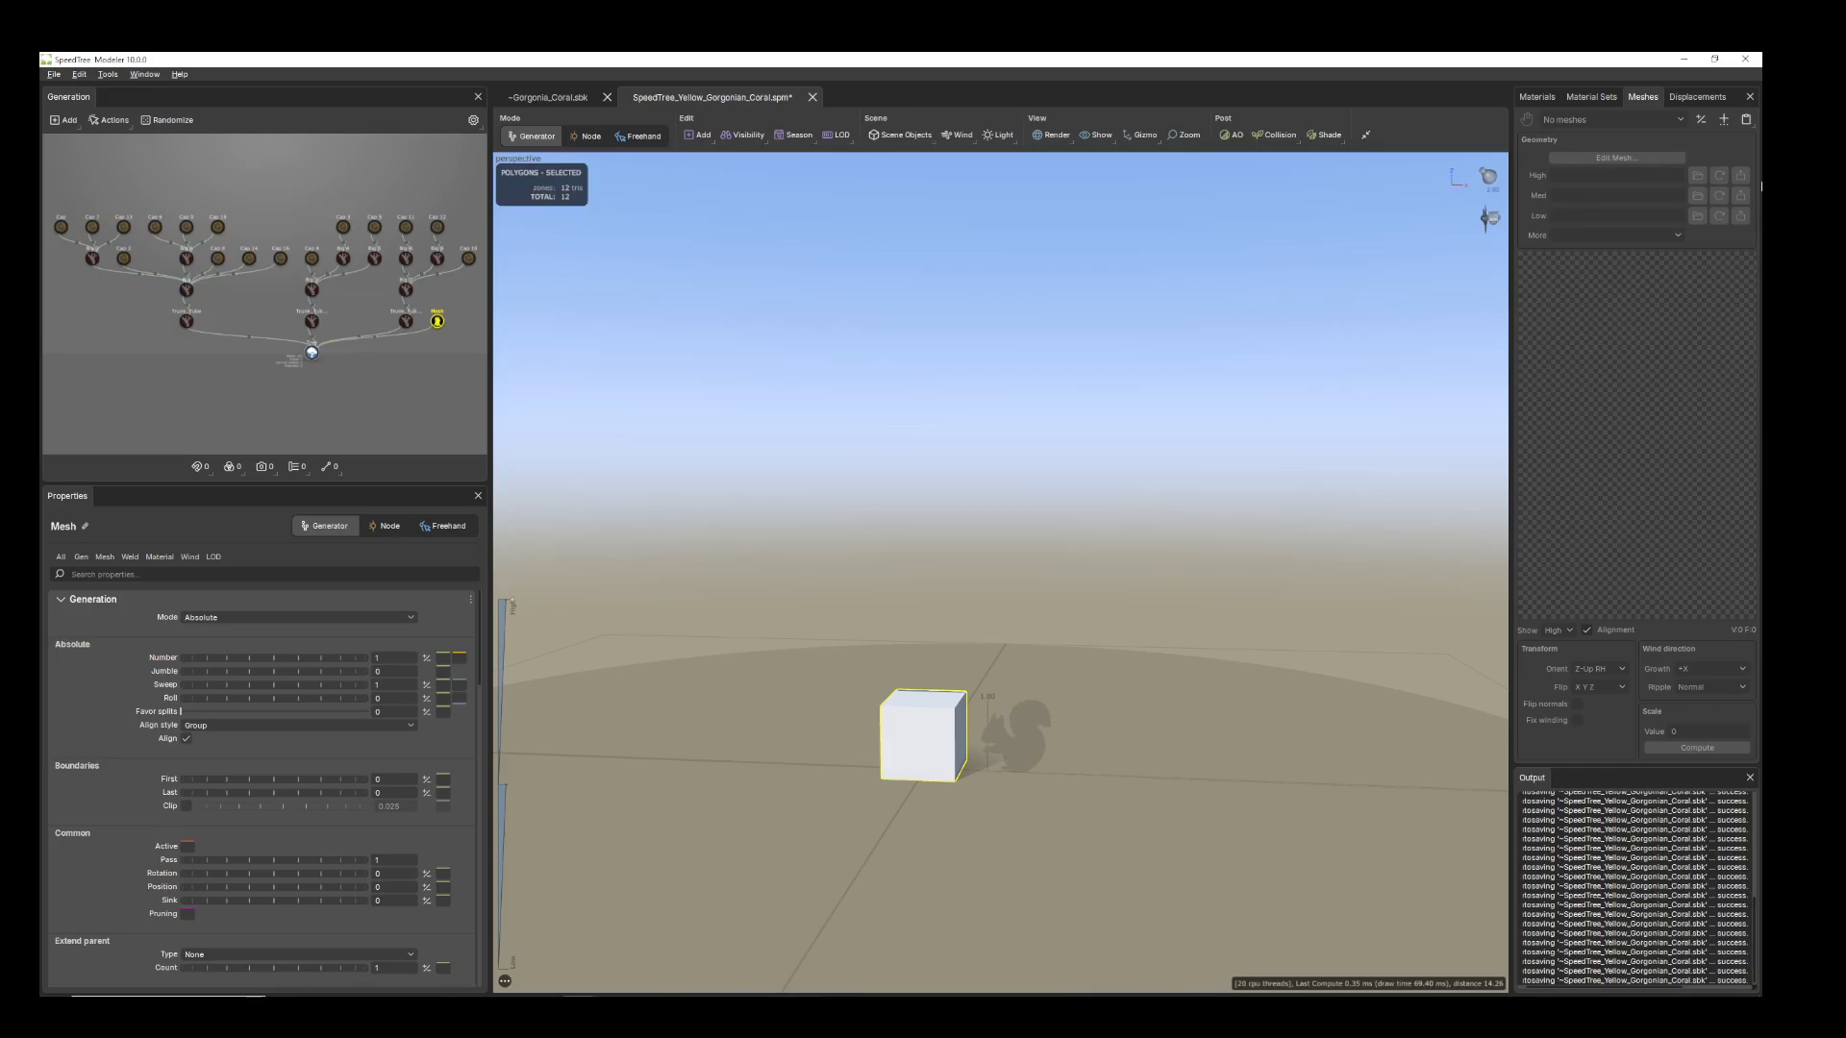
{"action": "left_click", "coordinate": [1724, 120]}
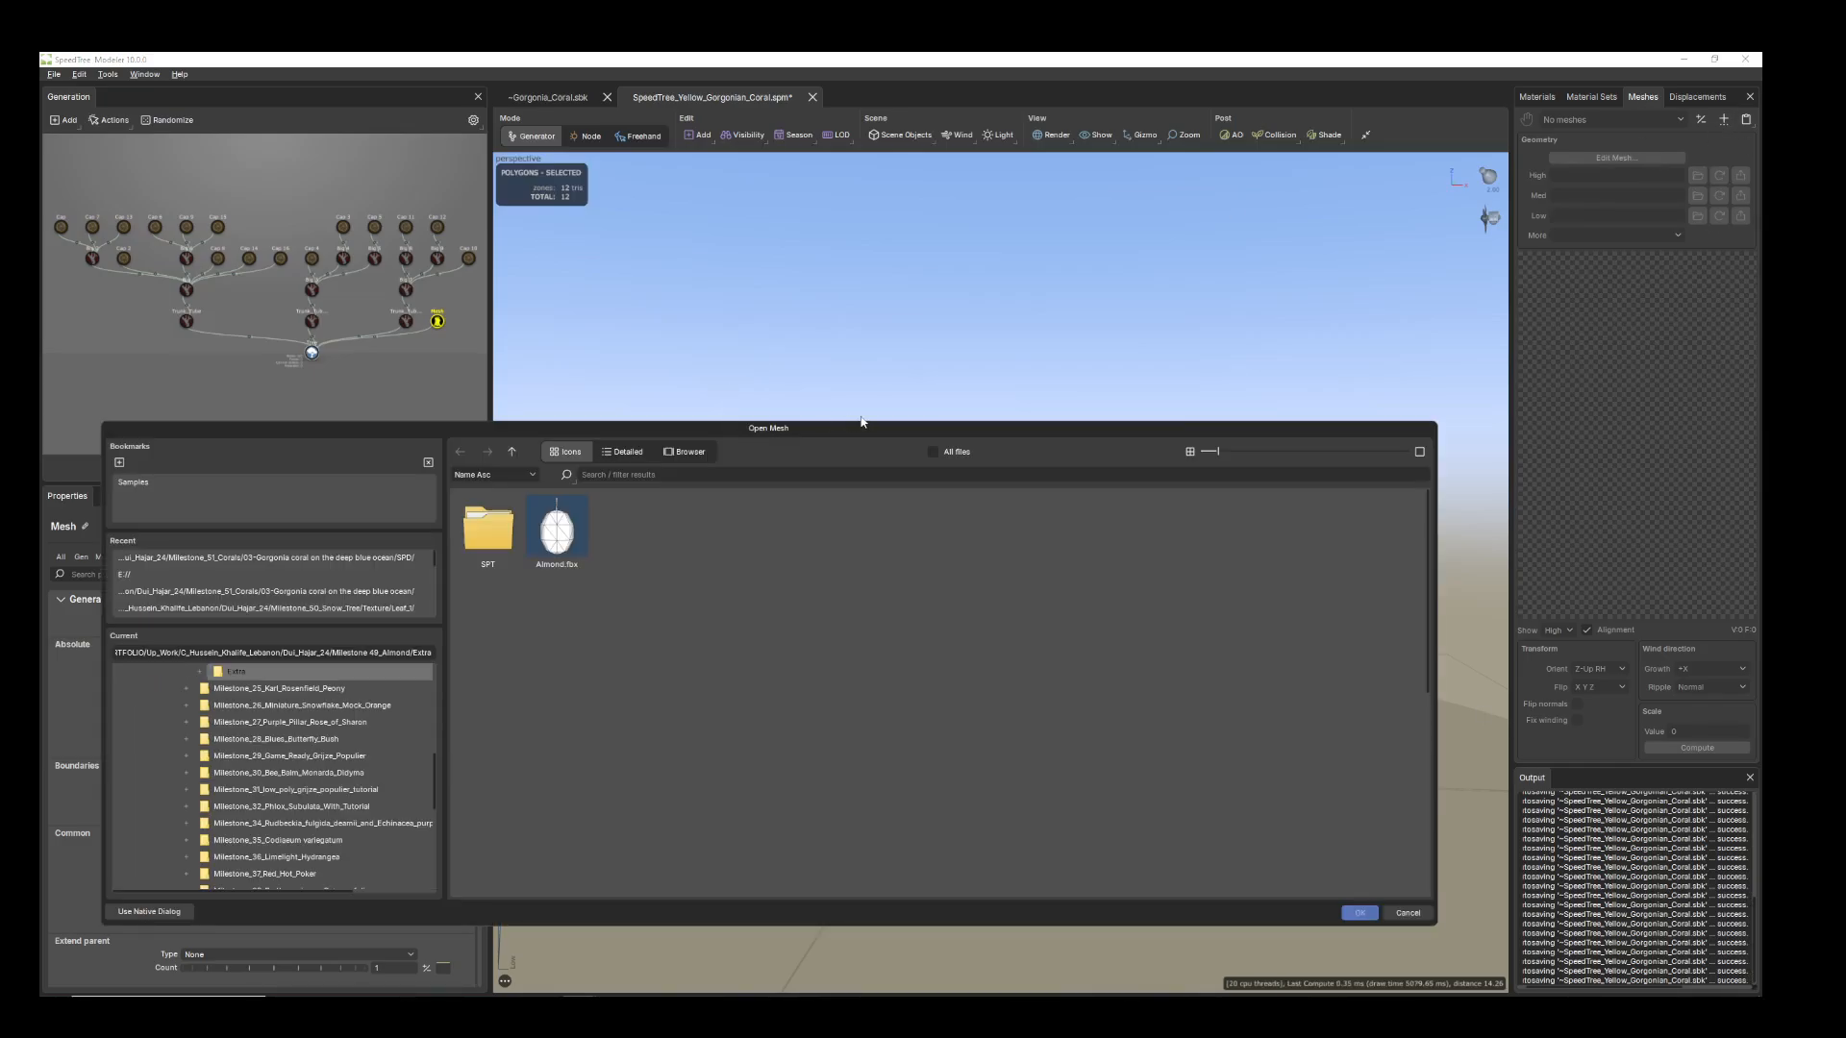
{"action": "left_click_drag", "start_coordinate": [868, 429], "coordinate": [1845, 394]}
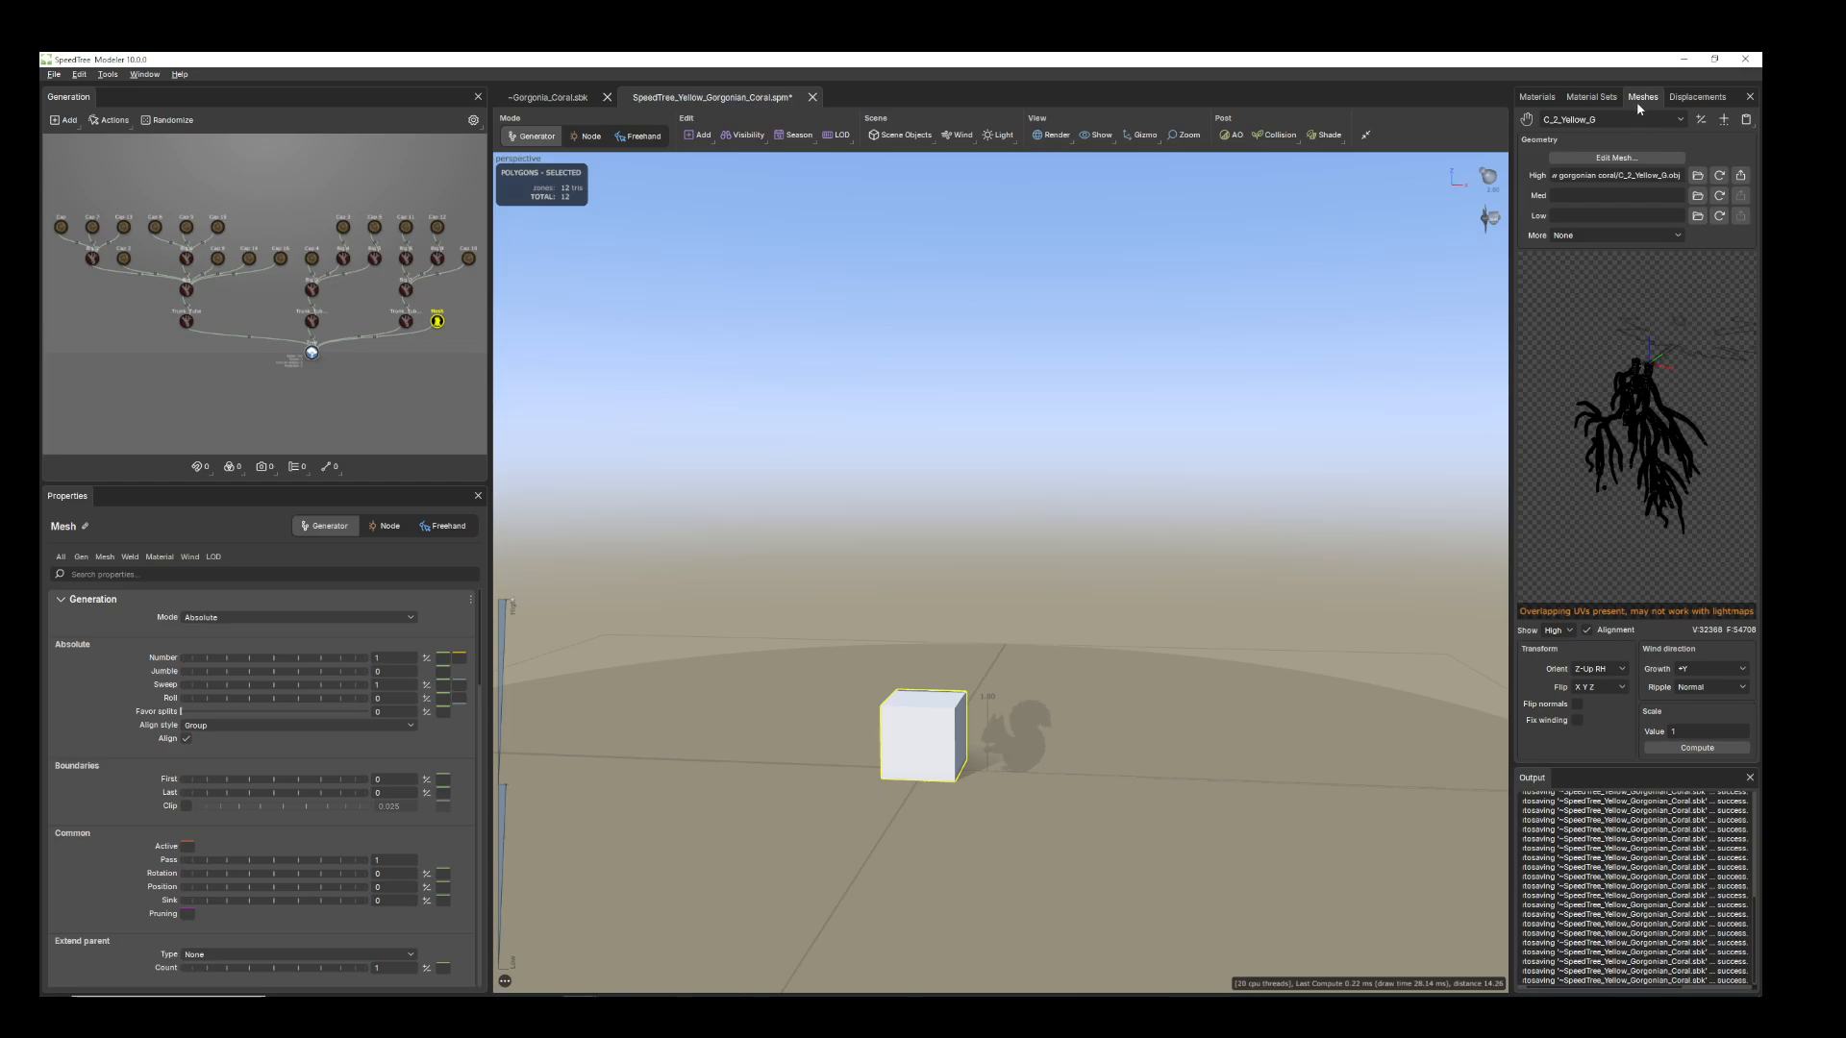
Replace the CH_Tree_Demo_2 material's color map with C_2_Yellow_G.bmp and its normal map with the JPG from the yellow gorgonian coral folder
{"action": "left_click", "coordinate": [1545, 100]}
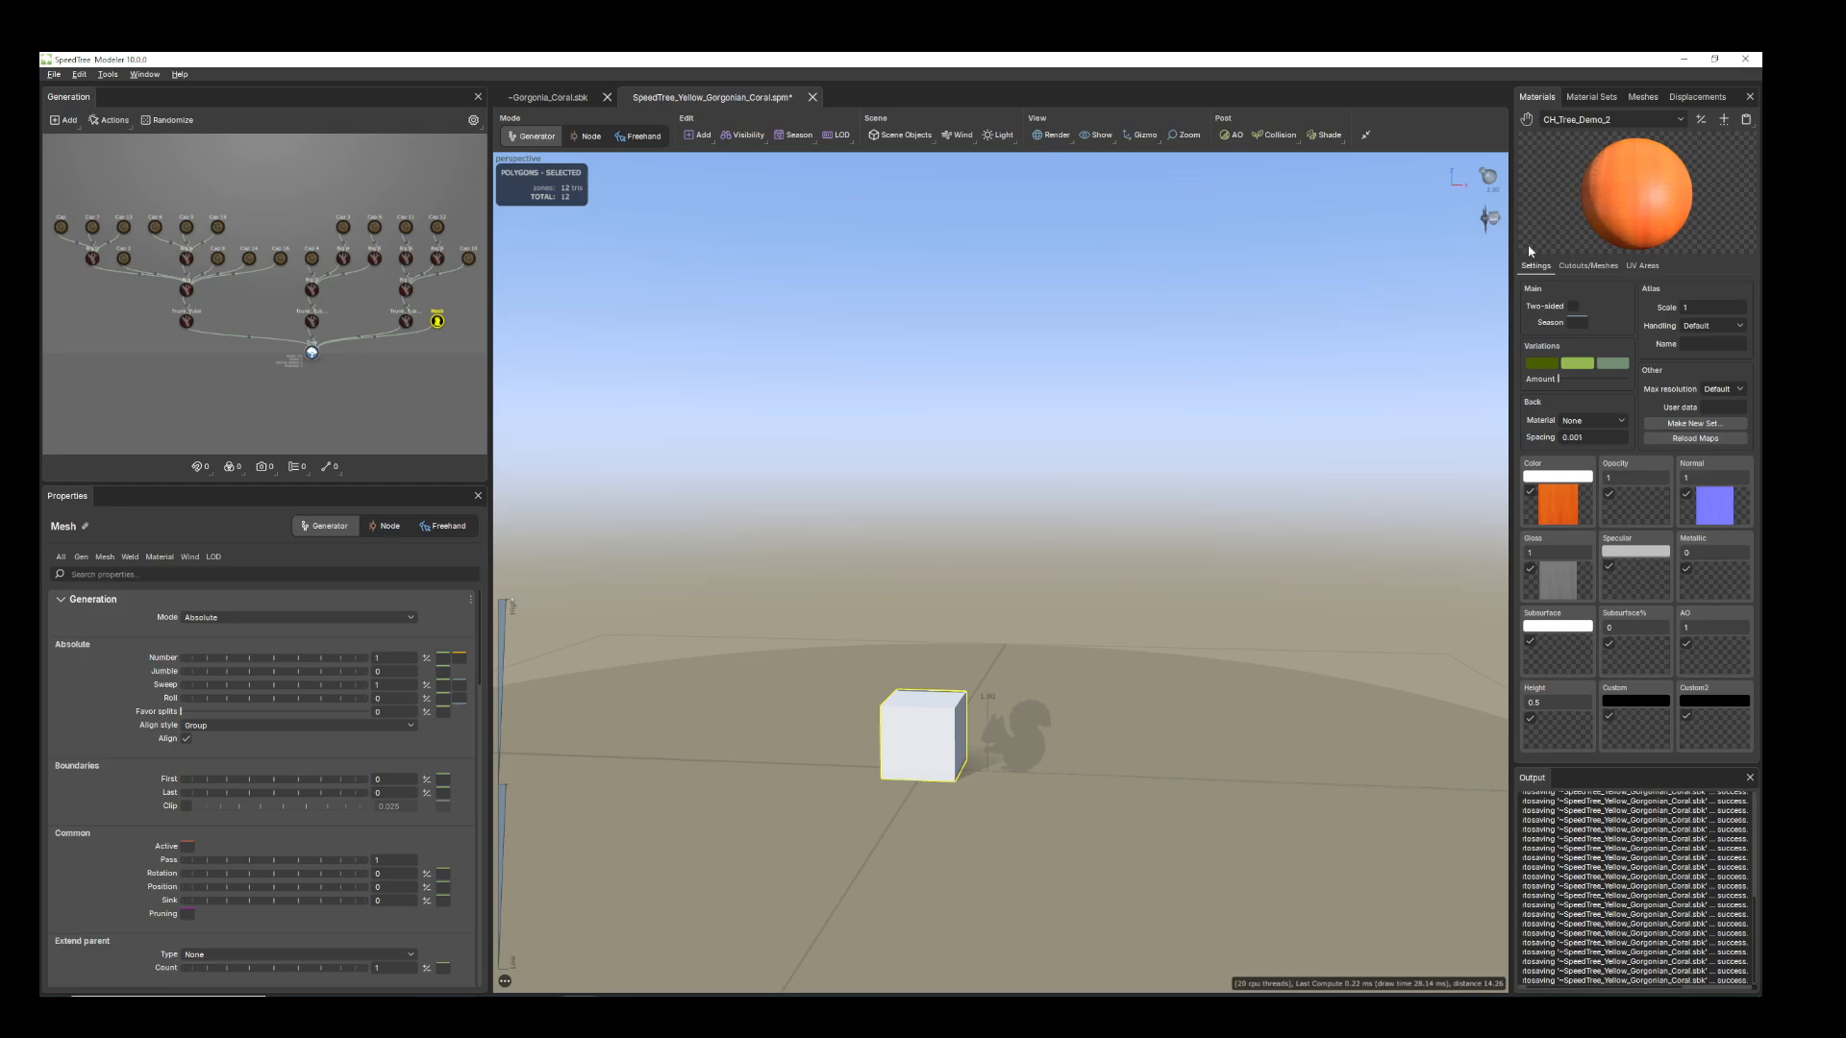
{"action": "left_click", "coordinate": [1568, 510]}
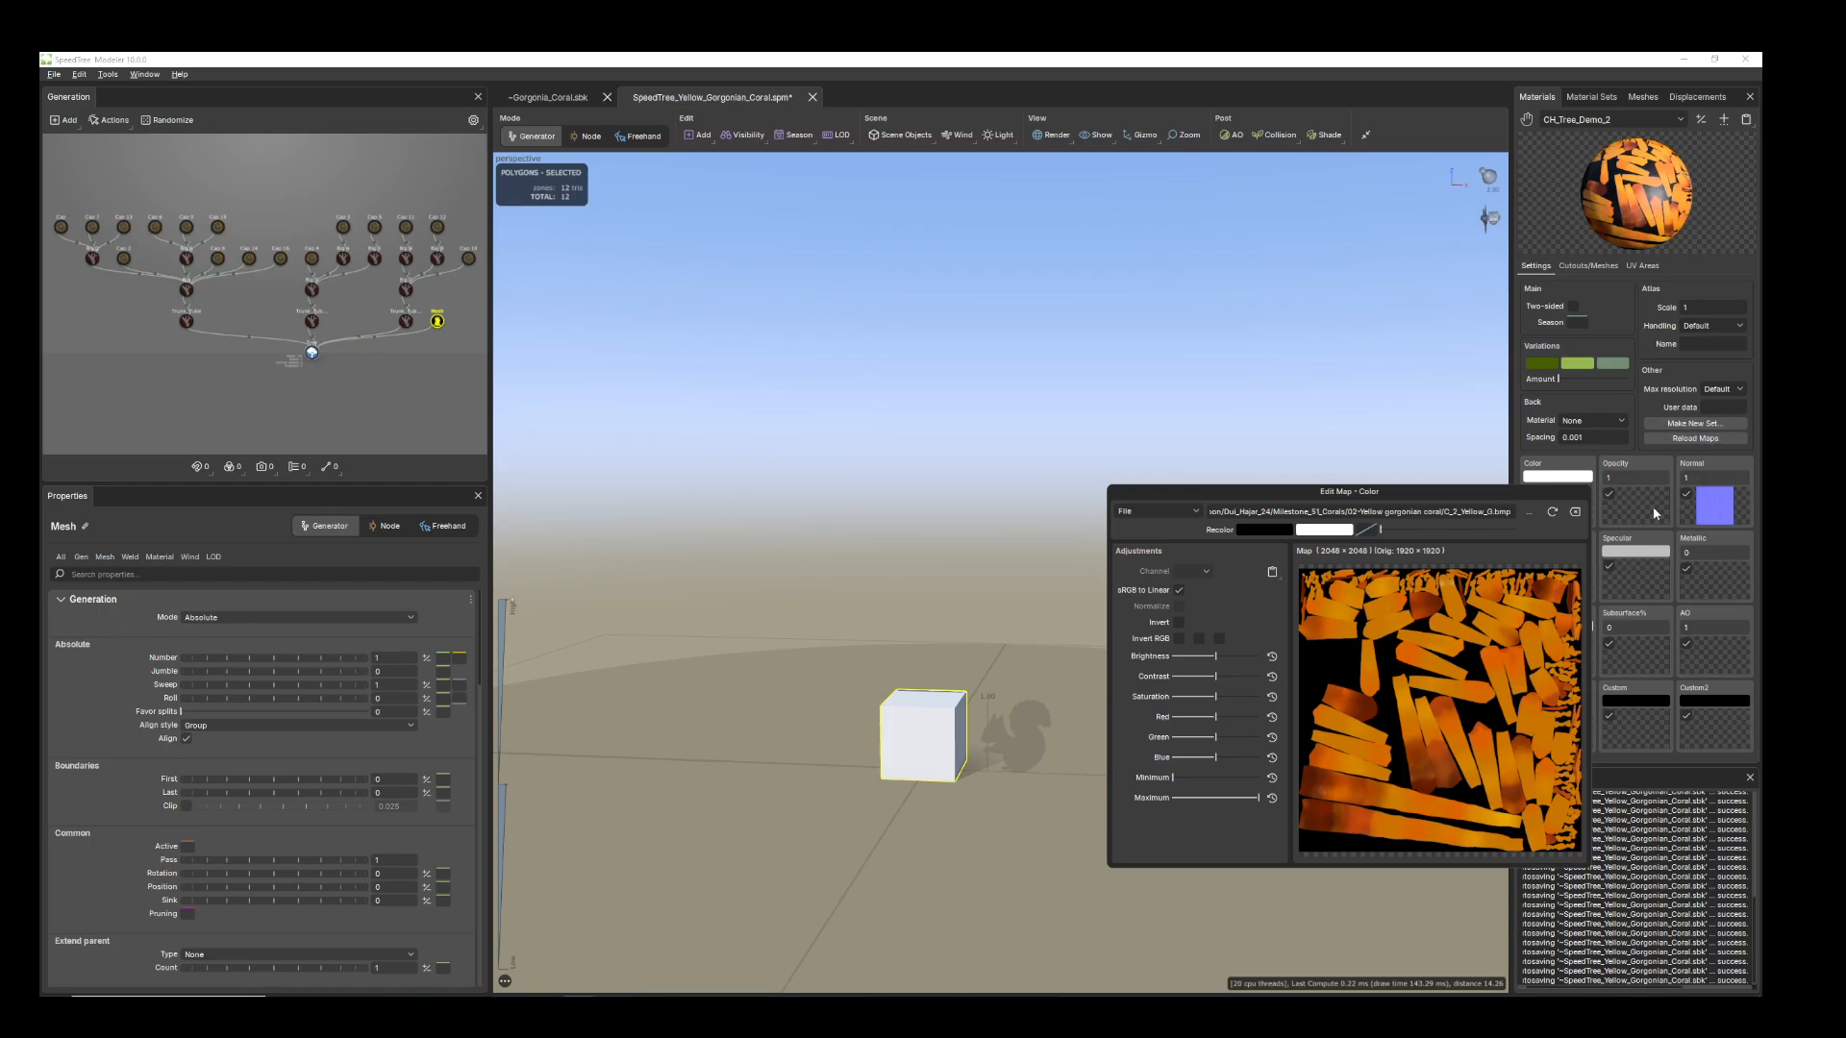
{"action": "left_click", "coordinate": [1711, 506]}
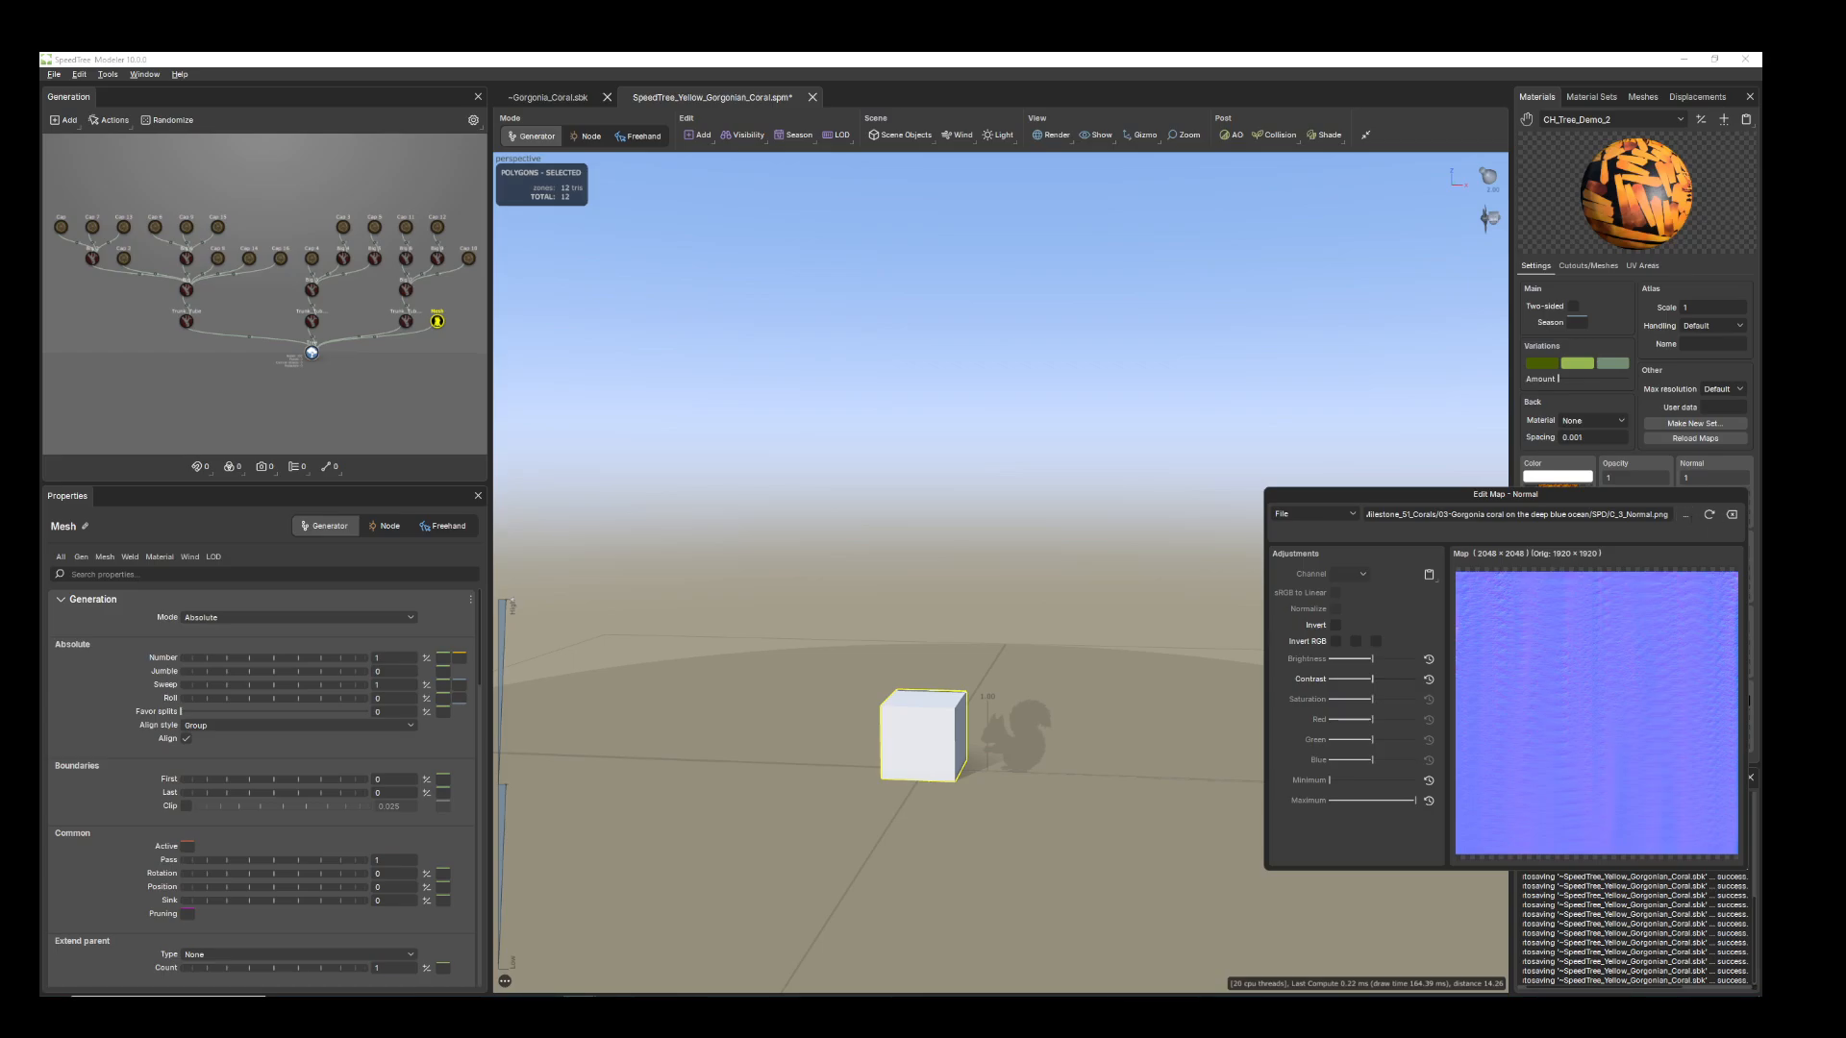
{"action": "double_click", "coordinate": [1673, 344]}
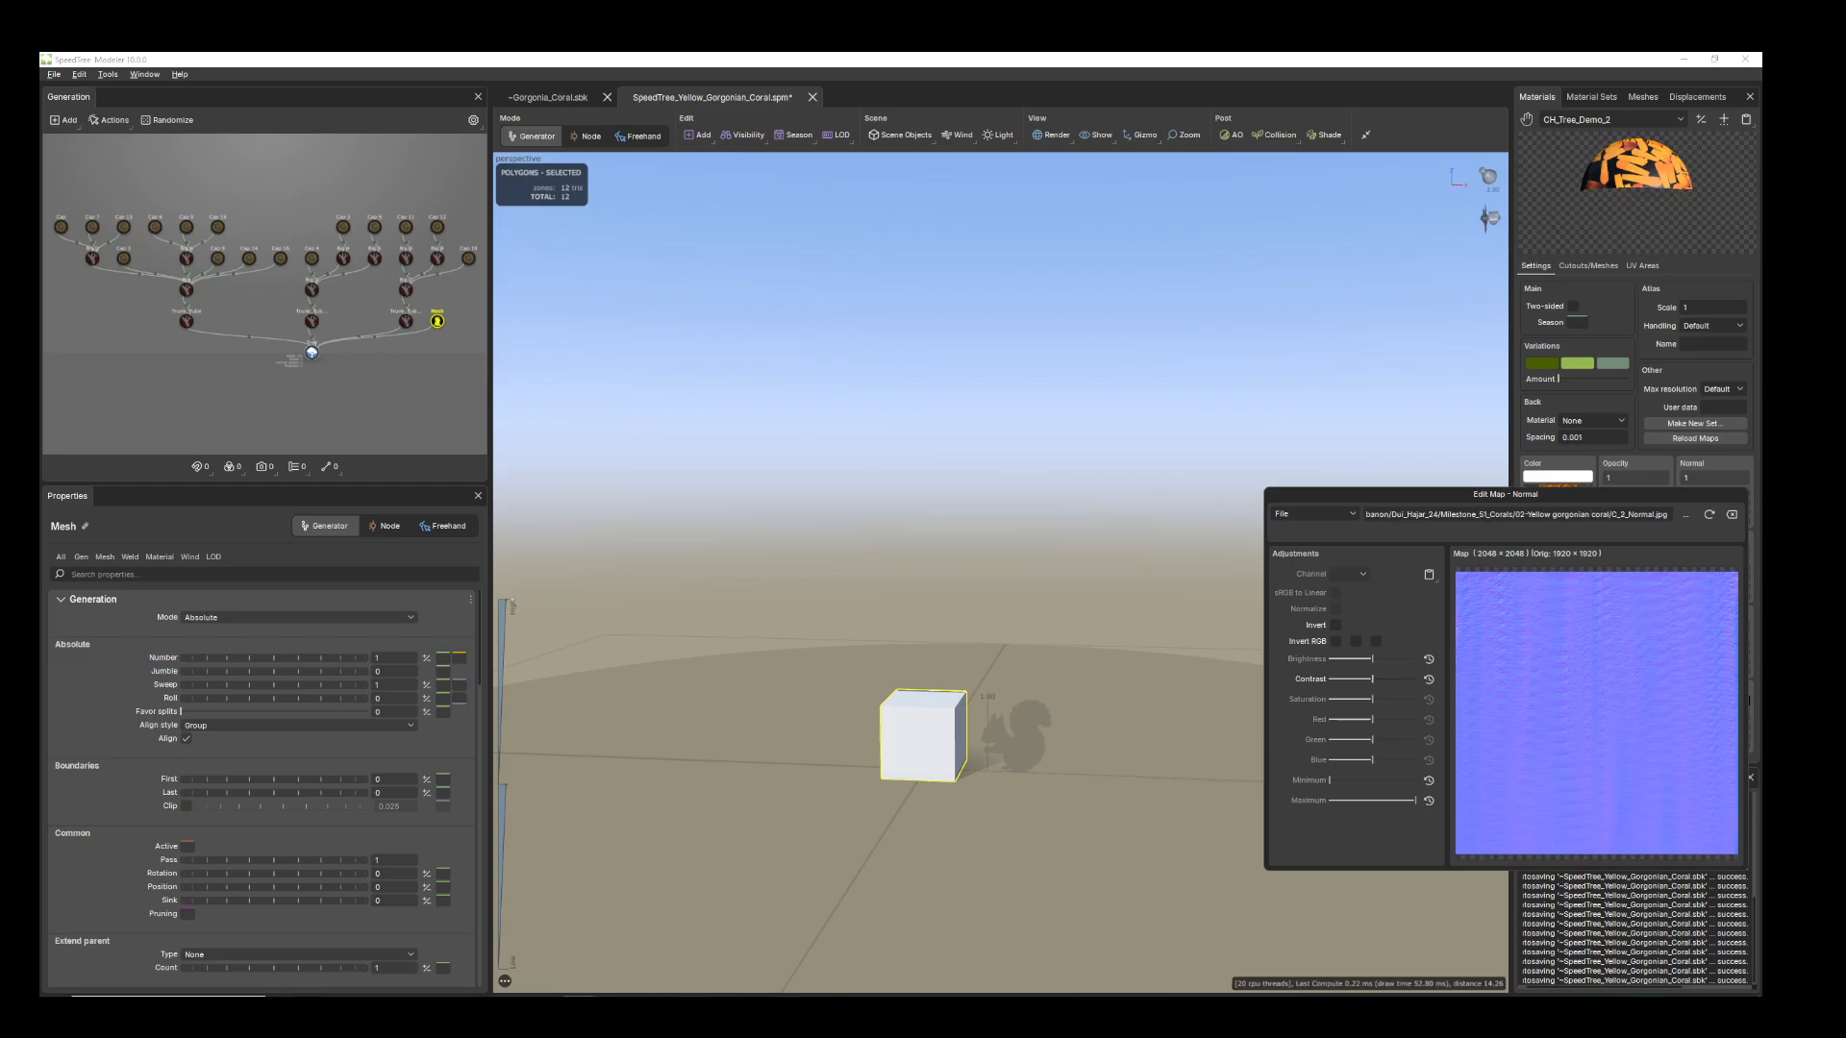
{"action": "left_click", "coordinate": [1702, 288]}
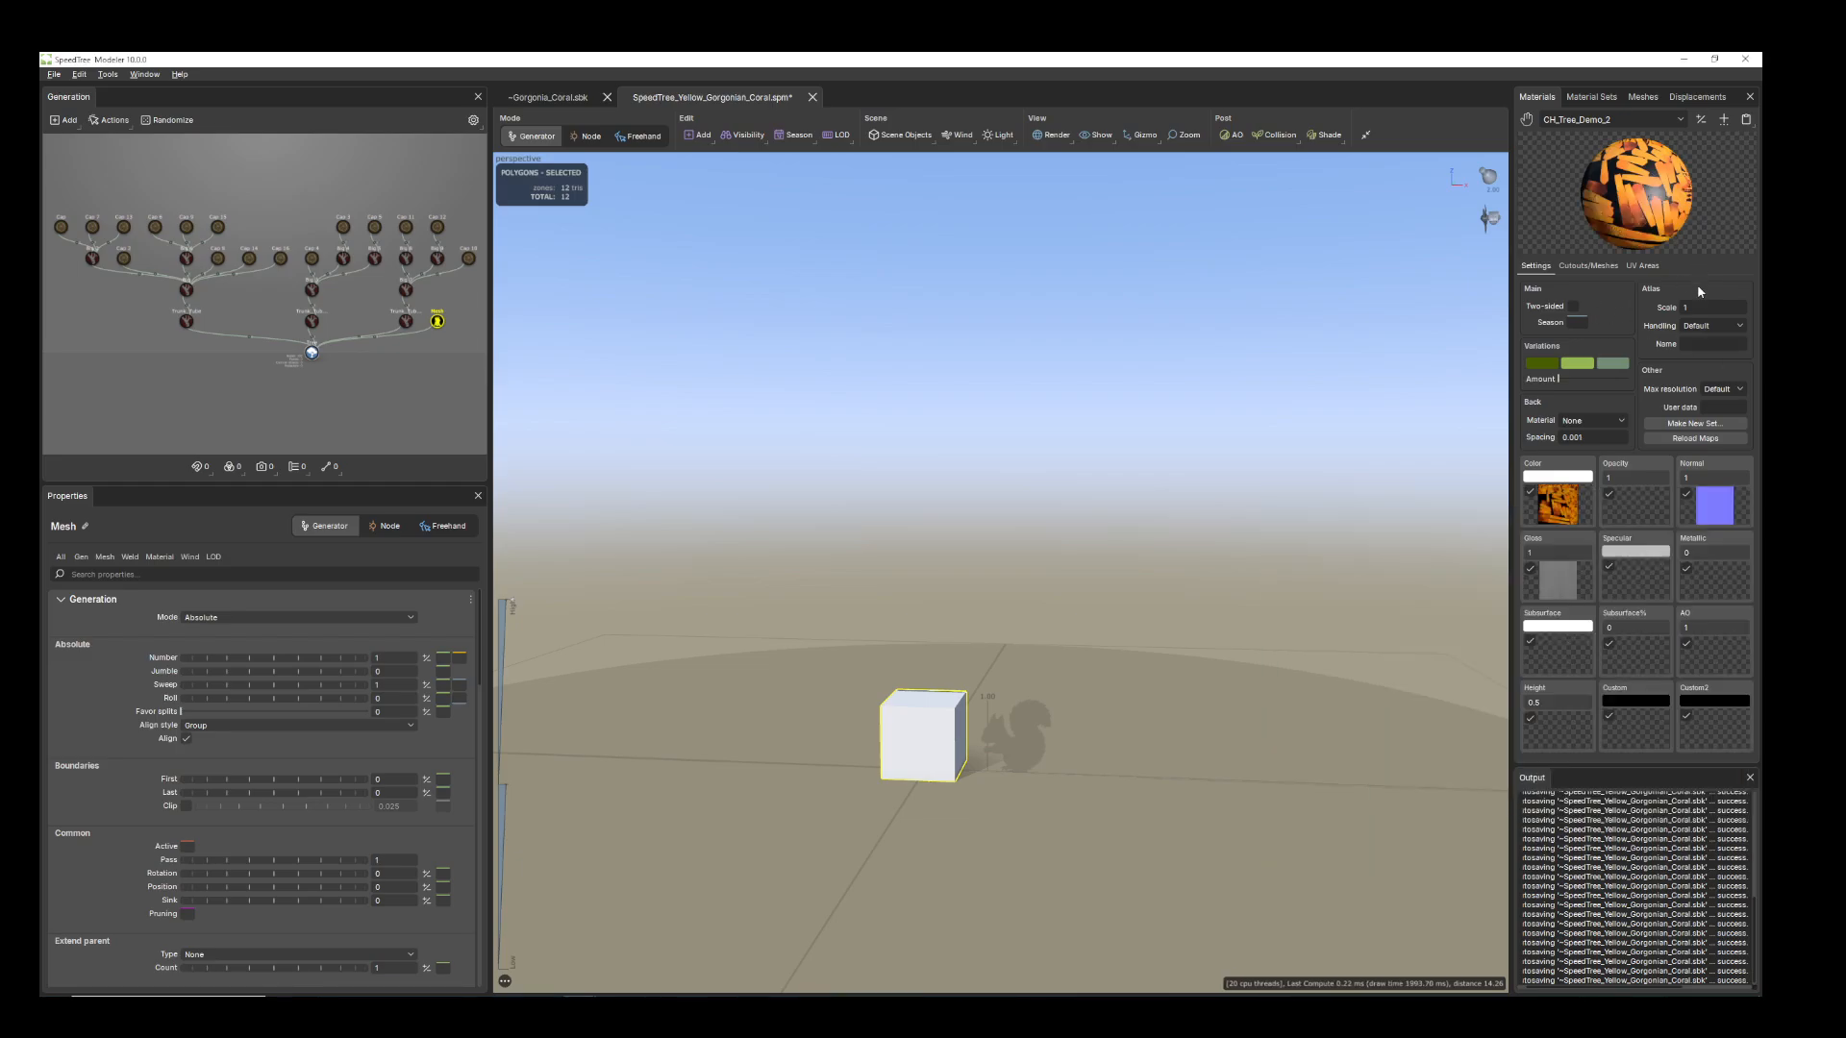
Attach the C_2_Yellow_G mesh to the CH_Tree_Demo_2 material
{"action": "left_click", "coordinate": [1604, 270]}
{"action": "left_click", "coordinate": [1644, 313]}
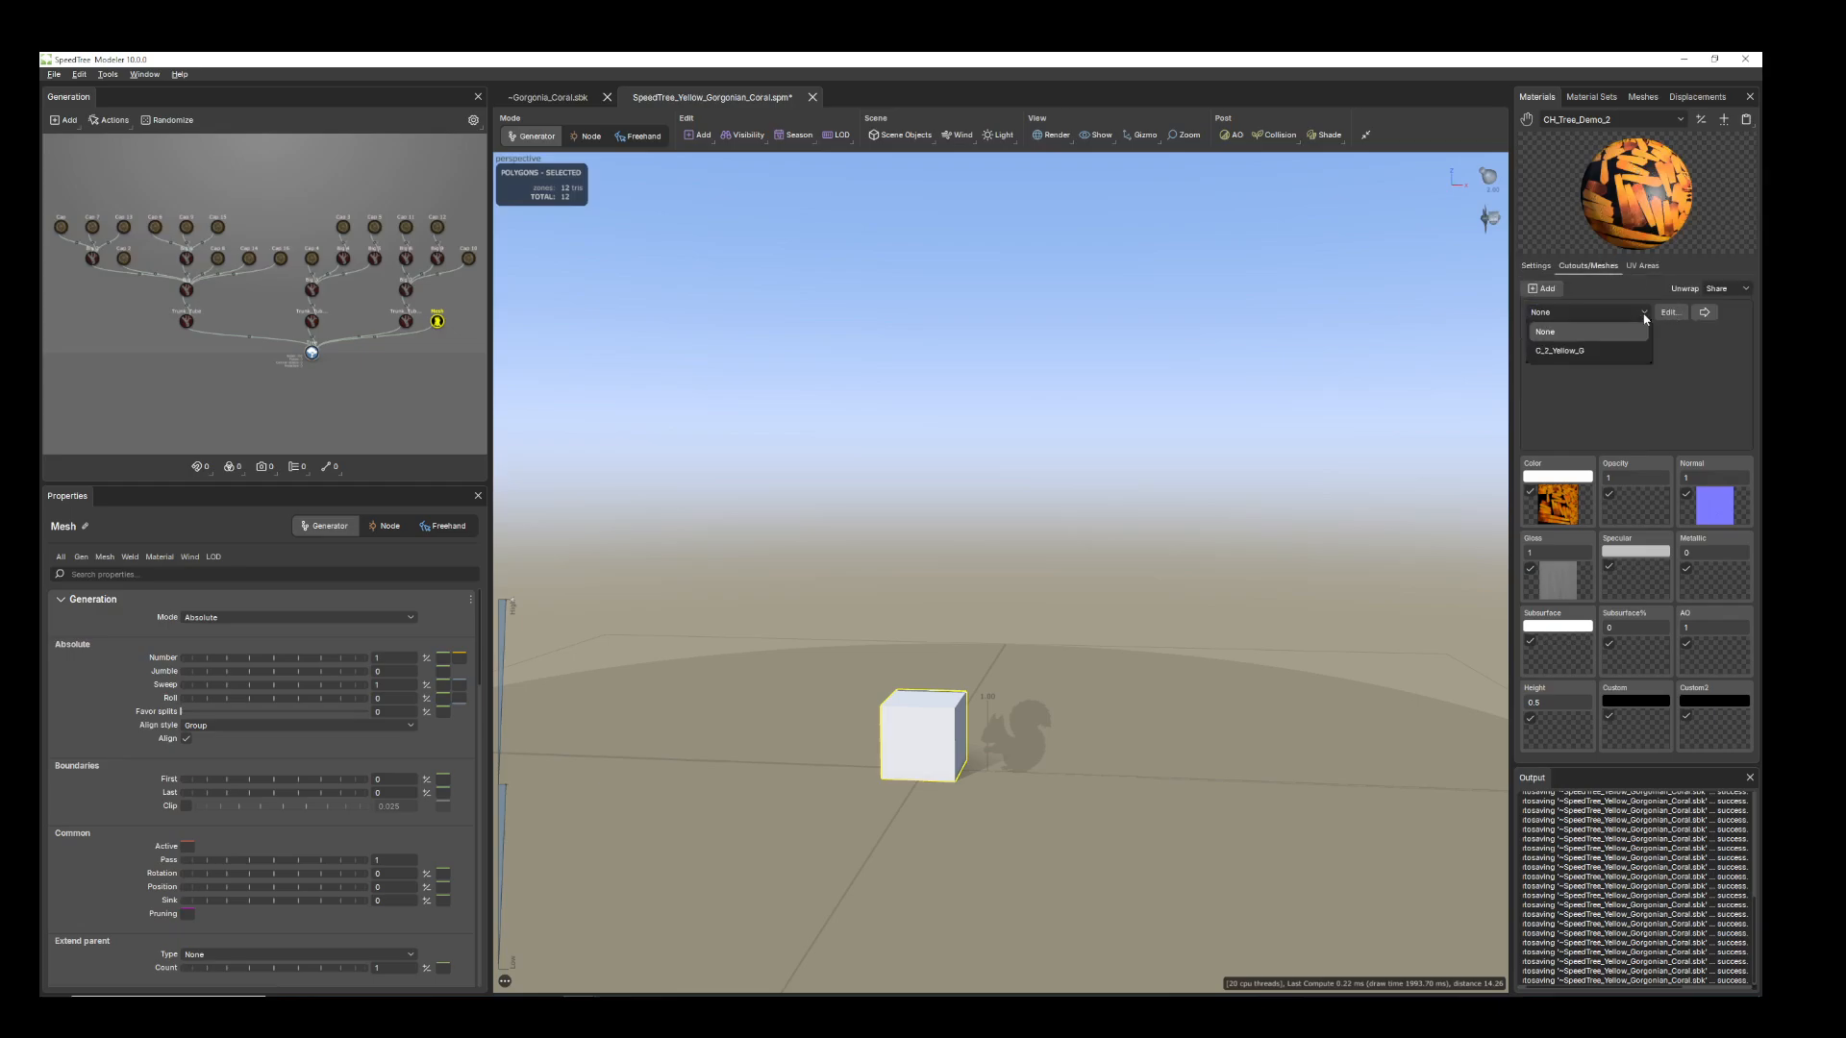
{"action": "left_click", "coordinate": [1576, 350]}
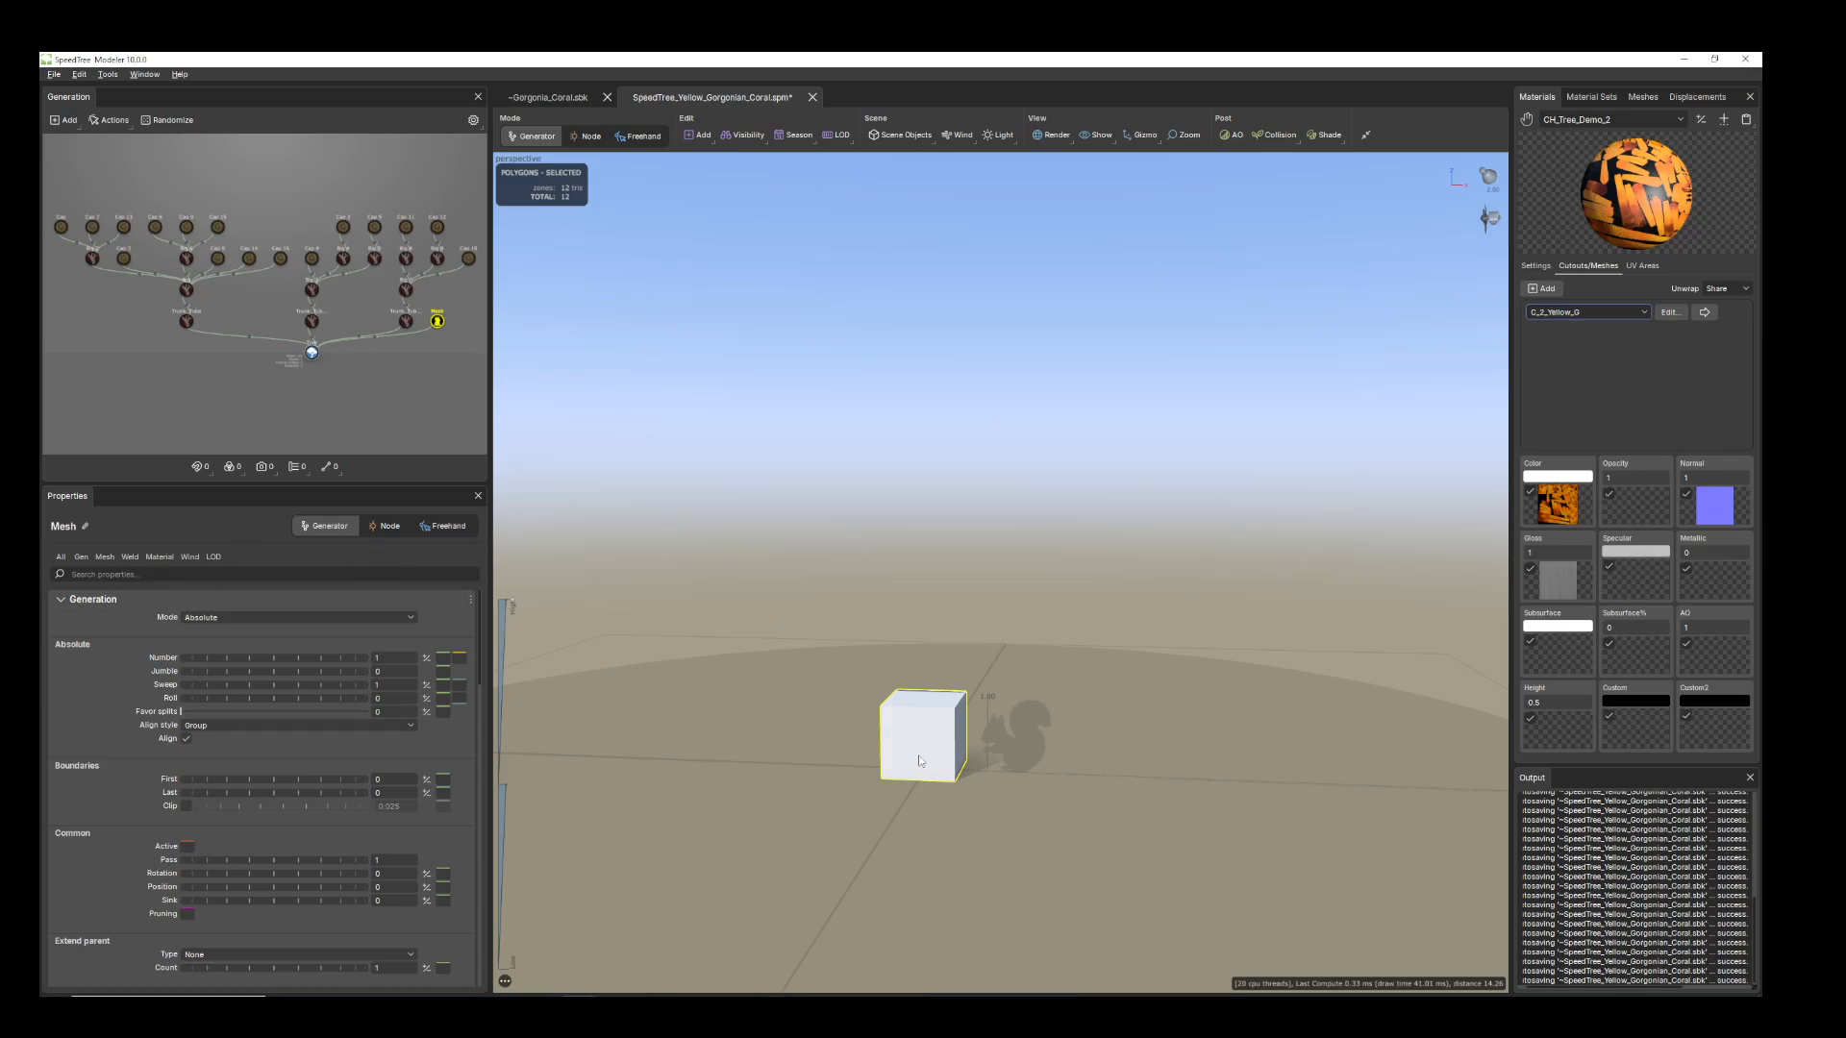
Assign the CH_Tree_Demo_2 material to the new mesh generator
{"action": "left_click", "coordinate": [161, 558]}
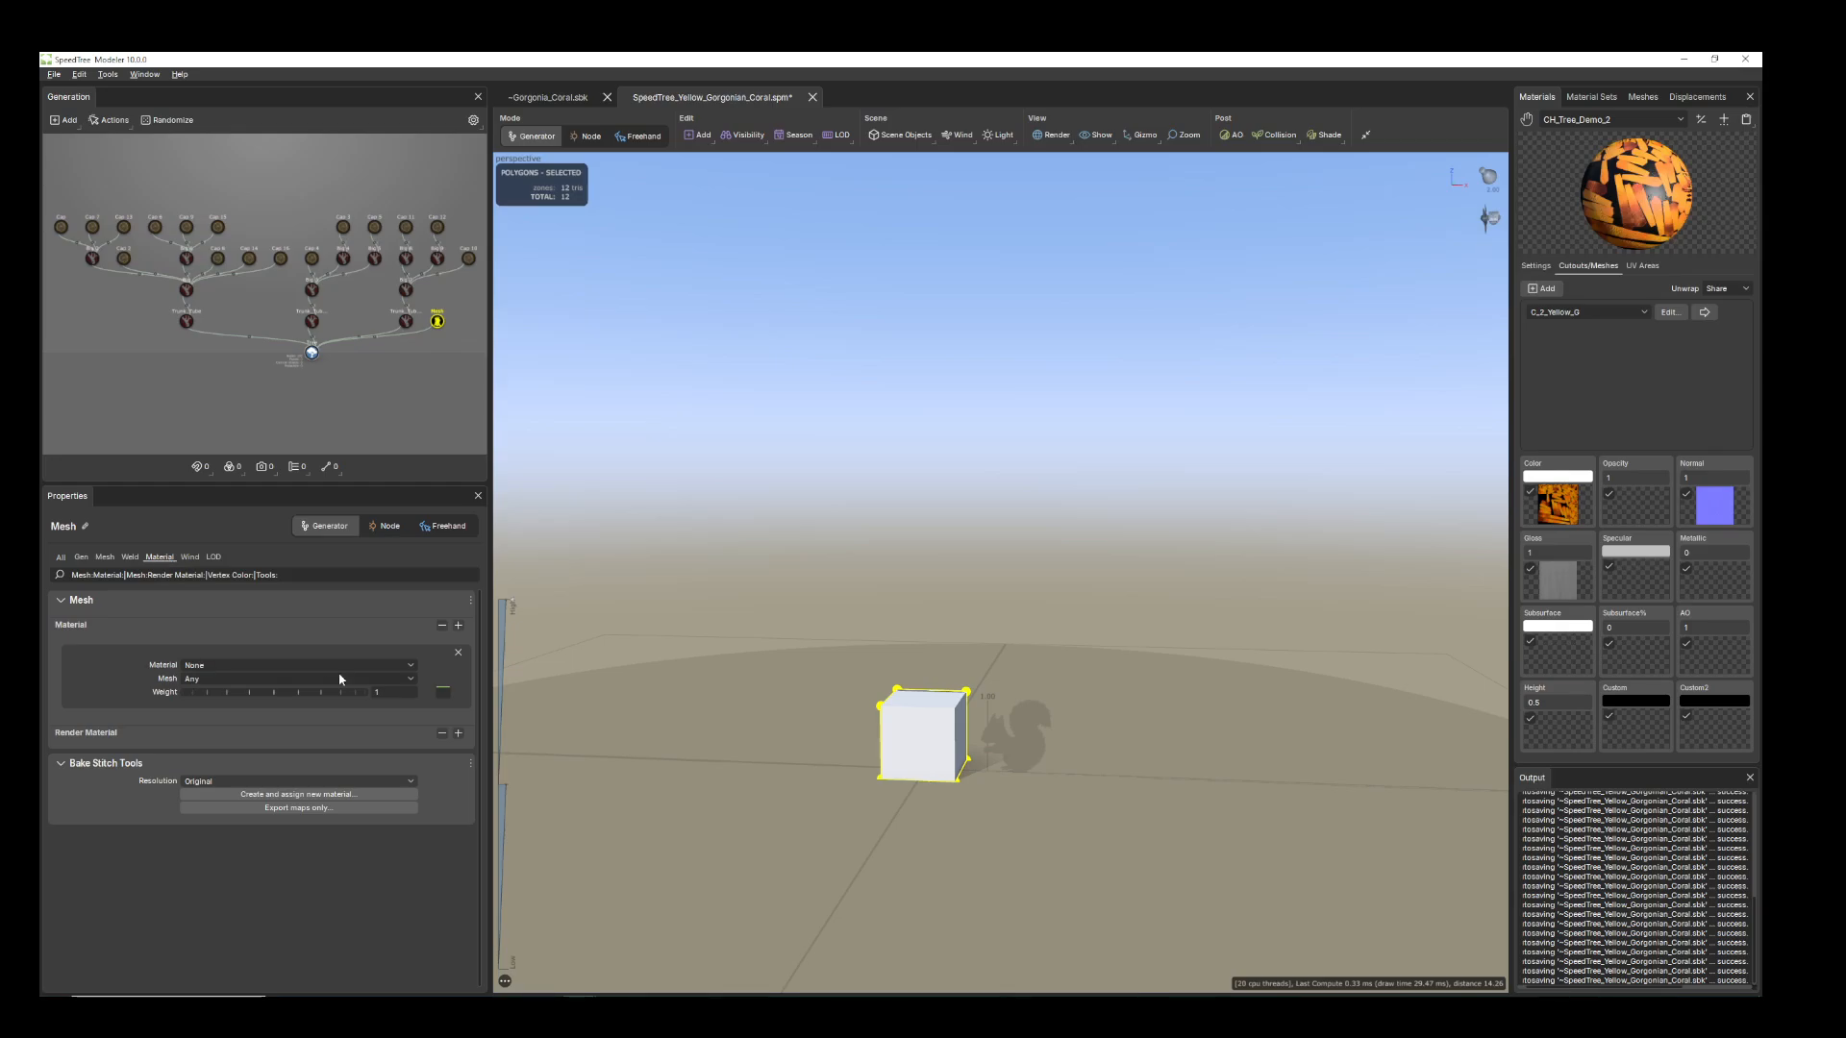
{"action": "left_click", "coordinate": [410, 665]}
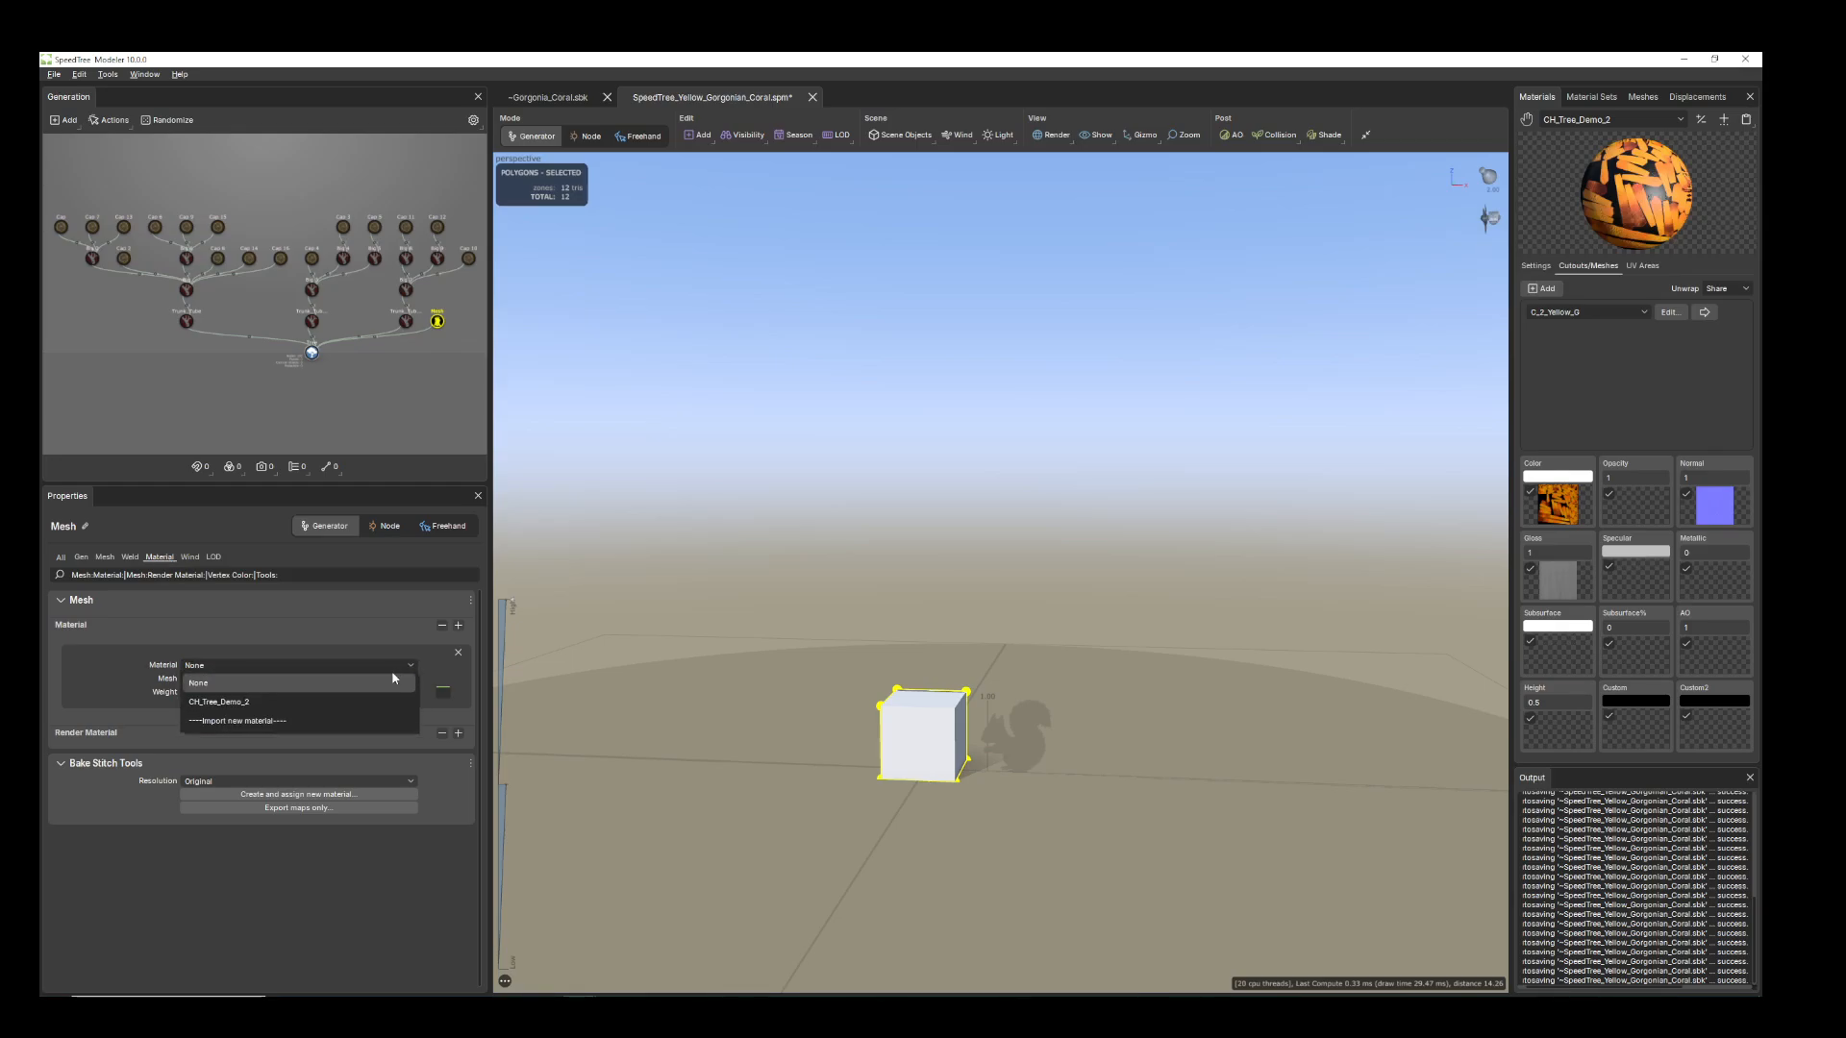
{"action": "left_click", "coordinate": [254, 704]}
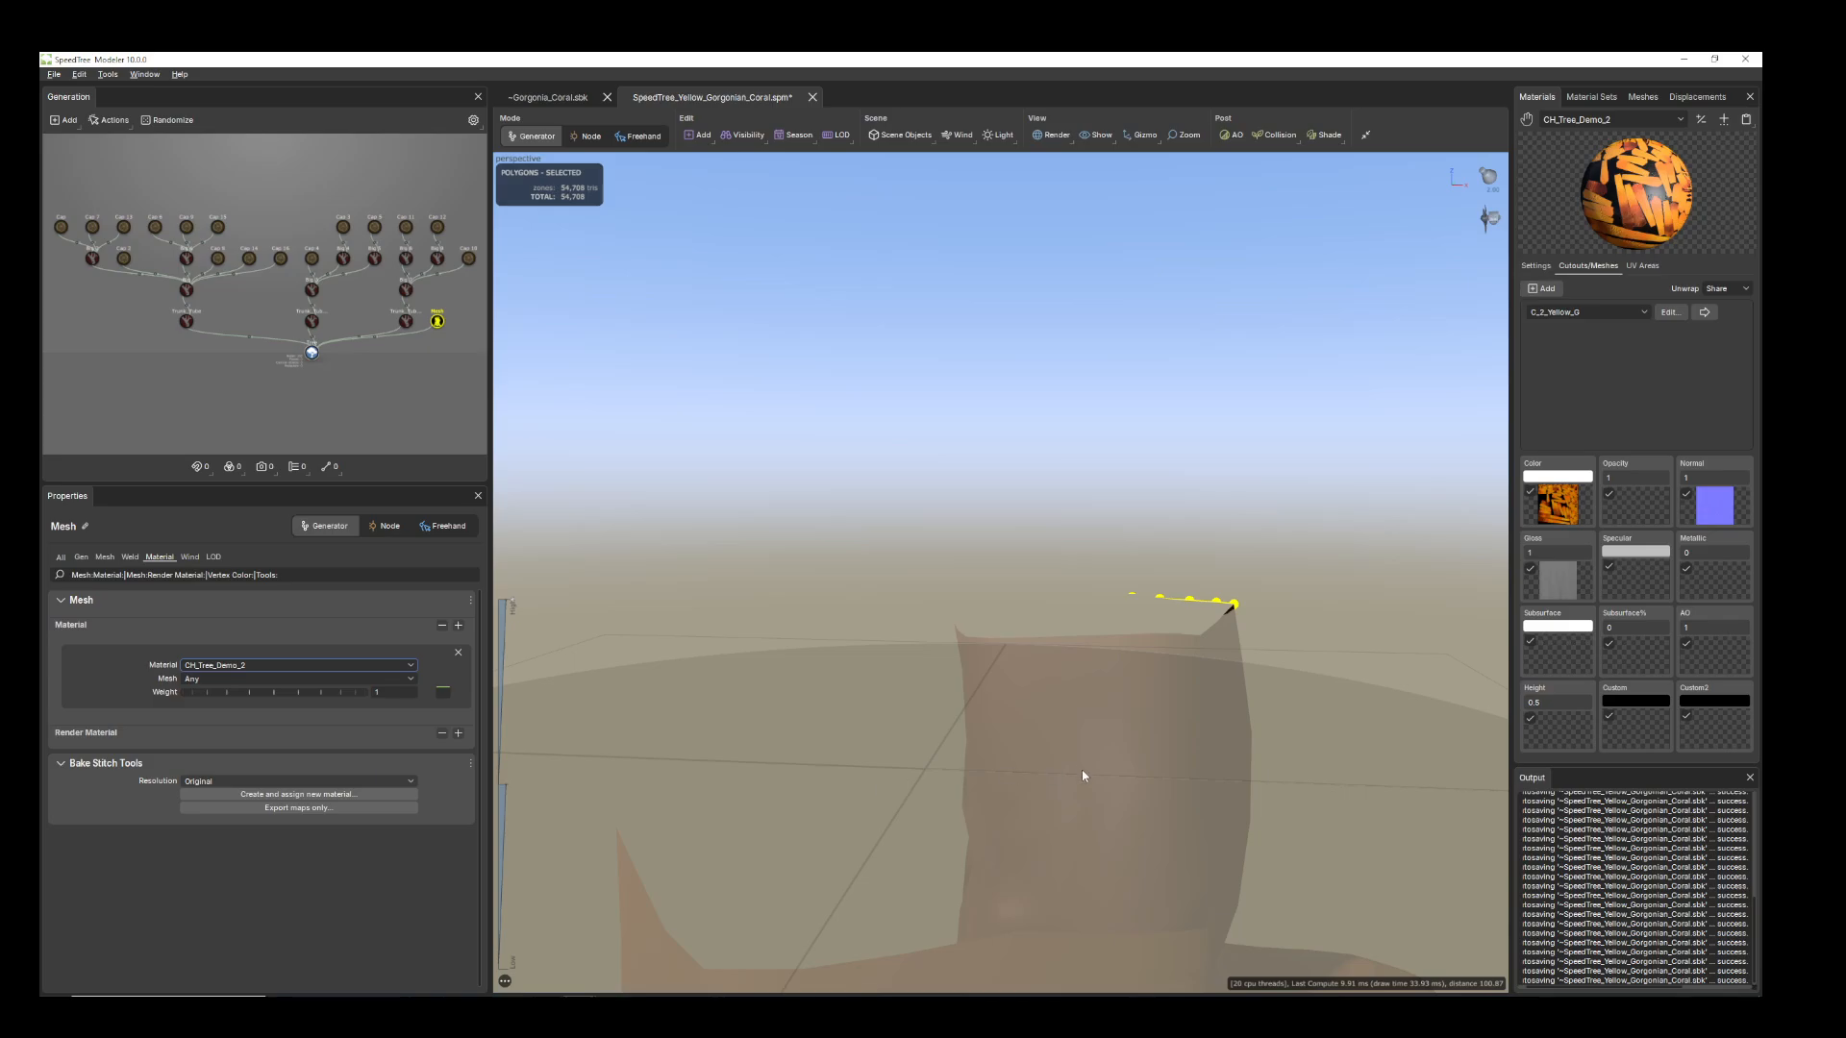
Try the Y-Up RH and Y-Up LH orientations on the imported coral mesh
{"action": "scroll", "coordinate": [1083, 766], "scroll_direction": "down", "scroll_amount": 4}
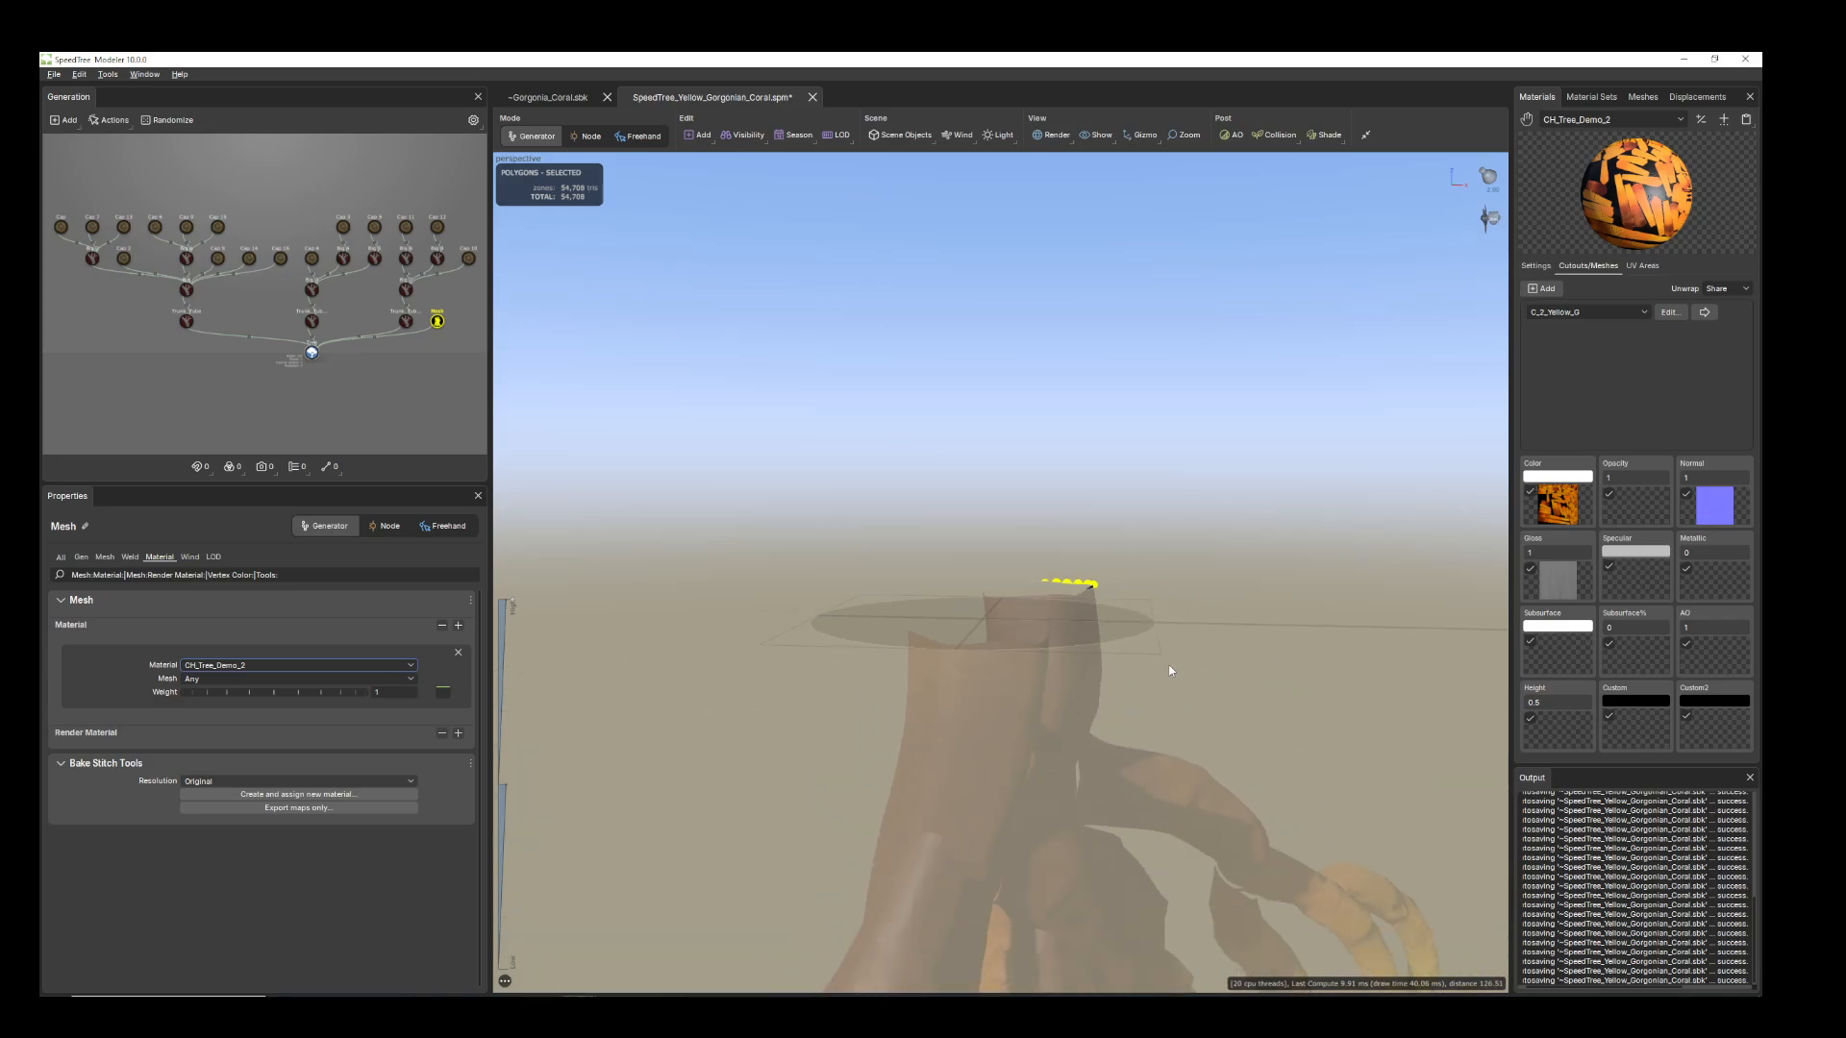
{"action": "scroll", "coordinate": [997, 731], "scroll_direction": "down", "scroll_amount": 6}
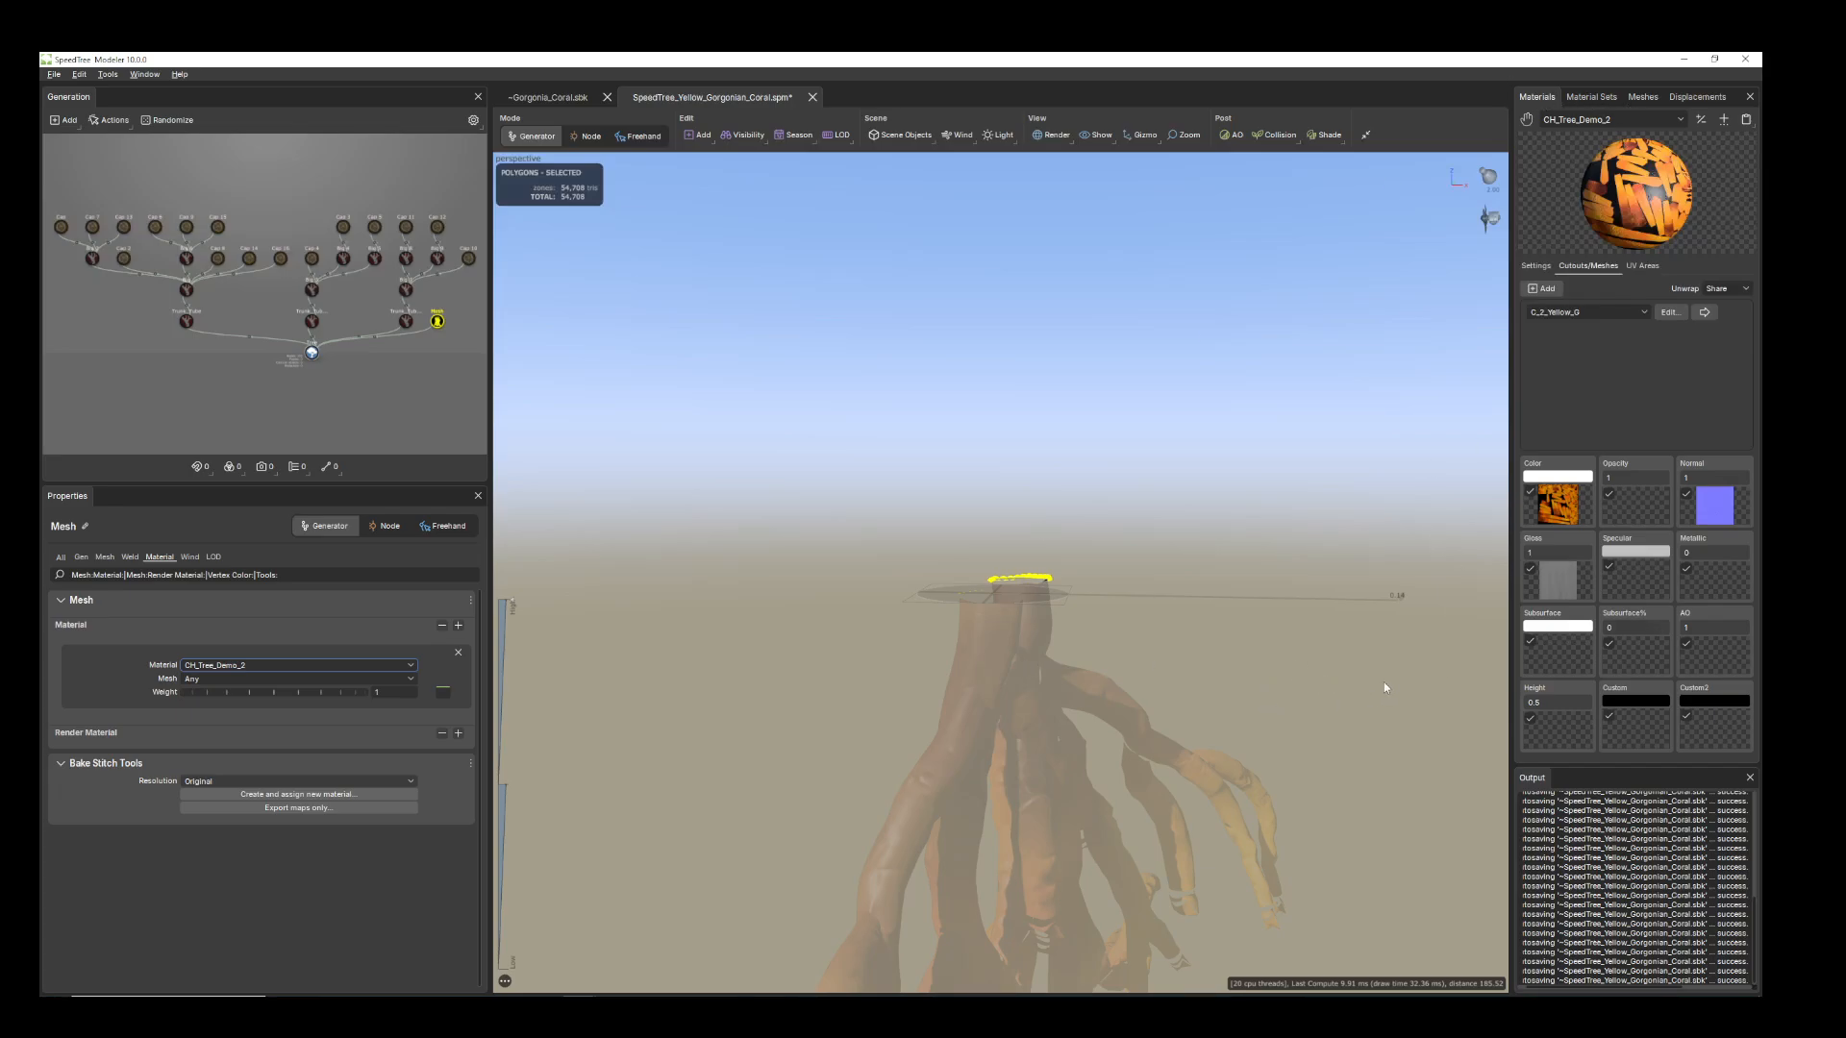
{"action": "left_click_drag", "start_coordinate": [1385, 683], "coordinate": [1369, 662]}
{"action": "left_click_drag", "start_coordinate": [1371, 566], "coordinate": [1341, 646]}
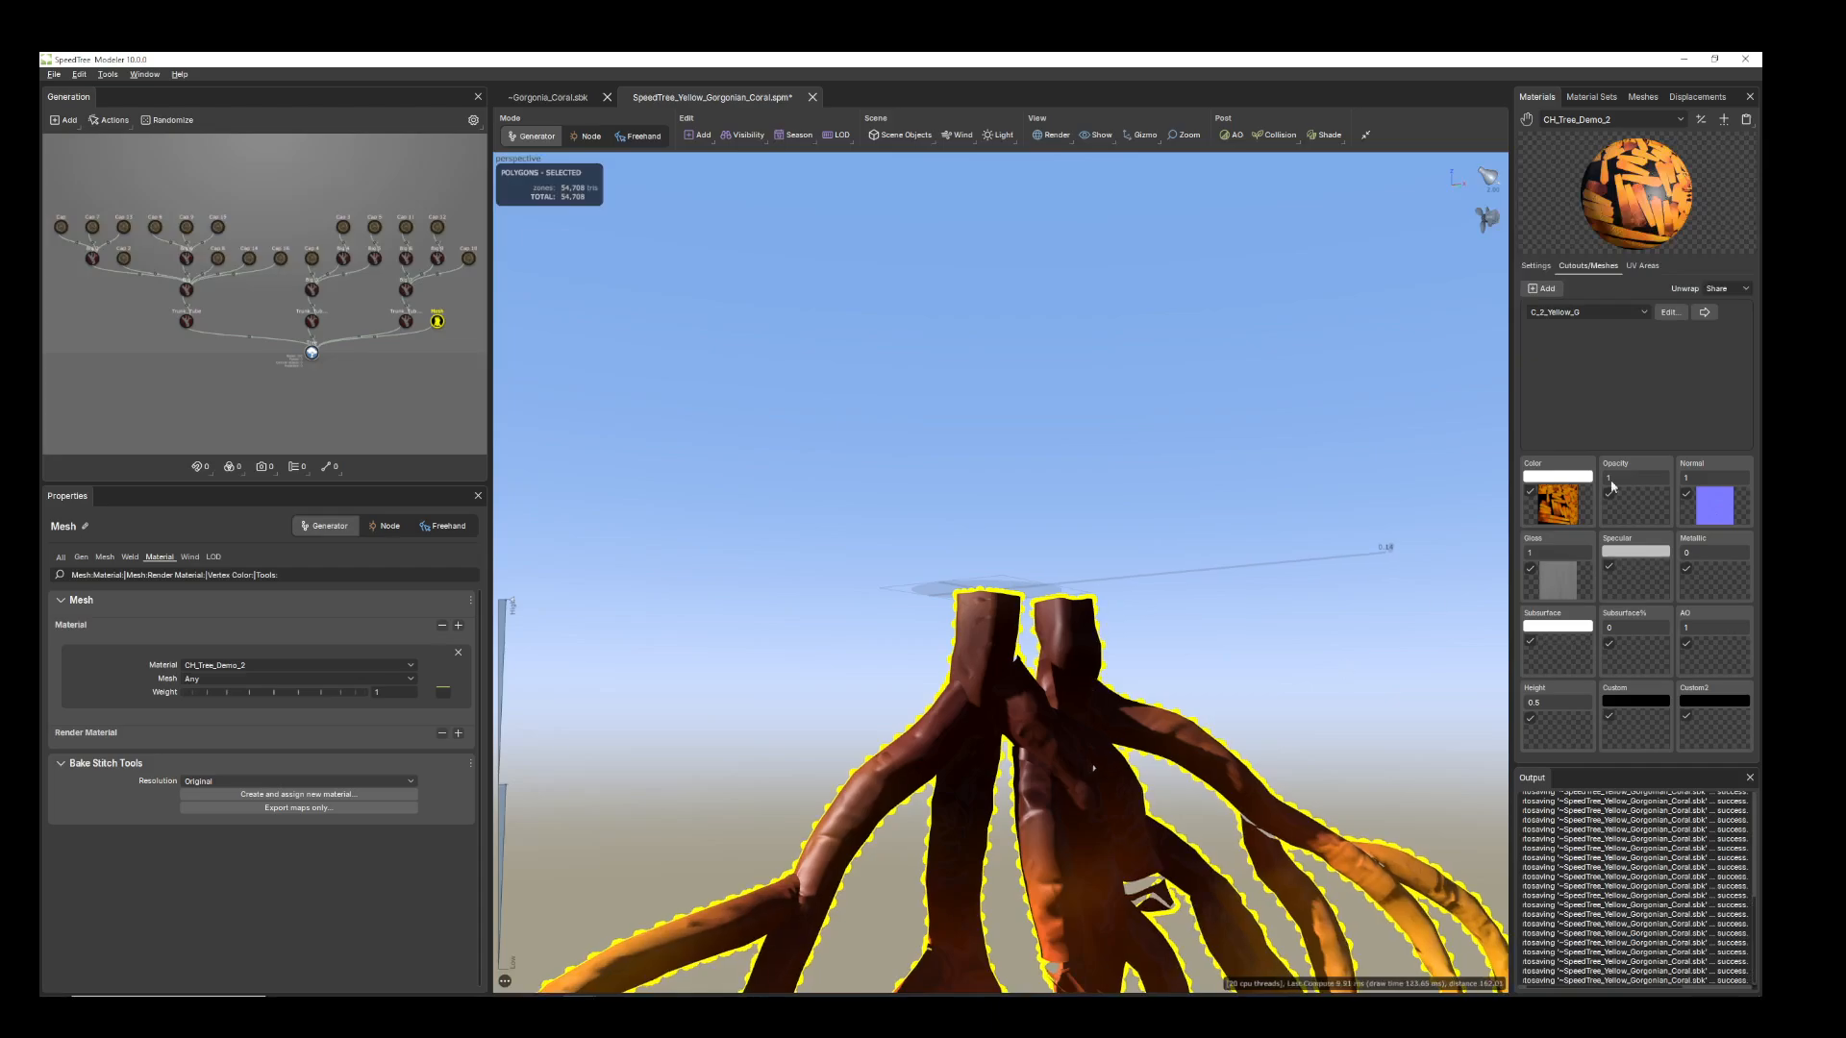
{"action": "left_click", "coordinate": [1647, 102]}
{"action": "left_click", "coordinate": [1620, 670]}
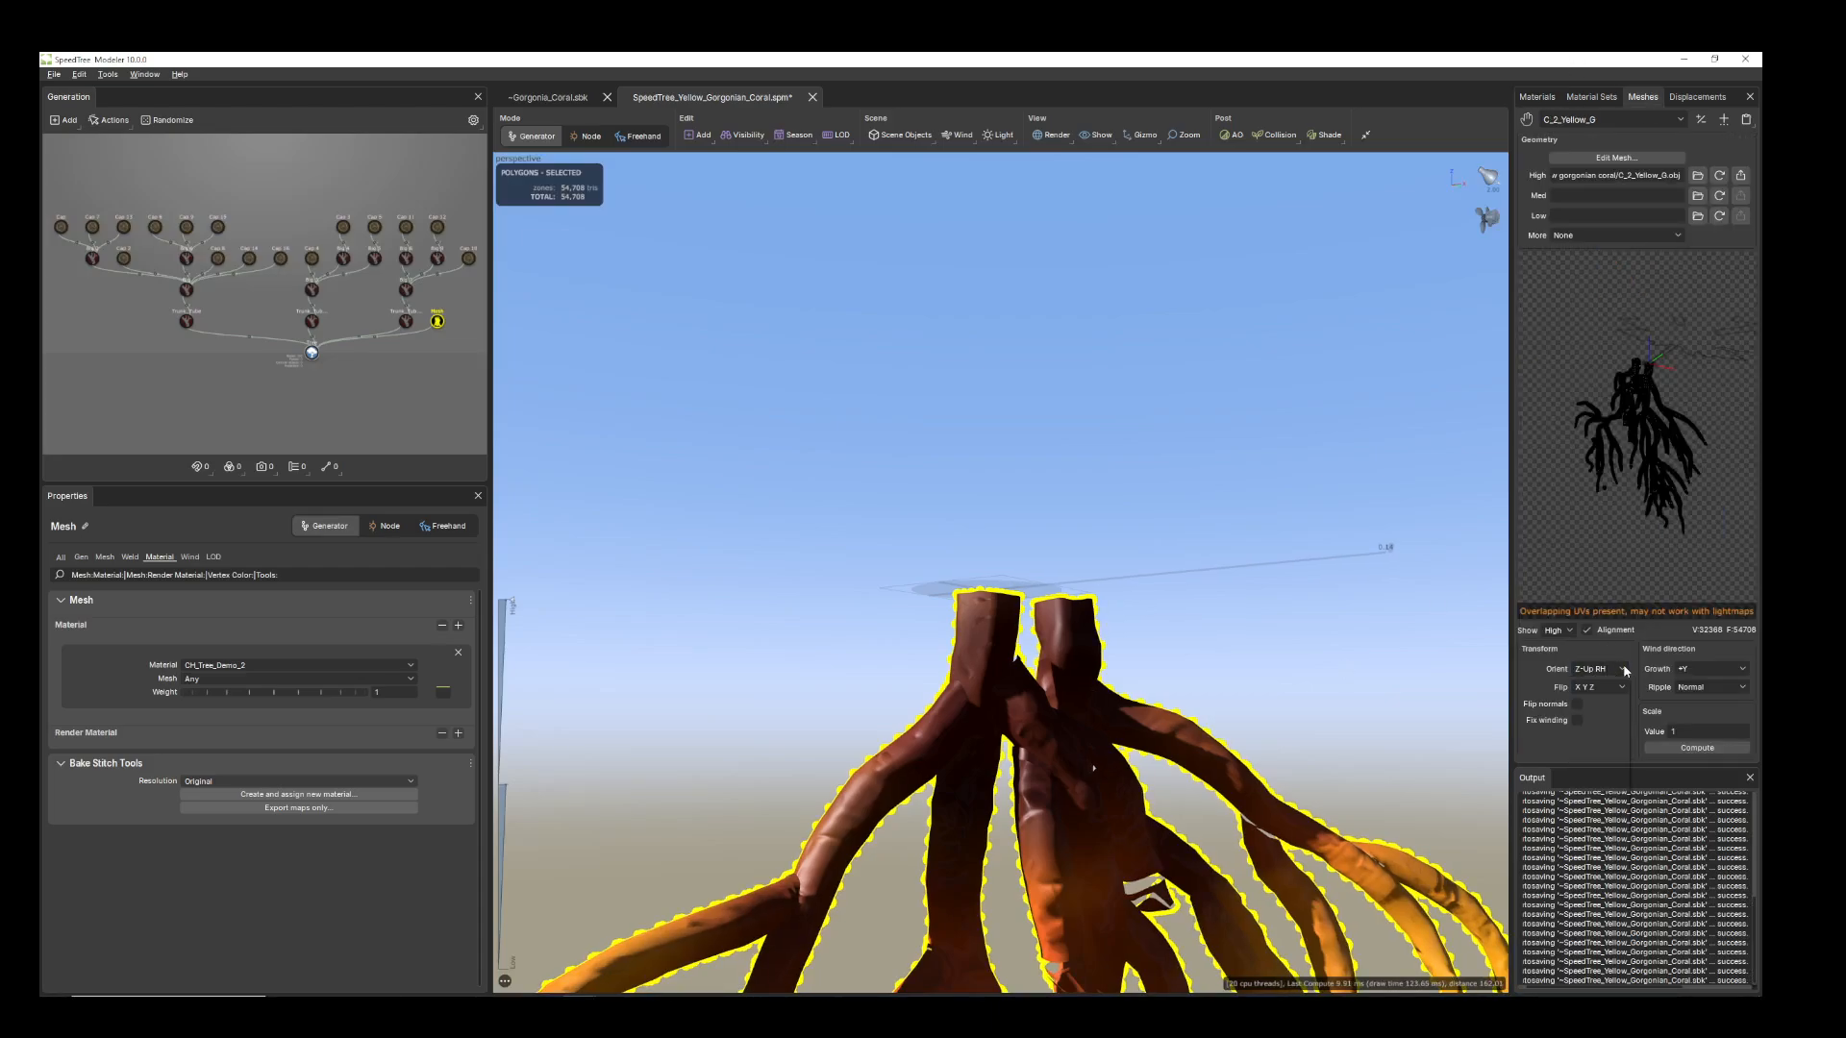
{"action": "left_click", "coordinate": [1594, 708]}
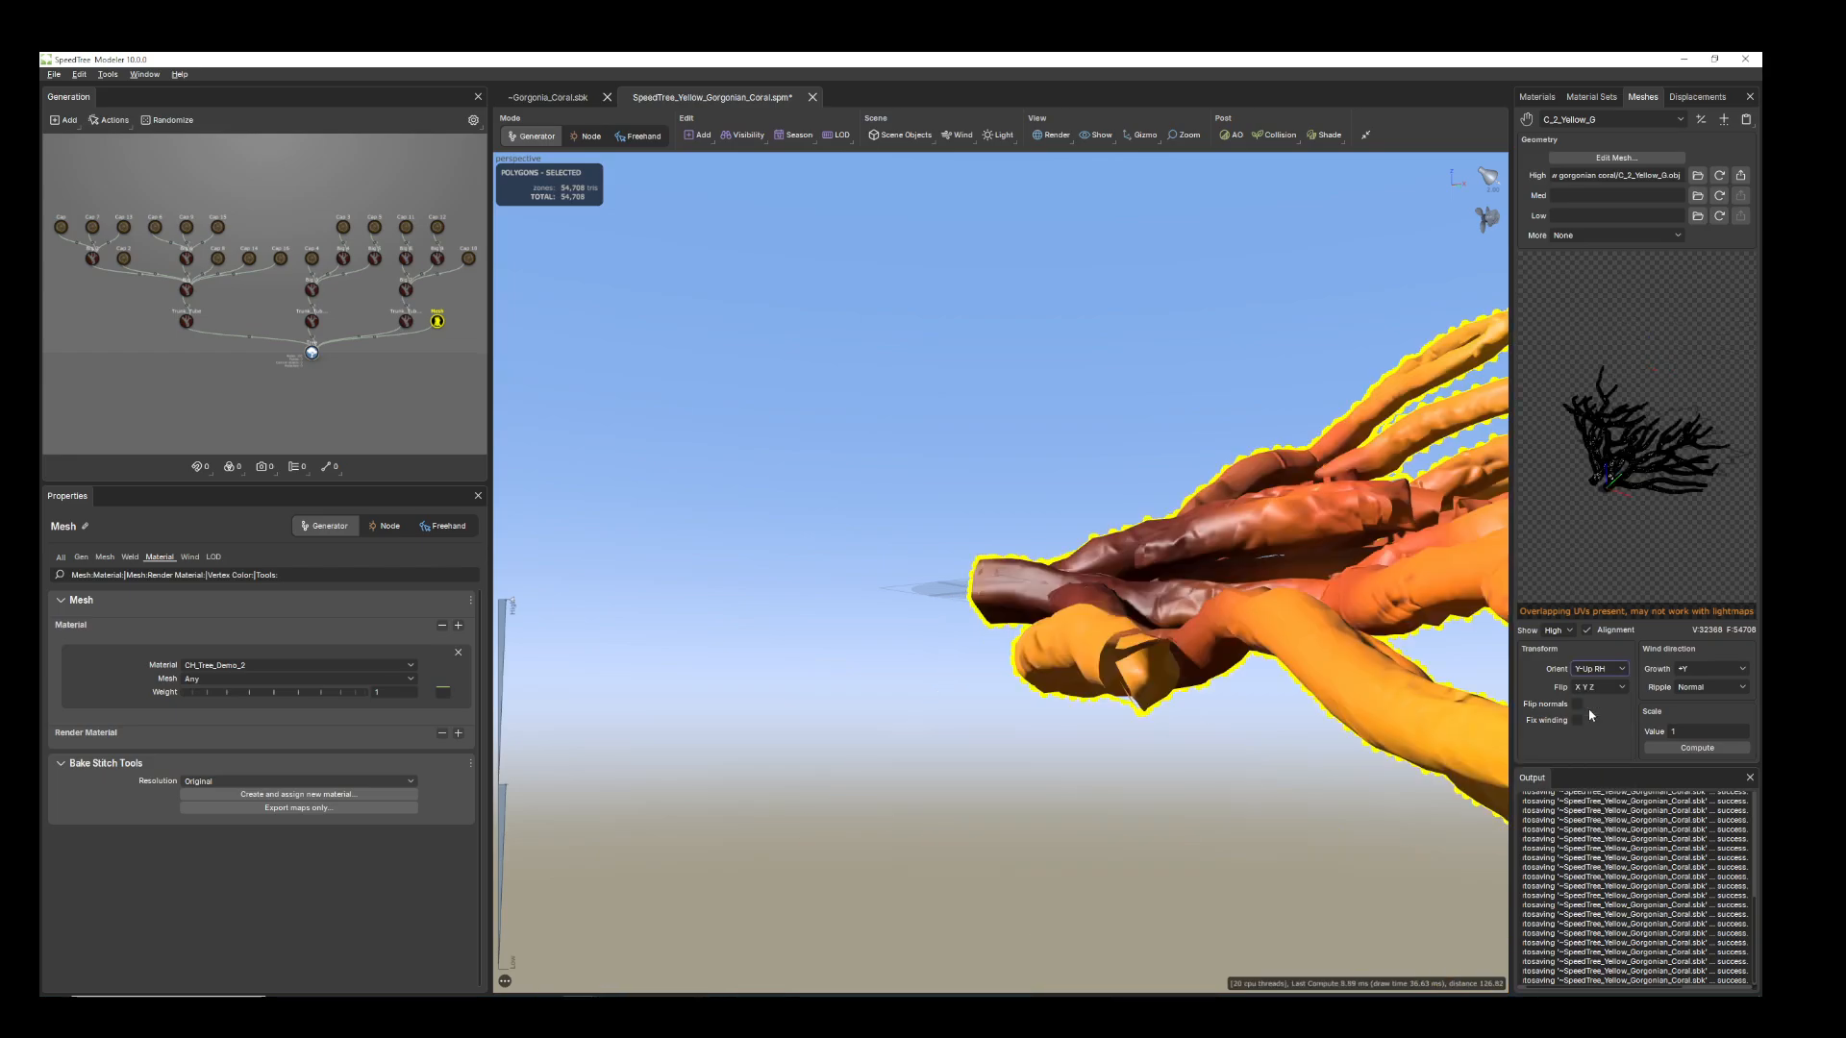
{"action": "left_click", "coordinate": [1625, 670]}
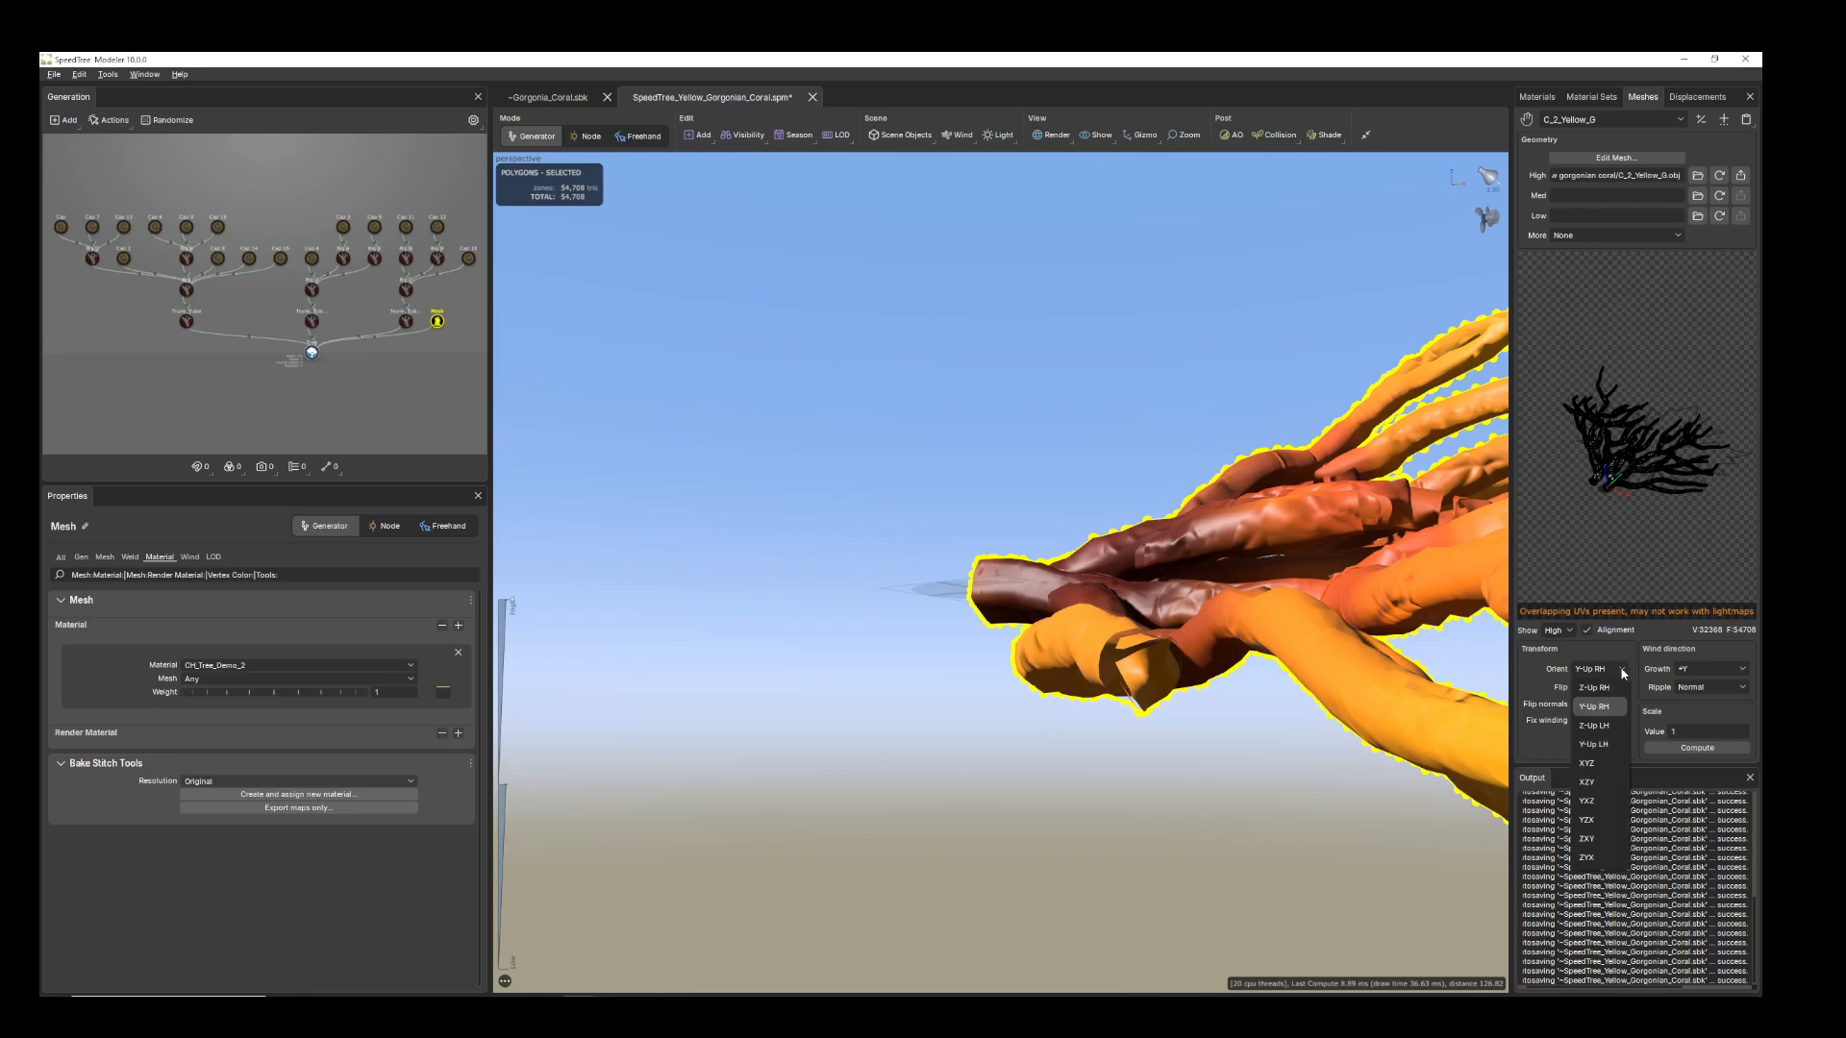
{"action": "left_click", "coordinate": [1603, 746]}
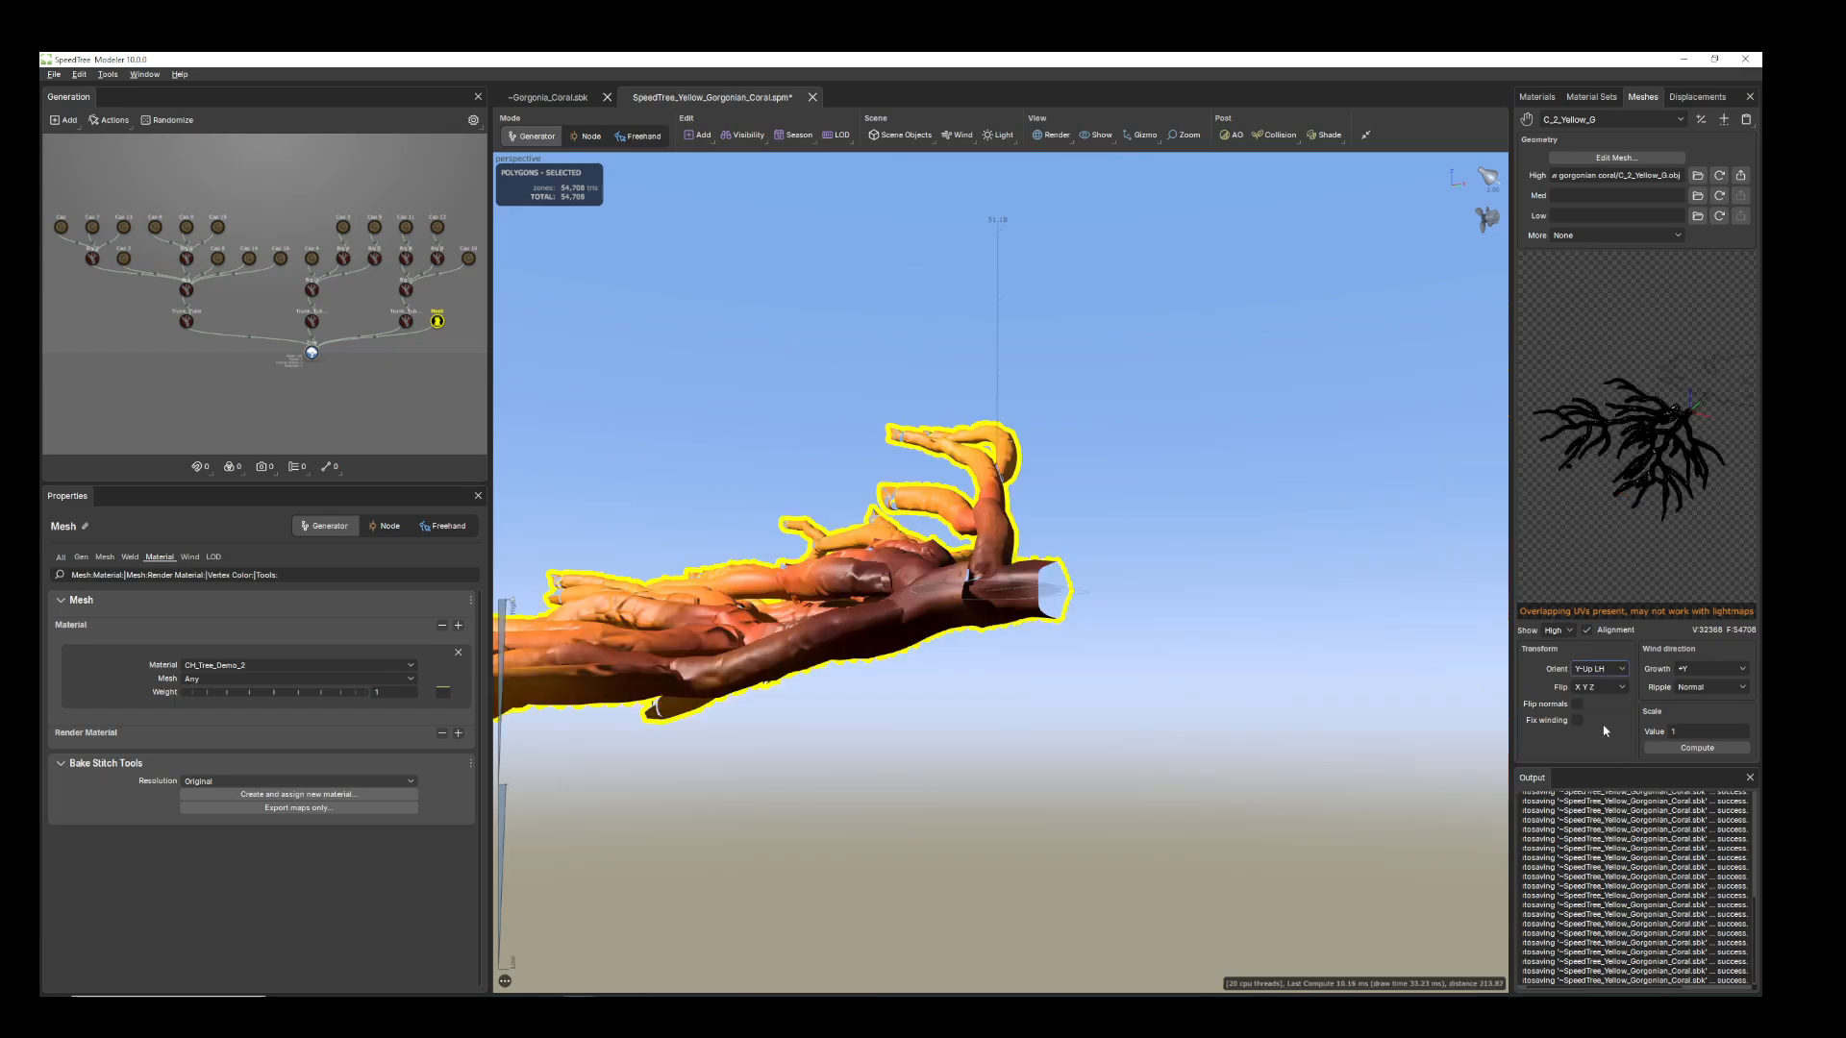
Set the coral mesh's orientation back to Y-Up RH and check it against the ground
{"action": "left_click", "coordinate": [1601, 669]}
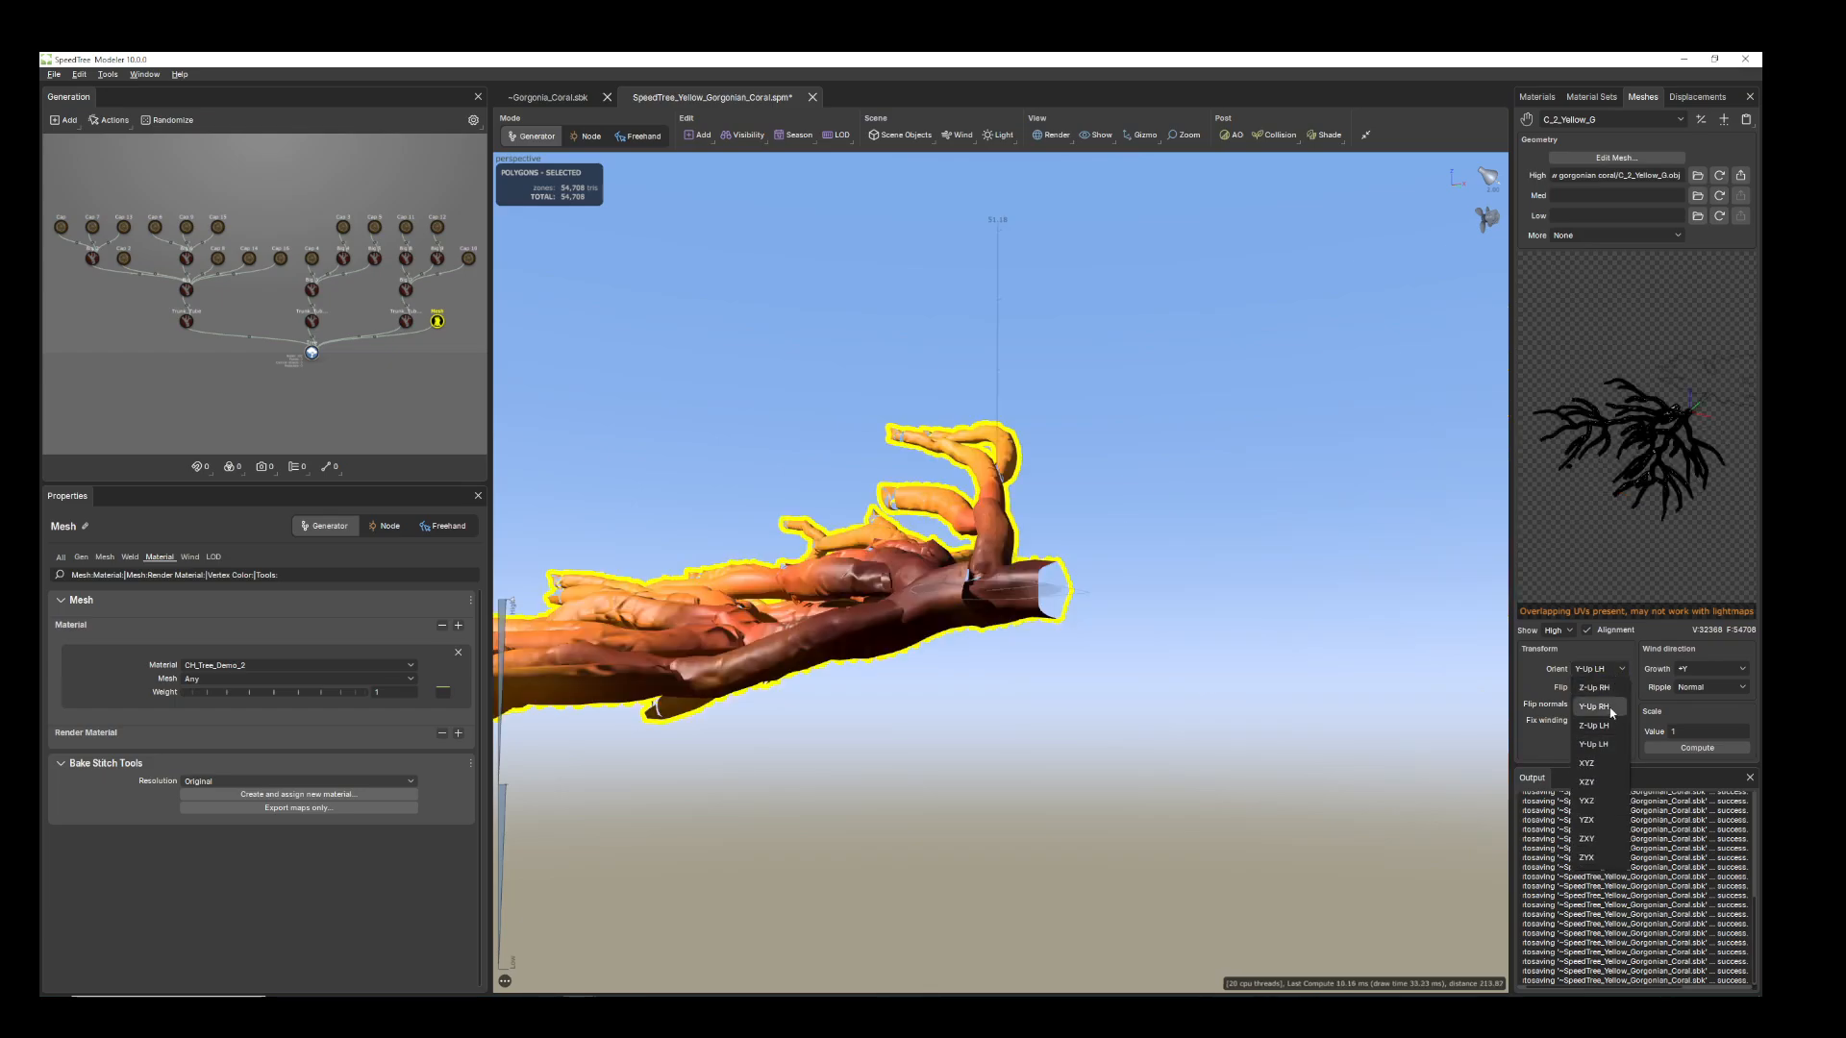
{"action": "left_click", "coordinate": [1611, 712]}
{"action": "left_click_drag", "start_coordinate": [1283, 781], "coordinate": [1096, 752]}
{"action": "scroll", "coordinate": [1096, 753], "scroll_direction": "up", "scroll_amount": 3}
{"action": "left_click_drag", "start_coordinate": [1096, 664], "coordinate": [1108, 735]}
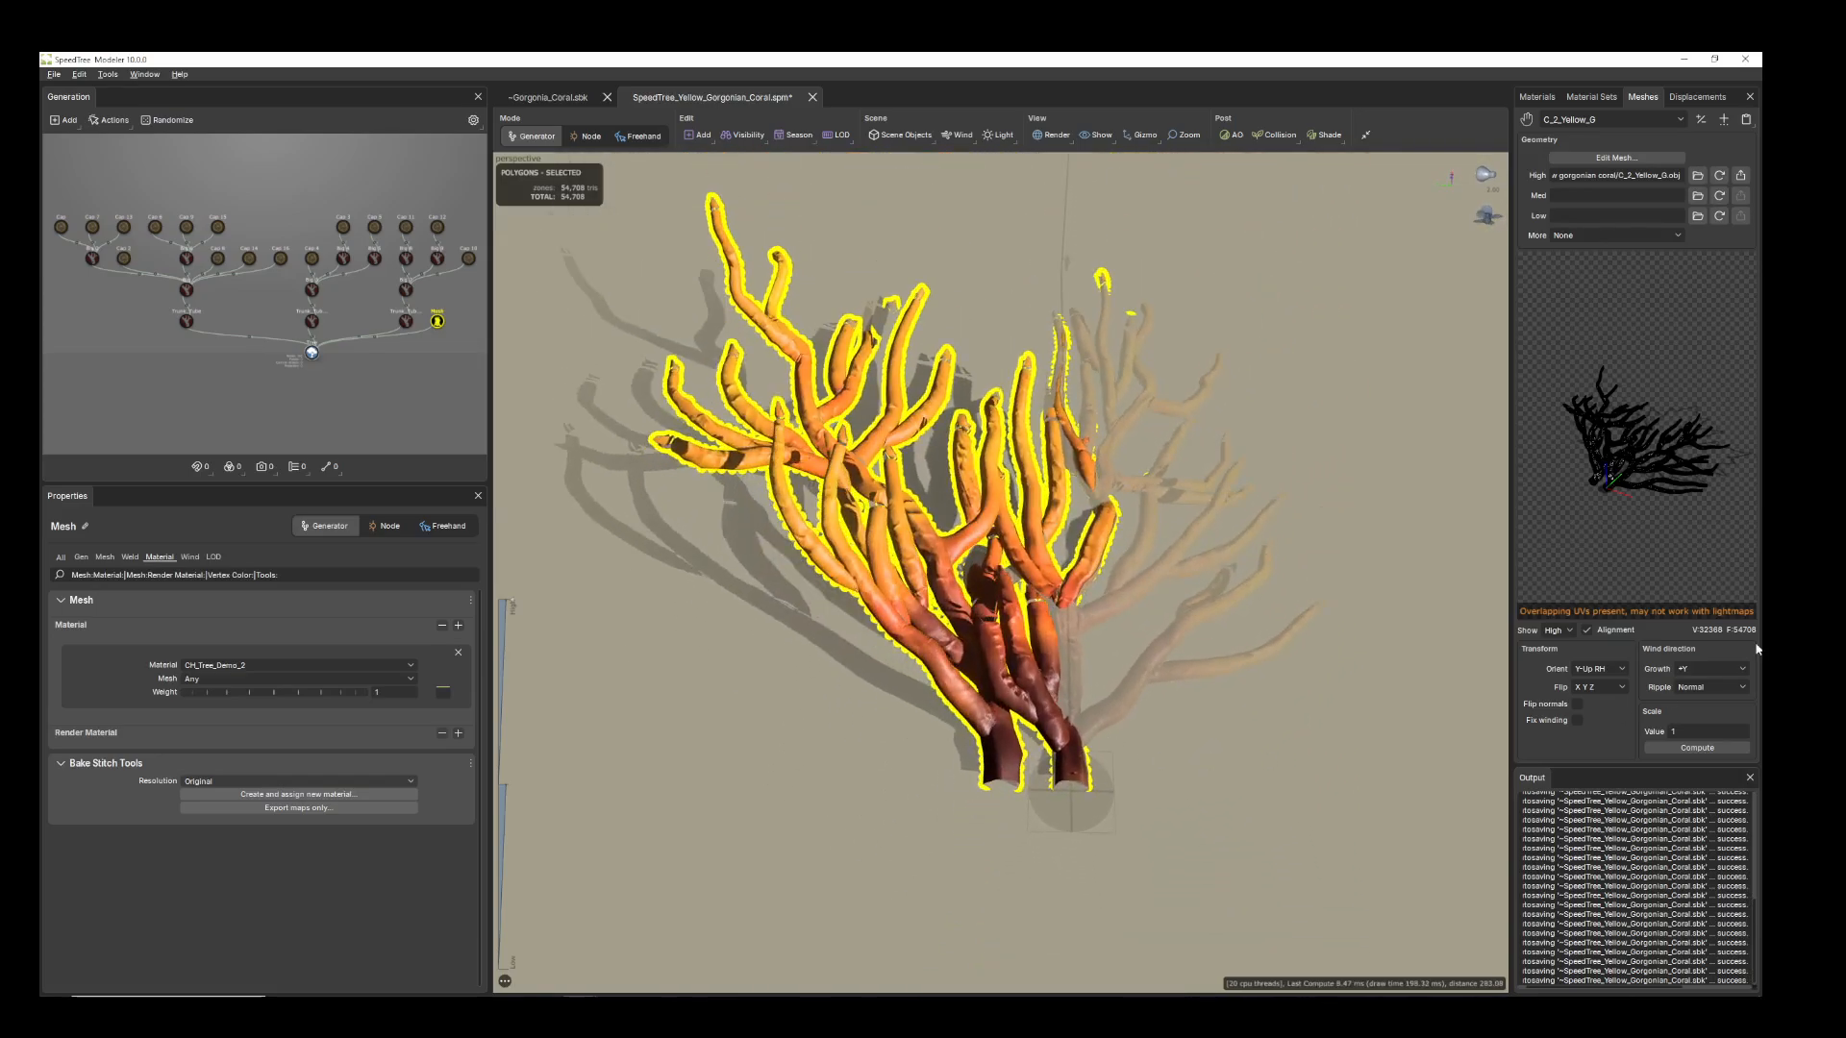
Compare the Z-Up RH, Y-Up RH and Y-Up LH orientations on the coral mesh in turn
{"action": "left_click", "coordinate": [1625, 670]}
{"action": "left_click", "coordinate": [1606, 689]}
{"action": "left_click", "coordinate": [1622, 670]}
{"action": "left_click", "coordinate": [1604, 708]}
{"action": "left_click", "coordinate": [1624, 672]}
{"action": "left_click", "coordinate": [1602, 756]}
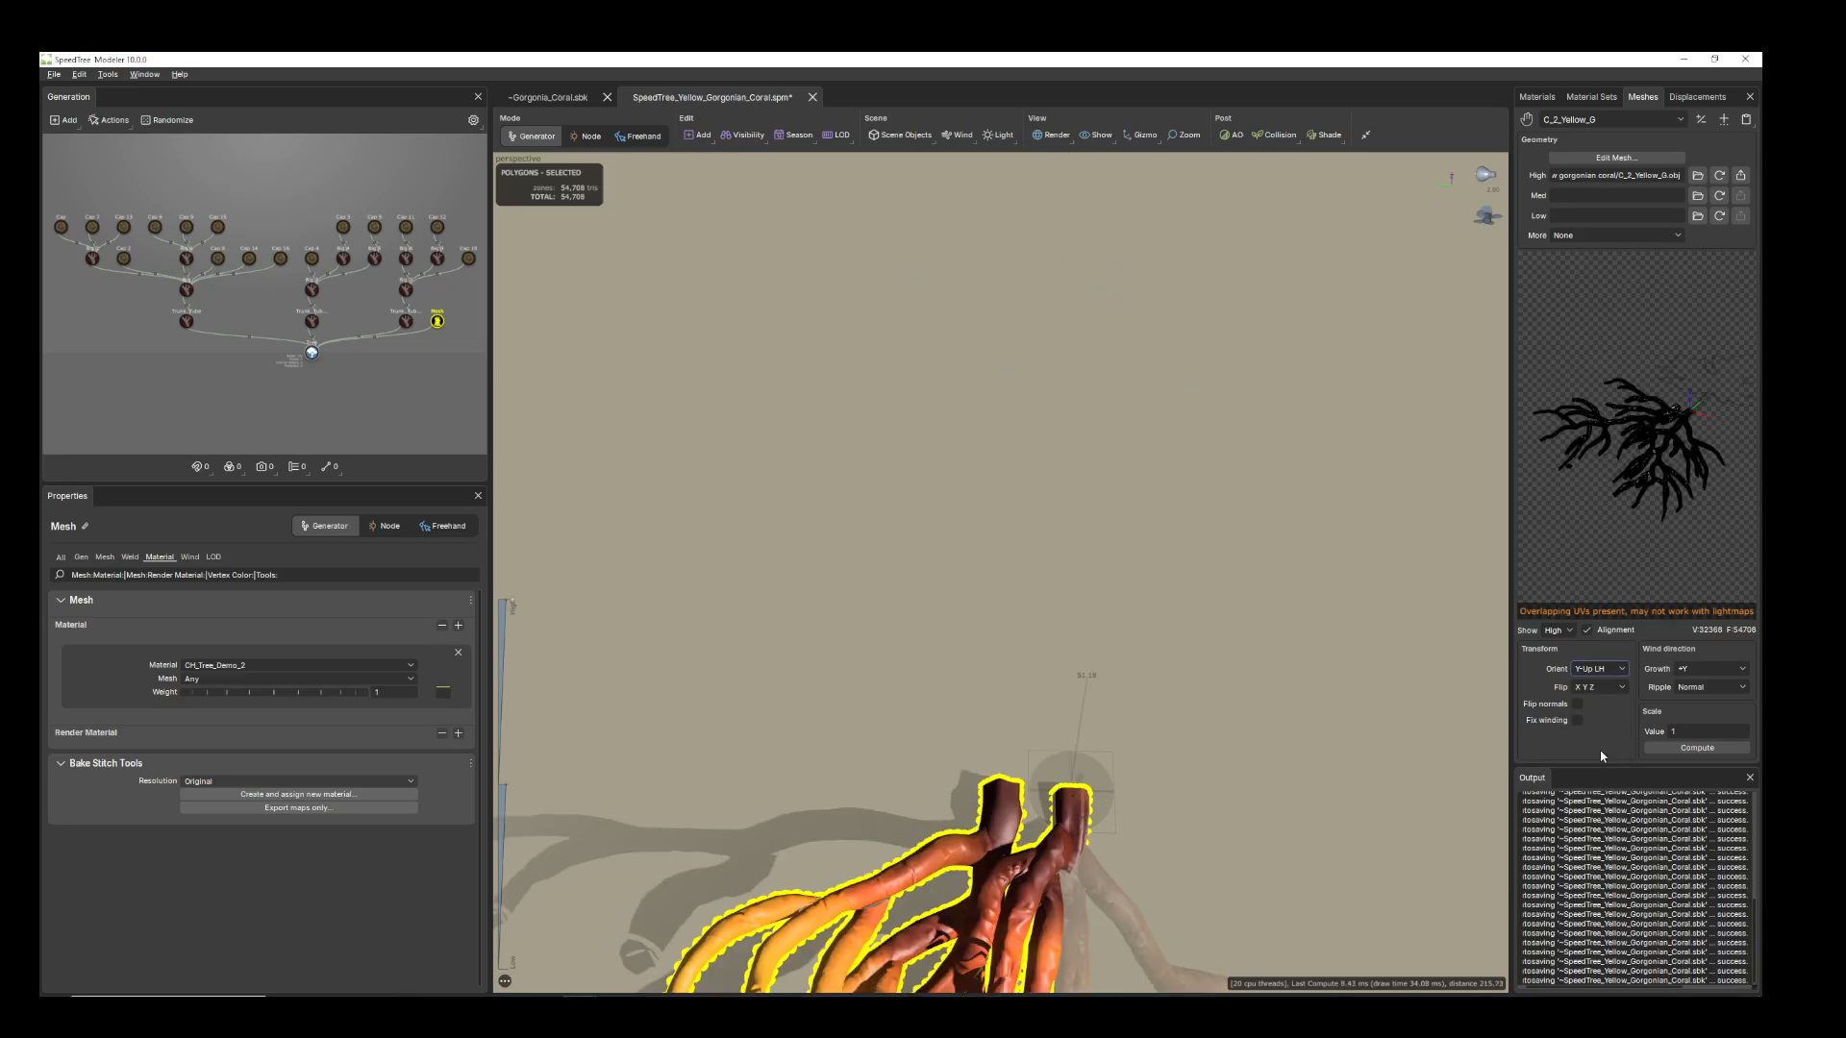
Set the coral mesh's orientation to Z-Up LH and check how it stands on the ground
{"action": "left_click", "coordinate": [1625, 671]}
{"action": "left_click", "coordinate": [1601, 731]}
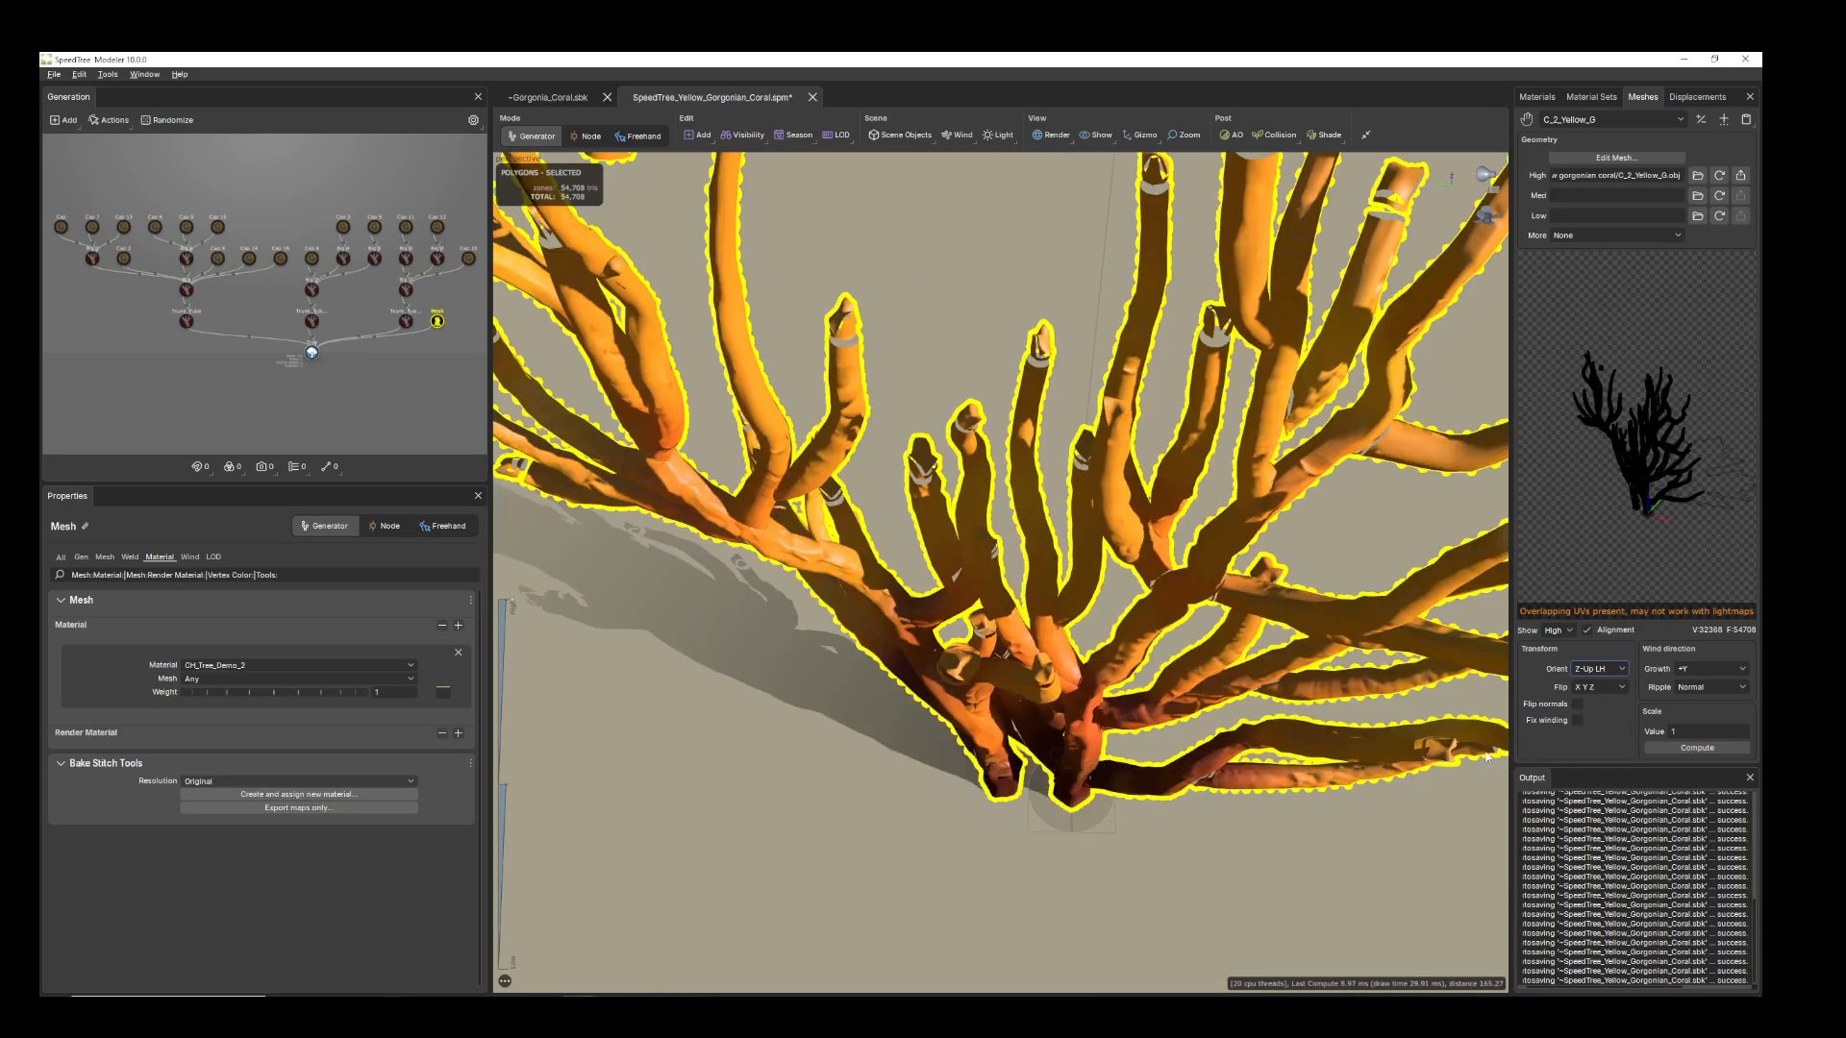
{"action": "scroll", "coordinate": [1079, 859], "scroll_direction": "down", "scroll_amount": 5}
{"action": "left_click_drag", "start_coordinate": [1088, 852], "coordinate": [1141, 779]}
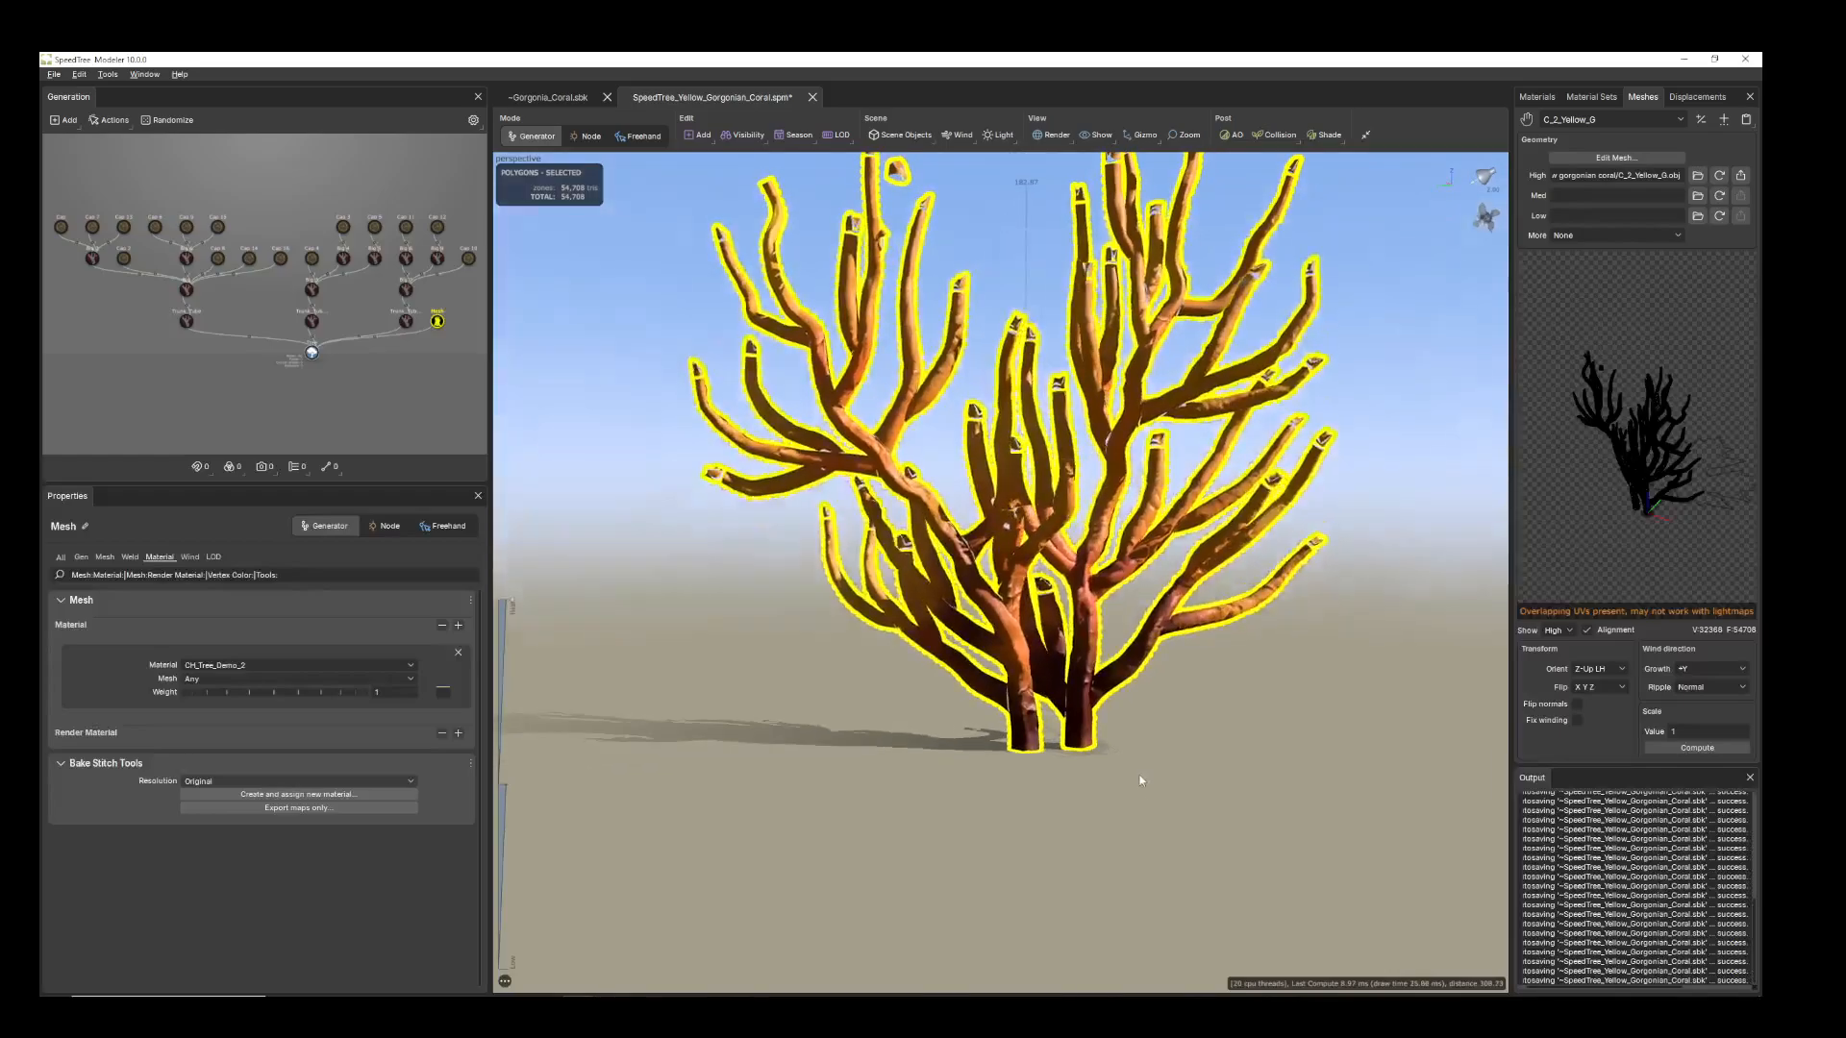
Examine the reoriented coral mesh from several sides and distances, and clear its selection
{"action": "scroll", "coordinate": [1154, 780], "scroll_direction": "down", "scroll_amount": 4}
{"action": "left_click_drag", "start_coordinate": [1280, 808], "coordinate": [1064, 750]}
{"action": "scroll", "coordinate": [1065, 745], "scroll_direction": "up", "scroll_amount": 3}
{"action": "middle_click_drag", "start_coordinate": [1065, 745], "coordinate": [1188, 909]}
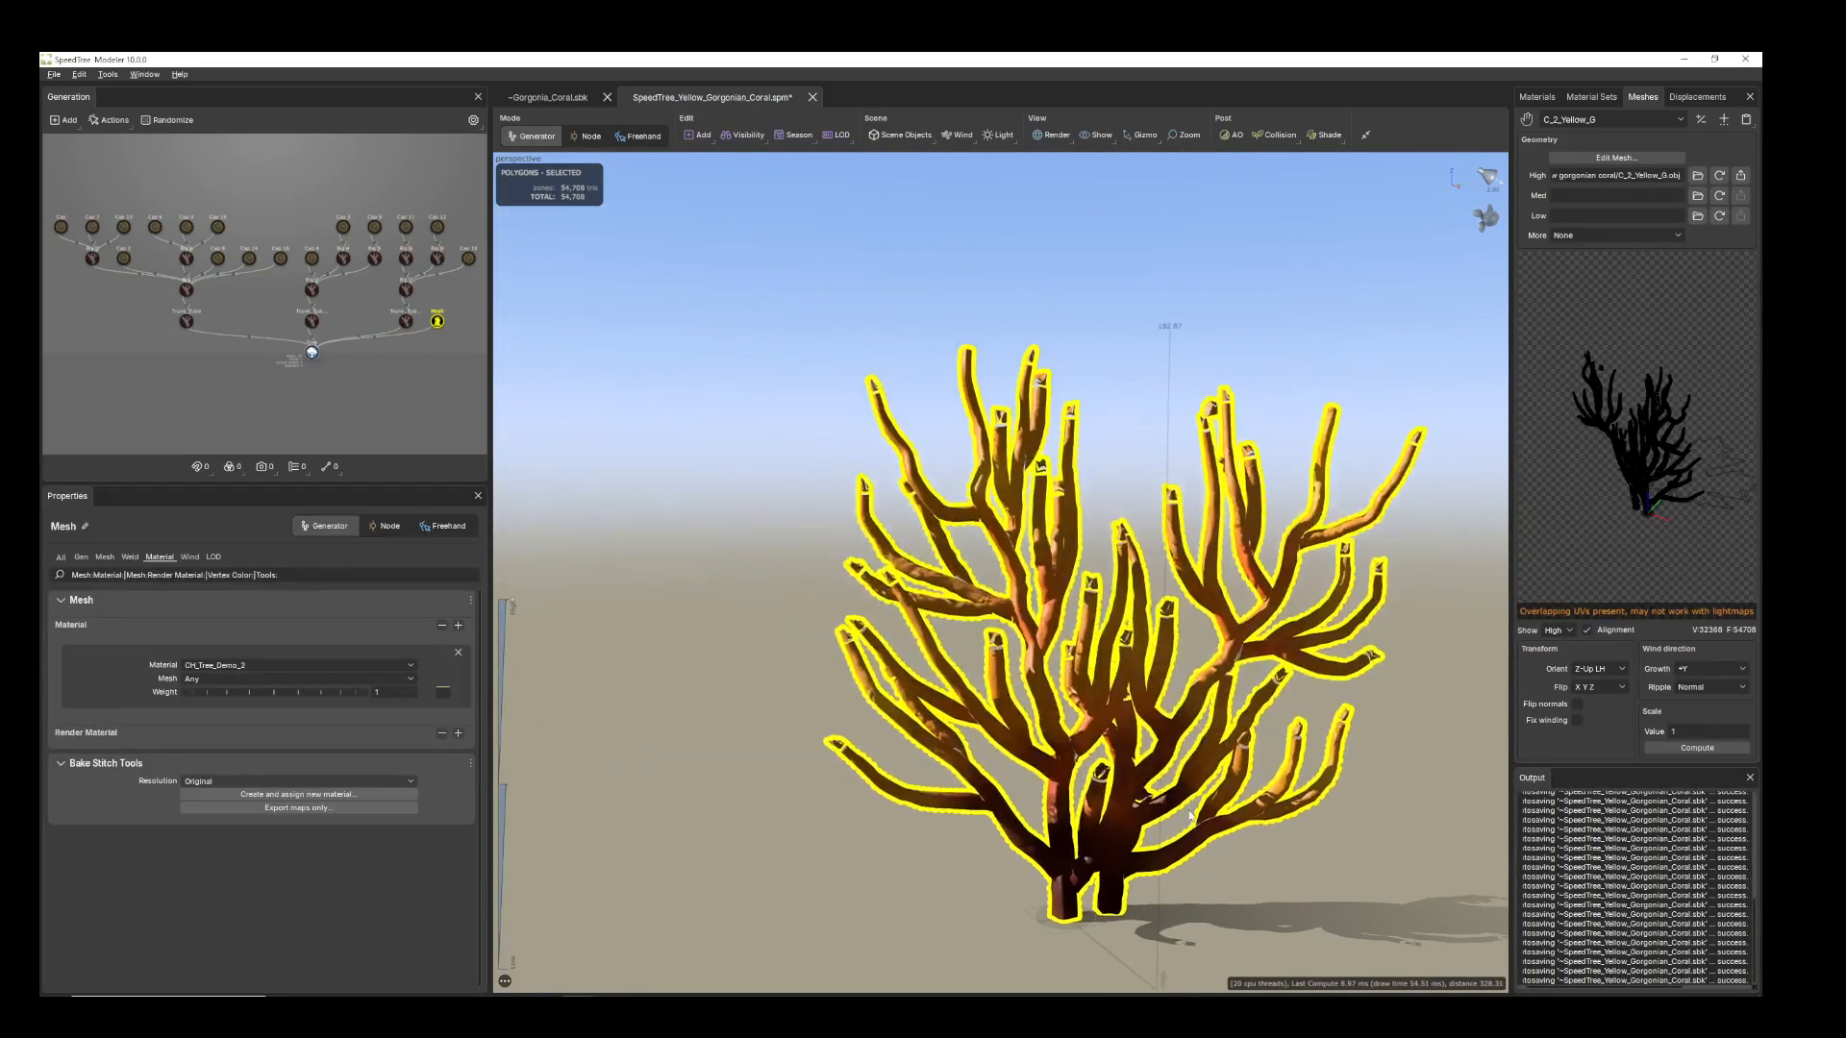
{"action": "left_click_drag", "start_coordinate": [1317, 798], "coordinate": [1123, 817]}
{"action": "scroll", "coordinate": [1144, 803], "scroll_direction": "down", "scroll_amount": 4}
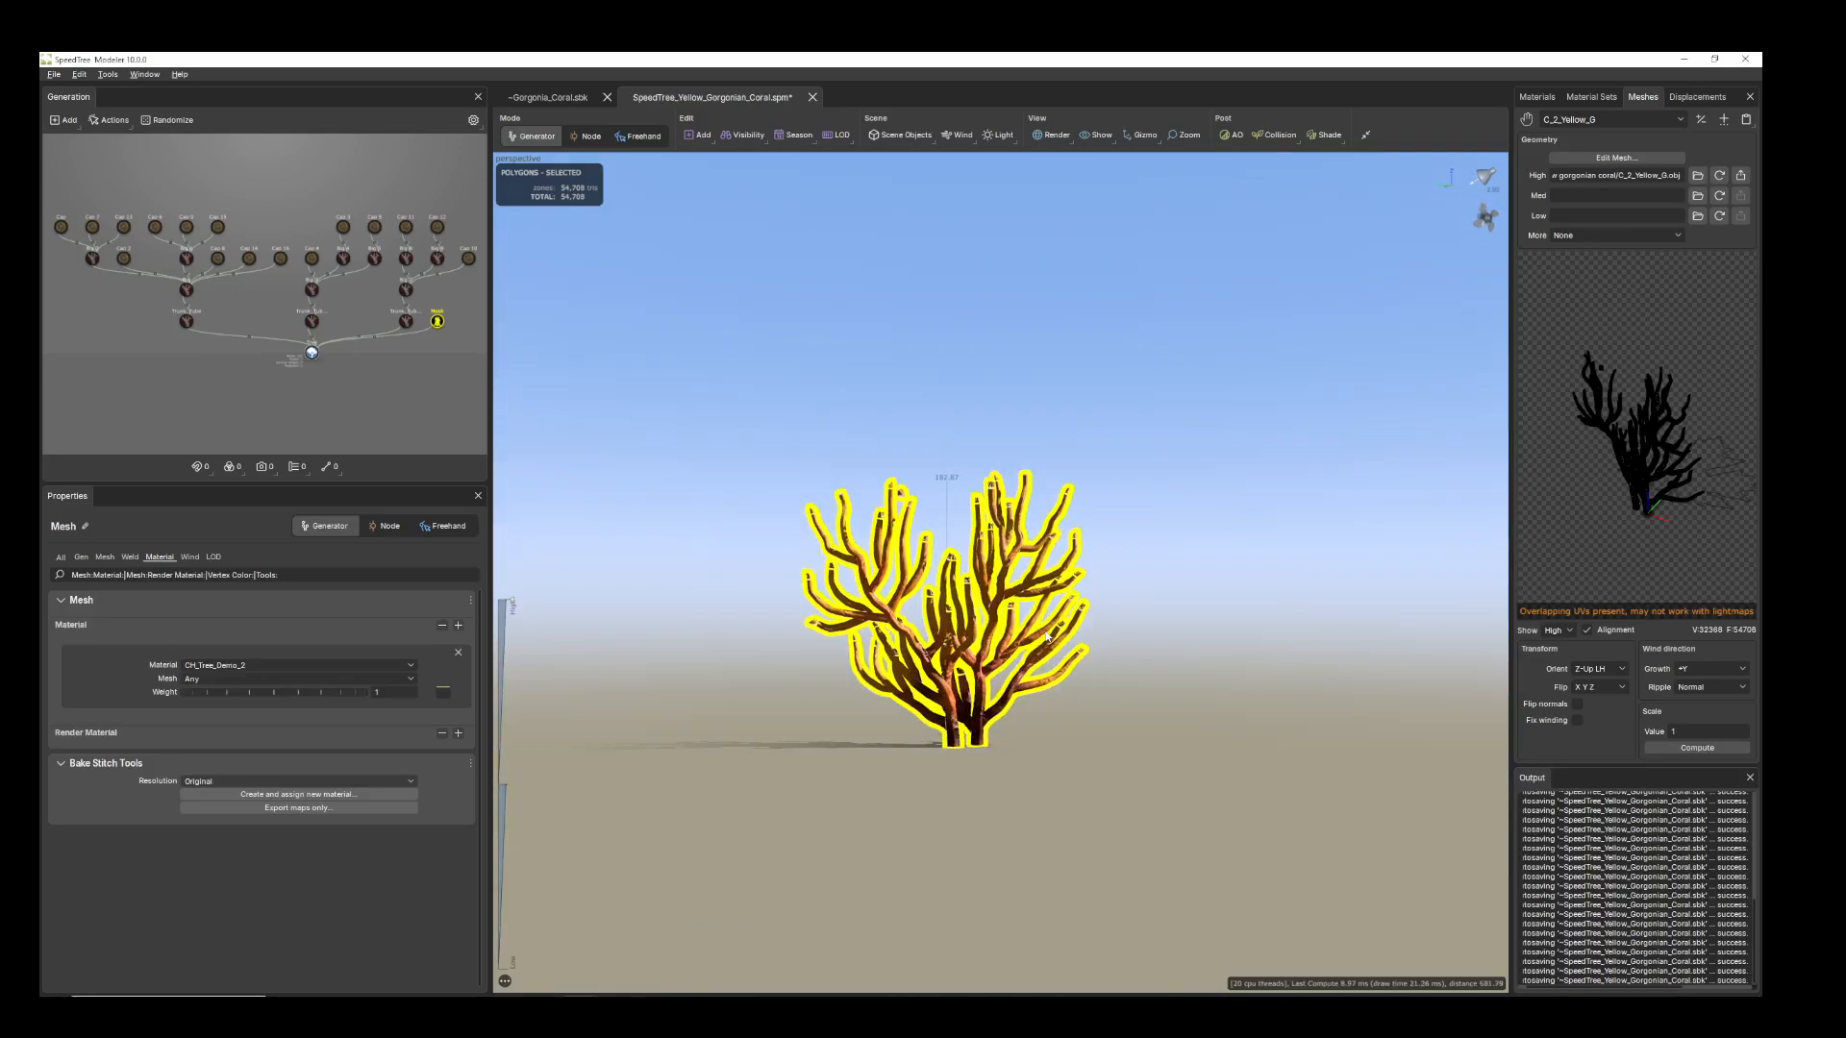
{"action": "left_click", "coordinate": [1133, 644]}
{"action": "scroll", "coordinate": [1001, 720], "scroll_direction": "up", "scroll_amount": 3}
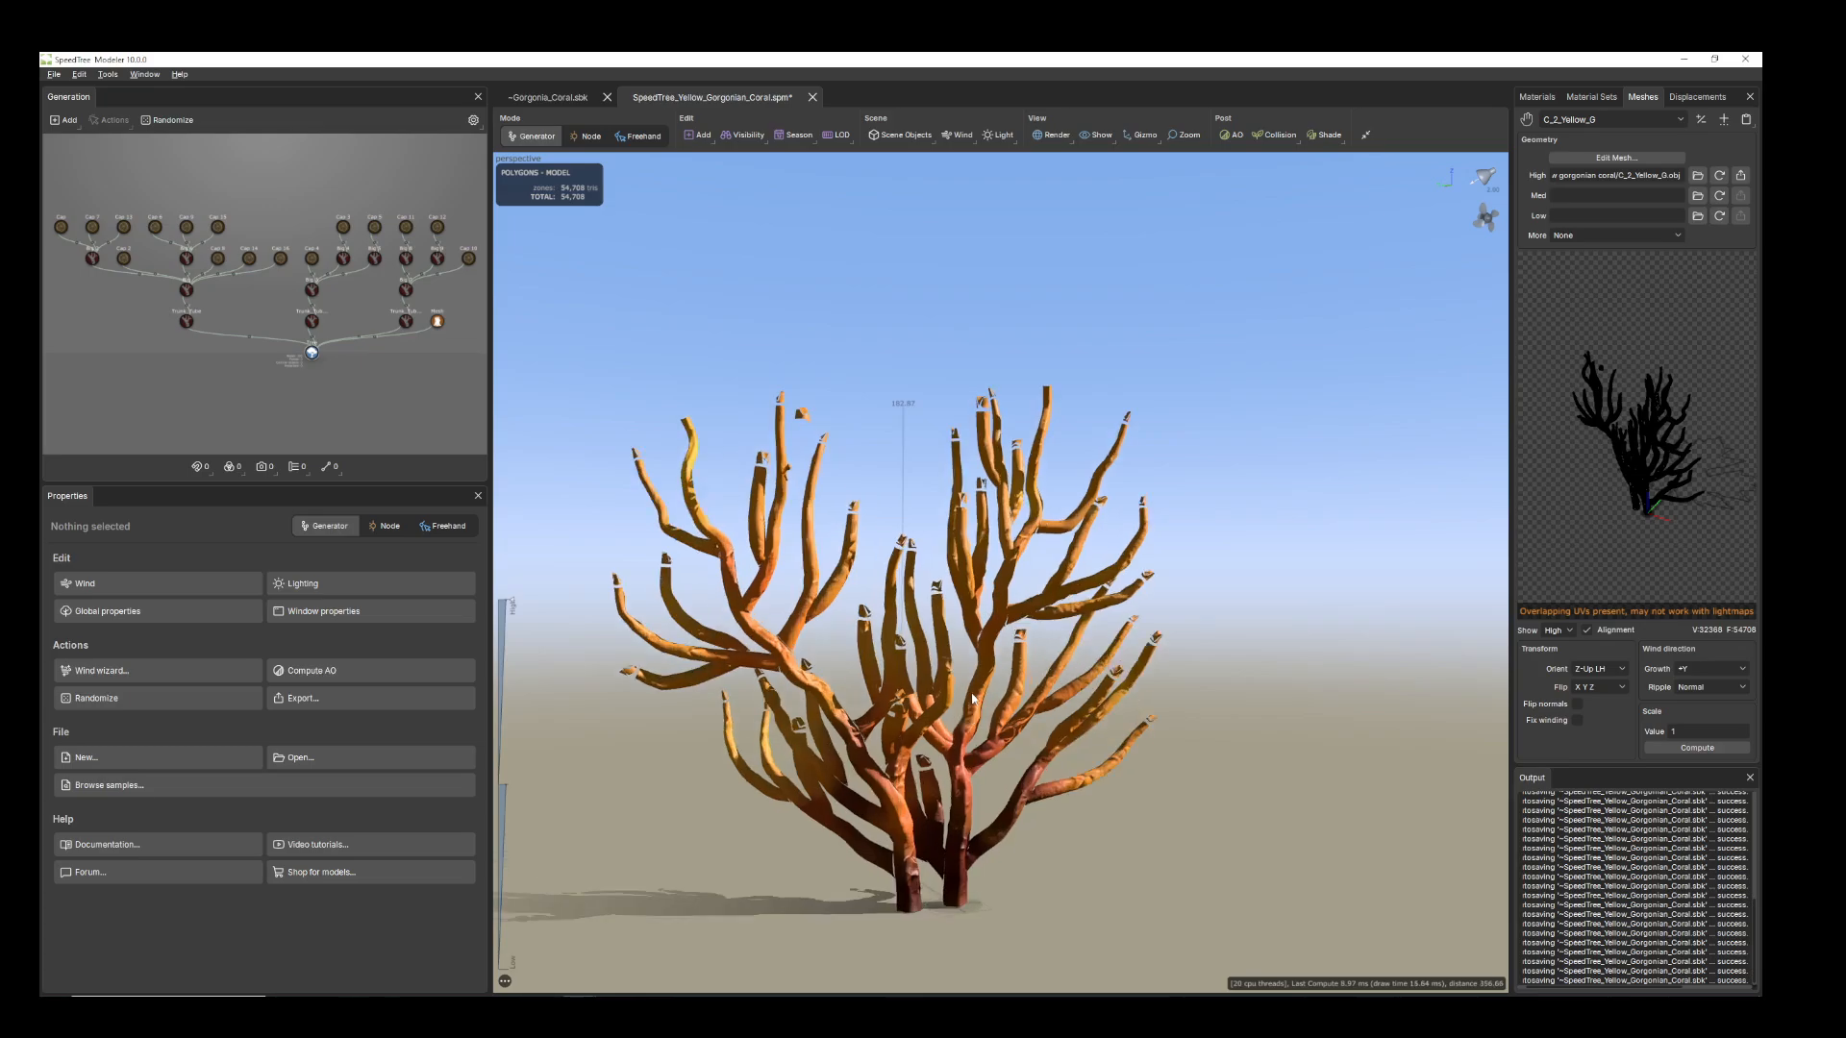
Select the coral mesh and make its CH_Tree_Demo_2 material two-sided
{"action": "left_click", "coordinate": [970, 752]}
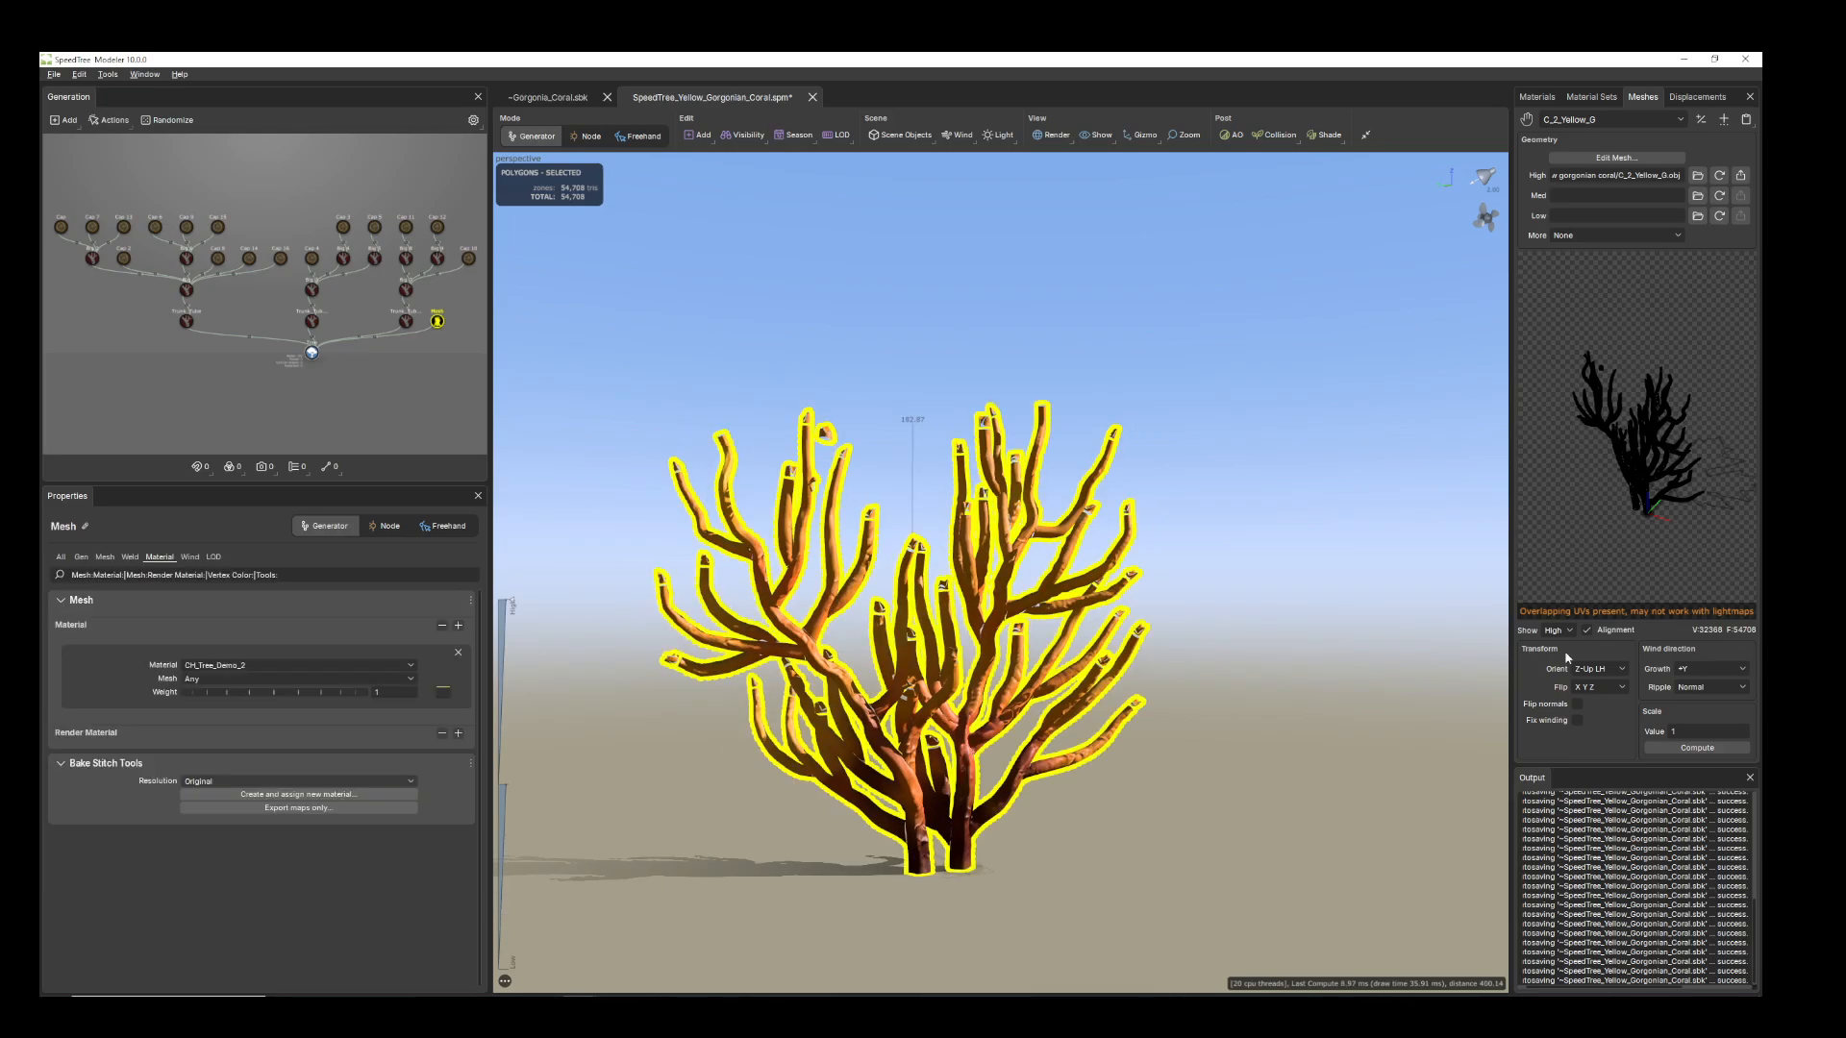
{"action": "left_click", "coordinate": [1538, 98]}
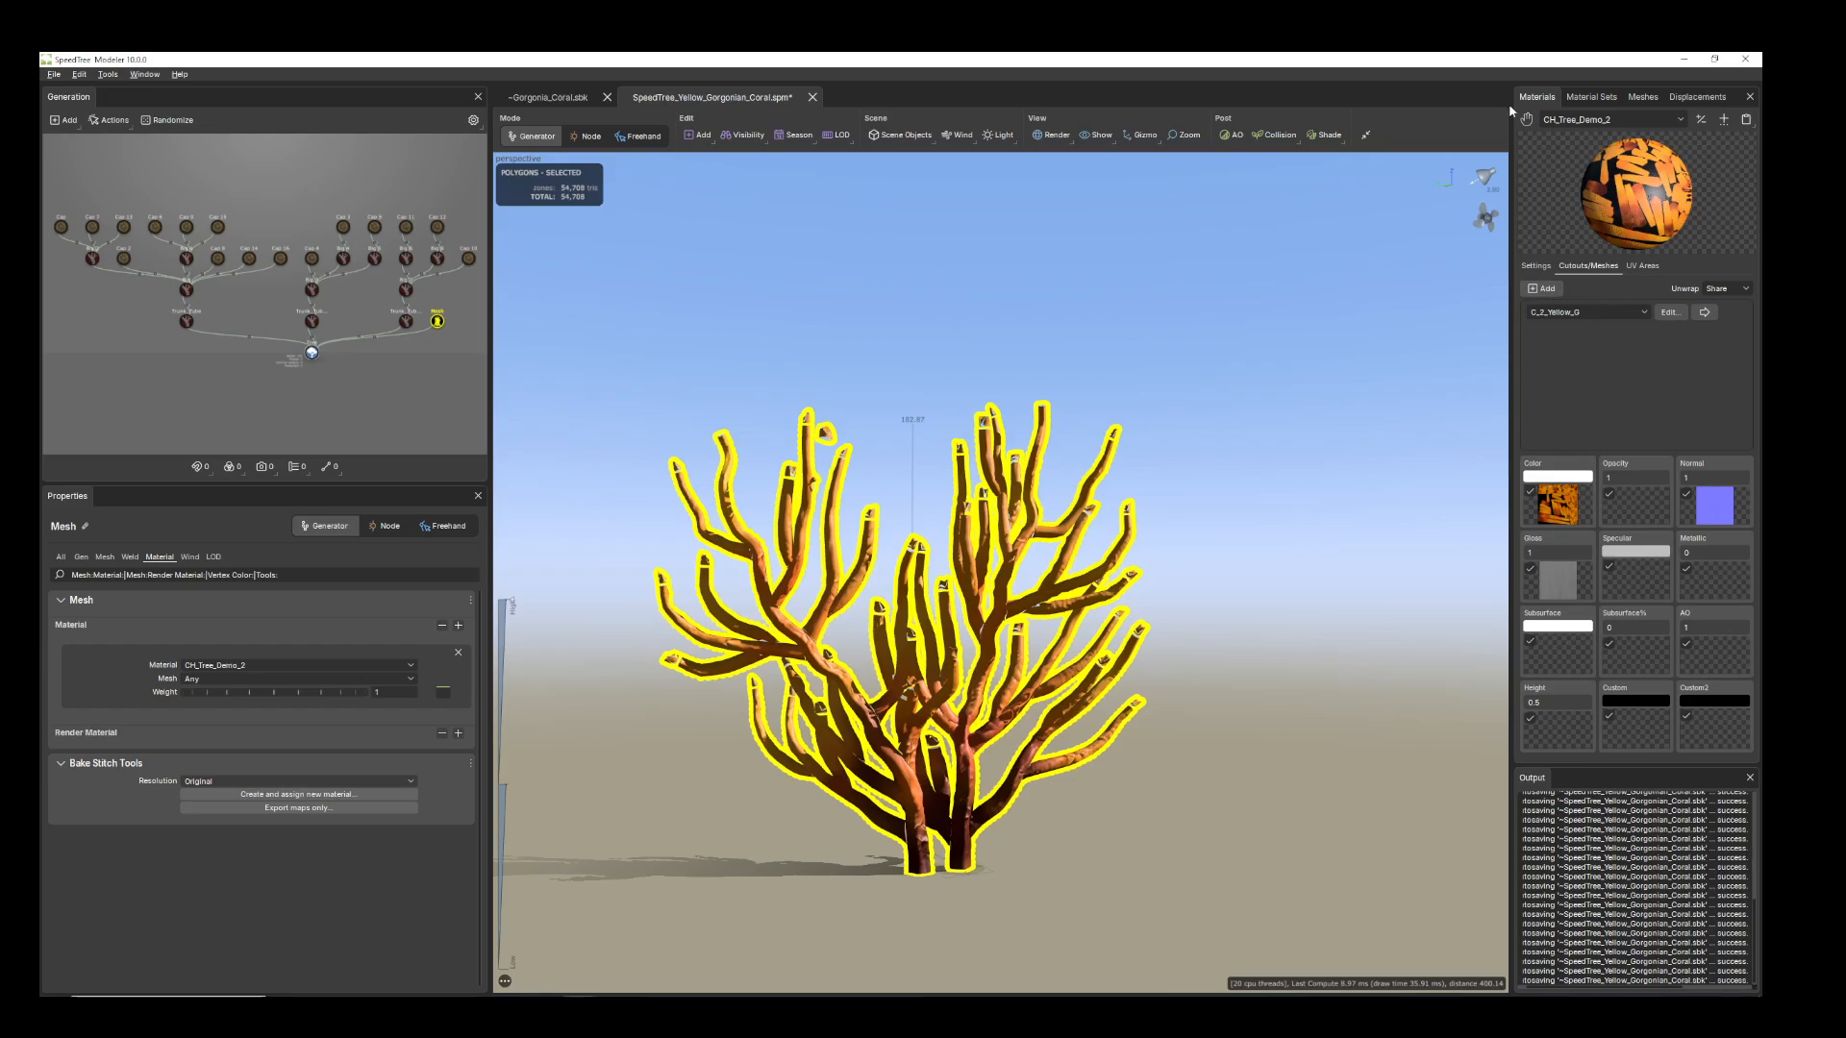
{"action": "left_click", "coordinate": [1588, 97]}
{"action": "left_click", "coordinate": [1537, 97]}
{"action": "left_click", "coordinate": [1534, 266]}
{"action": "left_click", "coordinate": [1574, 307]}
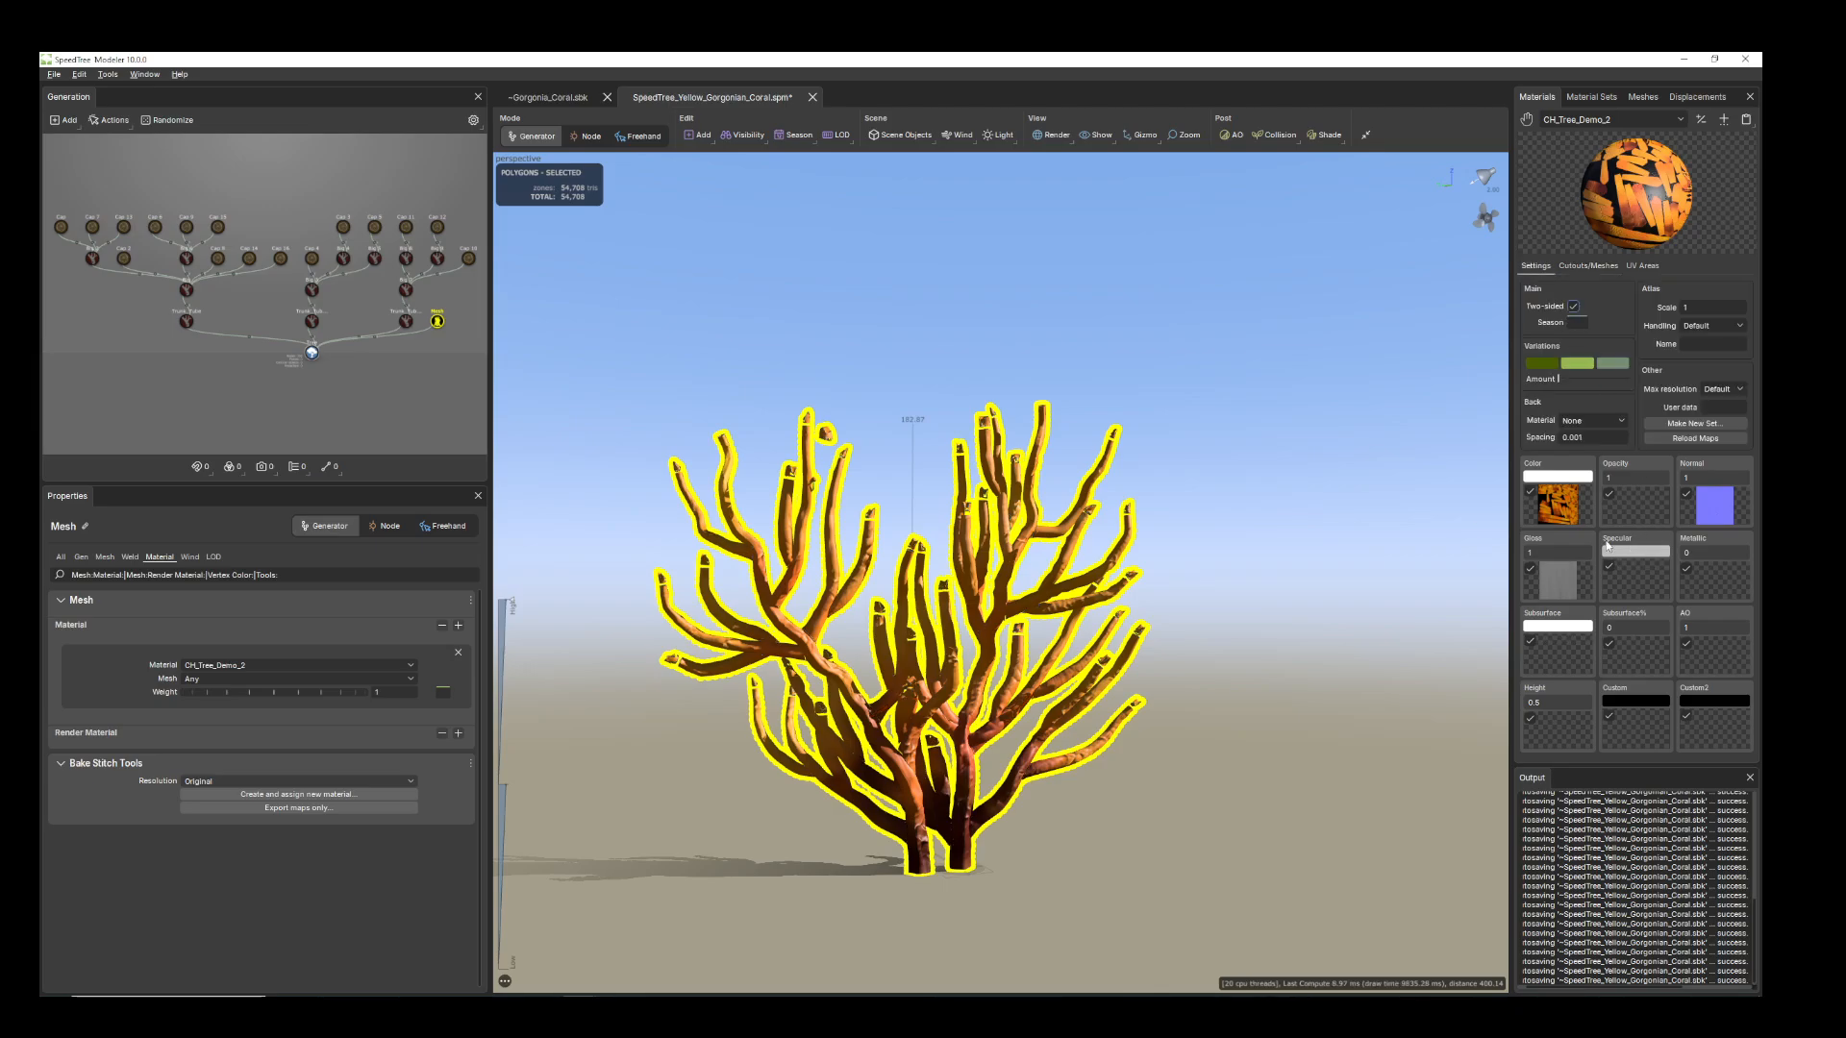
{"action": "left_click_drag", "start_coordinate": [1093, 667], "coordinate": [1109, 678]}
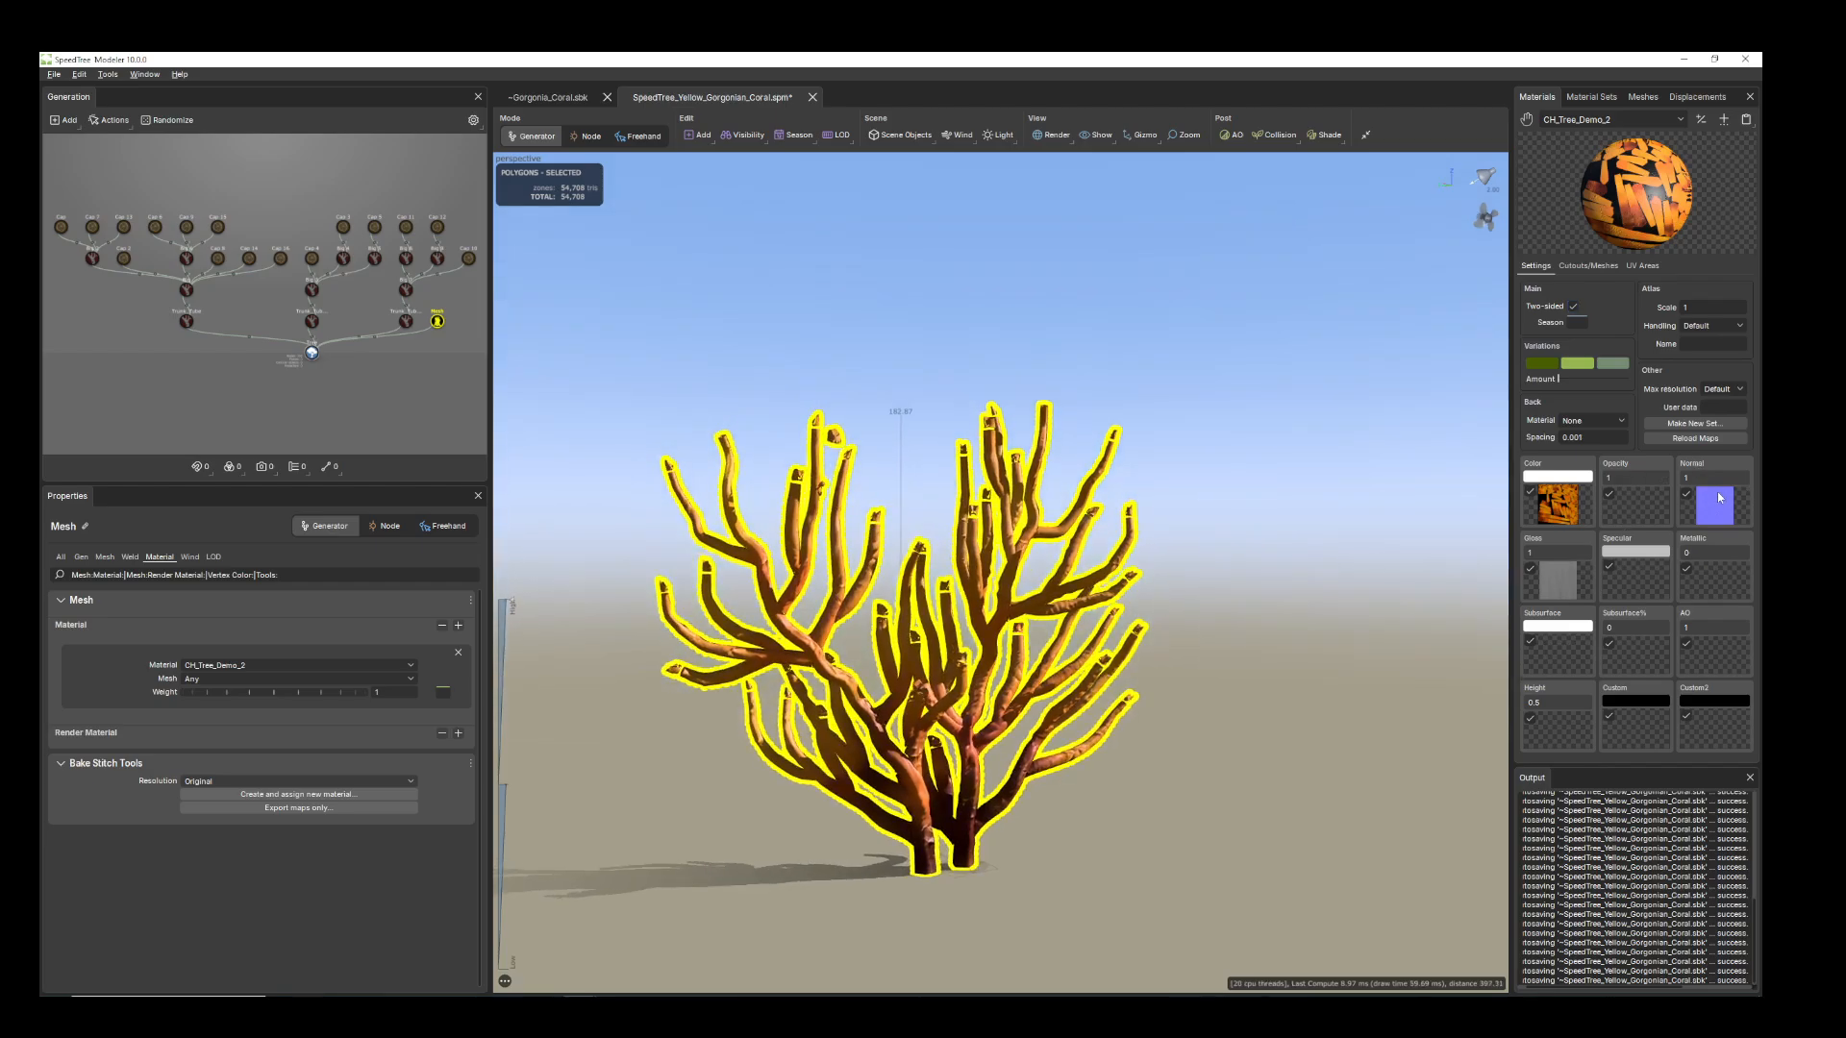
Try a higher contrast on the material's normal map and reset the contrast to its default
{"action": "left_click", "coordinate": [1709, 506]}
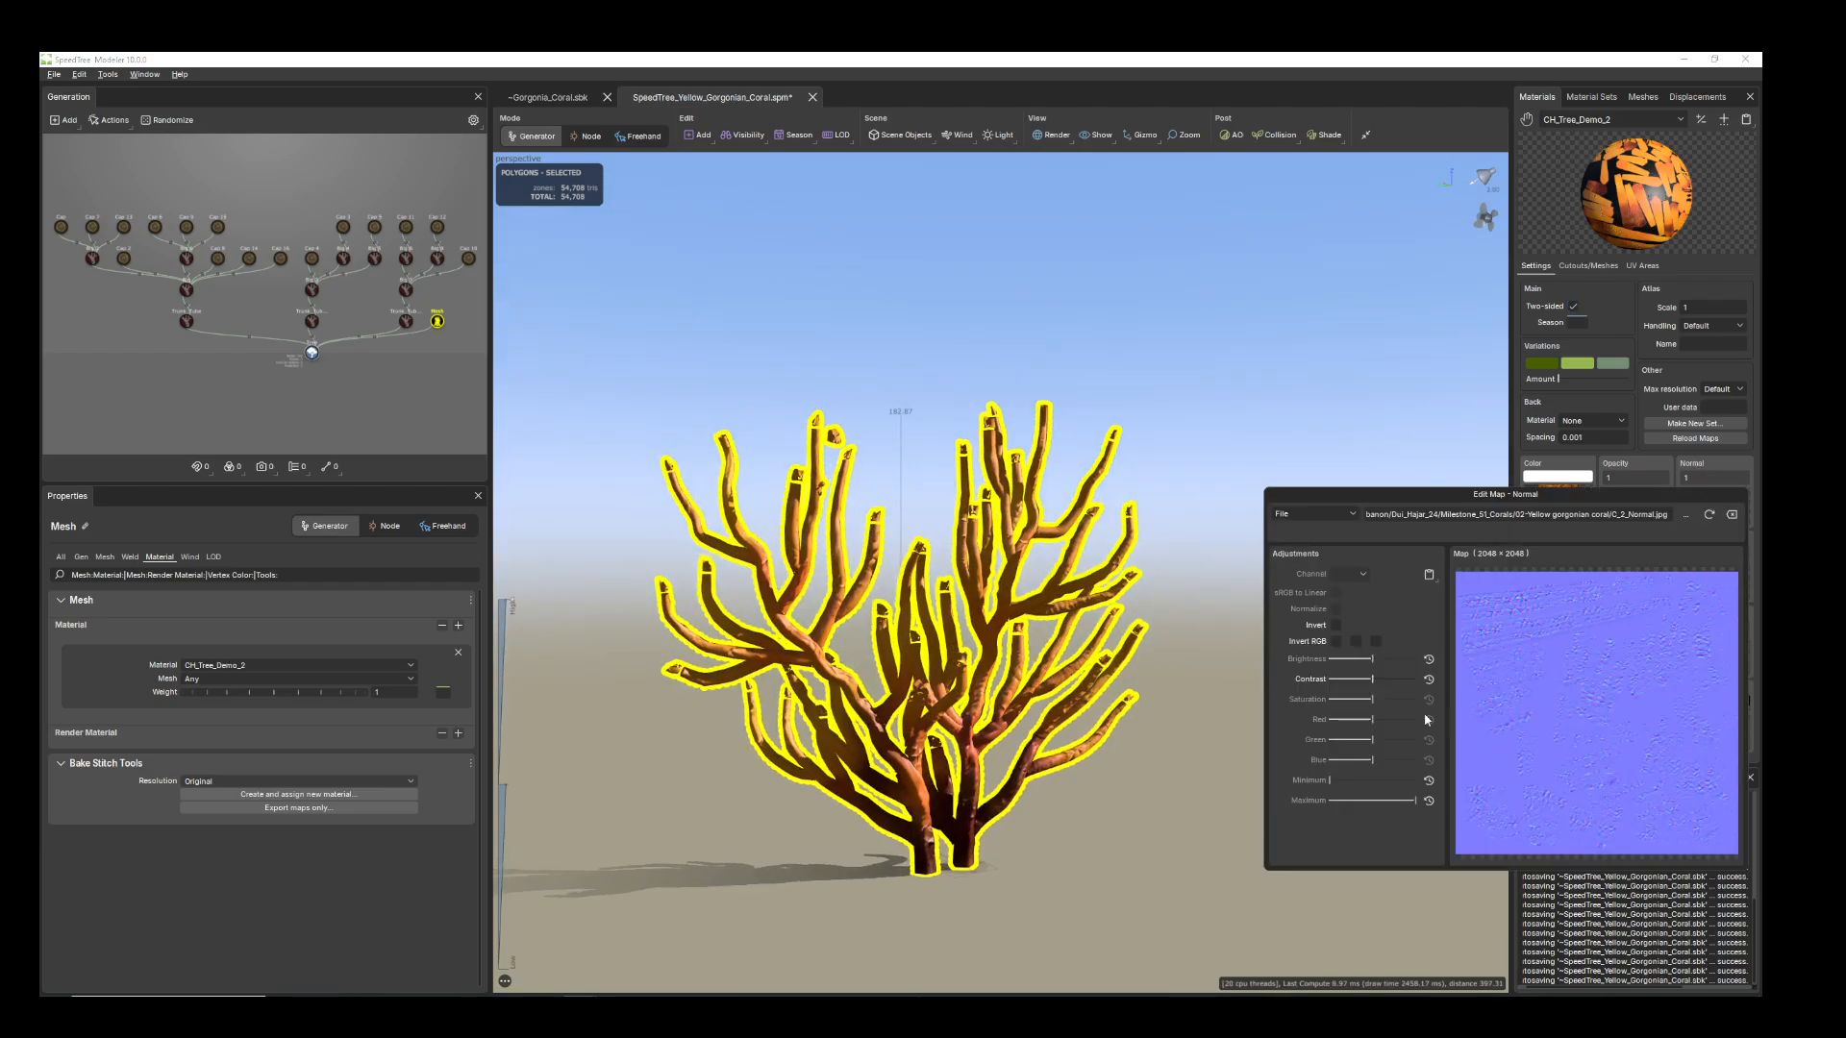
{"action": "left_click_drag", "start_coordinate": [1372, 681], "coordinate": [1411, 683]}
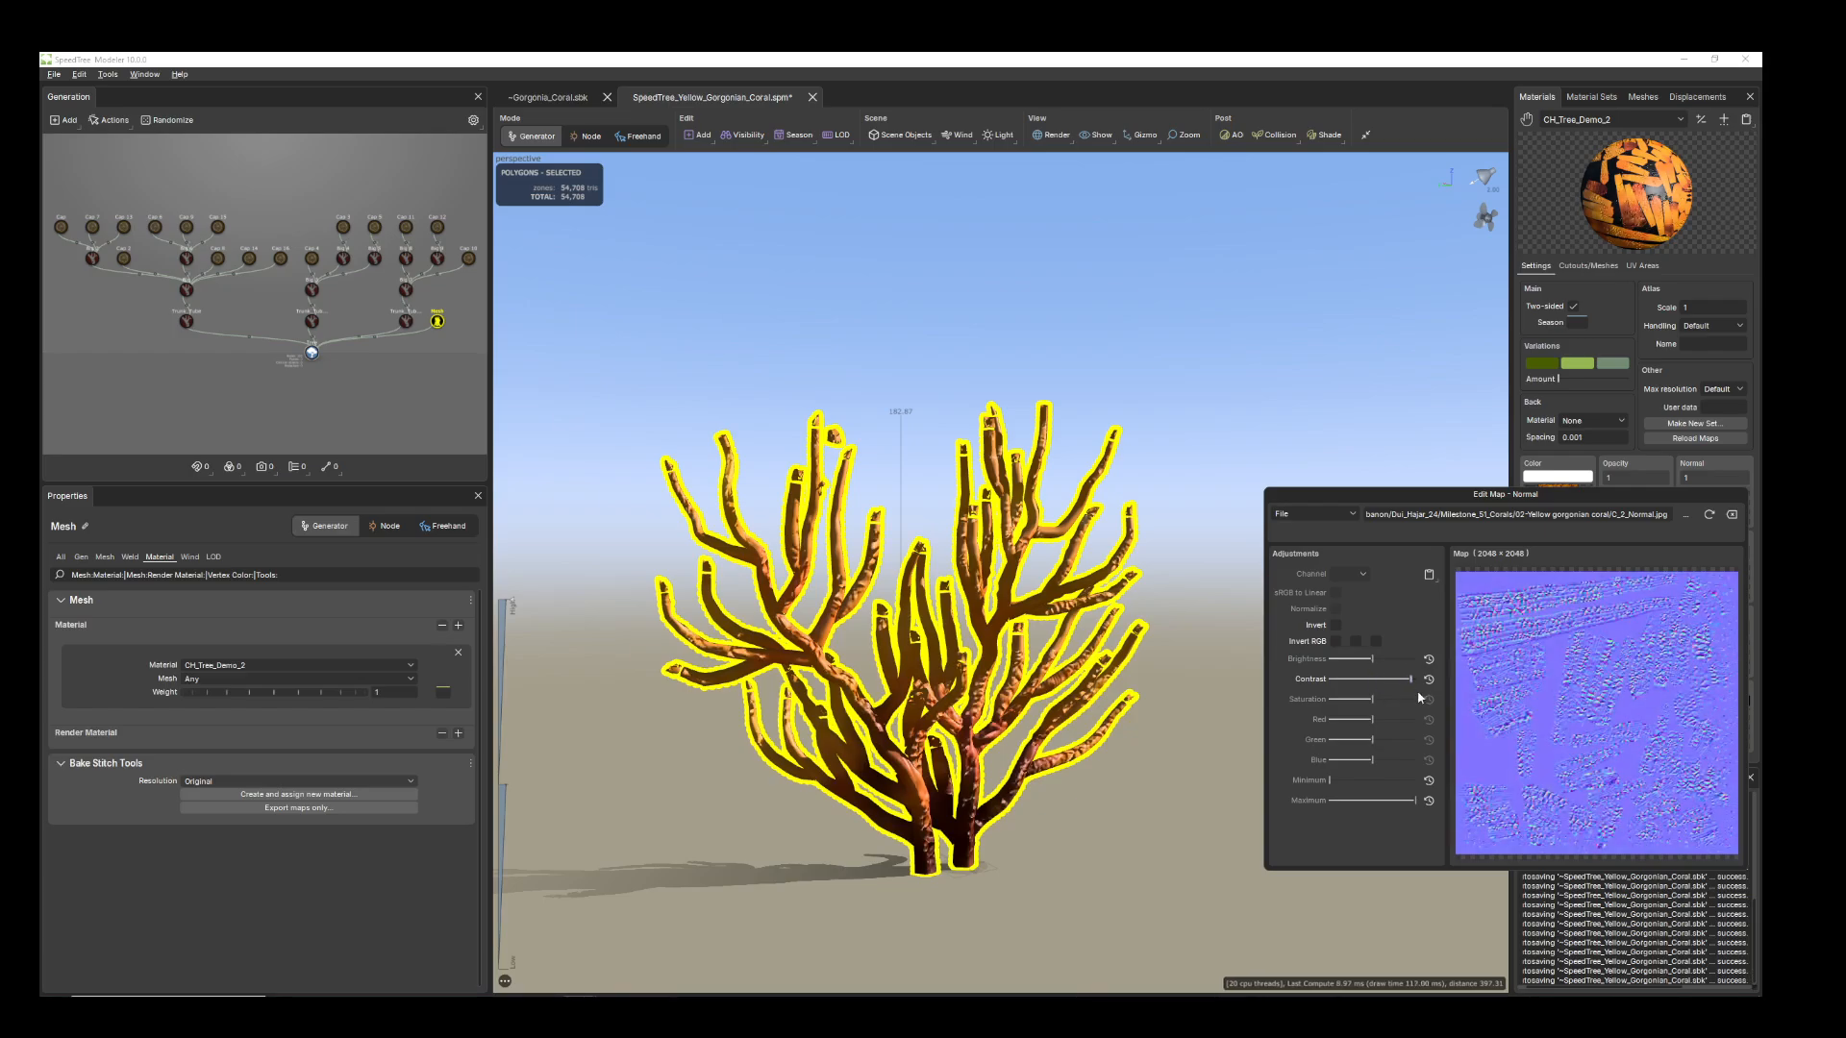
{"action": "left_click", "coordinate": [1429, 679]}
Check the coral's shading at different distances and deselect the mesh
{"action": "left_click_drag", "start_coordinate": [1169, 774], "coordinate": [1128, 801]}
{"action": "scroll", "coordinate": [1117, 782], "scroll_direction": "down", "scroll_amount": 3}
{"action": "scroll", "coordinate": [1112, 776], "scroll_direction": "up", "scroll_amount": 2}
{"action": "scroll", "coordinate": [1017, 817], "scroll_direction": "up", "scroll_amount": 2}
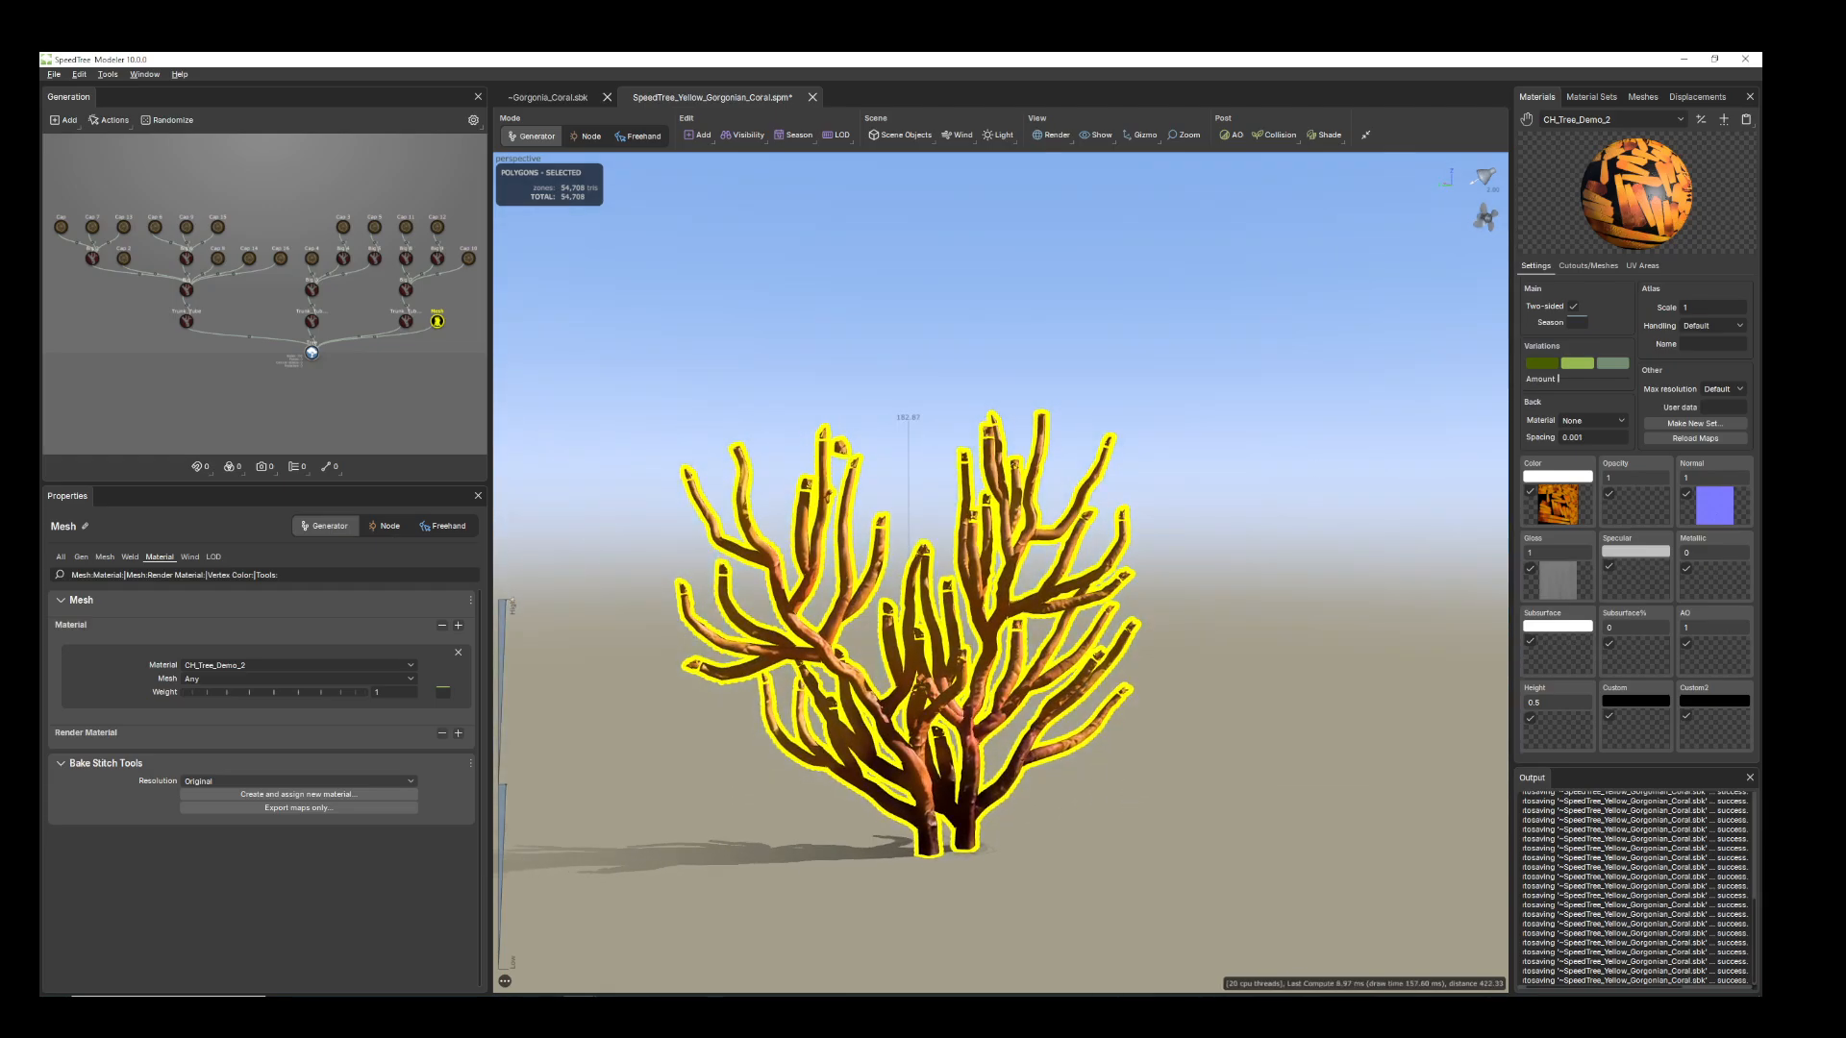
{"action": "mouse_move", "coordinate": [744, 1010]}
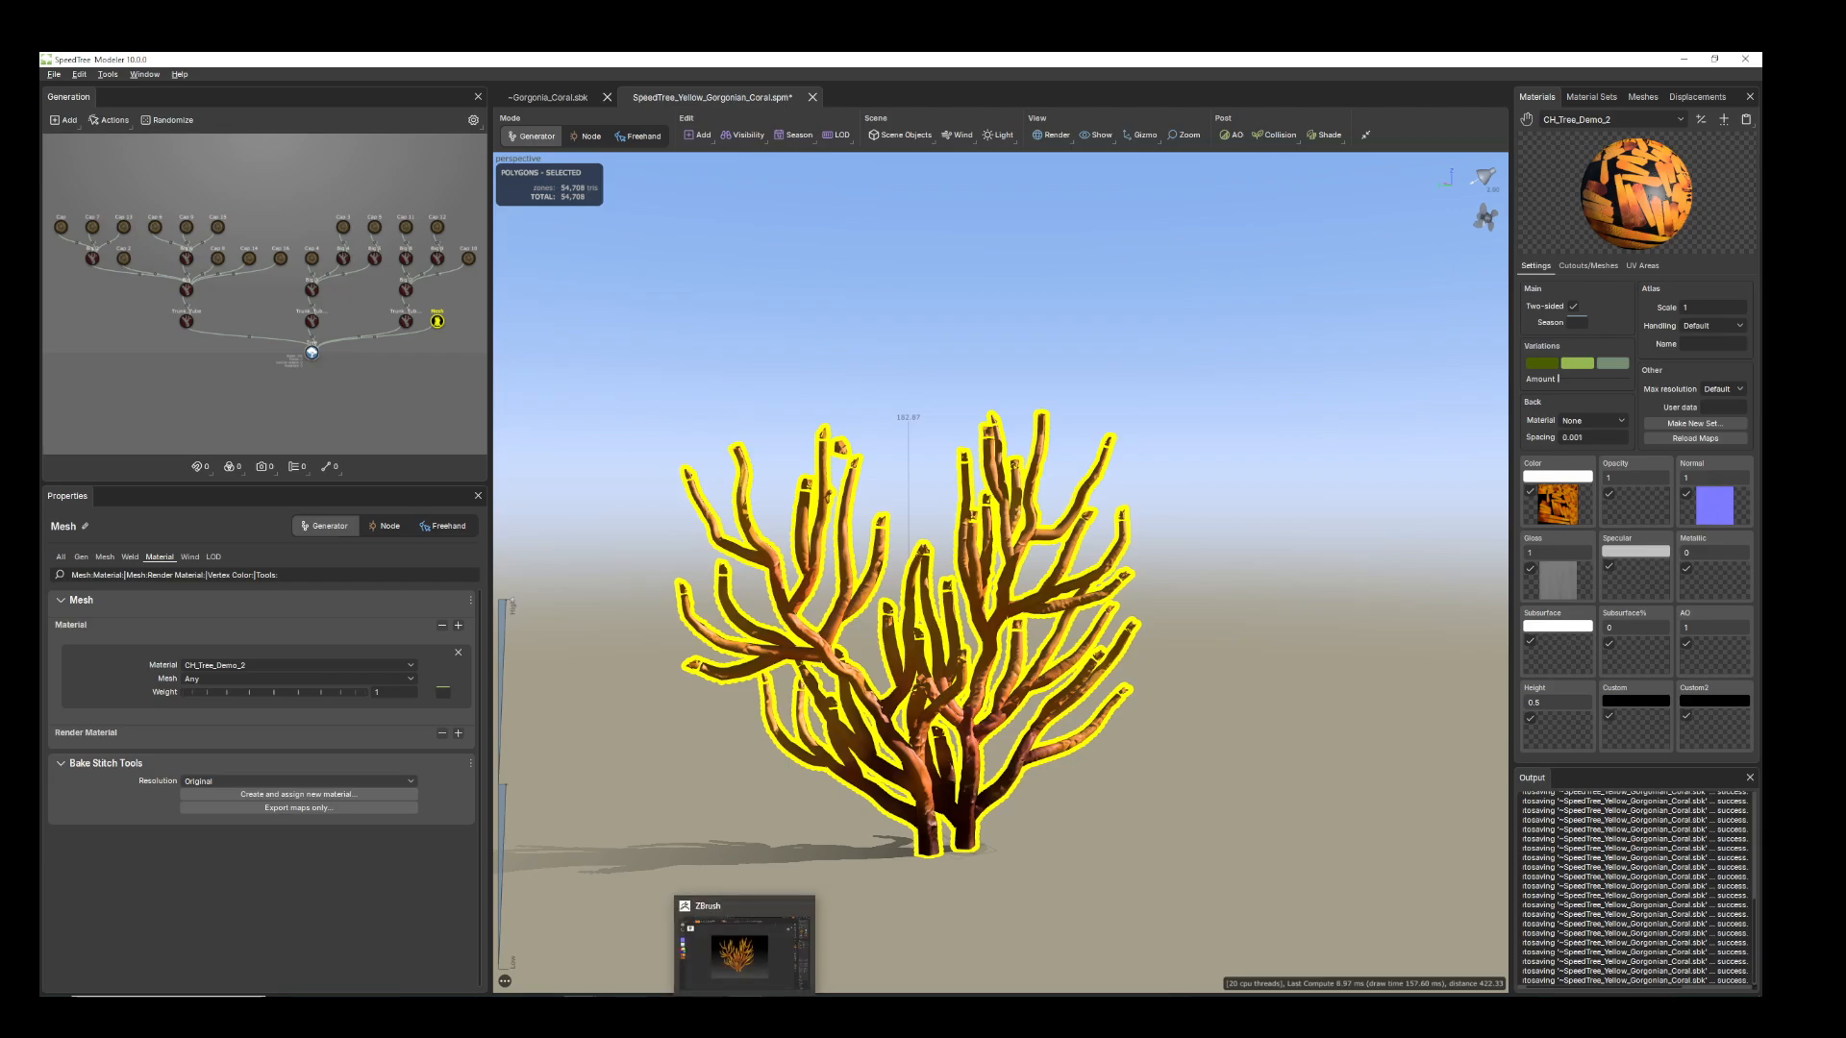
{"action": "mouse_move", "coordinate": [1133, 829]}
{"action": "left_mouse_down"}
{"action": "mouse_move", "coordinate": [1159, 825]}
{"action": "mouse_move", "coordinate": [1135, 813]}
{"action": "left_mouse_up"}
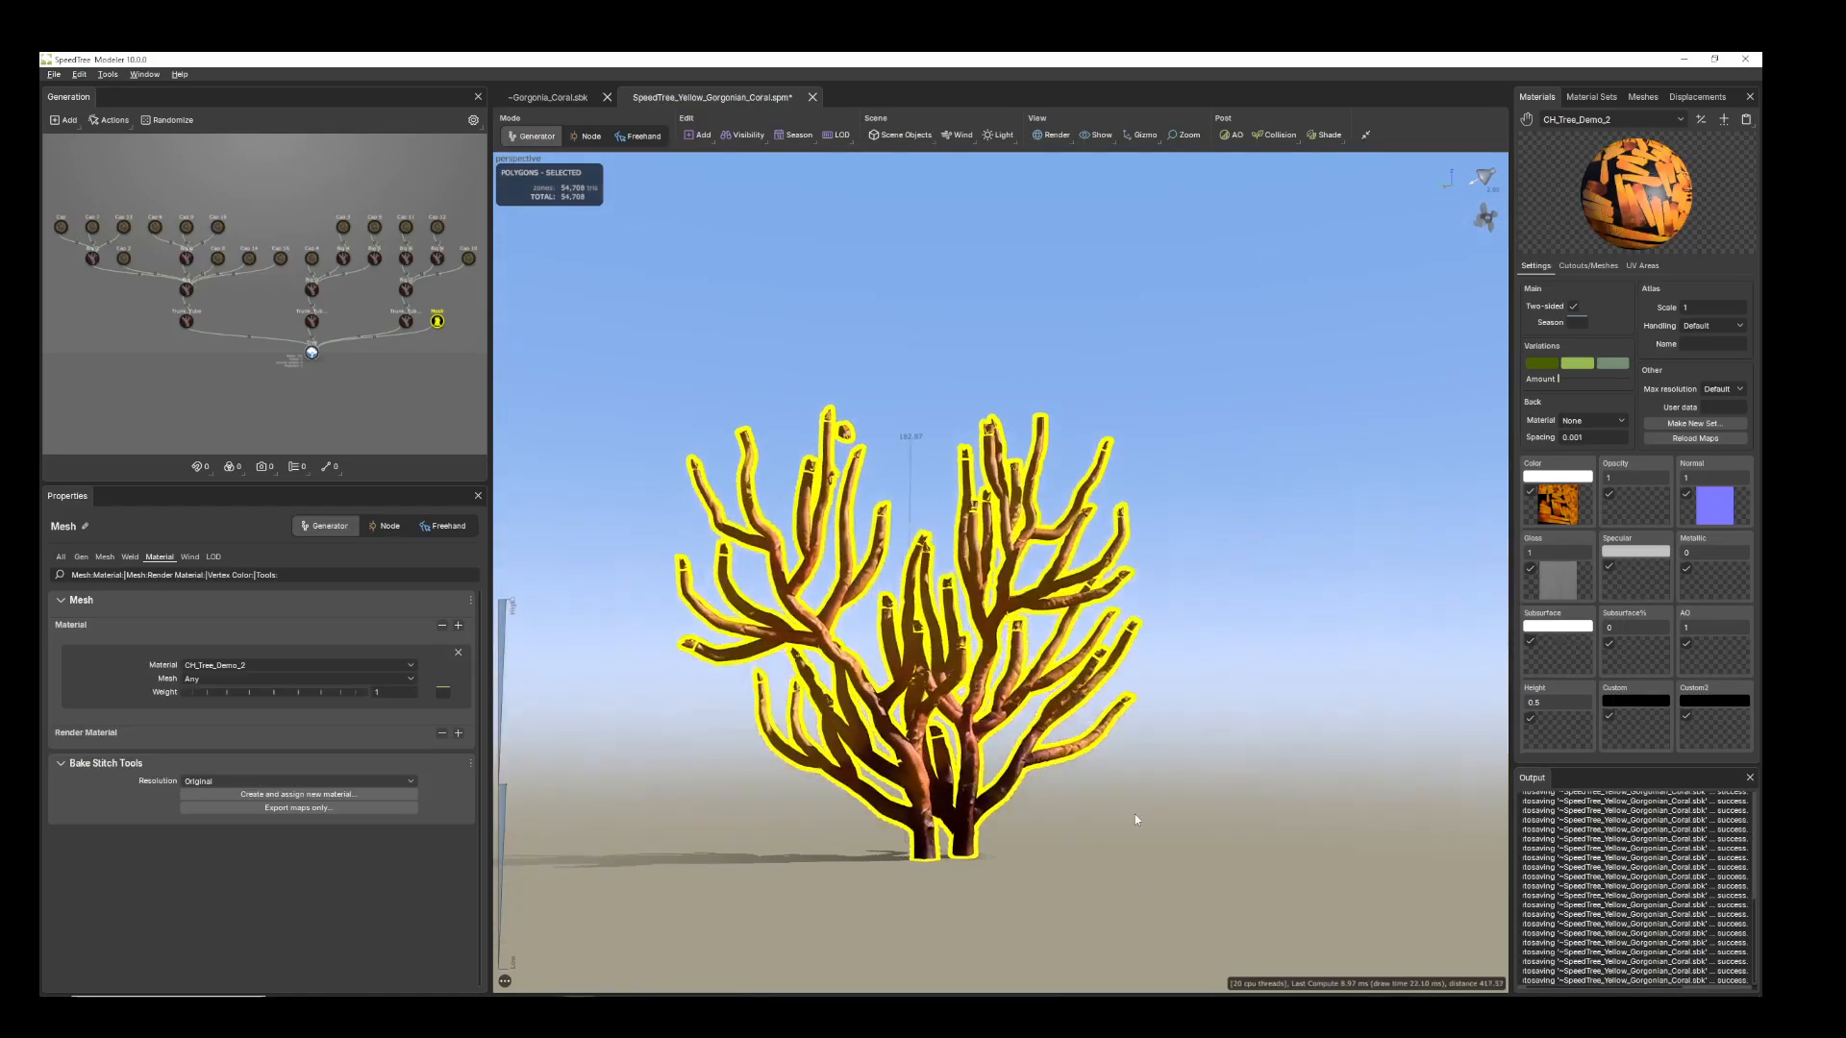
{"action": "left_click", "coordinate": [1116, 813]}
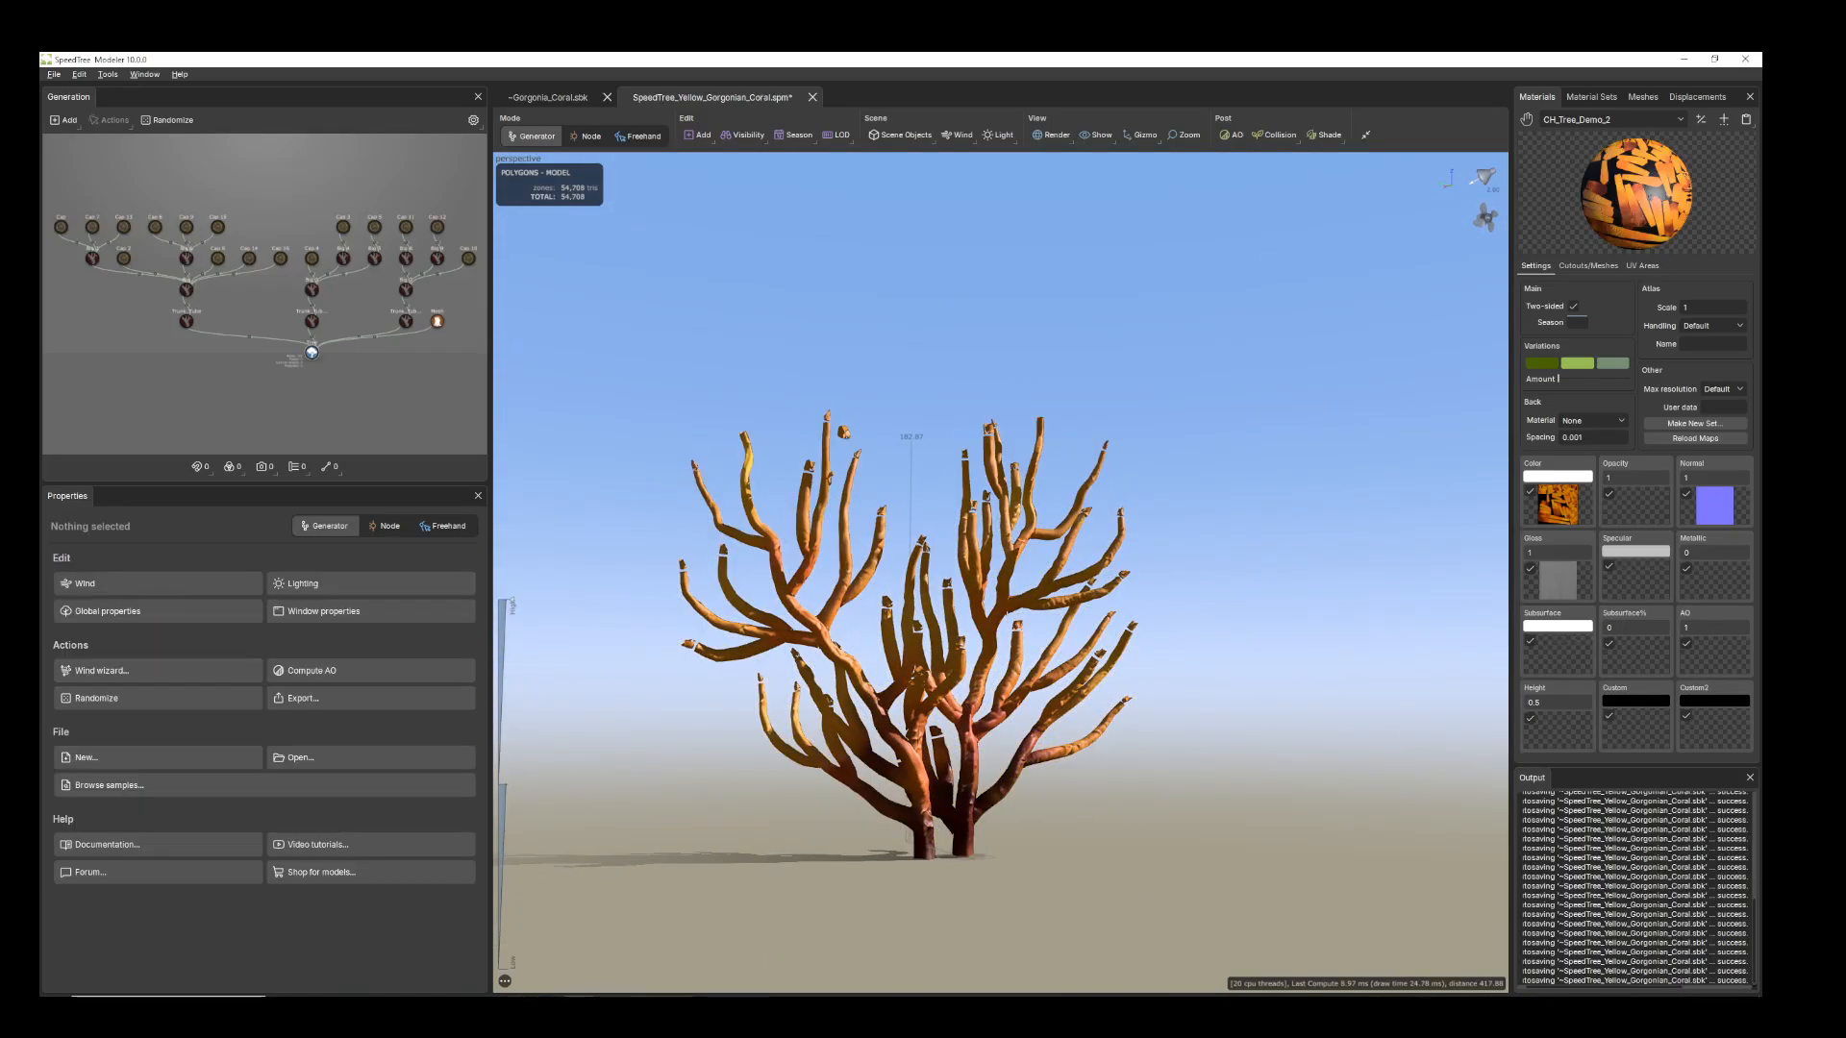
Switch to the other SpeedTree window and look over the orange Gorgonia_Coral model
{"action": "mouse_move", "coordinate": [583, 1010]}
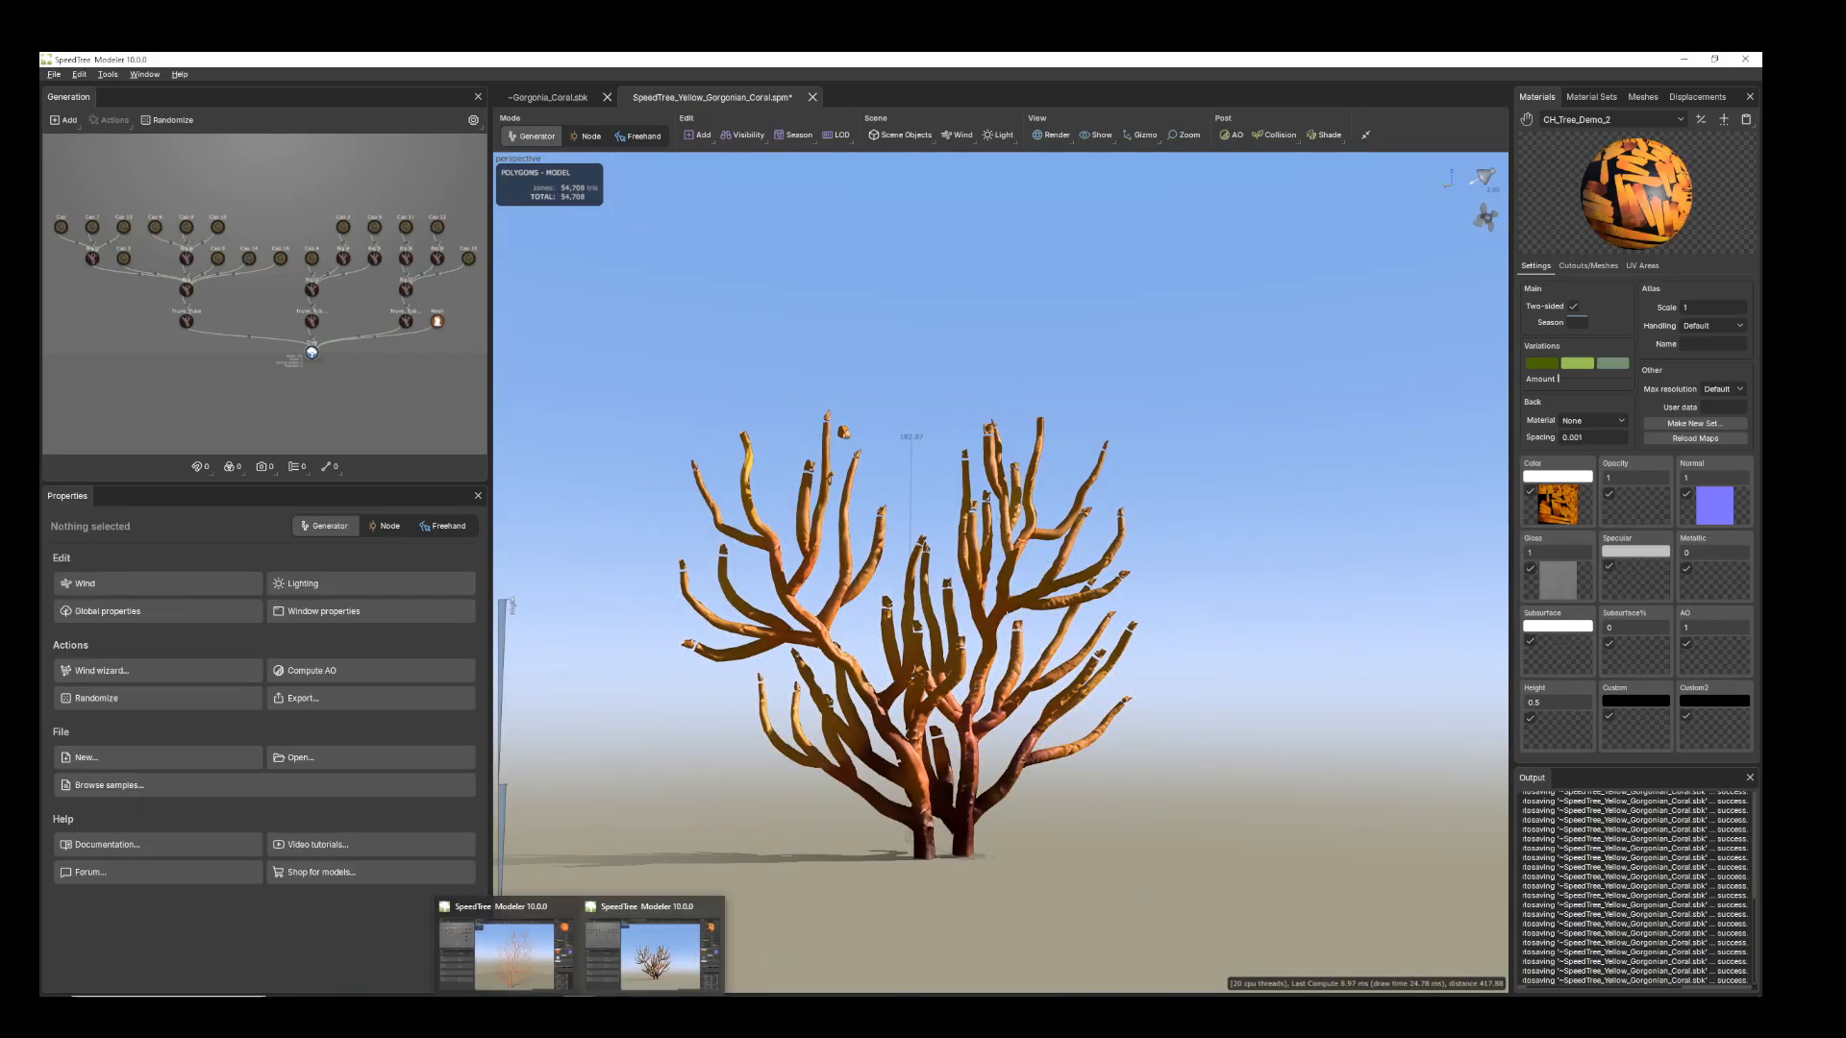
{"action": "left_click", "coordinate": [527, 963]}
{"action": "left_click_drag", "start_coordinate": [1279, 835], "coordinate": [1101, 817]}
{"action": "scroll", "coordinate": [1238, 850], "scroll_direction": "down", "scroll_amount": 3}
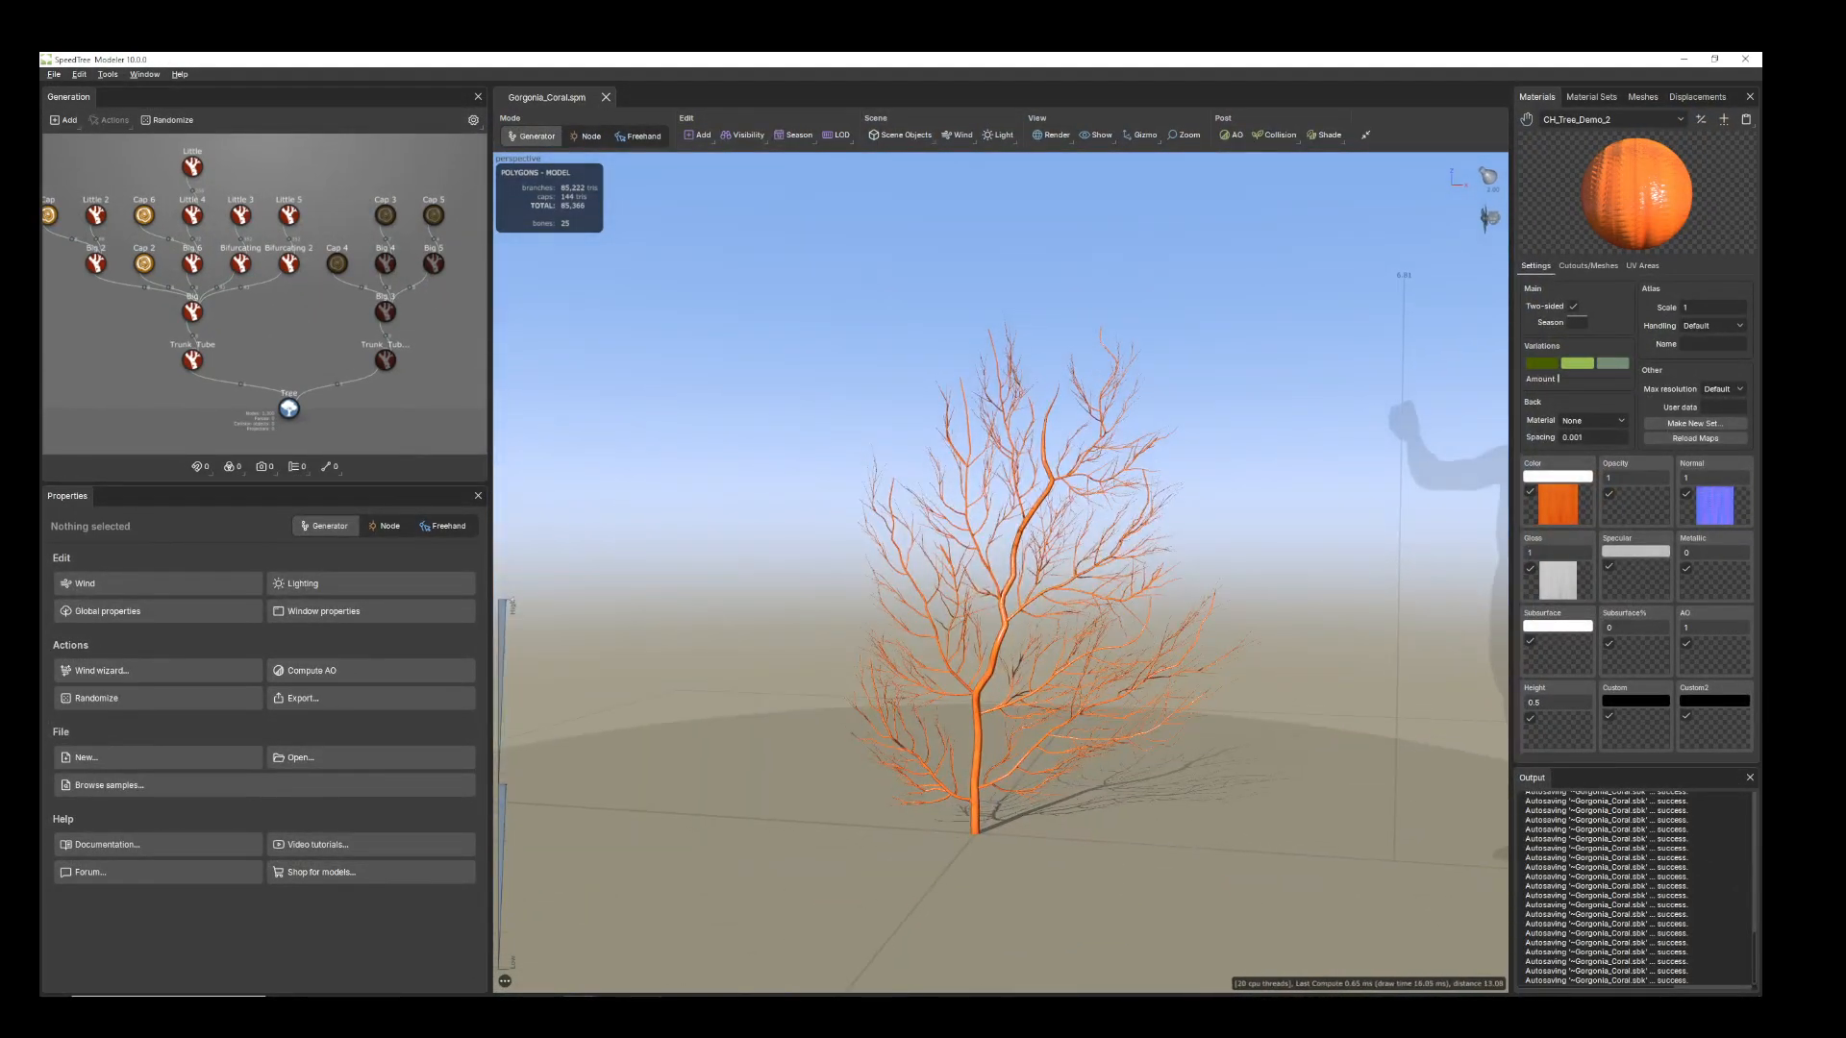
Switch to Maya, hide the C_2_Yellow_G coral mesh and show the hidden Gorgonian_Corals1 mesh instead
{"action": "mouse_move", "coordinate": [558, 1010]}
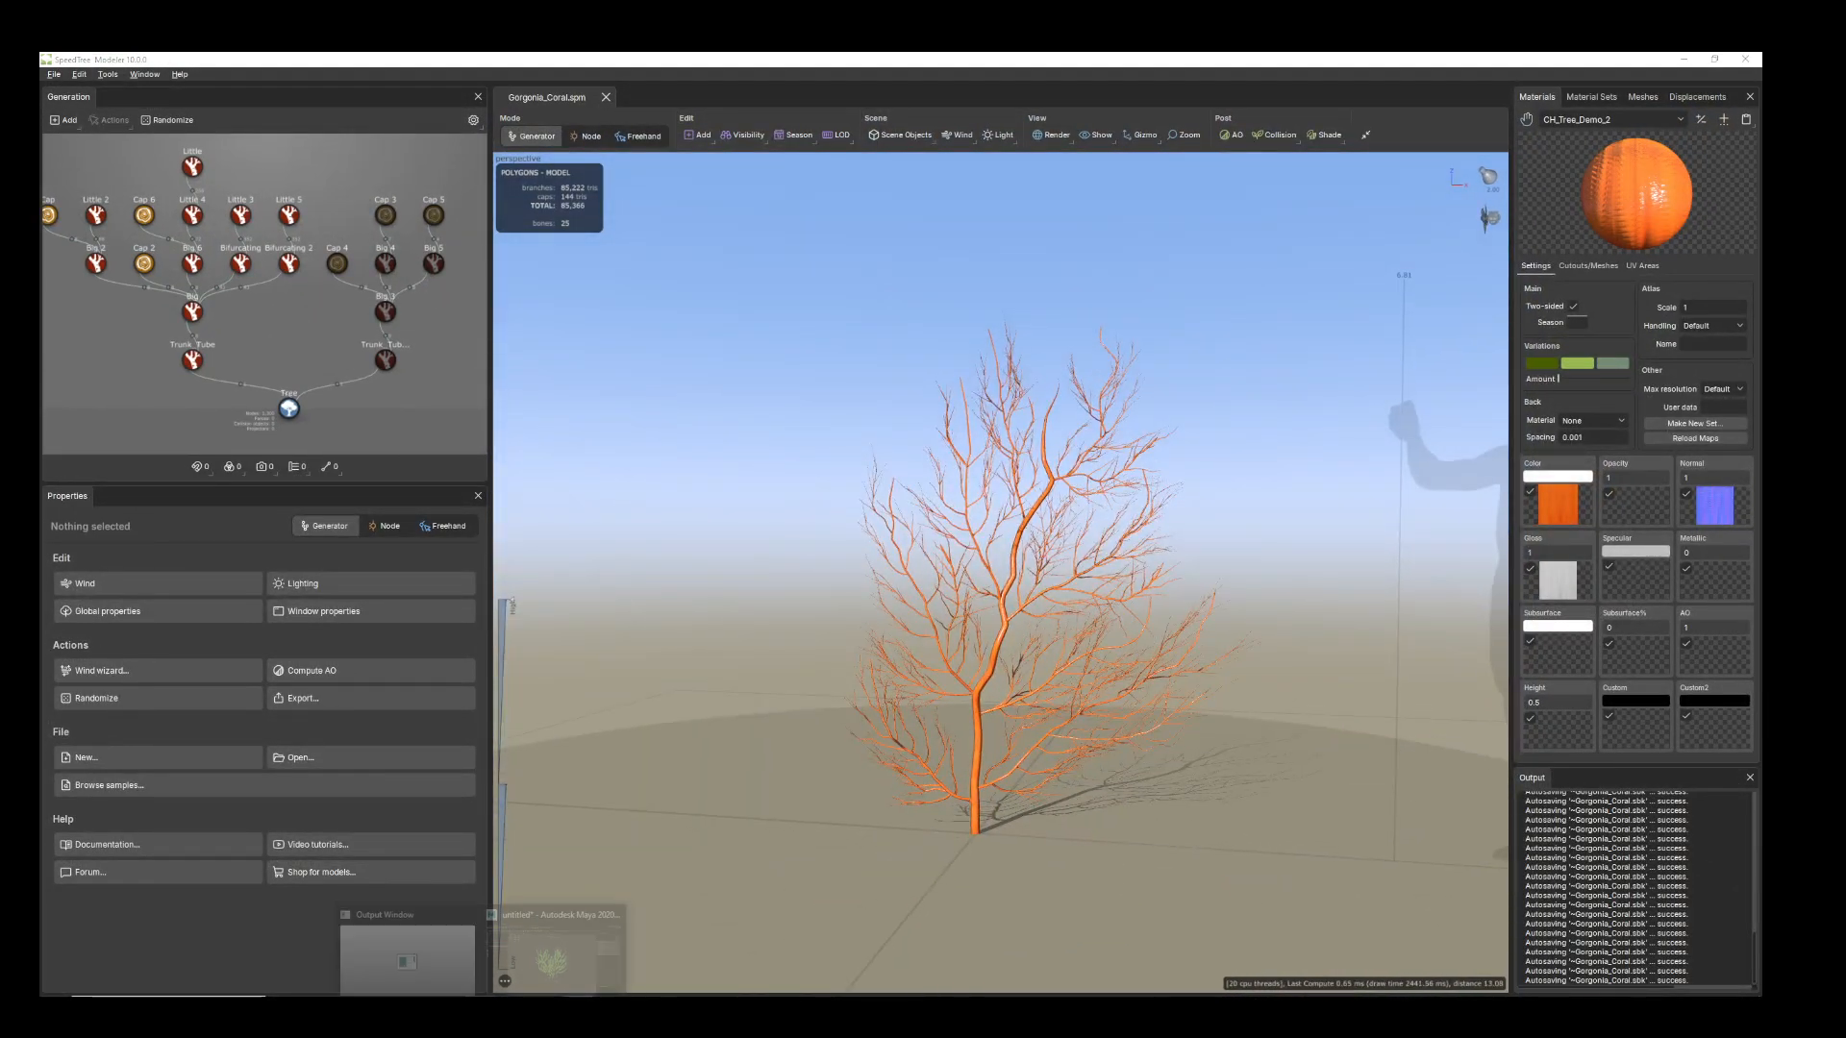
{"action": "left_click", "coordinate": [556, 938]}
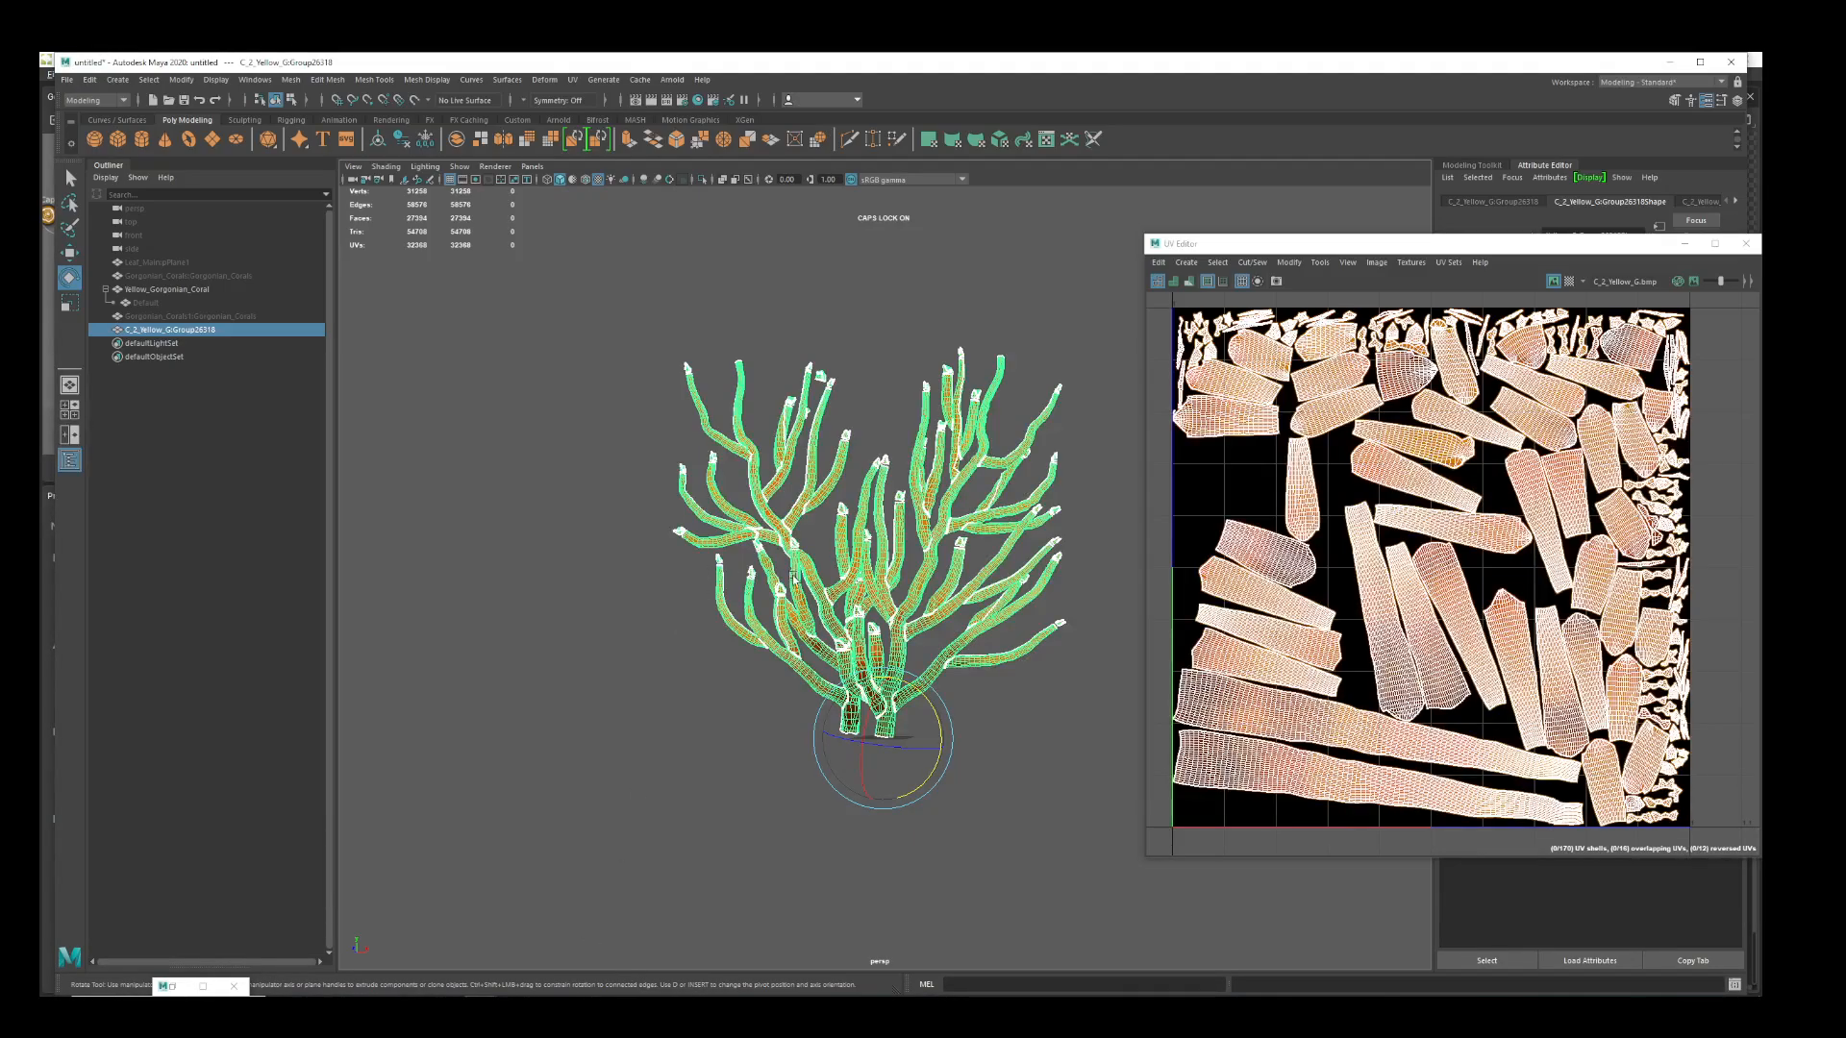
{"action": "key", "text": "ctrl+h"}
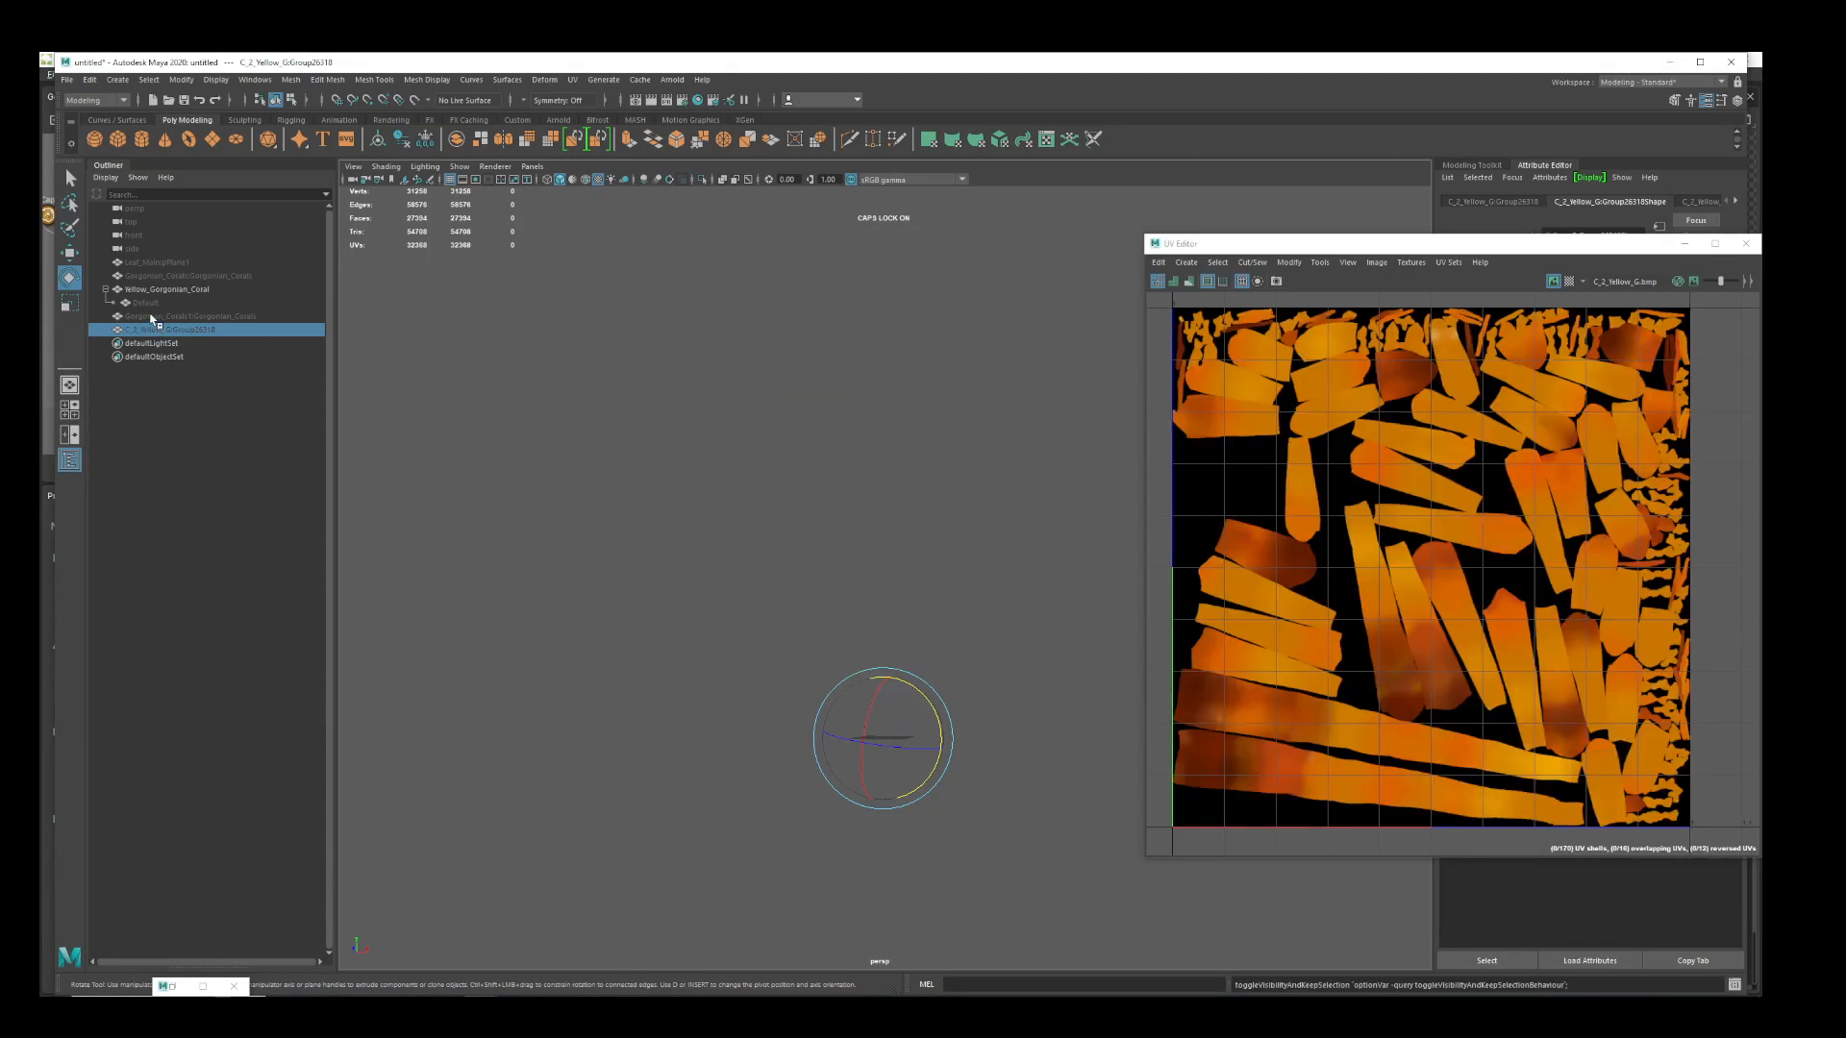
{"action": "left_click", "coordinate": [183, 317]}
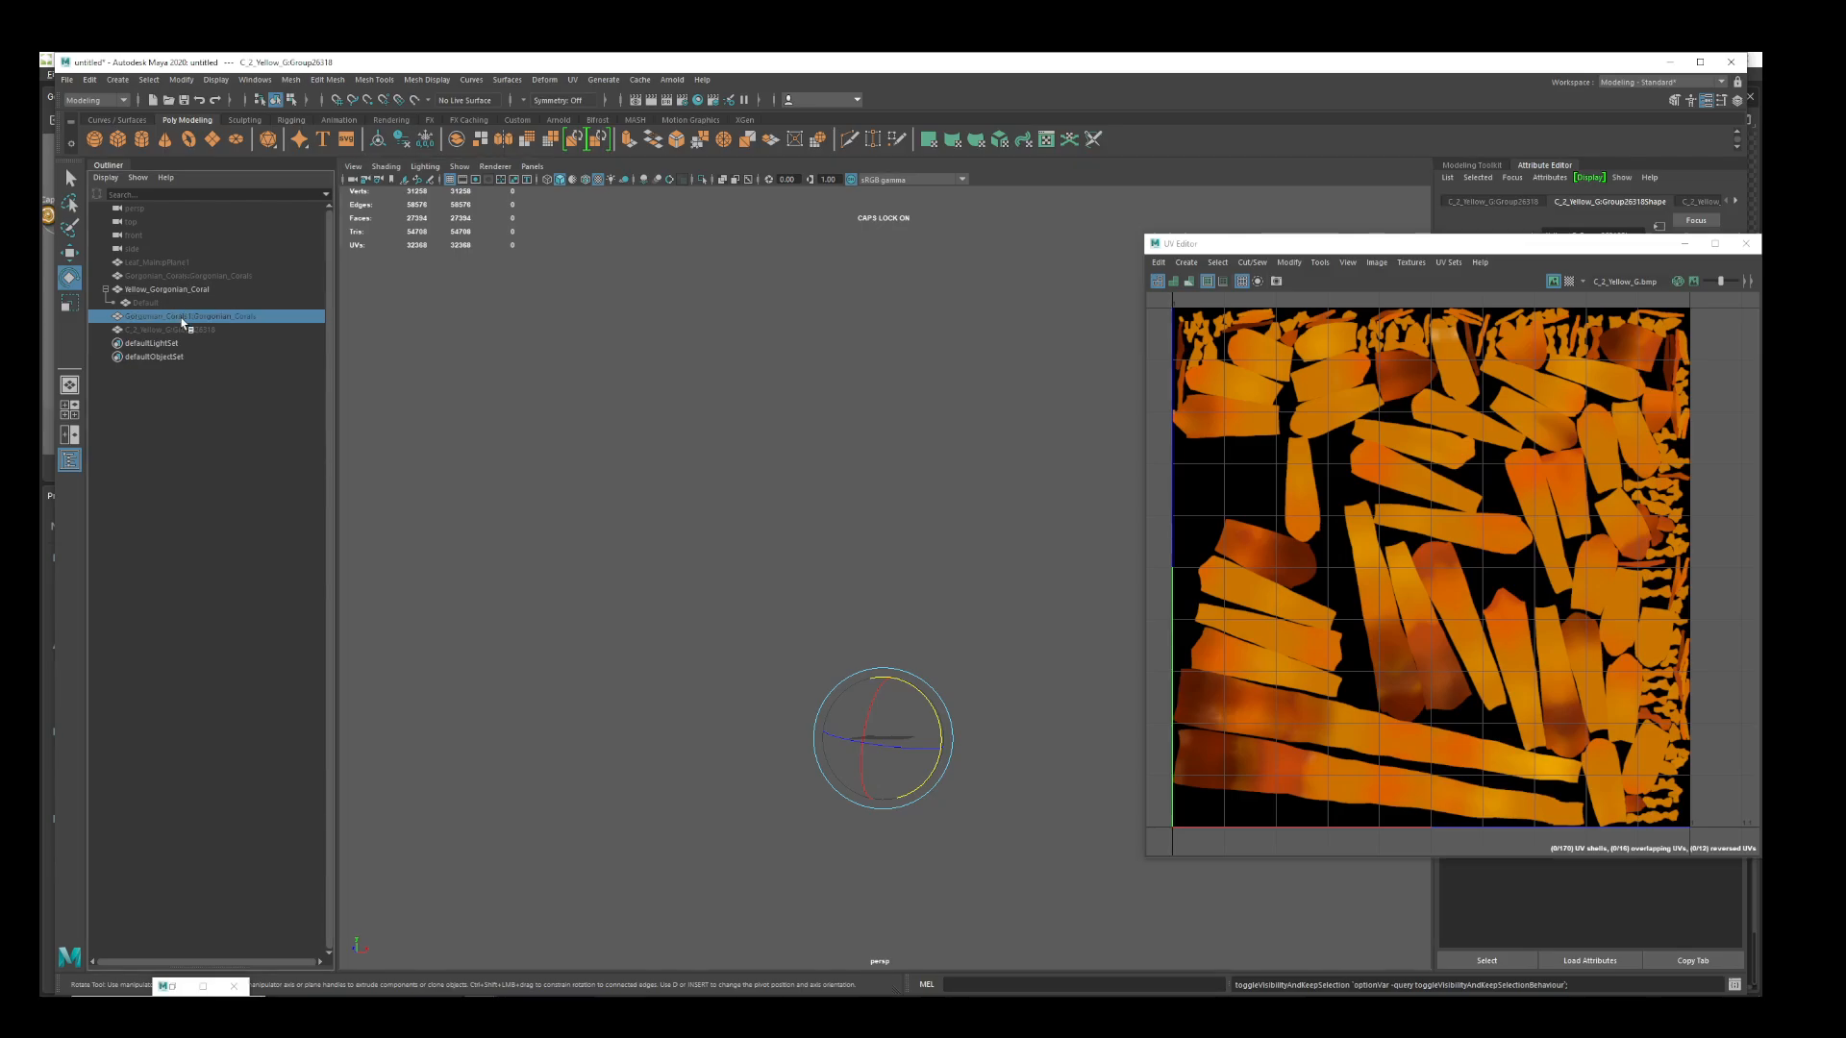
{"action": "key", "text": "shift+h"}
{"action": "left_click", "coordinate": [1050, 755]}
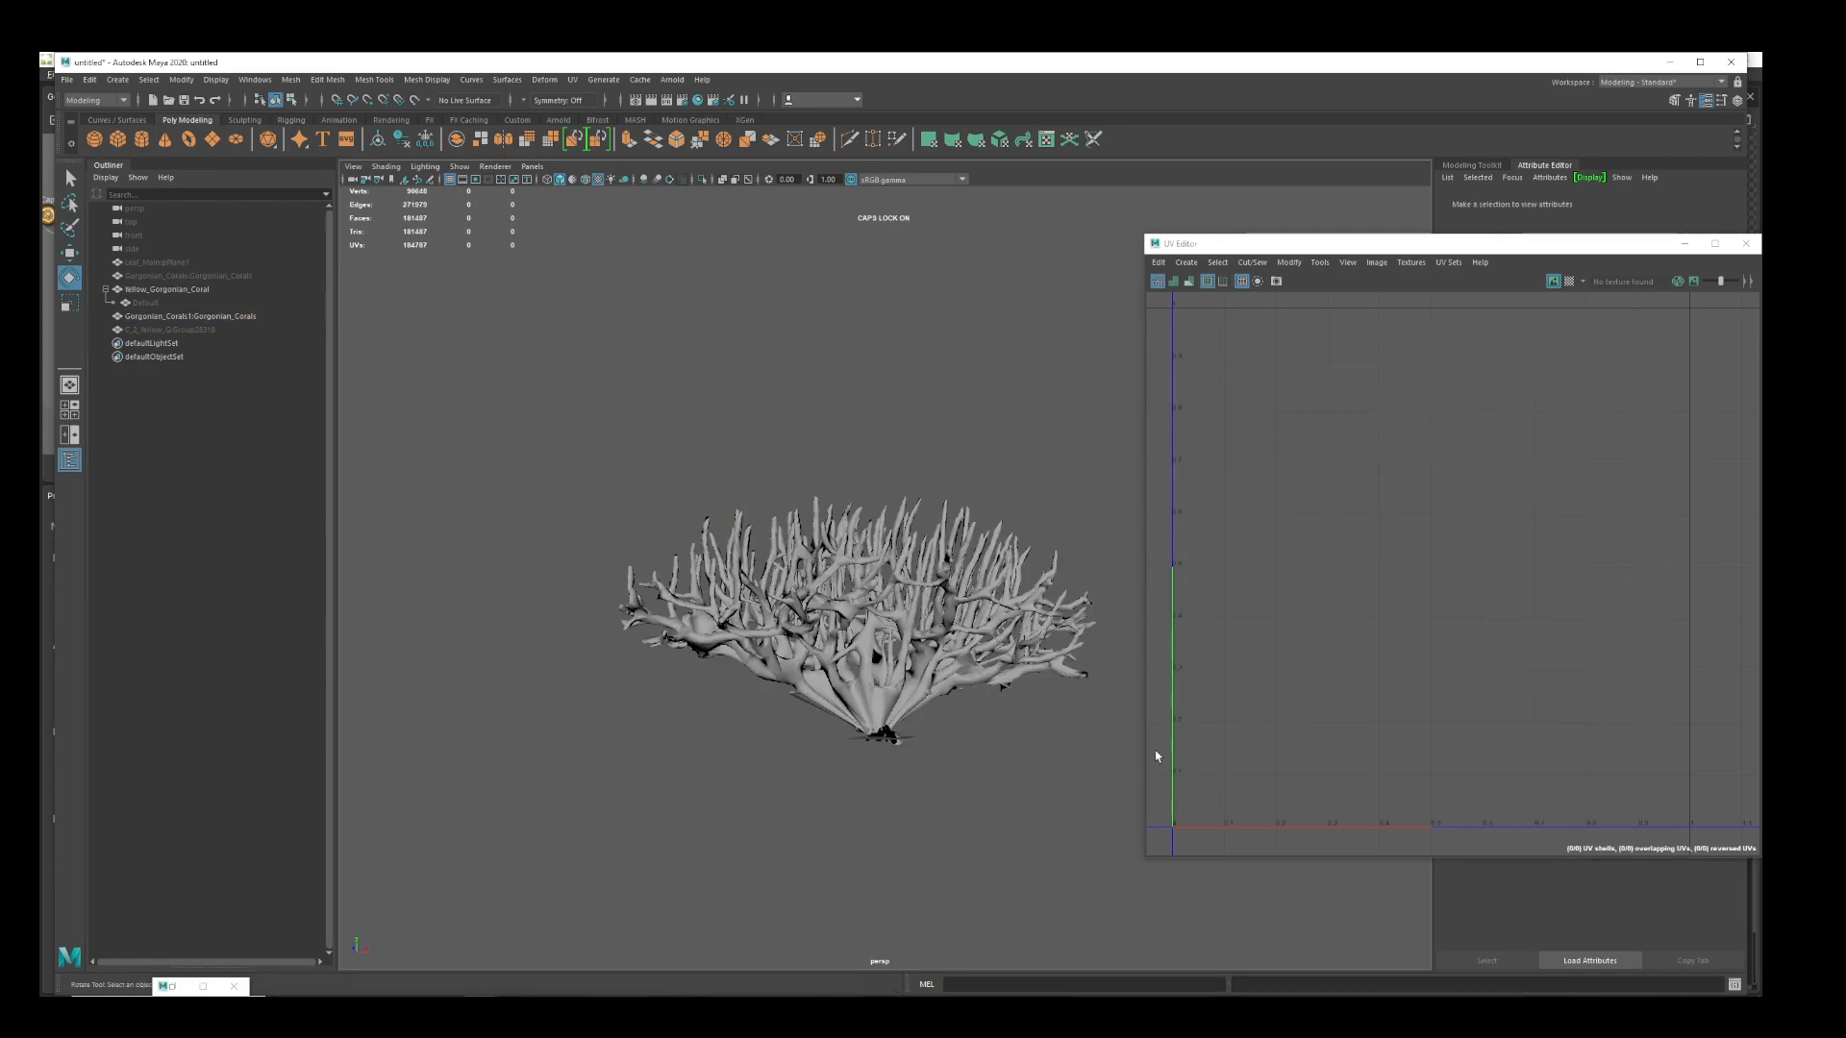
Minimize the UV Editor and examine the Gorgonian_Corals1 mesh's branches from the side and above
{"action": "left_click_drag", "start_coordinate": [1081, 742], "coordinate": [1008, 808], "text": "alt"}
{"action": "scroll", "coordinate": [1021, 769], "scroll_direction": "up", "scroll_amount": 5}
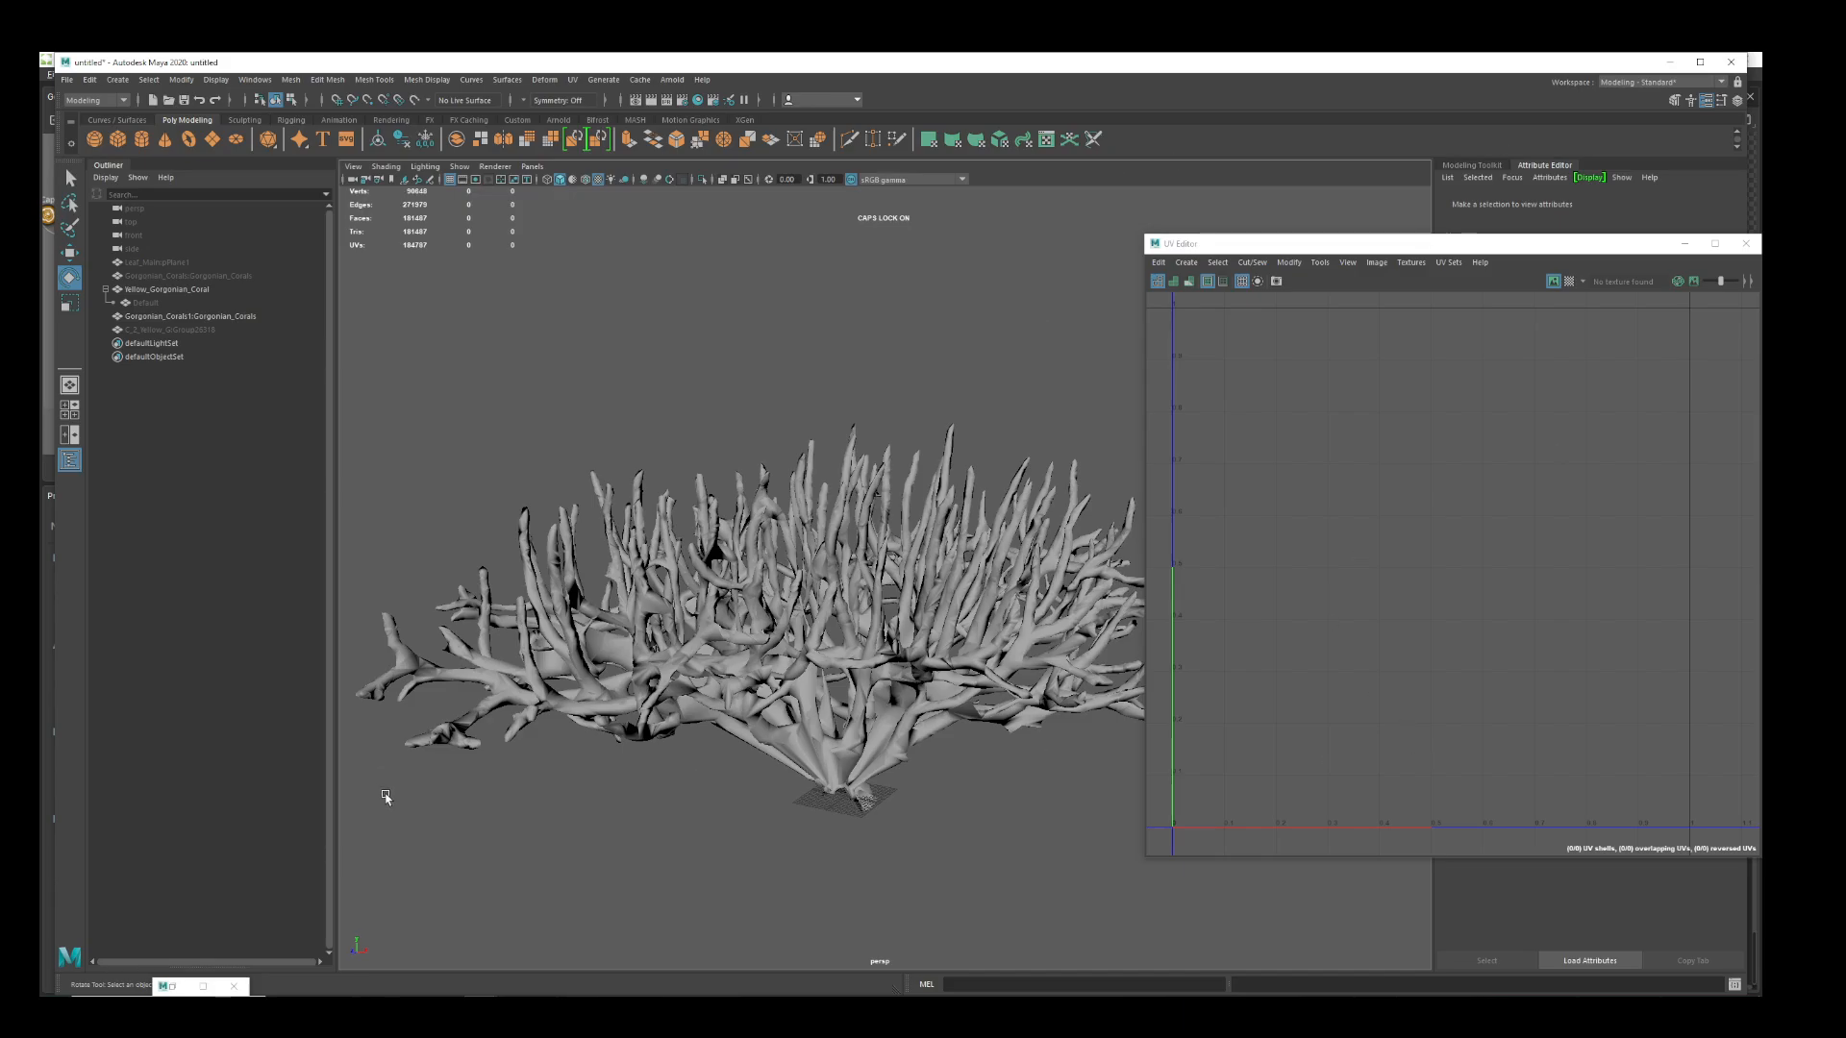
{"action": "left_click", "coordinate": [1684, 245]}
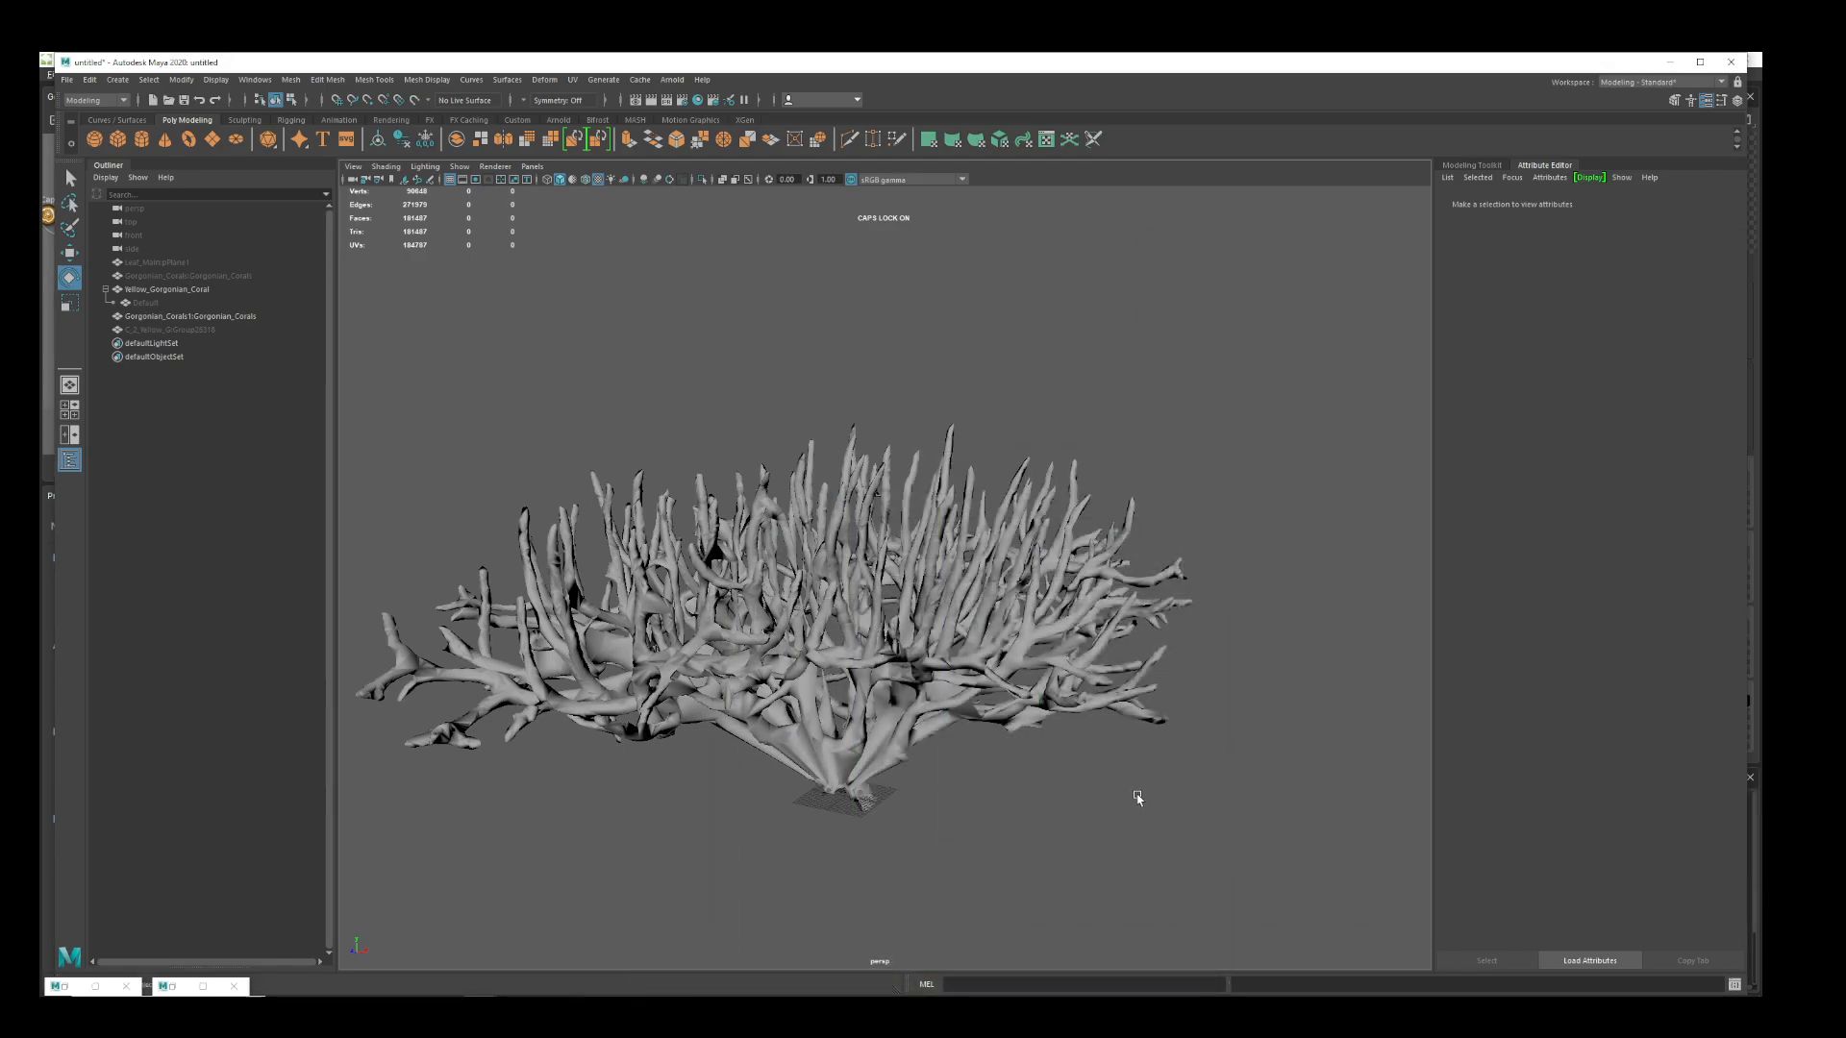
{"action": "left_click_drag", "start_coordinate": [1137, 799], "coordinate": [1046, 878], "text": "alt"}
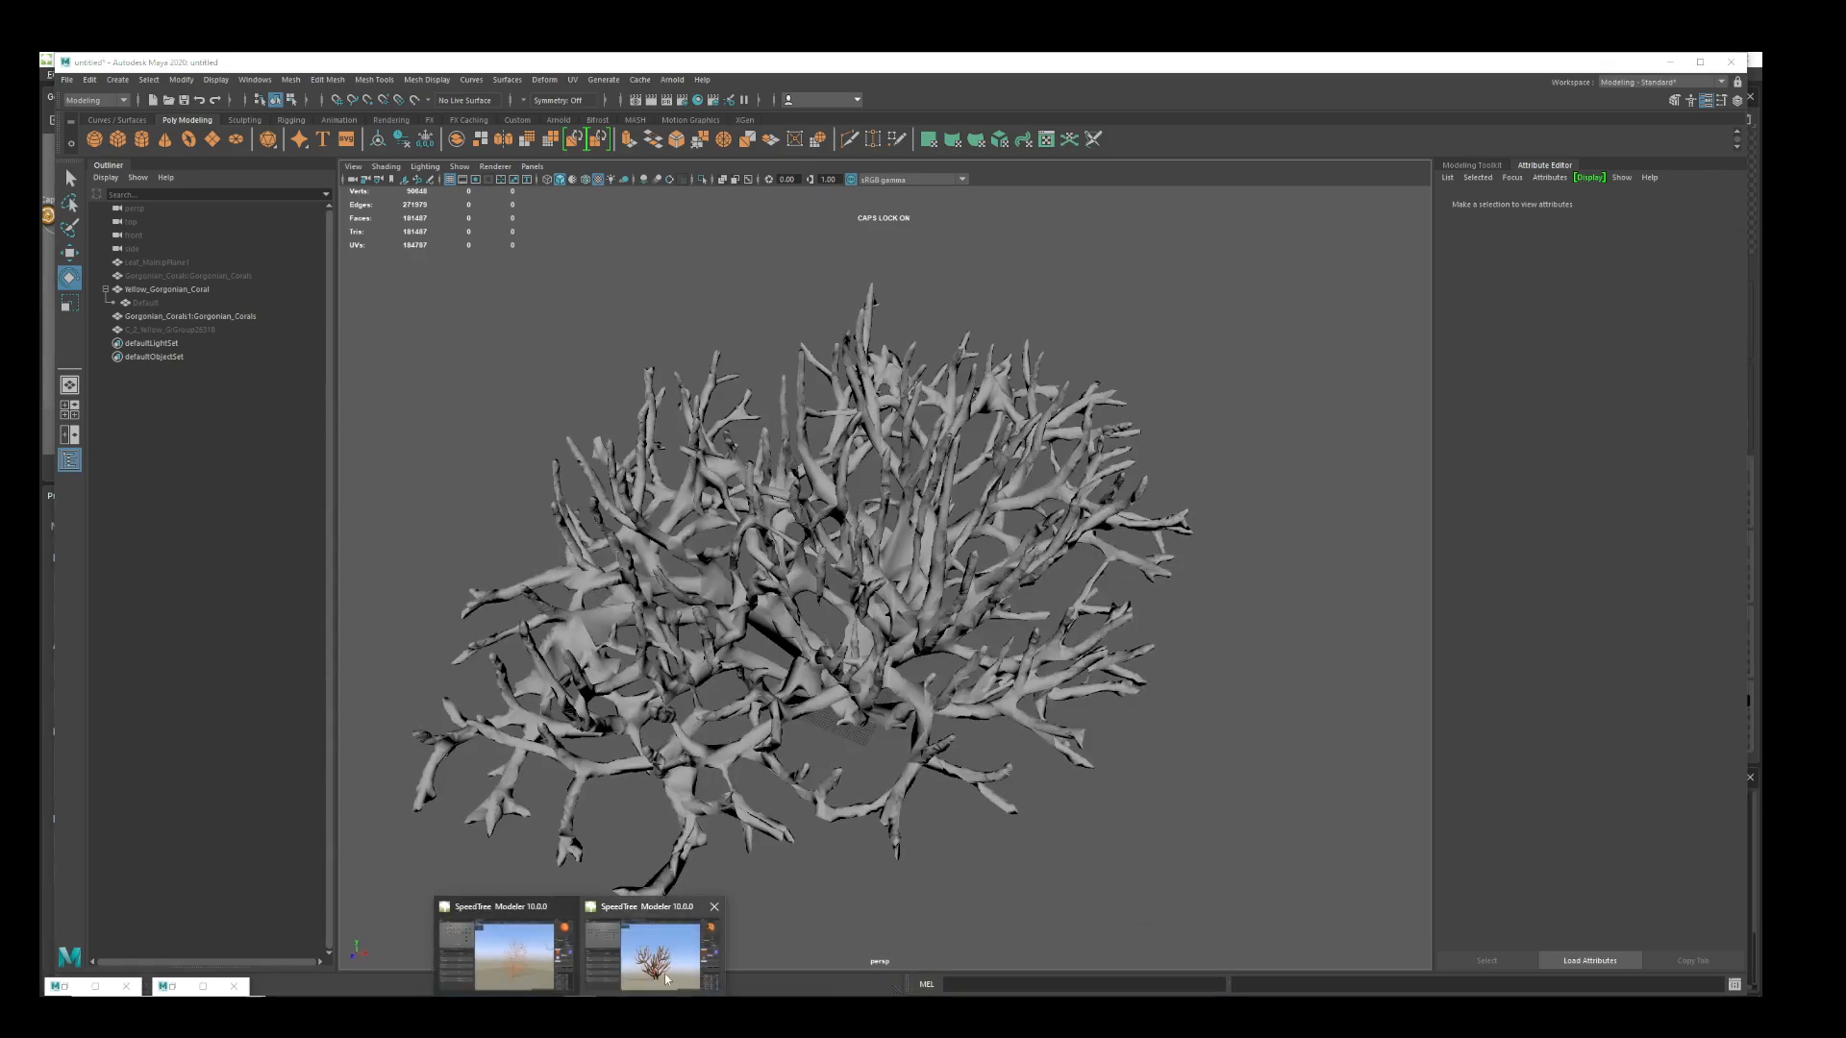
Switch back to the SpeedTree_Yellow_Gorgonian_Coral model in SpeedTree and inspect the textured coral
{"action": "left_click", "coordinate": [666, 979]}
{"action": "scroll", "coordinate": [1308, 846], "scroll_direction": "up", "scroll_amount": 5}
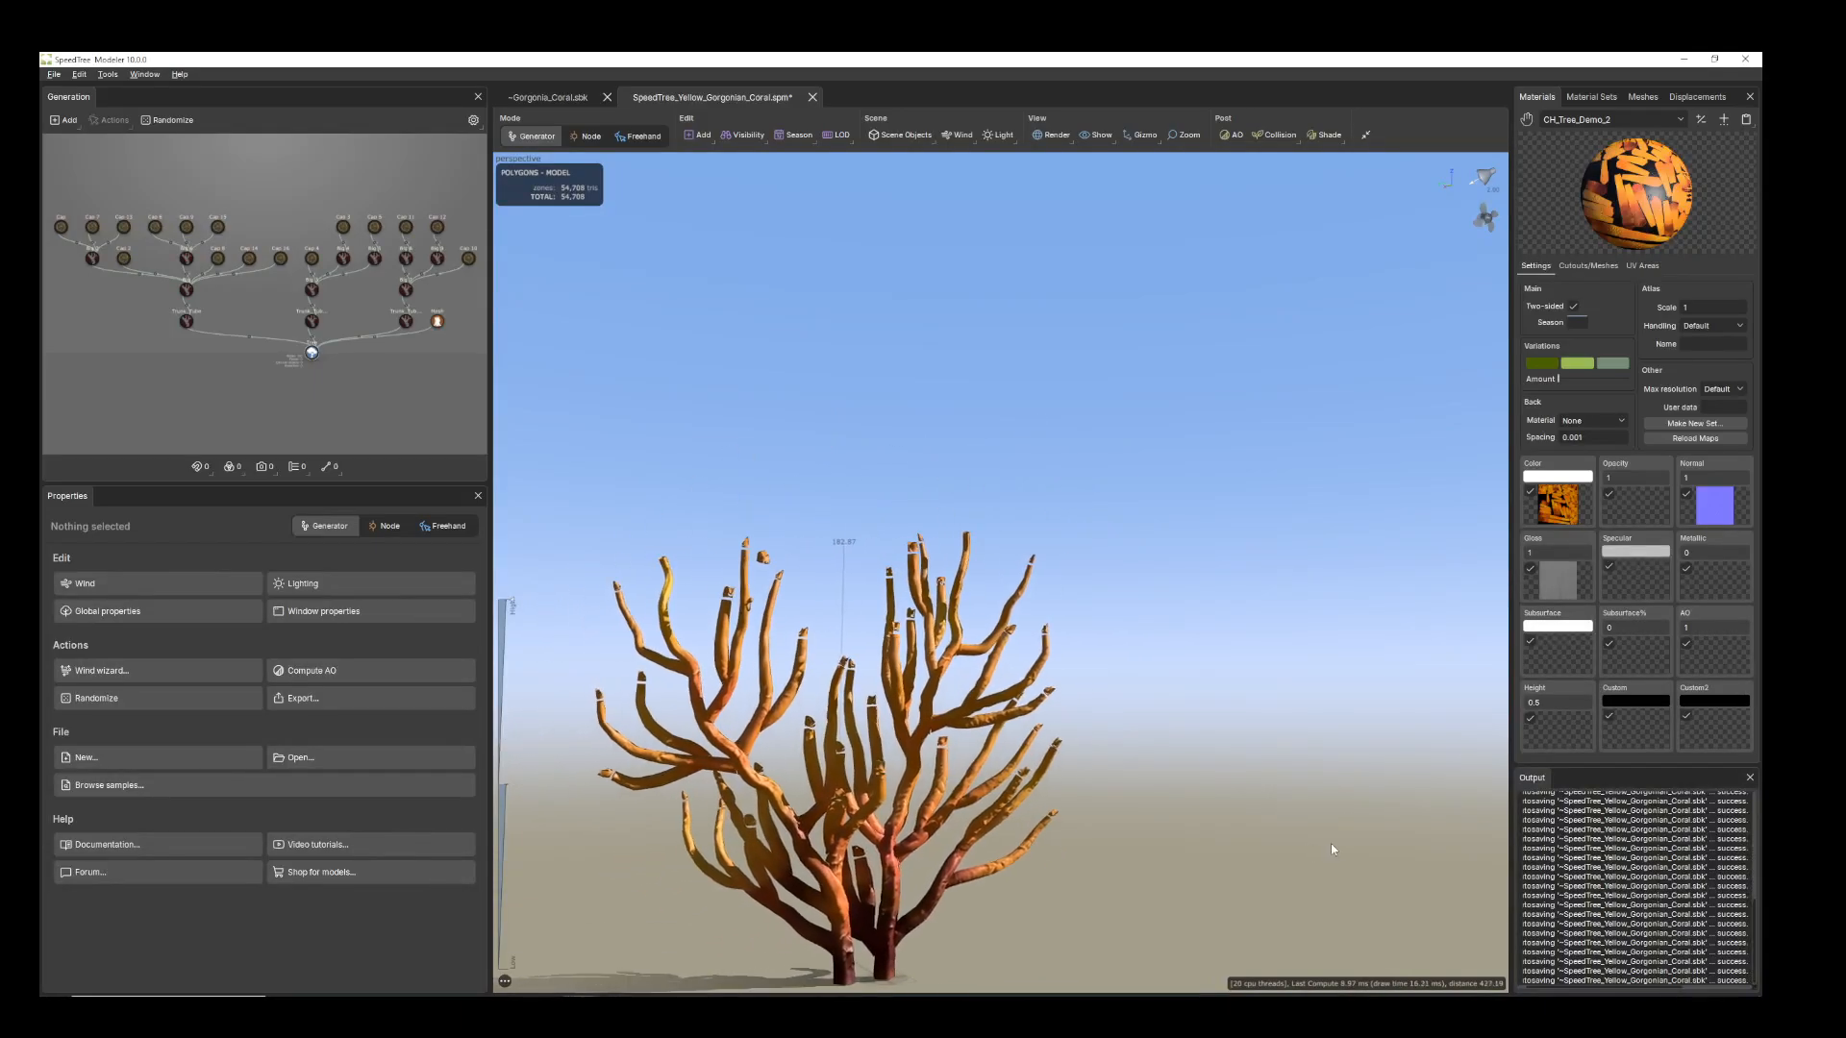
{"action": "middle_click_drag", "start_coordinate": [1330, 844], "coordinate": [1372, 792]}
{"action": "left_click_drag", "start_coordinate": [1358, 787], "coordinate": [1326, 819]}
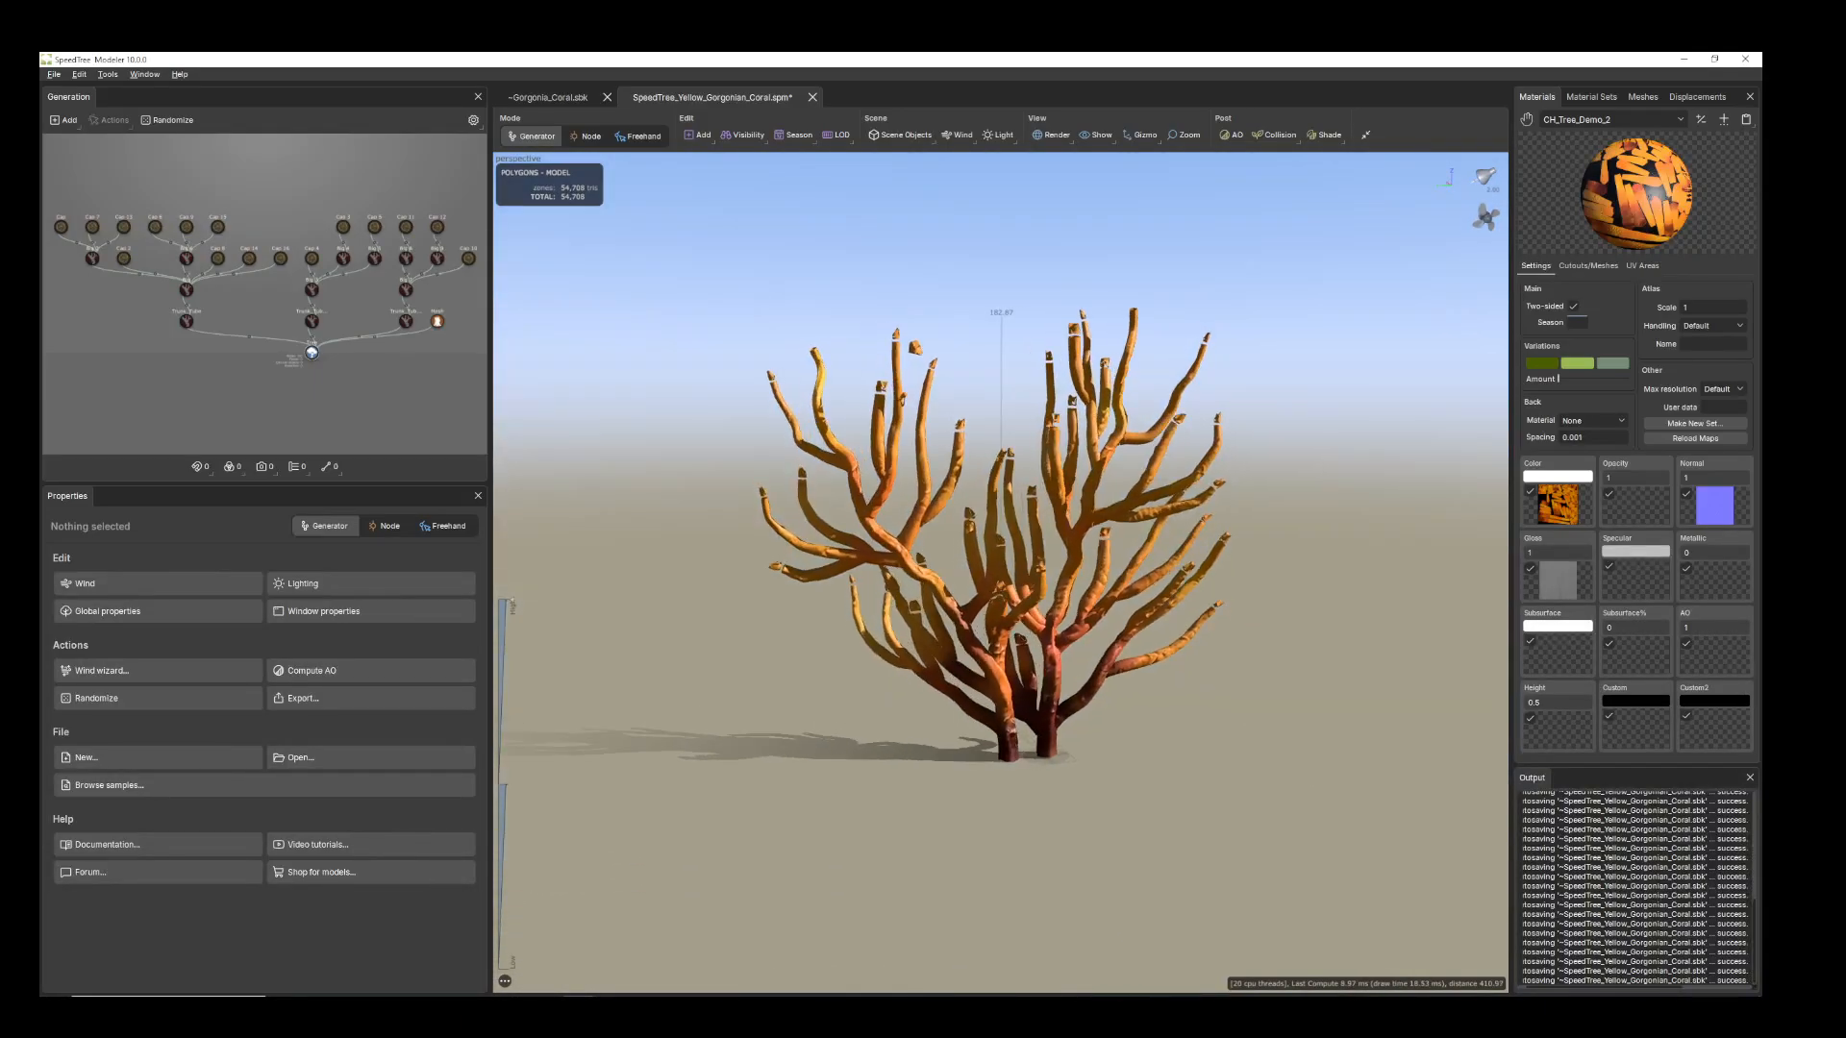